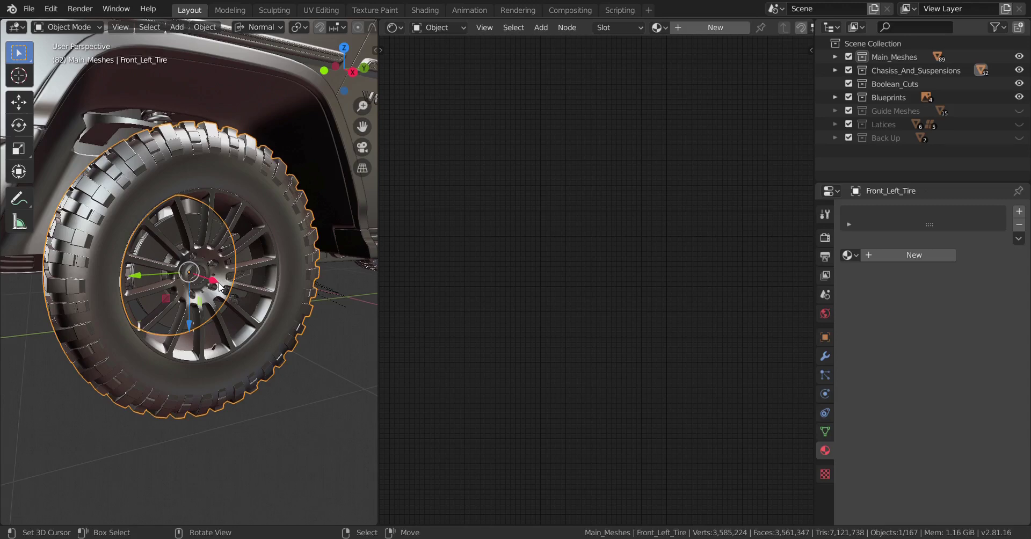
Step: Examine the front left tire and its wheel from several angles and distances
mouse_move(225, 290)
middle_down()
mouse_move(246, 314)
mouse_move(217, 301)
middle_up()
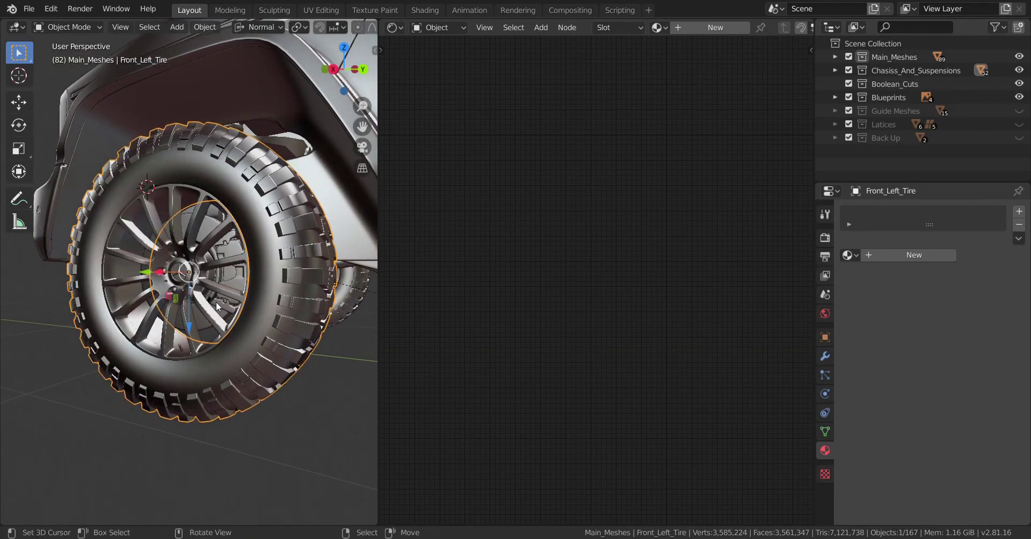
mouse_move(216, 301)
middle_down()
mouse_move(226, 298)
mouse_move(202, 301)
middle_up()
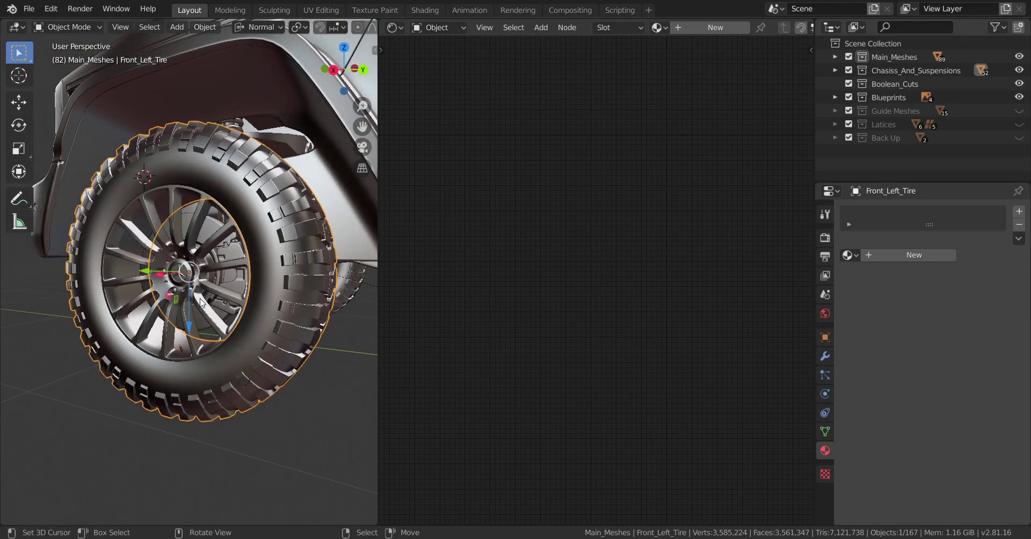
middle_drag(201, 302, 221, 312)
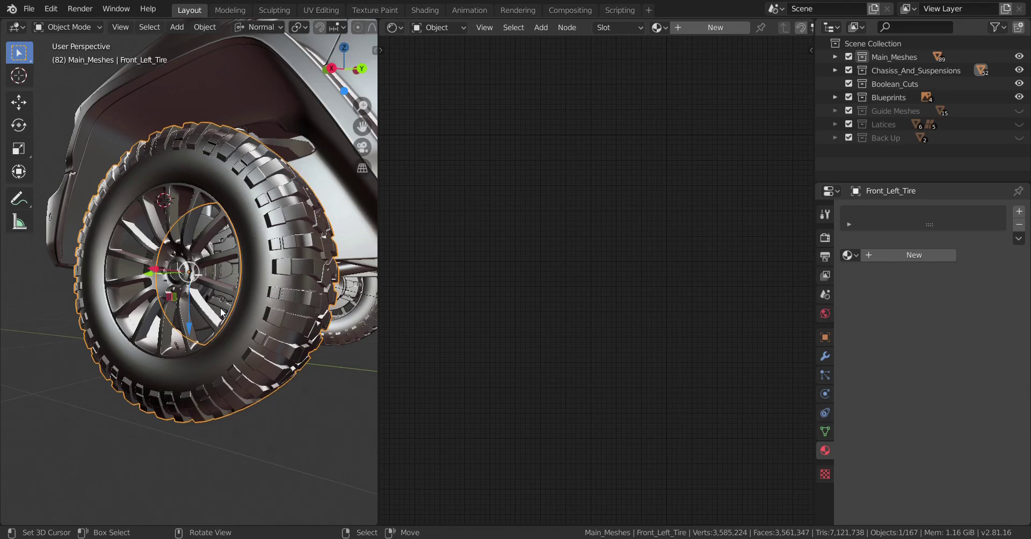
middle_drag(221, 311, 218, 321)
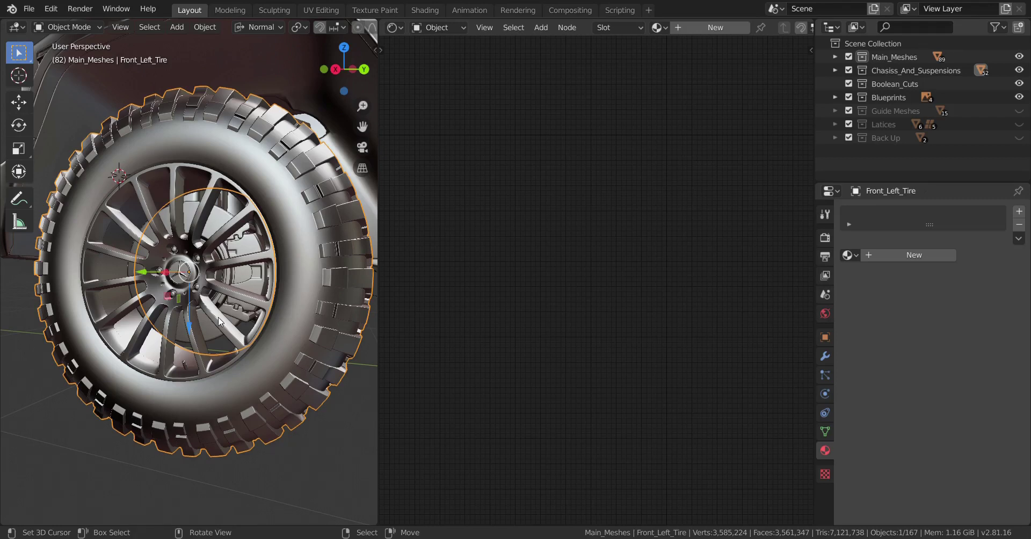
middle_drag(230, 278, 255, 289)
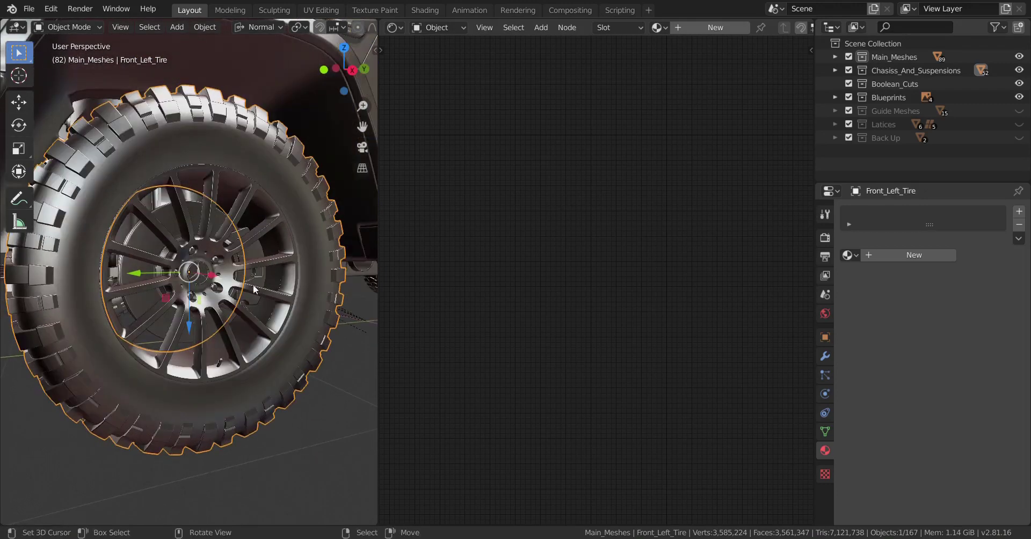
scroll(229, 219, down, 5)
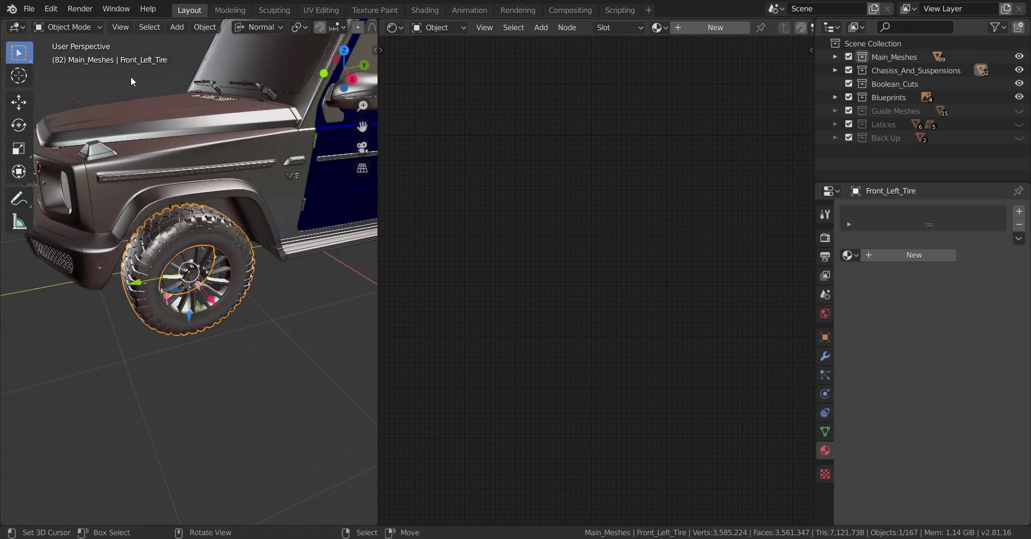
scroll(220, 196, up, 2)
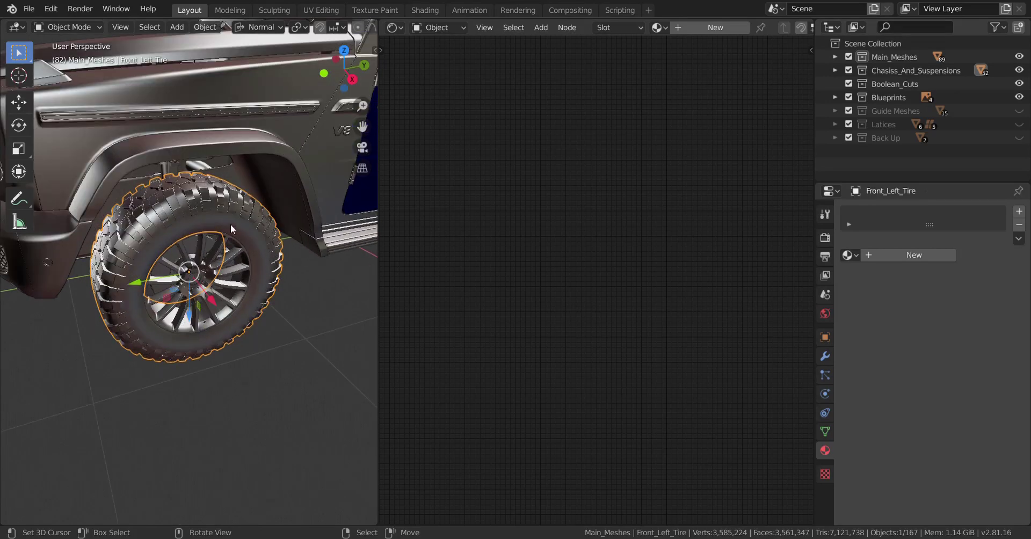
scroll(230, 224, up, 2)
middle_drag(301, 274, 259, 260)
scroll(272, 246, up, 2)
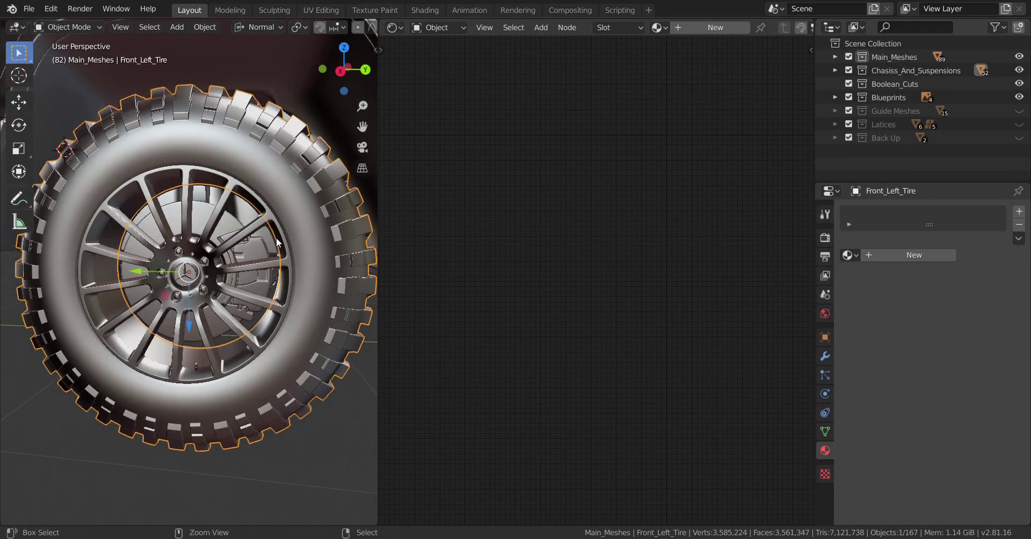
Step: Apply the rotation and scale of the front left tire and isolate it in local view
key(ctrl+a)
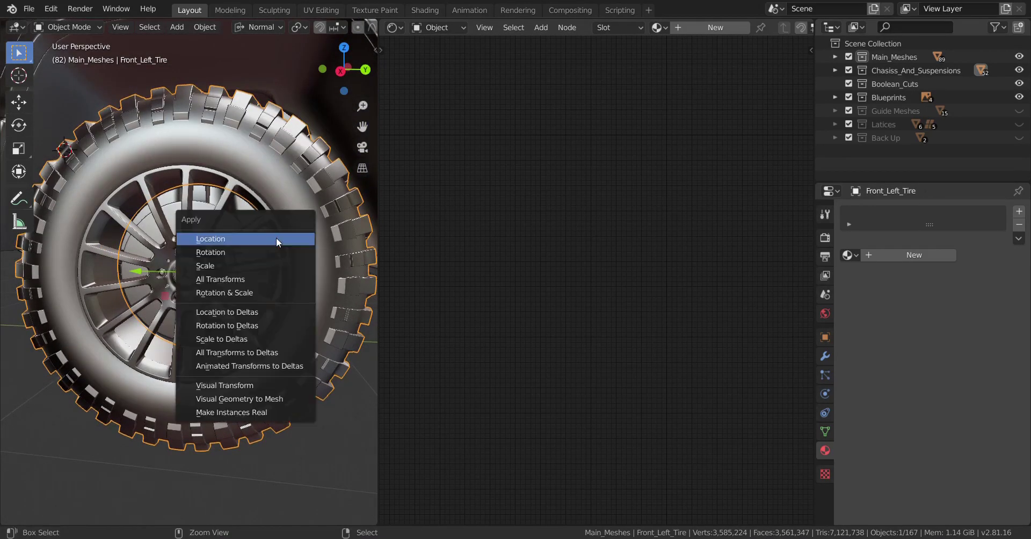
click(238, 291)
middle_drag(237, 291, 240, 268)
scroll(224, 297, down, 2)
scroll(184, 281, up, 1)
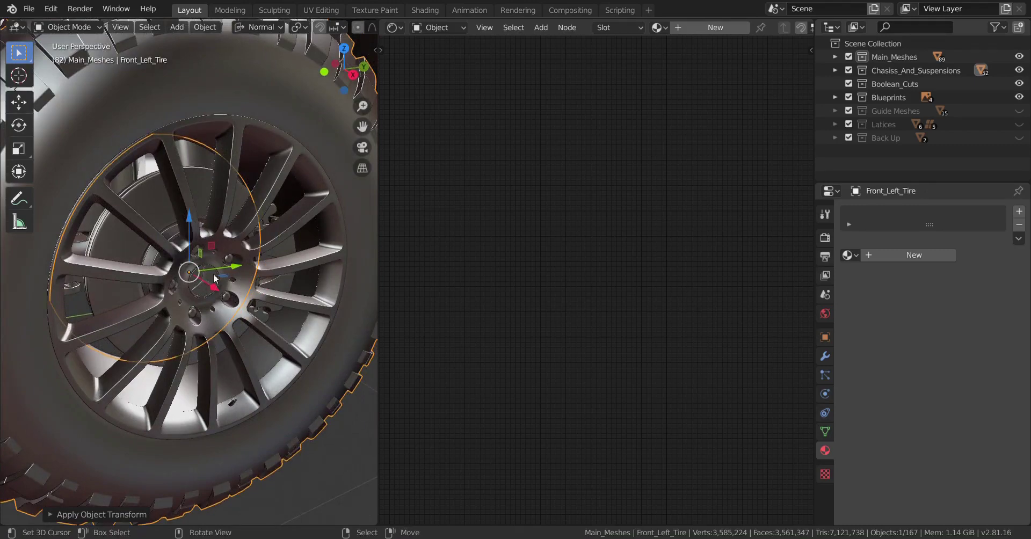
scroll(215, 278, down, 5)
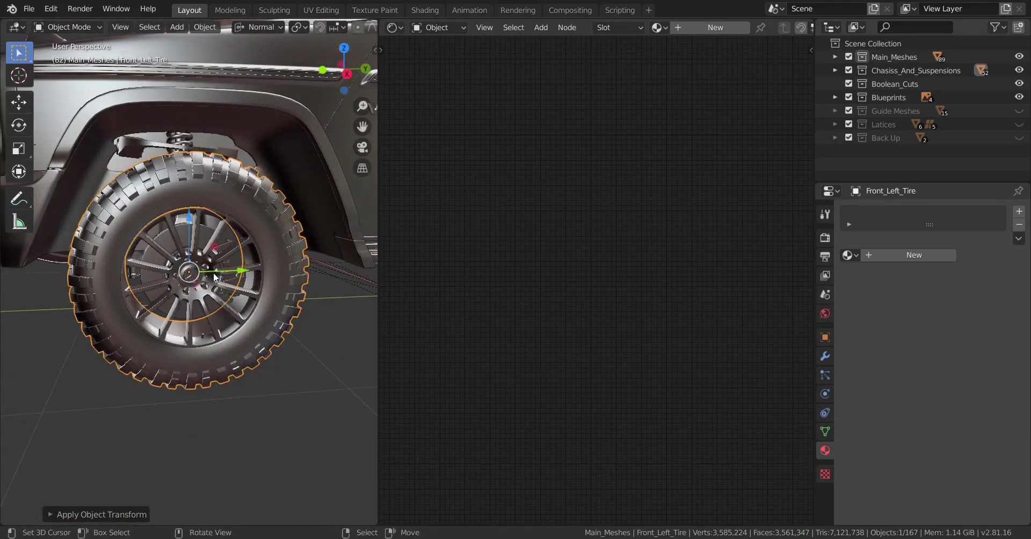
scroll(214, 279, up, 4)
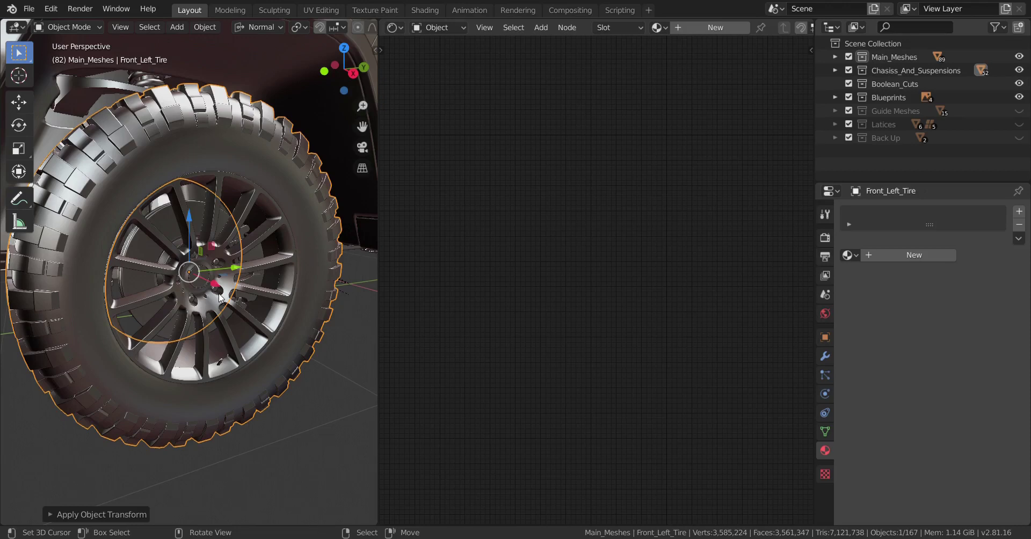
key(KP_Divide)
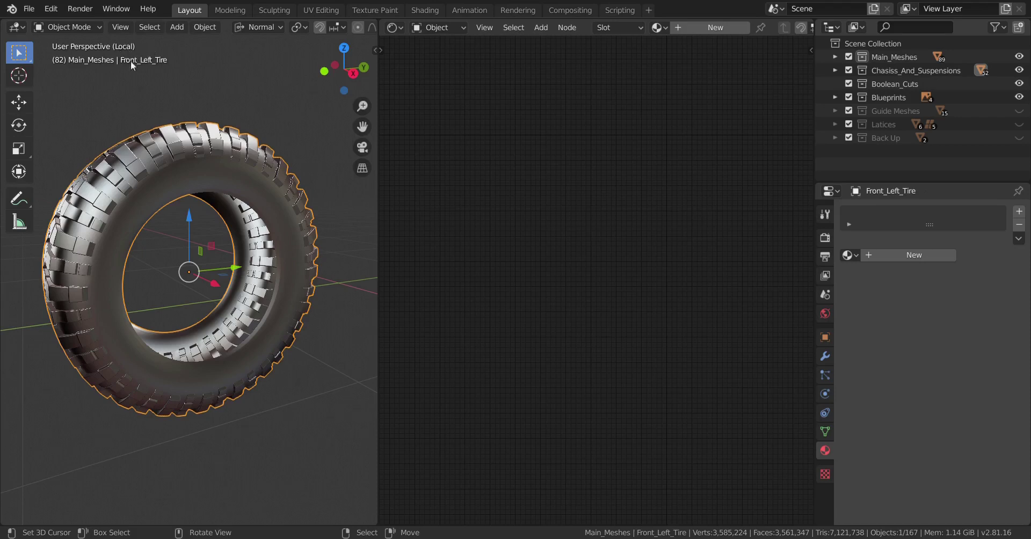
middle_drag(259, 304, 205, 303)
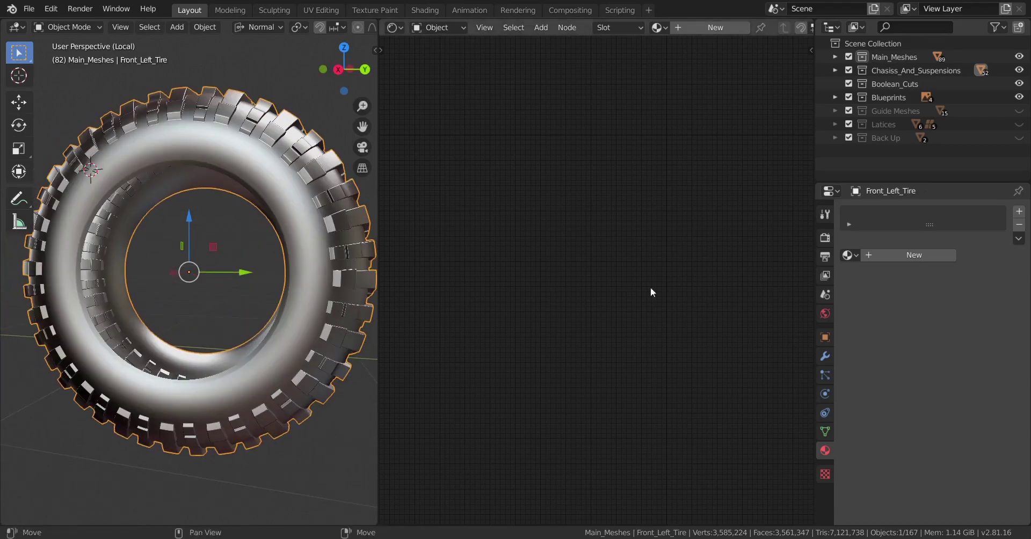
Step: Create a new material on the tire and name it Tyre_Material
click(853, 255)
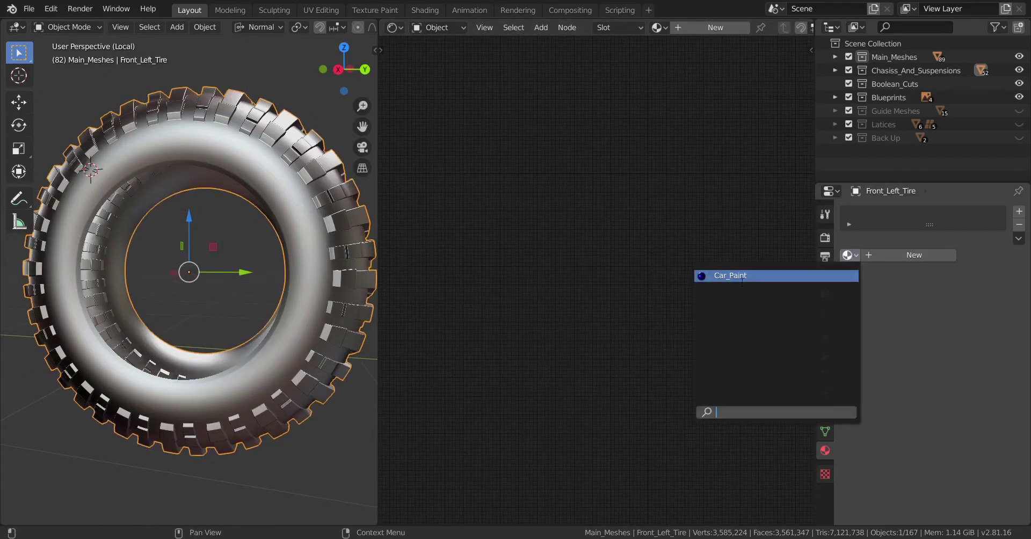
click(728, 212)
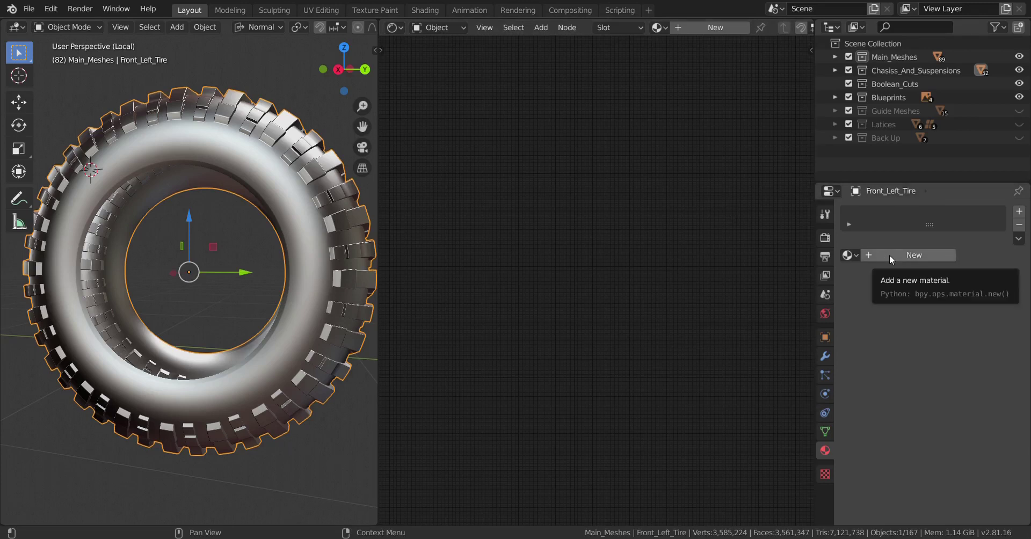
click(889, 254)
double_click(896, 257)
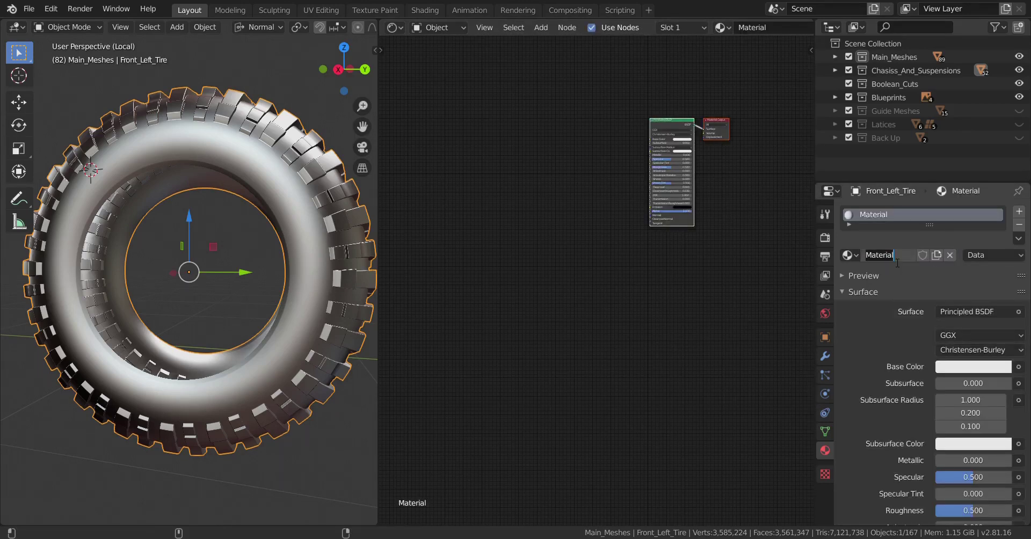
text(Tyre)
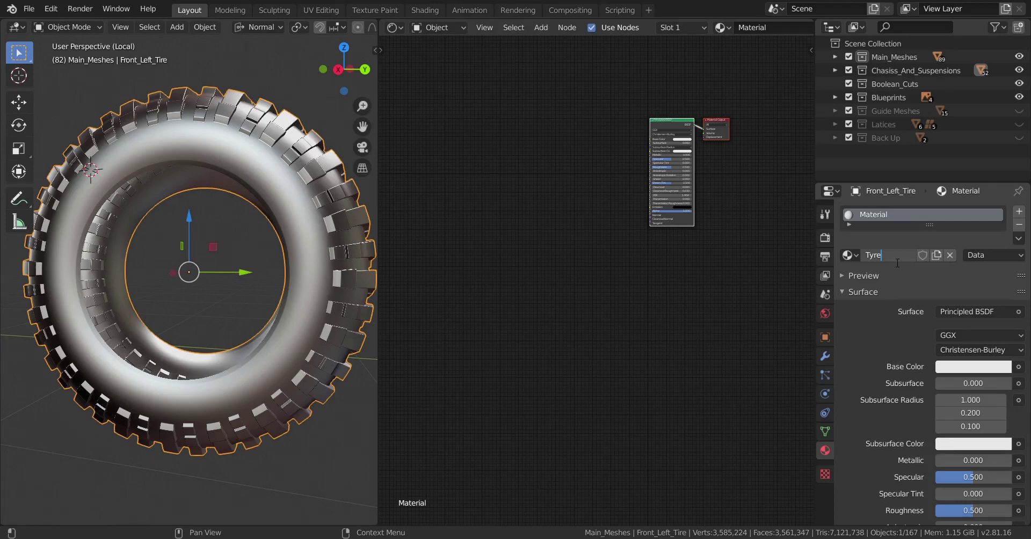
text(_Material)
key(Return)
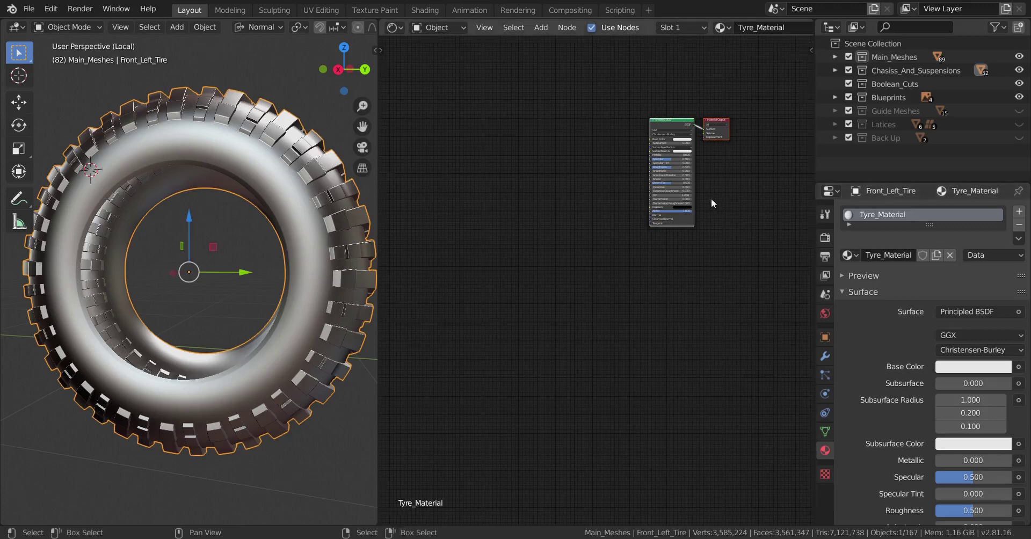
Step: Move the Principled BSDF node farther to the left of the Material Output node to leave space between them
scroll(710, 199, up, 6)
middle_drag(672, 228, 498, 492)
scroll(610, 385, up, 5)
scroll(610, 380, up, 2)
middle_drag(610, 380, 679, 272)
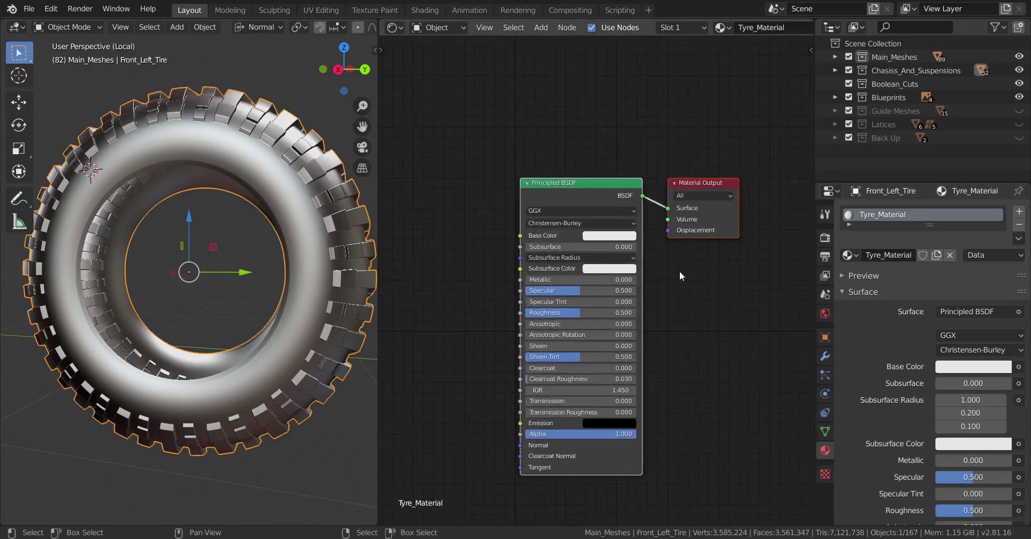
click(597, 186)
drag(586, 195, 493, 196)
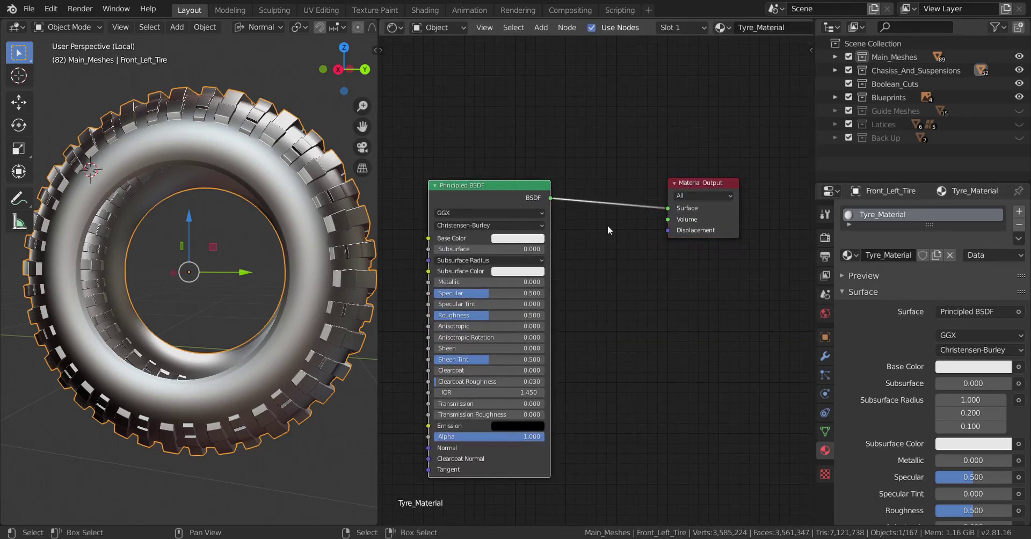
scroll(603, 231, down, 4)
middle_drag(595, 242, 761, 225)
scroll(673, 244, up, 2)
middle_drag(633, 252, 656, 215)
scroll(637, 228, up, 2)
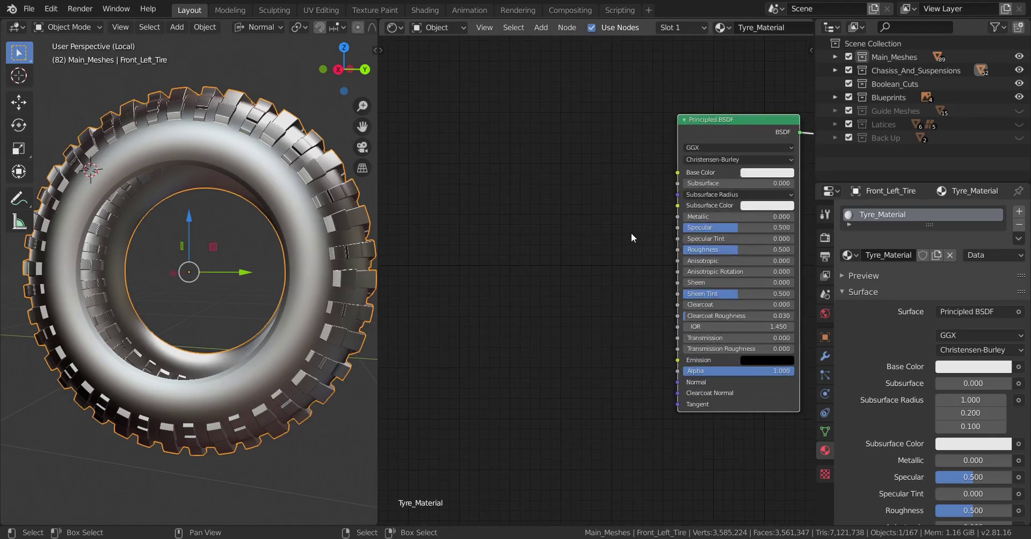
scroll(618, 241, down, 1)
scroll(618, 241, down, 1)
middle_drag(618, 241, 633, 245)
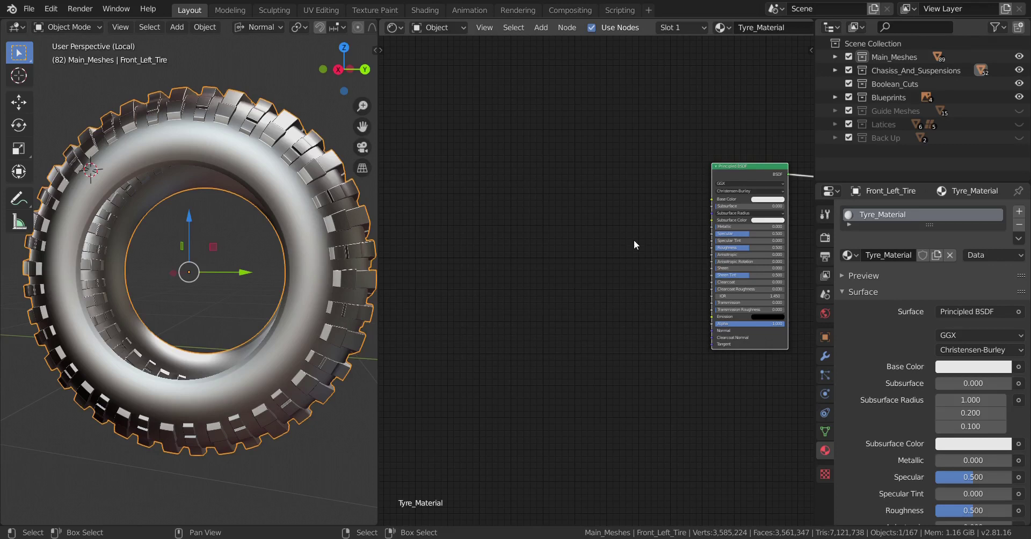
scroll(659, 240, up, 1)
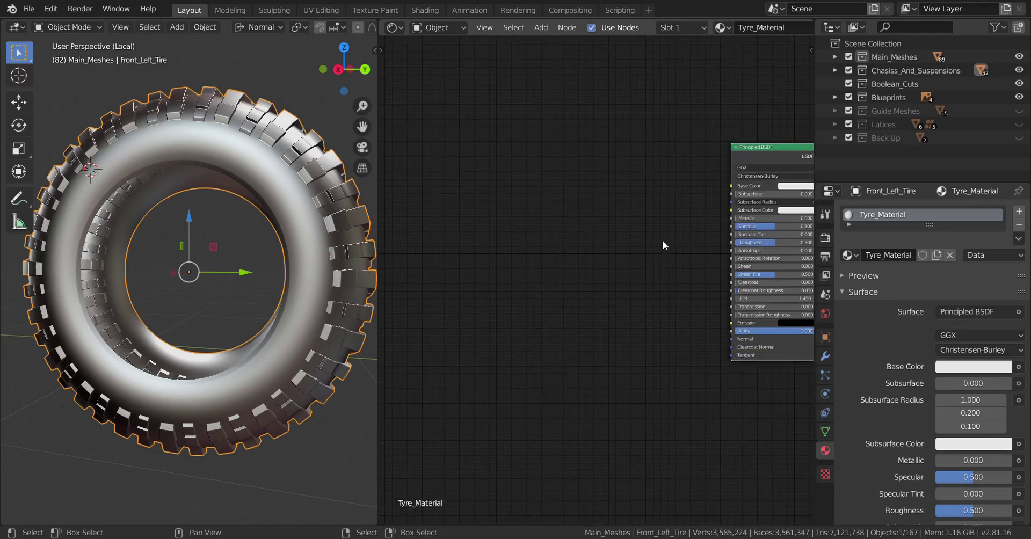
middle_drag(715, 241, 621, 247)
scroll(617, 246, up, 5)
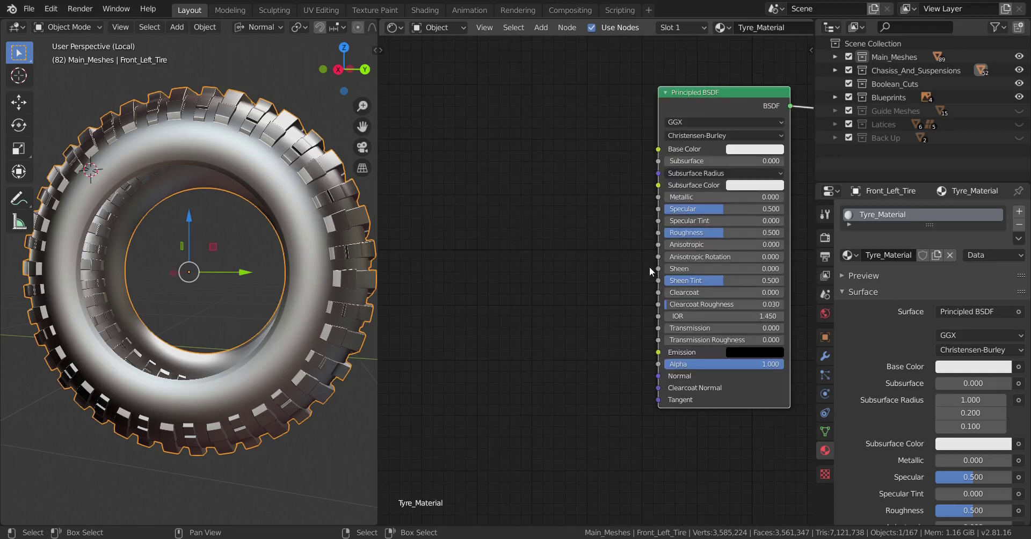
drag(648, 233, 537, 271)
scroll(535, 272, down, 5)
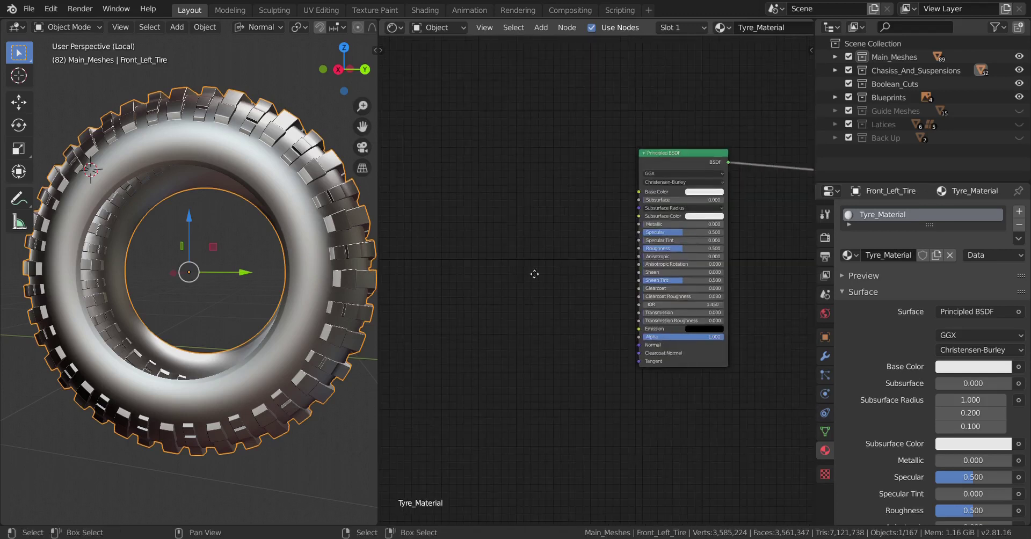
middle_drag(534, 274, 619, 264)
scroll(594, 266, down, 2)
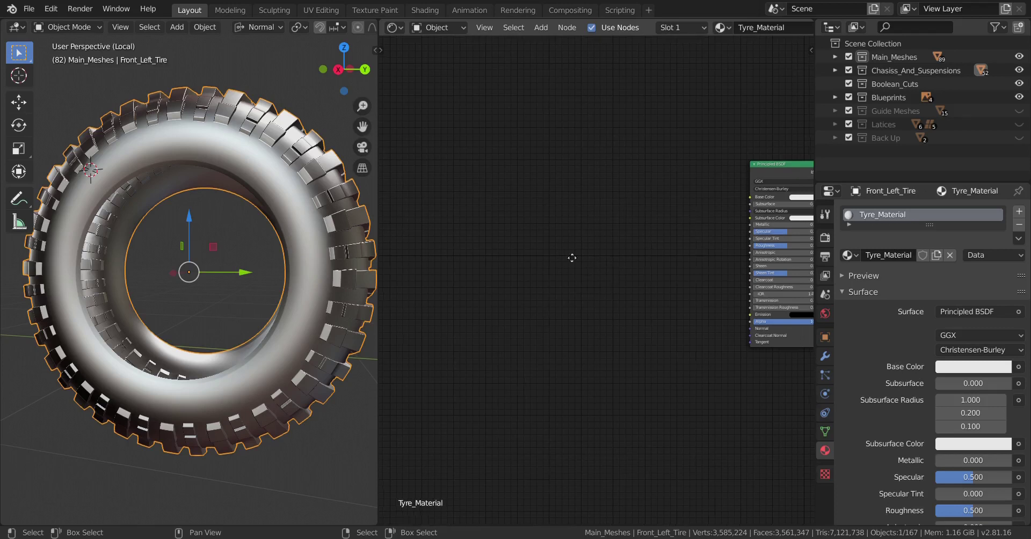
middle_drag(573, 258, 620, 264)
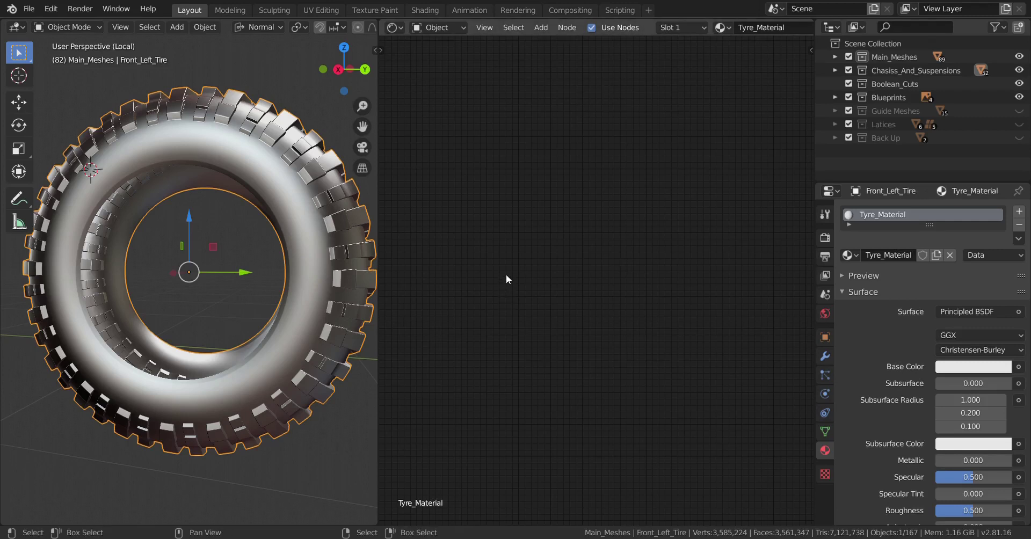
Step: Add a ColorRamp node well to the left of the Principled BSDF node
scroll(535, 255, down, 3)
key(shift+a)
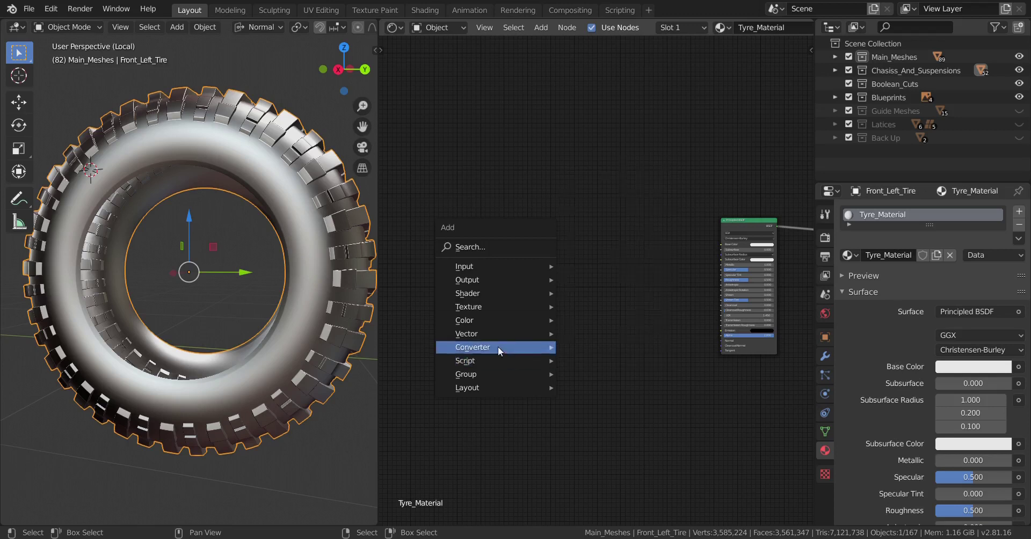
mouse_move(498, 349)
click(607, 186)
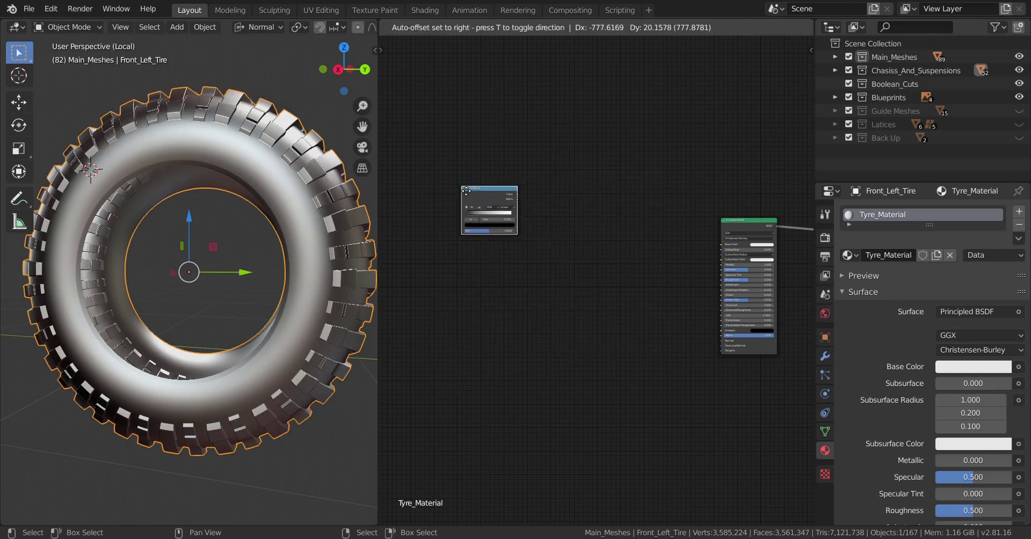
click(466, 191)
Step: Bring the ColorRamp's stops close together, with white at about 0.446 and the black stop just past it at 0.449
scroll(610, 329, up, 12)
middle_drag(548, 267, 637, 290)
scroll(636, 290, up, 1)
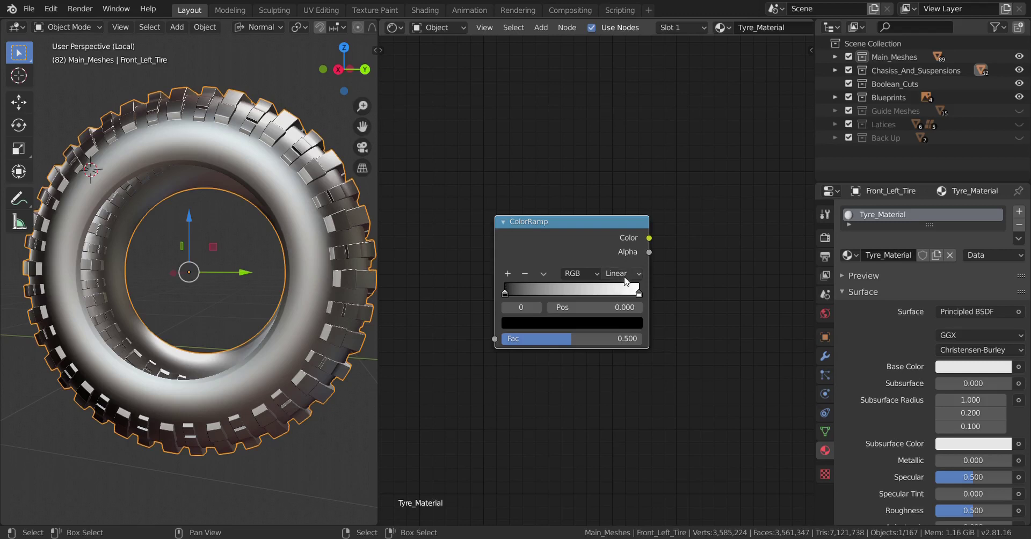
click(612, 277)
drag(504, 294, 559, 296)
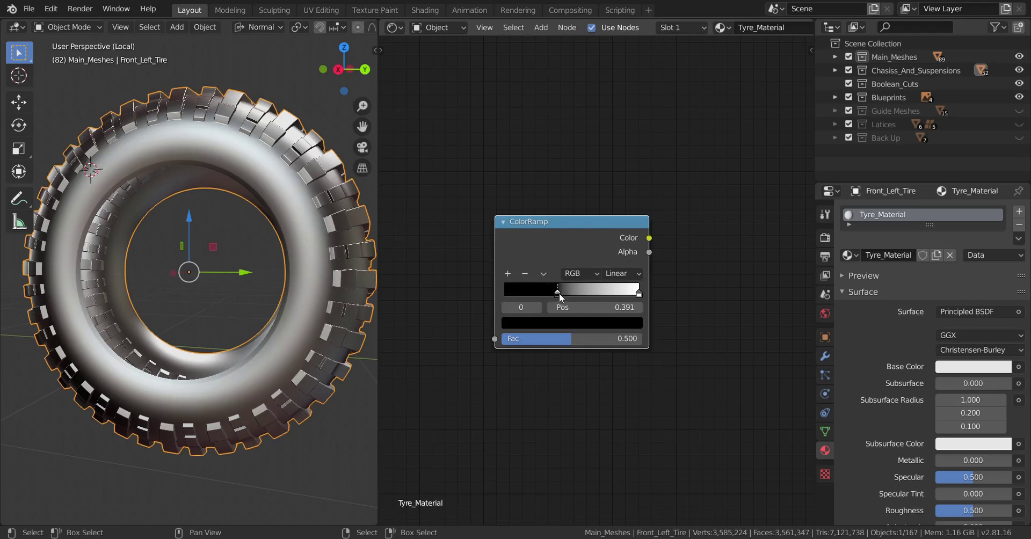
drag(639, 292, 562, 266)
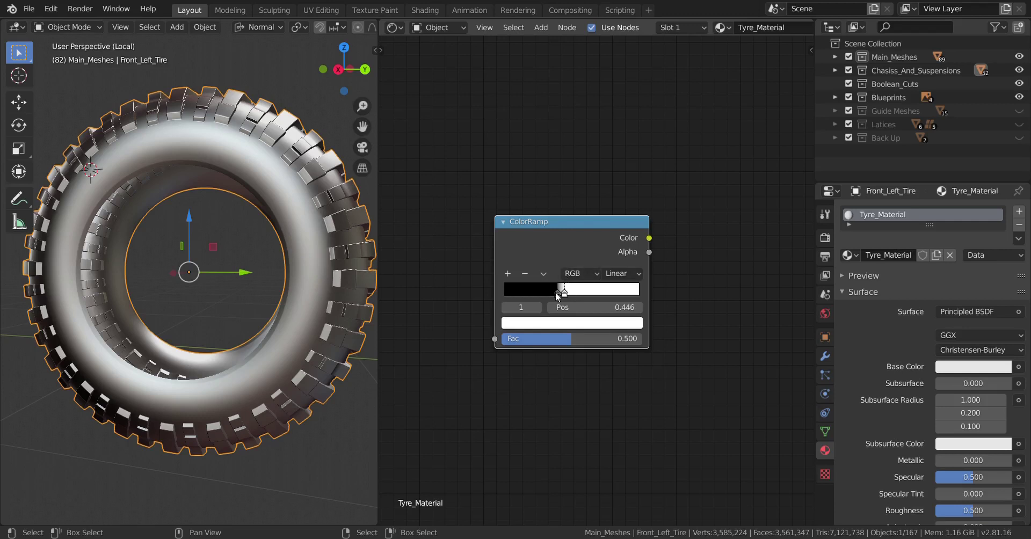
mouse_move(557, 296)
mouse_down()
mouse_move(575, 294)
mouse_move(566, 291)
mouse_up()
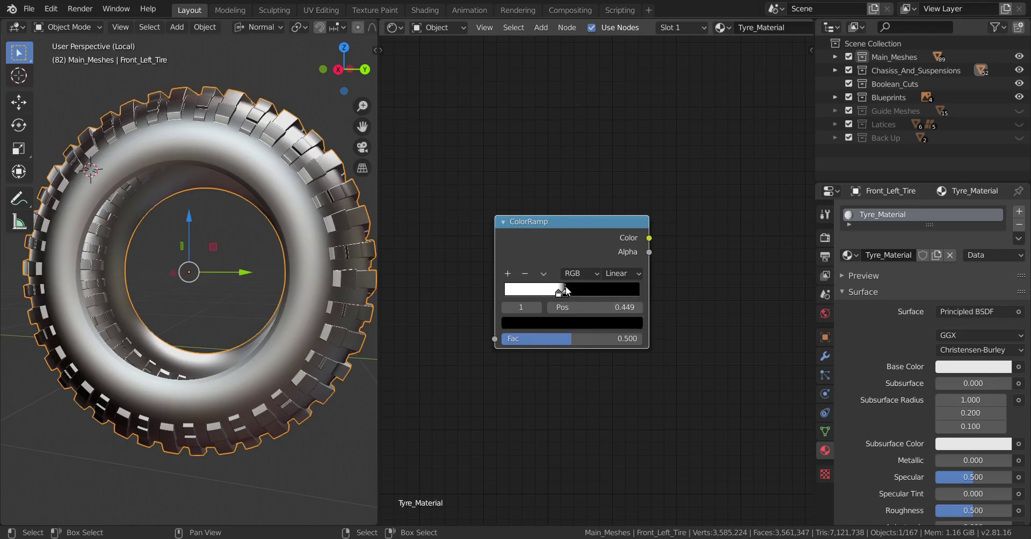
Step: Recolour the ColorRamp's black stop at 0.449 to a medium grey
click(585, 322)
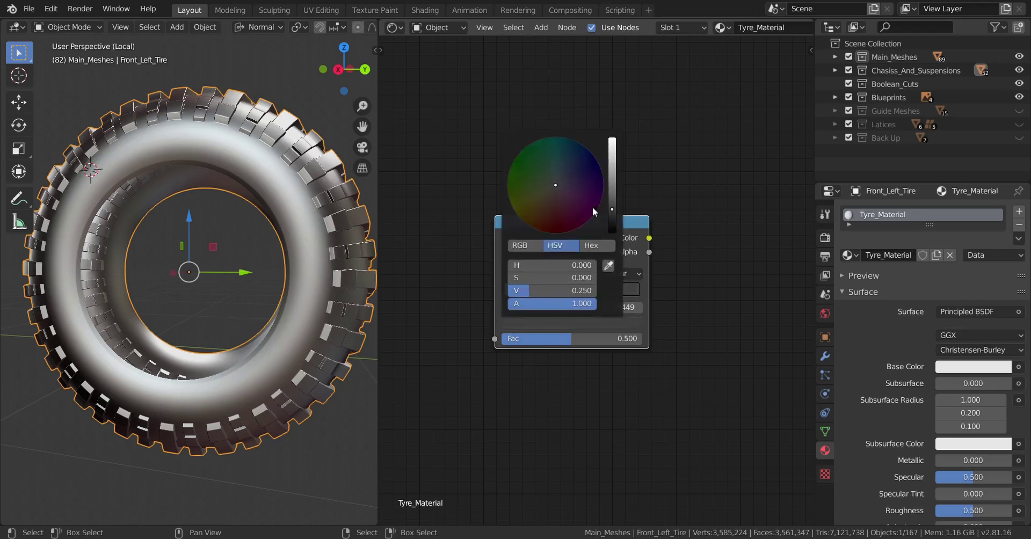
scroll(592, 211, up, 1)
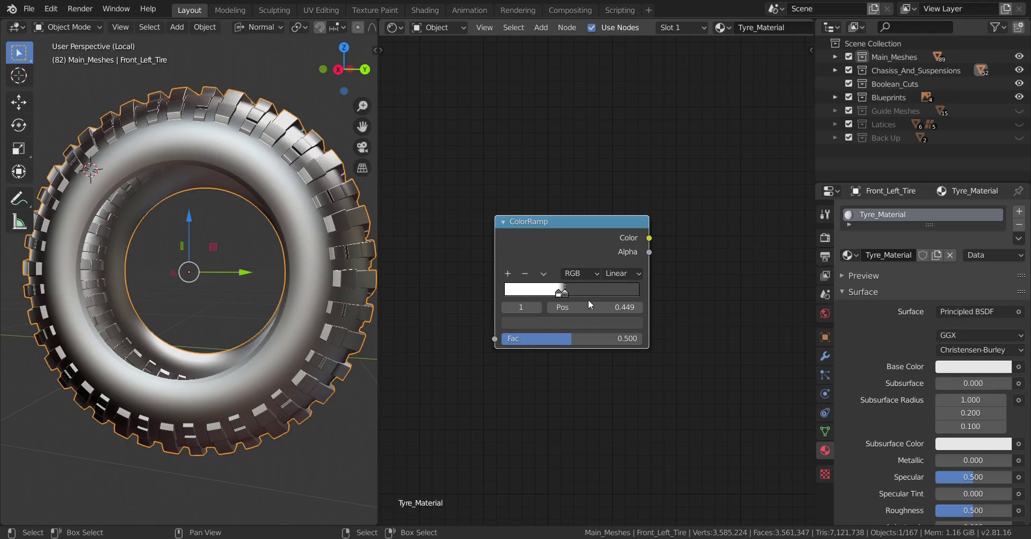
click(579, 322)
ctrl+scroll(578, 220, up, 3)
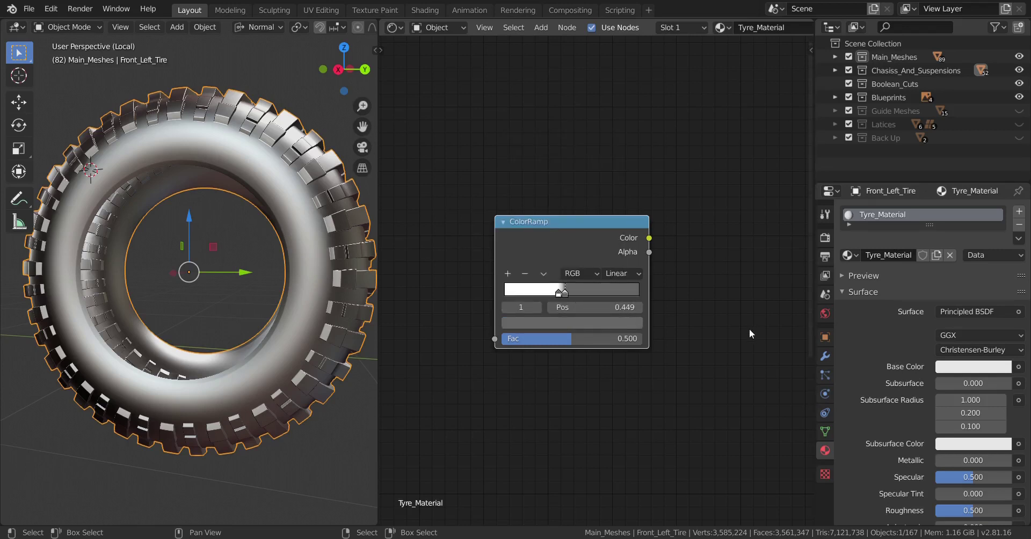
click(618, 322)
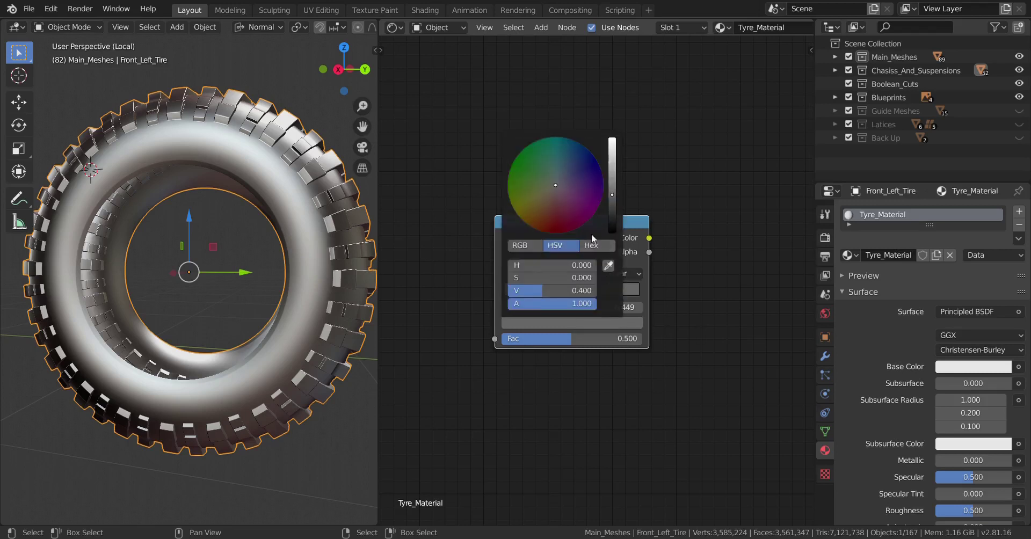
ctrl+scroll(585, 221, up, 2)
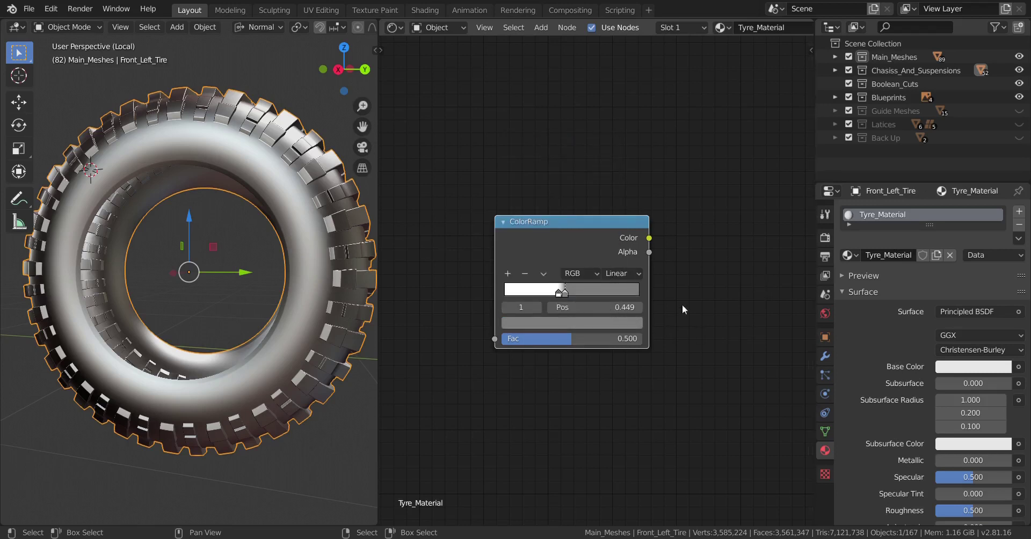
Step: Add a Texture Coordinate node well to the left of the ColorRamp node
scroll(617, 311, down, 1)
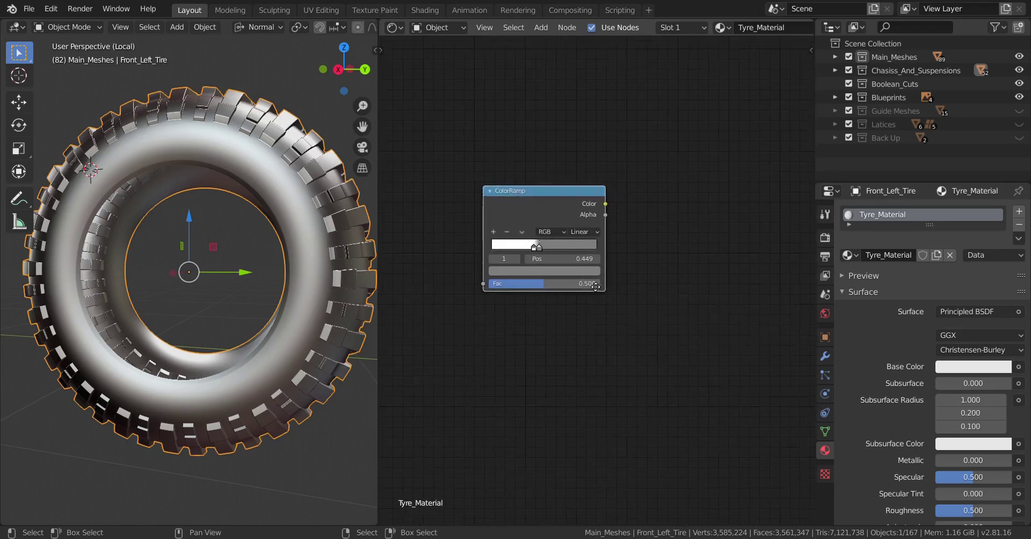
scroll(568, 286, up, 1)
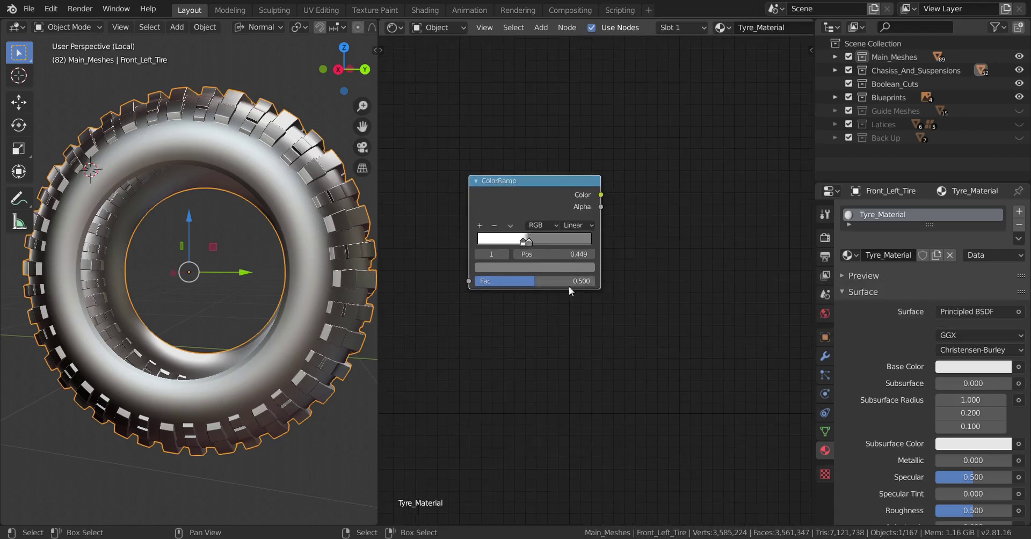
middle_drag(568, 286, 609, 281)
scroll(546, 302, down, 3)
middle_drag(522, 302, 591, 291)
scroll(595, 283, down, 5)
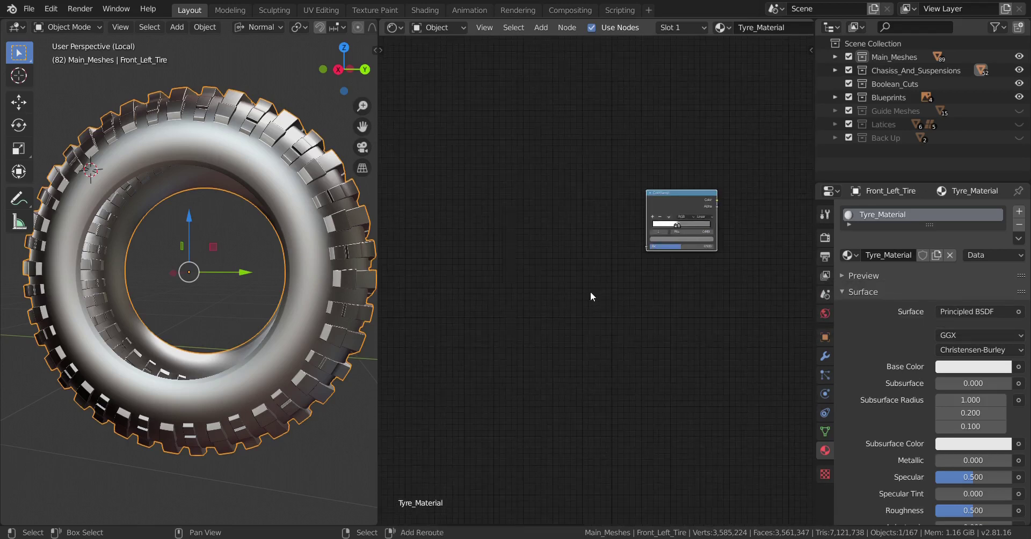
key(shift+a)
mouse_move(579, 251)
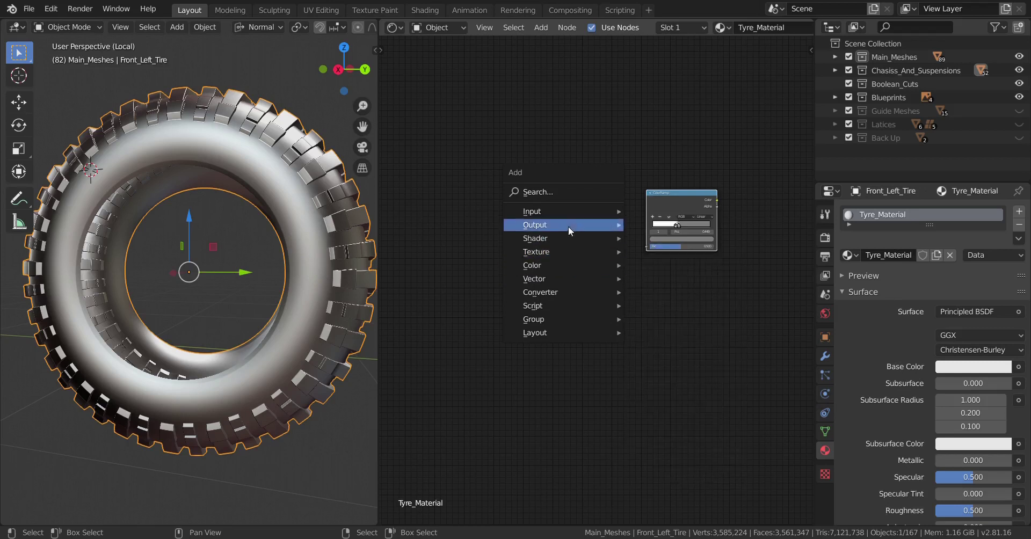
mouse_move(566, 211)
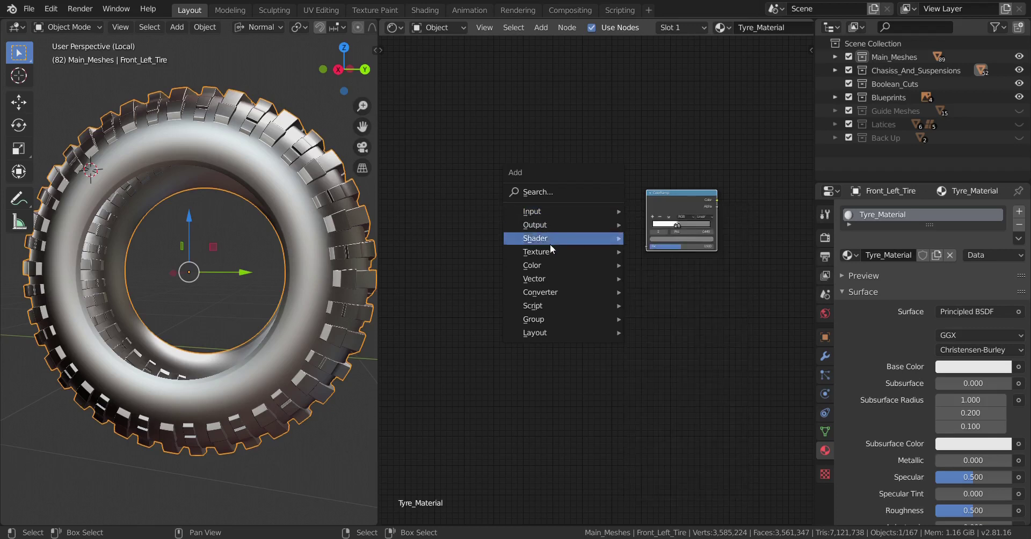
mouse_move(551, 294)
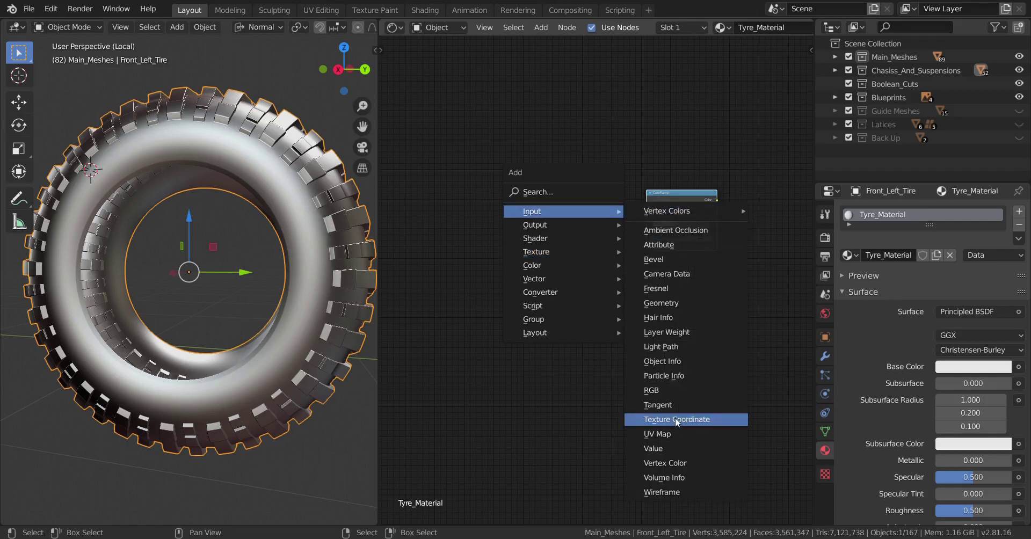
click(675, 420)
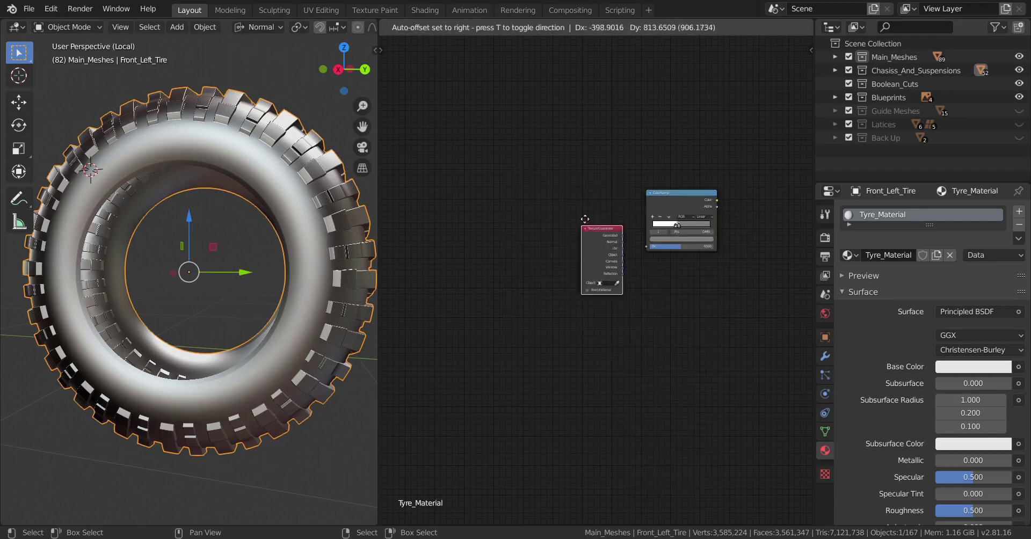
click(399, 246)
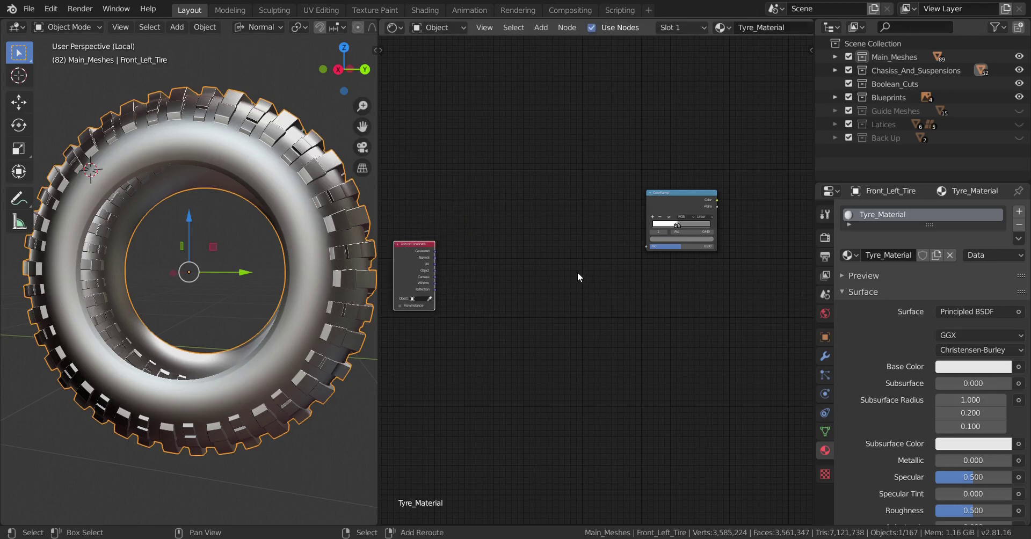
Step: Add a Mapping node between the Texture Coordinate and ColorRamp nodes, and connect the Object output to its Vector input
key(shift+a)
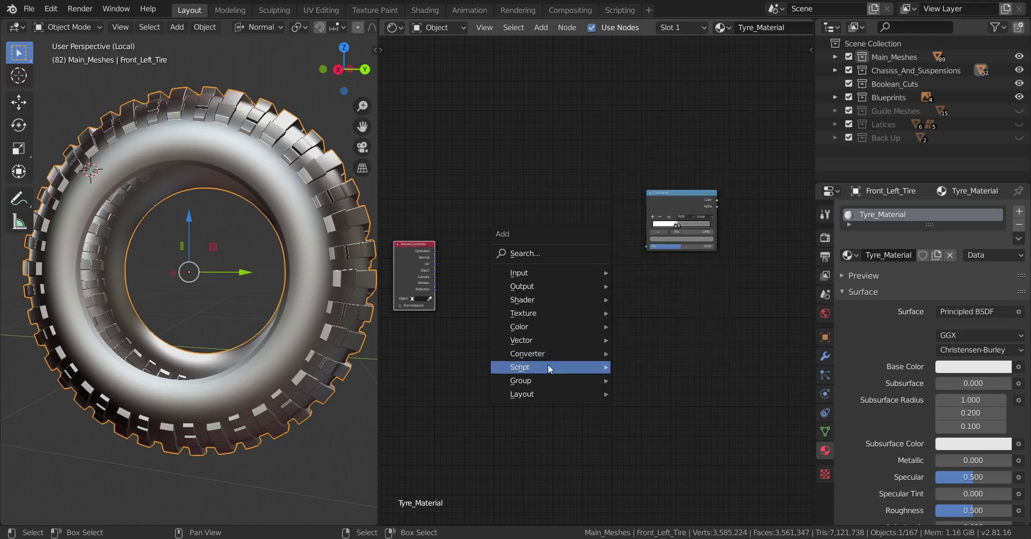
mouse_move(543, 334)
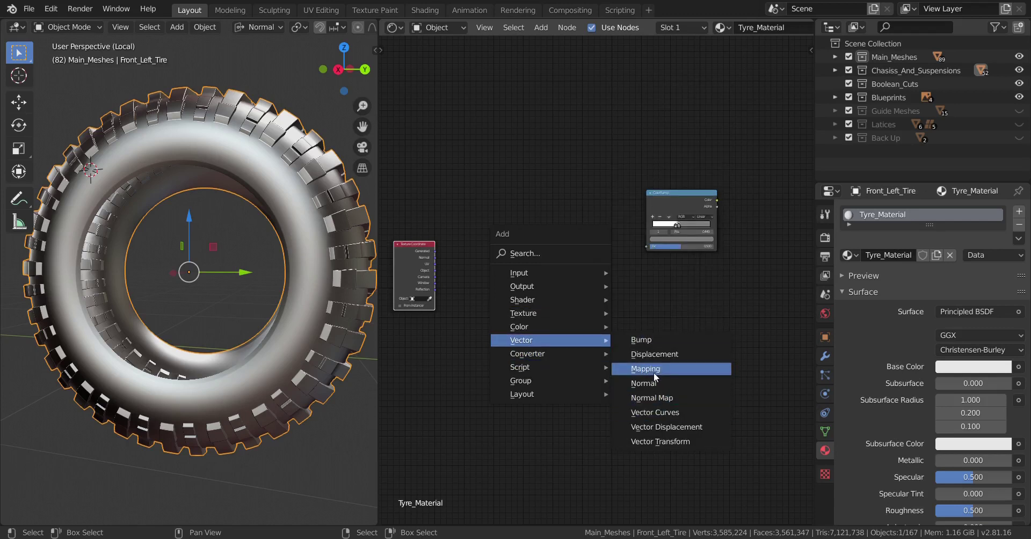
click(645, 368)
click(541, 271)
middle_drag(541, 271, 615, 282)
scroll(615, 282, up, 2)
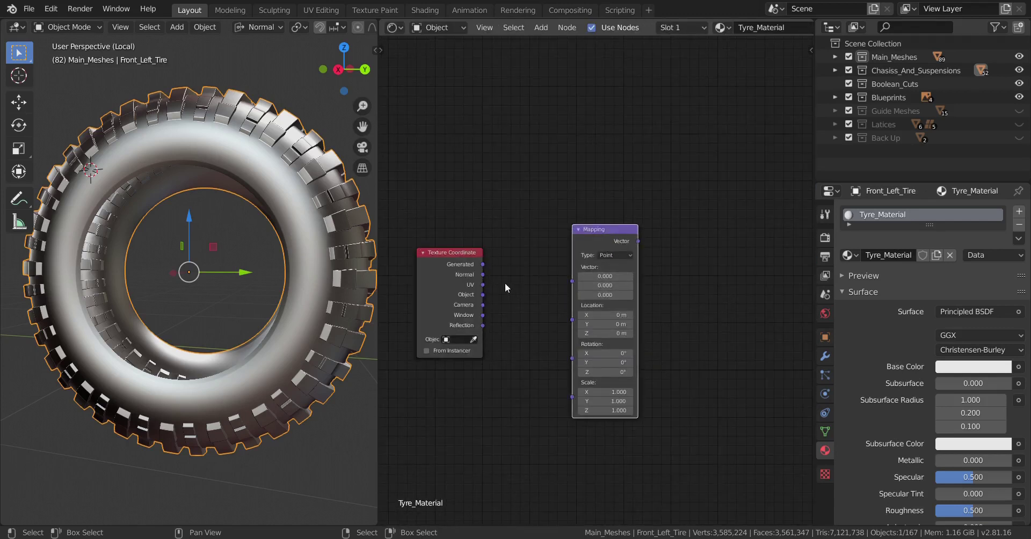
drag(483, 295, 572, 281)
key(Home)
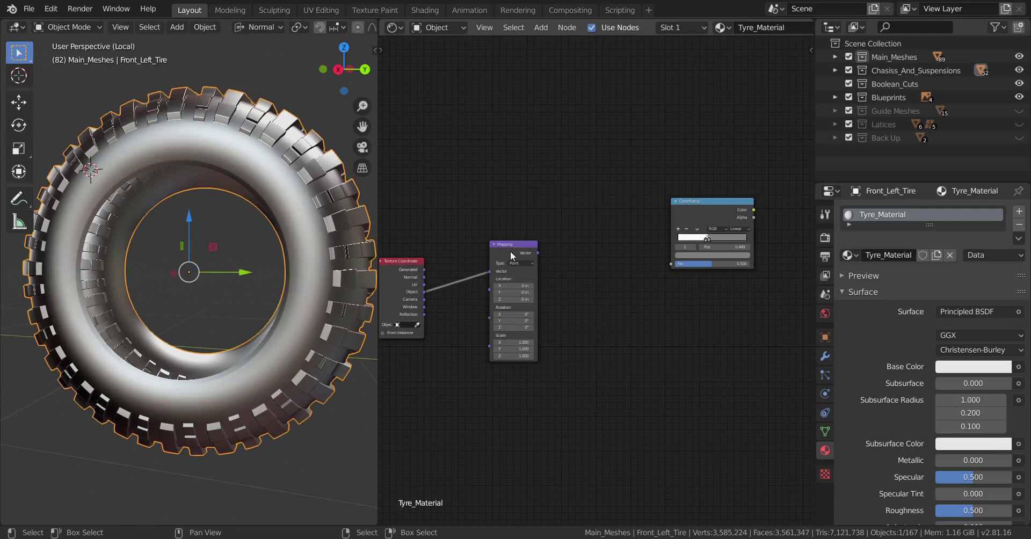
Step: Move the Mapping node closer to the Texture Coordinate node and shift the ColorRamp node upward to clear space
drag(512, 256, 477, 248)
drag(695, 214, 688, 130)
Step: Add a Noise Texture node to the right of the Mapping node and connect Mapping's Vector output to its Vector input
scroll(626, 297, down, 3)
middle_drag(626, 297, 622, 265)
scroll(628, 263, up, 4)
key(shift+a)
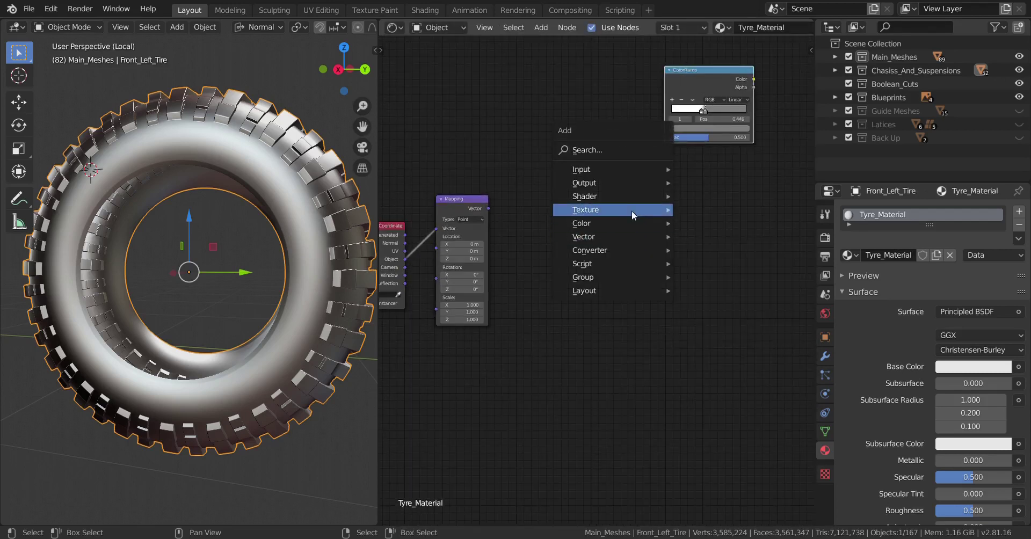
mouse_move(618, 209)
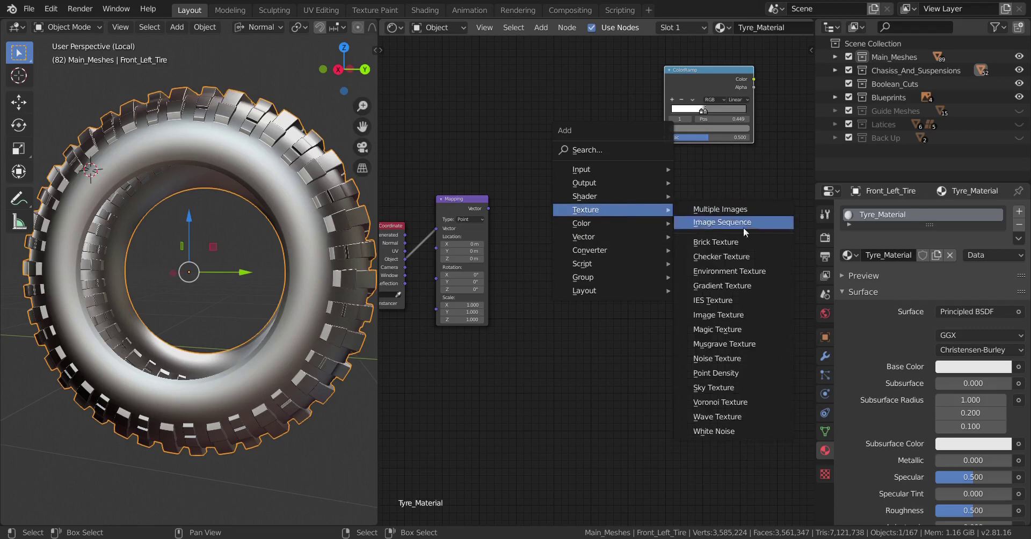
click(733, 359)
click(585, 192)
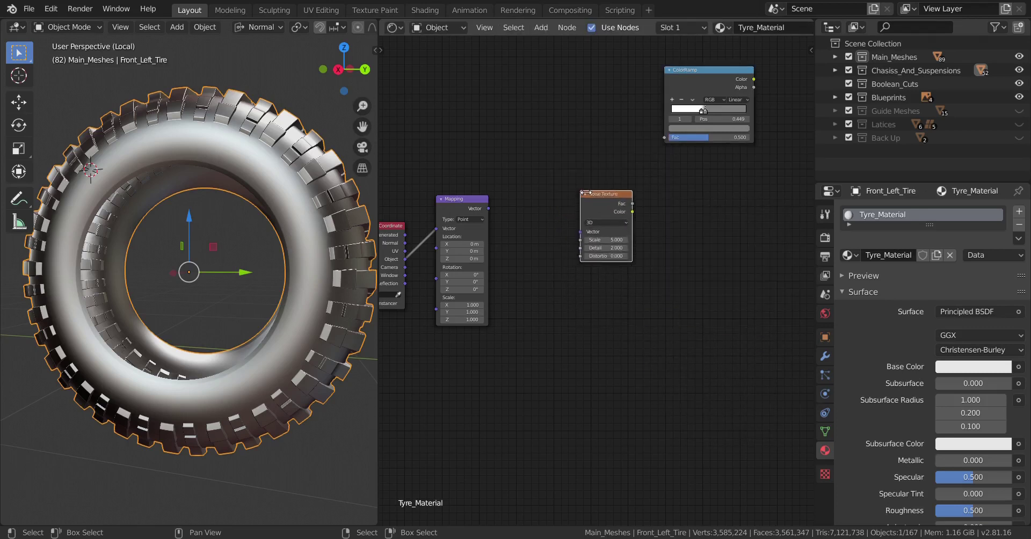
scroll(558, 231, up, 2)
middle_drag(527, 259, 584, 293)
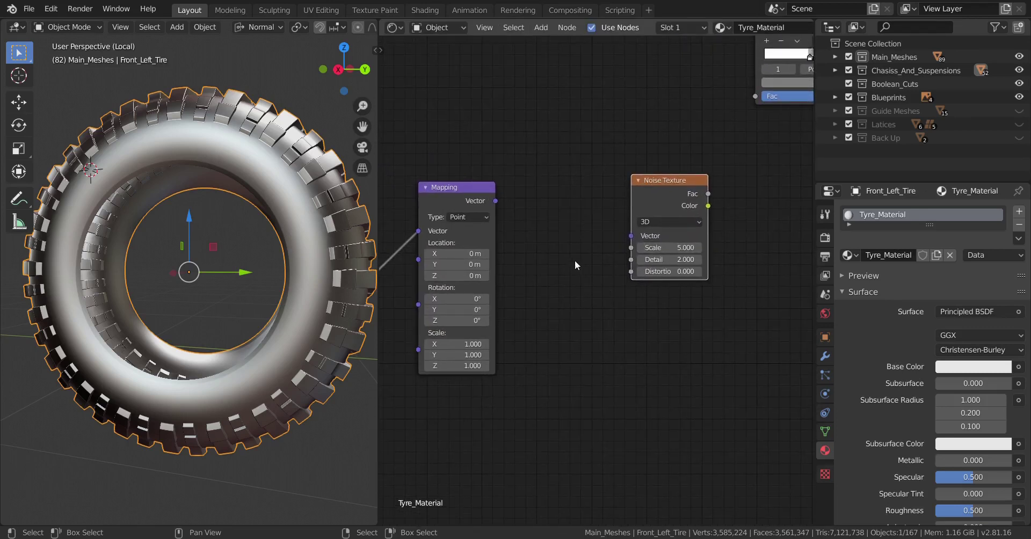
drag(495, 201, 632, 239)
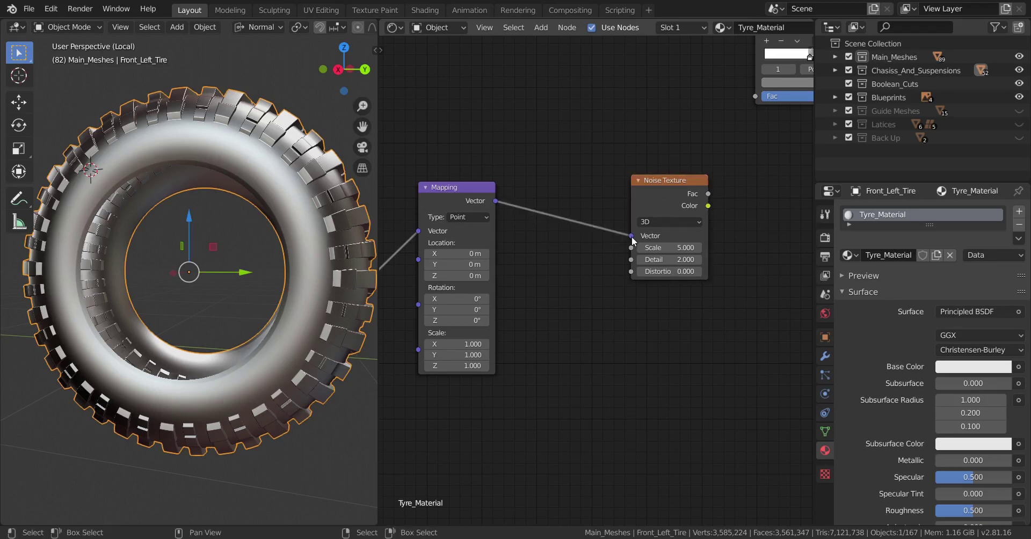
Step: Set the Noise Texture's Scale to 7, Detail to 6 and Distortion to 8
click(673, 247)
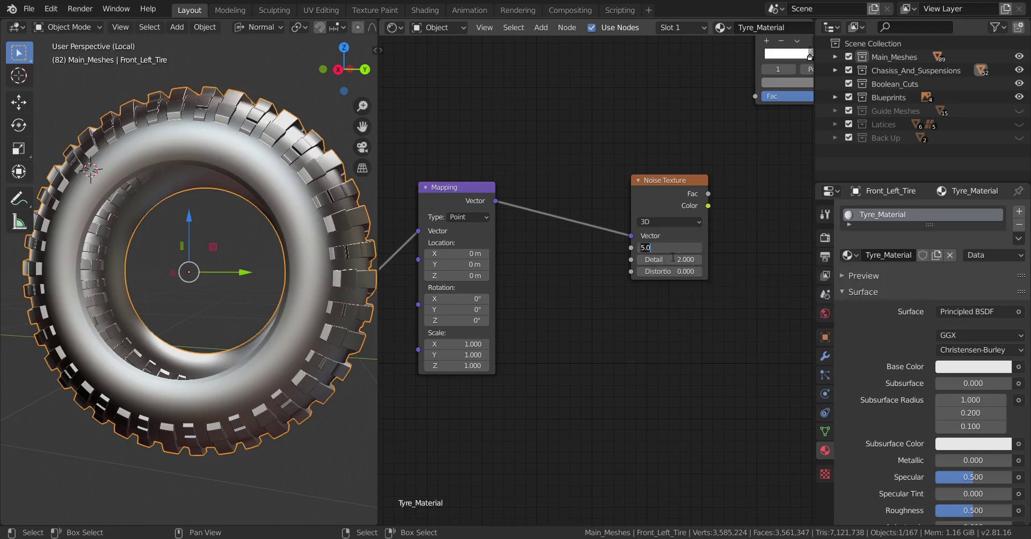
text(7)
key(Return)
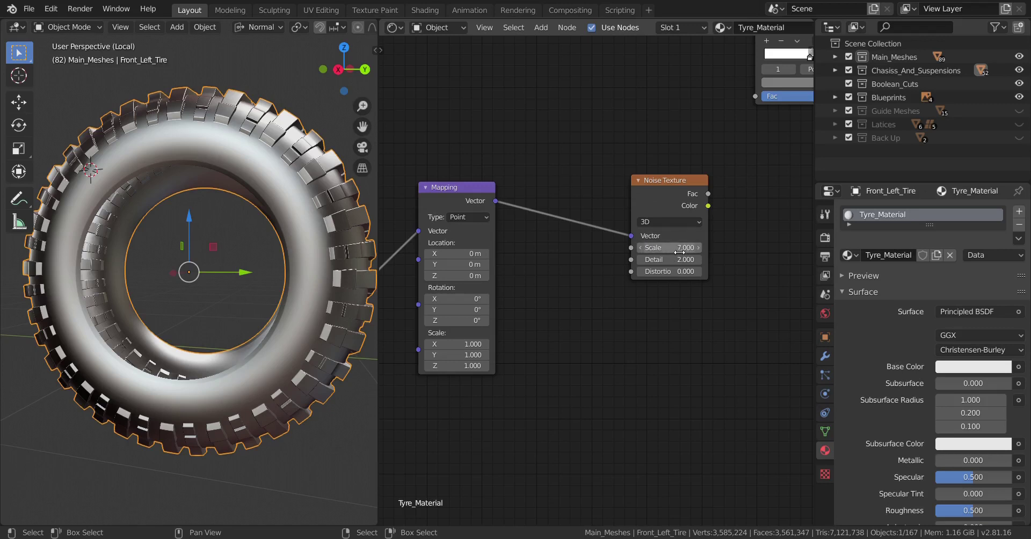
click(672, 251)
key(Return)
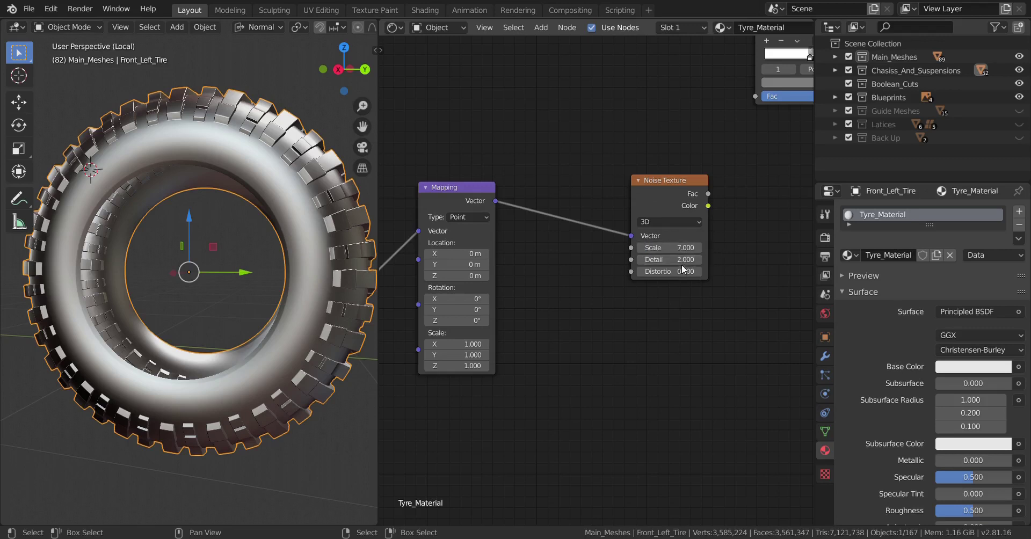
click(683, 262)
text(6)
key(Return)
click(686, 272)
text(8)
key(Return)
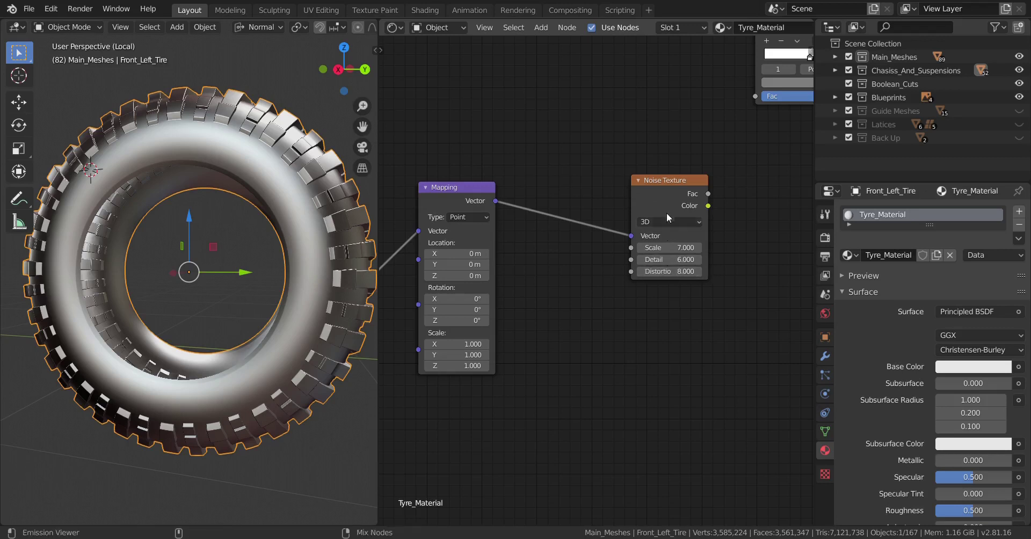
Step: Switch the 3D viewport shading to Material Preview and view the tire from the side at an angle
middle_drag(223, 325, 252, 337)
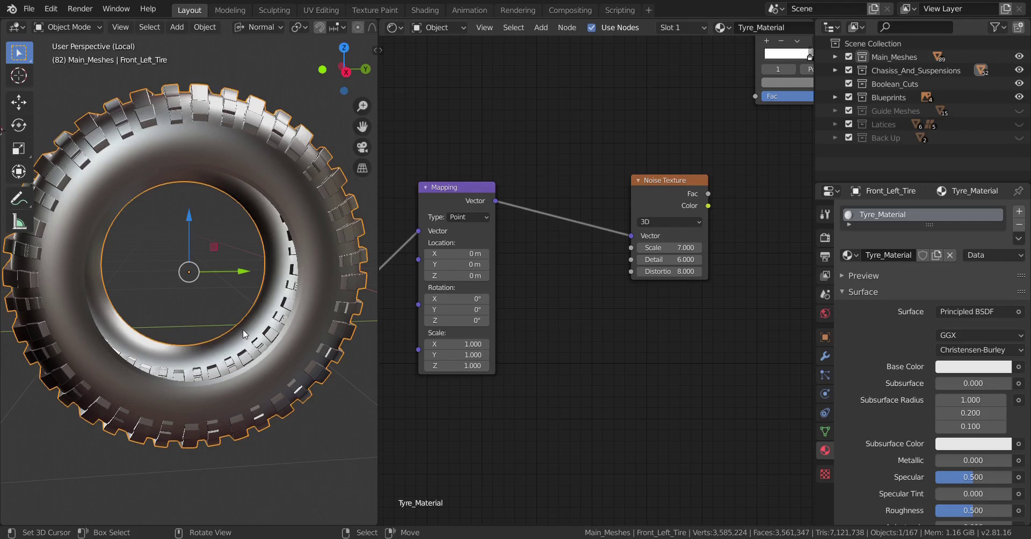
middle_drag(236, 275, 211, 263)
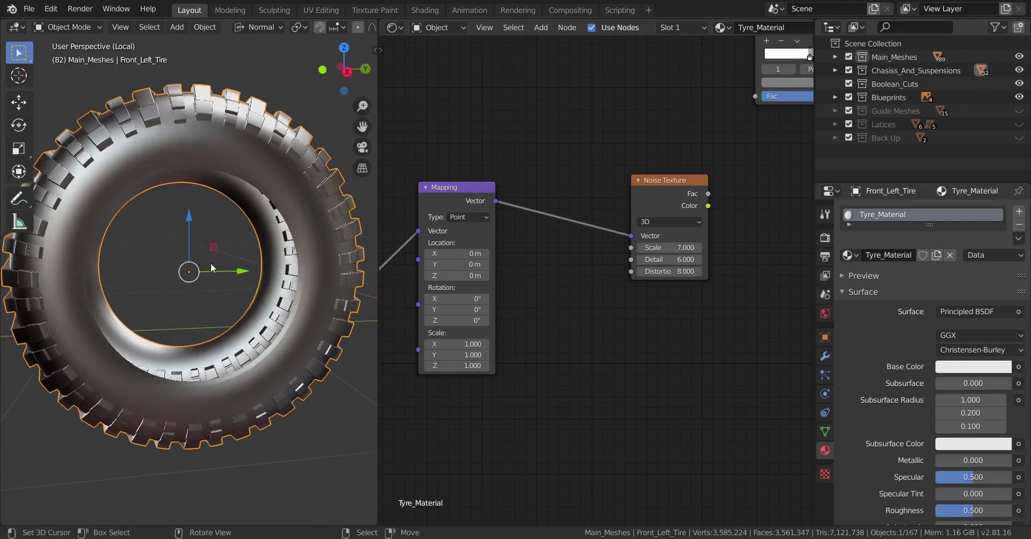
key(z)
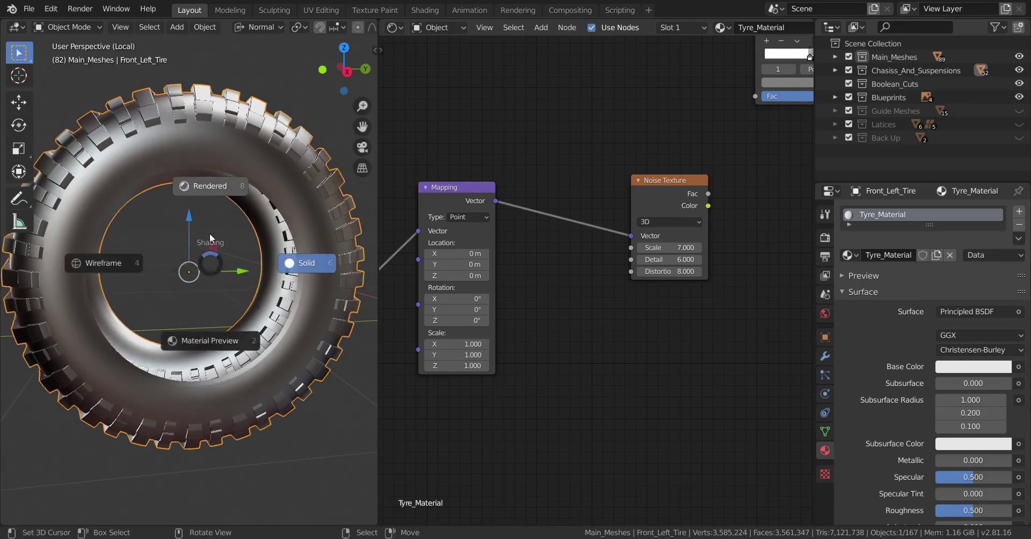
click(199, 342)
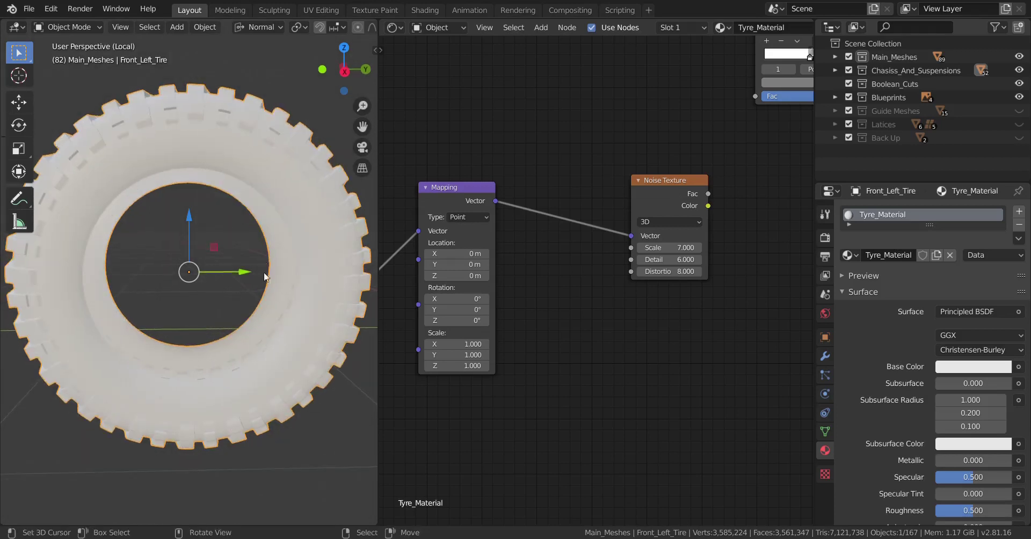
middle_drag(204, 322, 206, 276)
key(z)
click(207, 363)
middle_drag(248, 249, 280, 255)
Step: Preview the Noise Texture's Fac output directly on the tire through a Viewer node and examine the pattern
middle_drag(572, 254, 475, 270)
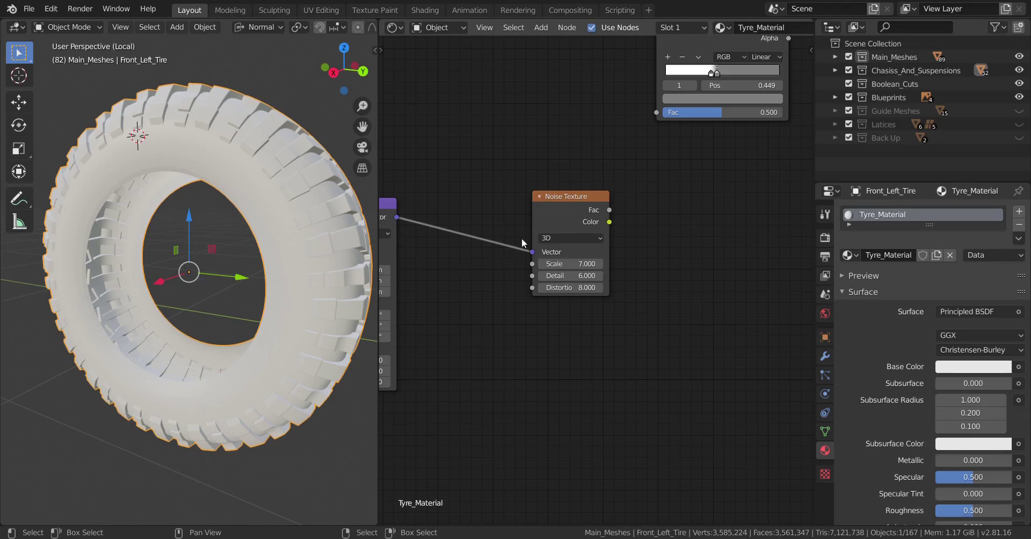
ctrl+shift+click(569, 211)
scroll(223, 282, up, 4)
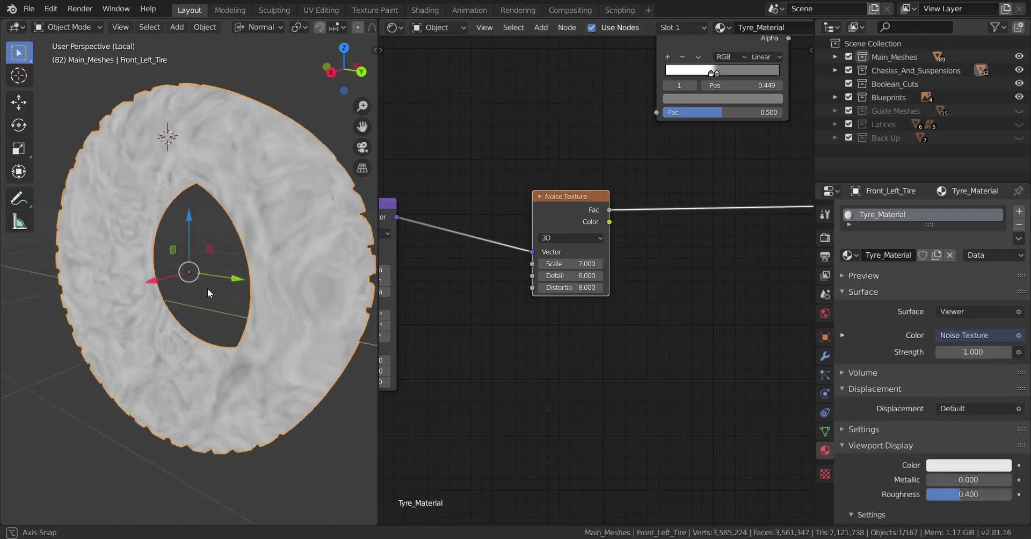
middle_drag(223, 263, 232, 284)
scroll(246, 289, down, 1)
scroll(232, 285, up, 1)
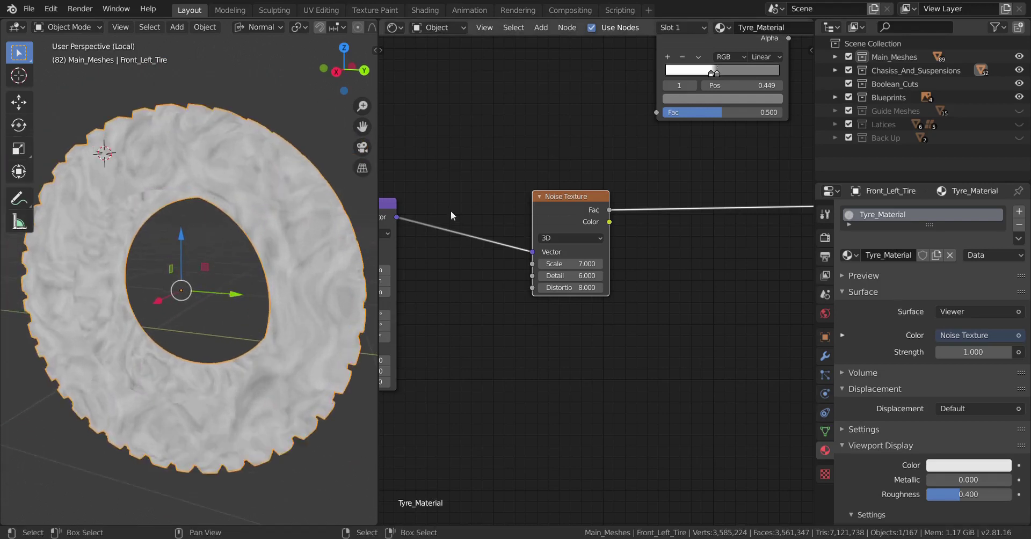
scroll(472, 269, down, 2)
middle_drag(523, 257, 571, 251)
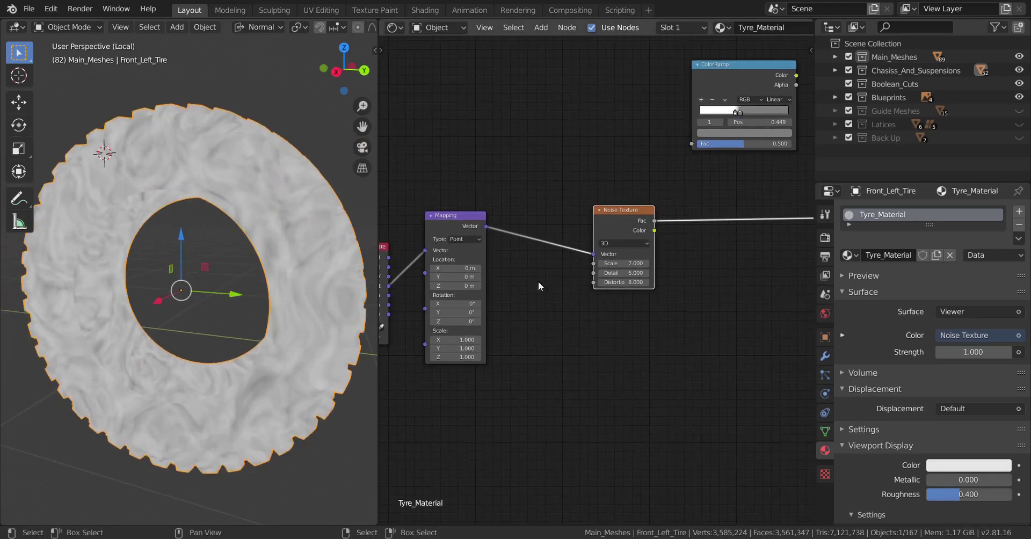
middle_drag(641, 241, 572, 248)
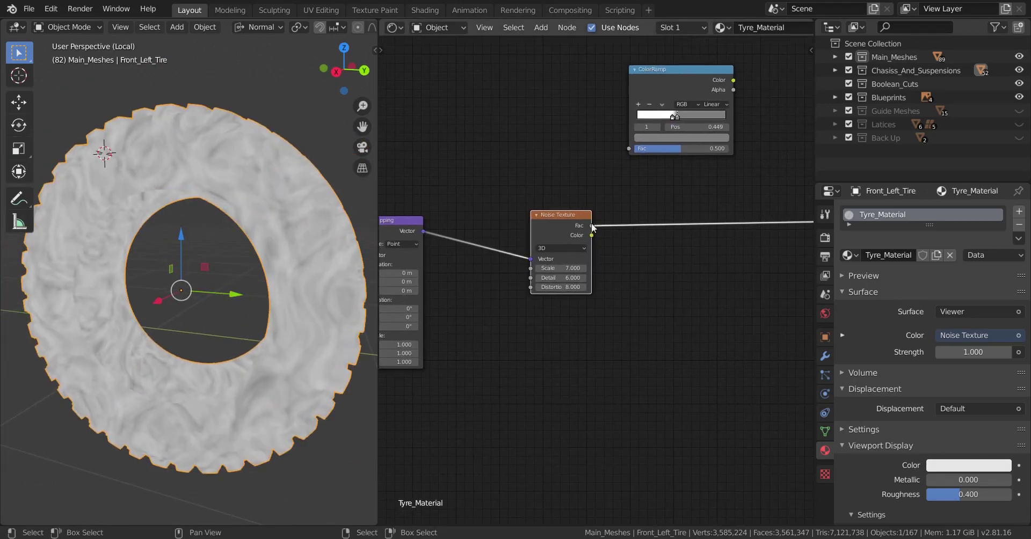
Step: Insert a Bright/Contrast node into the link between the Noise Texture's Fac output and the Viewer
scroll(592, 229, up, 1)
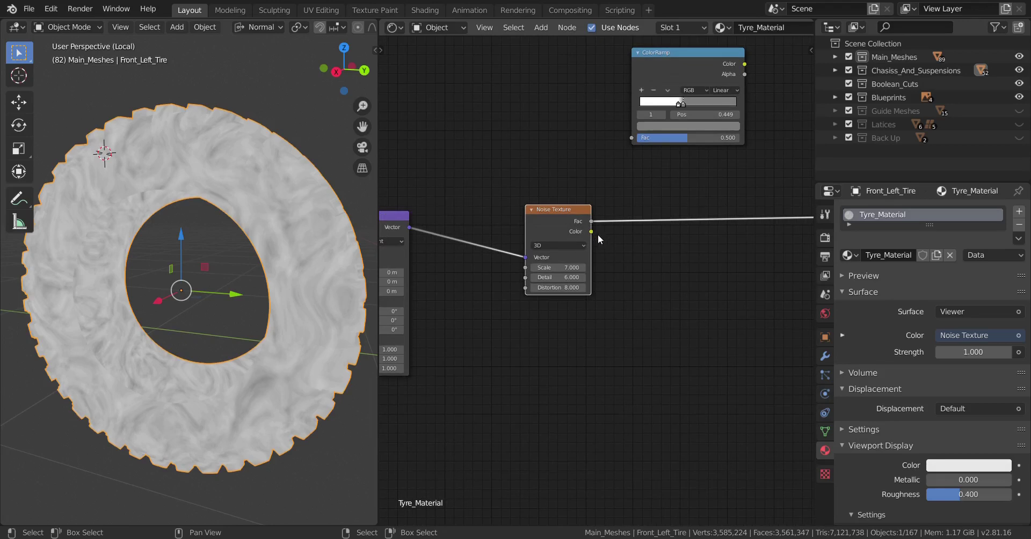
middle_drag(634, 236, 565, 263)
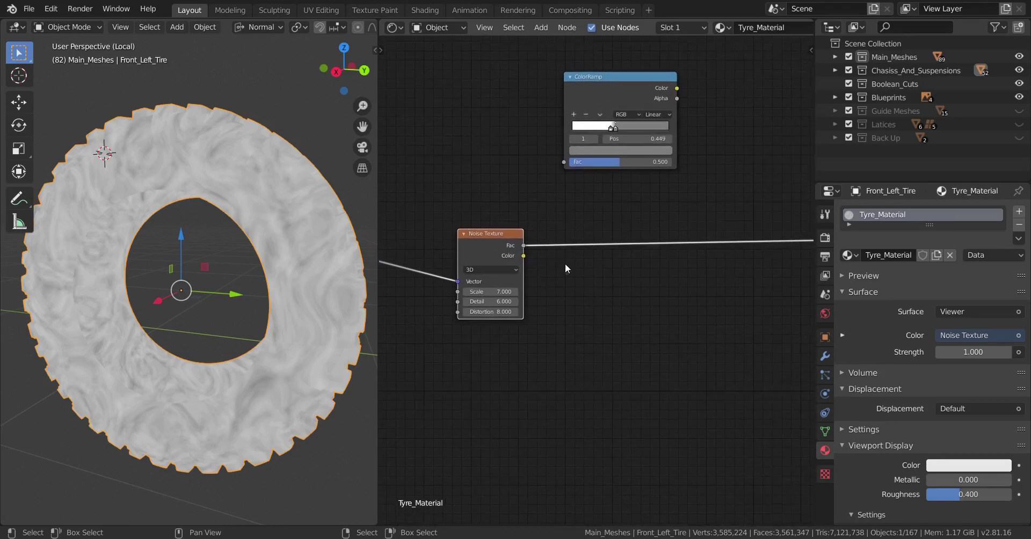
key(shift+a)
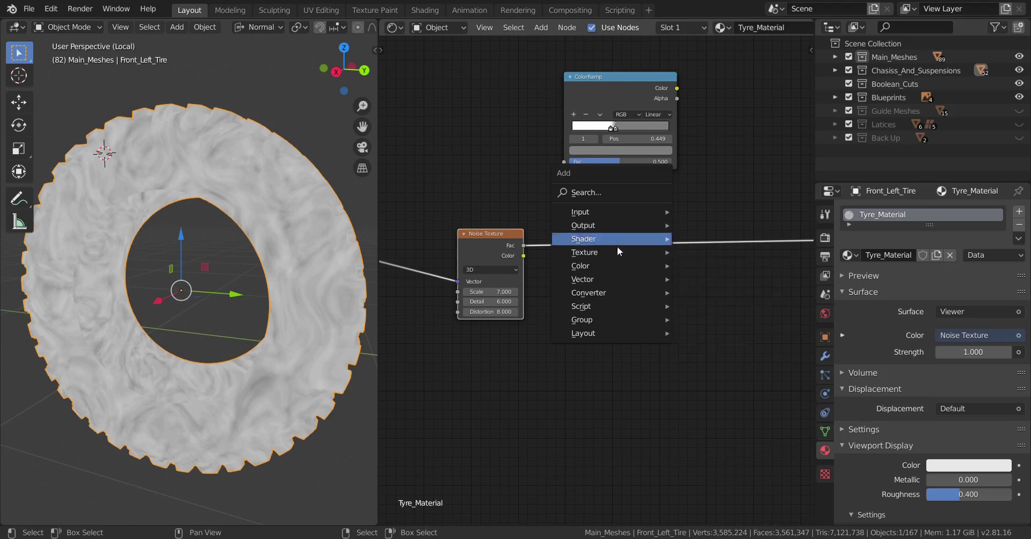
mouse_move(618, 292)
mouse_move(612, 267)
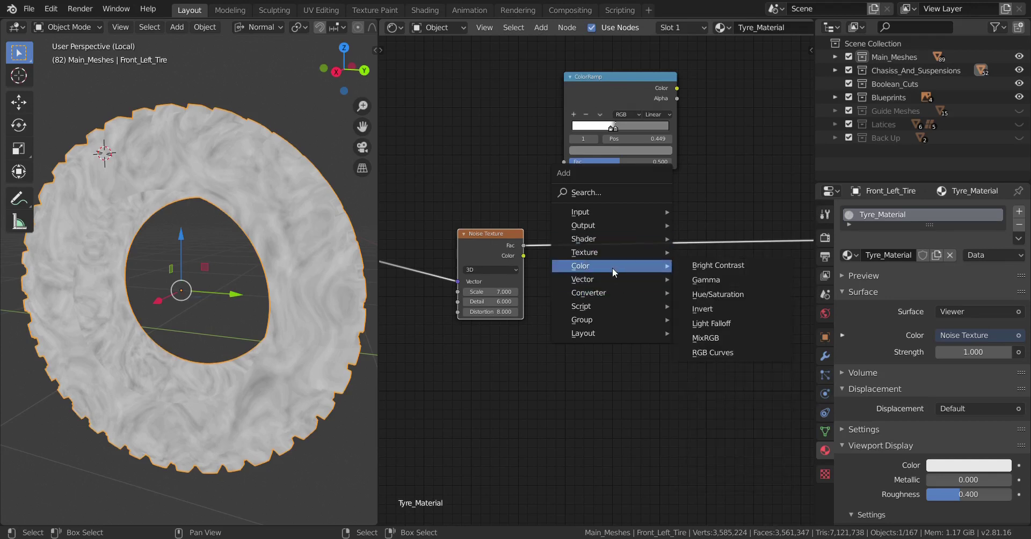
click(721, 267)
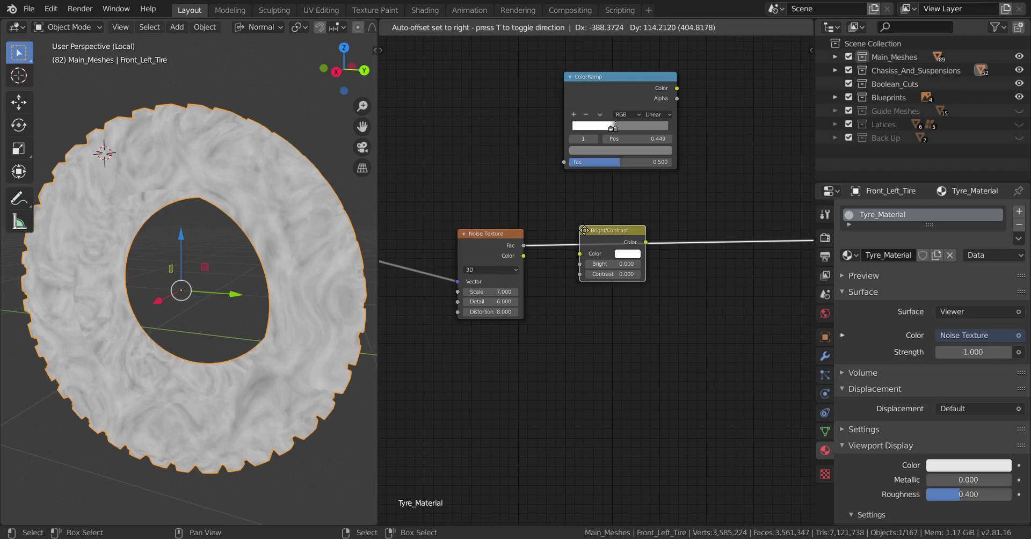
click(584, 230)
Step: Set the Bright/Contrast node's Bright to -0.1 and its Contrast to 0.1
scroll(529, 244, up, 1)
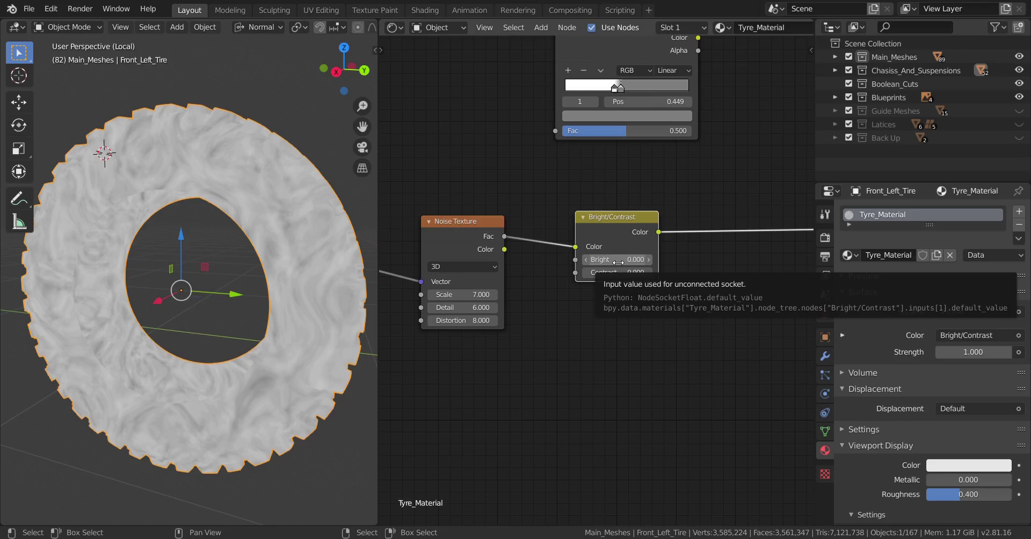
click(618, 260)
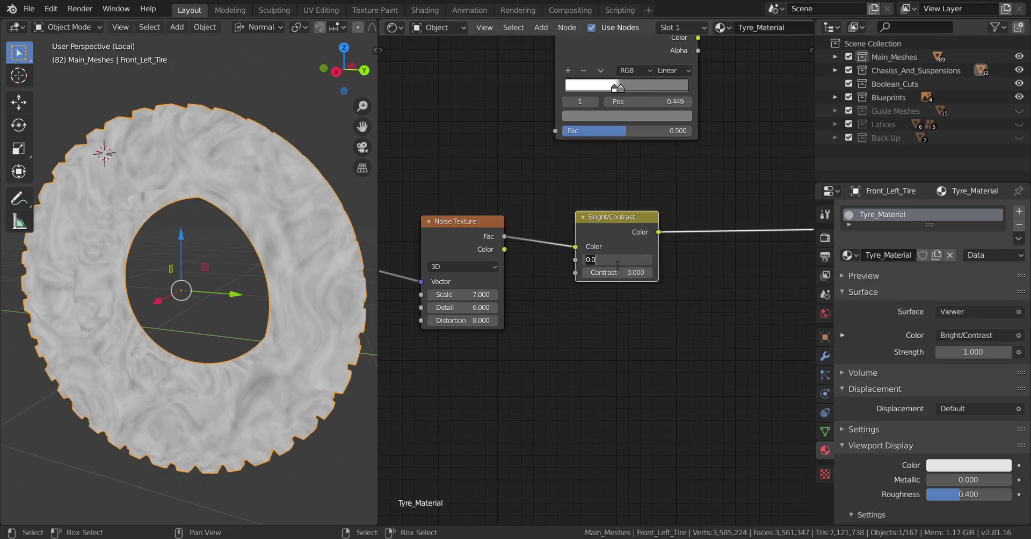
text(-0.1)
key(Return)
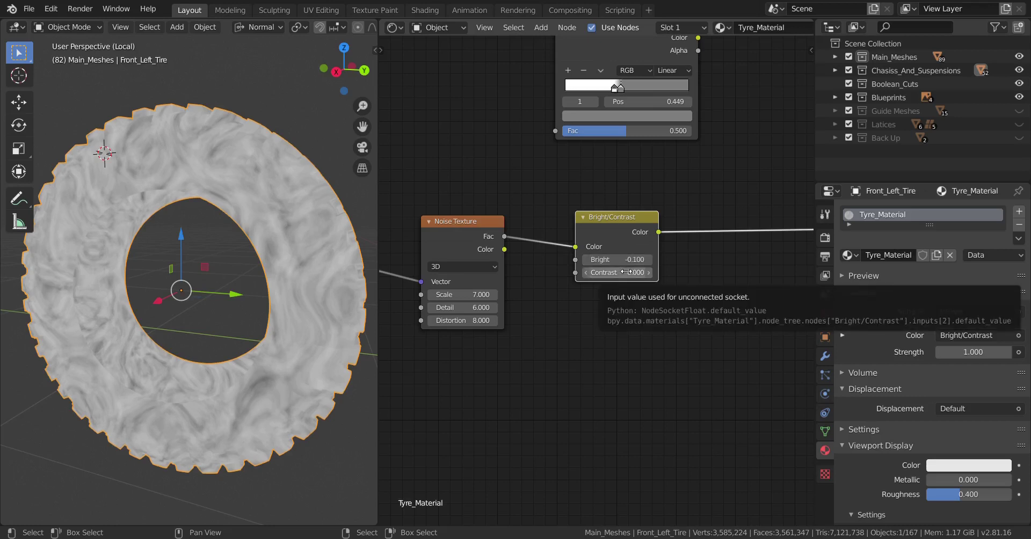
click(625, 272)
text(0.1)
key(Return)
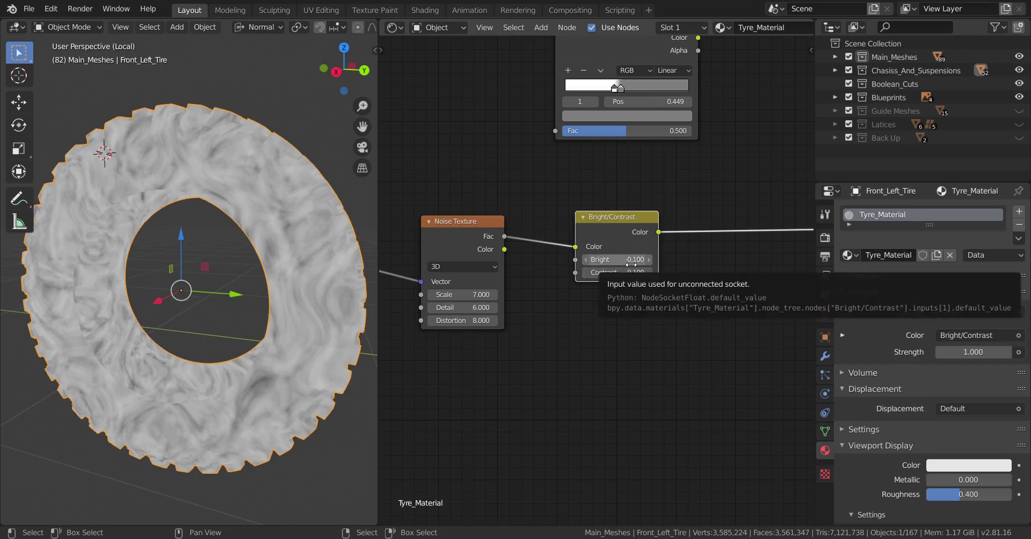
Step: Position the Bright/Contrast node just to the right of the Noise Texture and the ColorRamp directly above the Noise Texture
scroll(648, 265, down, 2)
middle_drag(671, 270, 521, 259)
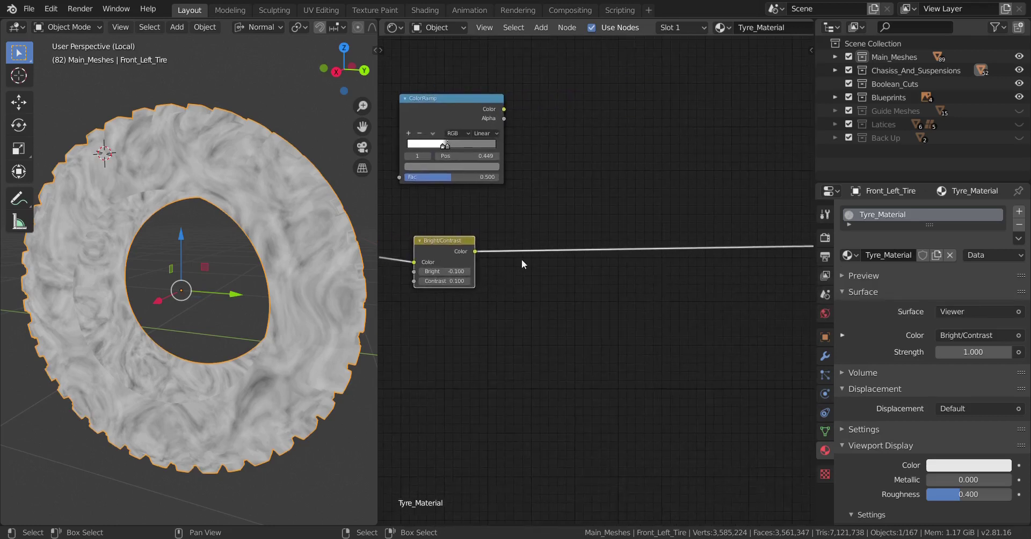
drag(431, 243, 501, 248)
scroll(500, 248, down, 3)
middle_drag(477, 257, 575, 257)
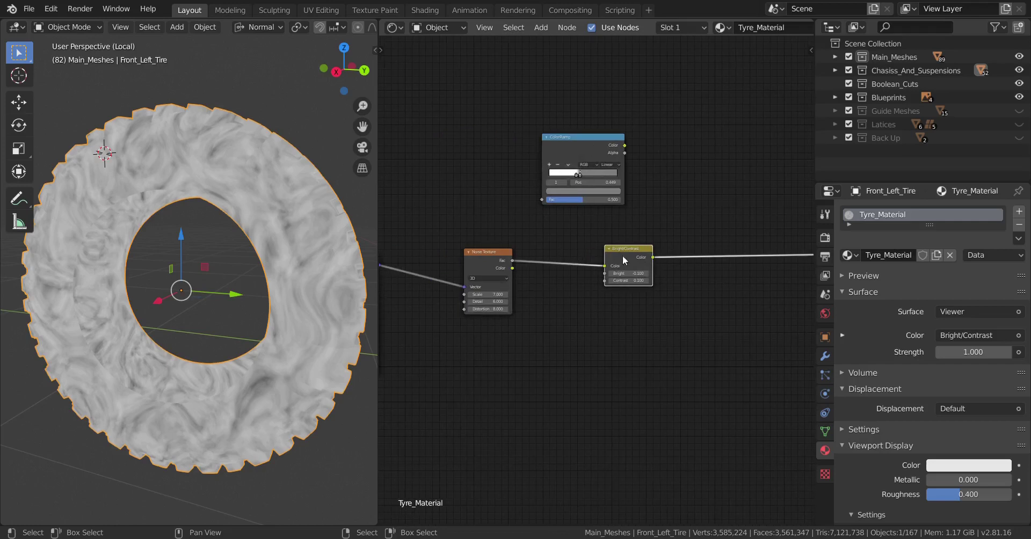
drag(622, 256, 574, 257)
drag(583, 143, 505, 144)
Step: Insert a MixRGB node into the link after the Bright/Contrast node
key(shift+a)
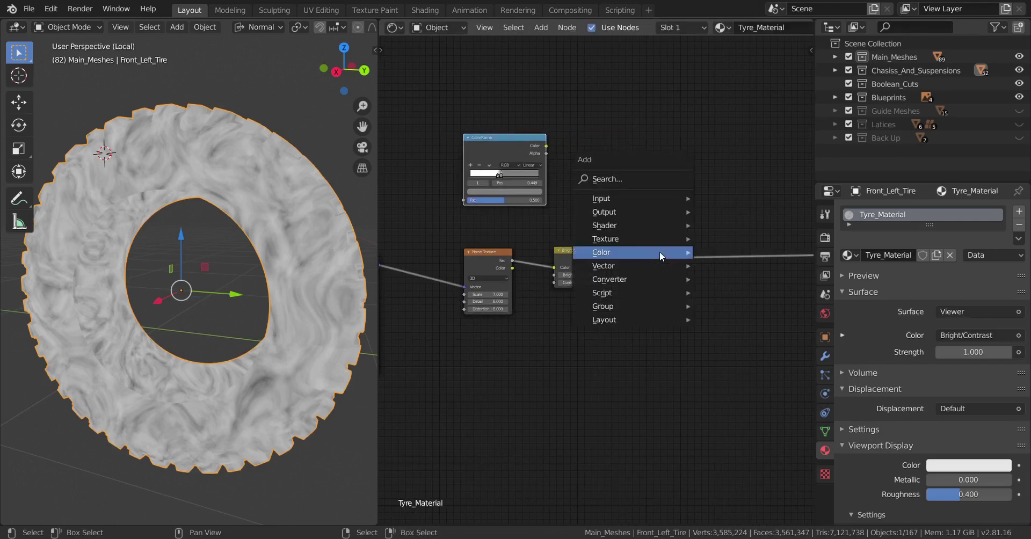
mouse_move(630, 251)
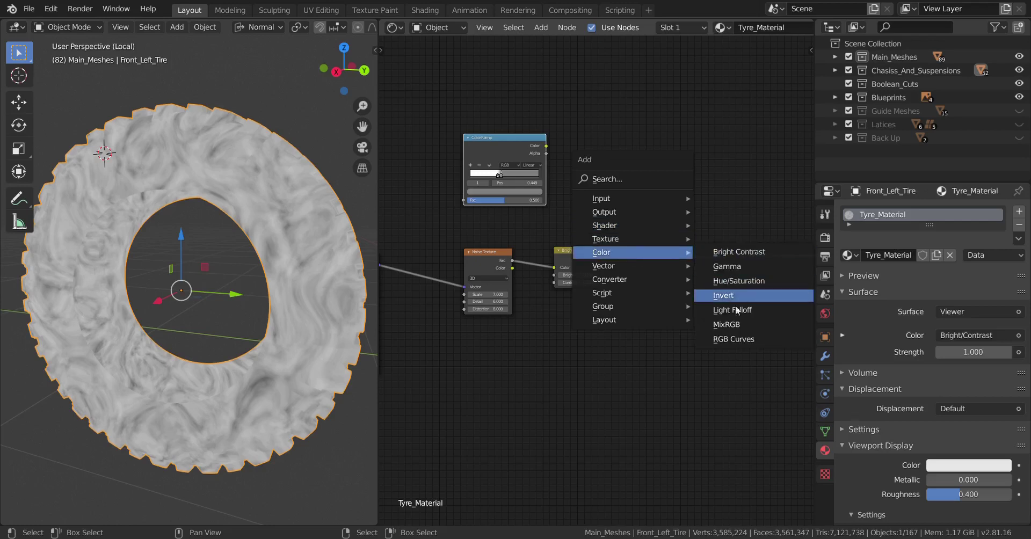
click(735, 324)
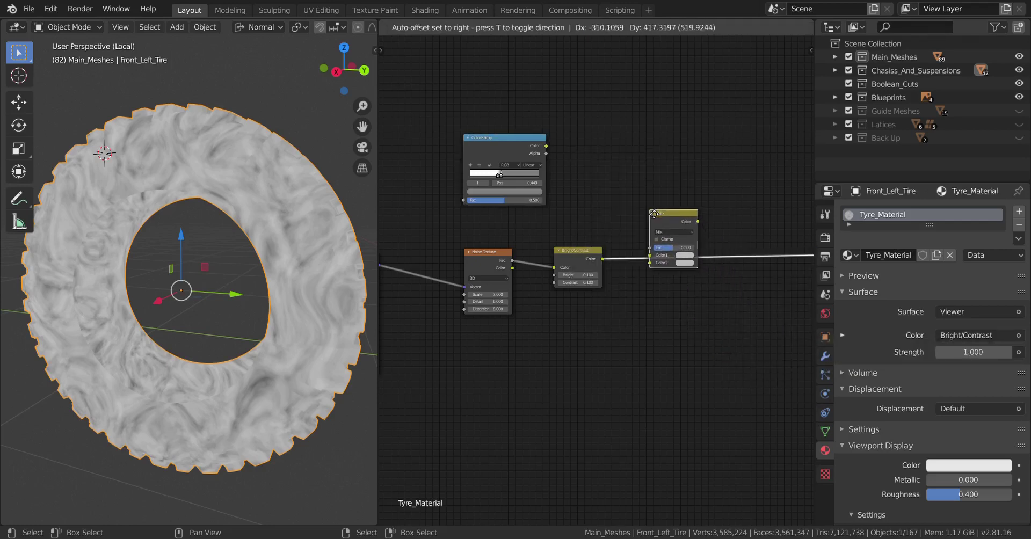
click(651, 215)
Step: Connect Bright/Contrast's Color output to the Mix node's Color1 and the ColorRamp's Color output to its Fac
scroll(676, 271, up, 2)
drag(681, 240, 682, 251)
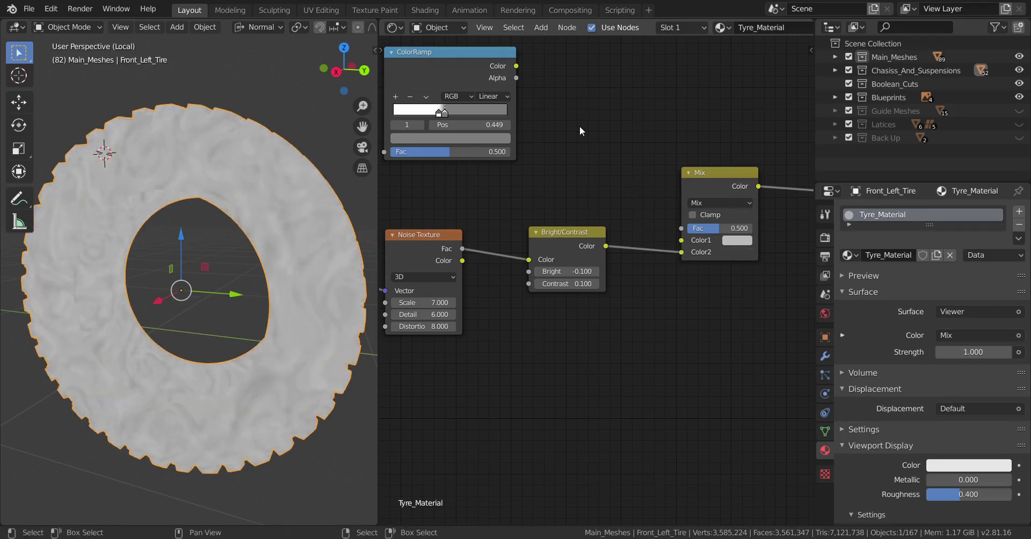
drag(682, 252, 688, 241)
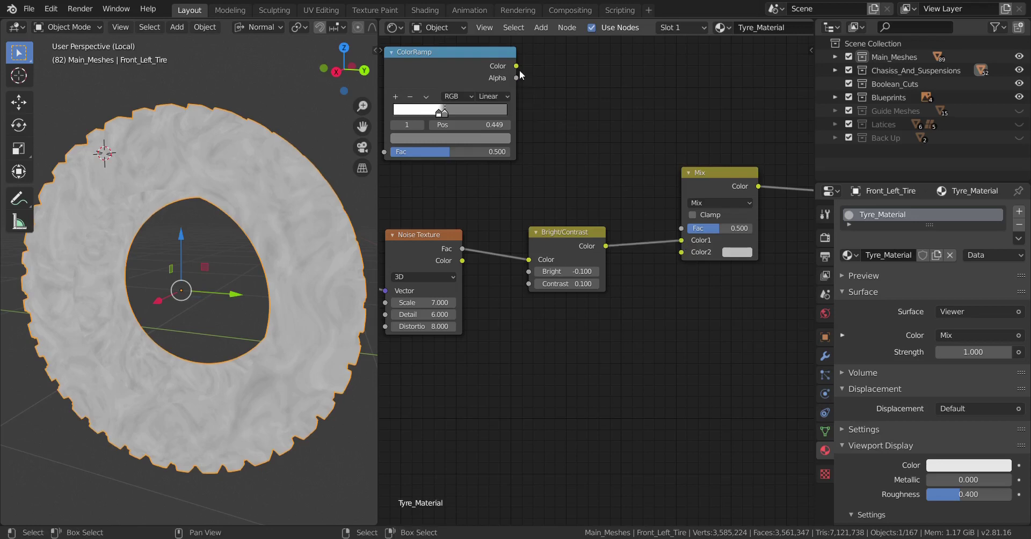
drag(516, 65, 681, 228)
scroll(674, 269, down, 1)
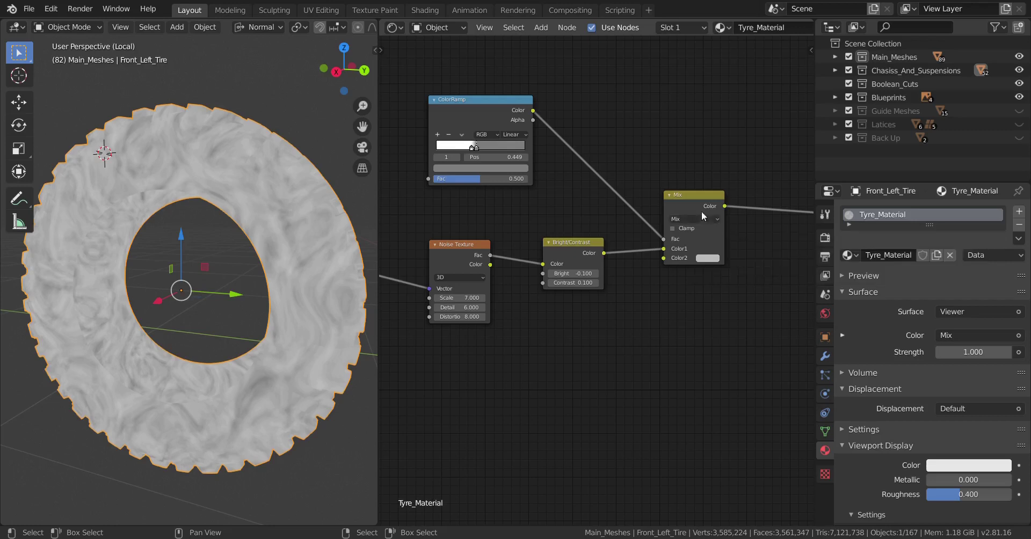
Step: Move the Mix node down in line with the Bright/Contrast node and inspect the mixed pattern on the tire up close
drag(715, 227, 713, 252)
scroll(713, 254, down, 2)
middle_drag(671, 258, 639, 262)
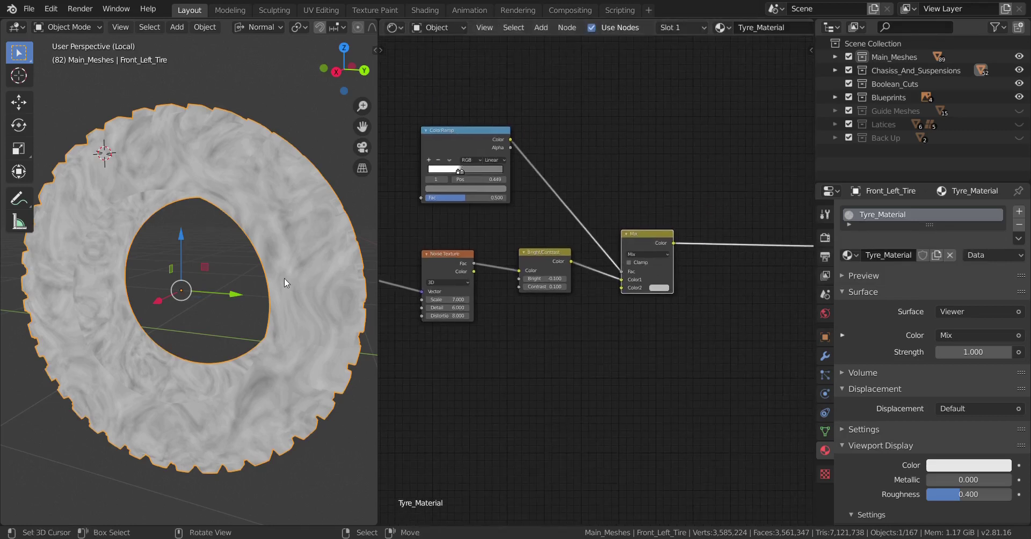
middle_drag(285, 278, 276, 281)
scroll(276, 281, up, 1)
scroll(590, 291, up, 2)
middle_drag(591, 291, 522, 291)
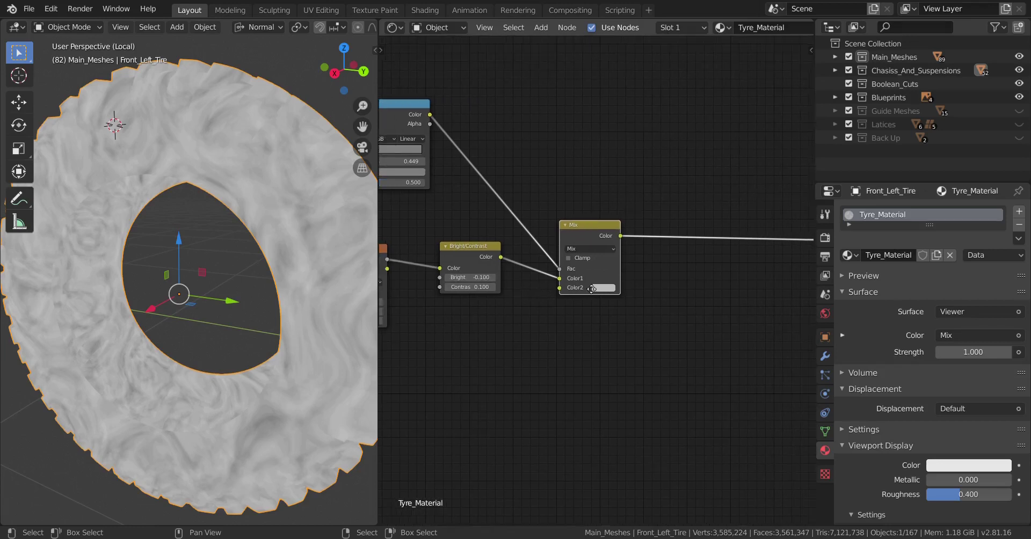
middle_drag(628, 286, 559, 290)
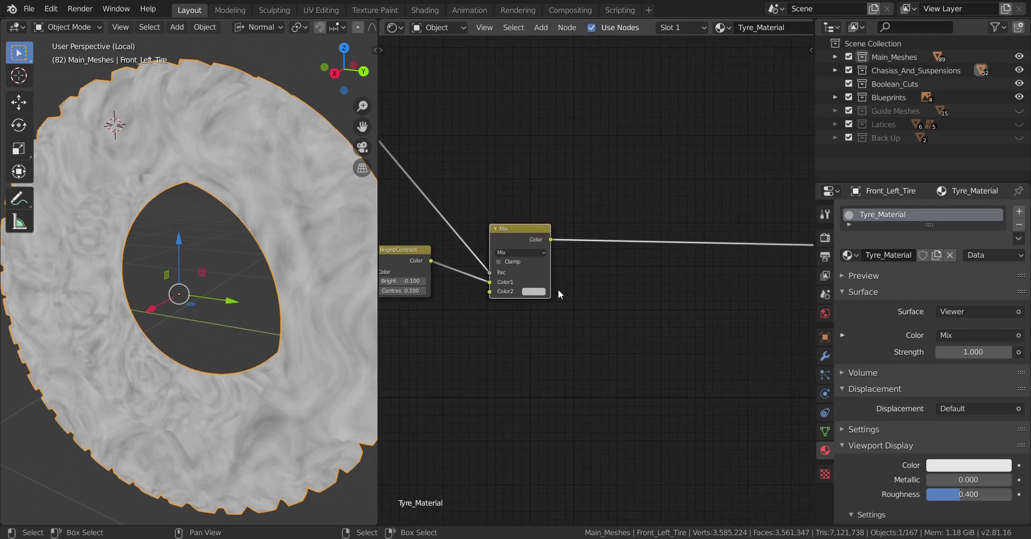
middle_drag(571, 325, 602, 308)
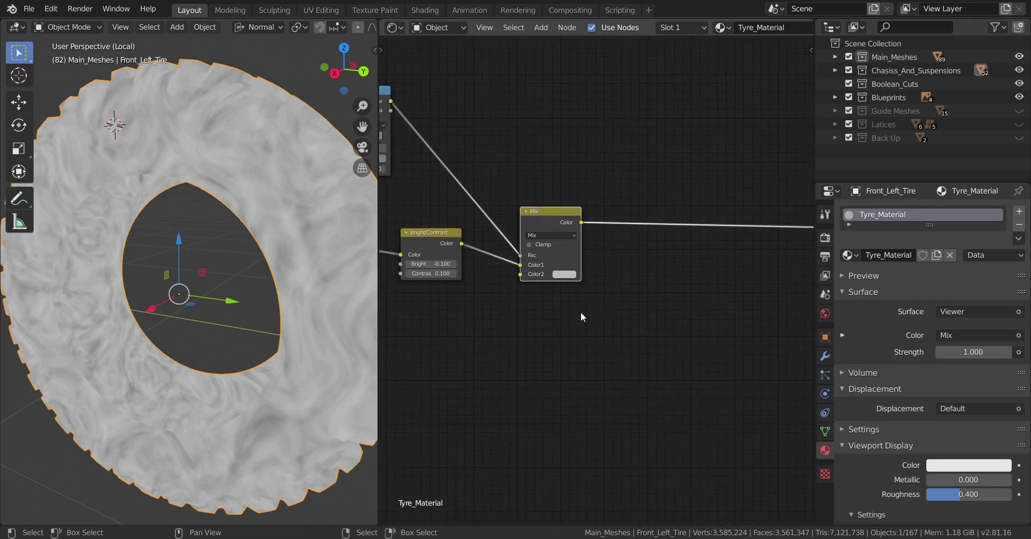
Step: Duplicate the Noise Texture node and place the copy below the original
ctrl+scroll(560, 319, left, 15)
shift+scroll(590, 300, down, 3)
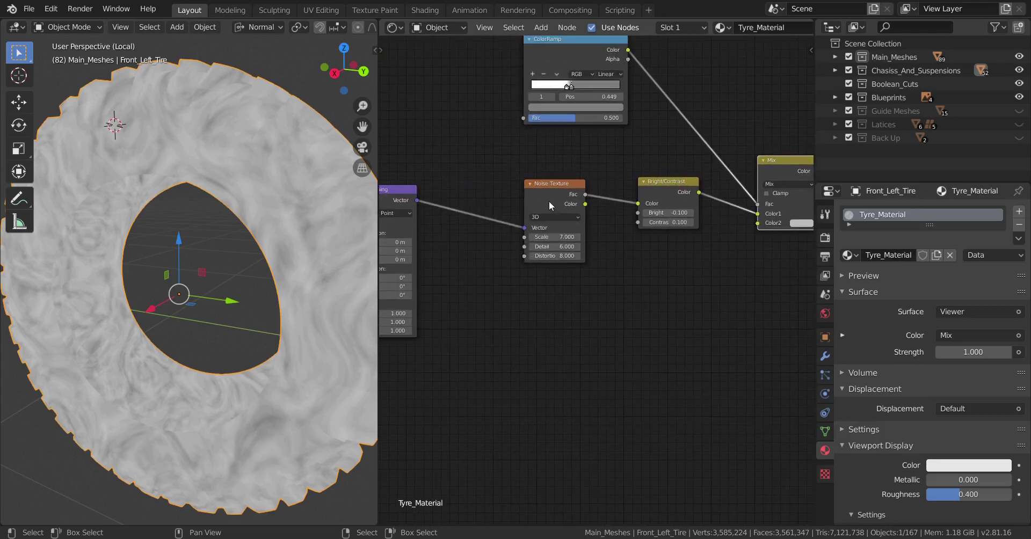
key(shift+d)
click(559, 363)
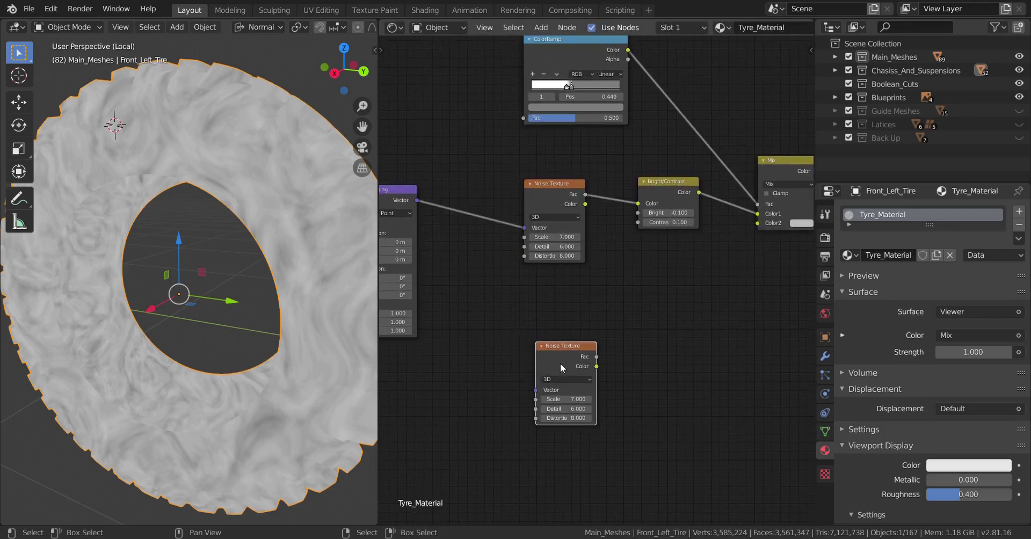
Step: Set the duplicated Noise Texture's Scale to 15, Detail to 10 and Distortion to 1
click(575, 399)
text(10)
key(Return)
click(578, 409)
text(6.0)
key(Return)
click(580, 419)
text(1)
key(Return)
Step: Connect the Texture Coordinate node's Object output directly to the duplicated Noise Texture's Vector input, bypassing Mapping
scroll(513, 340, down, 5)
middle_drag(488, 317, 491, 341)
scroll(472, 308, up, 3)
middle_drag(464, 295, 628, 295)
drag(594, 270, 431, 283)
middle_drag(575, 339, 538, 318)
drag(402, 279, 751, 376)
middle_drag(718, 382, 474, 351)
scroll(494, 356, up, 10)
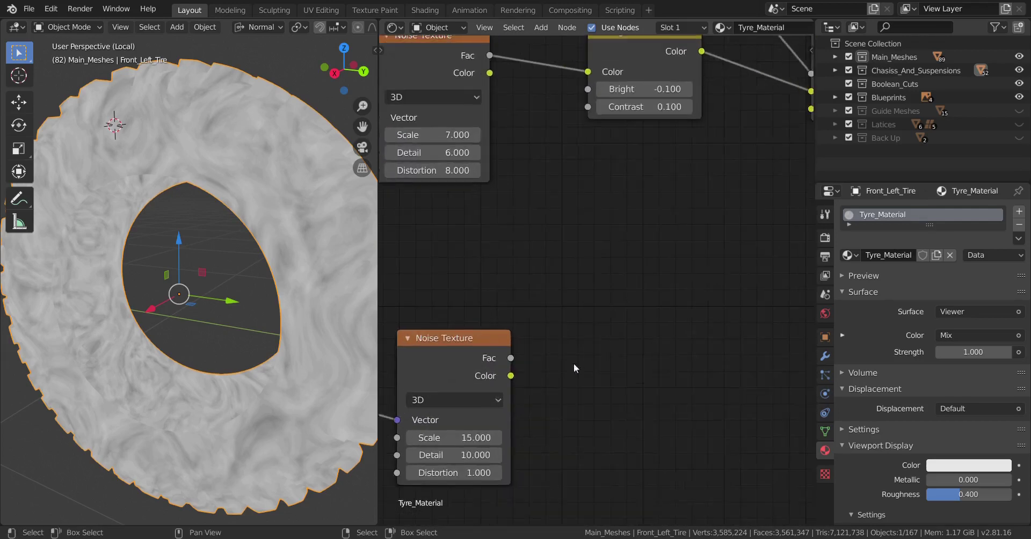
Step: Compare the Bright/Contrast and Mix outputs on the tire through the Viewer, finishing on the Mix output, and examine the pattern from another angle
scroll(573, 363, down, 3)
scroll(570, 365, down, 2)
middle_drag(557, 350, 609, 365)
scroll(572, 339, down, 2)
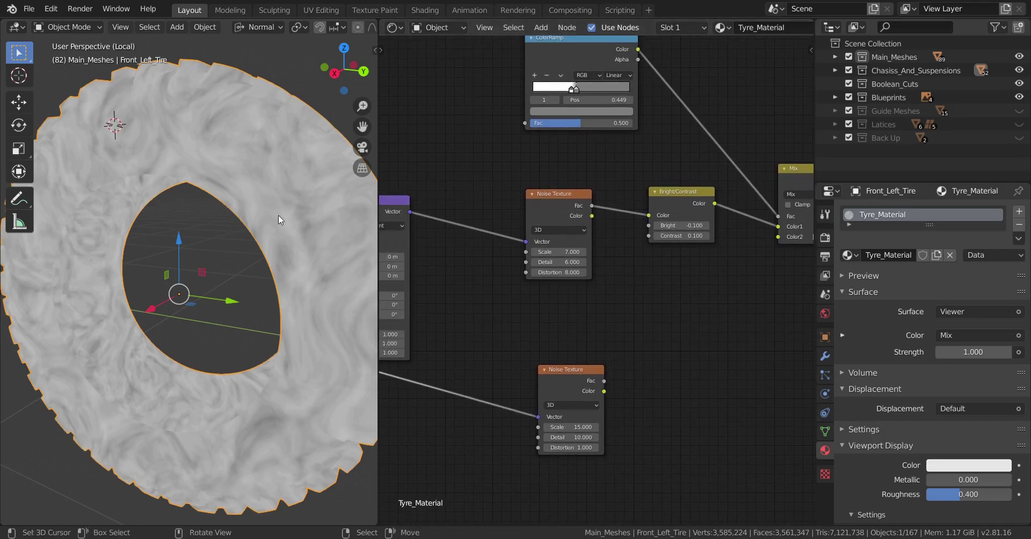
middle_drag(675, 302, 786, 317)
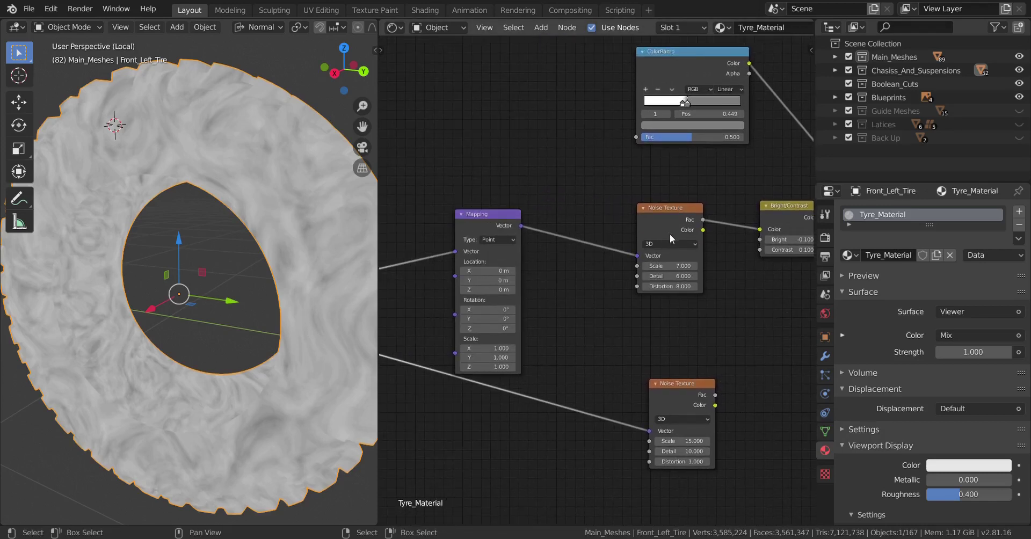
middle_drag(669, 233, 555, 273)
ctrl+shift+click(674, 250)
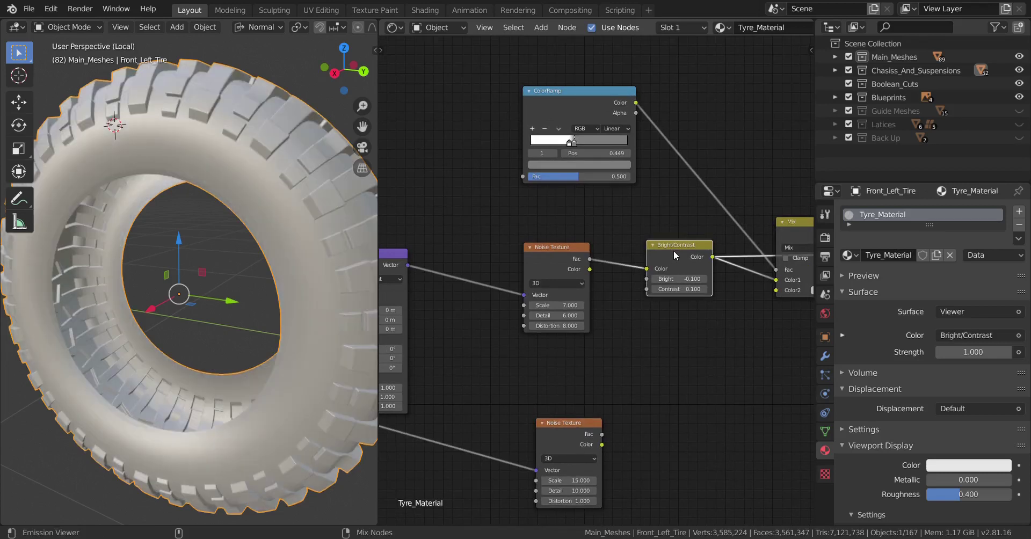
middle_drag(675, 247, 576, 276)
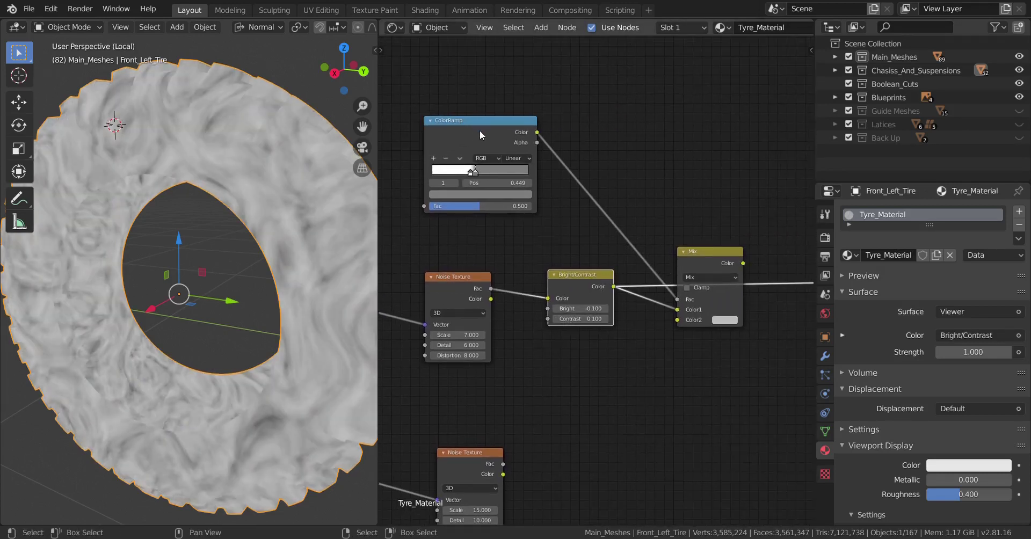
ctrl+shift+click(703, 256)
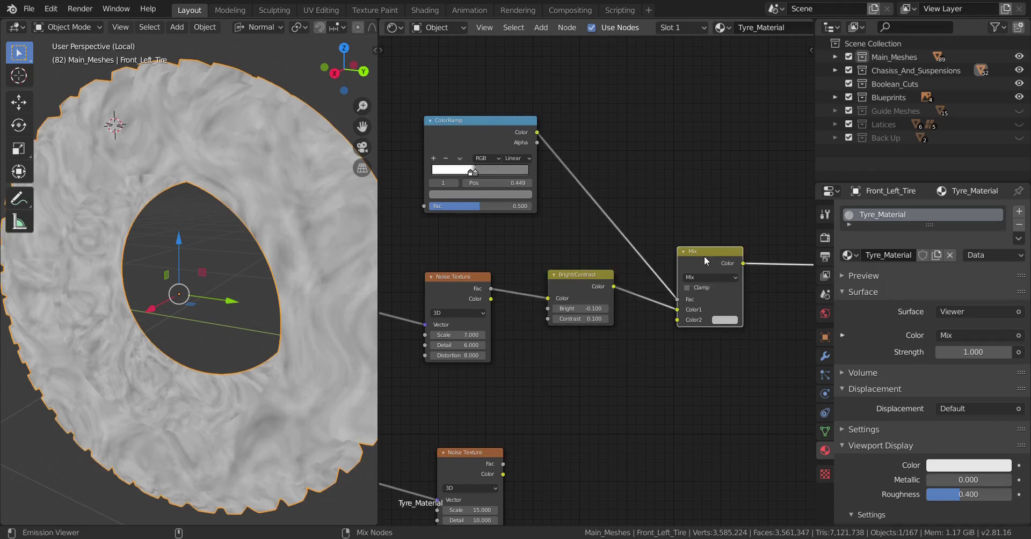
ctrl+shift+click(588, 276)
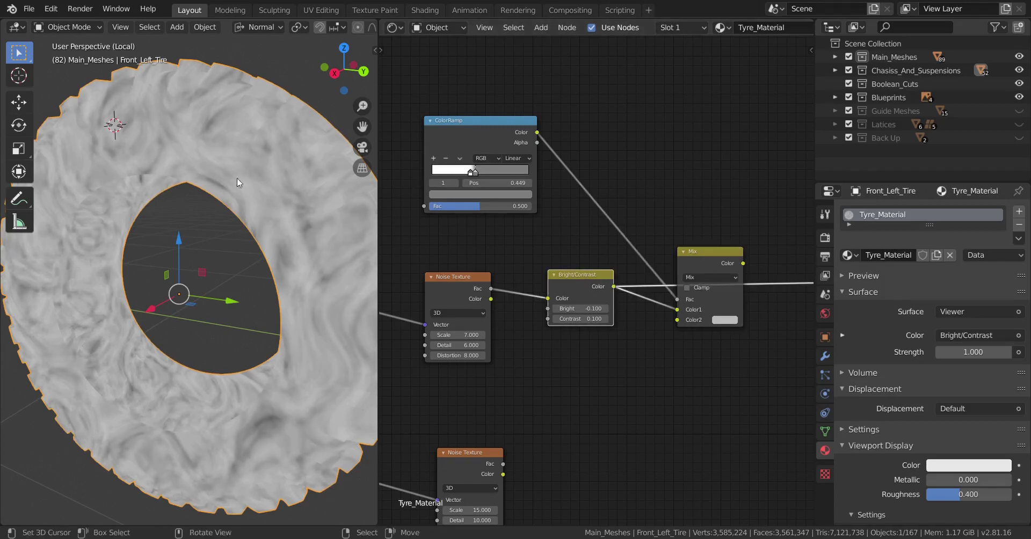
ctrl+shift+click(701, 260)
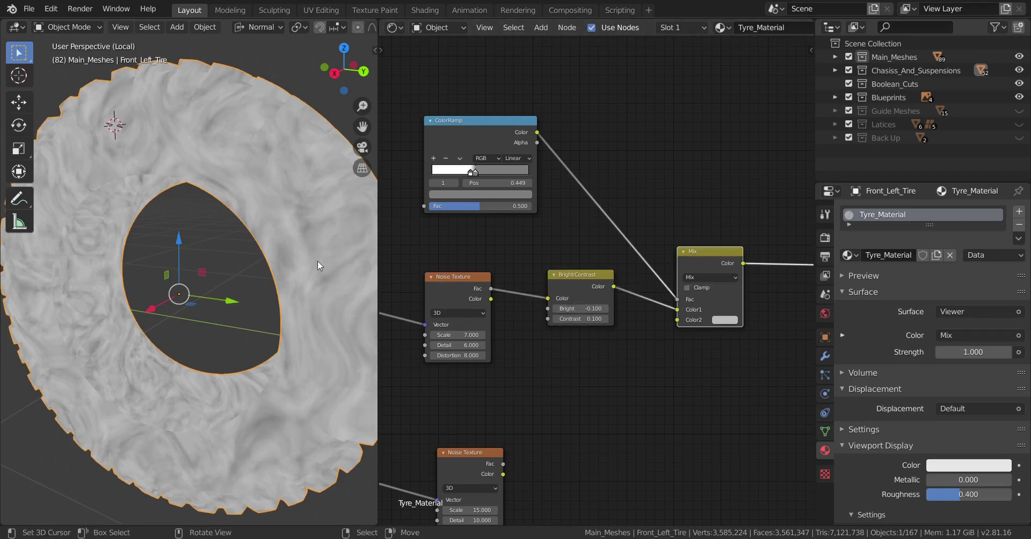
middle_drag(507, 394, 513, 319)
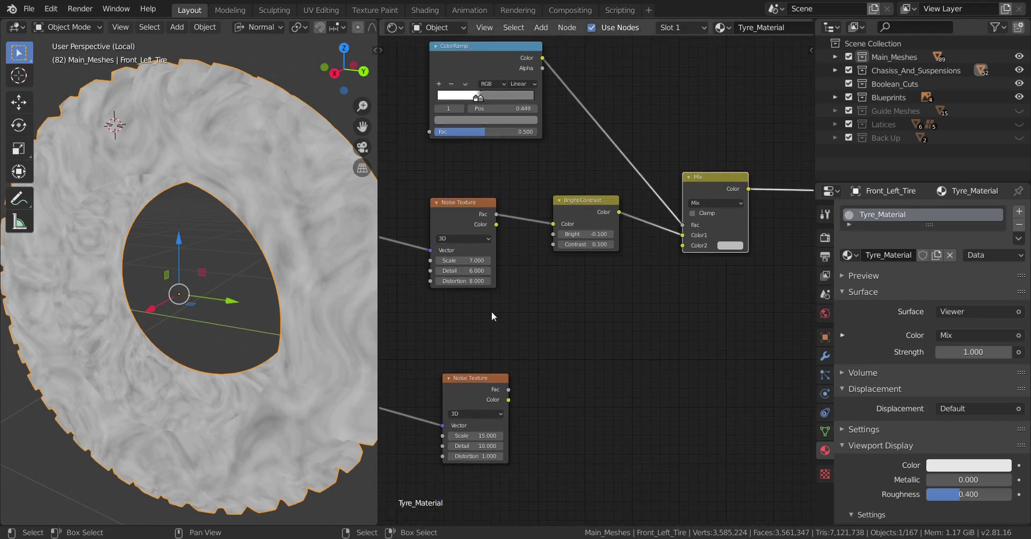
scroll(491, 311, up, 3)
middle_drag(221, 270, 235, 256)
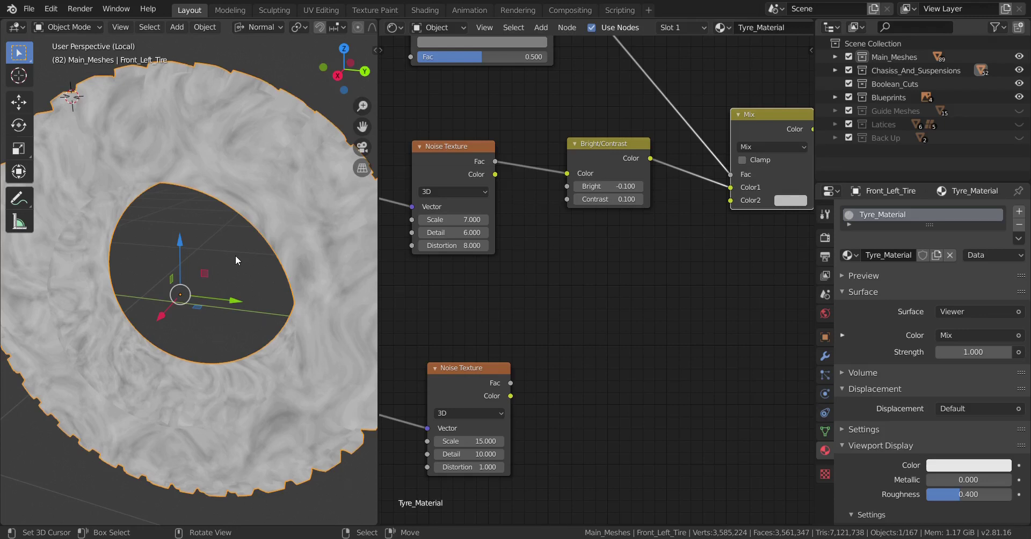
scroll(543, 306, down, 3)
middle_drag(544, 306, 528, 308)
scroll(530, 350, up, 2)
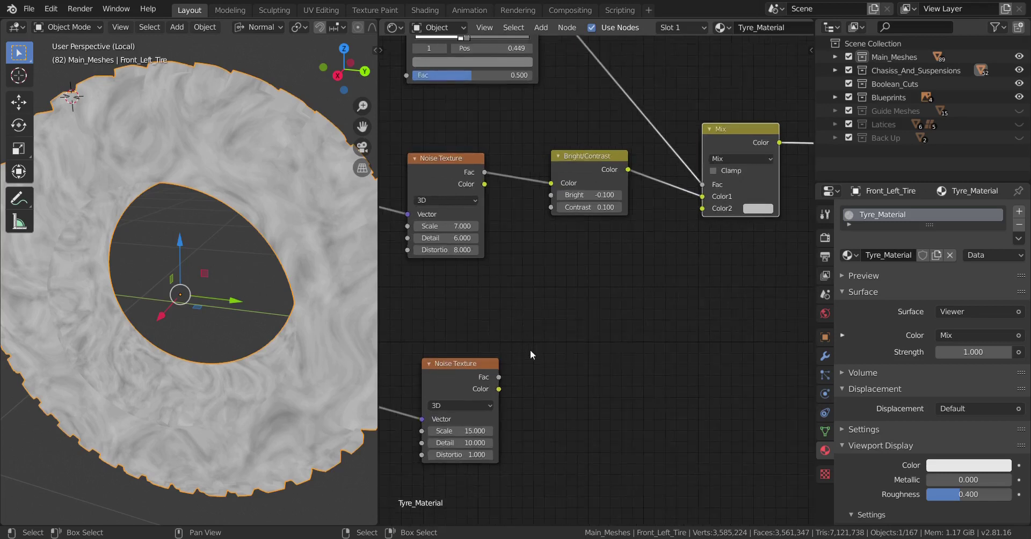
middle_drag(471, 337, 513, 327)
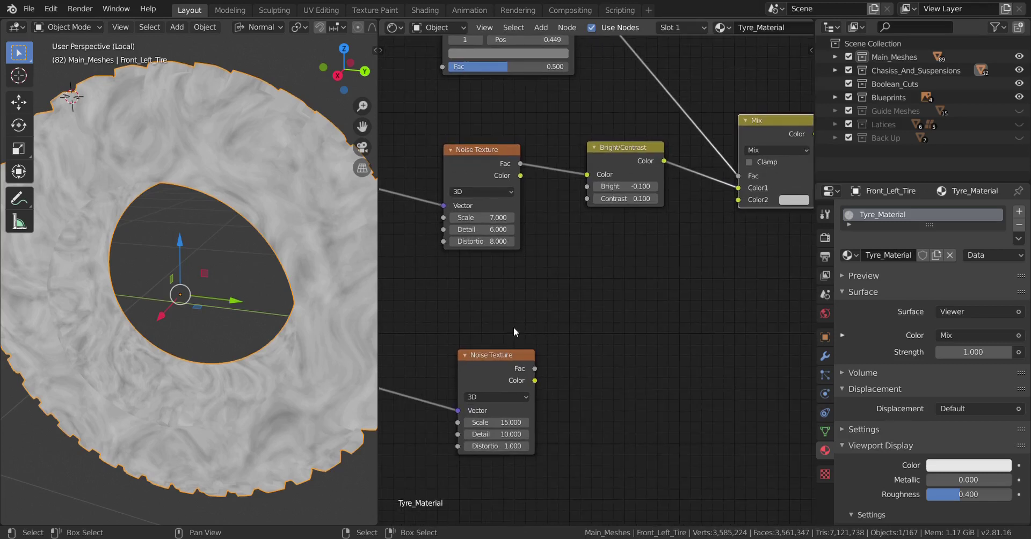
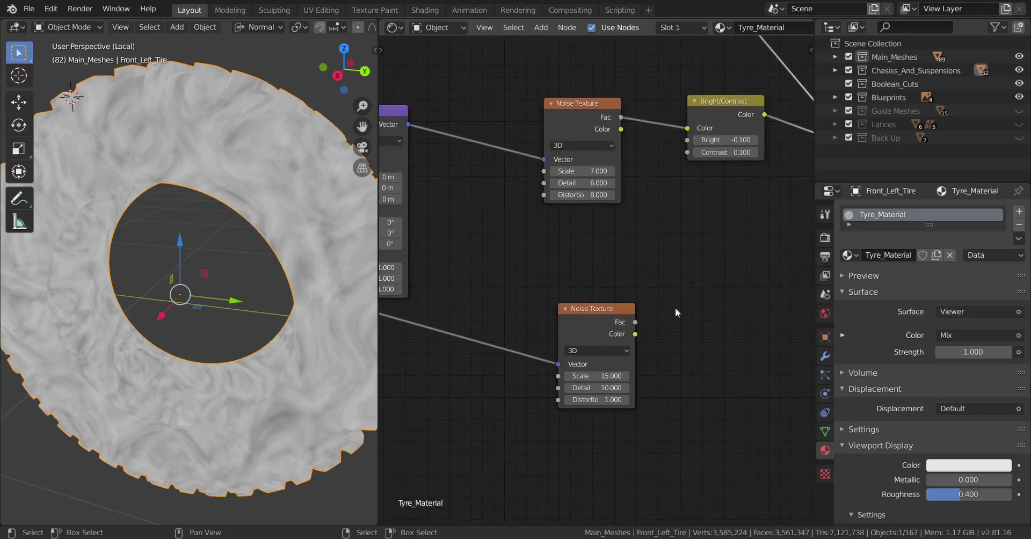
Step: Add a ColorRamp node beside the lower Noise Texture and set its interpolation to B-Spline
key(shift+a)
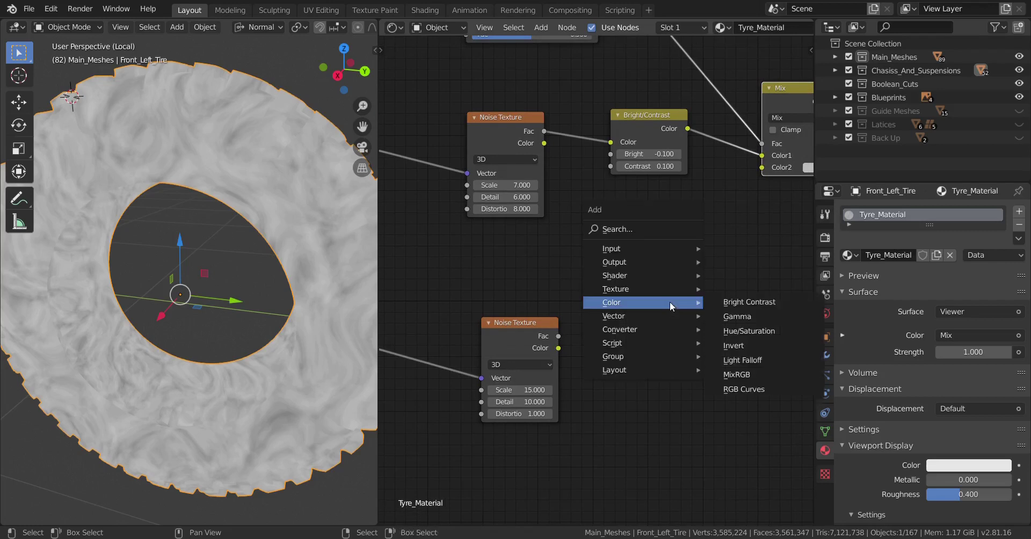
mouse_move(650, 318)
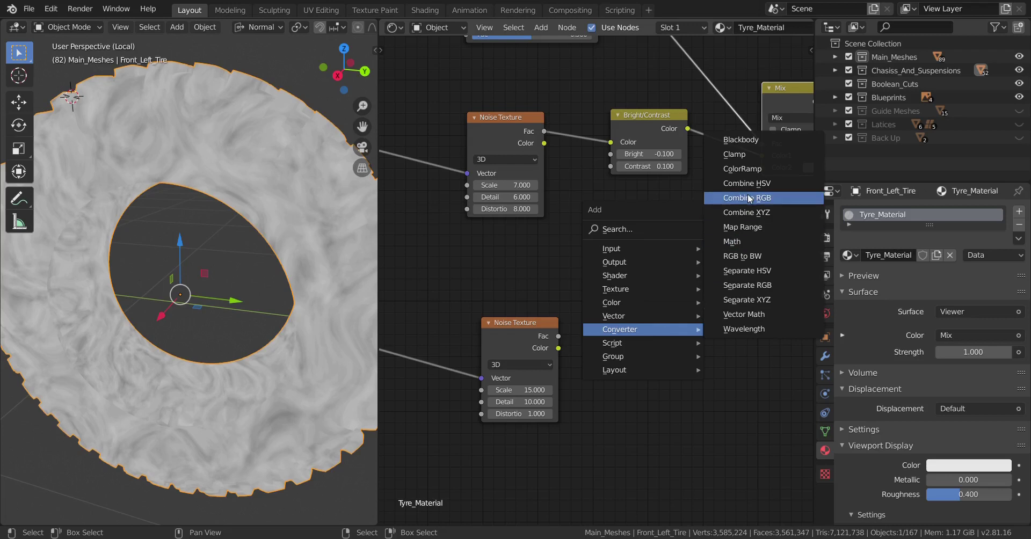
click(730, 170)
click(631, 326)
middle_drag(634, 341, 619, 312)
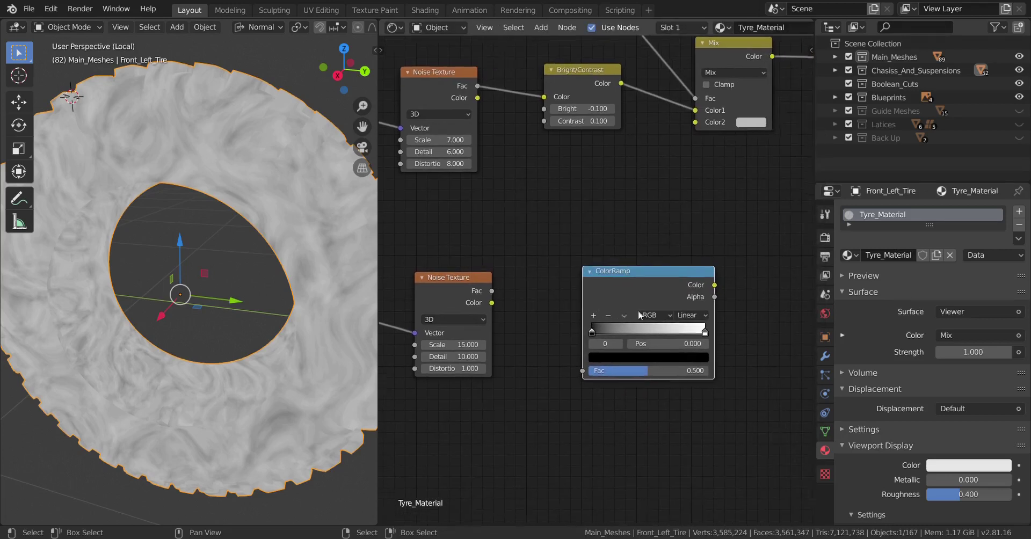
click(697, 319)
click(696, 370)
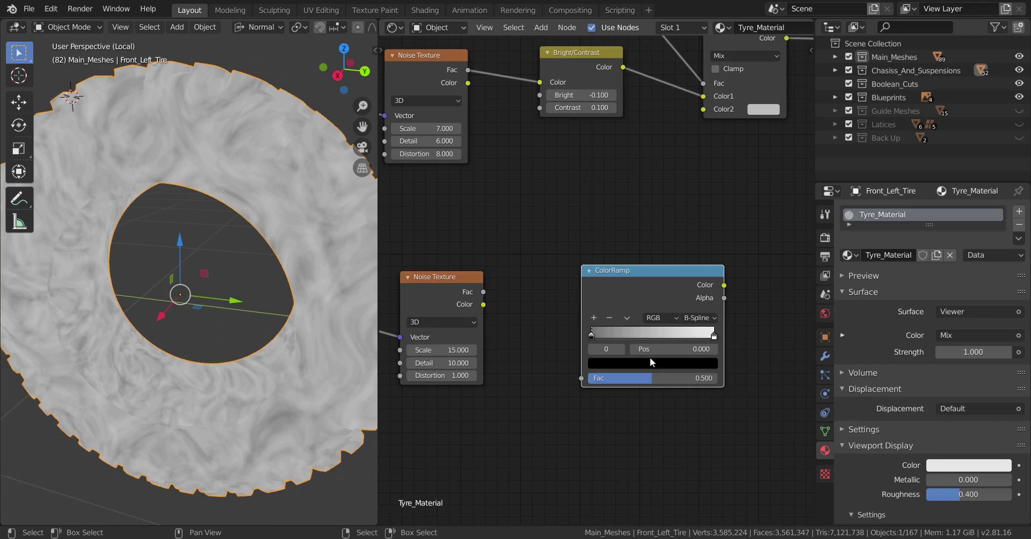
Step: Move the new ColorRamp's black stop to position 0.380 and its white stop to 0.692
middle_drag(595, 344, 611, 315)
drag(606, 307, 640, 311)
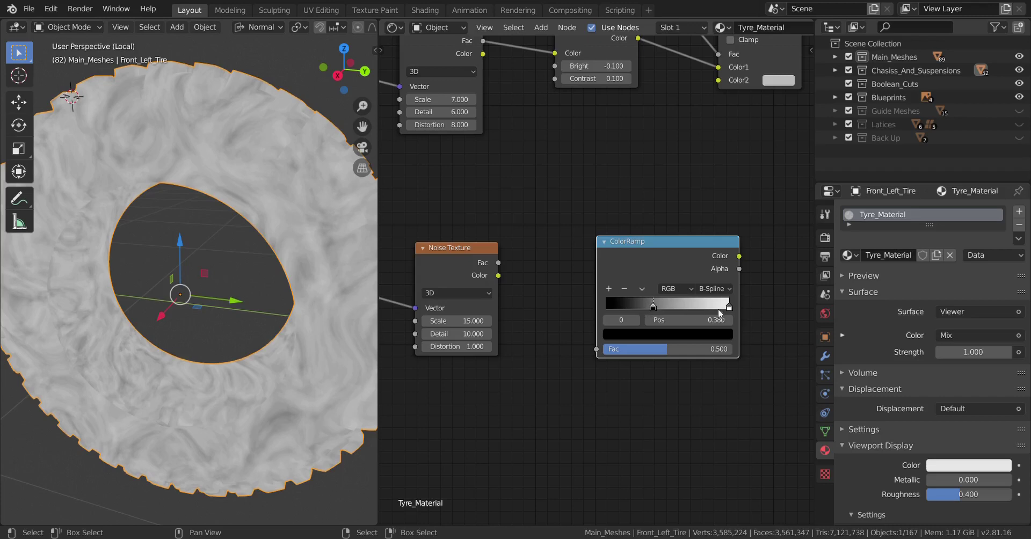
drag(729, 308, 688, 296)
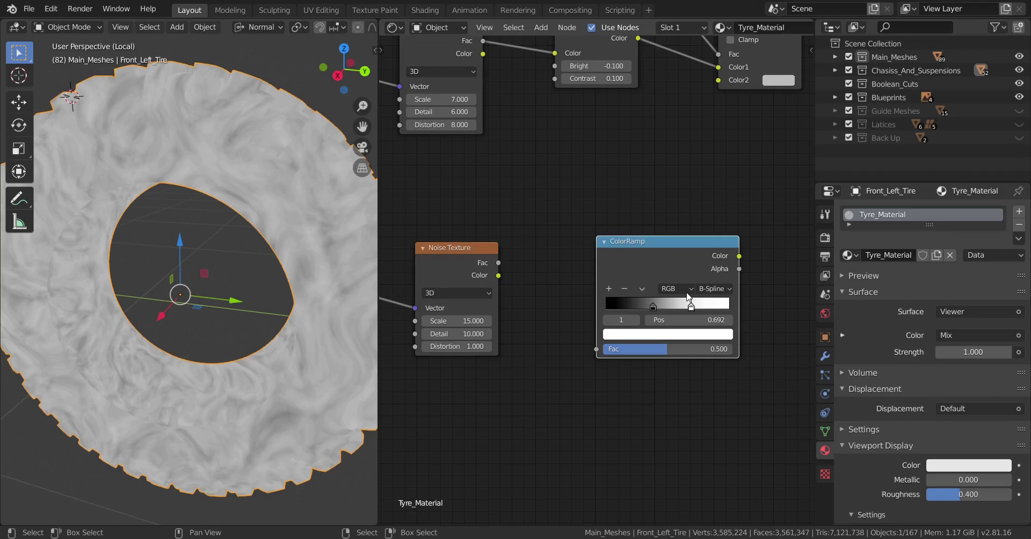
Step: Change the new ColorRamp's black stop at position 0.380 to a medium-light grey
click(652, 306)
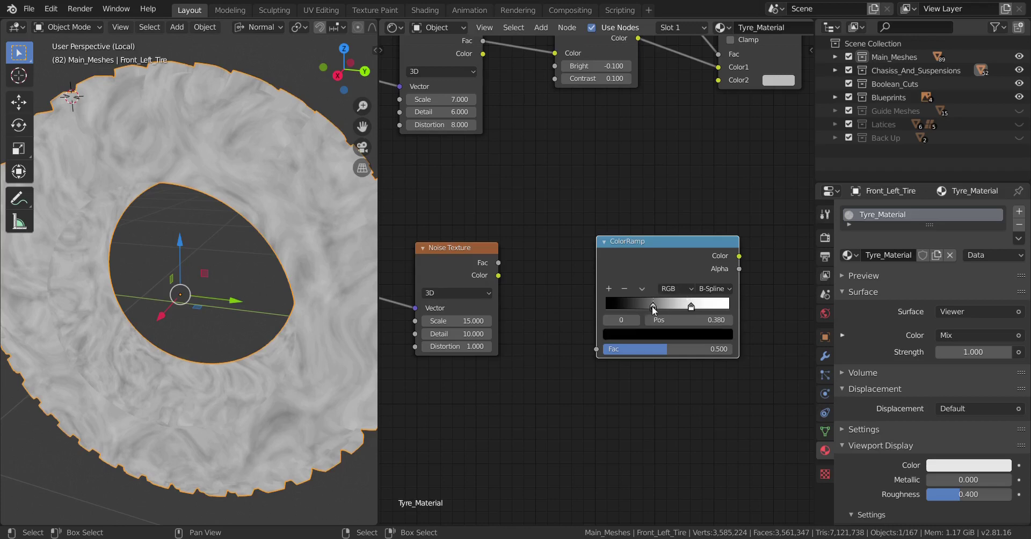
click(653, 334)
scroll(660, 249, up, 3)
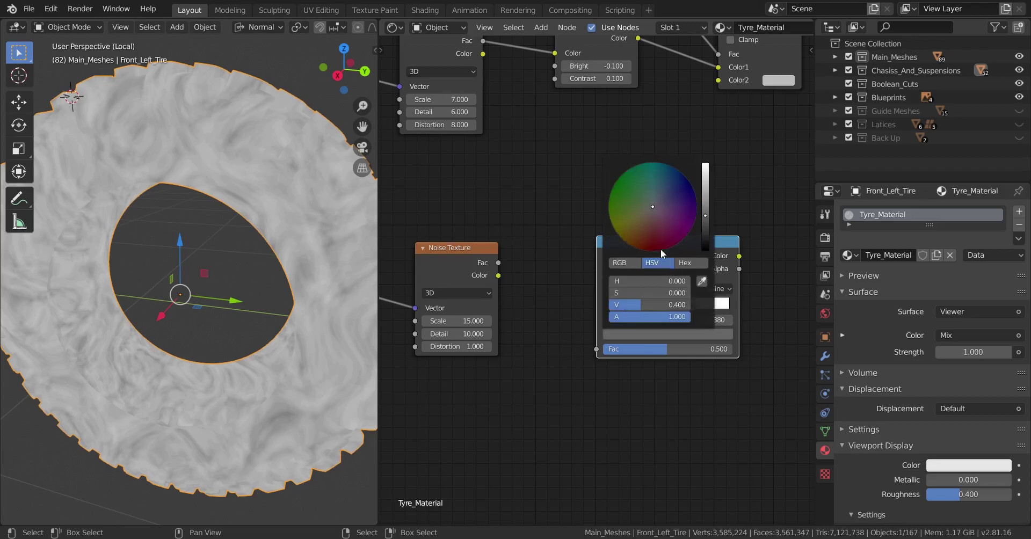
scroll(661, 249, up, 3)
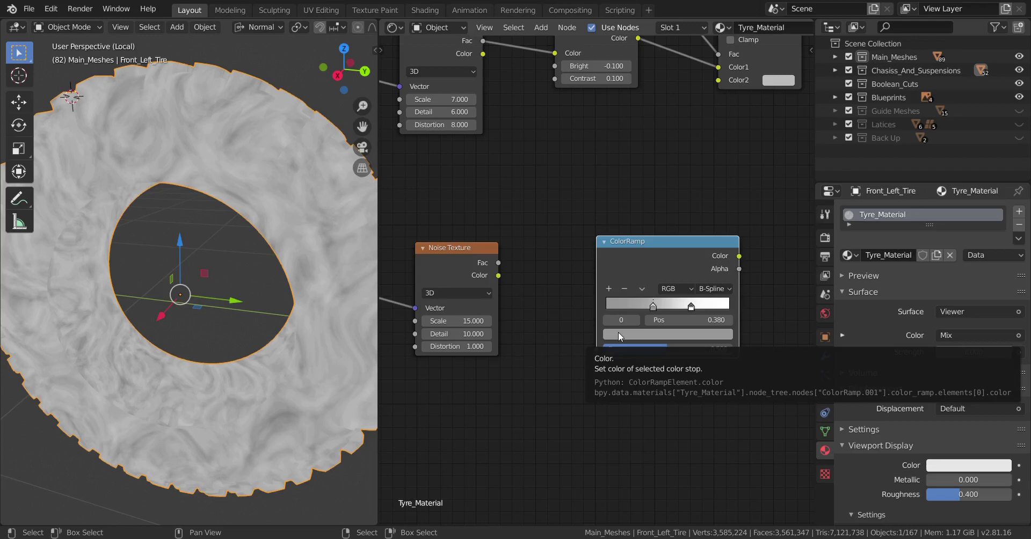
scroll(519, 301, down, 1)
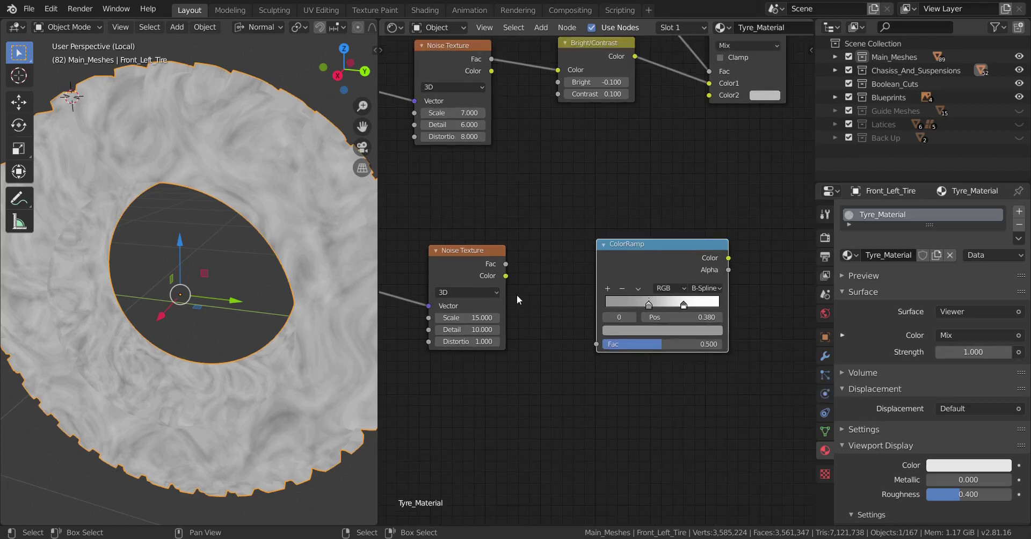
Step: Connect the lower Noise Texture's Fac output to the new ColorRamp's Fac input and preview the ramp on the tire through the Viewer
drag(506, 264, 596, 344)
middle_drag(648, 305, 582, 314)
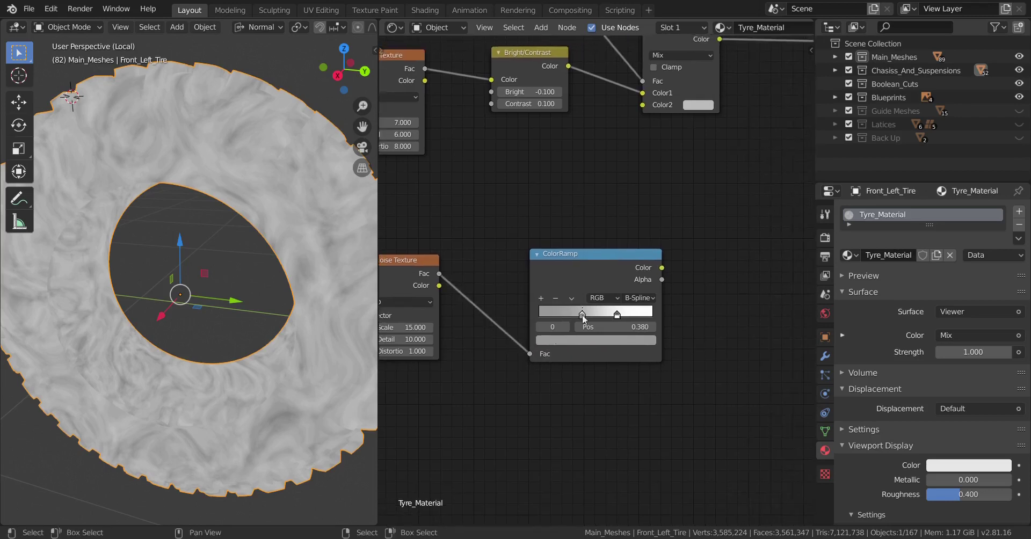
ctrl+shift+click(594, 282)
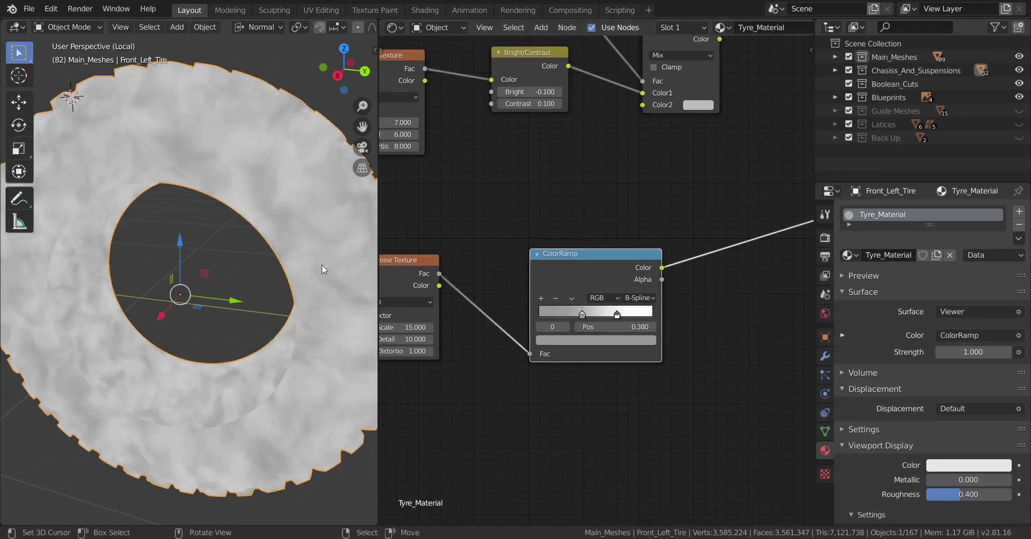
scroll(321, 265, up, 2)
middle_drag(275, 259, 282, 285)
scroll(246, 273, up, 1)
scroll(250, 285, down, 3)
scroll(533, 315, down, 3)
middle_drag(485, 302, 565, 312)
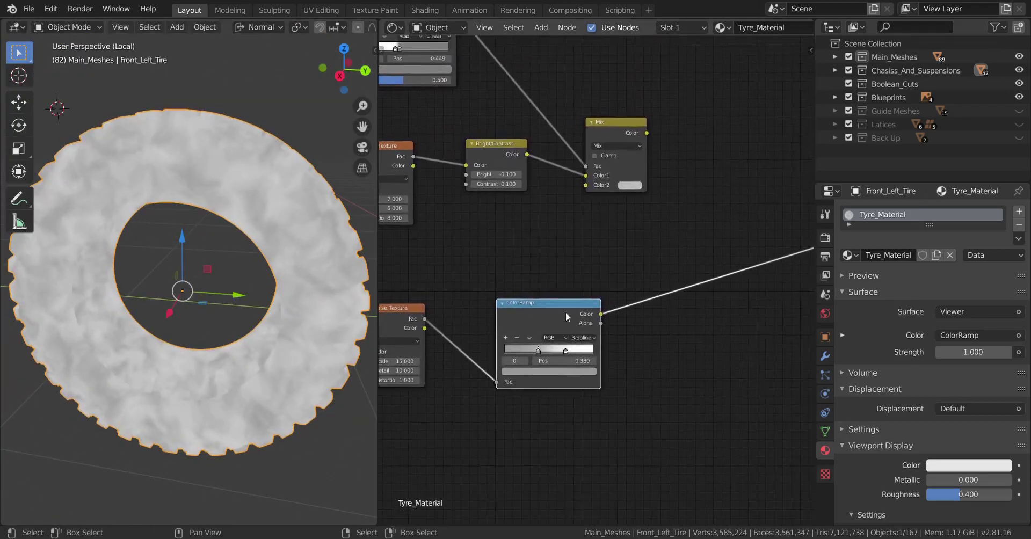
Step: Duplicate the Mix node, place the copy after the original, and set its blend mode to Multiply
middle_drag(584, 202, 525, 252)
click(568, 215)
key(shift+d)
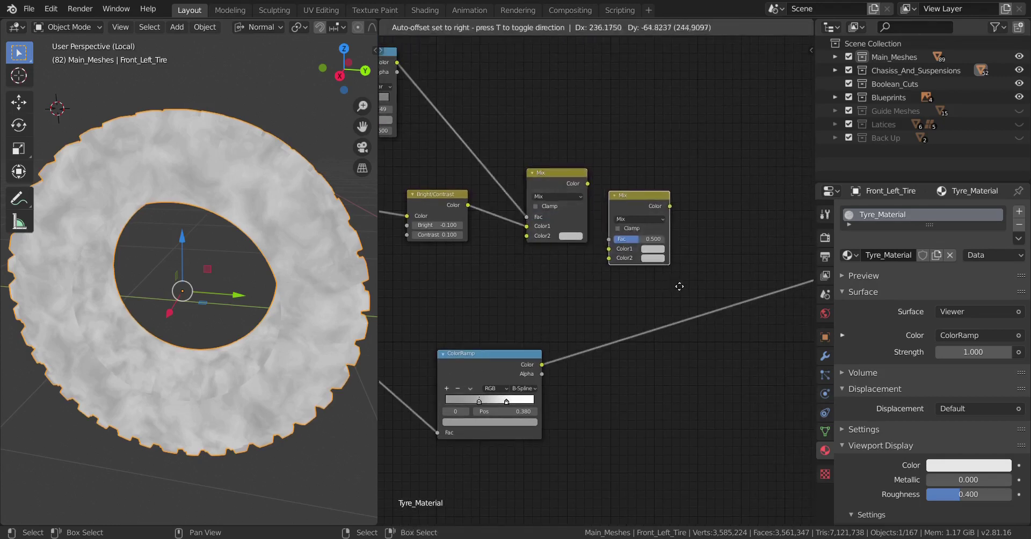
click(689, 298)
click(661, 239)
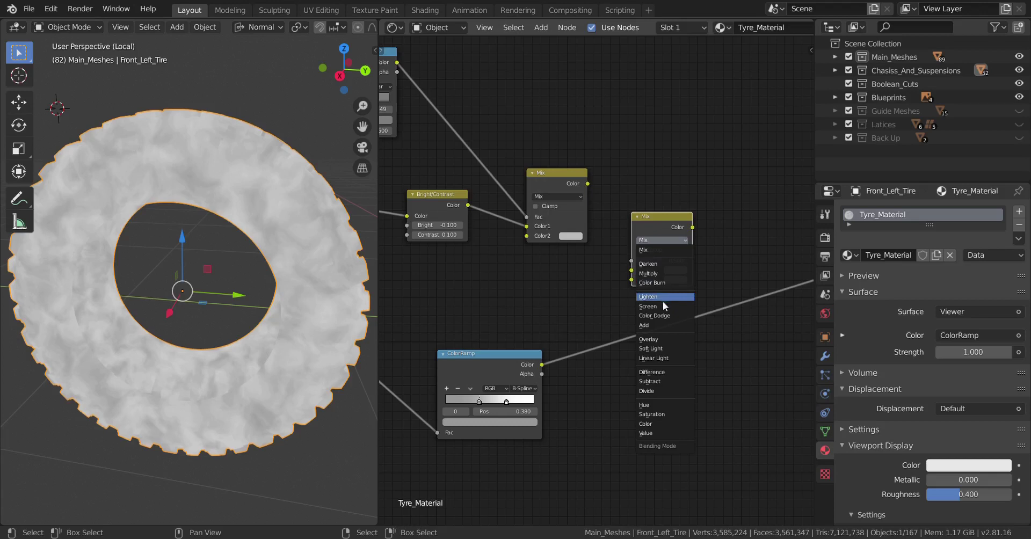
click(659, 275)
Step: Connect the Mix output to the Multiply node's Color1 and the lower ColorRamp's Color to Color2, and preview the Multiply output on the tire
drag(541, 365, 632, 279)
drag(588, 184, 632, 270)
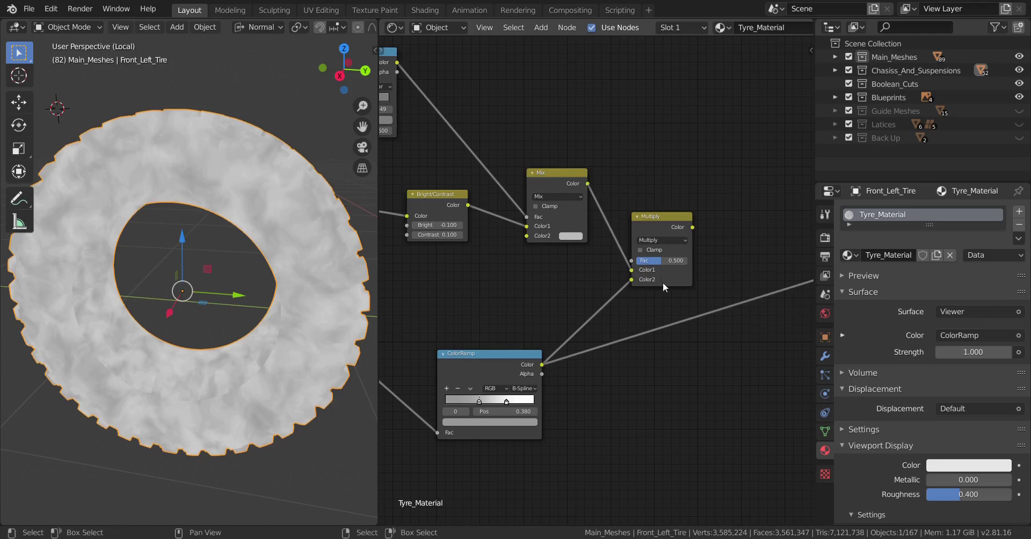
ctrl+shift+click(672, 221)
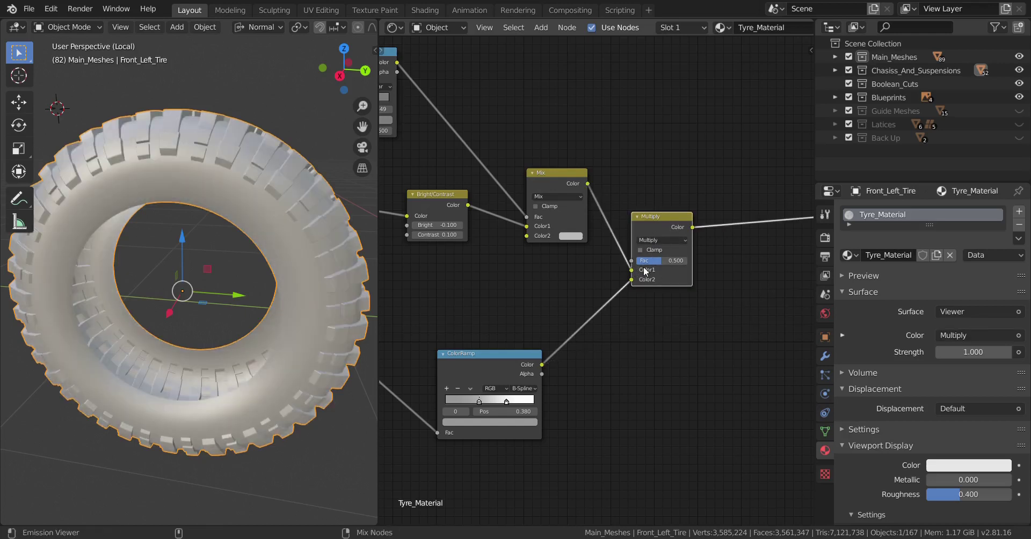
middle_drag(297, 336, 270, 328)
scroll(268, 327, up, 3)
mouse_move(292, 262)
shift+middle_down()
mouse_move(270, 338)
mouse_move(291, 337)
shift+middle_up()
scroll(270, 338, up, 2)
scroll(545, 250, down, 1)
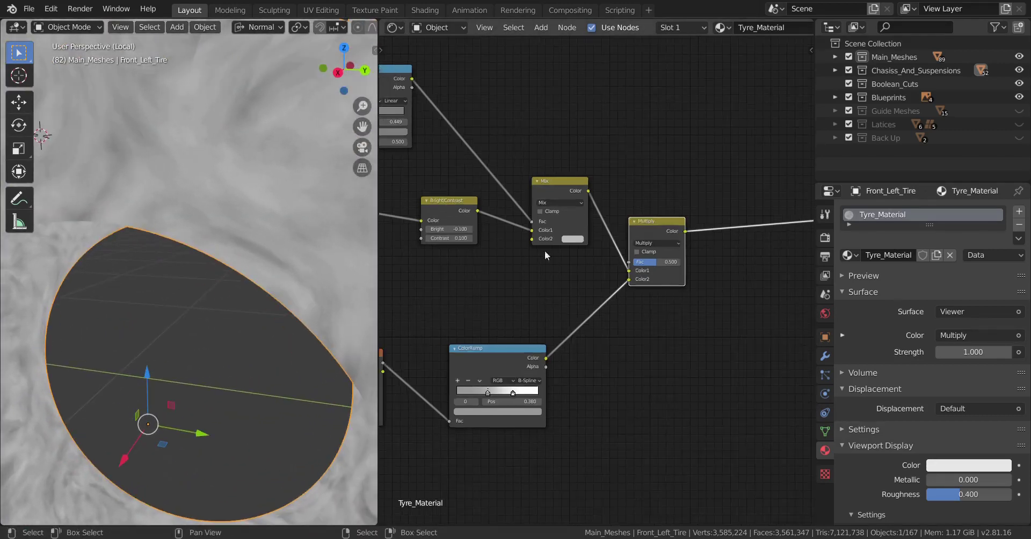
Step: Compare the Mix, Multiply and both Noise Texture outputs on the tire through the Viewer
middle_drag(544, 250, 574, 270)
ctrl+shift+click(597, 204)
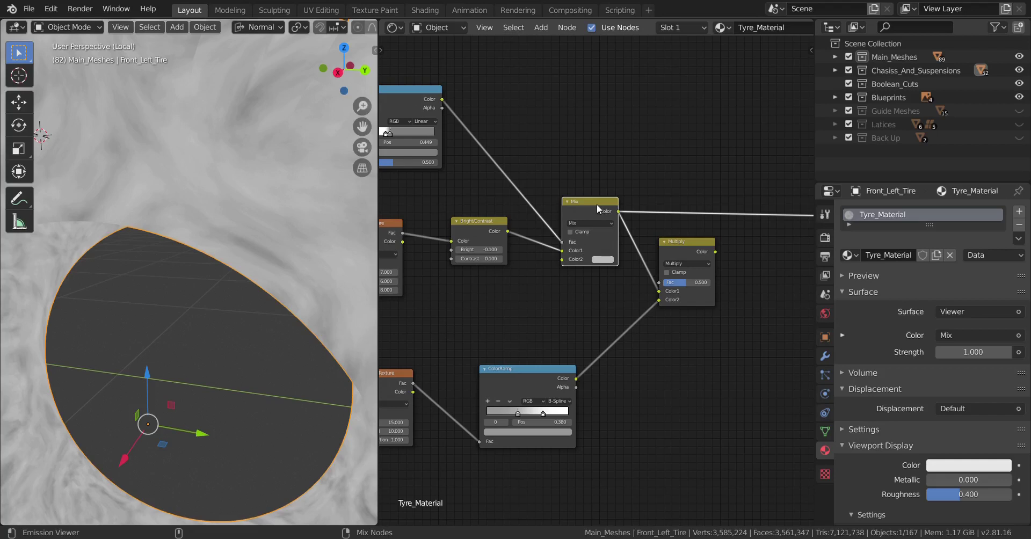
ctrl+shift+click(683, 251)
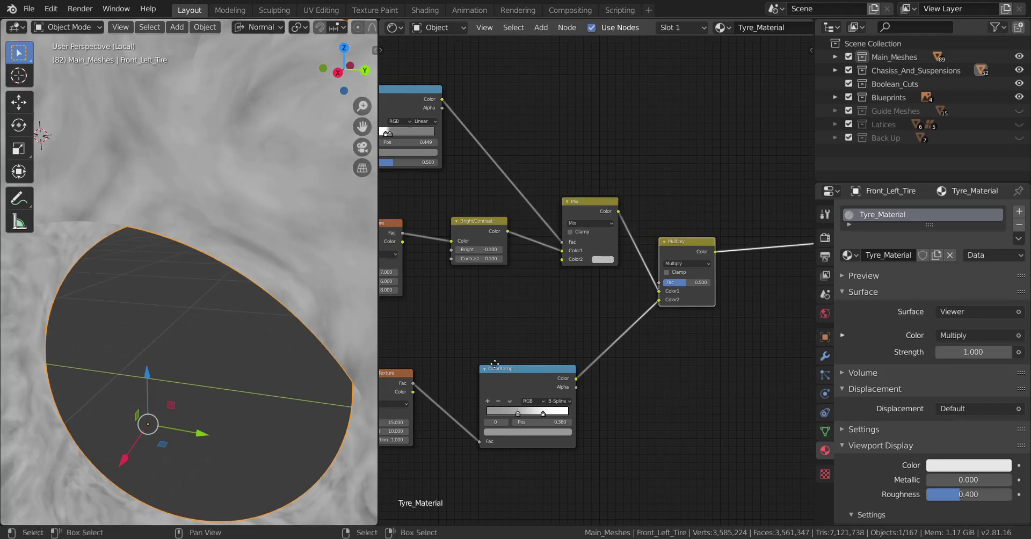
middle_drag(478, 363, 642, 285)
scroll(642, 285, up, 3)
middle_drag(605, 319, 653, 307)
scroll(601, 286, up, 2)
middle_drag(568, 302, 573, 318)
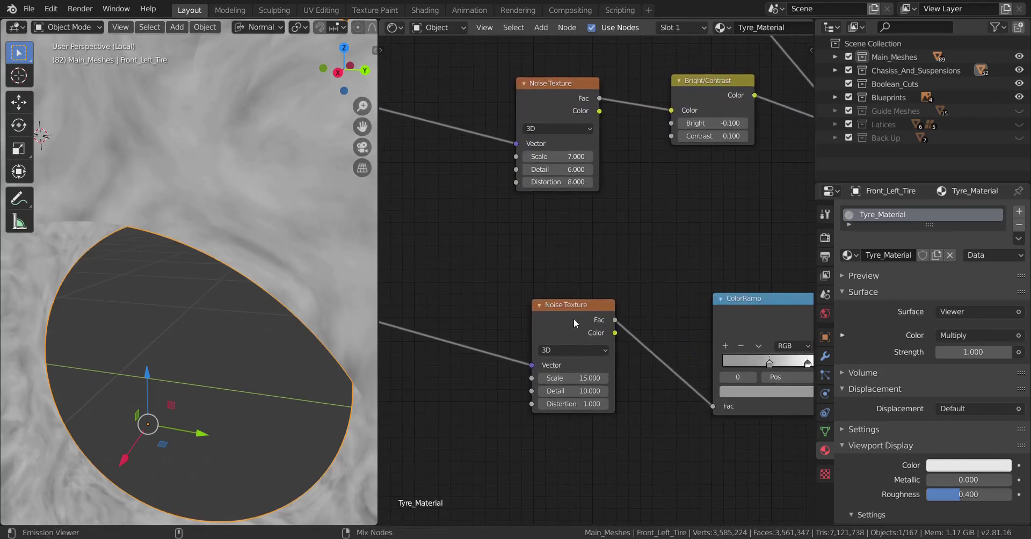
ctrl+shift+click(574, 317)
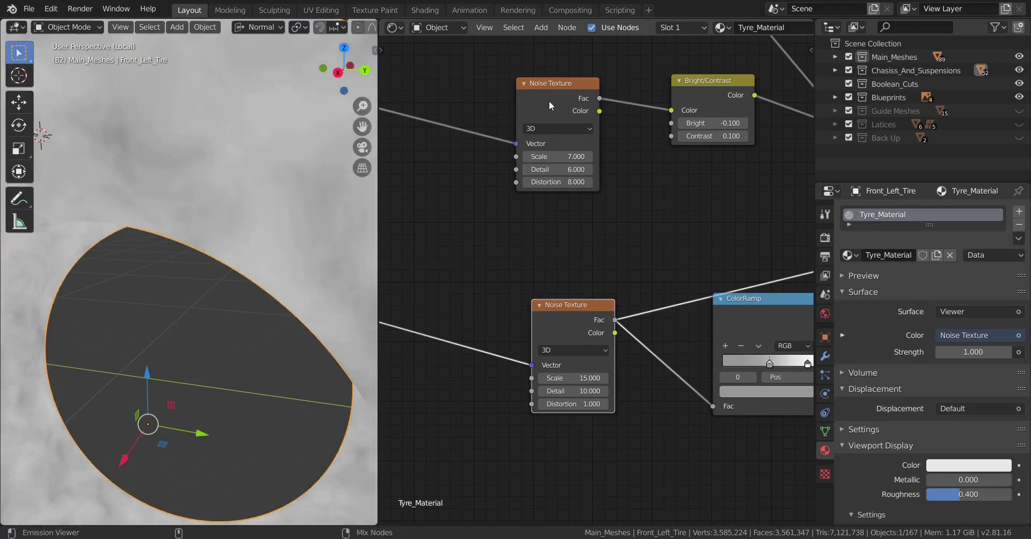
ctrl+shift+click(548, 97)
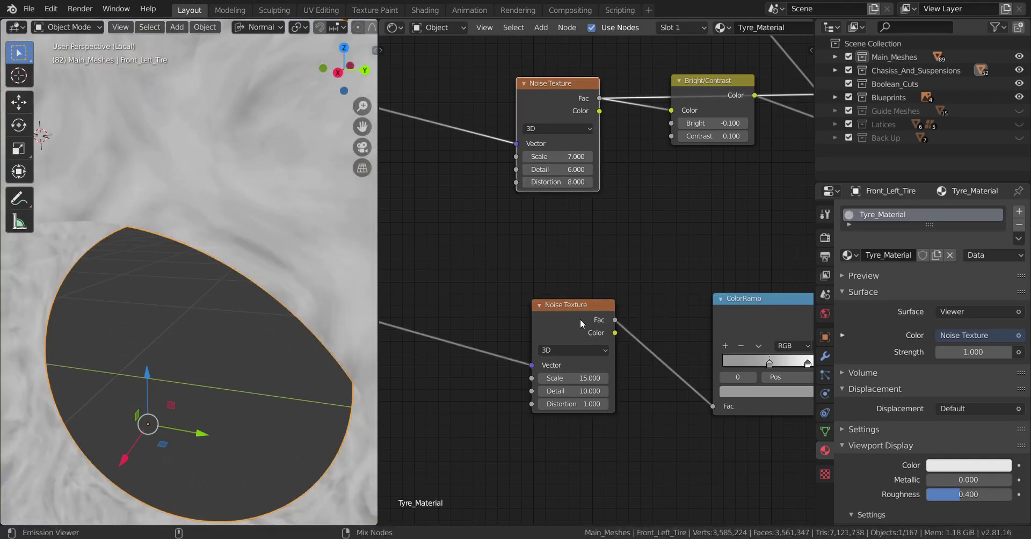
ctrl+shift+click(580, 318)
ctrl+shift+click(556, 101)
scroll(653, 205, down, 4)
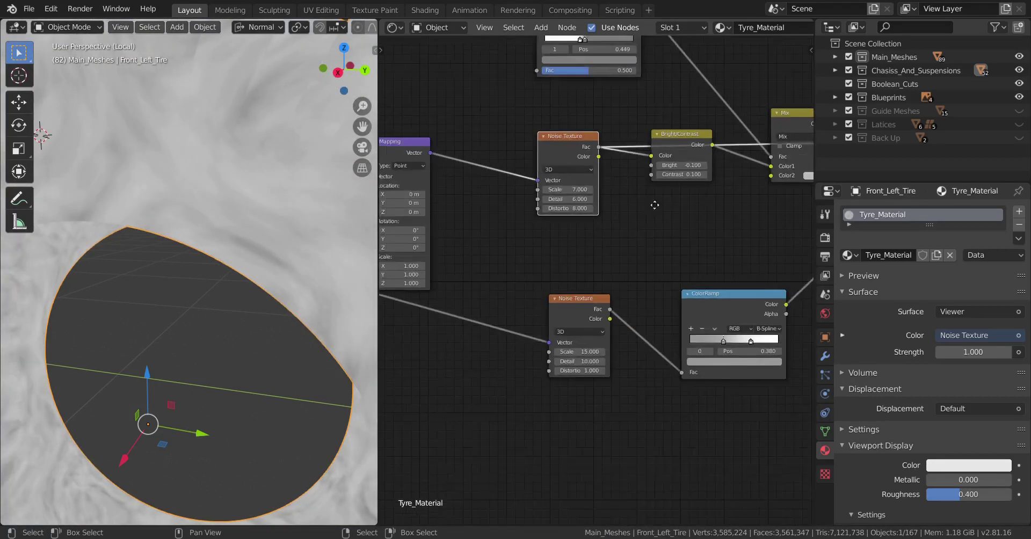
Step: Switch the Viewer back to the Multiply output and examine the combined pattern on the tire from another angle
middle_drag(653, 205, 501, 250)
middle_drag(731, 220, 597, 232)
scroll(596, 232, up, 4)
ctrl+shift+click(614, 180)
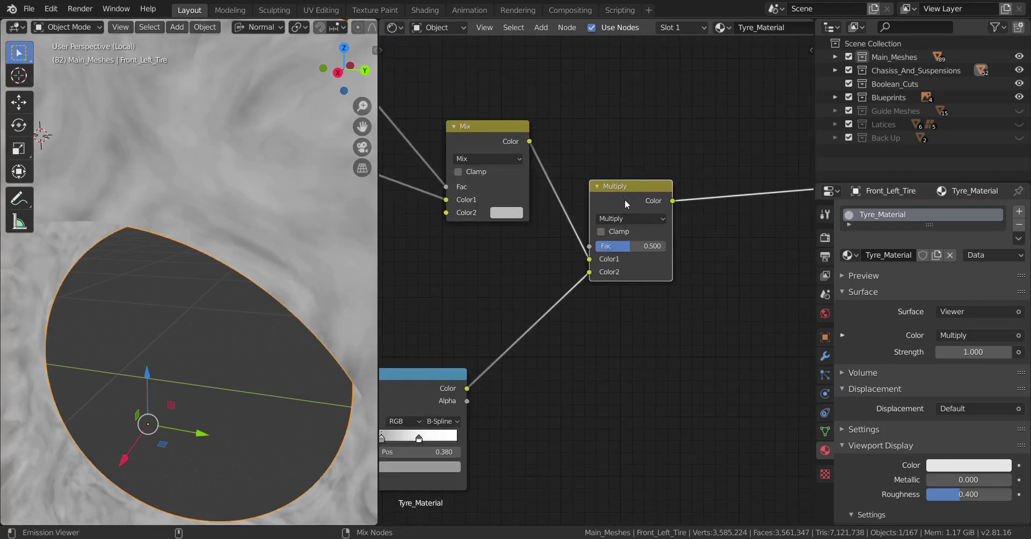
scroll(219, 213, down, 4)
scroll(240, 230, up, 3)
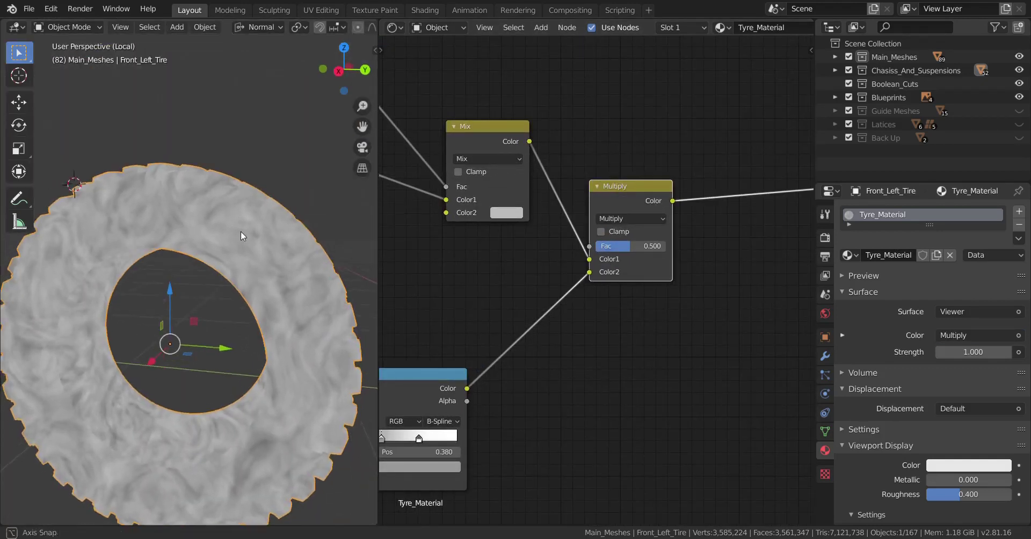
middle_drag(247, 218, 223, 181)
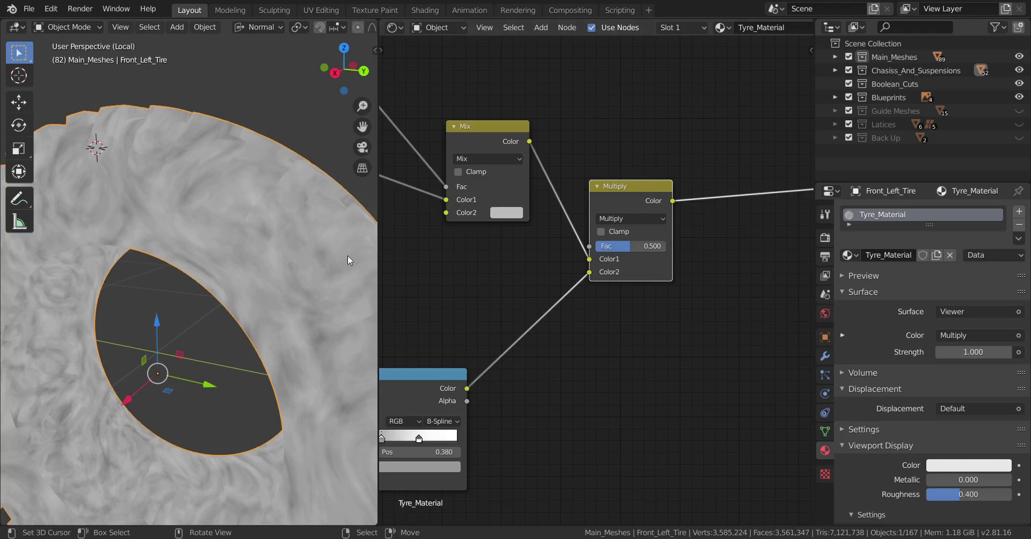
Step: Add a Musgrave Texture node below the lower Noise Texture
scroll(586, 272, down, 2)
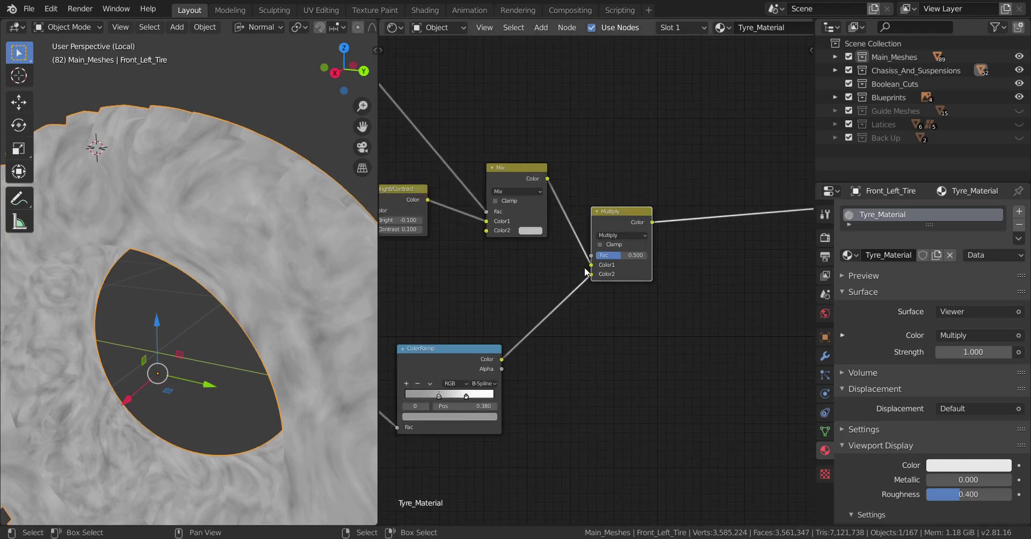
scroll(590, 277, down, 2)
middle_drag(414, 430, 592, 254)
key(shift+a)
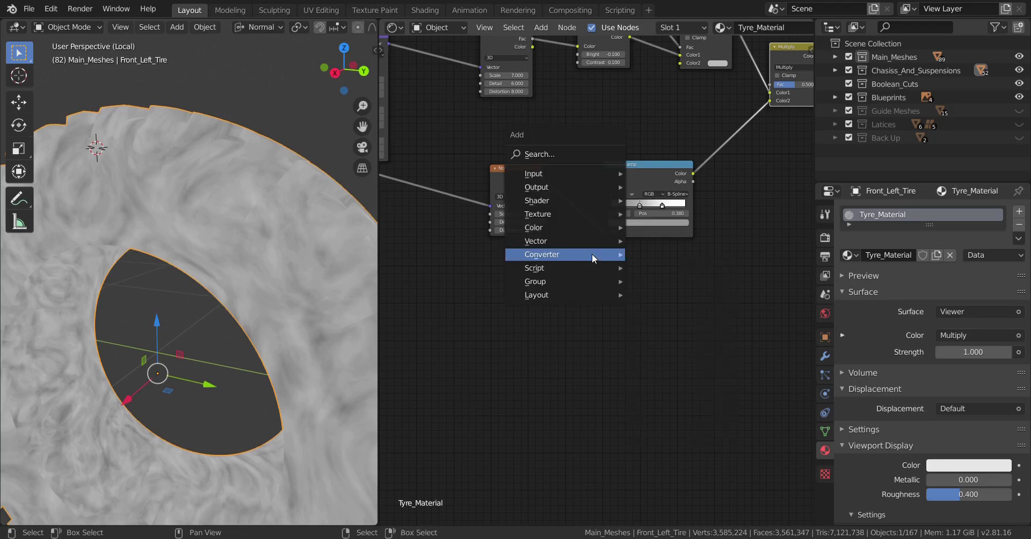
mouse_move(582, 214)
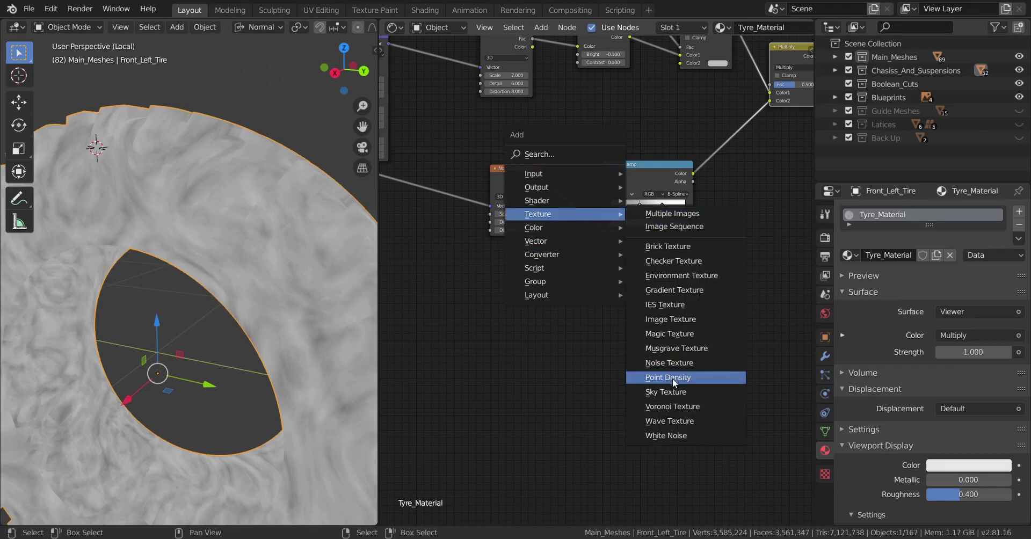
click(687, 349)
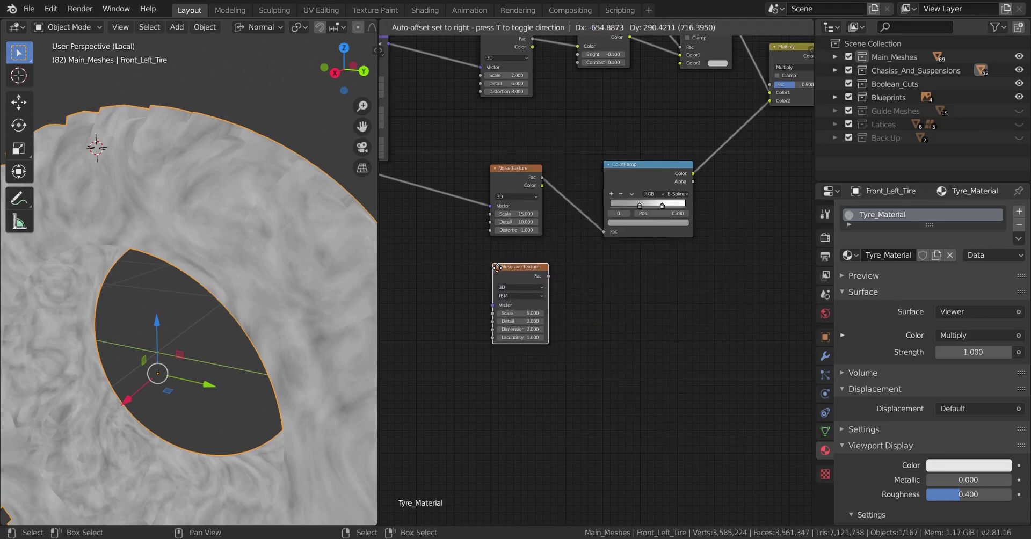
click(497, 267)
Step: Connect the Texture Coordinate node's Object output to the Musgrave Texture's Vector input
middle_drag(493, 264, 681, 282)
scroll(488, 162, down, 3)
middle_drag(468, 172, 536, 190)
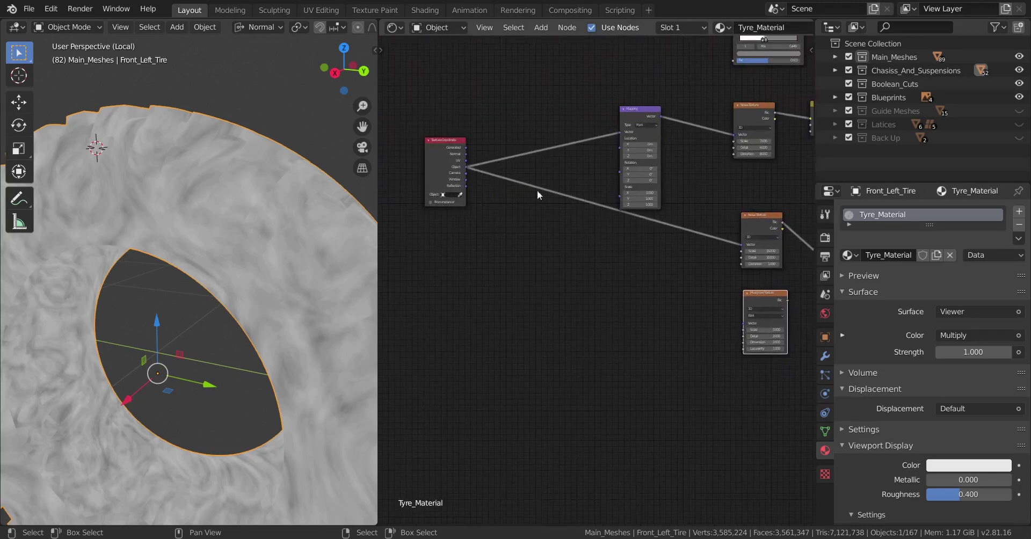
drag(467, 167, 751, 328)
scroll(552, 256, up, 4)
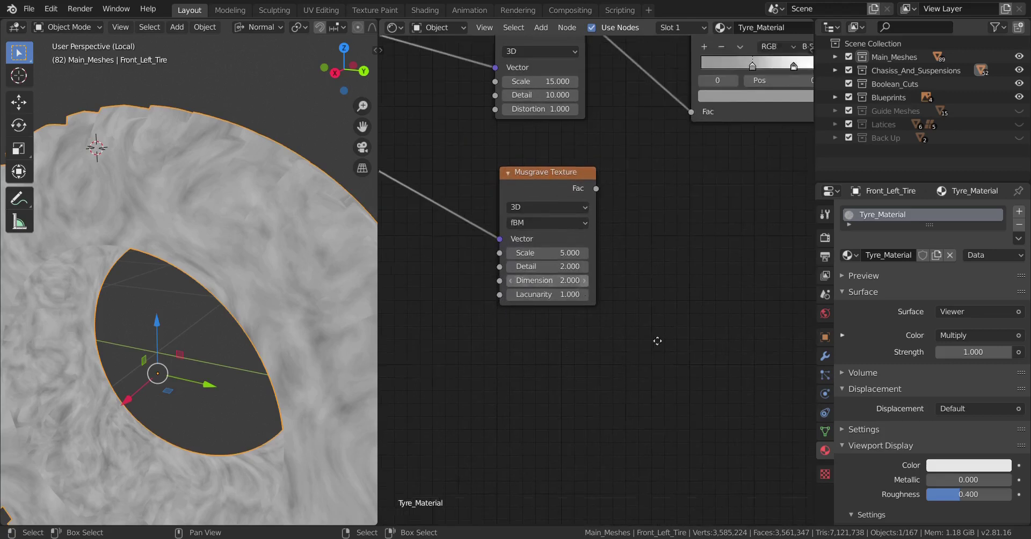
scroll(637, 315, up, 1)
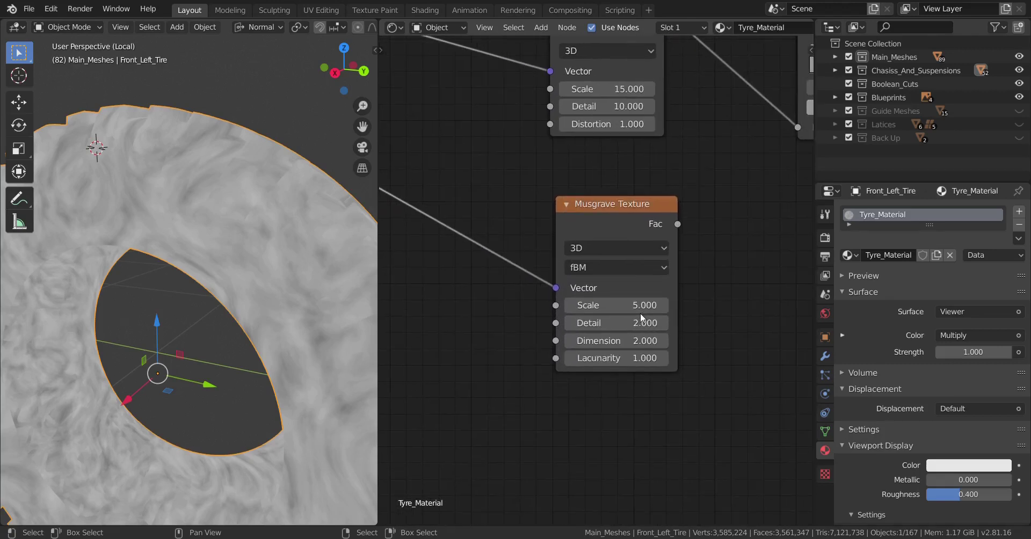
Step: Set the Musgrave Texture's Detail to 16, Dimension to 0 and Lacunarity to 2
click(638, 312)
key(Return)
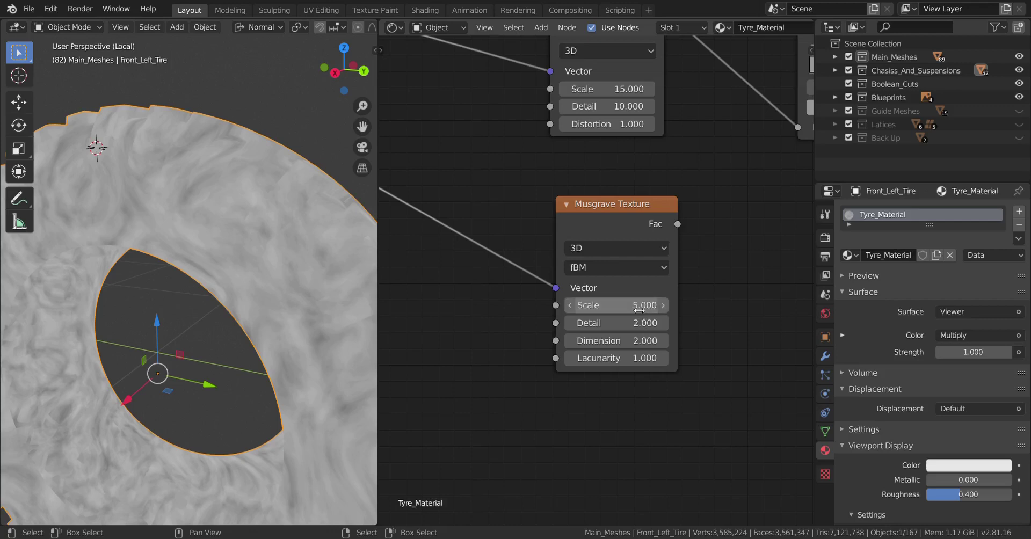
click(645, 324)
text(16)
key(Return)
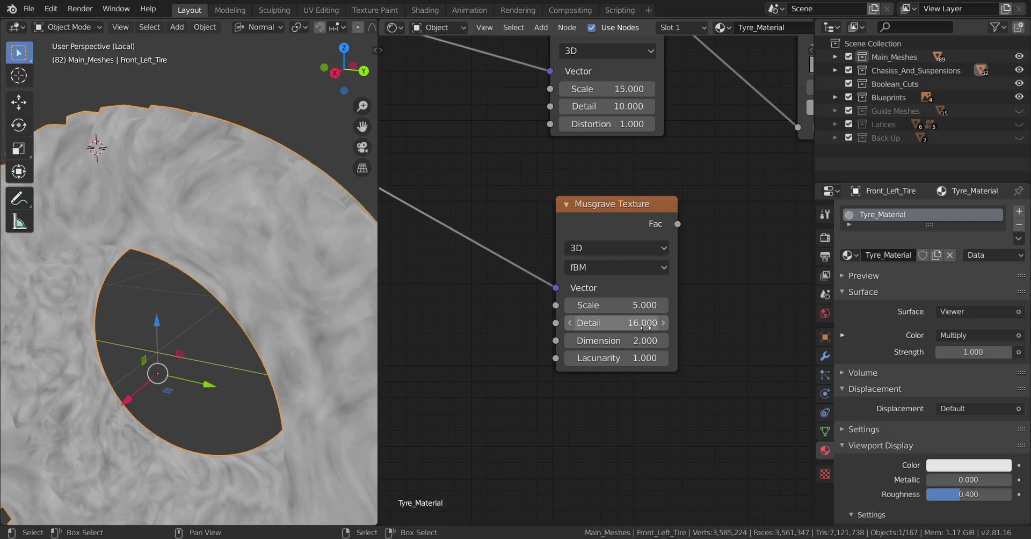
drag(638, 342, 590, 342)
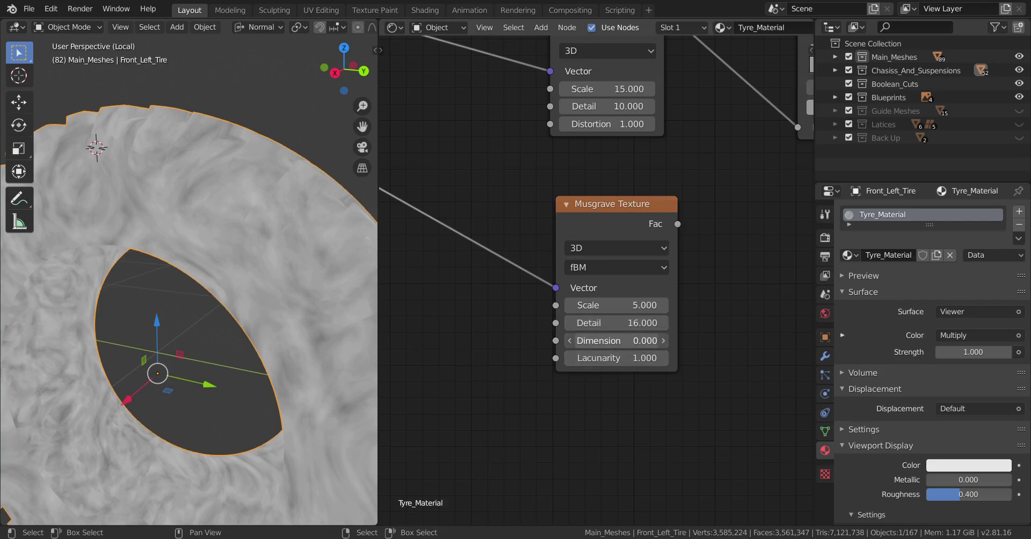
click(634, 358)
text(2)
key(Return)
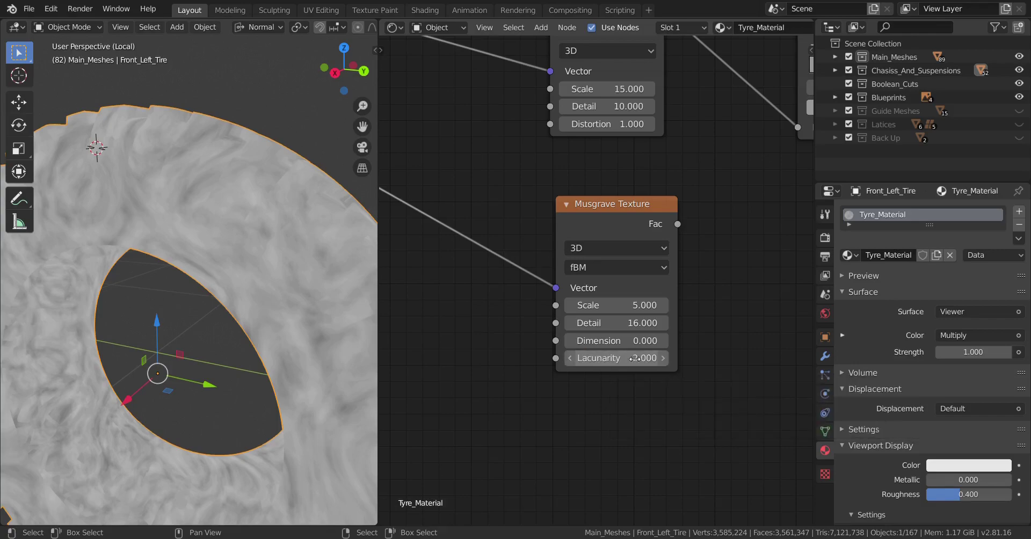
Step: Preview the Musgrave Texture's output on the tire through the Viewer and examine it from another angle
ctrl+shift+click(623, 218)
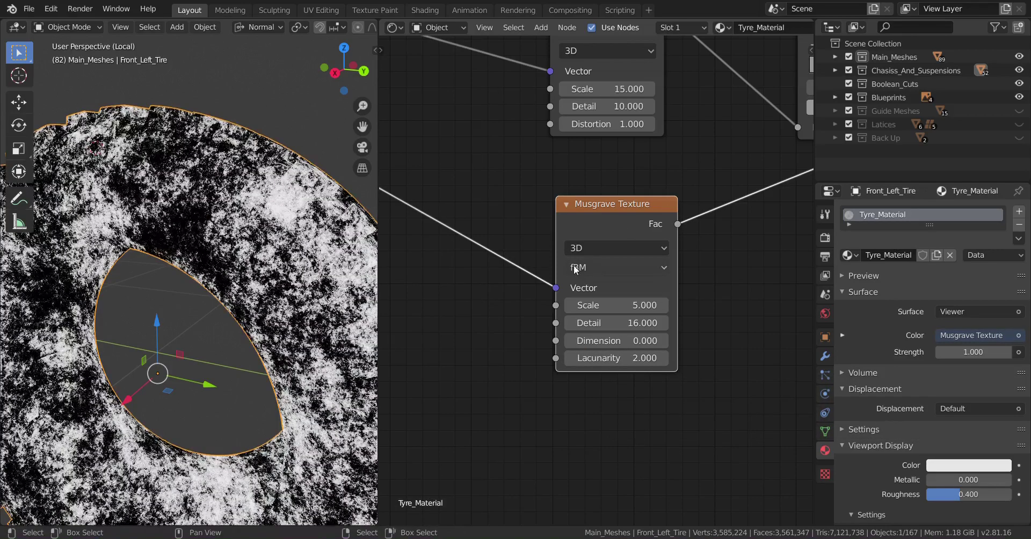
mouse_move(245, 334)
middle_down()
mouse_move(215, 355)
mouse_move(252, 322)
mouse_move(243, 328)
middle_up()
scroll(616, 317, down, 3)
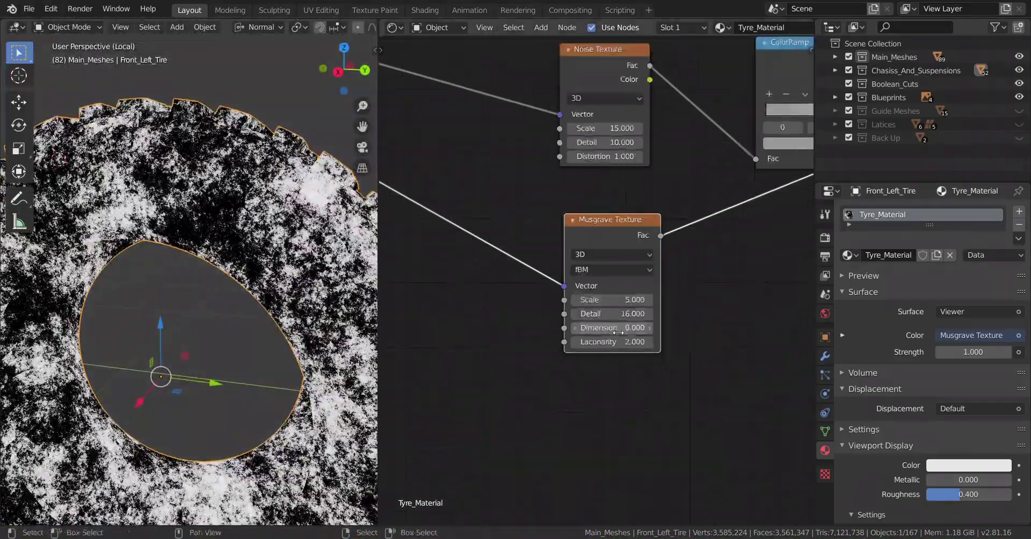
middle_drag(692, 295, 636, 331)
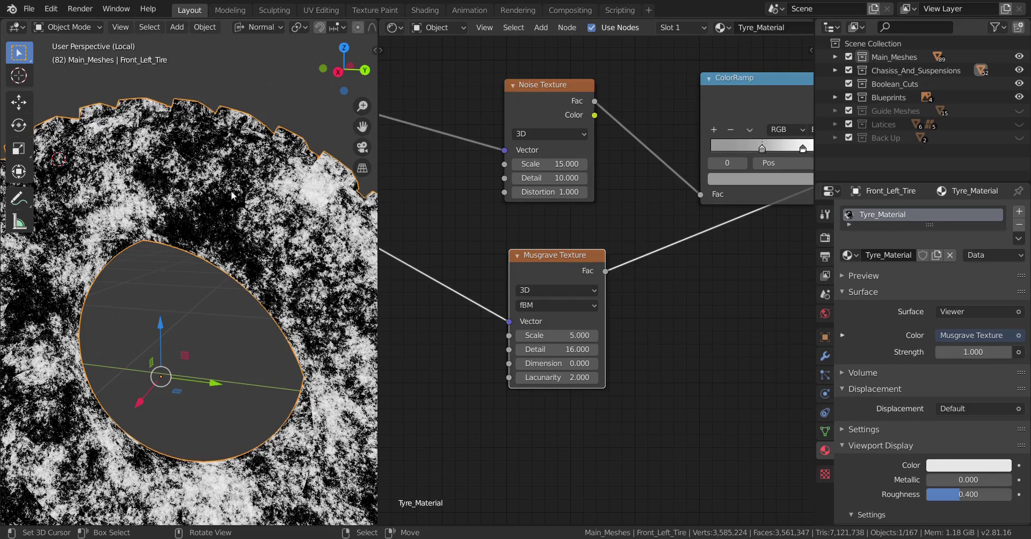
Step: Duplicate the lower Noise Texture's ColorRamp and insert the copy on the Musgrave Texture's output link
drag(551, 273, 538, 285)
scroll(619, 295, down, 2)
middle_drag(619, 295, 556, 336)
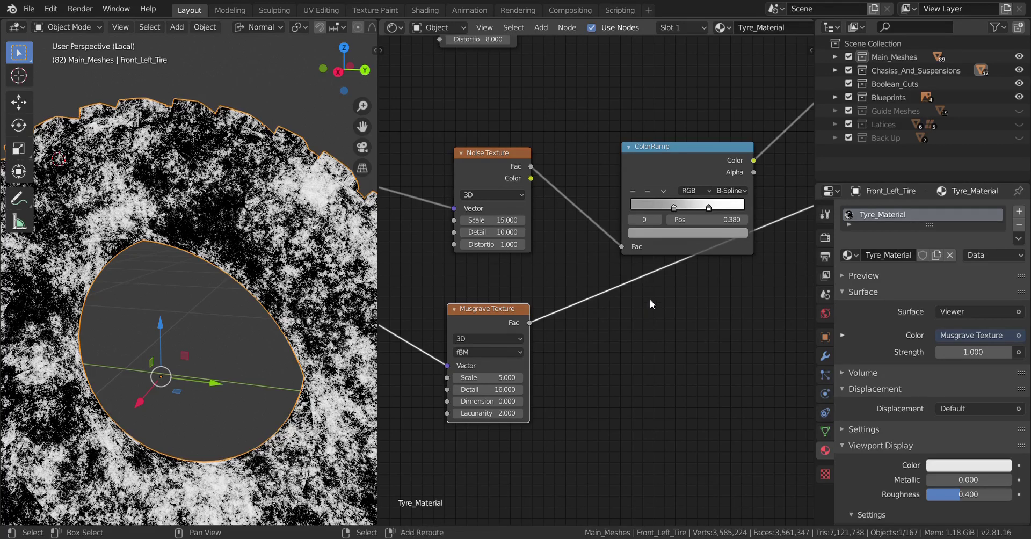
click(689, 156)
key(shift+d)
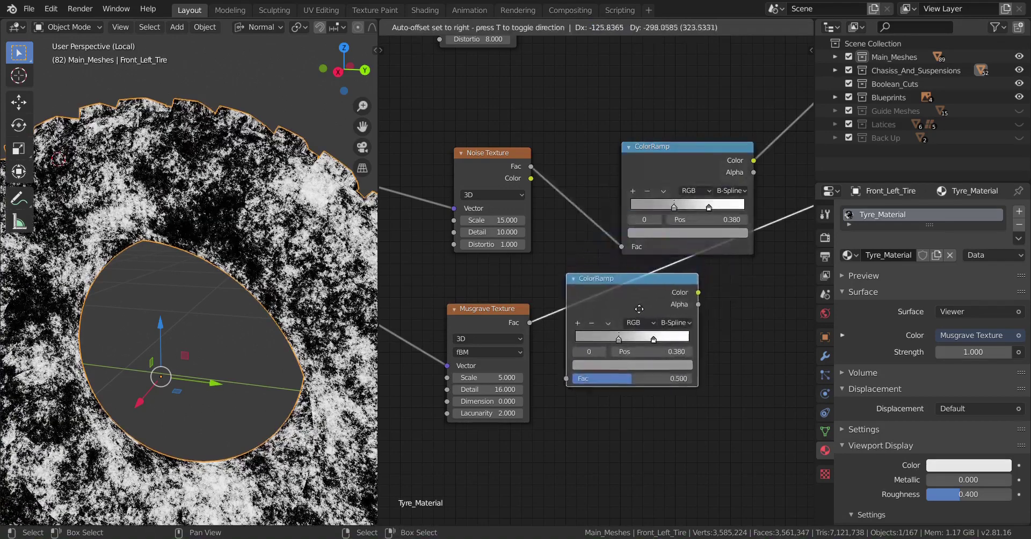
click(635, 308)
scroll(636, 310, up, 2)
Step: Set the Musgrave ColorRamp's interpolation to Linear, with the white stop at position 0 and the grey stop at about 0.214
click(677, 327)
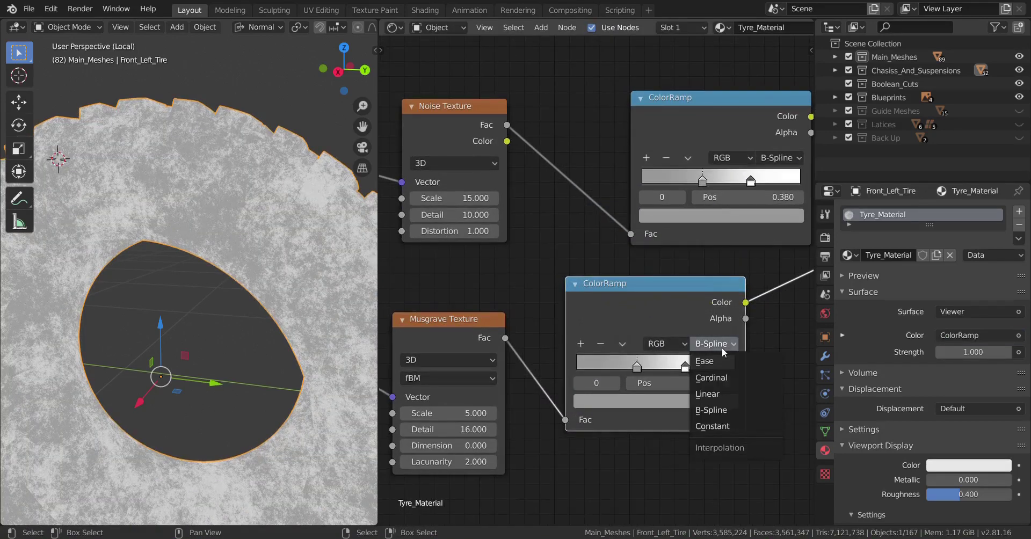
click(716, 395)
scroll(693, 364, up, 2)
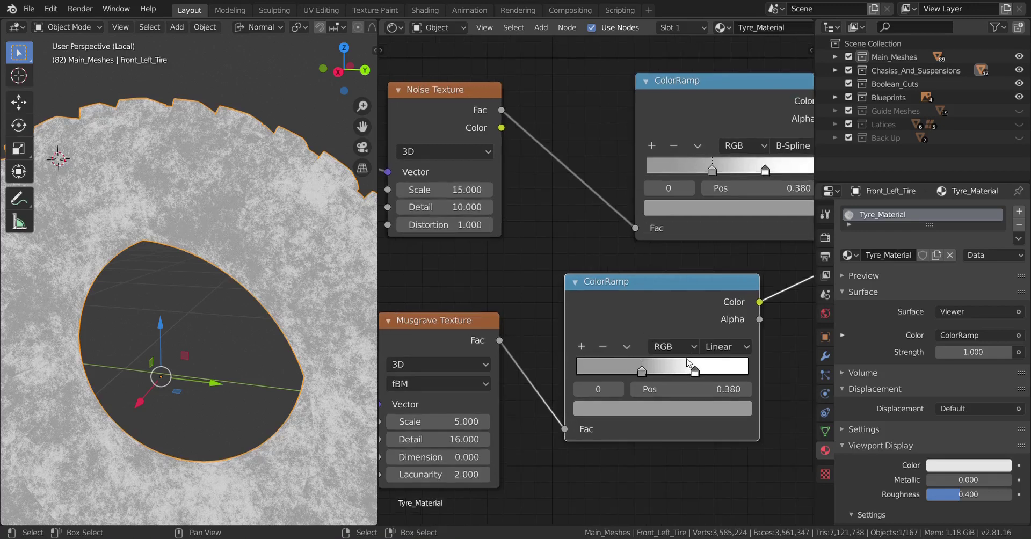
drag(695, 369, 575, 369)
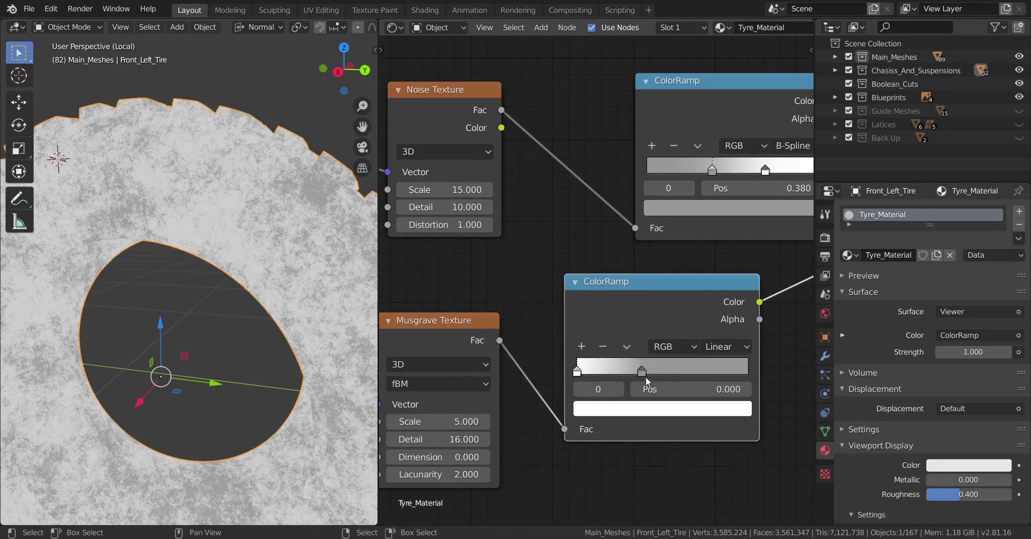
click(641, 371)
drag(641, 371, 619, 369)
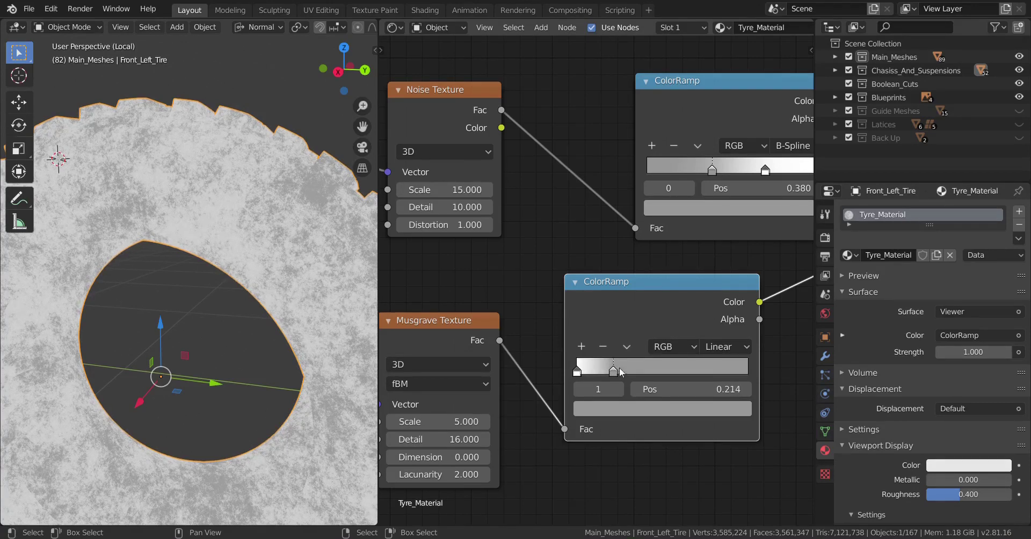
Step: Lighten the color of the grey stop in the Musgrave ColorRamp while checking the pattern on the tire
click(624, 410)
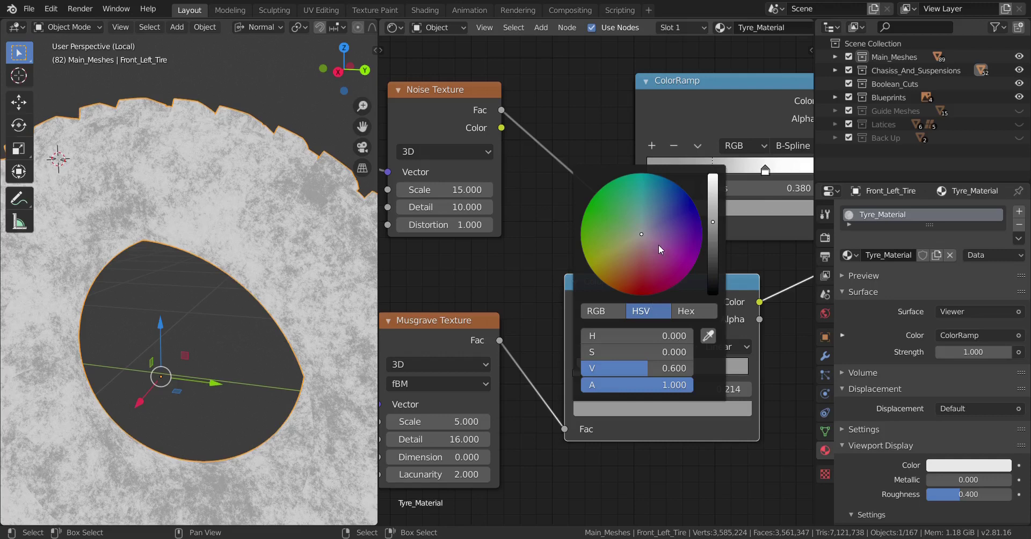
scroll(658, 243, up, 3)
middle_drag(333, 349, 232, 331)
middle_drag(680, 390, 658, 382)
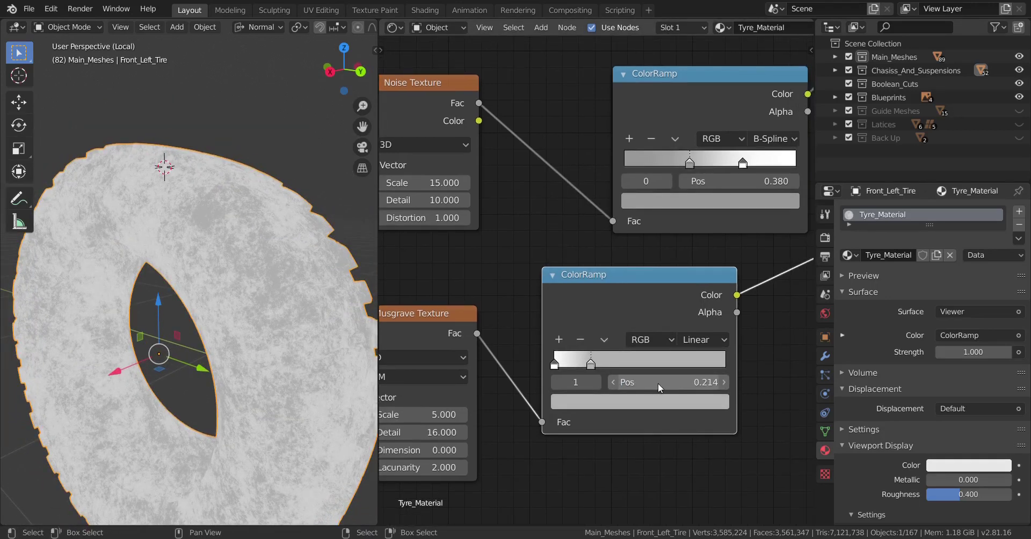
click(606, 400)
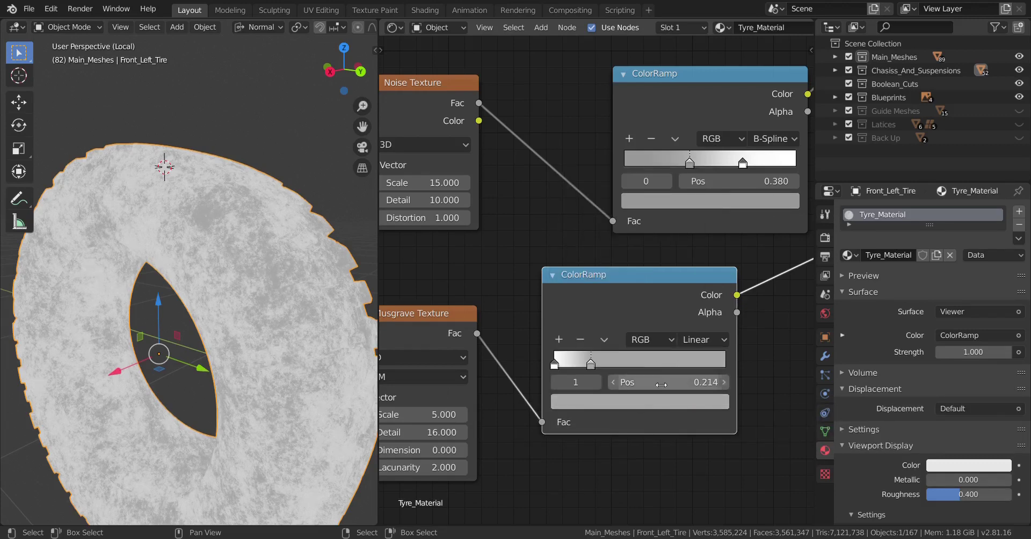
click(632, 404)
scroll(642, 257, up, 1)
scroll(693, 329, down, 3)
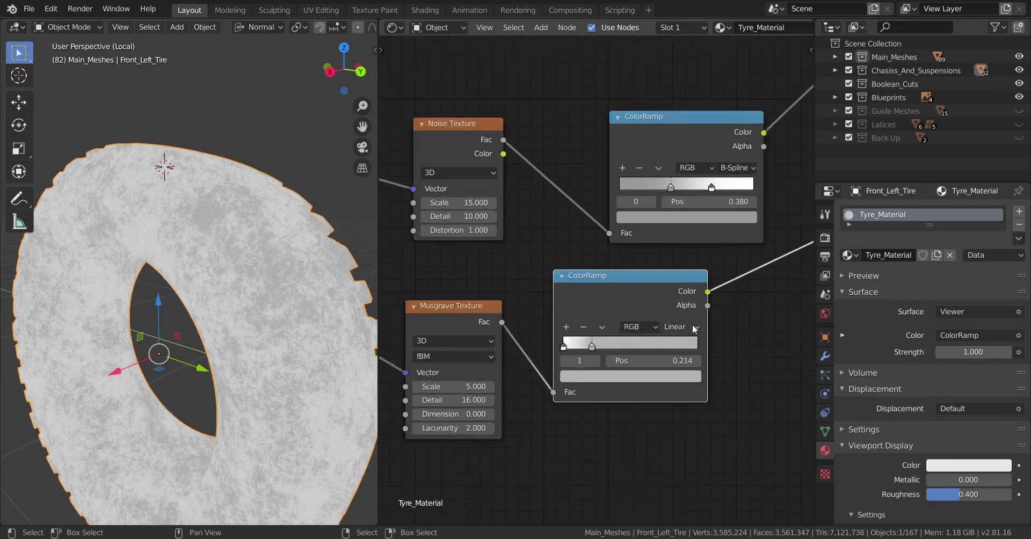
Step: Duplicate the Multiply node and insert the copy on the Musgrave ColorRamp's output link
middle_drag(760, 334, 627, 364)
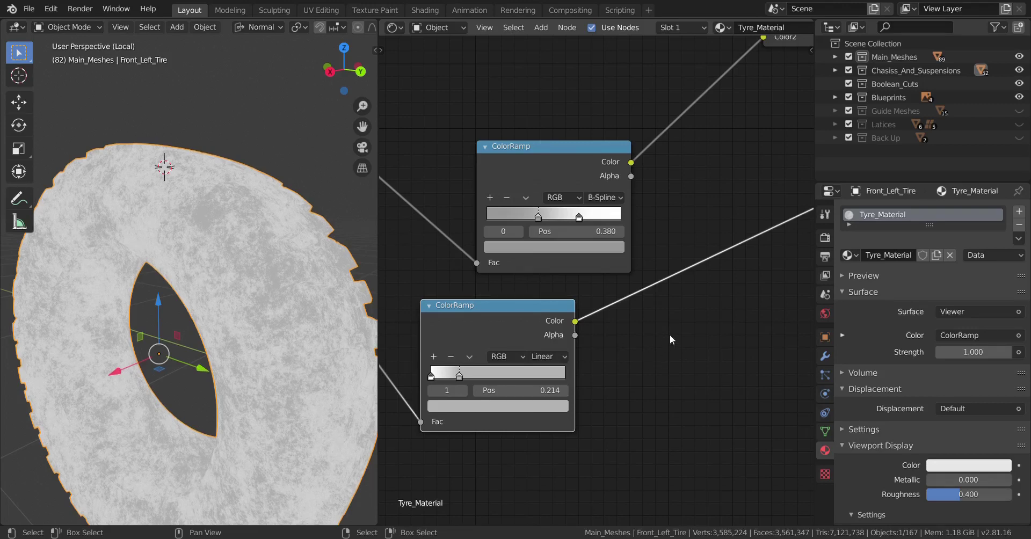
scroll(633, 327, down, 5)
middle_drag(740, 272, 564, 376)
click(595, 168)
scroll(633, 288, down, 1)
middle_drag(633, 288, 619, 275)
key(shift+d)
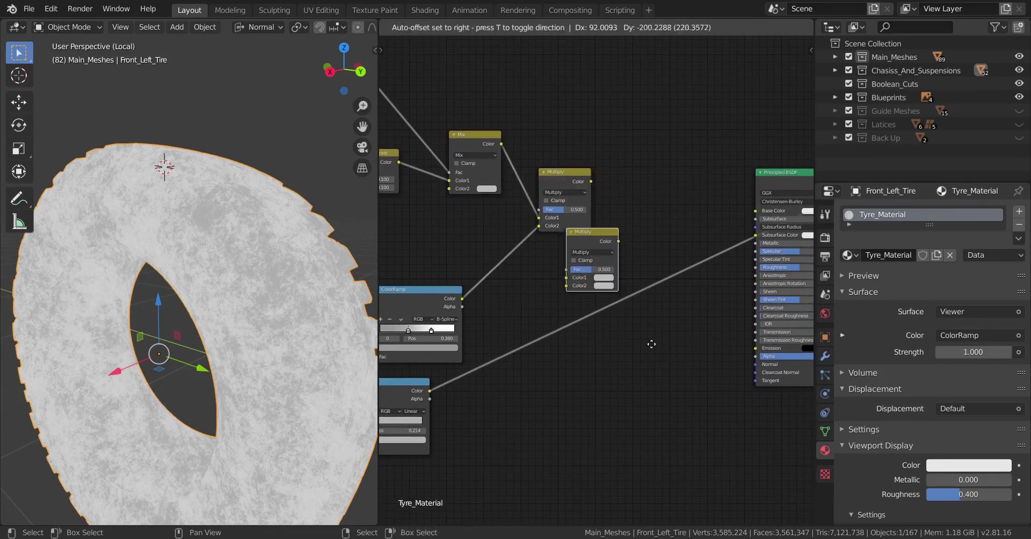
click(693, 379)
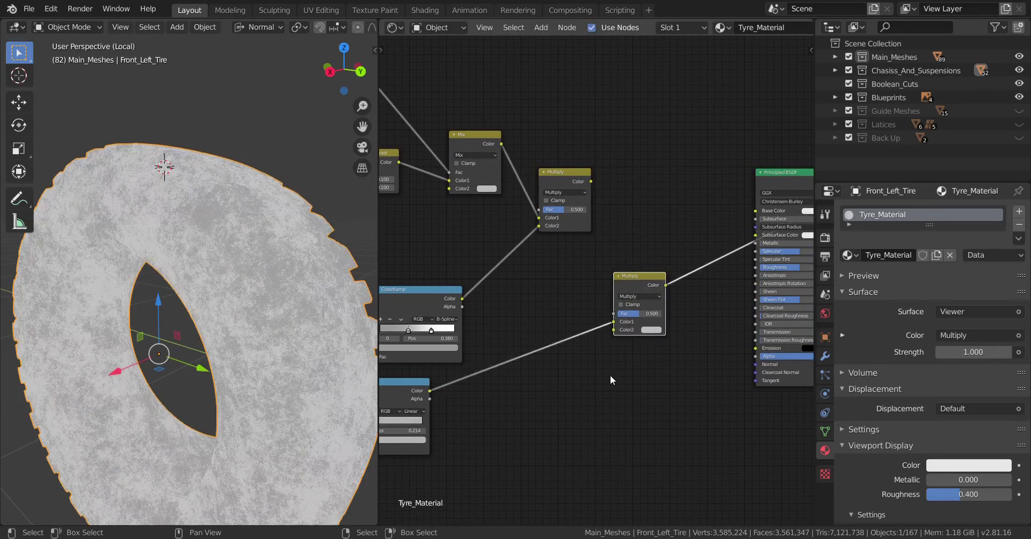
Step: Reconnect the Musgrave ColorRamp to the new Multiply's Color2 and link the first Multiply's output to its Color1
scroll(610, 376, up, 1)
drag(616, 329, 616, 337)
drag(655, 295, 690, 292)
drag(589, 165, 651, 317)
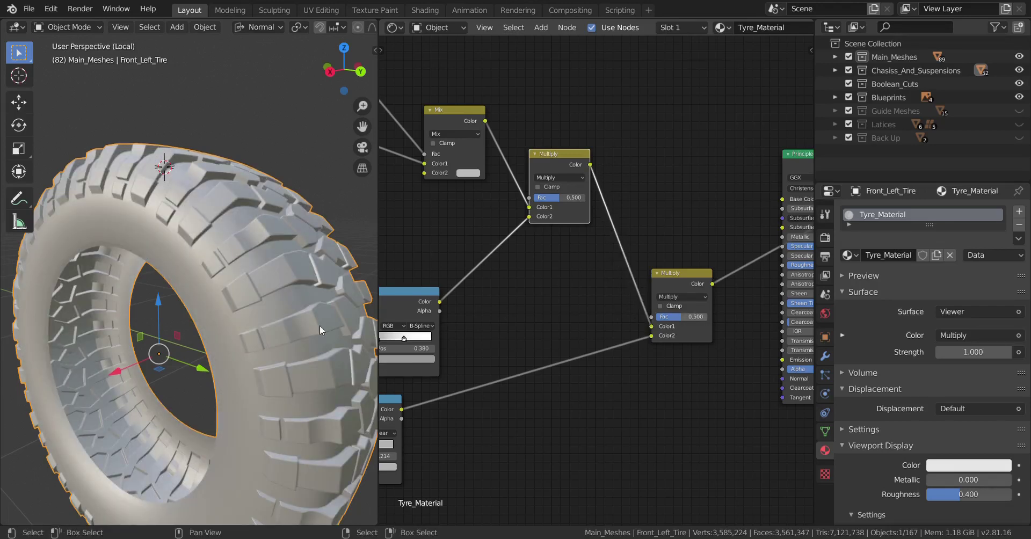
scroll(250, 334, up, 3)
scroll(251, 331, up, 2)
scroll(591, 337, up, 2)
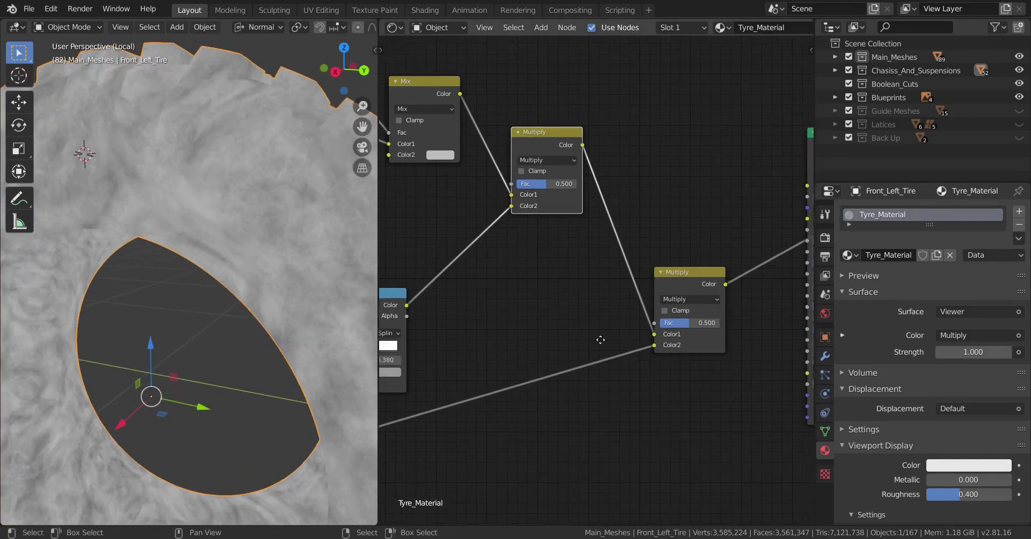
Step: Change the second Multiply node's blending mode to Soft Light and examine the tire from another angle
ctrl+scroll(617, 322, right, 3)
click(628, 302)
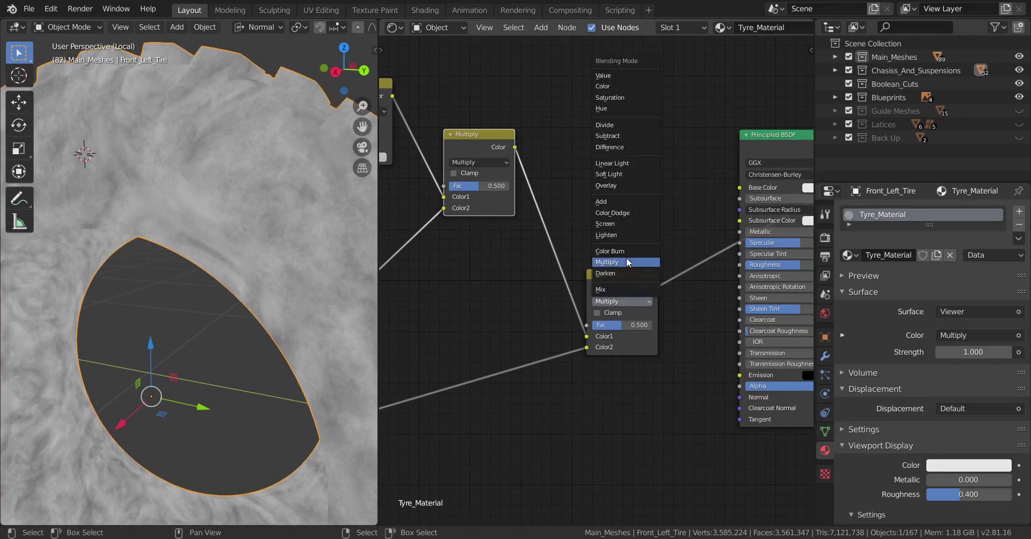
click(612, 174)
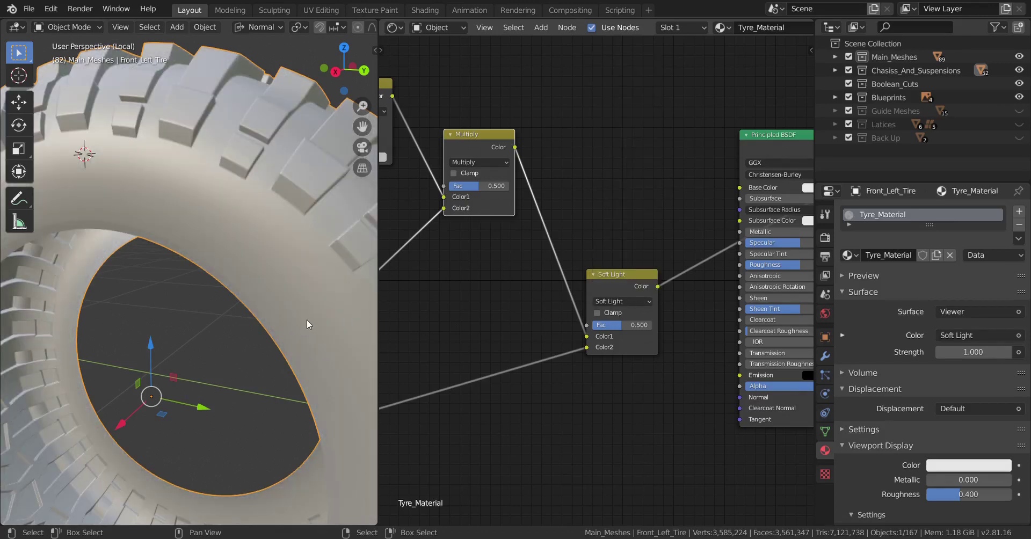
mouse_move(298, 320)
middle_down()
mouse_move(209, 316)
mouse_move(228, 298)
middle_up()
scroll(229, 299, up, 2)
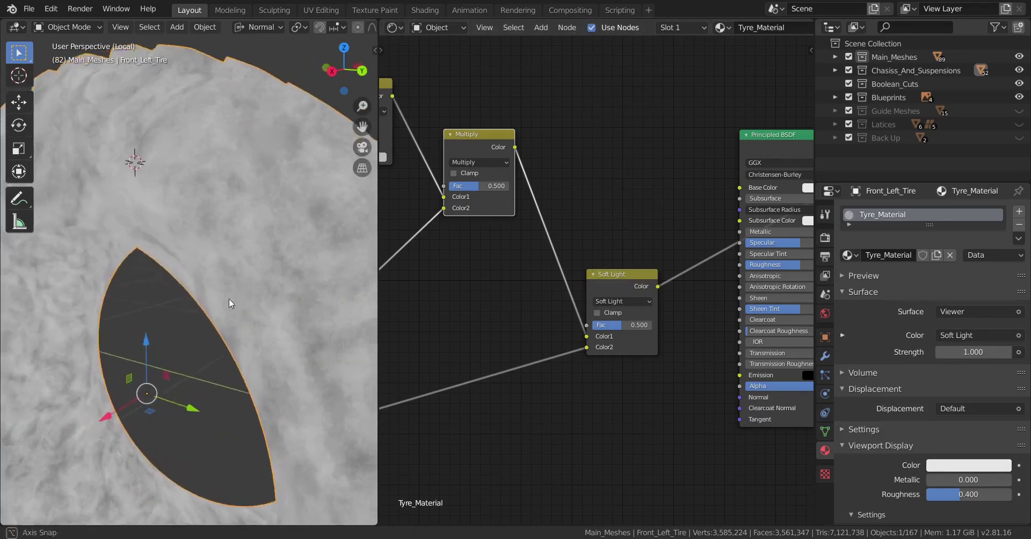
Step: Reposition the Soft Light and Multiply nodes to tidy the spacing between the mix nodes
scroll(582, 329, down, 3)
middle_drag(607, 306, 652, 302)
drag(654, 302, 605, 279)
drag(550, 169, 532, 171)
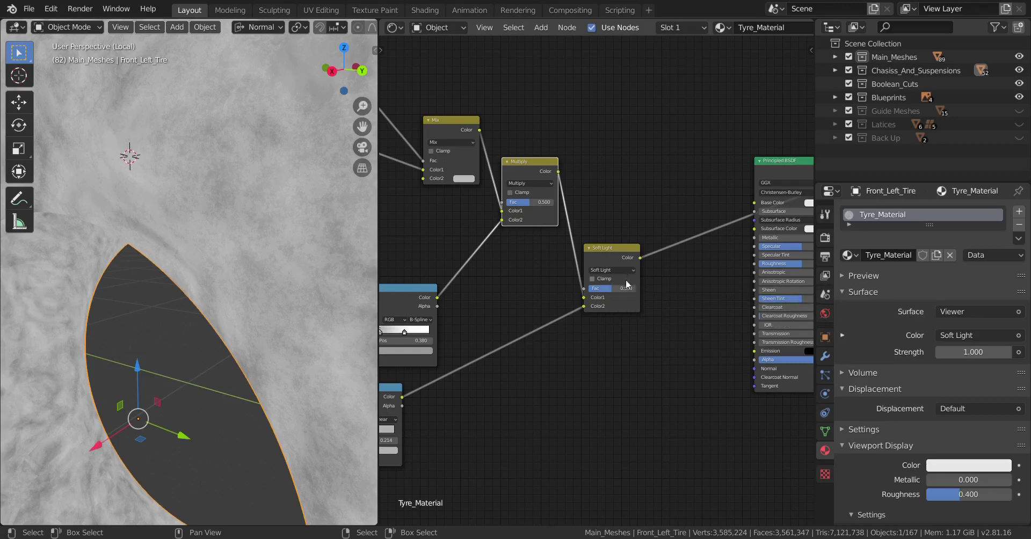
Step: Set the Multiply node's Fac to 0.8 and check the pattern on the tire
scroll(621, 306, up, 3)
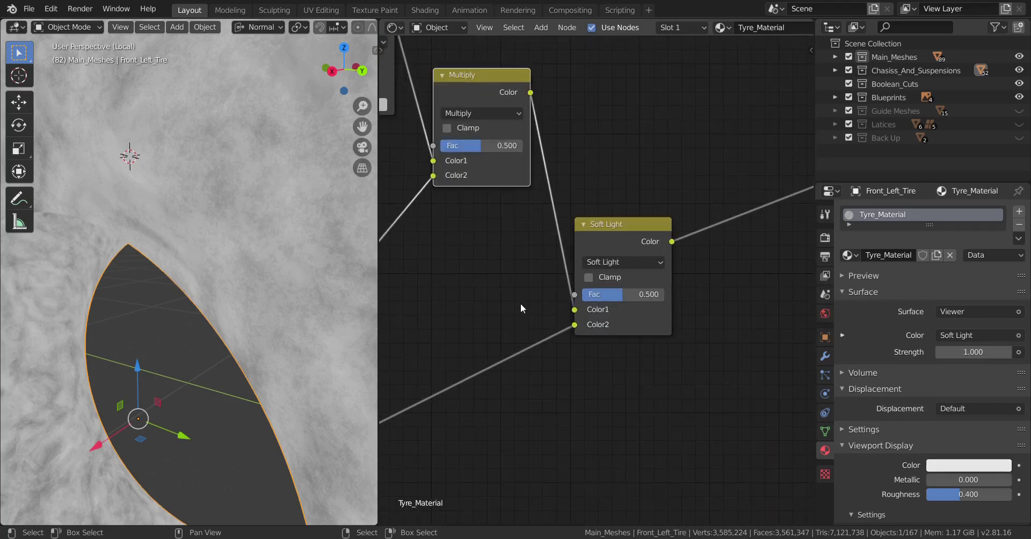
middle_drag(503, 299, 636, 336)
scroll(624, 326, up, 1)
middle_drag(562, 314, 432, 416)
scroll(645, 326, down, 3)
scroll(616, 343, up, 4)
middle_drag(616, 343, 481, 370)
scroll(612, 325, up, 2)
scroll(480, 370, up, 3)
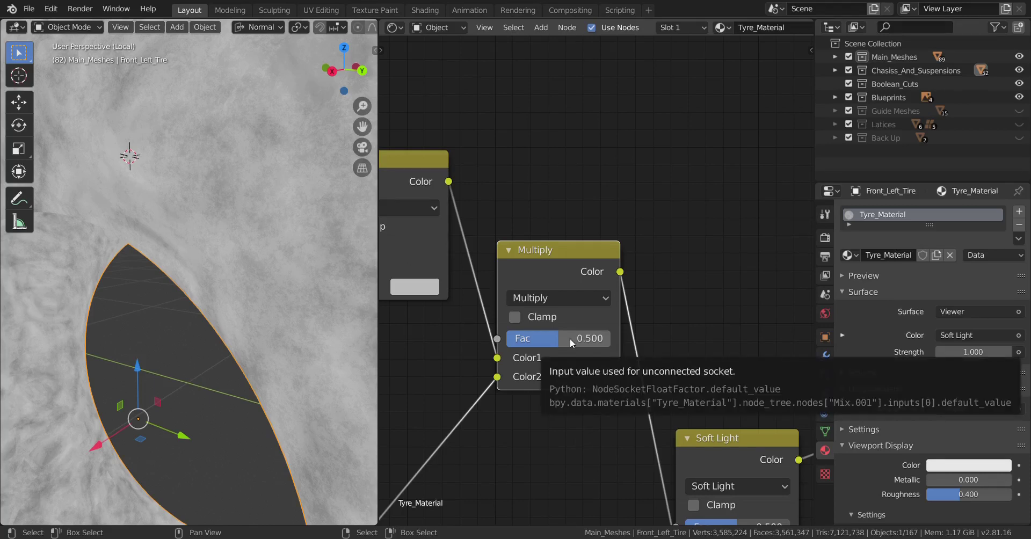
click(570, 338)
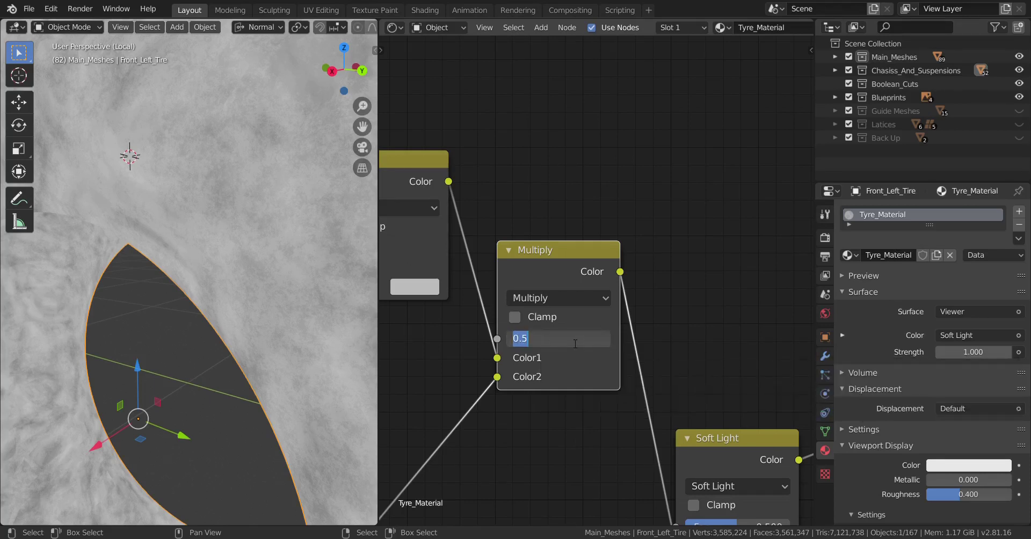
text(.8)
key(Return)
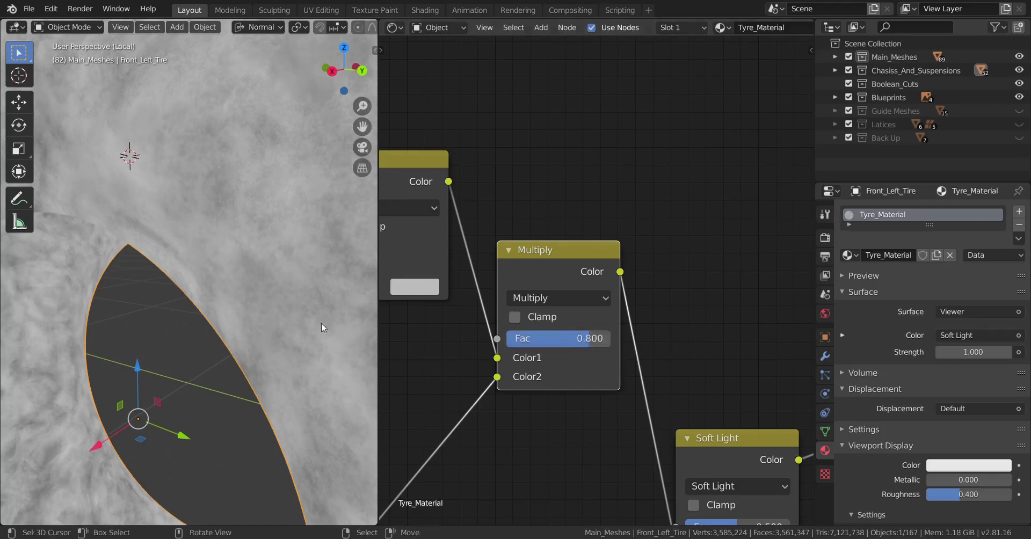
scroll(222, 311, down, 3)
scroll(251, 254, up, 1)
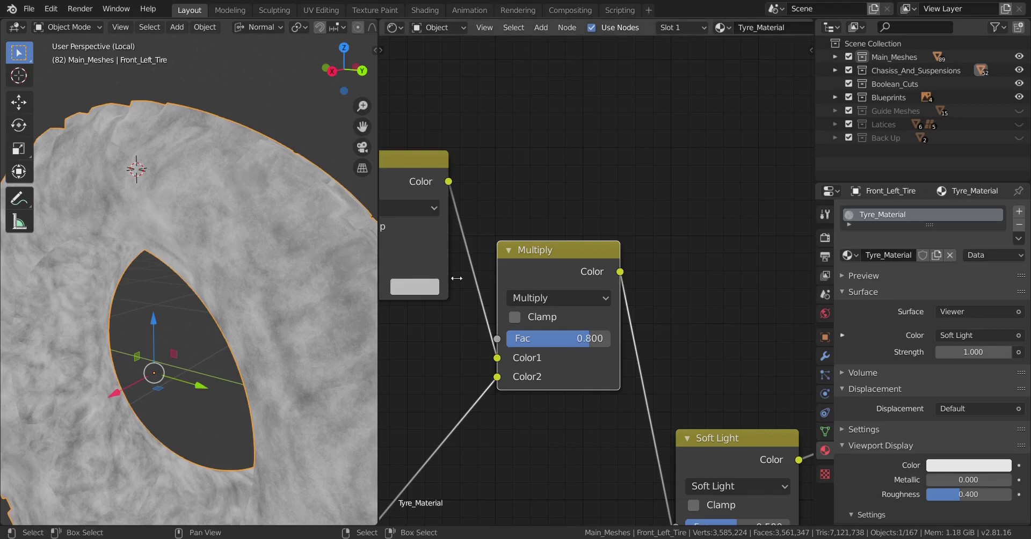
drag(596, 342, 666, 338)
Step: Set the Soft Light node's Fac to 1 and examine the resulting pattern on the tire
scroll(617, 376, down, 3)
middle_drag(680, 406, 629, 234)
scroll(684, 290, up, 7)
middle_drag(683, 319, 643, 314)
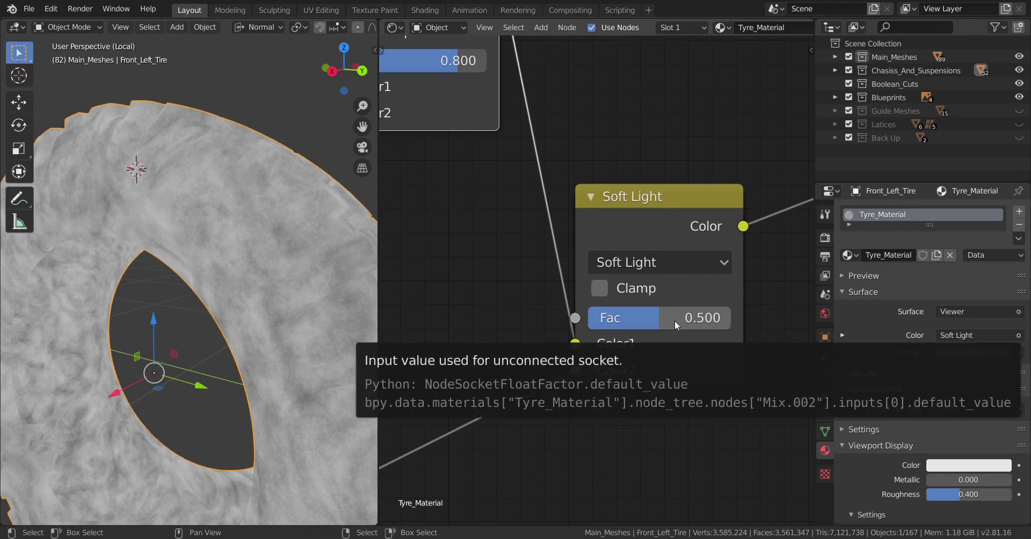
drag(671, 320, 769, 321)
right_click(698, 320)
scroll(269, 317, up, 3)
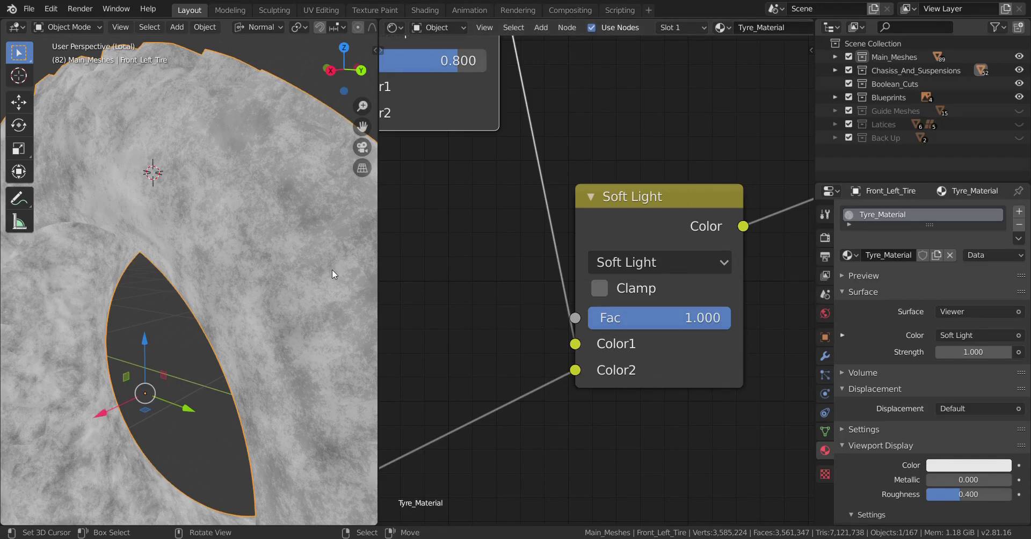
scroll(602, 298, down, 5)
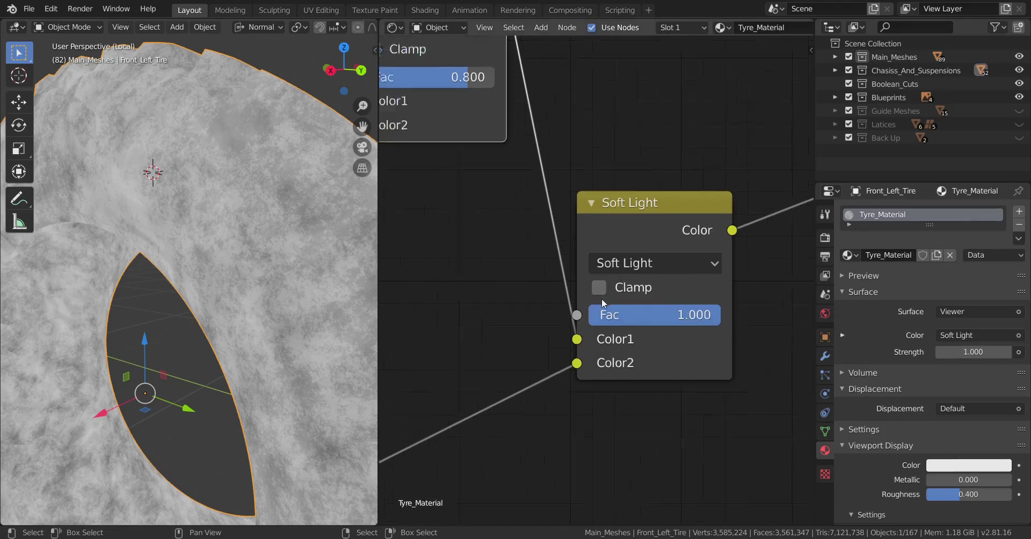
Step: Select the texture, ColorRamp and mix nodes together and move them farther away from the Principled BSDF node
scroll(652, 307, down, 5)
middle_drag(583, 328, 702, 295)
scroll(758, 301, down, 4)
scroll(698, 300, down, 3)
middle_drag(574, 290, 543, 287)
drag(482, 167, 726, 373)
key(g)
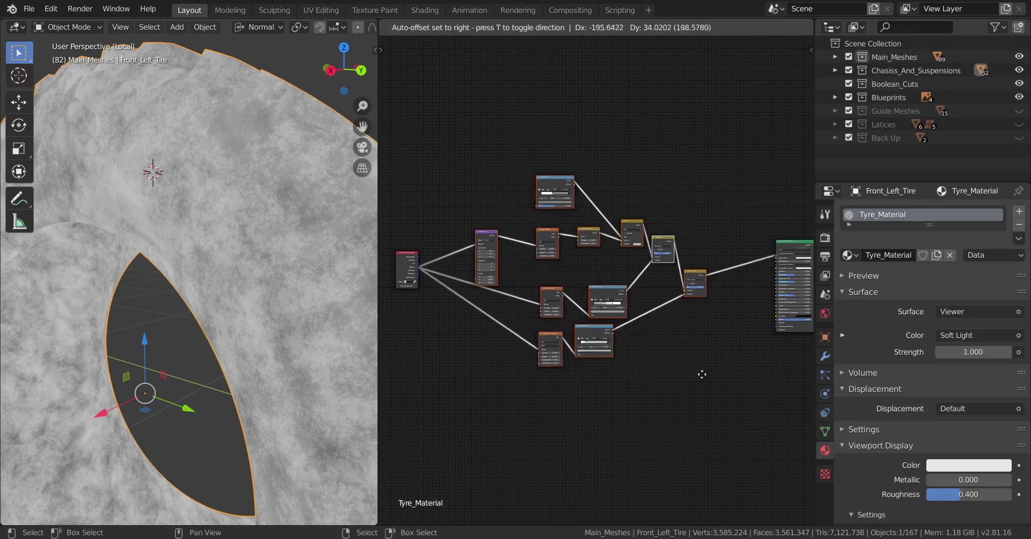
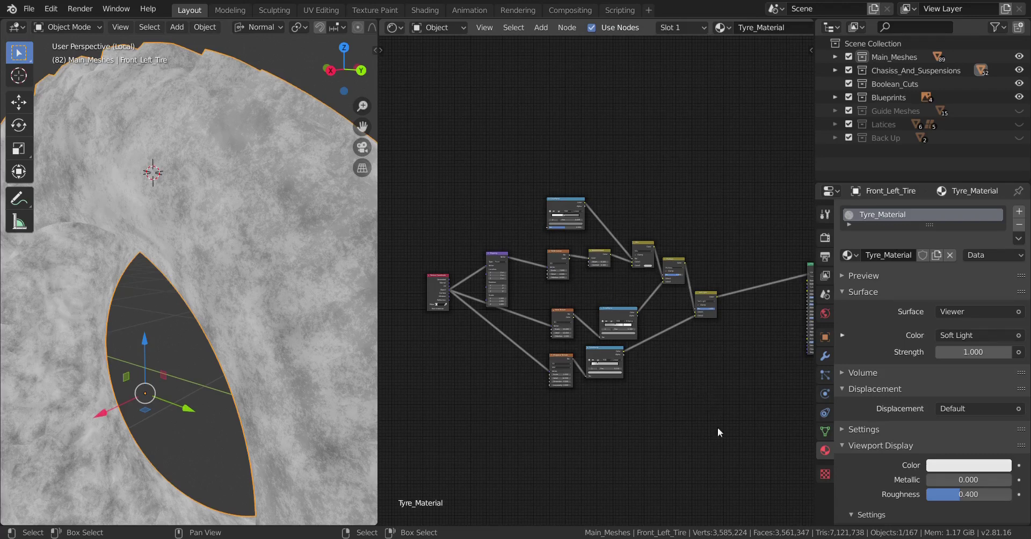
Step: Add a Gradient Texture node in the empty area above the Texture Coordinate and Mapping nodes
middle_drag(735, 398, 593, 397)
scroll(656, 395, up, 4)
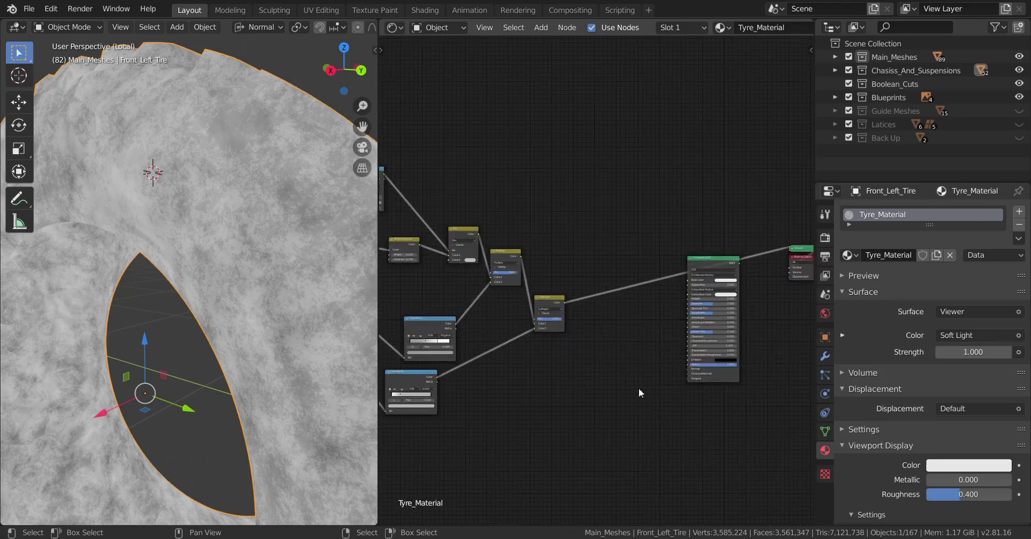
middle_drag(537, 369, 737, 432)
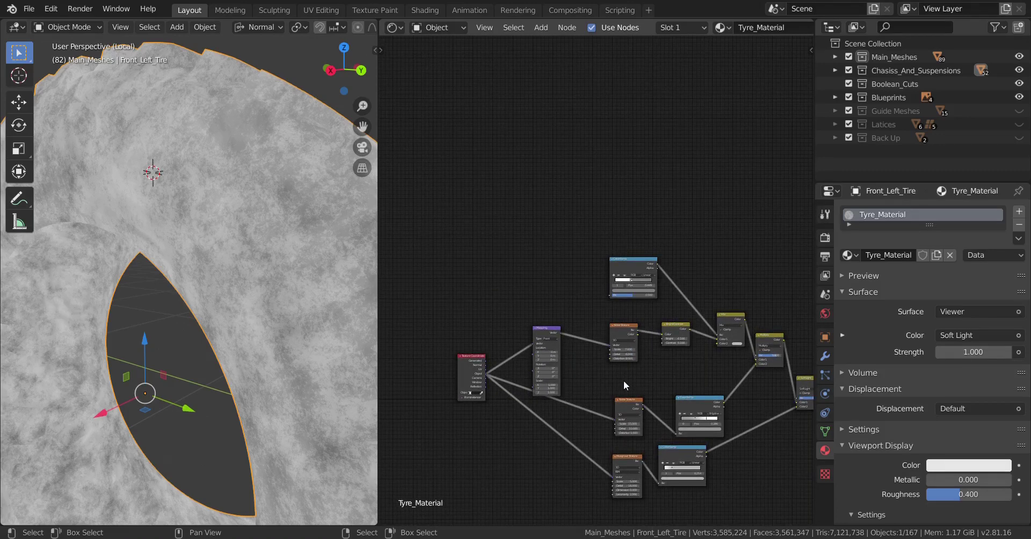
scroll(600, 373, down, 2)
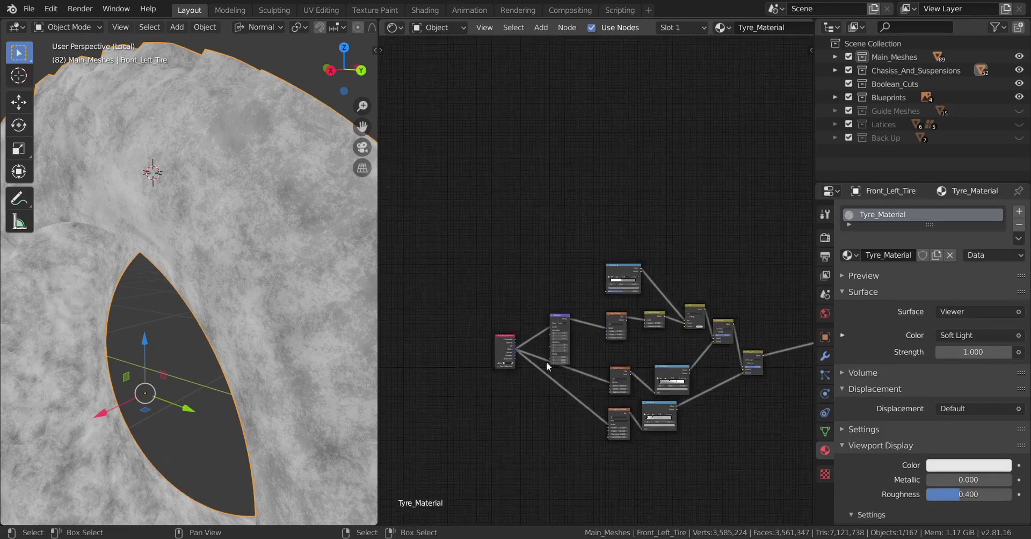
middle_drag(546, 362, 613, 358)
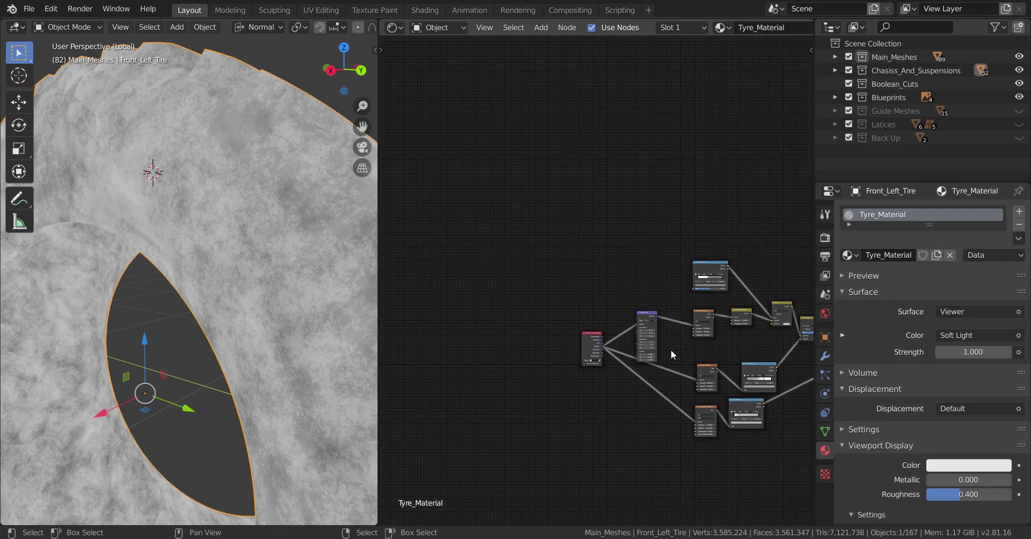
scroll(653, 384, up, 4)
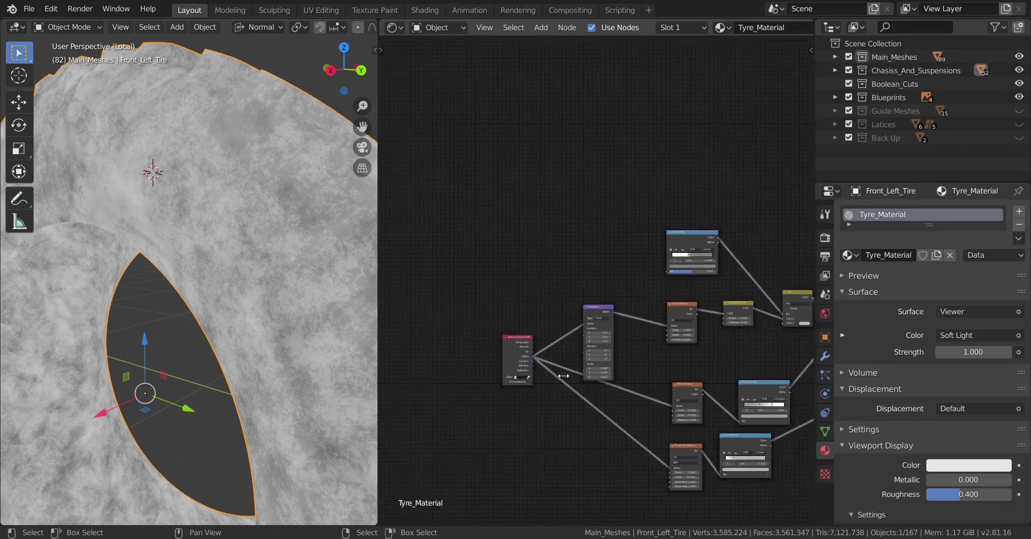
key(shift+a)
mouse_move(500, 256)
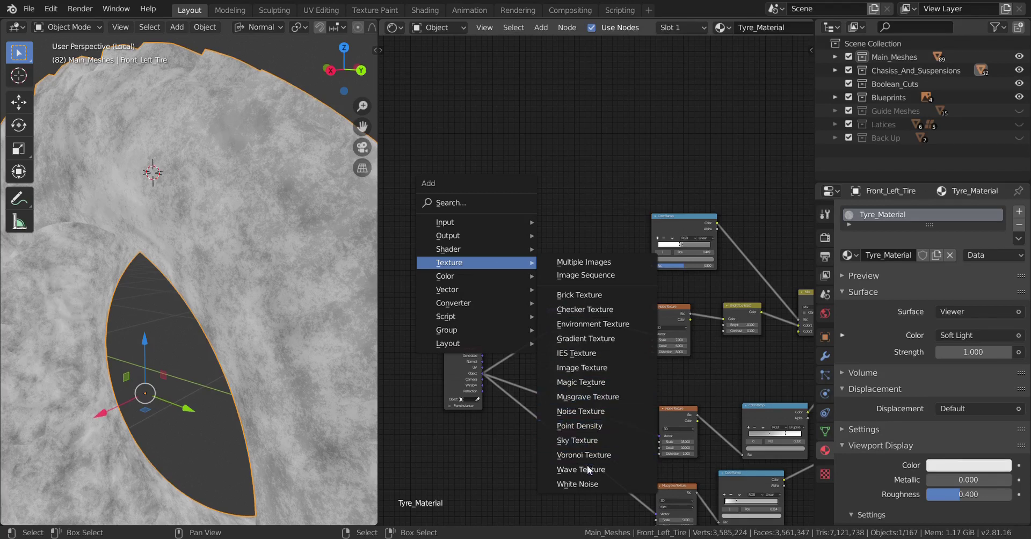
click(587, 343)
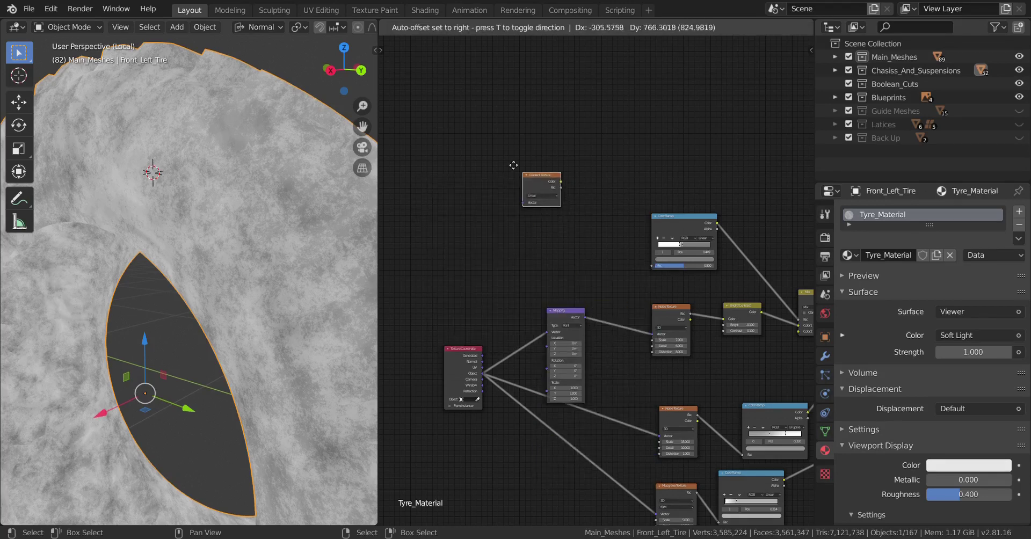
click(492, 204)
Step: Set the Gradient Texture node's type to Quadratic sphere
scroll(520, 252, up, 2)
scroll(521, 252, up, 4)
middle_drag(520, 252, 774, 328)
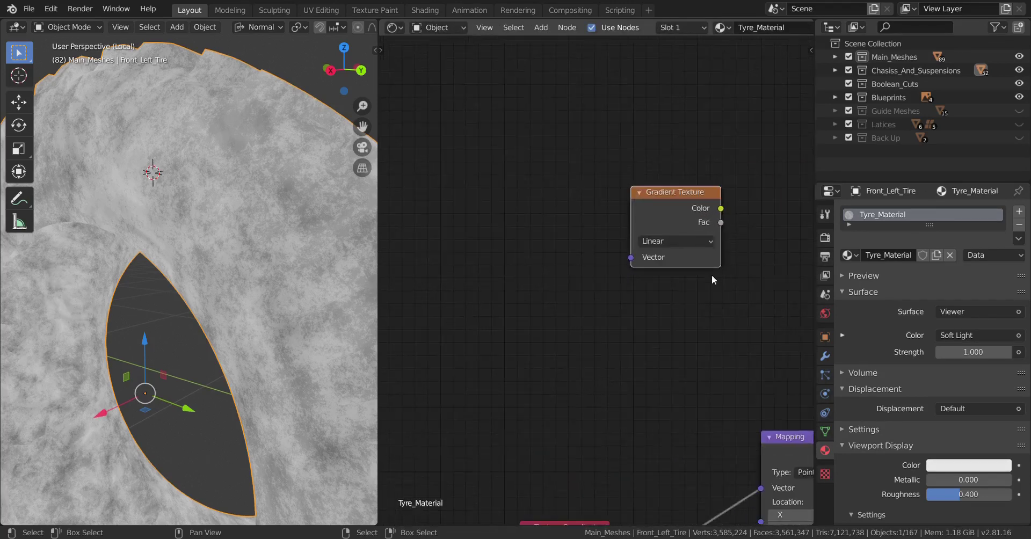
click(686, 244)
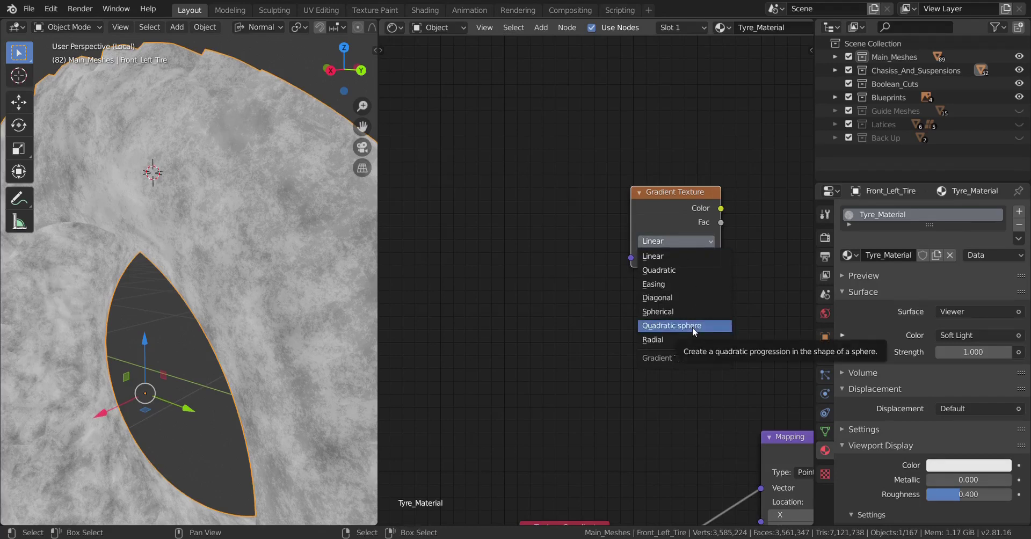
click(692, 328)
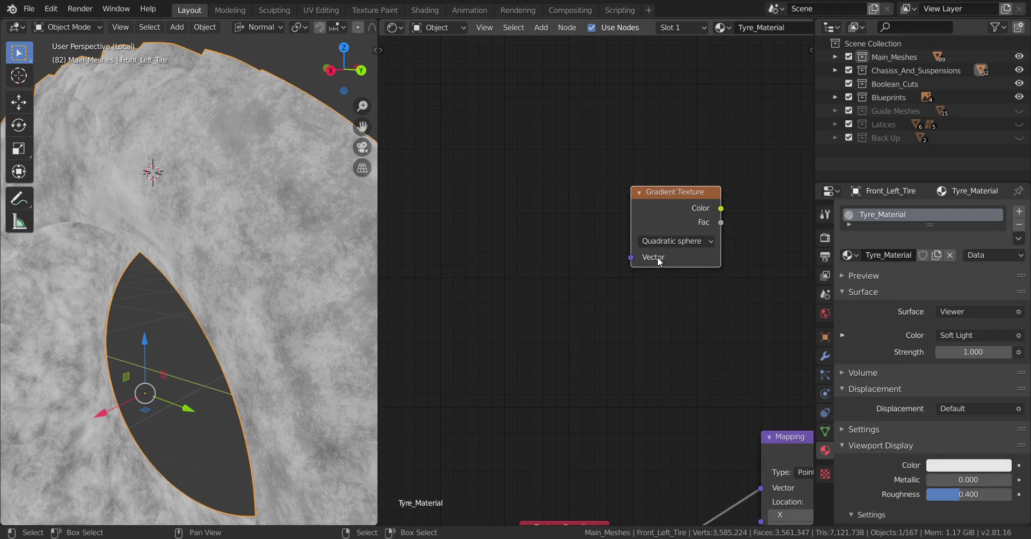
Step: Move the Texture Coordinate node farther from the Mapping node and connect its Object output to the Gradient Texture's Vector input
scroll(694, 306, down, 4)
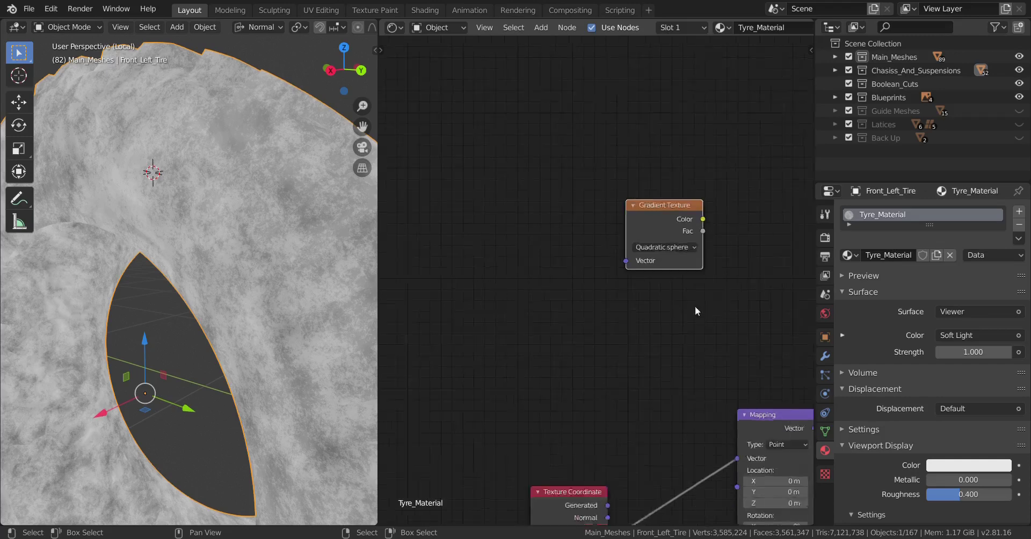
middle_drag(655, 368, 624, 294)
scroll(623, 294, up, 1)
drag(537, 424, 423, 399)
scroll(530, 389, down, 3)
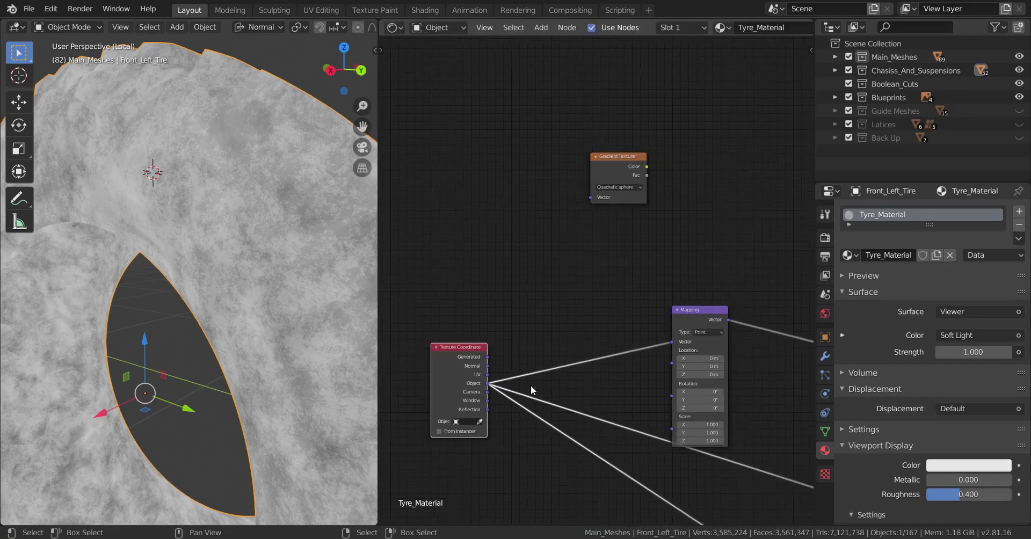
middle_drag(530, 389, 579, 387)
scroll(572, 392, up, 2)
drag(526, 400, 648, 185)
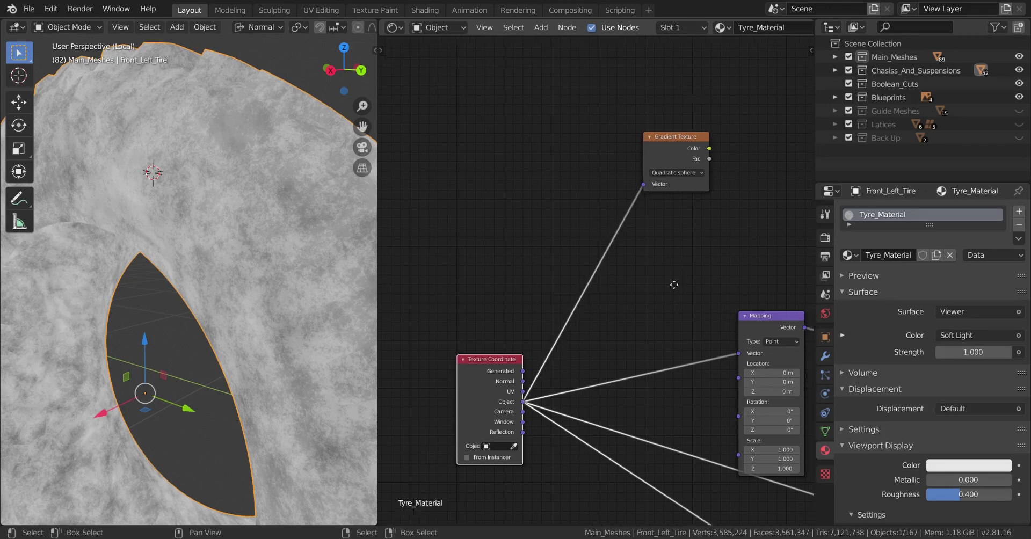
middle_drag(675, 283, 562, 304)
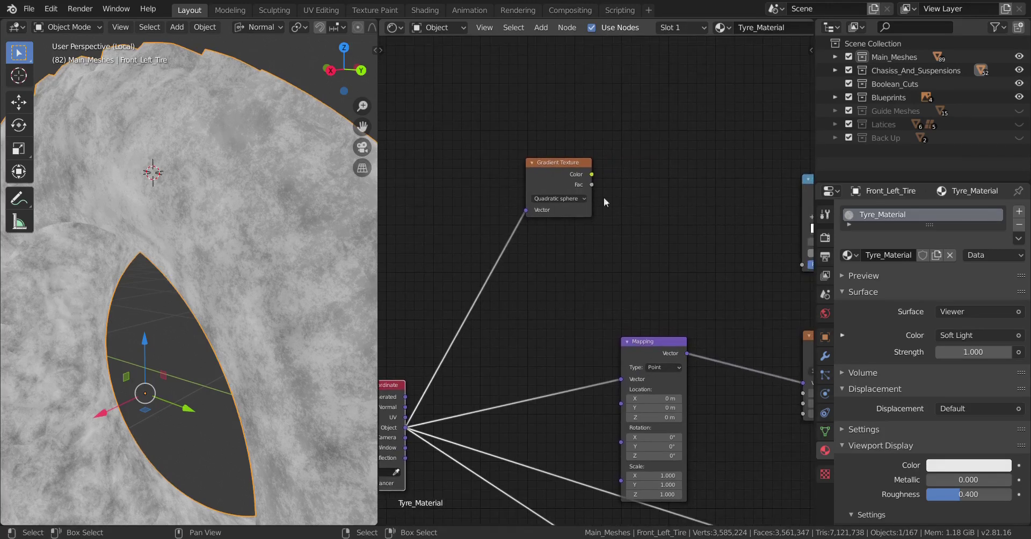
Step: Connect the Gradient Texture's Color output to the Fac input of the ColorRamp that drives the Mix node
middle_drag(603, 198, 531, 204)
drag(518, 181, 701, 303)
middle_drag(700, 301, 602, 362)
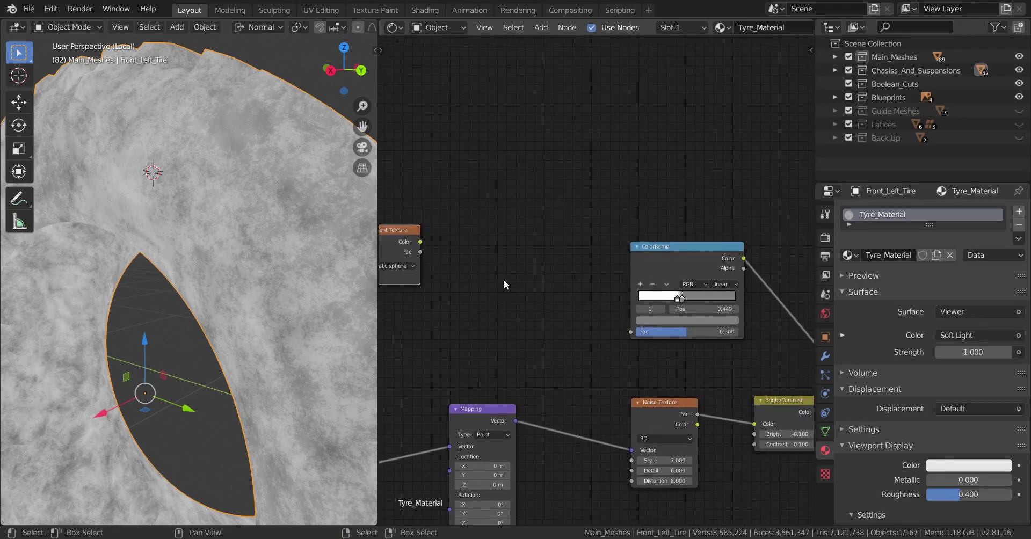
drag(420, 242, 632, 329)
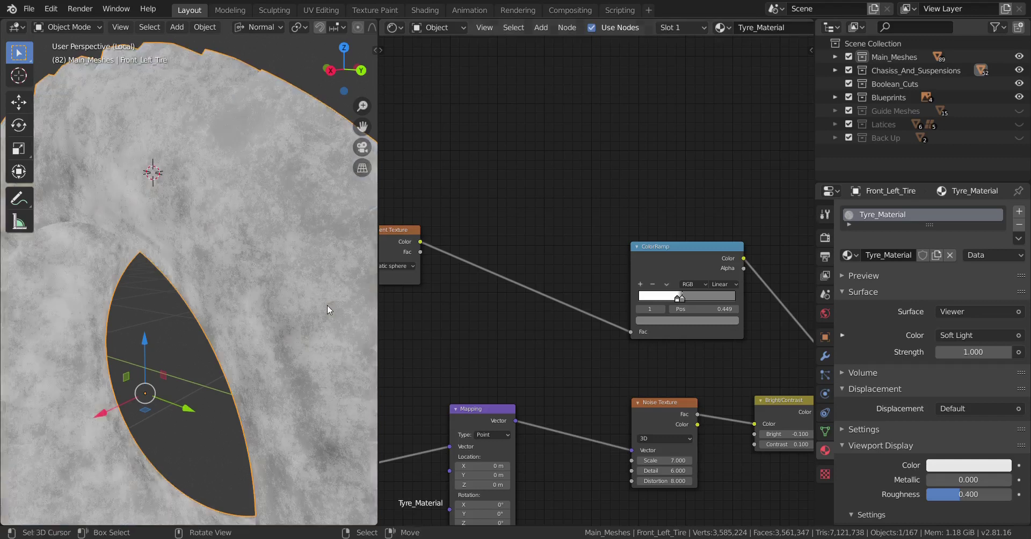
Step: Preview the gradient-driven ColorRamp on its own and examine how it spreads across the tire from several angles
scroll(541, 334, down, 3)
scroll(657, 273, up, 3)
middle_drag(657, 273, 601, 307)
ctrl+shift+click(601, 307)
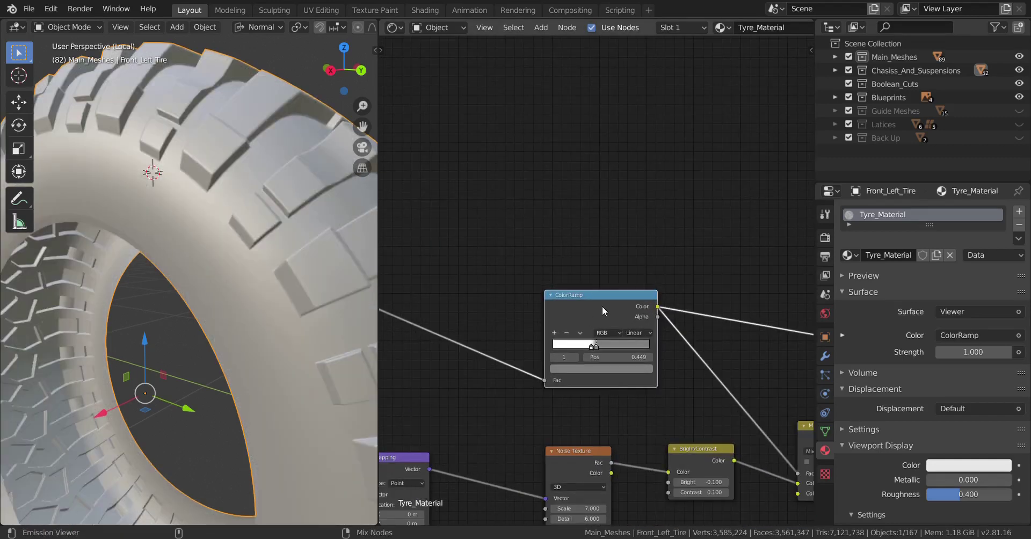
mouse_move(349, 306)
middle_down()
mouse_move(197, 291)
mouse_move(259, 316)
mouse_move(257, 215)
middle_up()
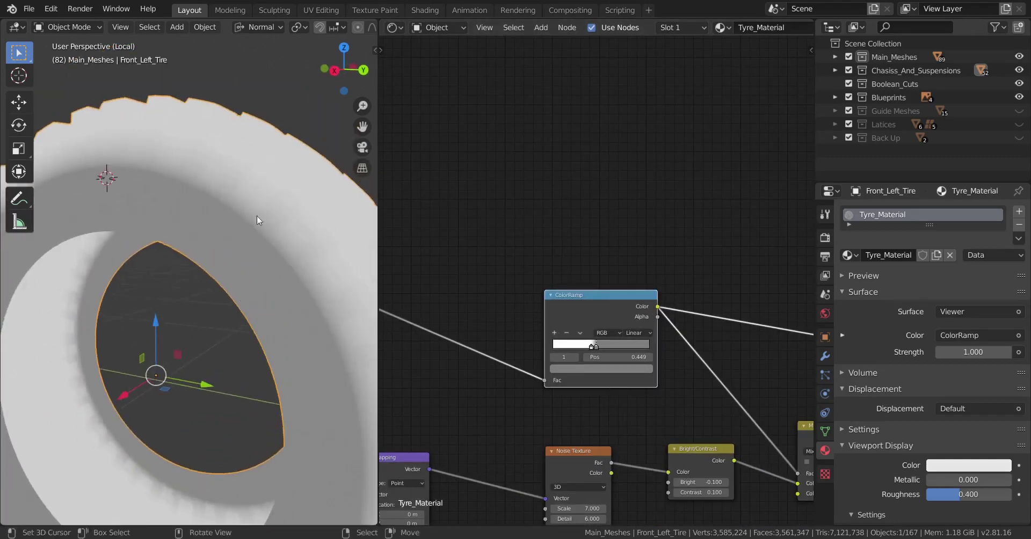
scroll(527, 330, down, 3)
middle_drag(527, 331, 670, 345)
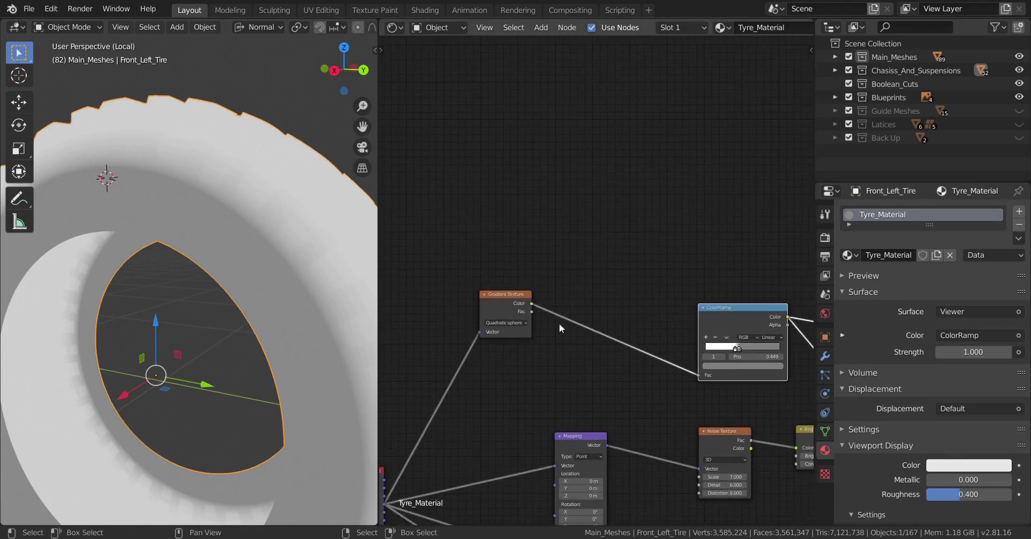
middle_drag(290, 317, 268, 298)
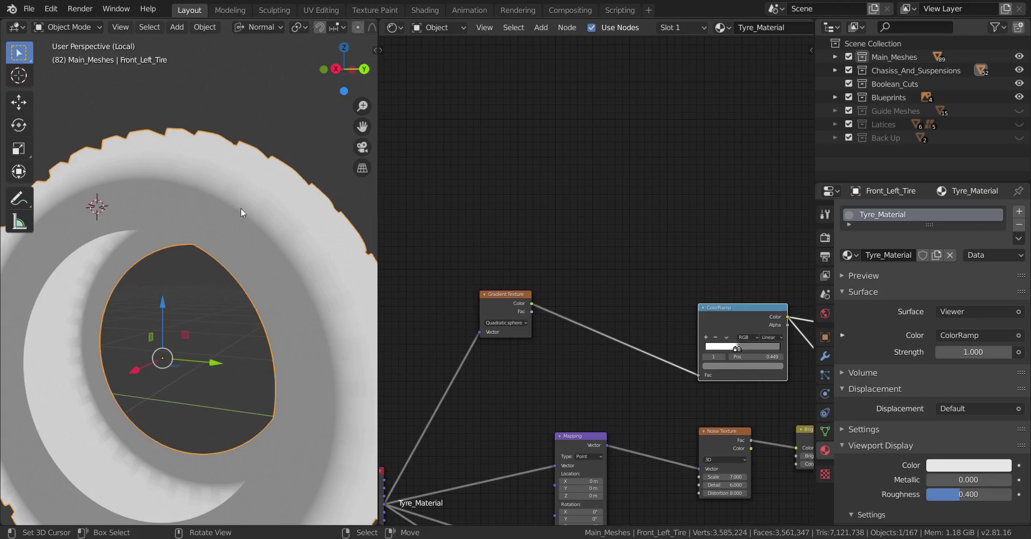
middle_drag(285, 230, 272, 240)
scroll(266, 243, up, 1)
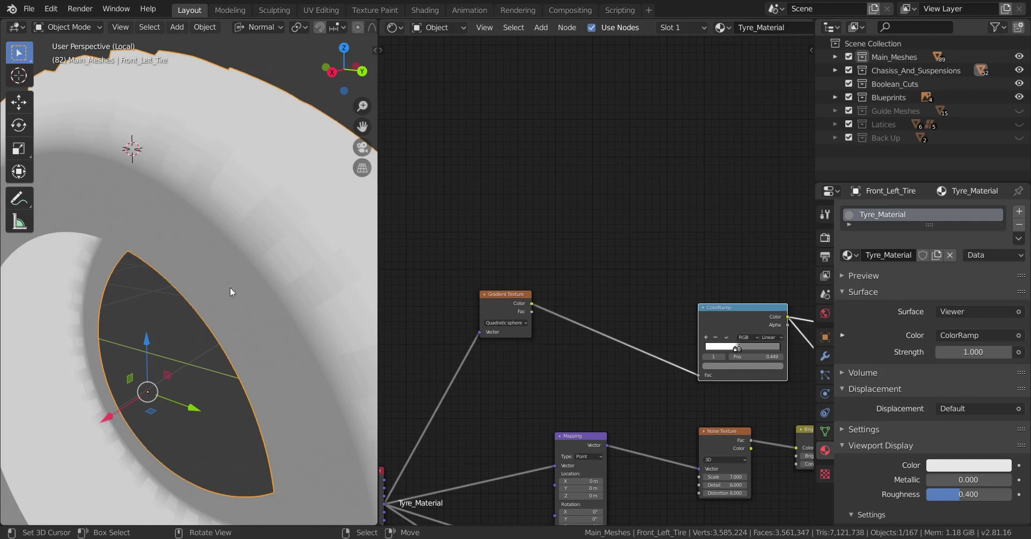
middle_drag(753, 327, 625, 299)
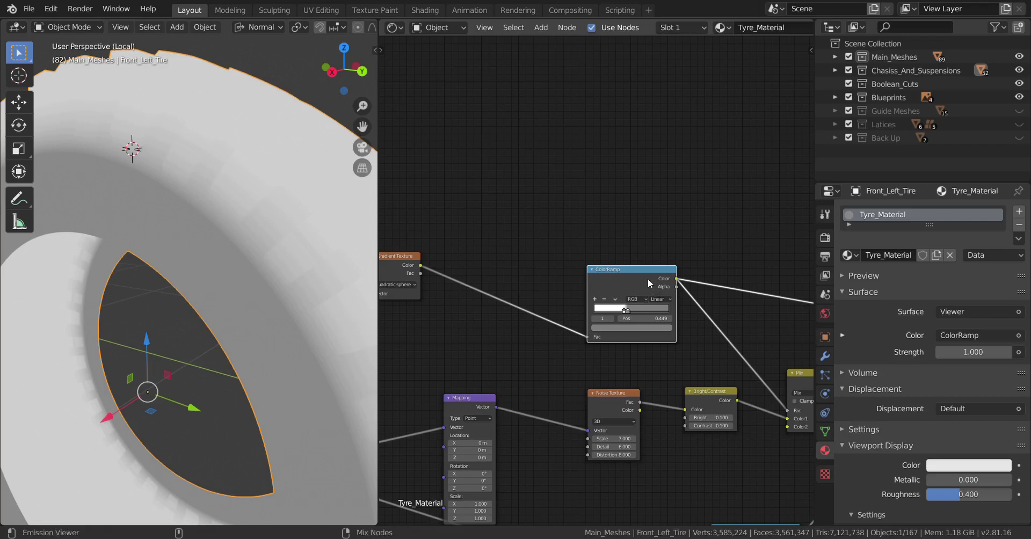
ctrl+shift+click(623, 270)
ctrl+shift+click(643, 282)
Step: Follow the chain to the Mix node and preview the scale 7 Noise Texture on its own on the tire
scroll(715, 373, down, 4)
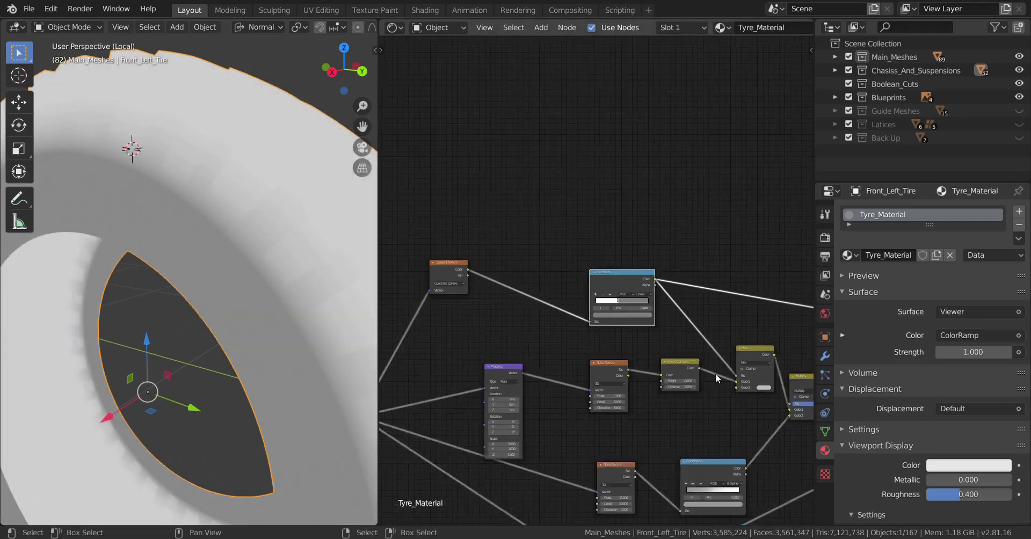
middle_drag(715, 373, 556, 337)
scroll(582, 348, up, 3)
scroll(605, 360, up, 2)
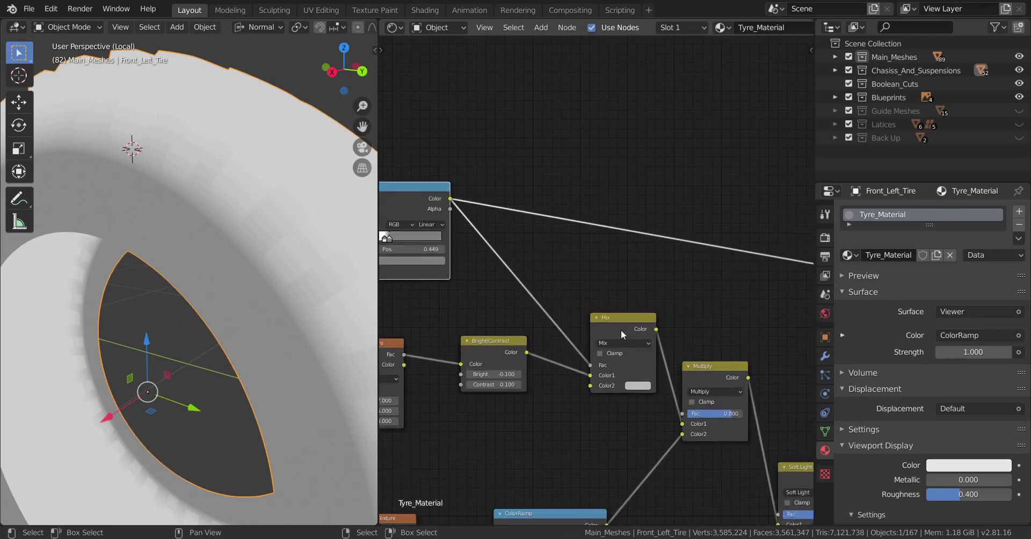
middle_drag(690, 341, 779, 301)
scroll(779, 300, down, 4)
middle_drag(616, 353, 640, 325)
scroll(606, 312, up, 2)
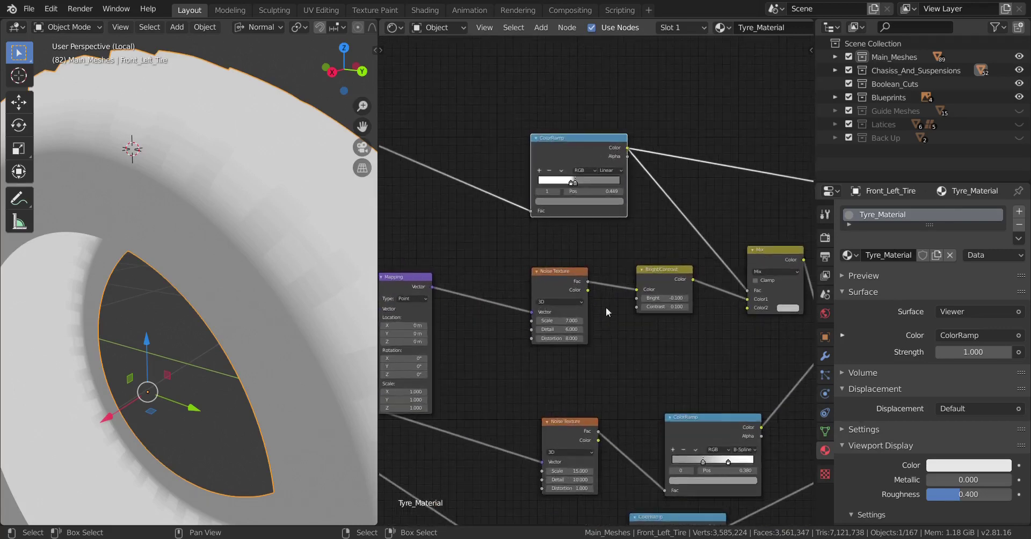
ctrl+shift+click(571, 288)
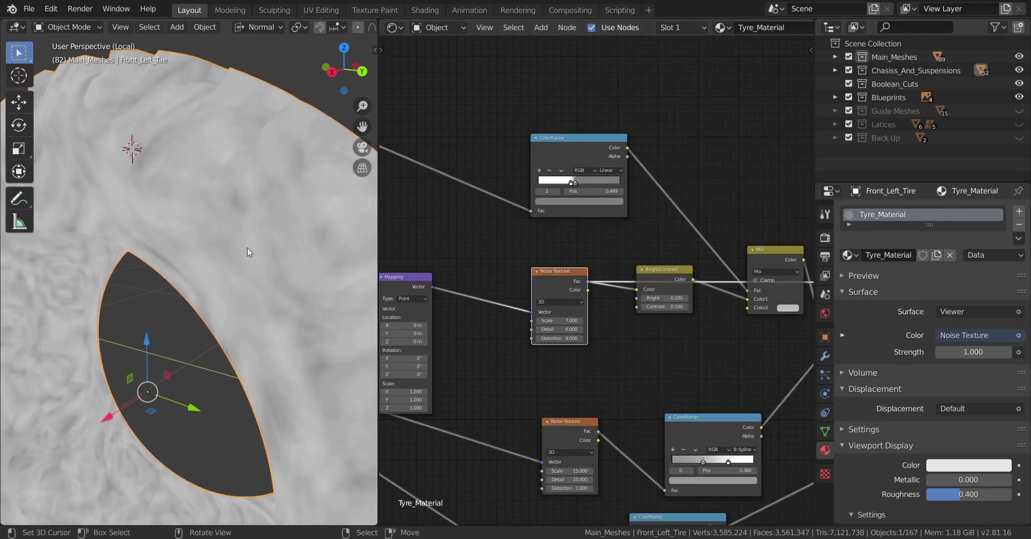
Step: Compare the scale 7 and scale 15 Noise Textures by previewing them alternately on the tire from different angles
middle_drag(665, 406, 646, 321)
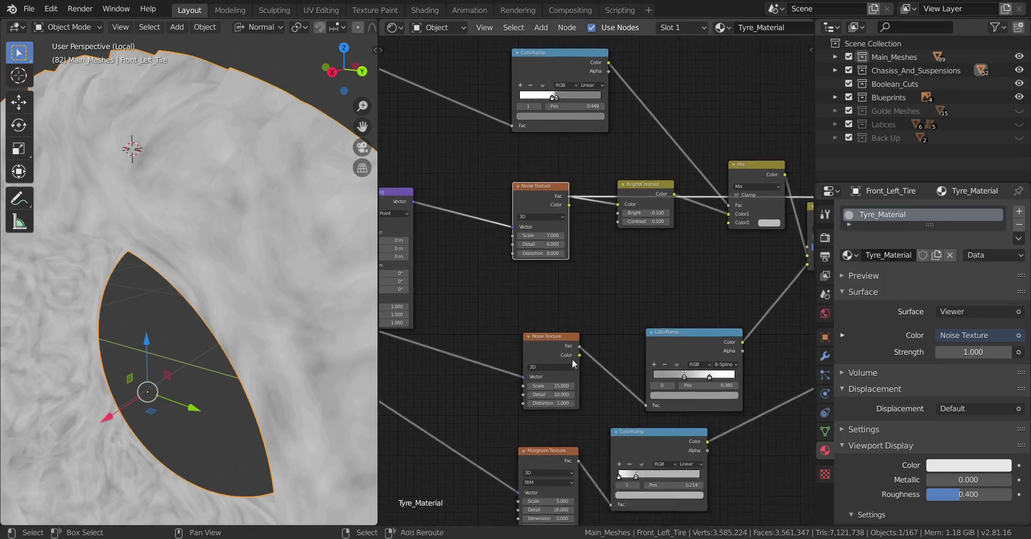
ctrl+shift+click(549, 342)
ctrl+shift+click(535, 190)
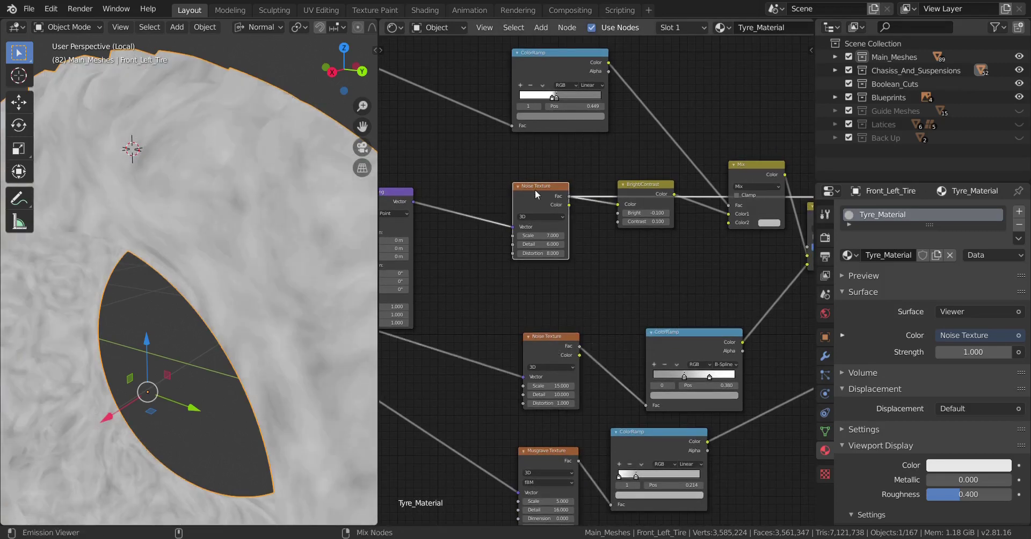
middle_drag(155, 232, 211, 260)
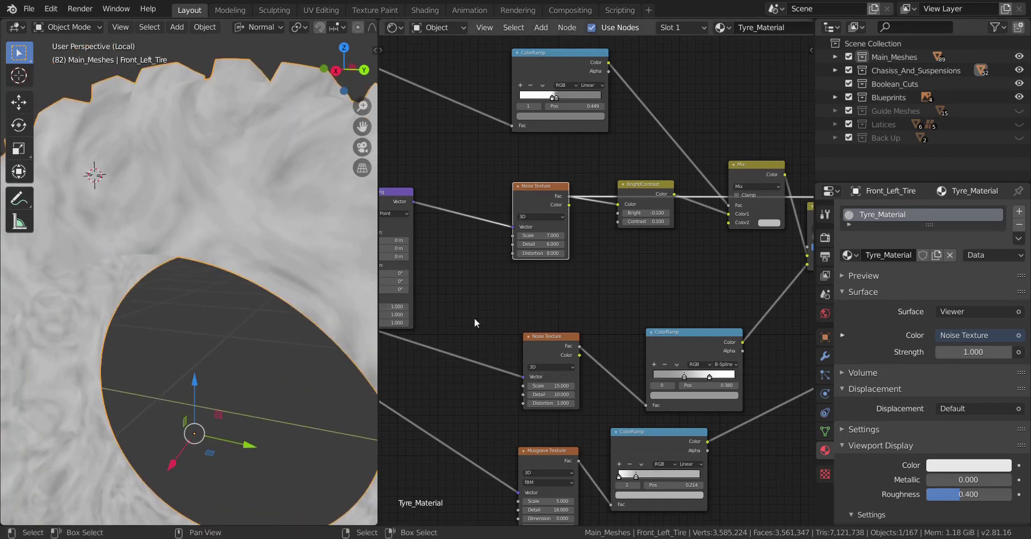
ctrl+shift+click(556, 346)
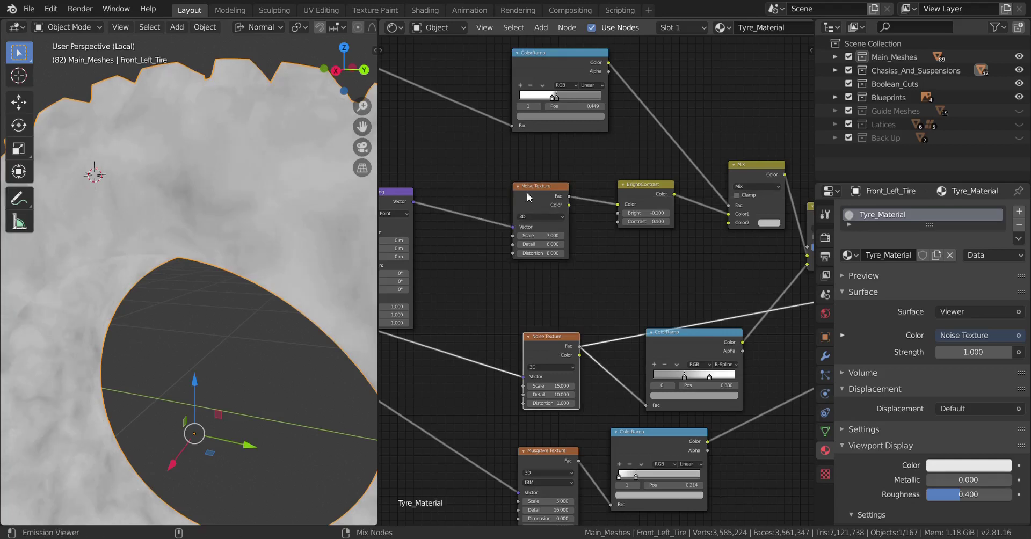
ctrl+shift+click(559, 230)
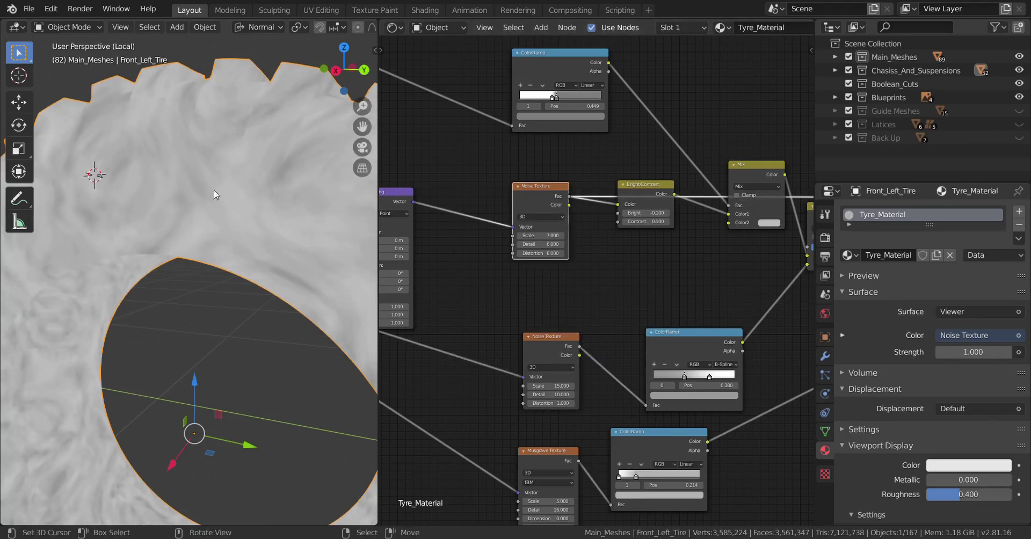
ctrl+shift+click(553, 352)
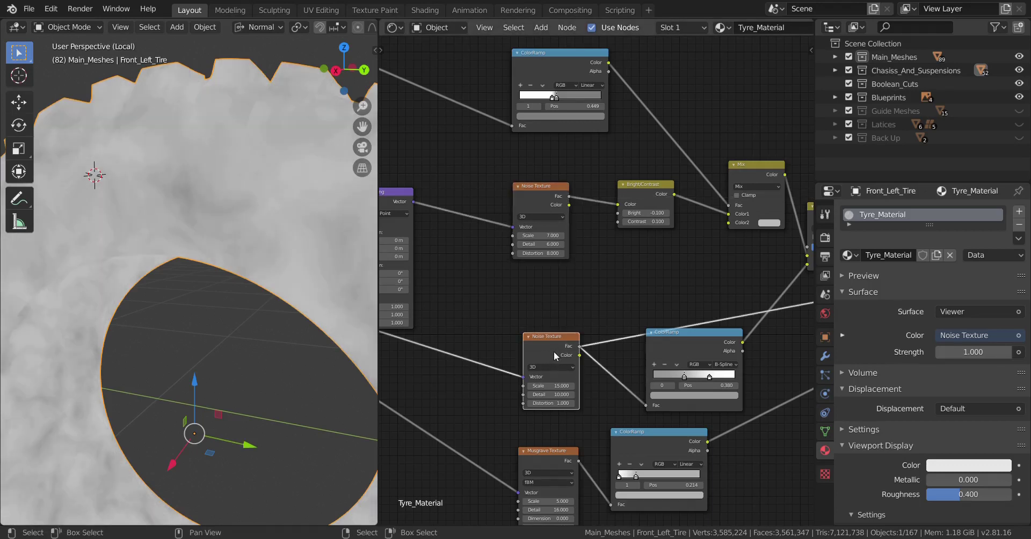
middle_drag(278, 281, 222, 282)
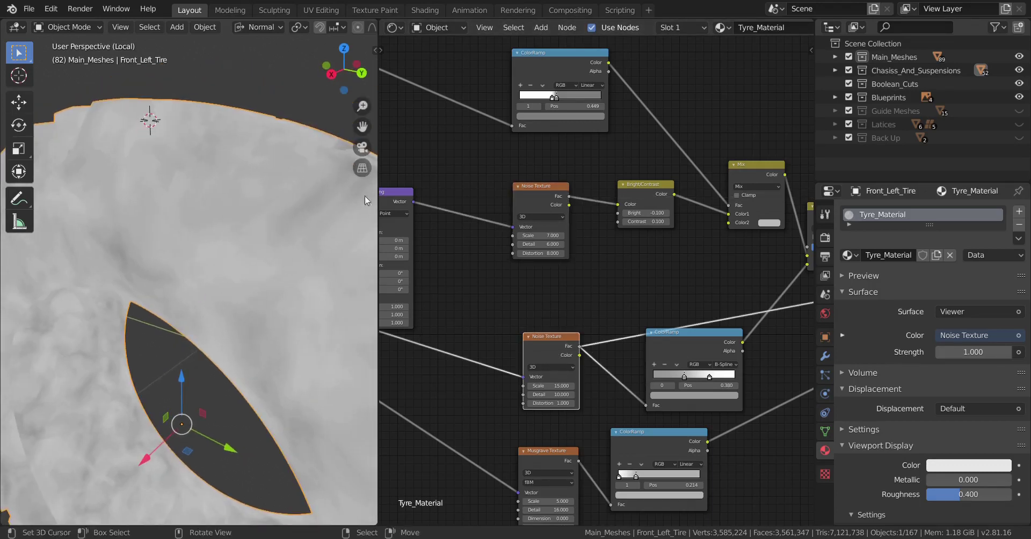
Step: Preview the Mix node on its own on the tire and examine the blended noise around the sidewall
middle_drag(803, 302, 647, 318)
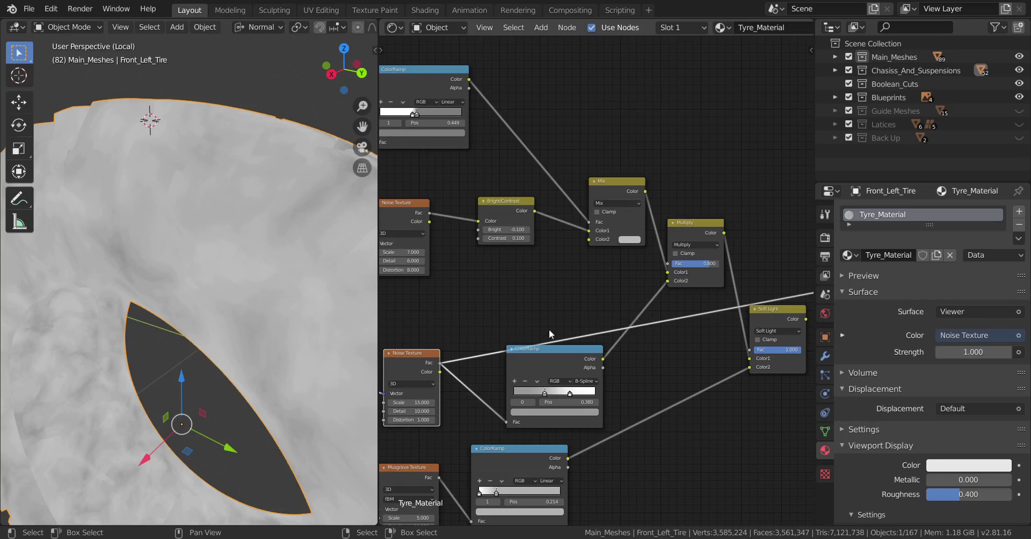
middle_drag(549, 334, 622, 320)
middle_drag(715, 301, 691, 264)
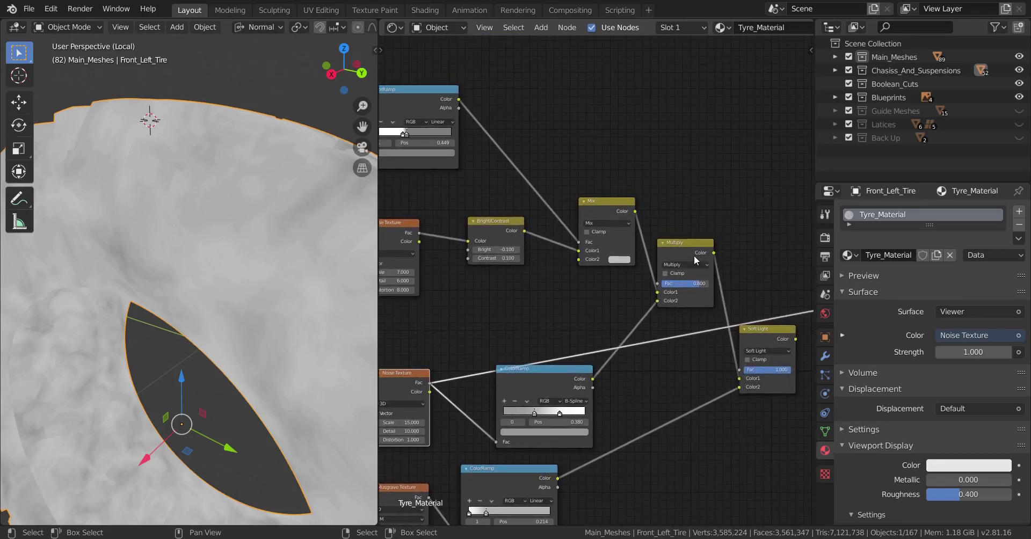
ctrl+shift+click(603, 206)
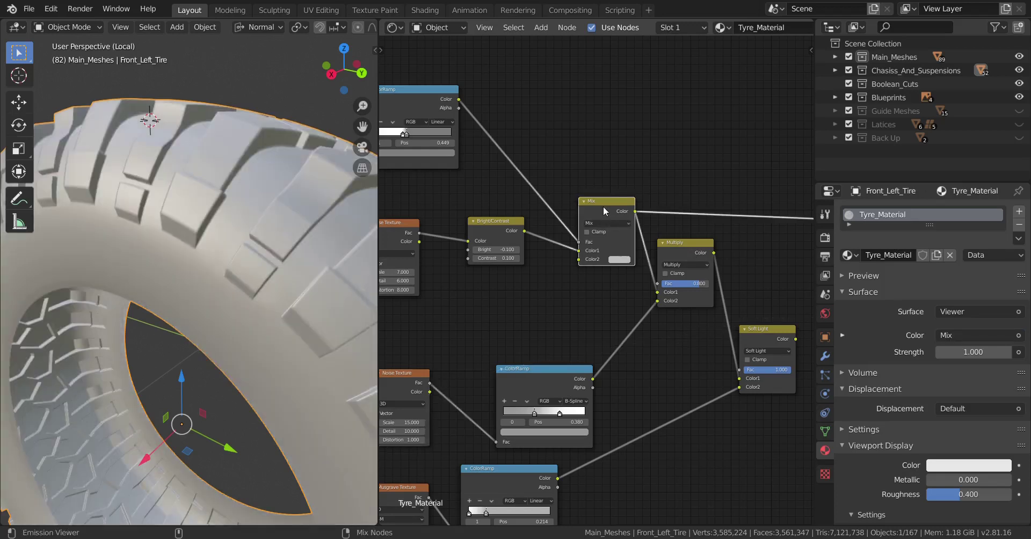
middle_drag(182, 325, 227, 297)
middle_drag(580, 298, 714, 343)
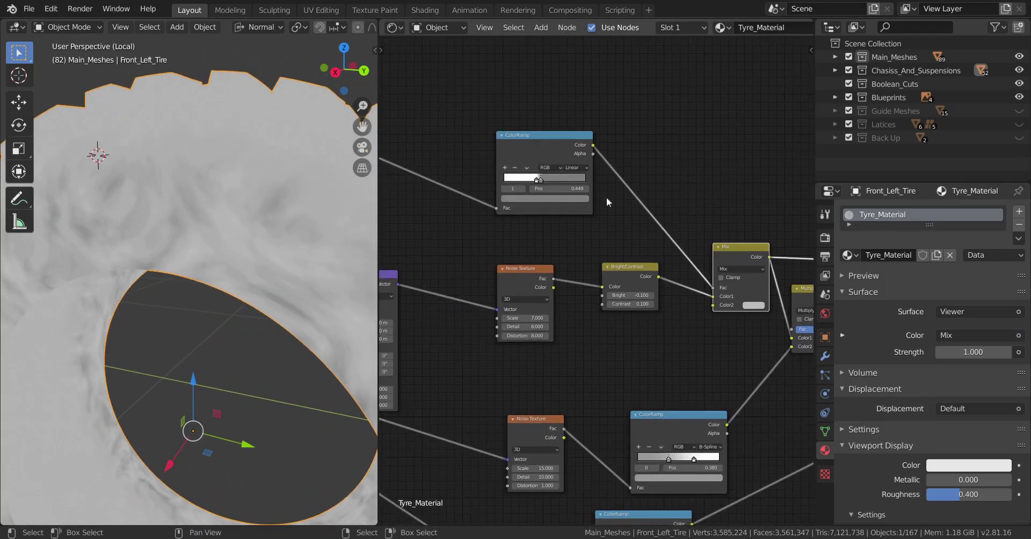
middle_drag(689, 313, 622, 311)
scroll(622, 311, up, 1)
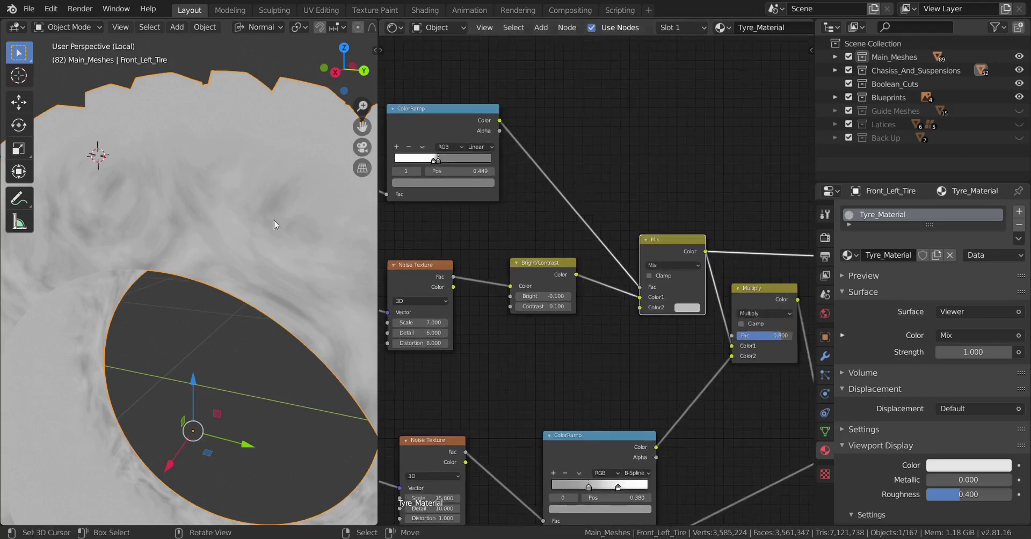
middle_drag(274, 220, 254, 208)
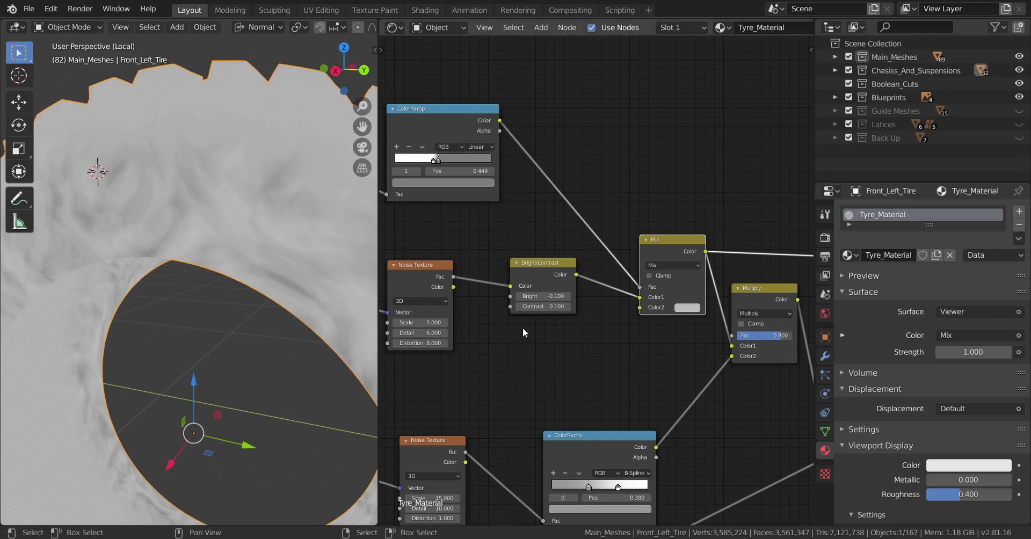
Step: Preview the Bright/Contrast node on the tire and compare it with the Mix node's output
scroll(523, 327, up, 2)
ctrl+shift+click(611, 264)
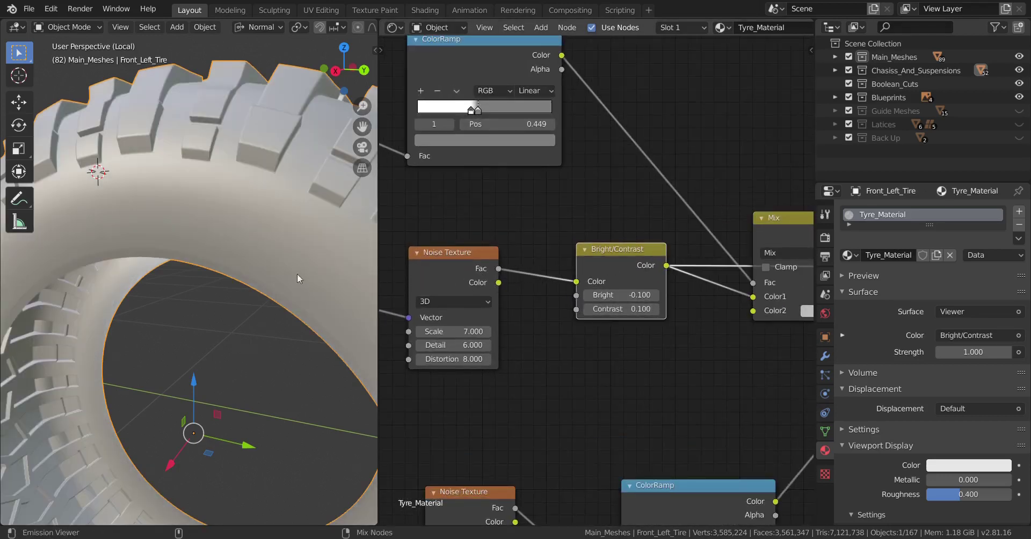
middle_drag(297, 273, 236, 291)
middle_drag(654, 307, 514, 334)
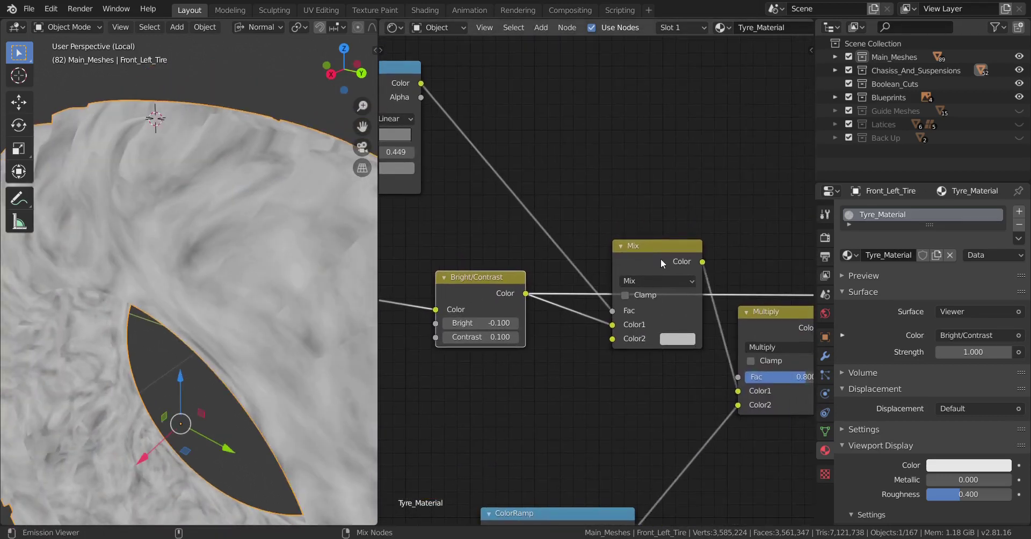
ctrl+shift+click(660, 263)
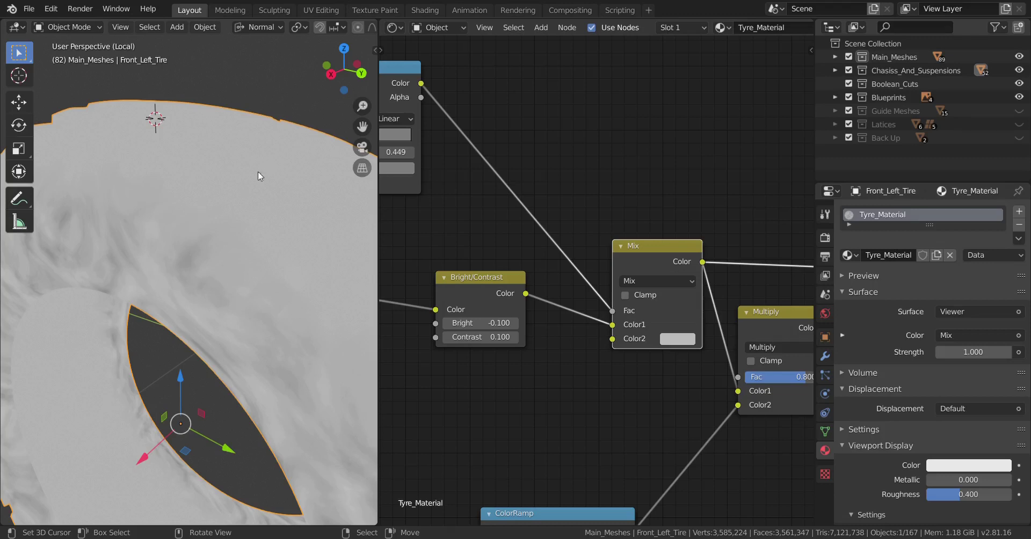
middle_drag(777, 431, 732, 426)
scroll(732, 425, down, 4)
middle_drag(678, 462, 703, 352)
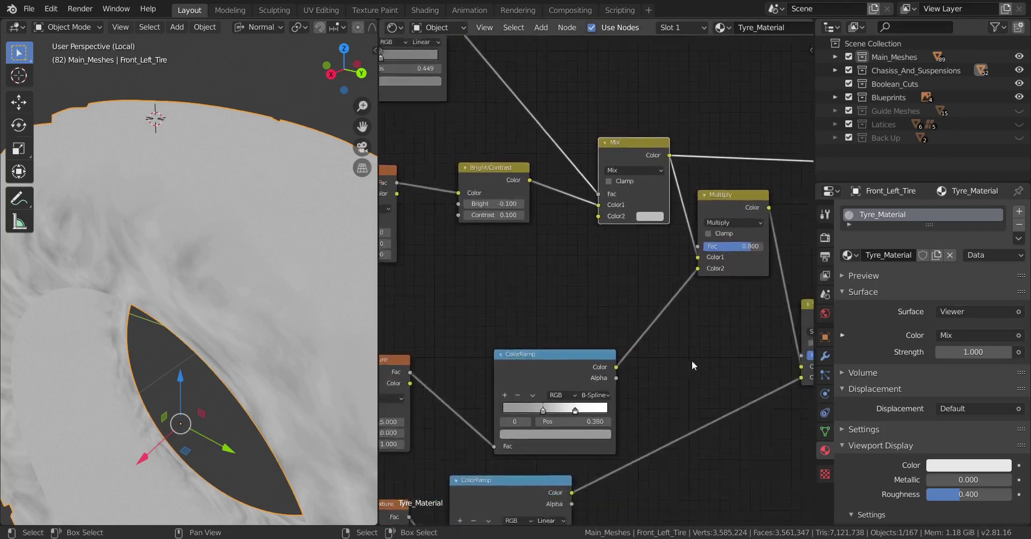
Step: Preview the Multiply node on the tire and trace the two noise branches feeding it
scroll(703, 352, up, 1)
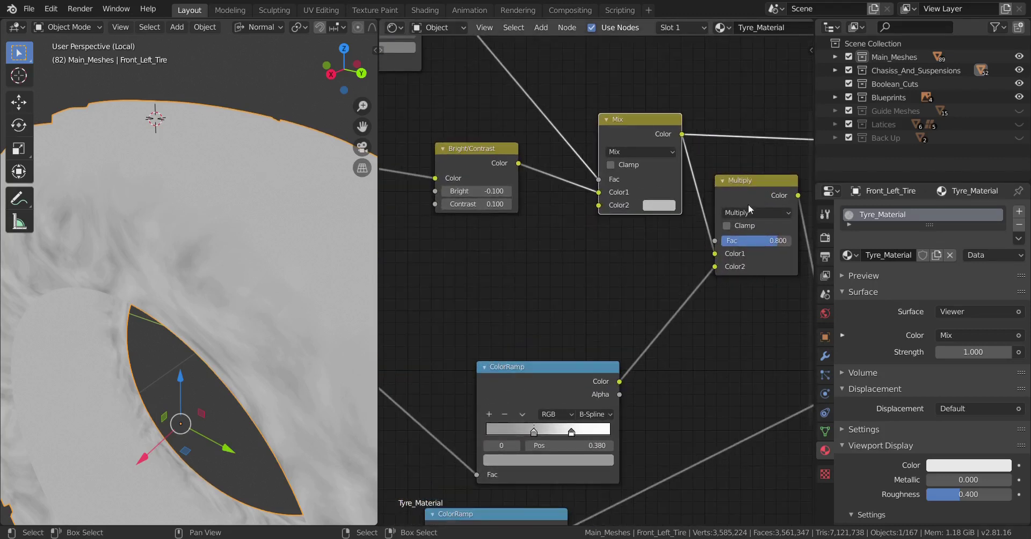
scroll(747, 210, down, 3)
middle_drag(701, 295, 662, 305)
scroll(661, 305, up, 1)
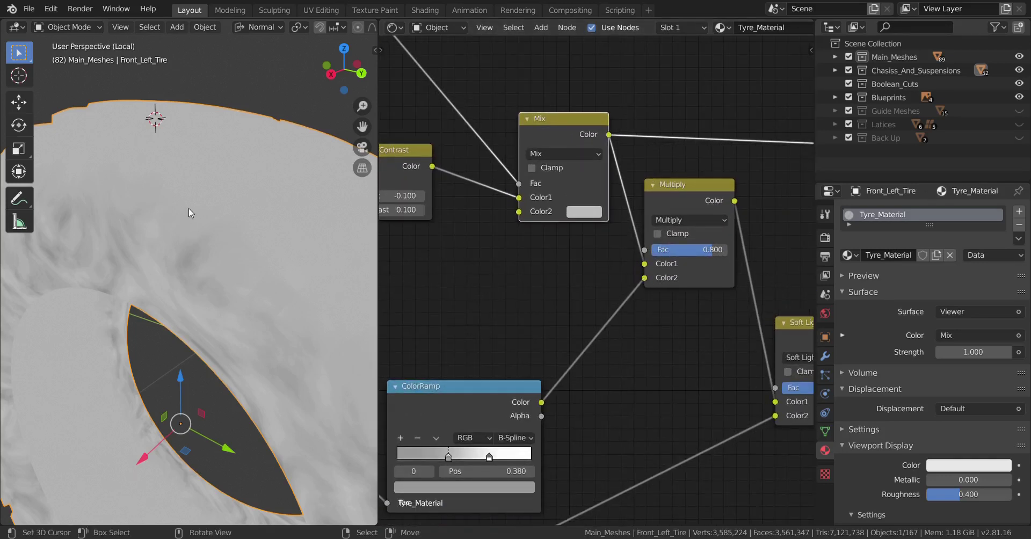
ctrl+shift+click(688, 189)
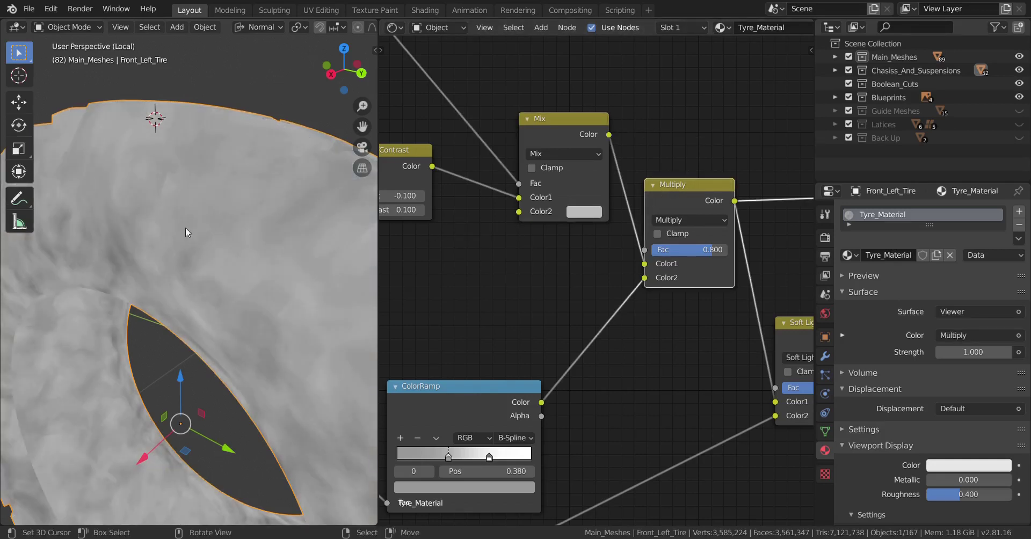
middle_drag(638, 340, 805, 269)
scroll(572, 313, down, 2)
middle_drag(573, 313, 594, 302)
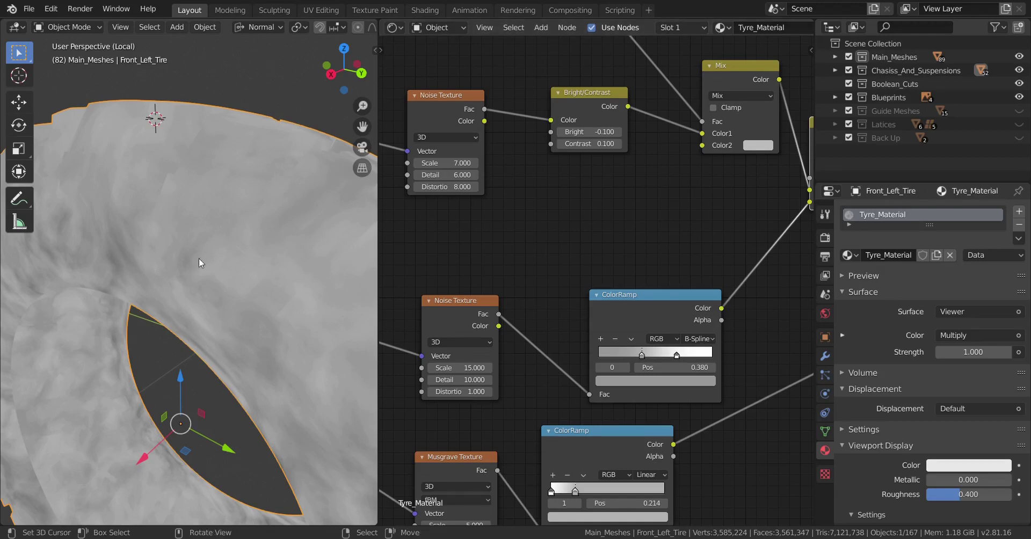
Step: Examine the Multiply result on the whole tire from several angles and look over the full node tree
middle_drag(287, 214, 253, 334)
scroll(697, 391, down, 5)
middle_drag(714, 395, 493, 391)
scroll(499, 349, down, 3)
middle_drag(500, 327, 568, 341)
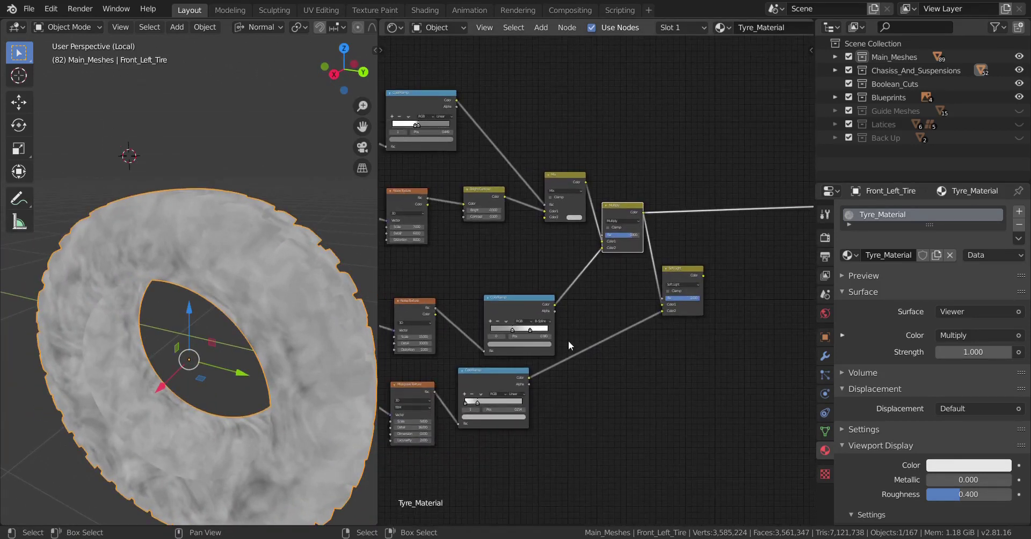
scroll(571, 336, down, 1)
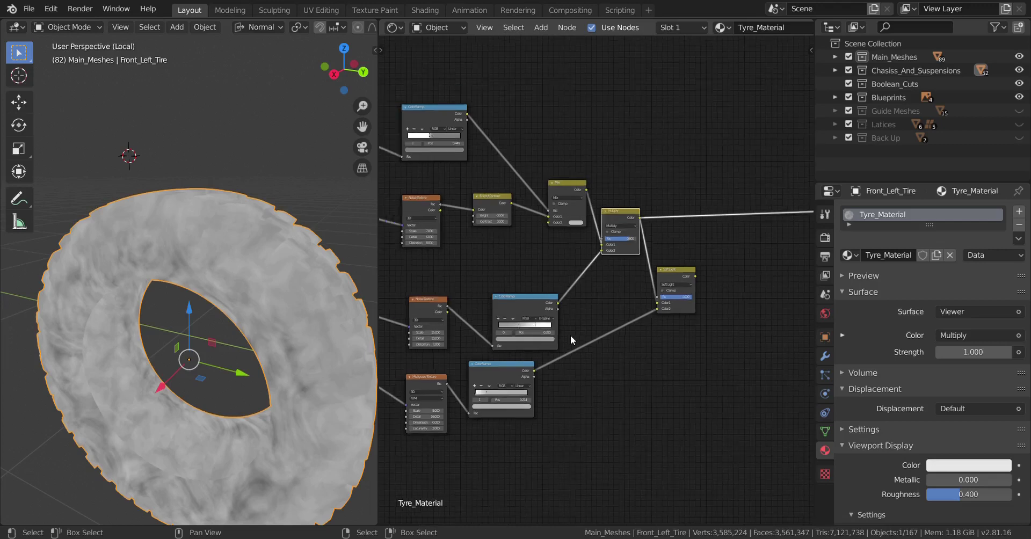
middle_drag(571, 337, 630, 371)
scroll(633, 340, down, 4)
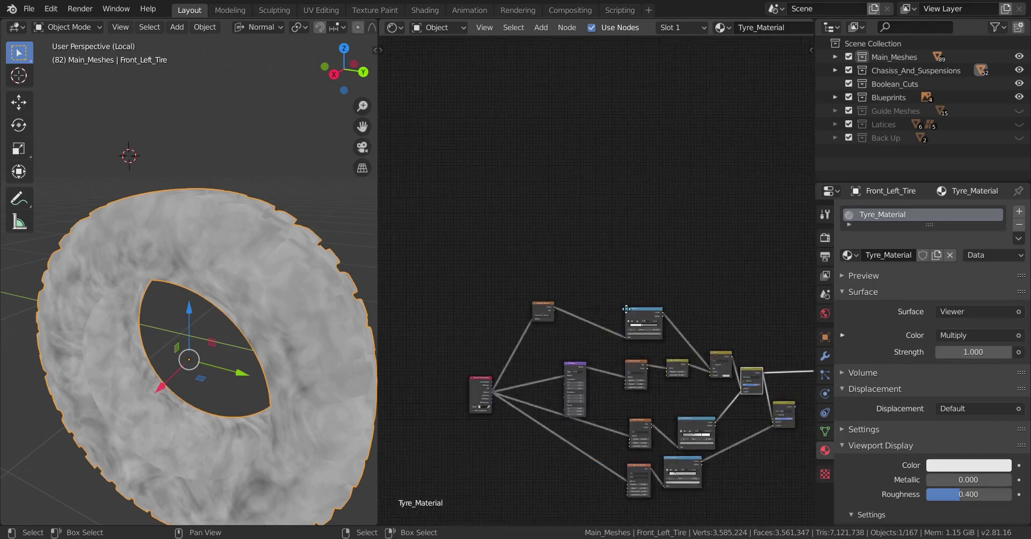
scroll(622, 304, up, 3)
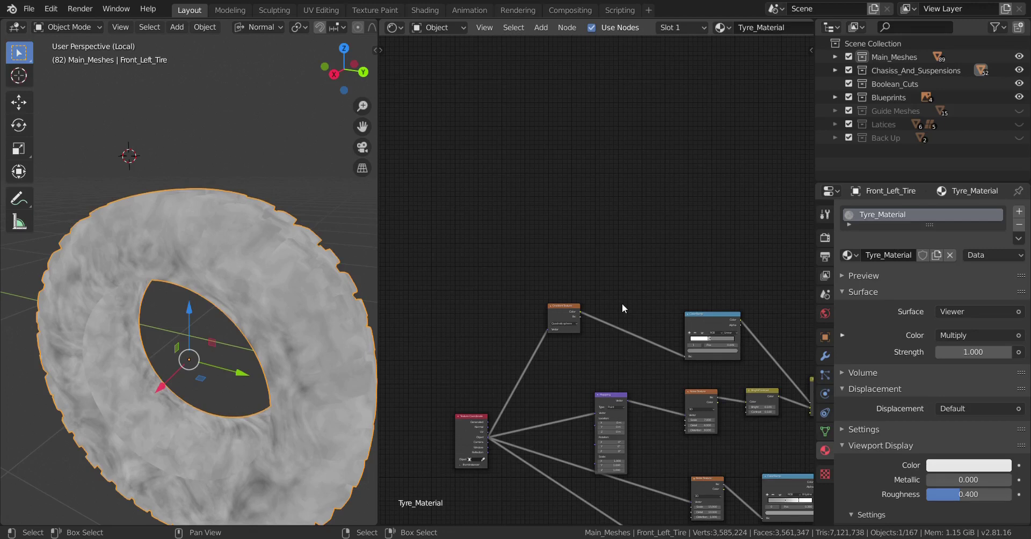
middle_drag(188, 300, 244, 240)
scroll(252, 304, up, 2)
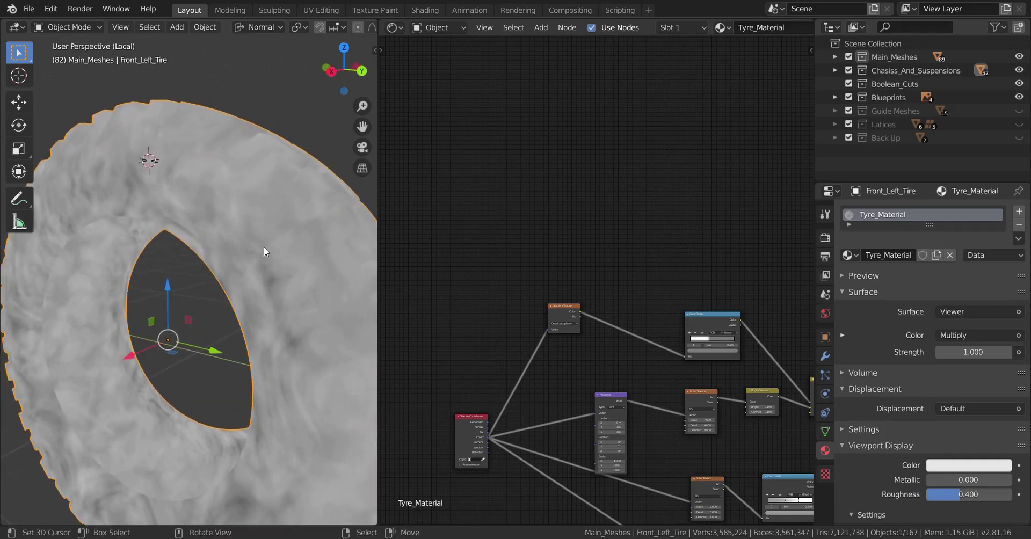
middle_drag(267, 281, 238, 292)
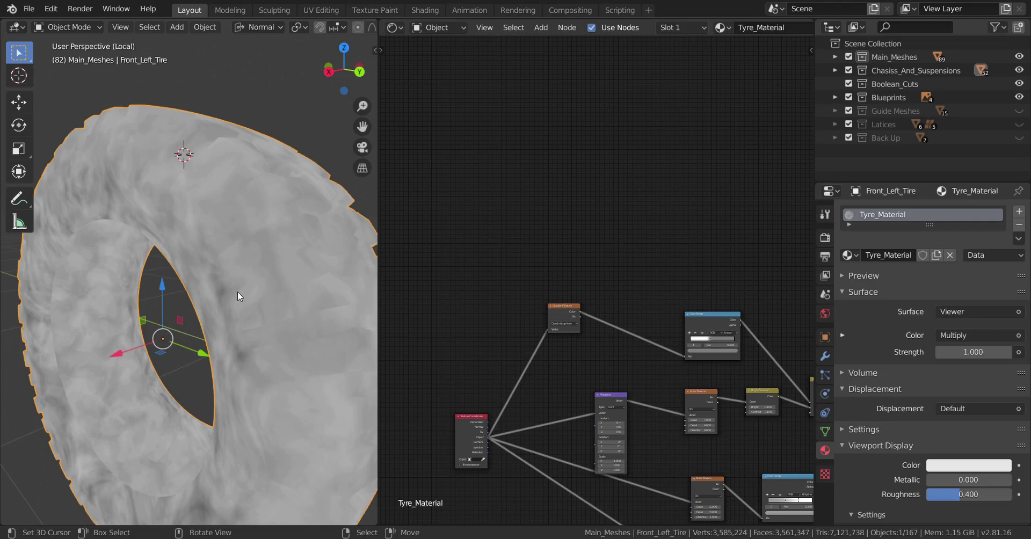
Step: Add a new ColorRamp node in the empty area above the ColorRamp driven by the Gradient Texture
scroll(594, 350, down, 5)
middle_drag(569, 334, 555, 257)
middle_drag(654, 298, 616, 374)
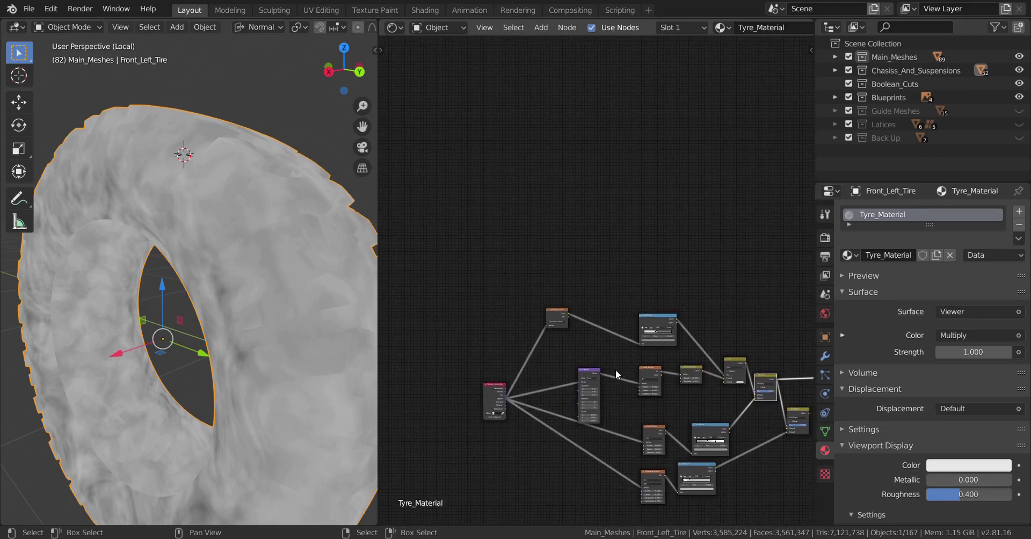
scroll(616, 374, up, 3)
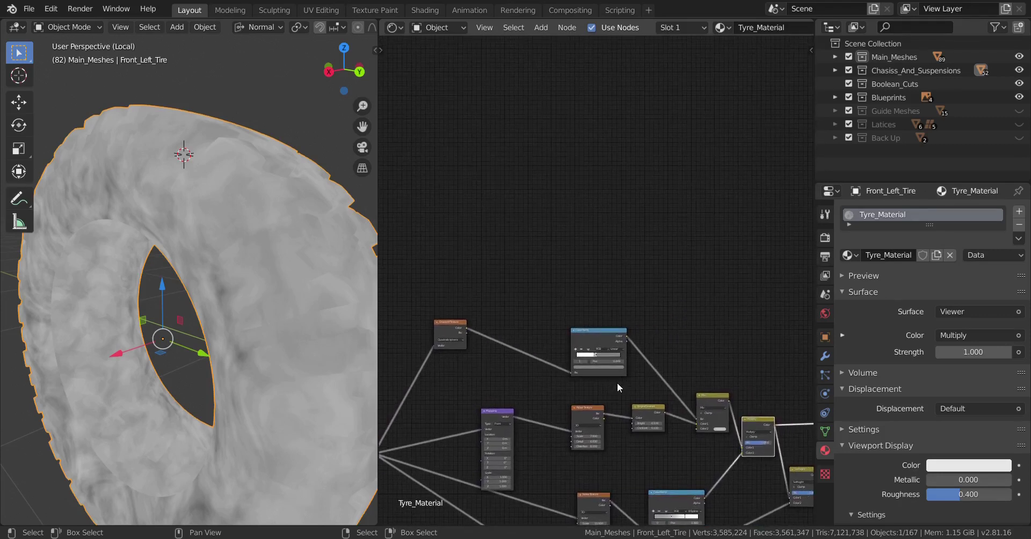
middle_drag(598, 310, 627, 339)
key(shift+a)
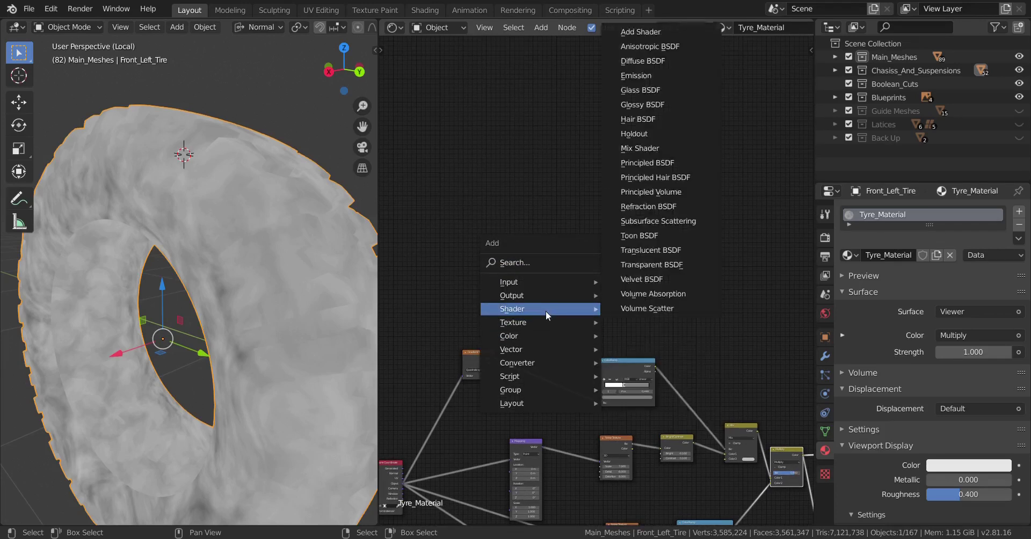
mouse_move(539, 347)
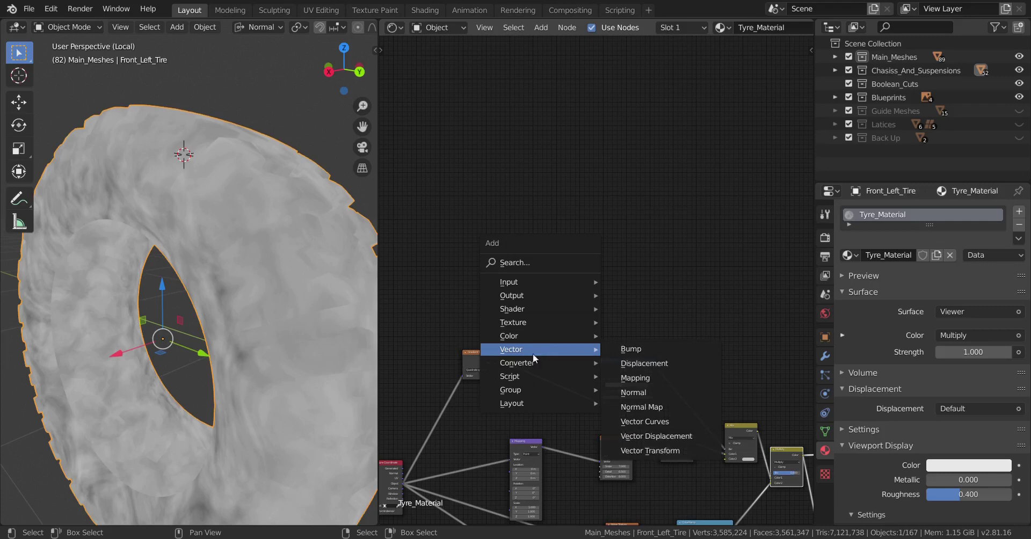
mouse_move(517, 362)
click(639, 198)
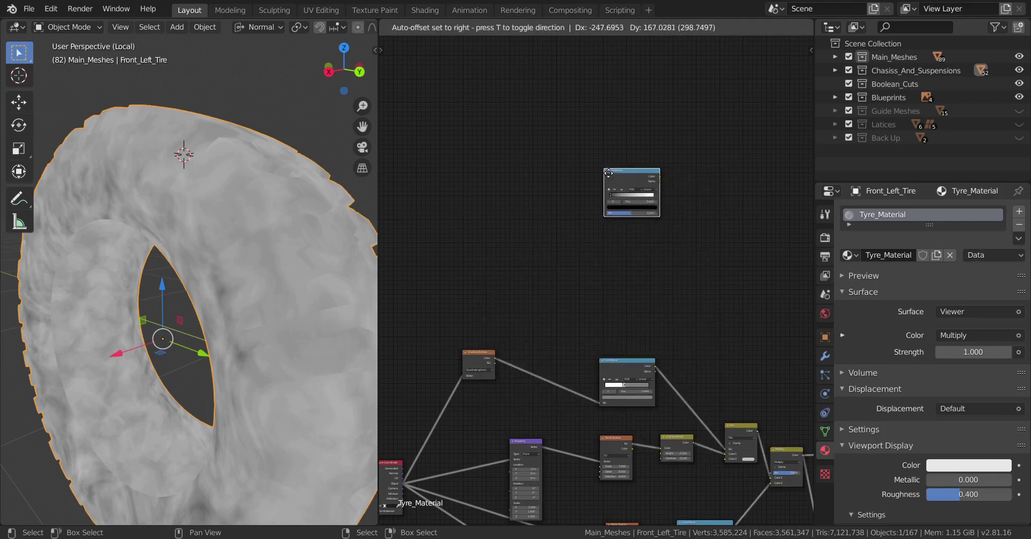
click(603, 181)
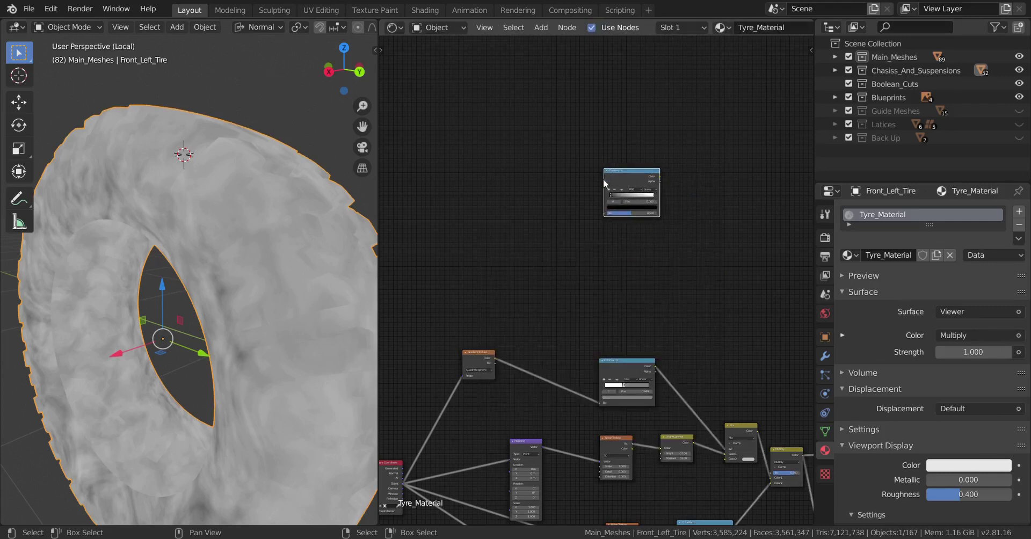
Step: Reverse the new ColorRamp to run white to black, with the black stop at 0.420 and the white stop just before it
scroll(666, 224, up, 5)
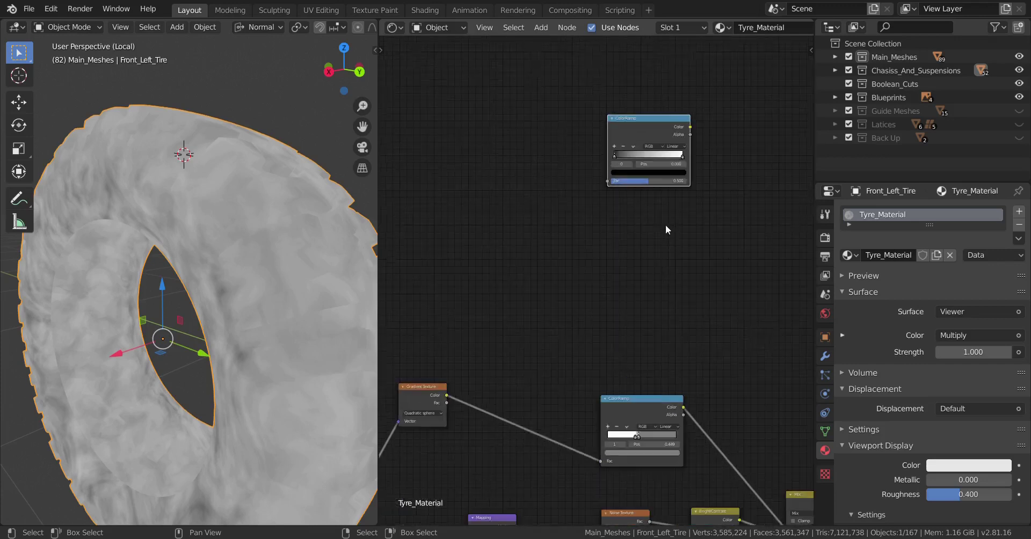
middle_drag(646, 241, 567, 454)
scroll(578, 440, up, 7)
scroll(625, 339, up, 2)
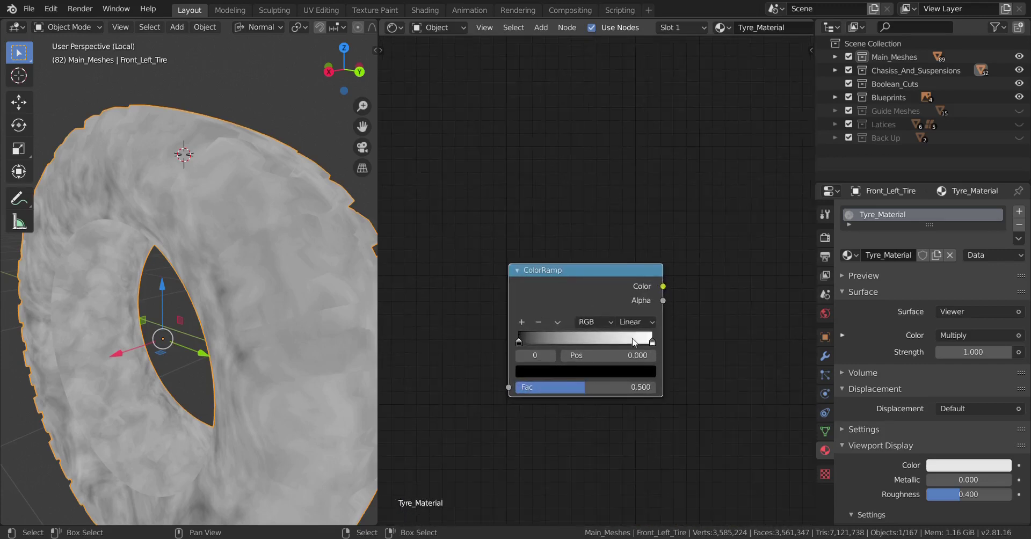
drag(510, 347, 591, 346)
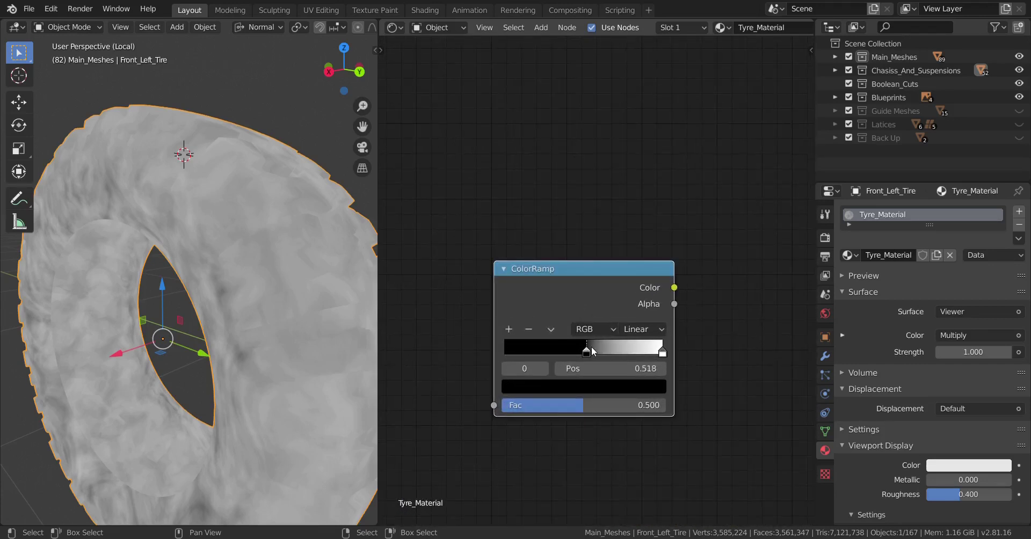
click(663, 351)
drag(663, 352, 555, 352)
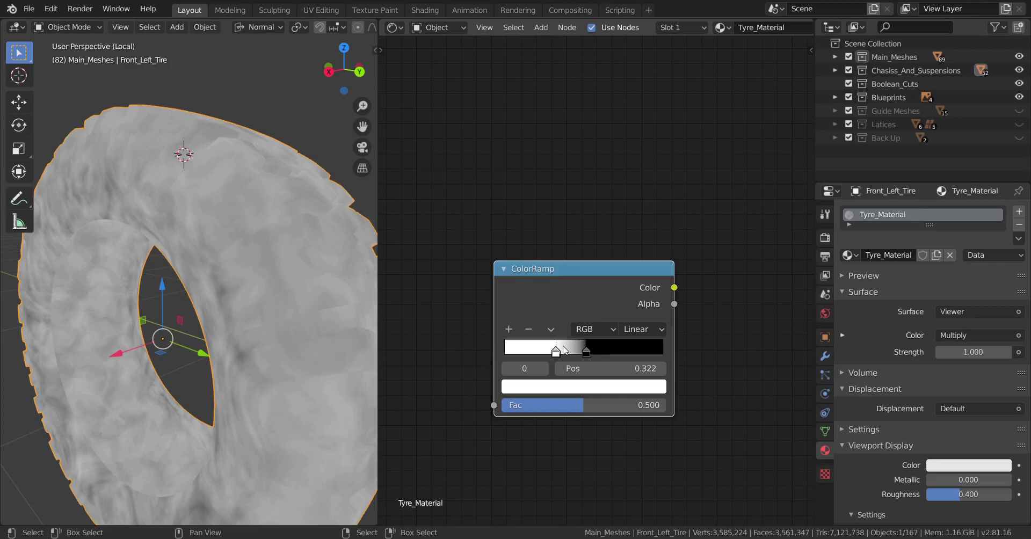
drag(555, 352, 568, 353)
click(585, 353)
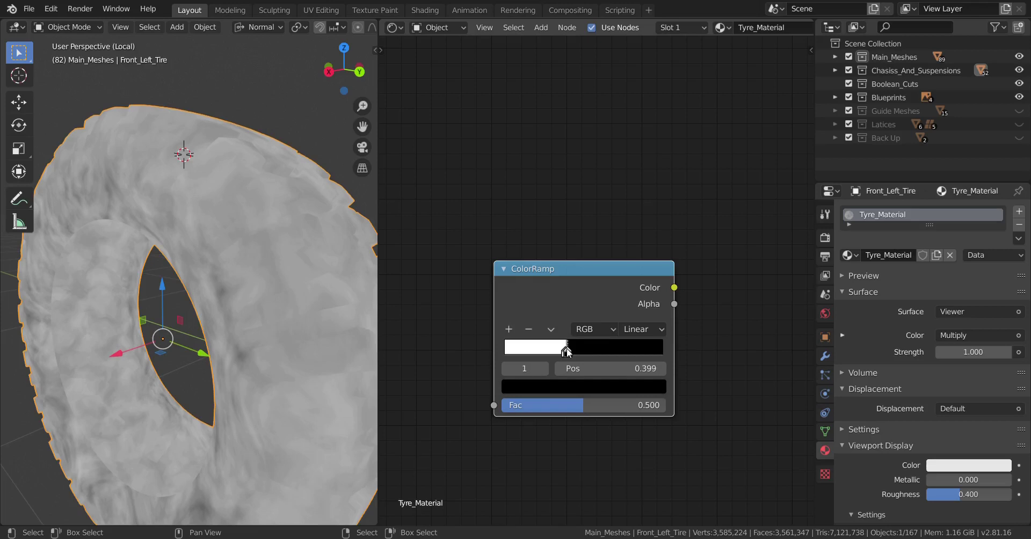
drag(568, 353, 572, 351)
Step: Connect the Gradient Texture's Color output to the Fac input of the new ColorRamp
scroll(644, 365, down, 2)
middle_drag(662, 377, 723, 333)
scroll(722, 333, down, 2)
middle_drag(521, 364, 632, 311)
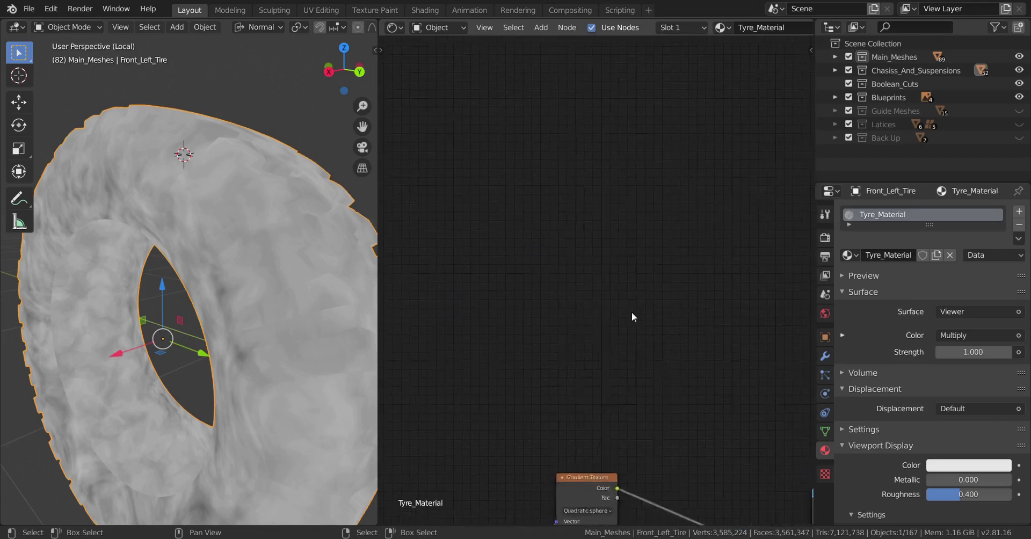
scroll(631, 311, down, 5)
middle_drag(586, 389, 551, 353)
scroll(567, 415, up, 5)
middle_drag(618, 391, 586, 394)
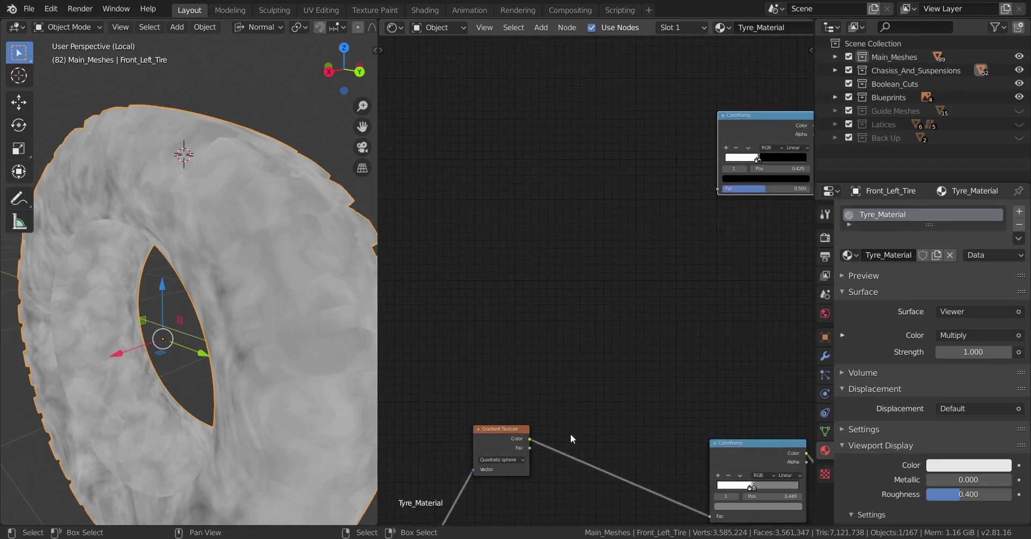
drag(530, 439, 718, 187)
Step: Preview the new black-and-white ColorRamp on its own and examine its mask on the tire
middle_drag(694, 266, 516, 374)
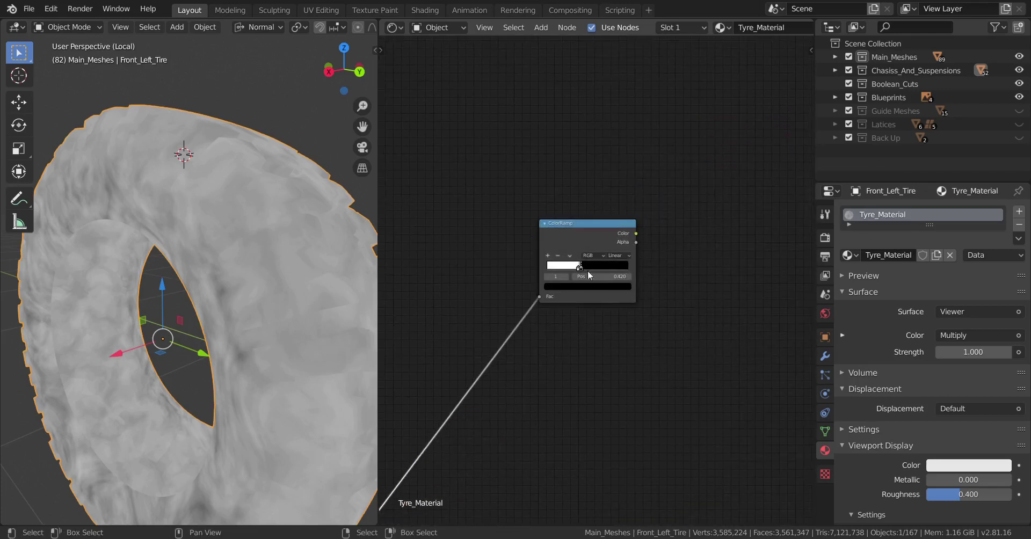
ctrl+shift+click(590, 230)
middle_drag(245, 320, 267, 216)
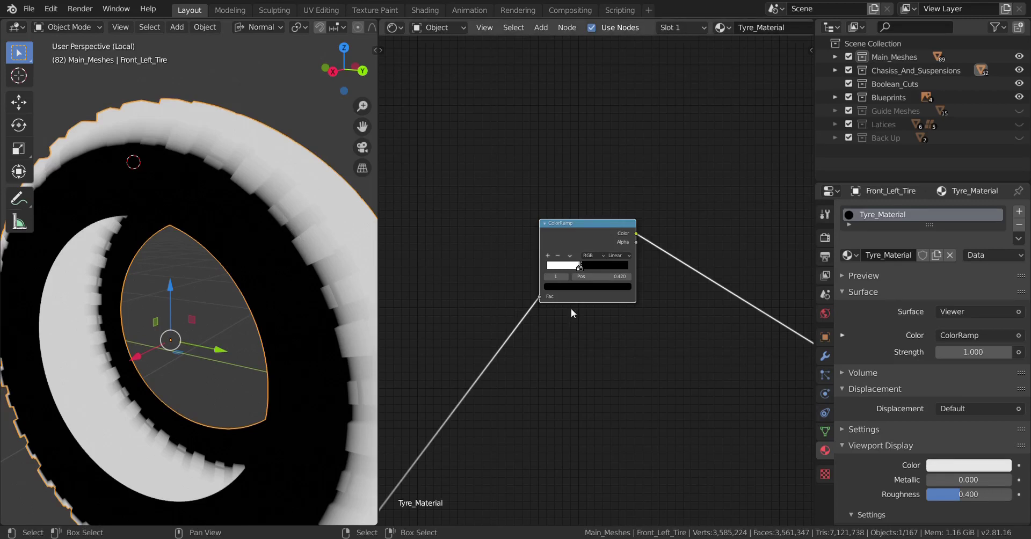
Step: Examine the previewed black-and-white mask across the tire's sidewall and tread from several angles
scroll(299, 302, down, 6)
middle_drag(578, 314, 536, 306)
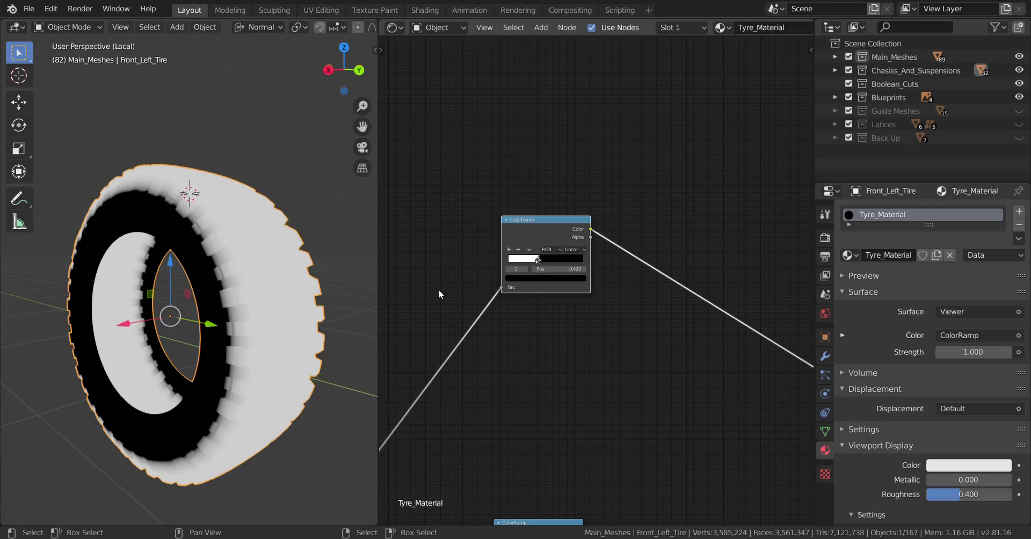
middle_drag(438, 289, 474, 283)
scroll(283, 312, up, 3)
middle_drag(222, 326, 271, 307)
scroll(545, 299, down, 2)
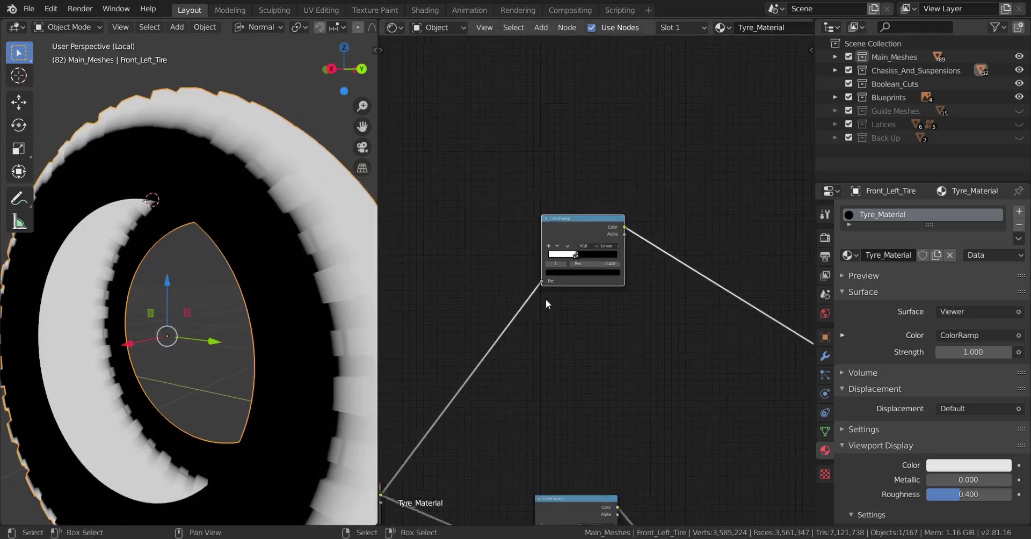
Step: Add a MixRGB node beside the new ColorRamp and connect the ramp's Color output to its Fac input
middle_drag(588, 301, 561, 318)
scroll(504, 303, up, 4)
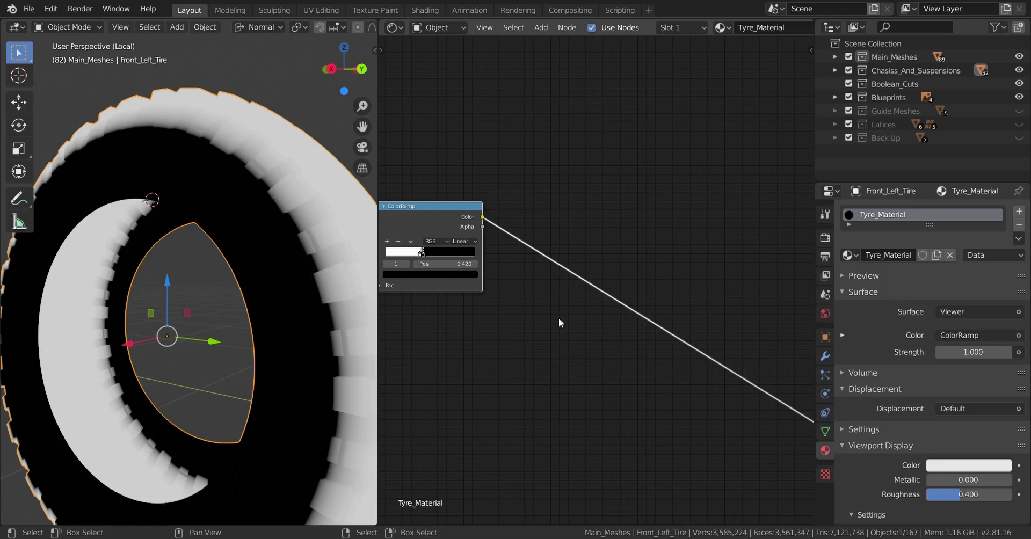
scroll(604, 302, down, 2)
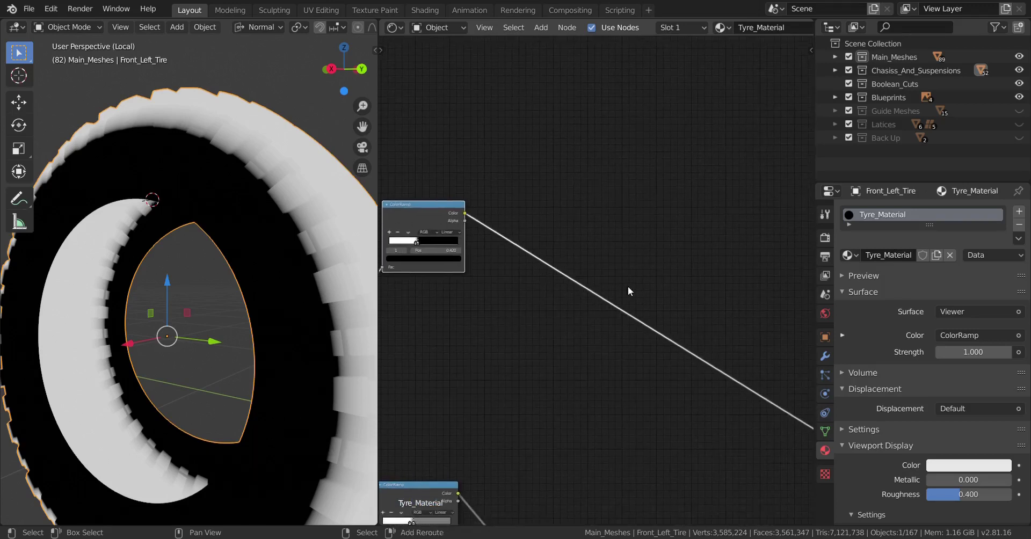
key(shift+a)
mouse_move(607, 257)
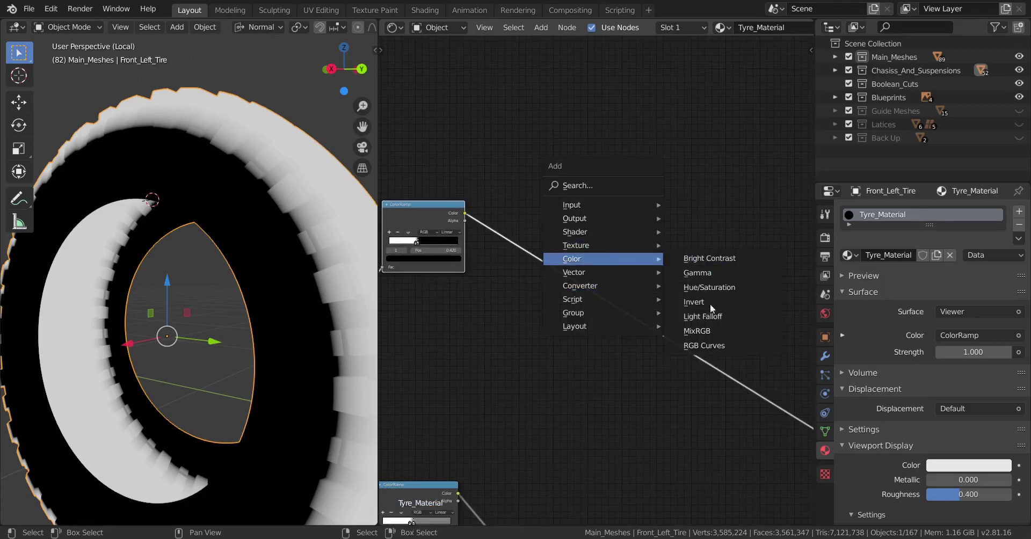
click(710, 332)
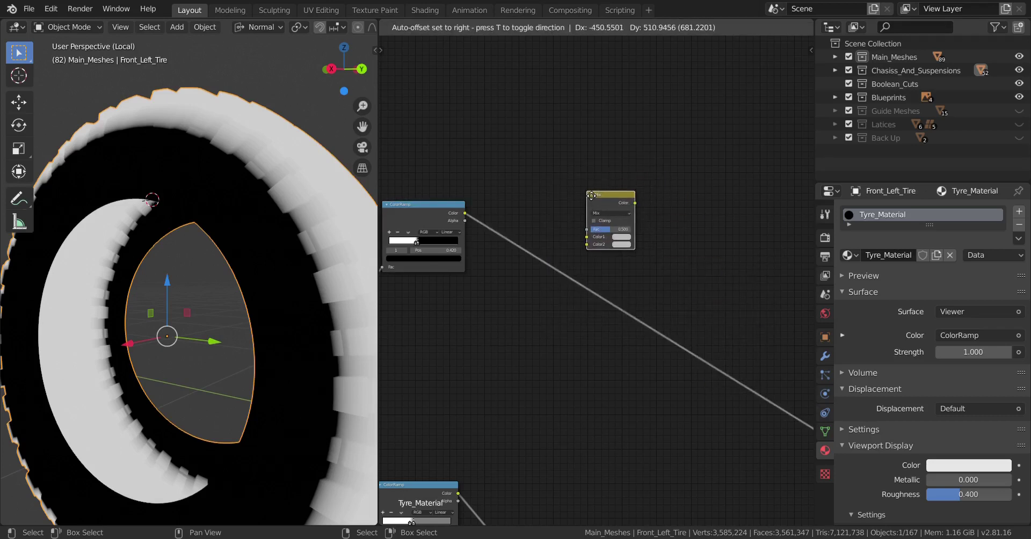
click(591, 195)
scroll(590, 215, up, 1)
drag(414, 232, 573, 253)
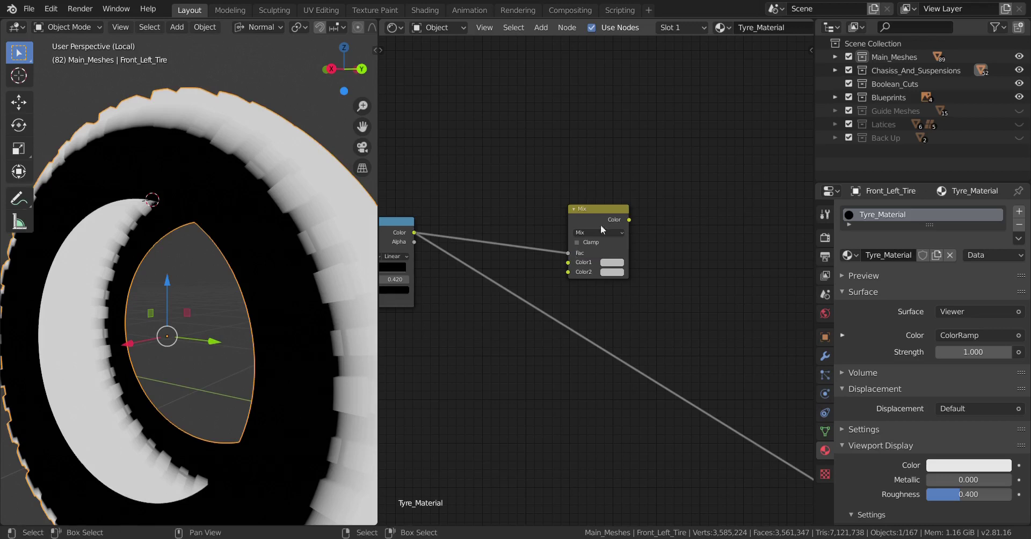
drag(603, 218, 592, 230)
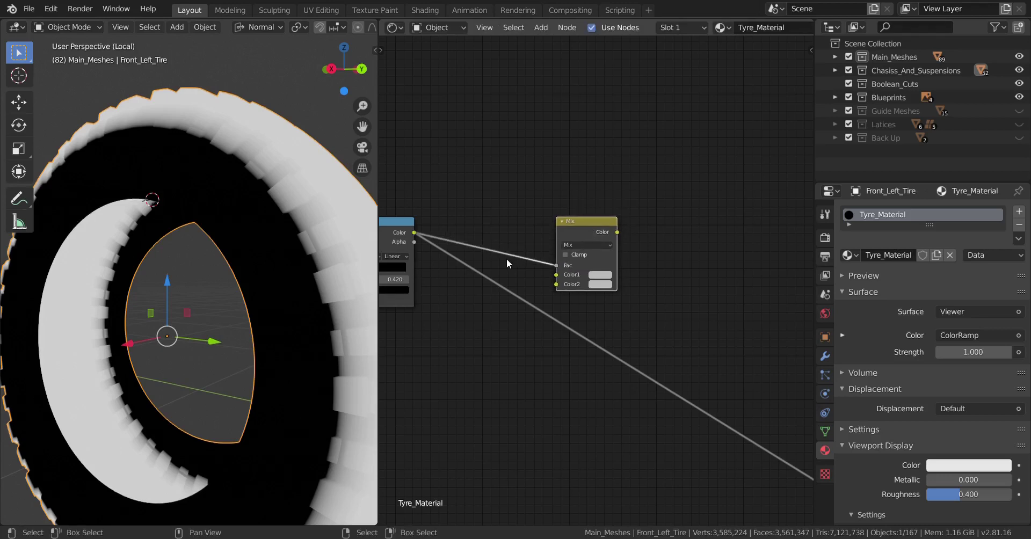
Step: Adjust the new ColorRamp's stops, with white at 0.304 and black at 0.373, to limit the mask to the tread blocks
middle_drag(506, 311, 629, 330)
scroll(629, 330, up, 8)
middle_drag(505, 318, 598, 314)
scroll(598, 314, up, 5)
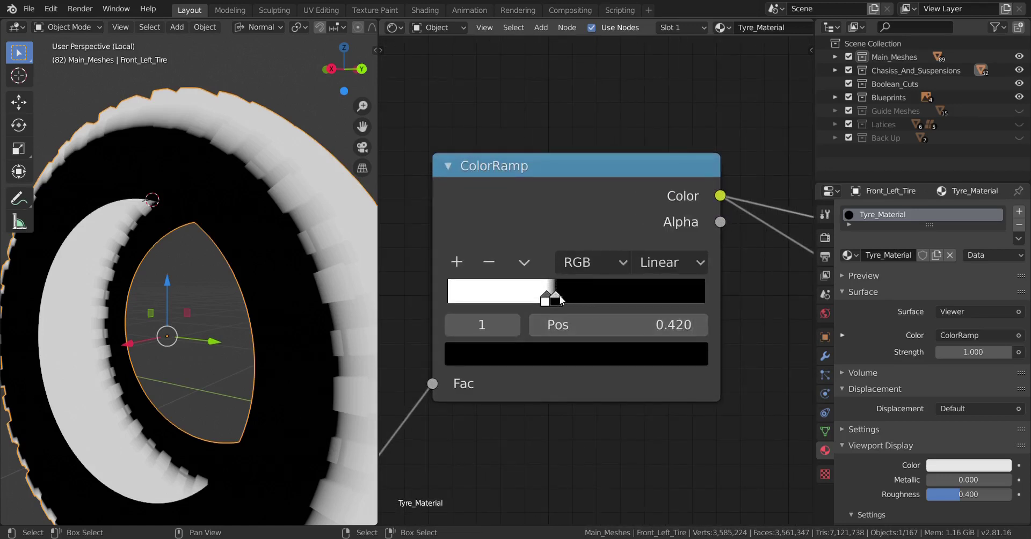
mouse_move(555, 294)
mouse_down()
mouse_move(551, 276)
mouse_move(560, 275)
mouse_move(546, 292)
mouse_move(526, 292)
mouse_up()
middle_drag(279, 285, 249, 301)
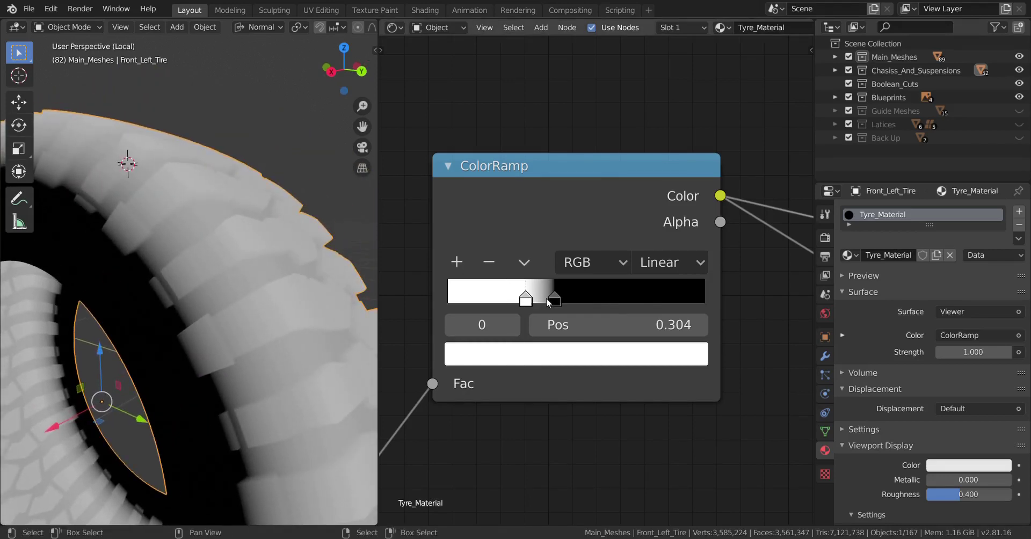
drag(550, 291, 535, 276)
middle_drag(290, 306, 247, 304)
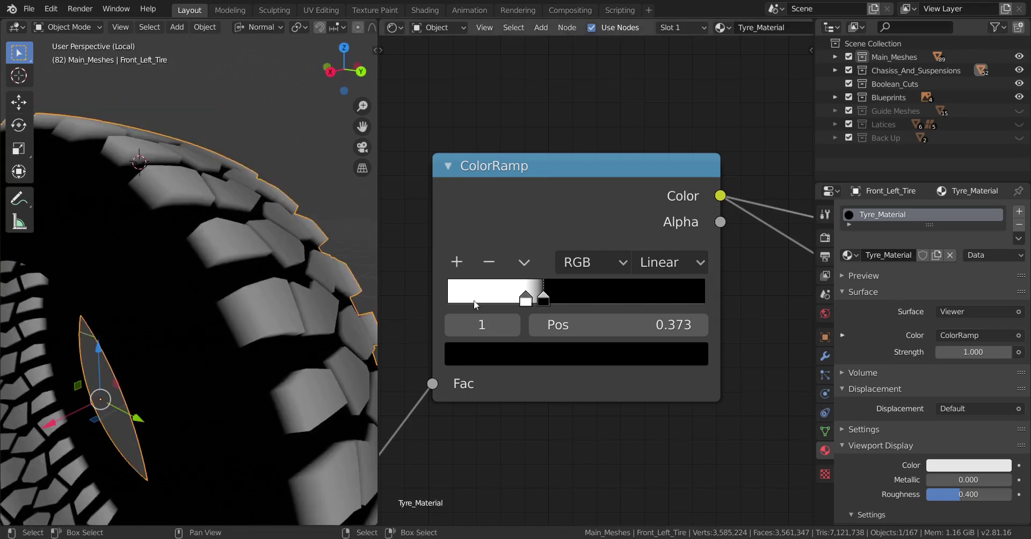
scroll(263, 302, up, 5)
shift+drag(536, 301, 543, 280)
scroll(223, 292, down, 6)
middle_drag(242, 301, 286, 302)
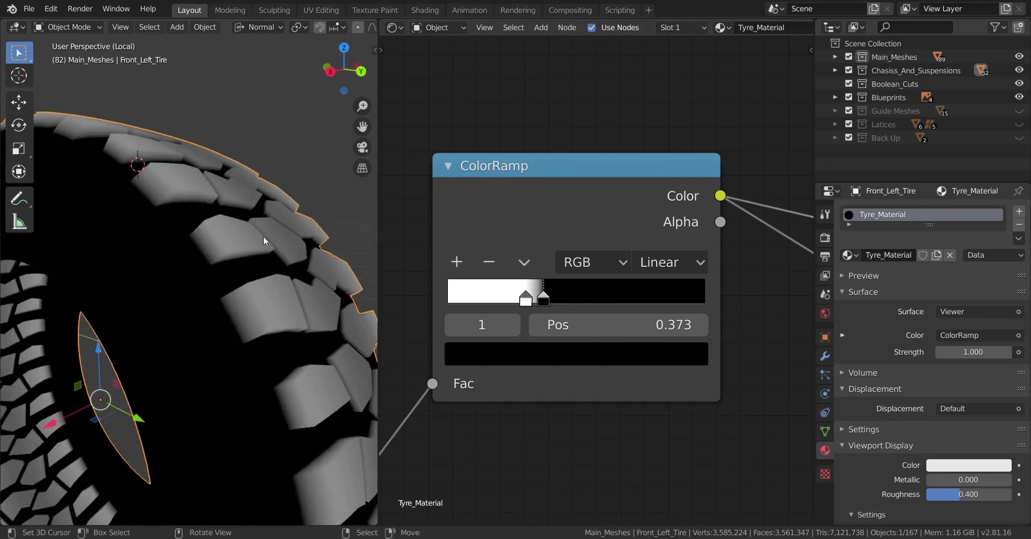
Step: Preview the new Mix node's output on the tire
scroll(603, 283, down, 6)
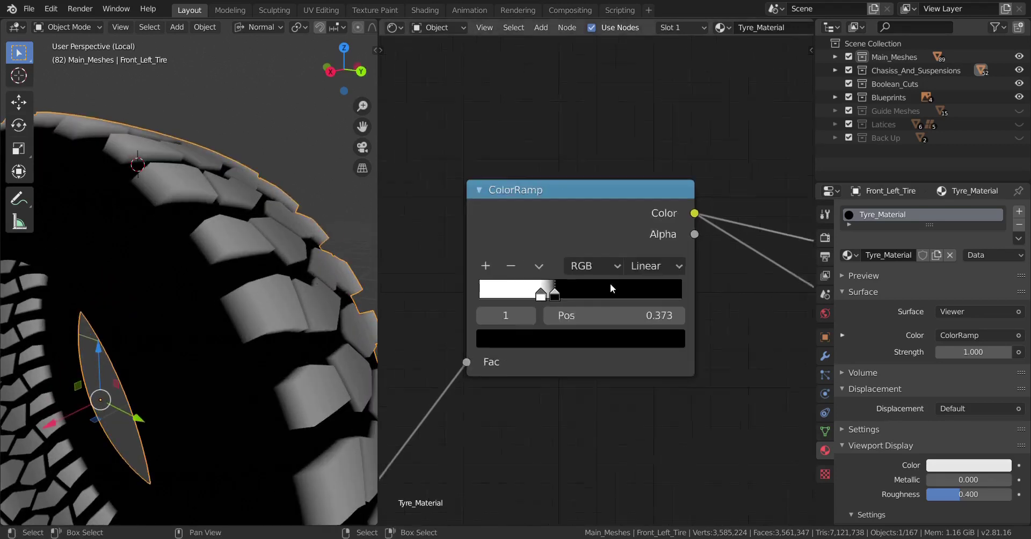
middle_drag(693, 297, 579, 299)
scroll(638, 314, down, 3)
middle_drag(640, 316, 586, 298)
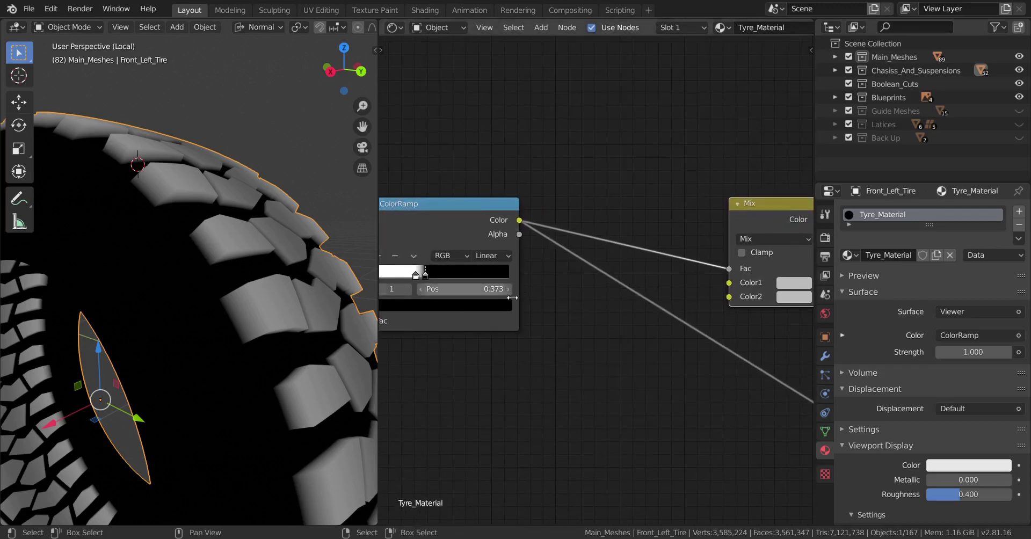
scroll(591, 290, down, 2)
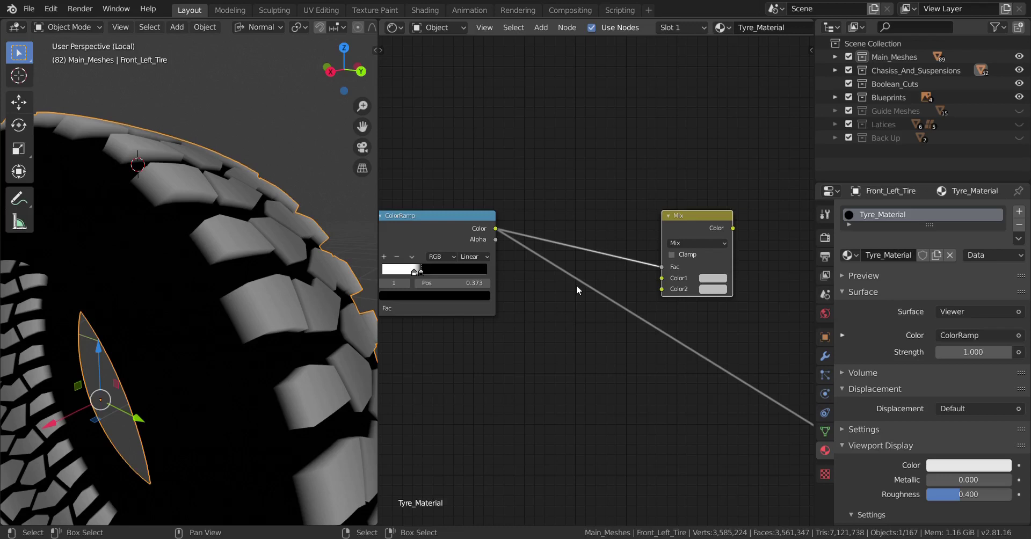
scroll(679, 290, up, 3)
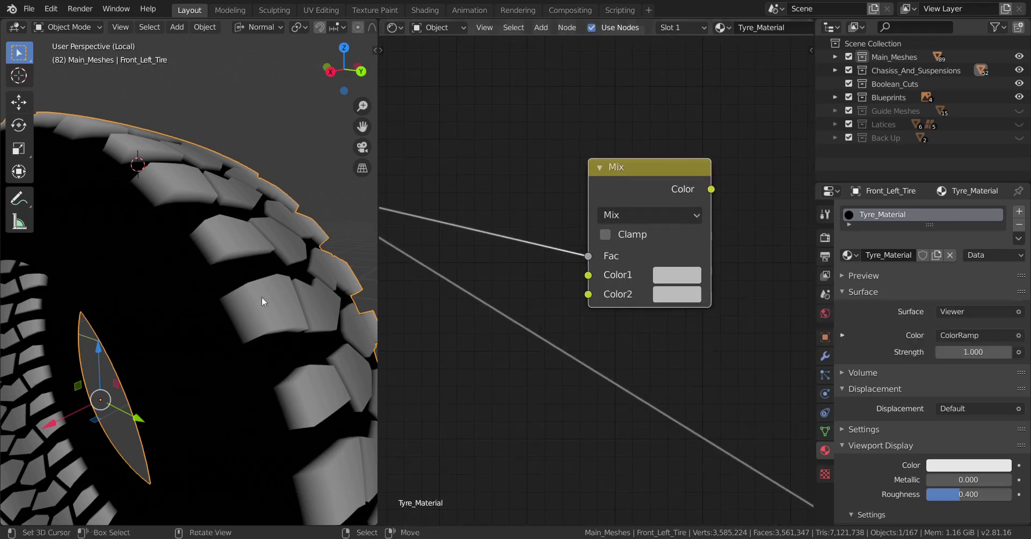
middle_drag(262, 298, 233, 291)
middle_drag(214, 248, 324, 281)
click(677, 276)
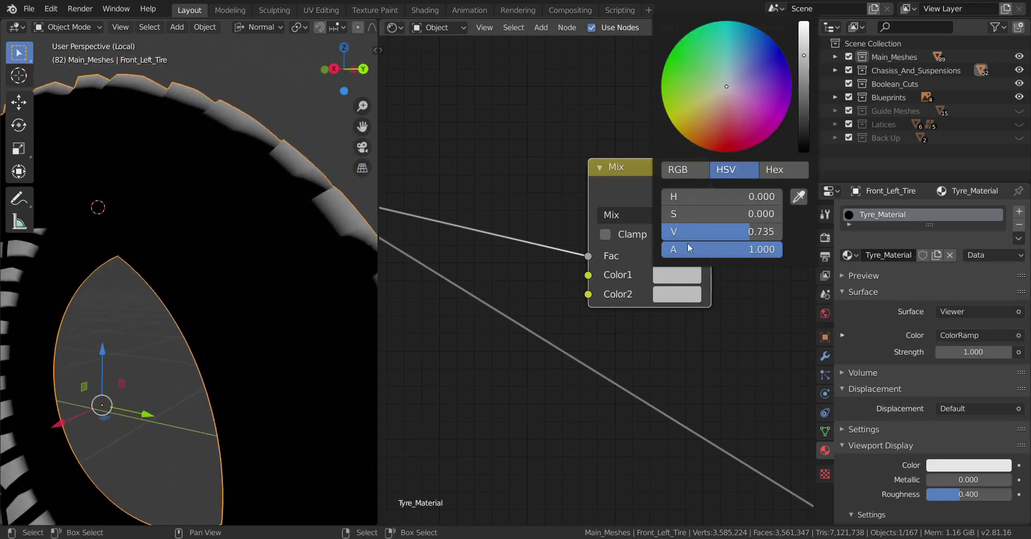
ctrl+shift+click(660, 175)
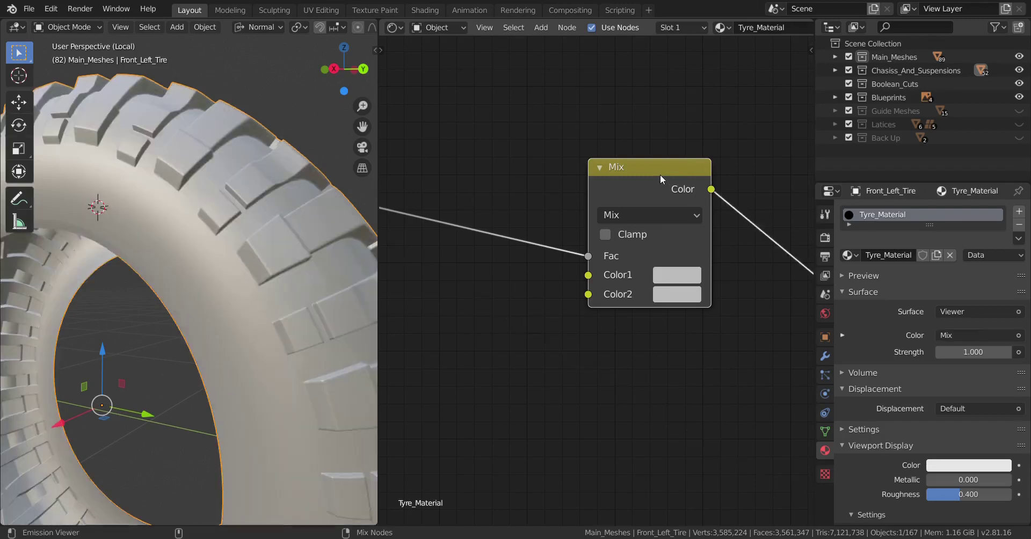
Step: Darken the new Mix node's Color1 to a dark neutral grey
click(674, 276)
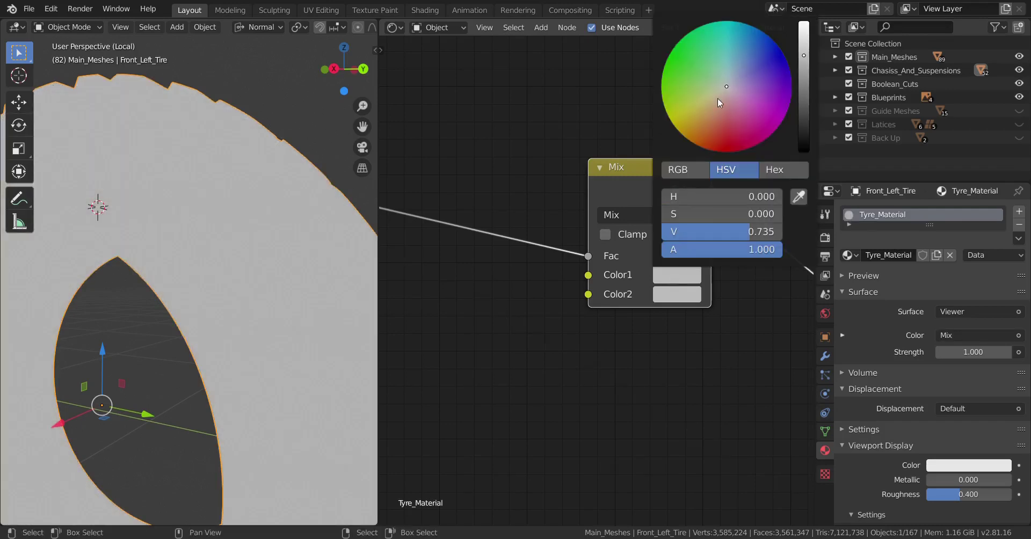
scroll(717, 98, down, 9)
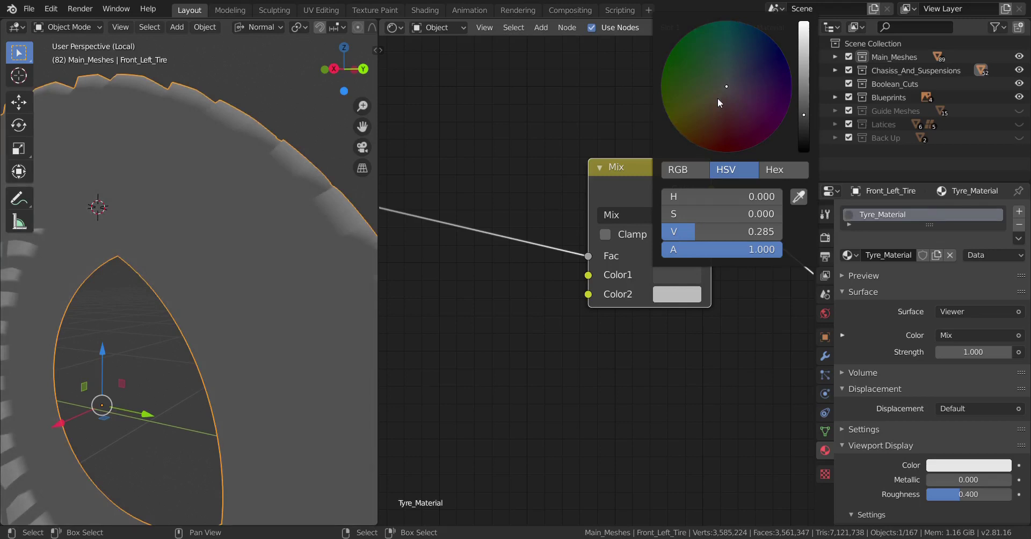
scroll(718, 98, down, 1)
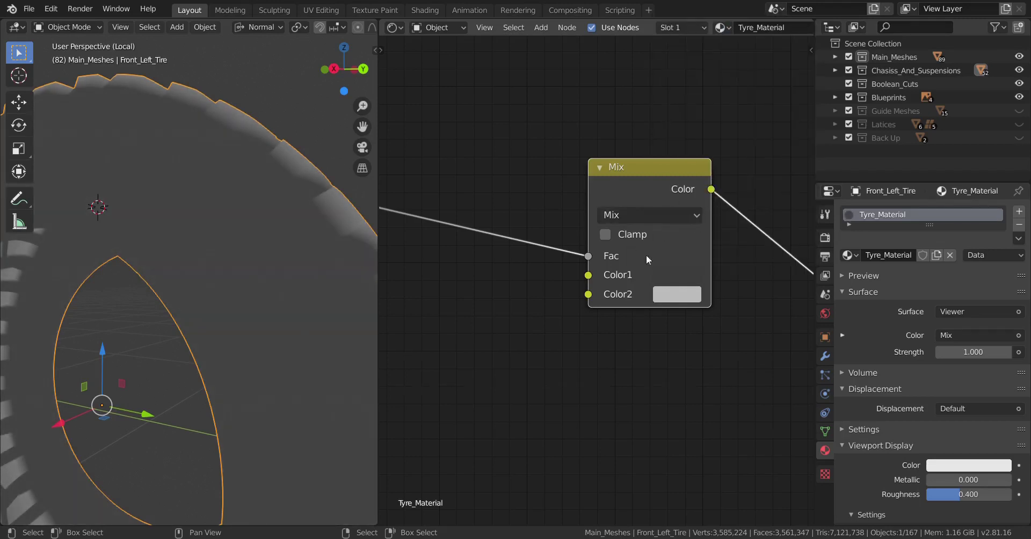
Step: Tint the Mix node's Color2 to a light brownish grey and check it on the tread blocks
click(678, 293)
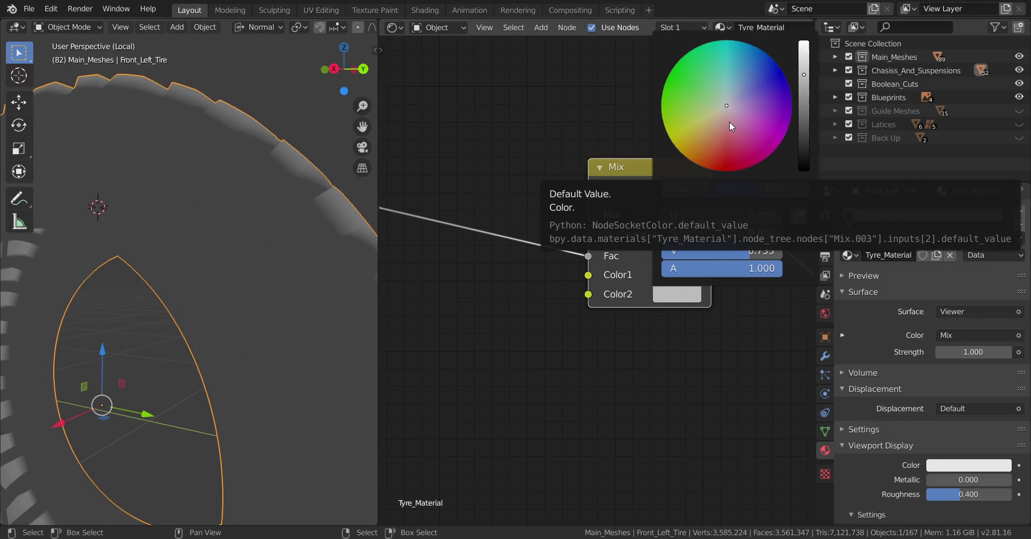
click(669, 295)
click(724, 110)
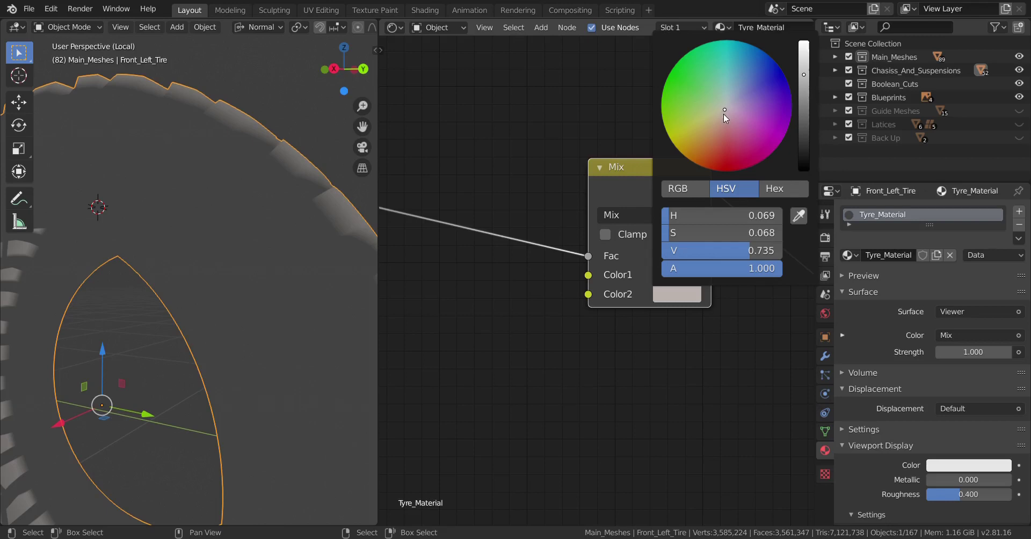
click(723, 114)
scroll(656, 265, down, 4)
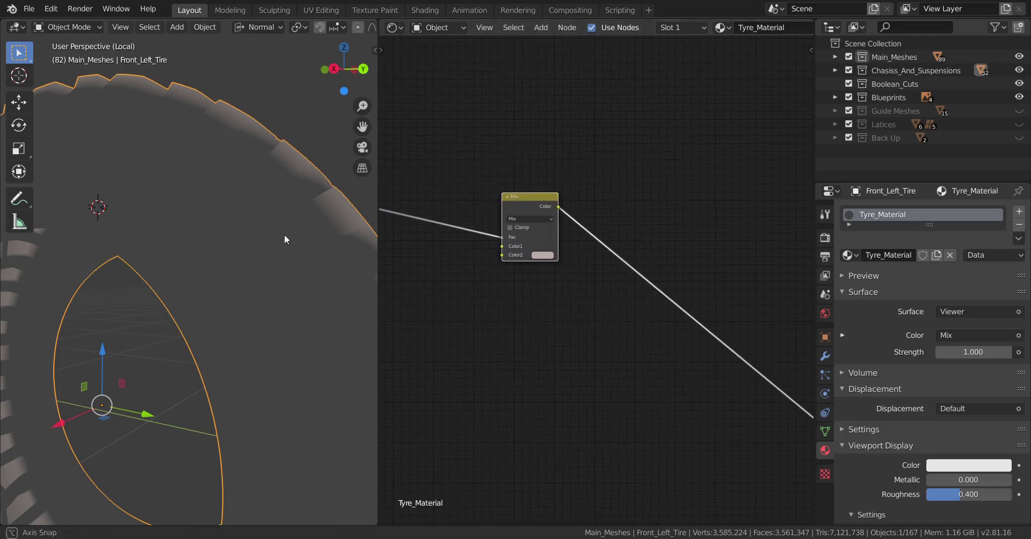
middle_drag(285, 234, 239, 231)
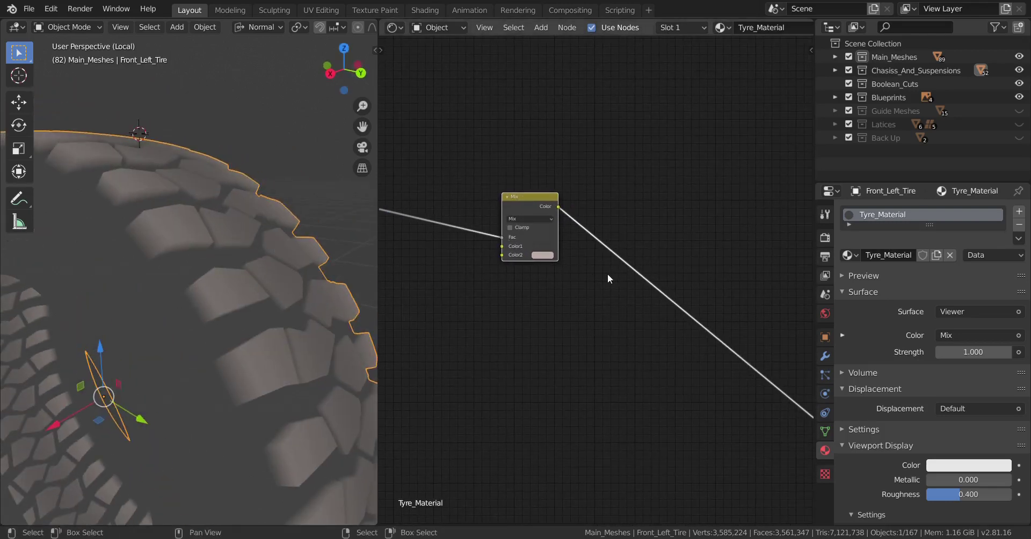
Step: Move the Mix node closer to the ColorRamp that drives it
scroll(613, 288, down, 2)
scroll(614, 287, up, 1)
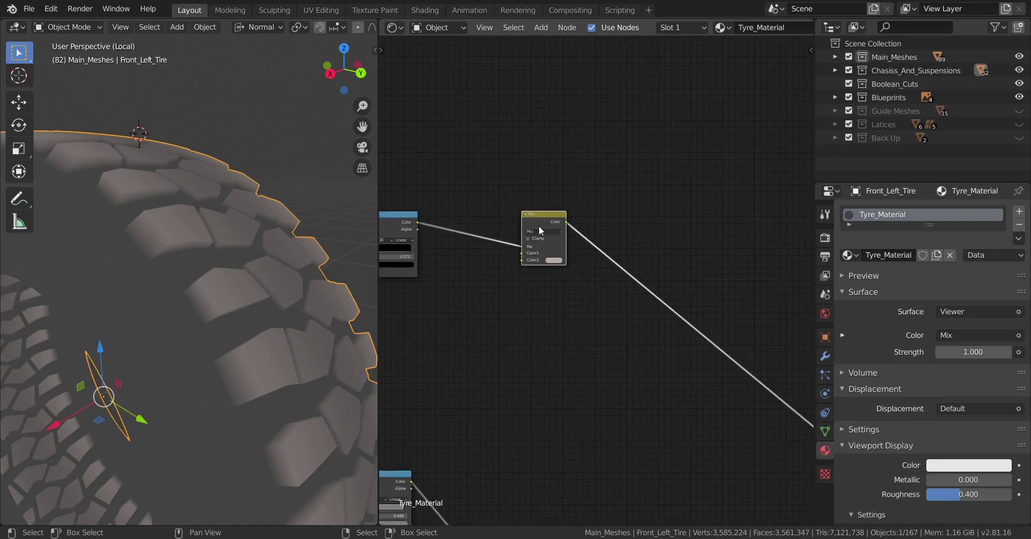
drag(539, 225, 500, 220)
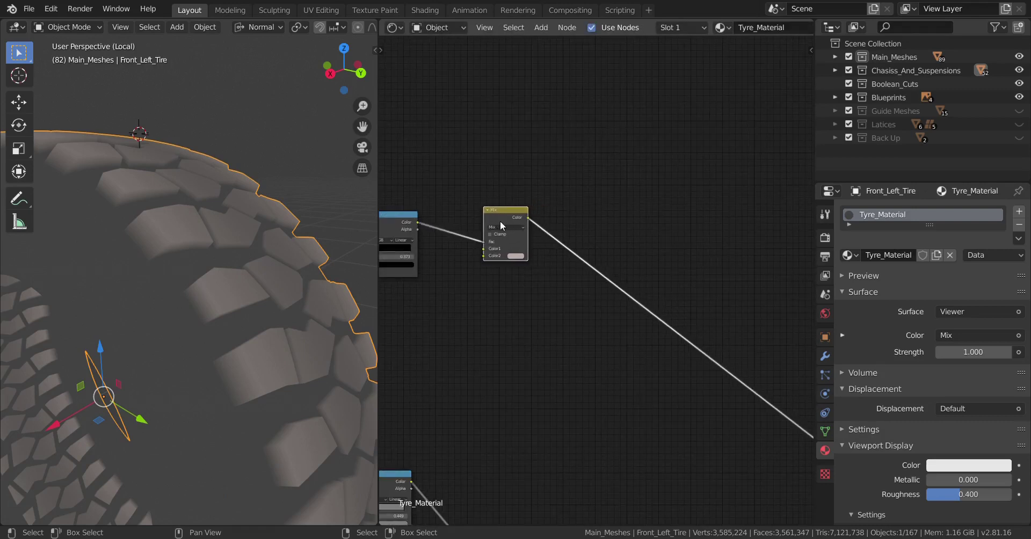
Step: Add another MixRGB node after the tinted Mix node and connect the tinted node's Color output to its Color1 input
scroll(676, 325, down, 4)
middle_drag(741, 338, 614, 285)
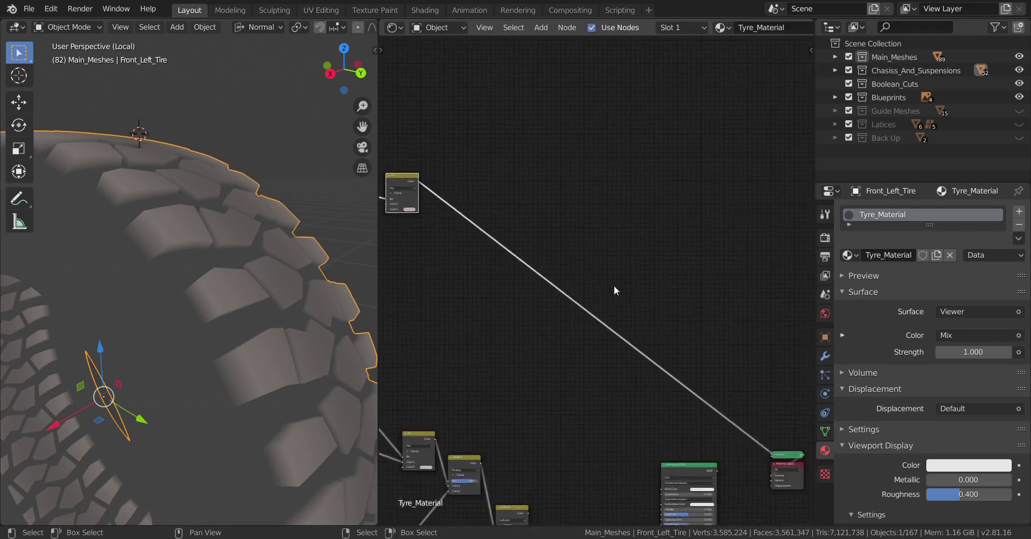
key(shift+a)
mouse_move(620, 278)
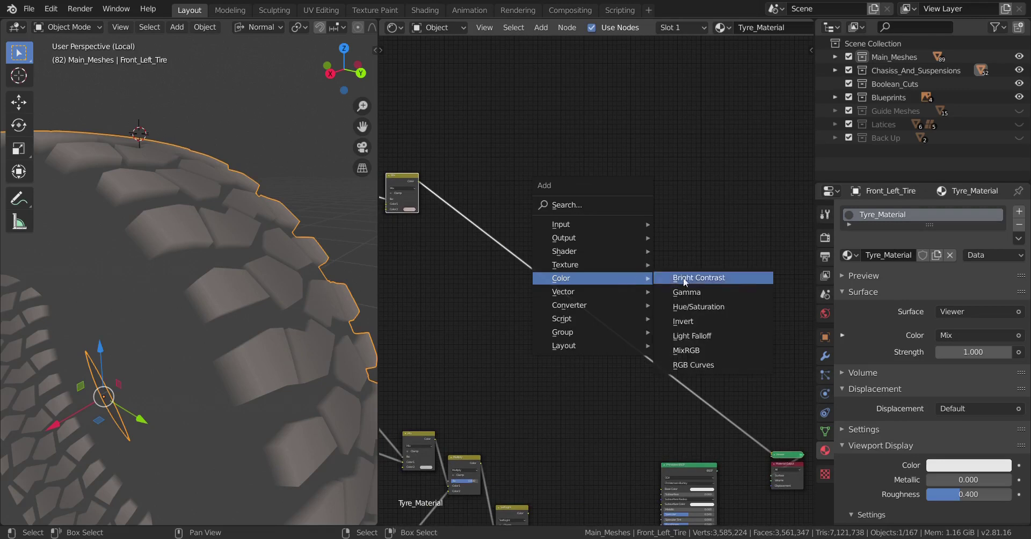
click(708, 353)
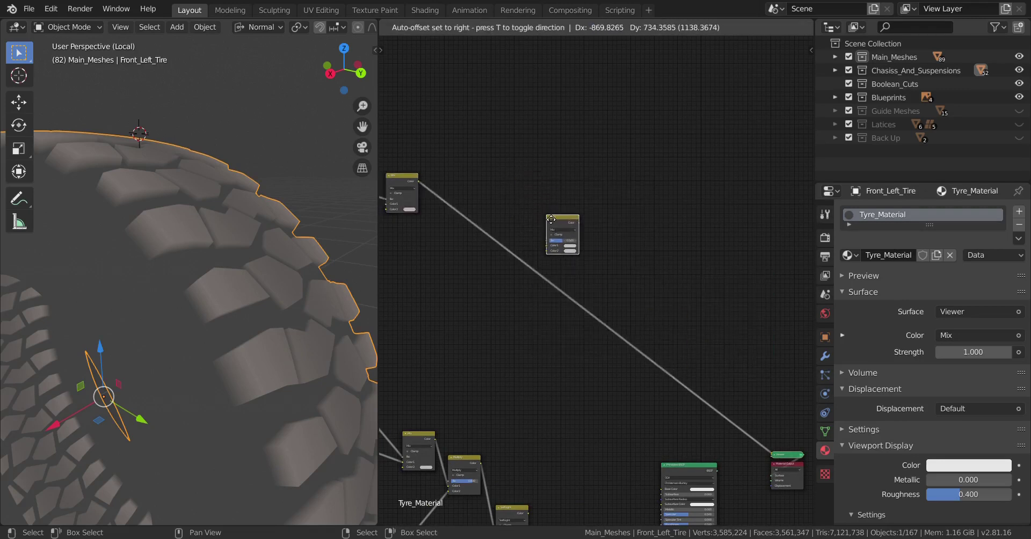
click(550, 219)
scroll(550, 218, up, 3)
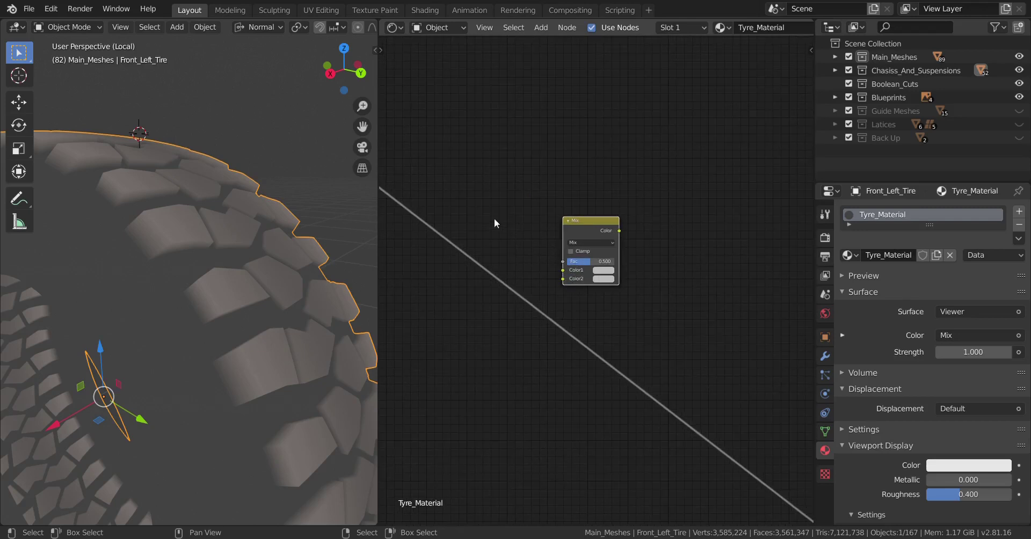
drag(497, 201, 720, 313)
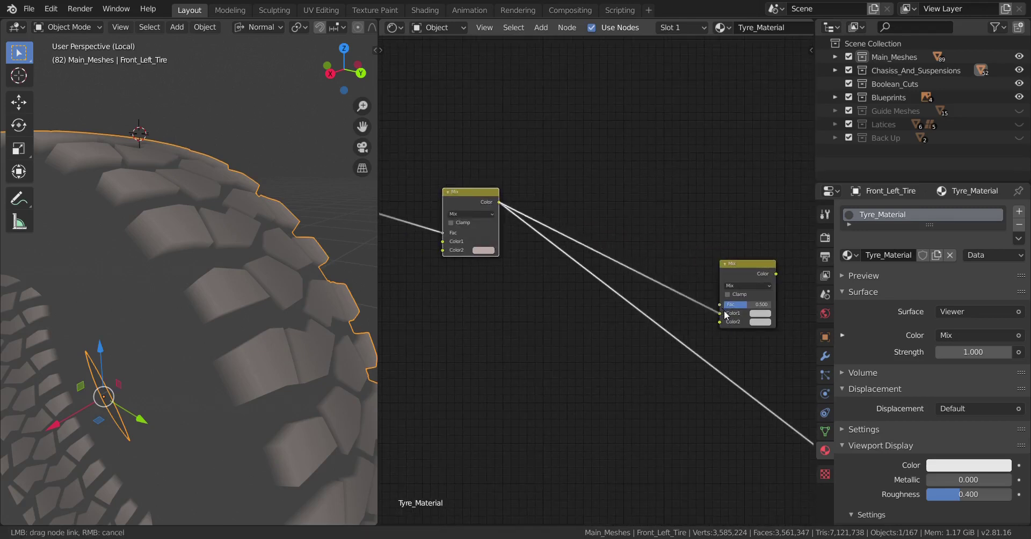
scroll(648, 294, down, 2)
middle_drag(648, 294, 654, 281)
scroll(650, 298, up, 2)
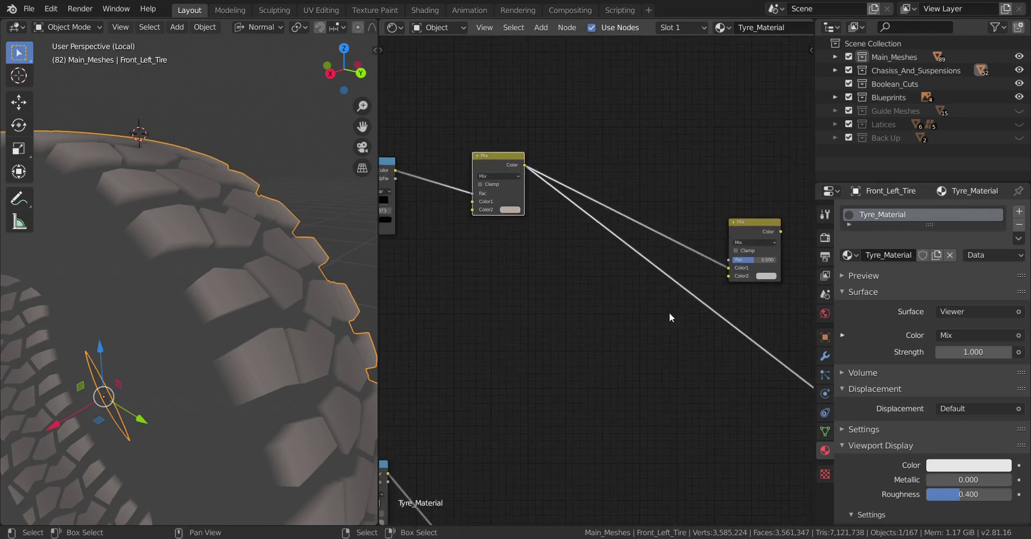
Step: Connect the Color output of the Musgrave Texture's ColorRamp to Color2 of the newest Mix node
scroll(675, 332, down, 10)
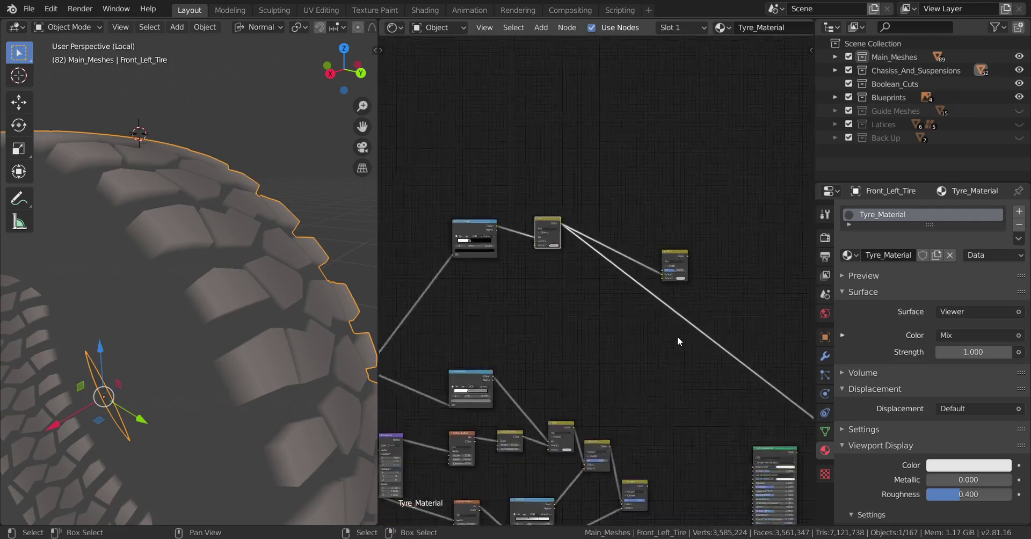
middle_drag(693, 381, 662, 254)
middle_drag(678, 327, 671, 302)
scroll(622, 311, up, 6)
middle_drag(572, 325, 665, 300)
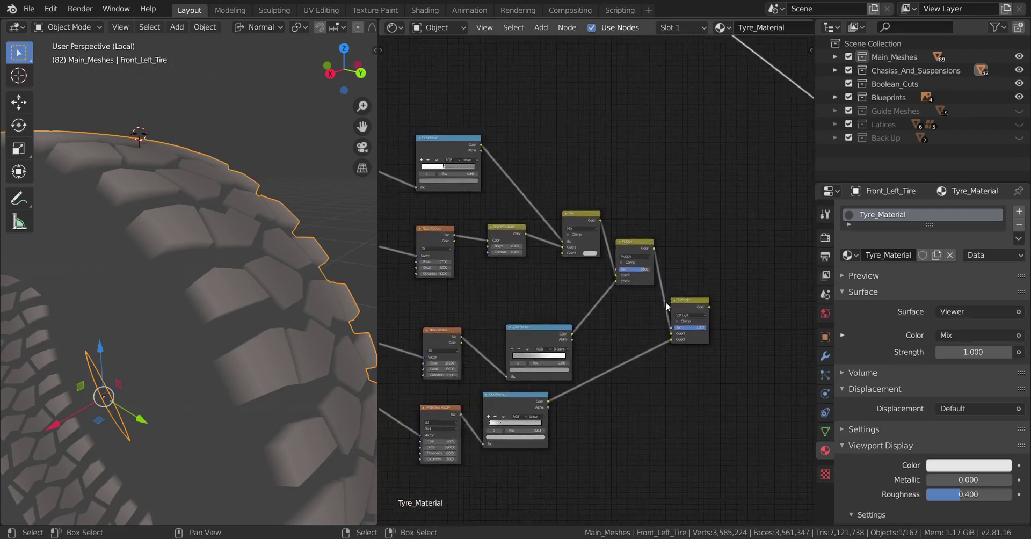
middle_drag(600, 346, 690, 311)
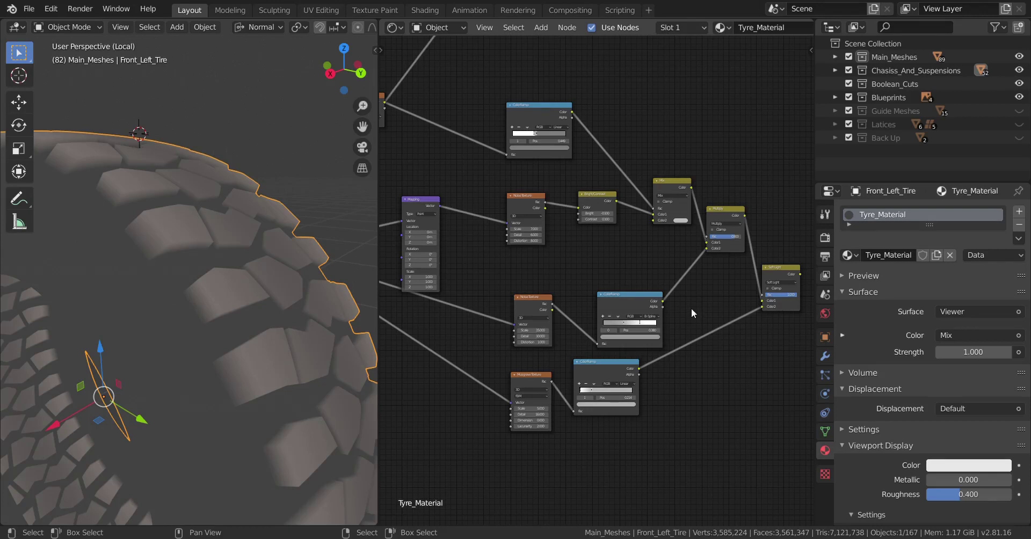
middle_drag(772, 358, 662, 446)
scroll(662, 446, down, 3)
middle_drag(596, 349, 793, 236)
scroll(714, 346, up, 10)
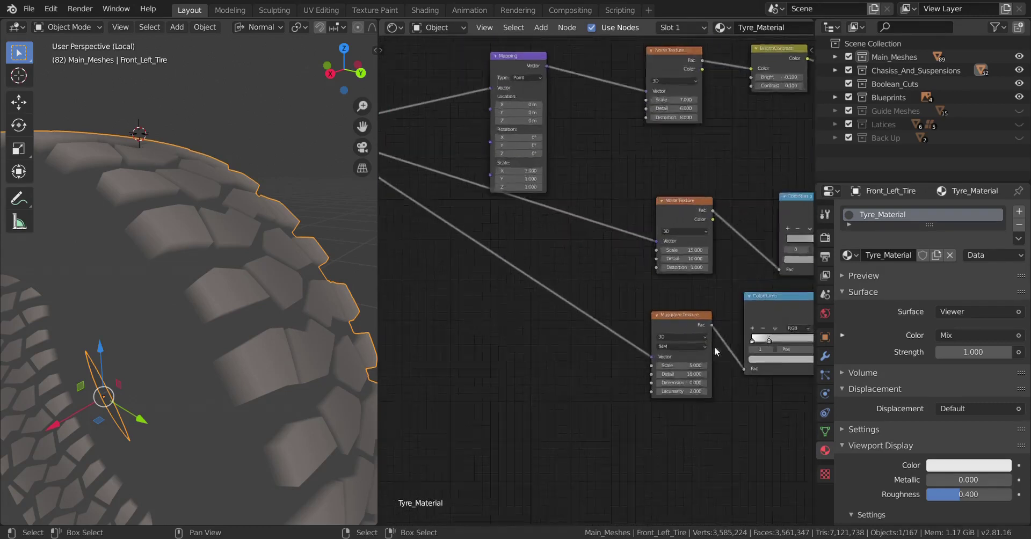
middle_drag(713, 349, 525, 342)
scroll(694, 307, down, 3)
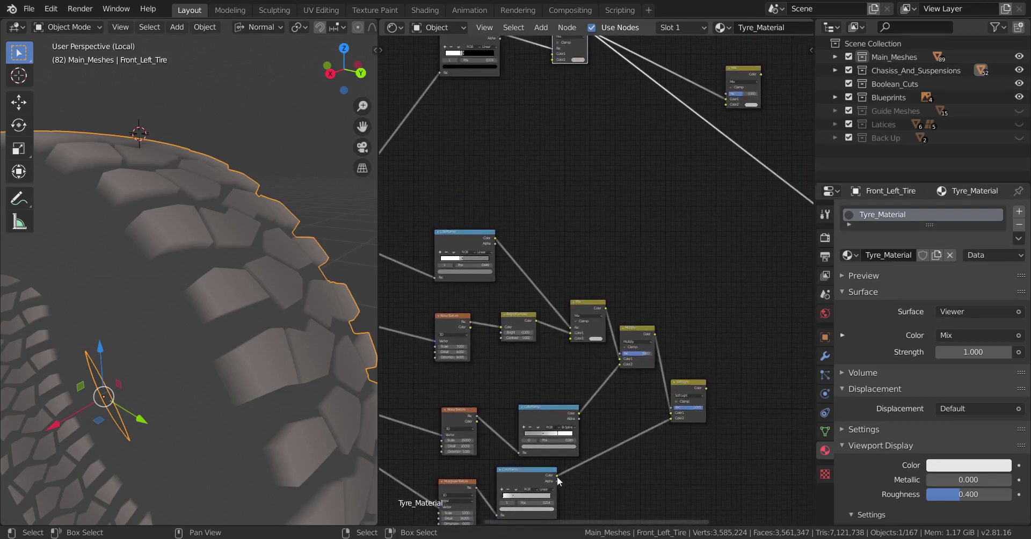
drag(556, 476, 729, 105)
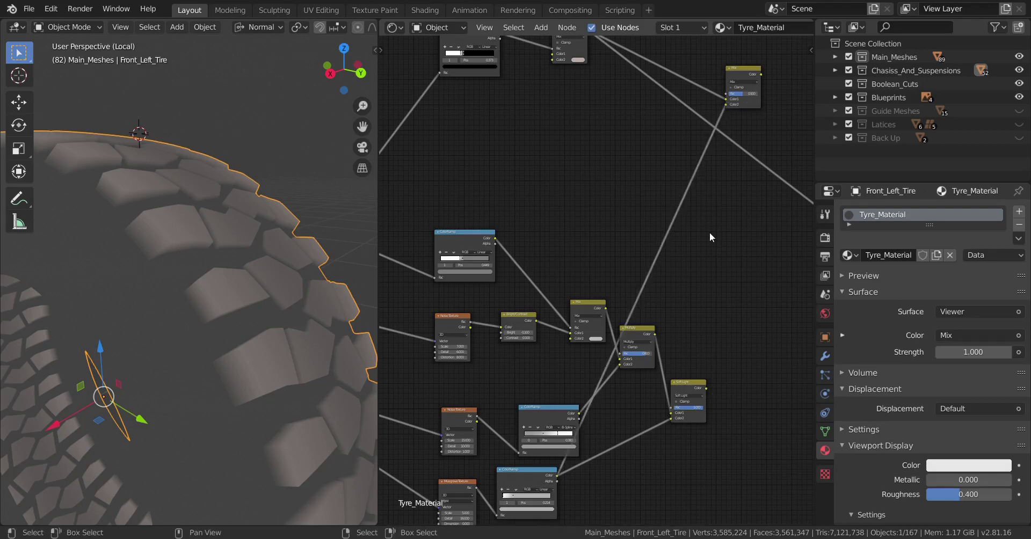
Step: Set the newest Mix node's blending mode to Multiply
middle_drag(710, 232, 734, 217)
scroll(617, 360, up, 2)
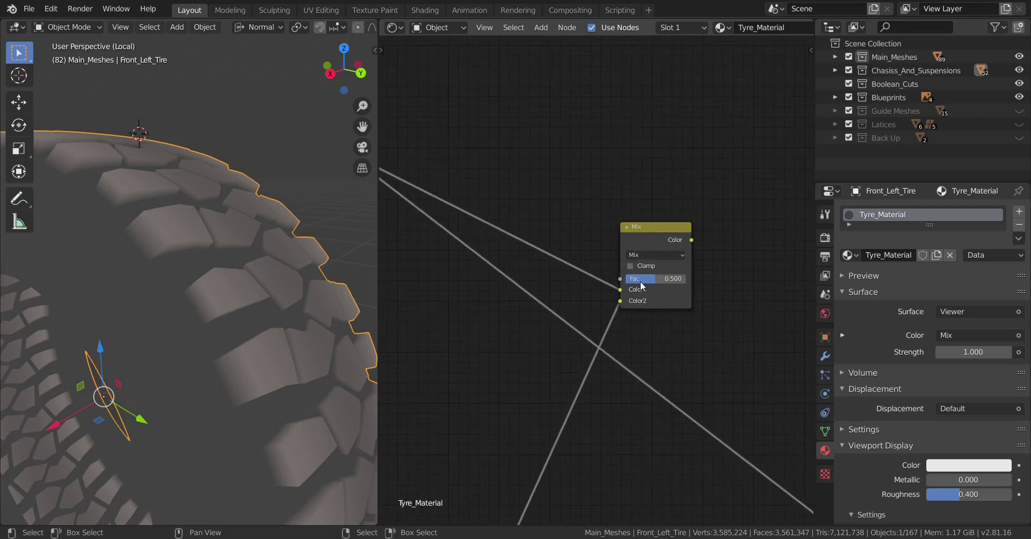
click(662, 254)
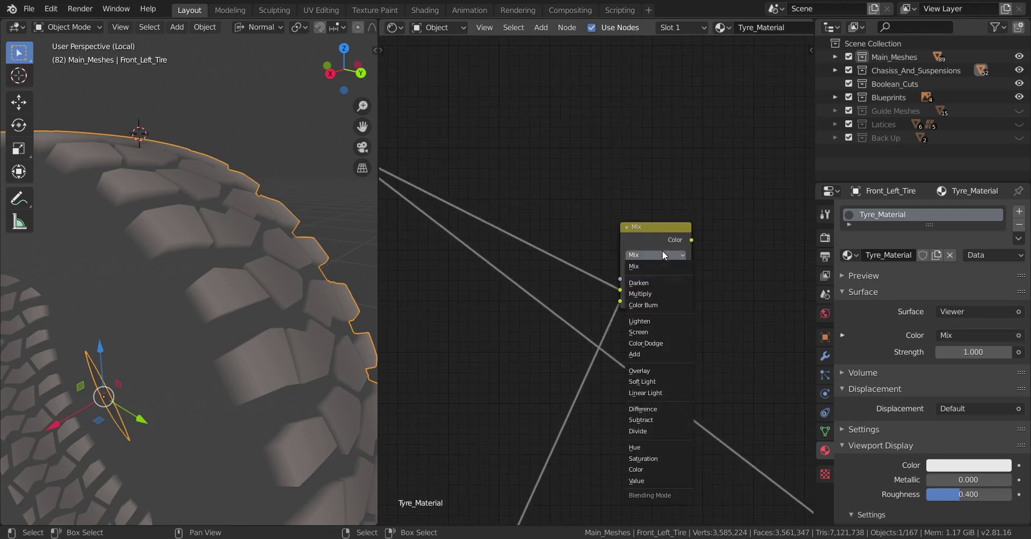
scroll(529, 276, down, 4)
middle_drag(402, 185, 535, 247)
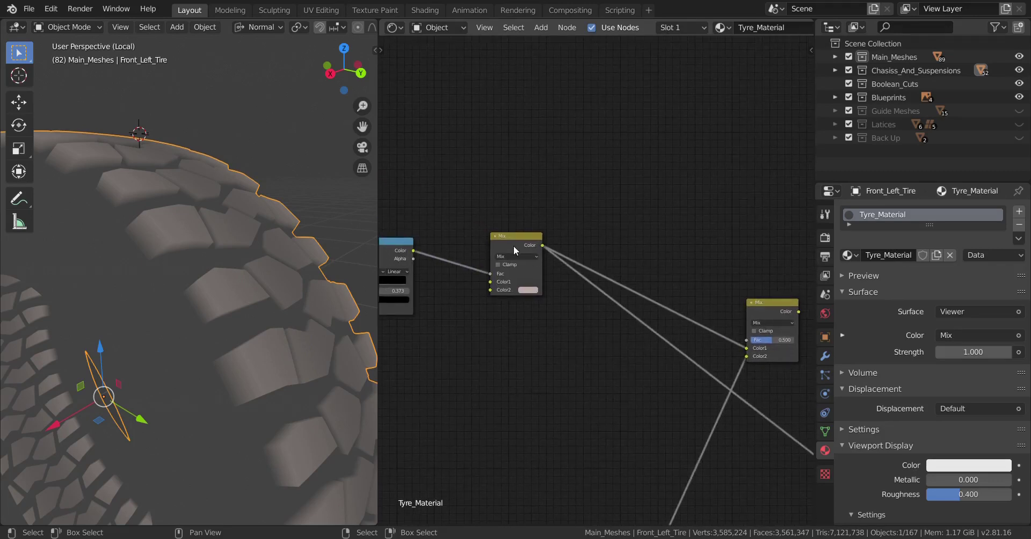
middle_drag(651, 323, 555, 317)
scroll(694, 346, up, 3)
middle_drag(694, 346, 598, 314)
scroll(607, 319, up, 4)
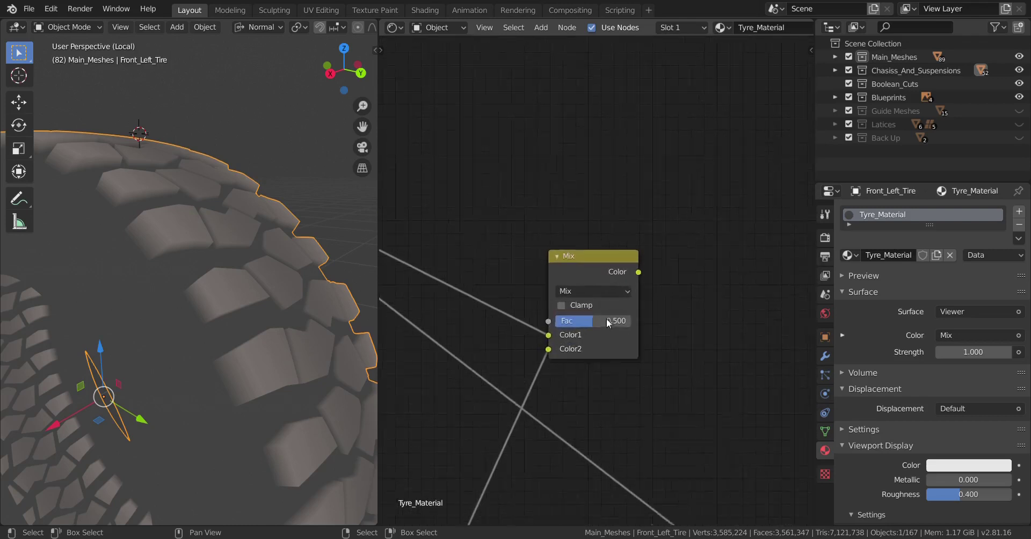
click(613, 291)
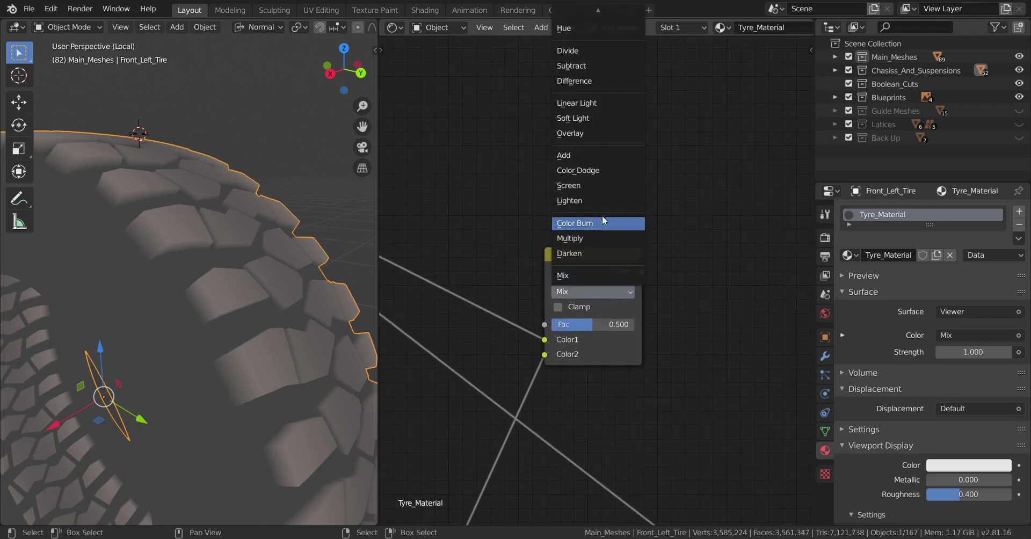
click(585, 237)
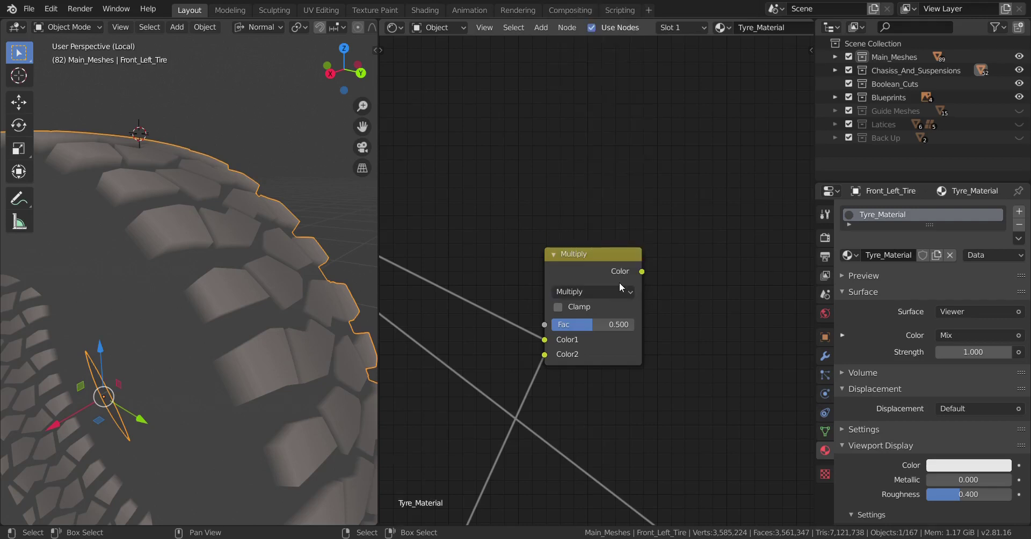
Step: Reposition the Multiply node and preview its output on the tyre through the Emission Viewer
scroll(602, 322, down, 2)
drag(604, 264, 648, 250)
ctrl+shift+click(648, 250)
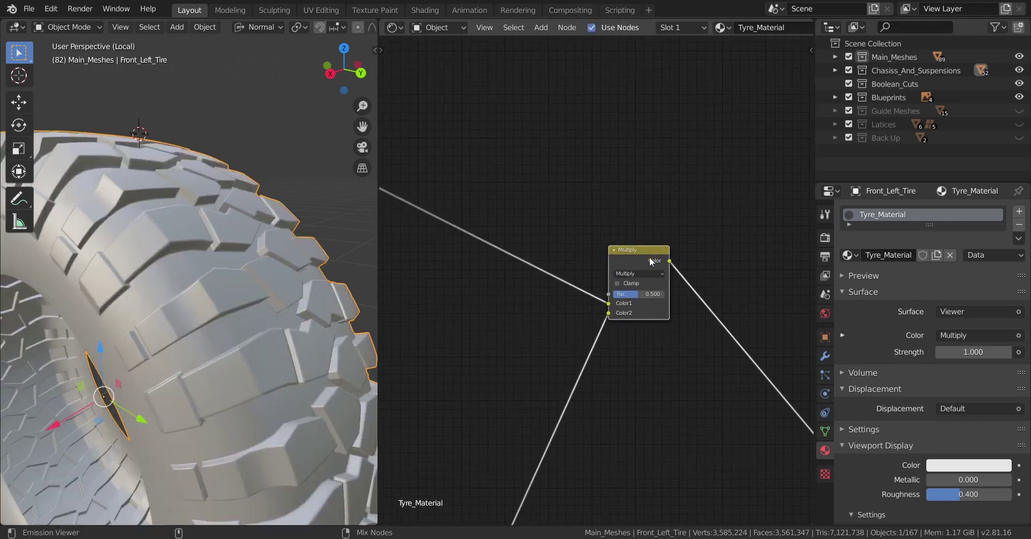
scroll(255, 332, down, 3)
middle_drag(255, 333, 271, 321)
scroll(263, 315, up, 3)
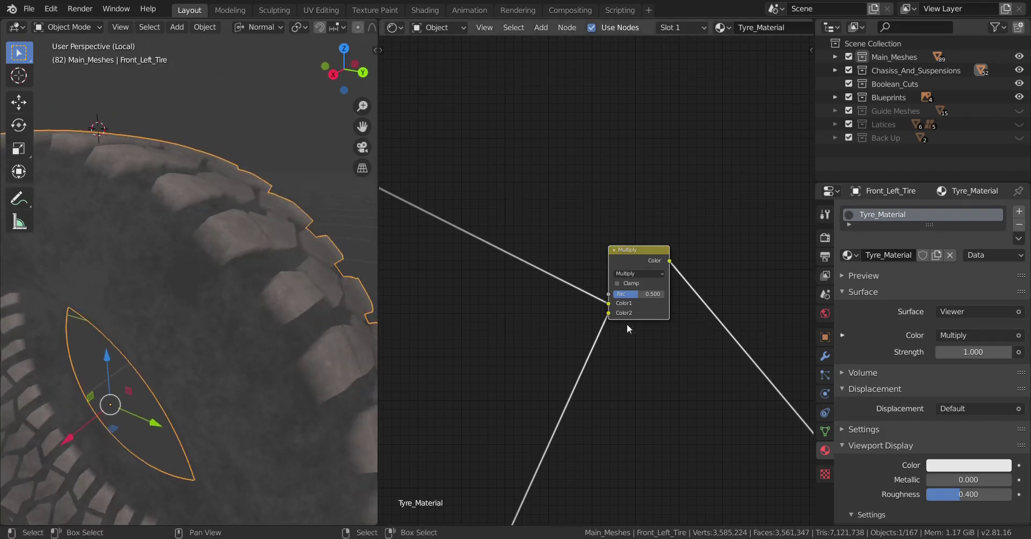
Step: Raise the Multiply node's Fac to 1.000
scroll(606, 323, down, 4)
middle_drag(603, 323, 601, 270)
scroll(554, 317, up, 2)
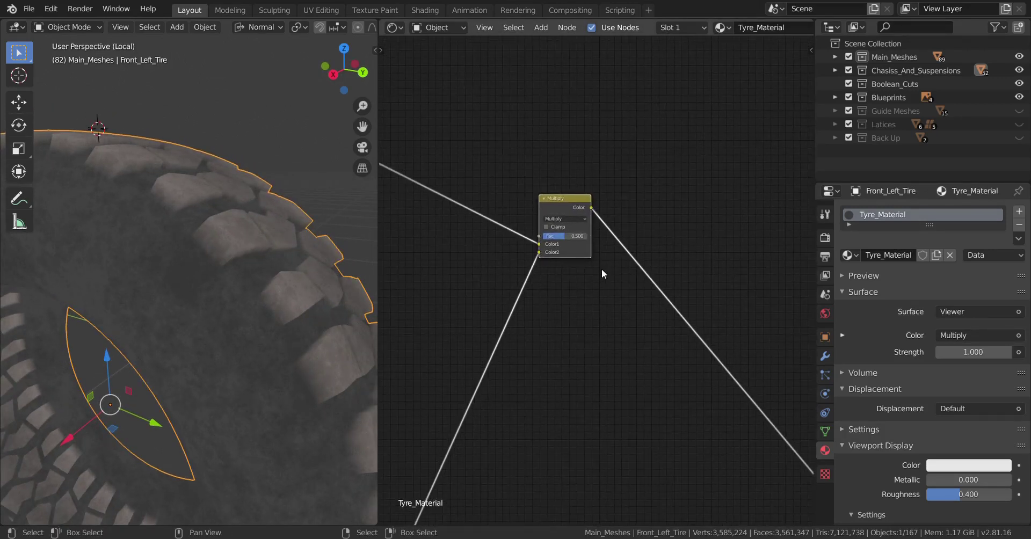
scroll(604, 262, up, 4)
middle_drag(571, 274, 616, 367)
scroll(612, 359, up, 4)
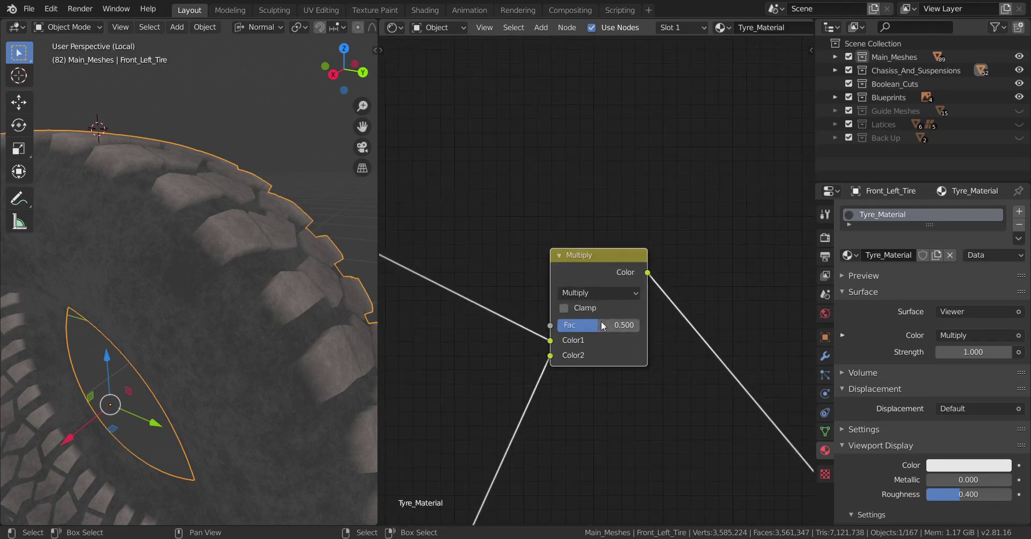
drag(601, 324, 638, 322)
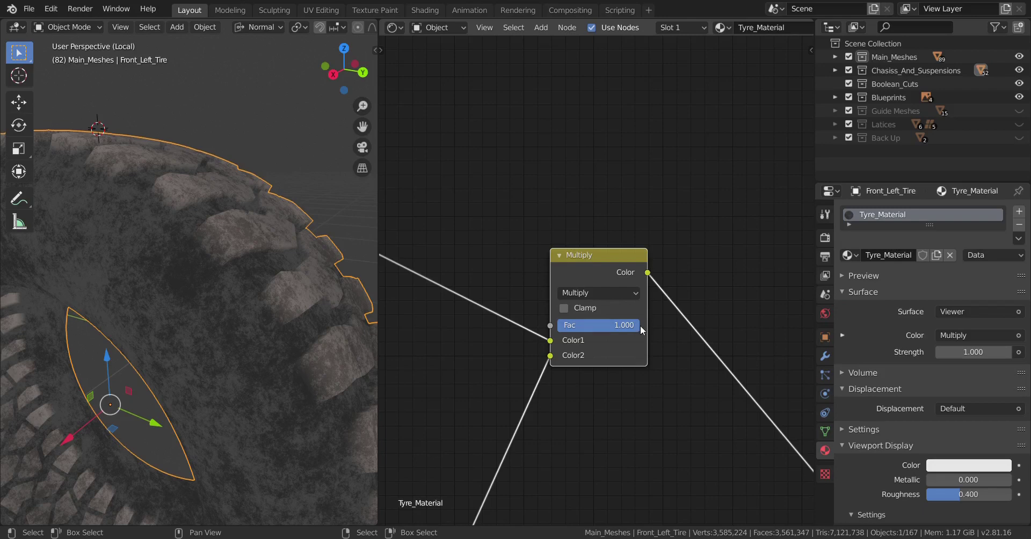
click(617, 325)
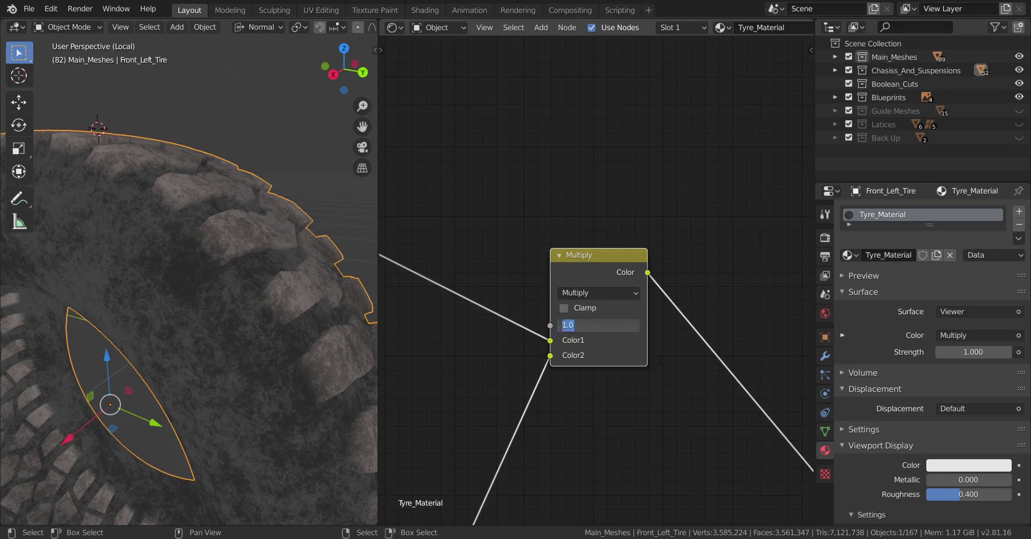
click(657, 366)
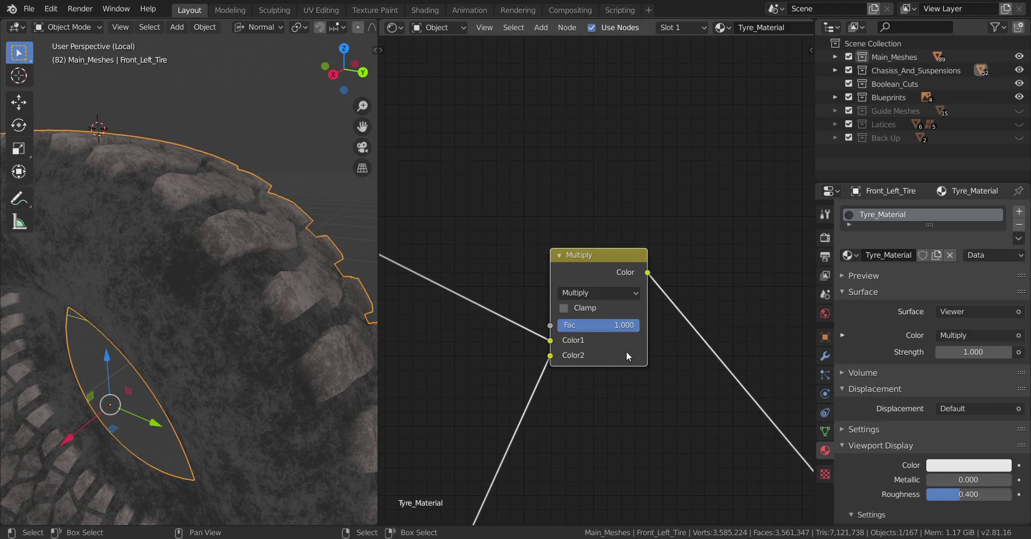
Step: Add a ColorRamp node in the free space below the tinted Mix node, leaving it unconnected
scroll(627, 352, down, 9)
middle_drag(547, 387, 683, 304)
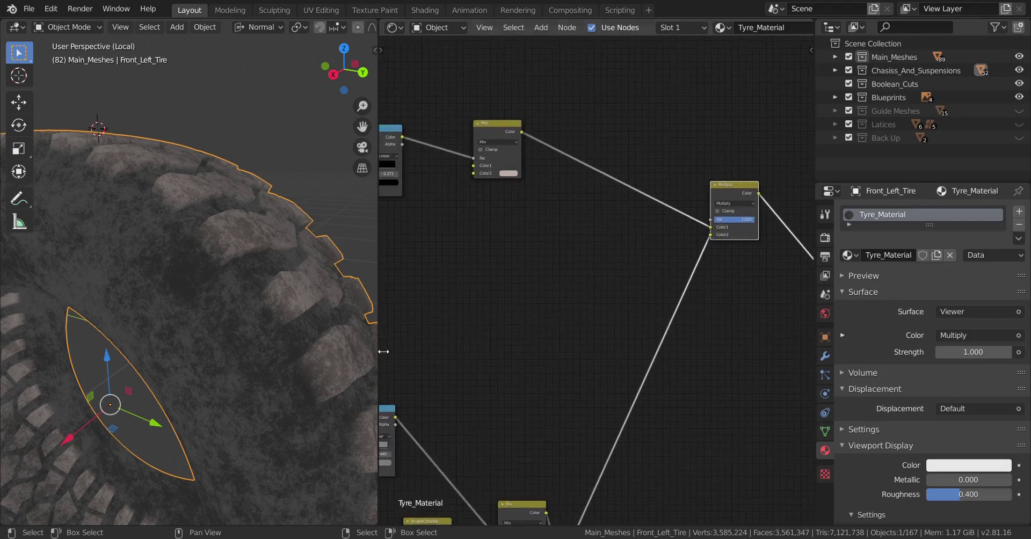
scroll(178, 331, down, 5)
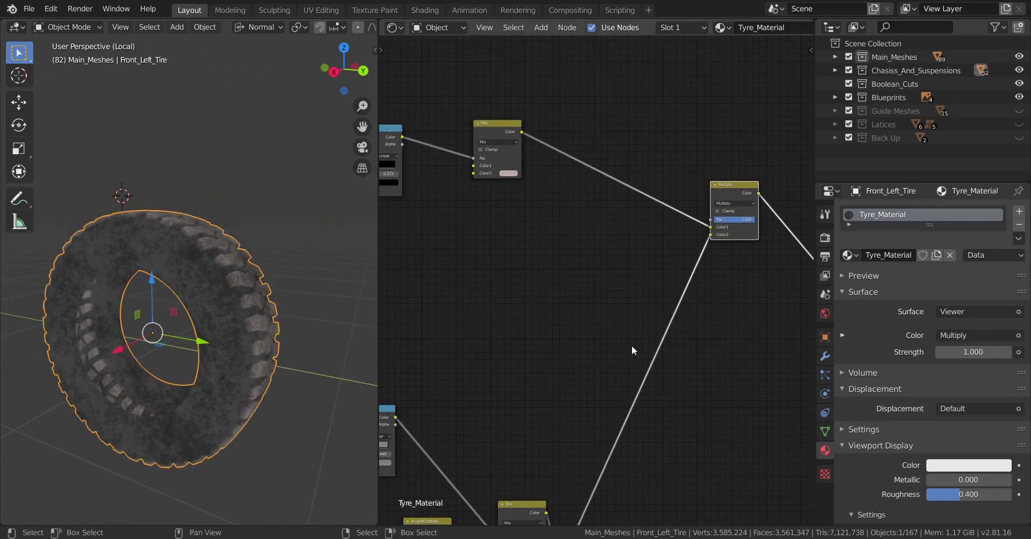
scroll(632, 346, up, 2)
scroll(632, 344, down, 1)
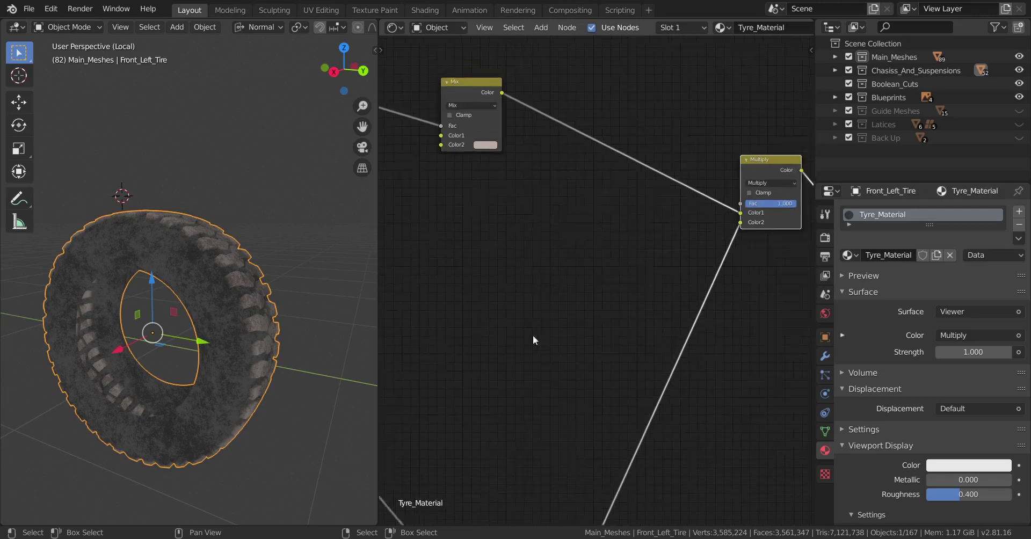
middle_drag(532, 335, 585, 375)
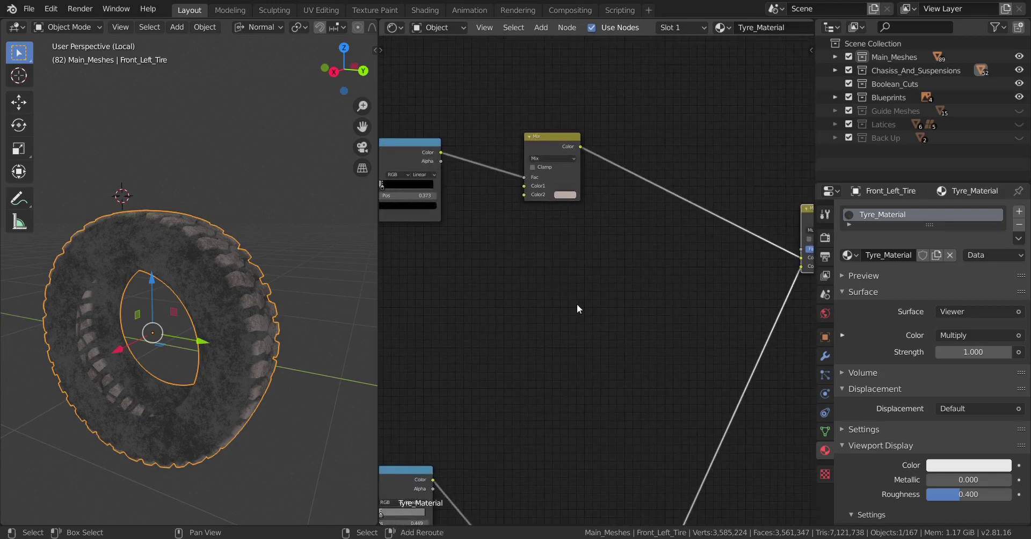
key(shift+a)
mouse_move(578, 304)
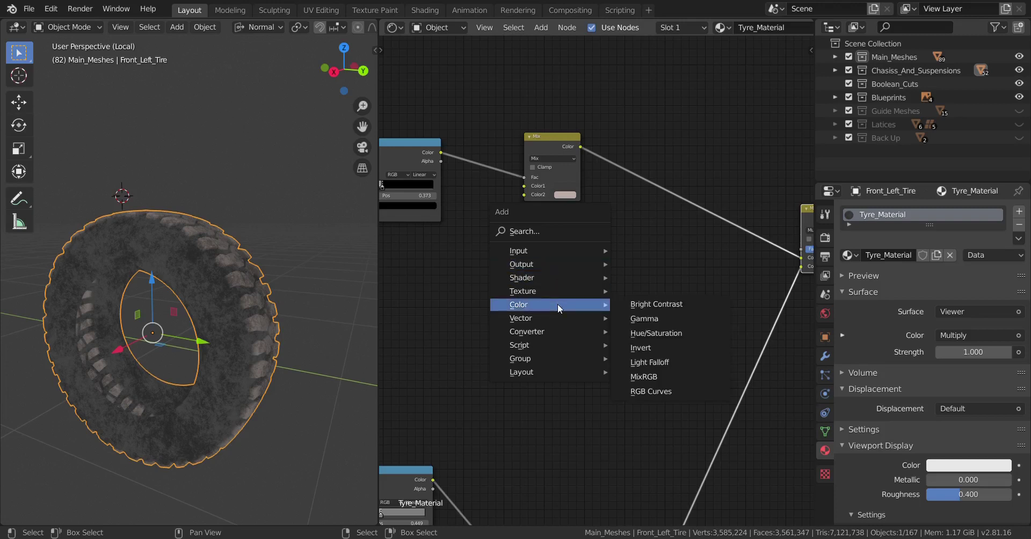
mouse_move(549, 332)
click(666, 172)
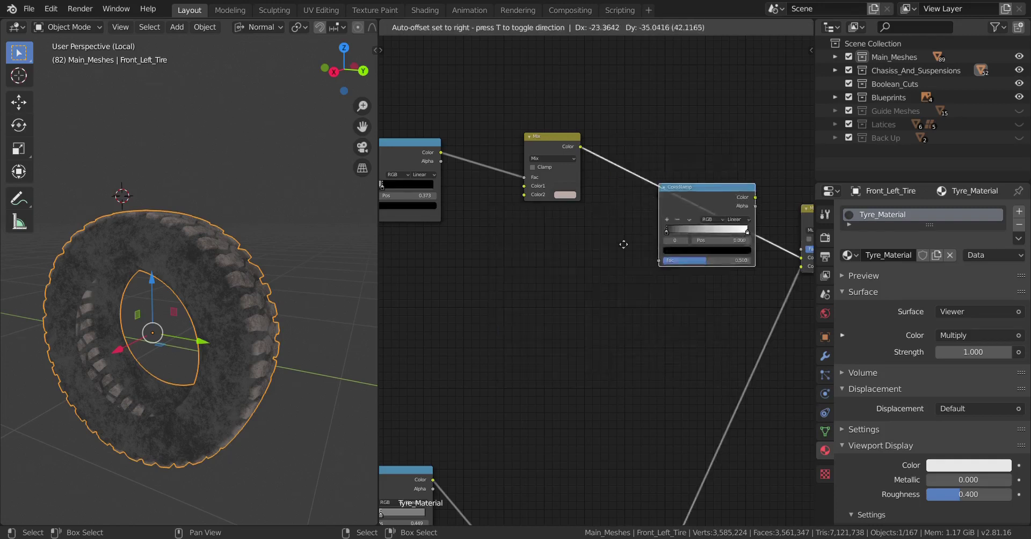
click(524, 270)
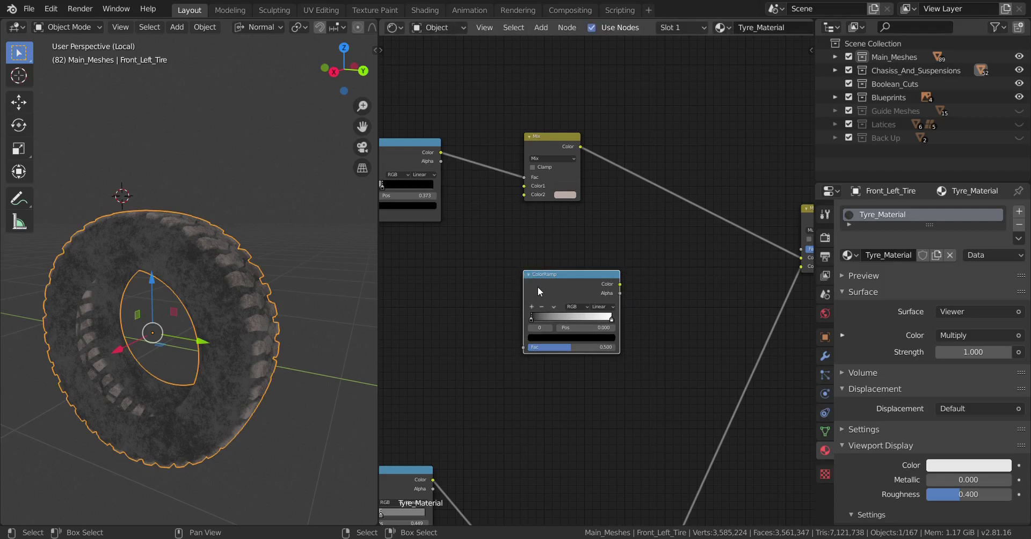
Step: Move the new ColorRamp's black stop to position 0.467 and darken its white end stop to a very dark grey
scroll(536, 287, up, 4)
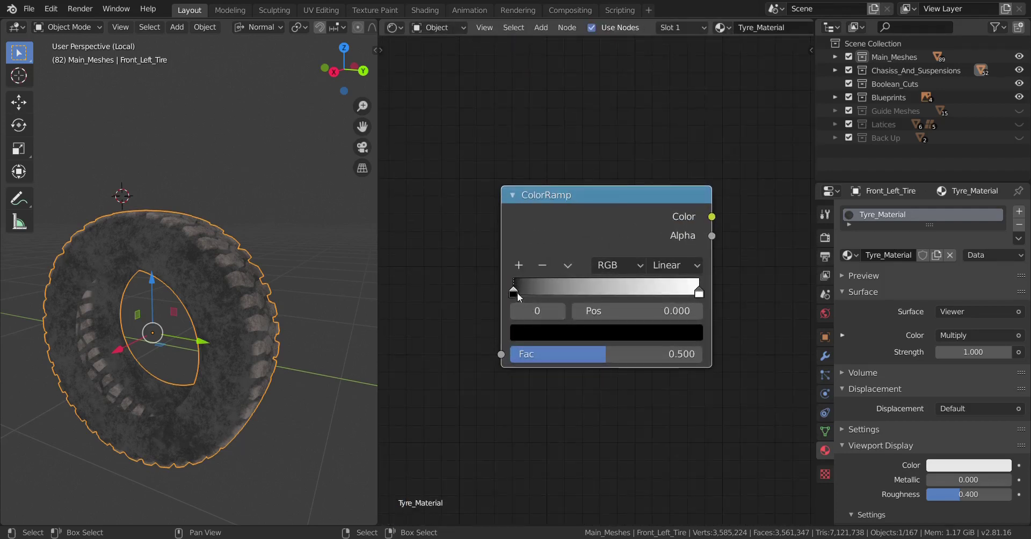
drag(517, 292, 603, 288)
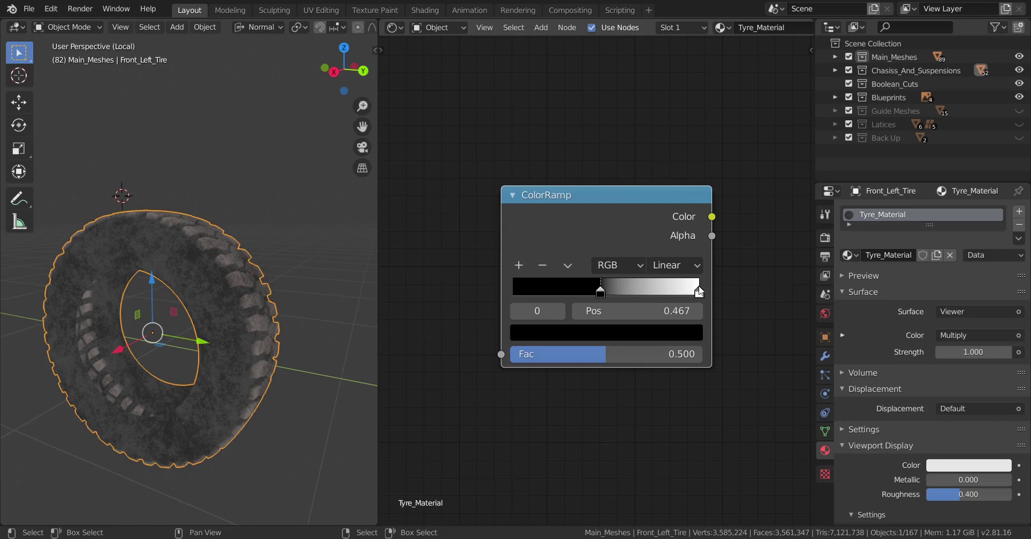
click(698, 291)
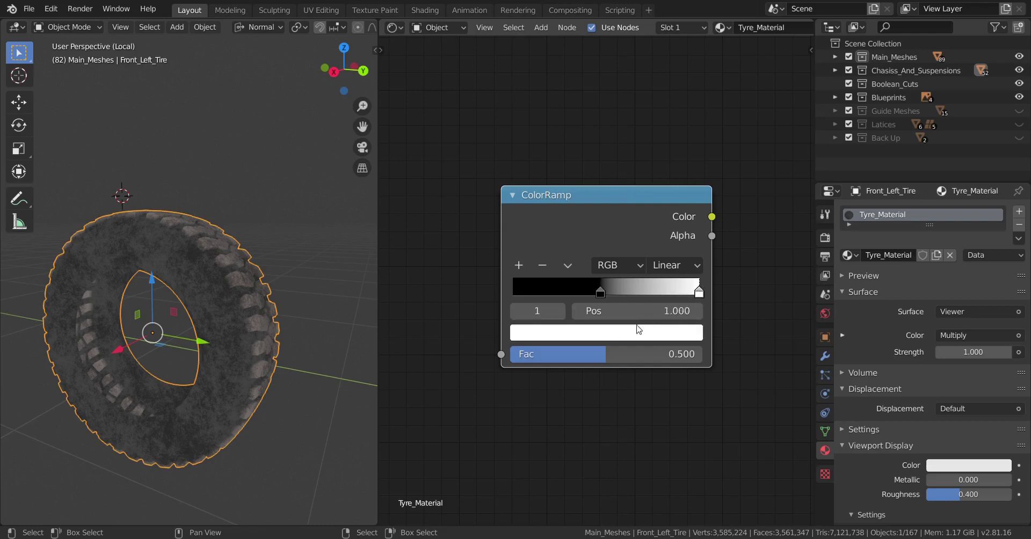
click(628, 337)
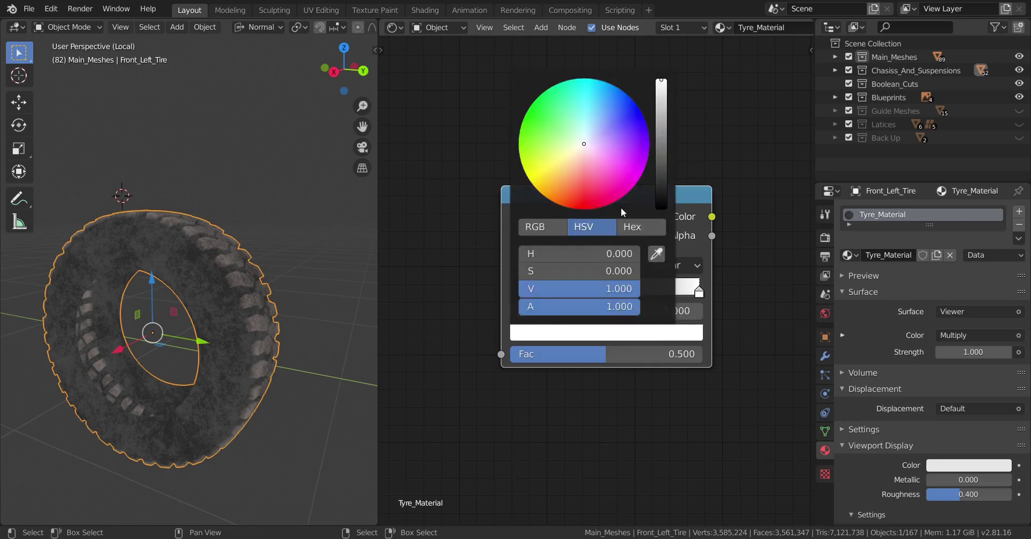
scroll(620, 207, down, 17)
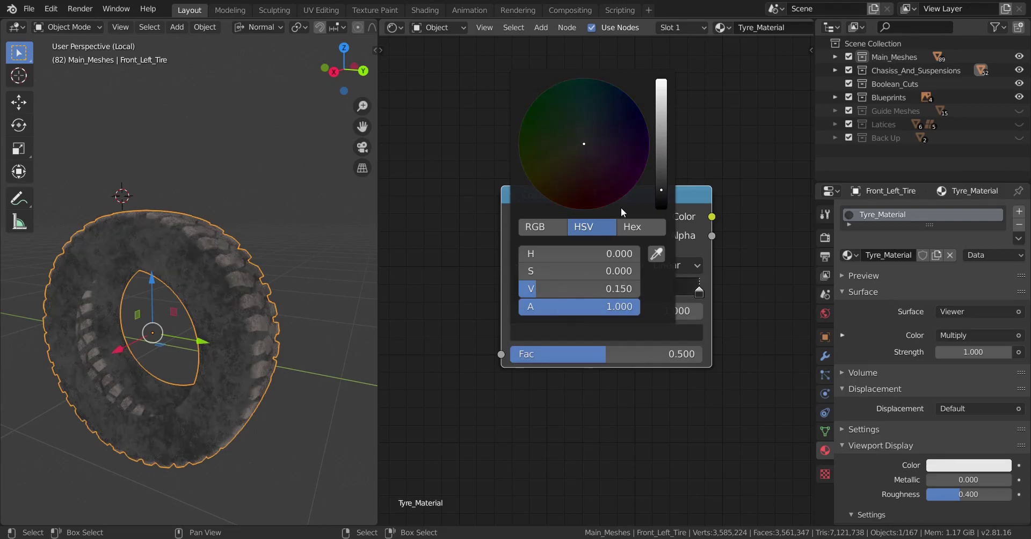
scroll(621, 207, down, 2)
scroll(620, 208, up, 1)
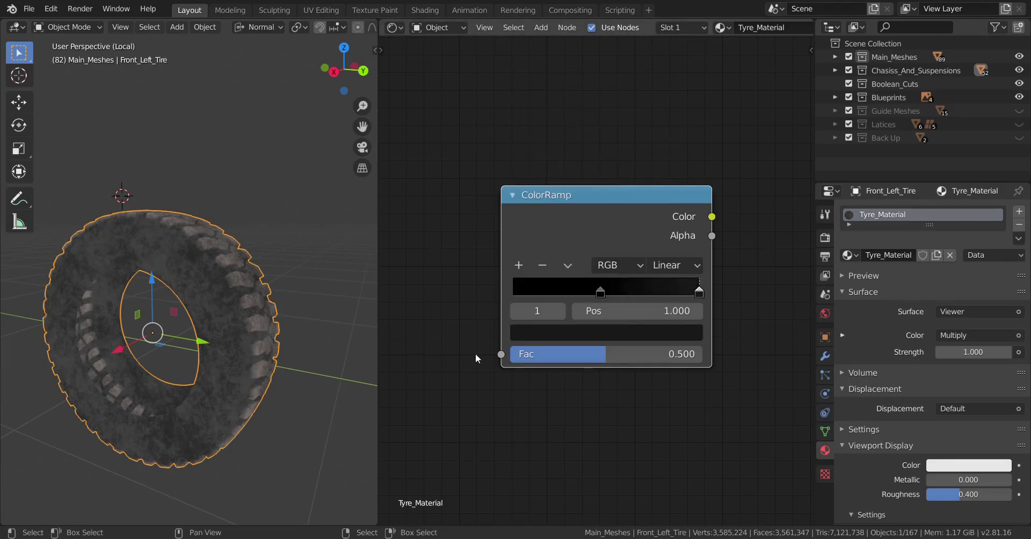
click(565, 331)
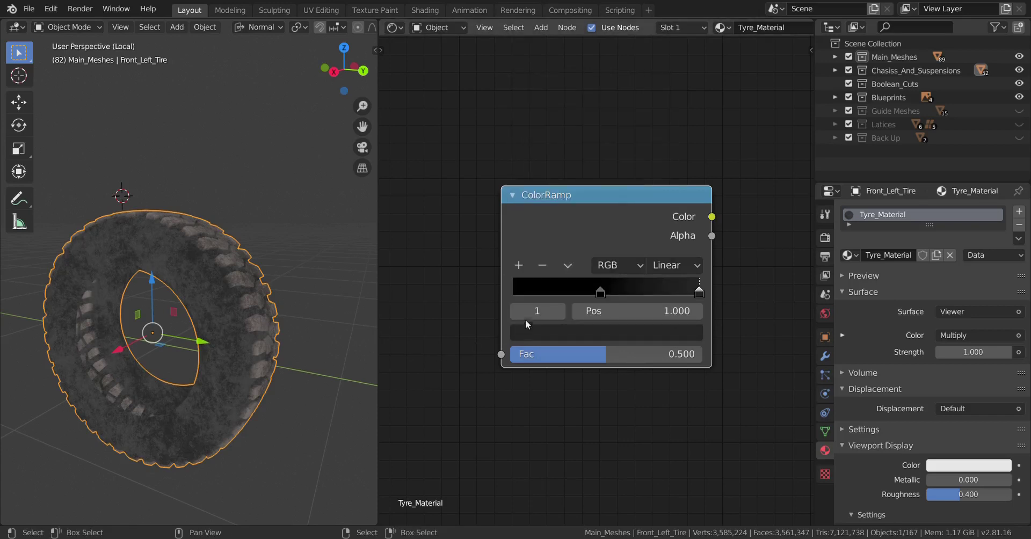
Step: Move the new ColorRamp node slightly lower beneath the tinted Mix node
scroll(677, 350, down, 11)
middle_drag(655, 353, 593, 368)
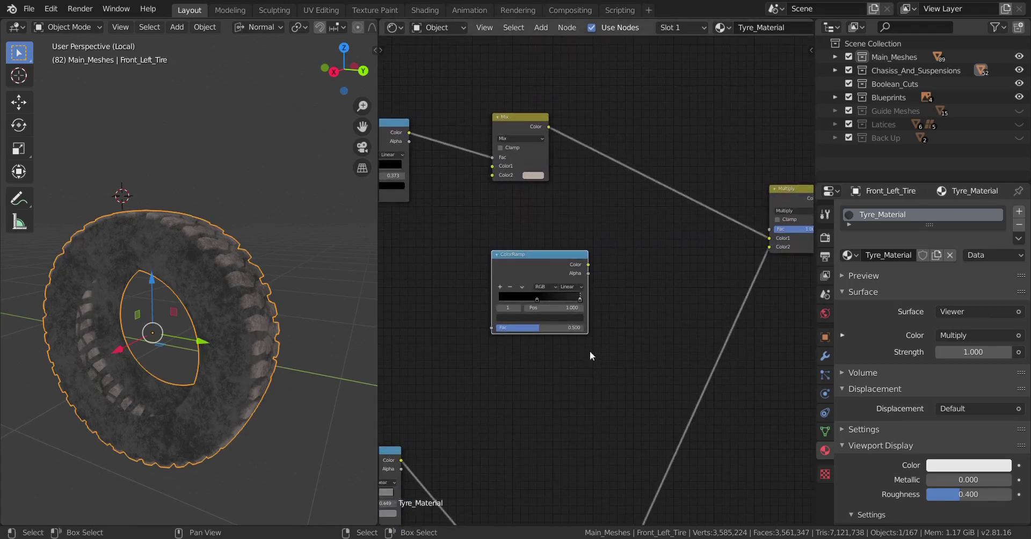
drag(555, 260, 549, 282)
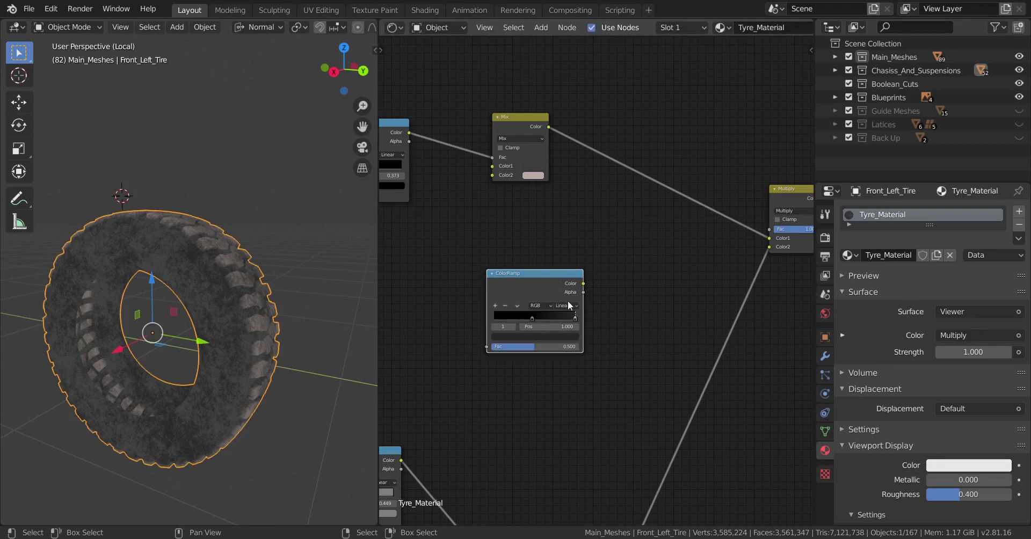
Step: Cut the link that feeds the Color2 input of the upper Multiply node
scroll(594, 327, down, 4)
scroll(594, 327, up, 1)
middle_drag(628, 375, 575, 272)
scroll(574, 272, up, 1)
middle_drag(607, 312, 589, 246)
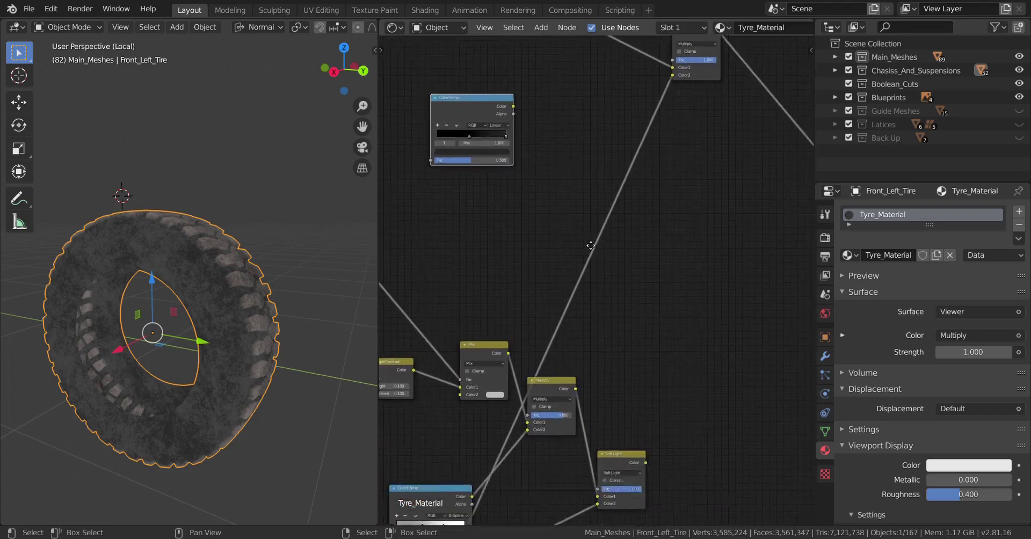
middle_drag(598, 349, 596, 308)
middle_drag(621, 118, 599, 248)
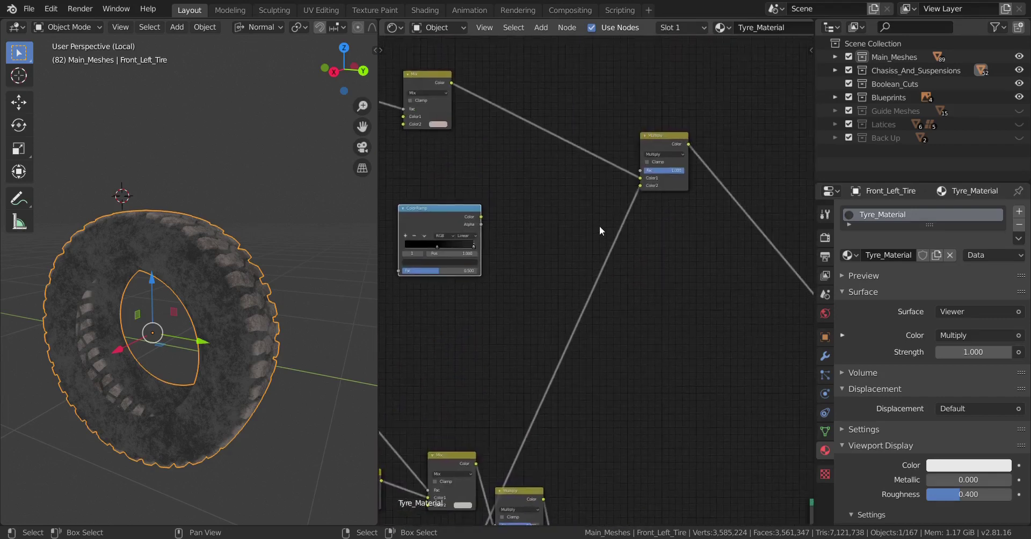
ctrl+right_drag(606, 252, 647, 327)
Step: Connect the Color output of the lower Multiply node to the upper Multiply node's Color2 input
scroll(663, 238, up, 2)
mouse_move(619, 325)
middle_down()
mouse_move(662, 238)
mouse_move(629, 278)
mouse_move(635, 268)
mouse_move(591, 277)
middle_up()
scroll(607, 320, up, 1)
scroll(624, 273, down, 3)
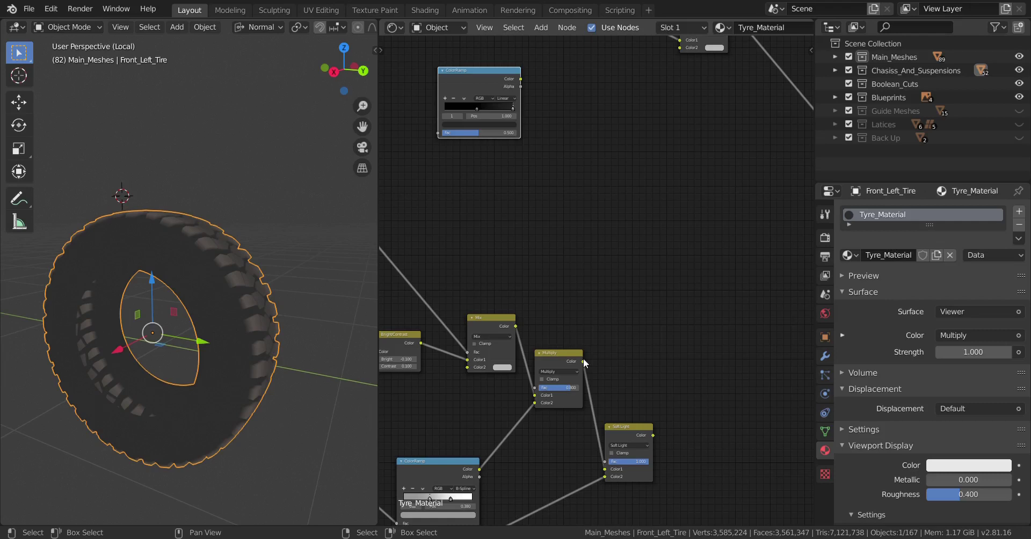
scroll(583, 358, down, 3)
middle_drag(604, 311, 564, 367)
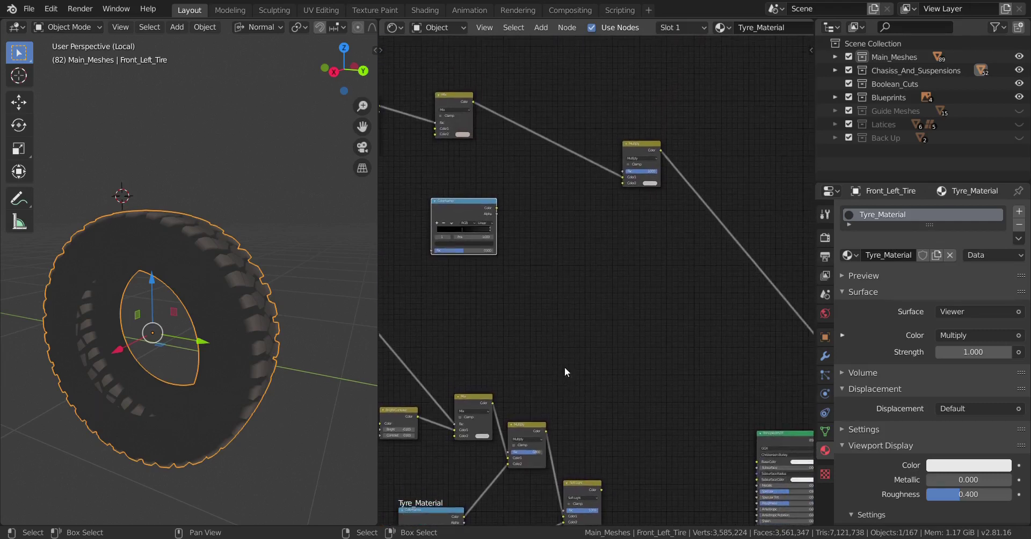
mouse_move(547, 430)
mouse_down()
mouse_move(602, 313)
mouse_move(623, 183)
mouse_up()
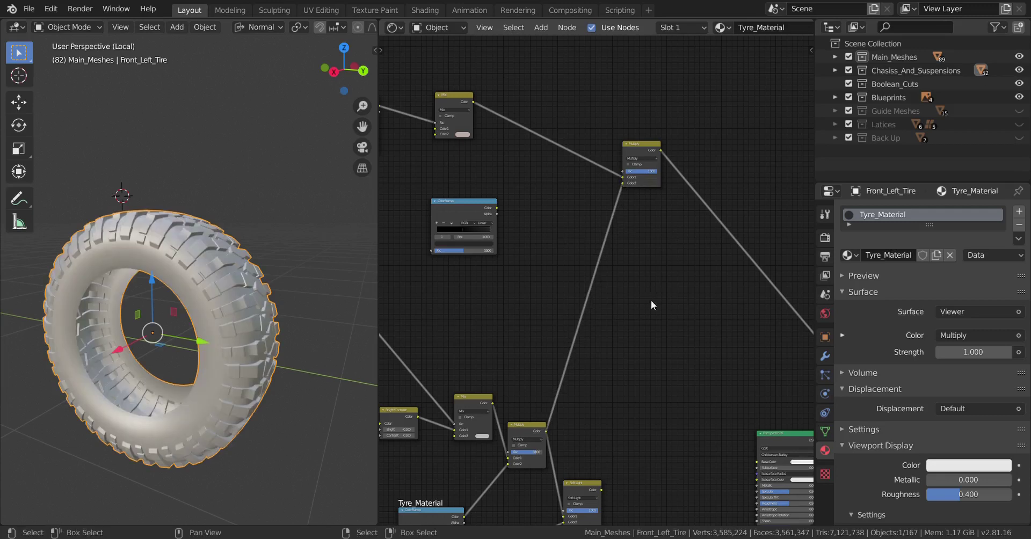
Step: Preview the lower Multiply node's output on the tyre and return the viewer to the upper Multiply node
mouse_move(602, 365)
middle_down()
mouse_move(654, 310)
mouse_move(686, 308)
mouse_move(699, 291)
middle_up()
middle_drag(548, 307, 626, 286)
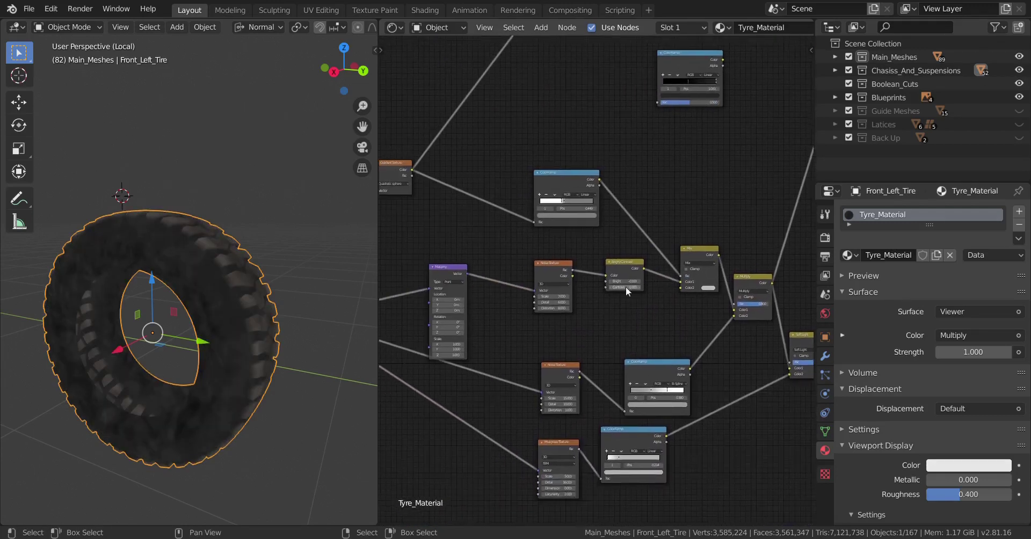
drag(475, 161, 593, 134)
ctrl+shift+click(746, 284)
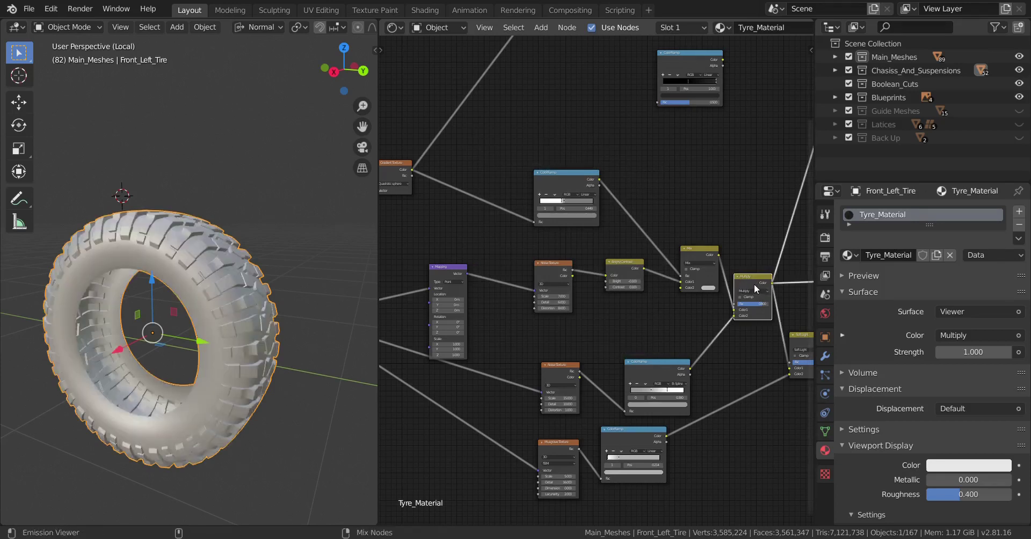
middle_drag(727, 217, 555, 415)
scroll(582, 394, up, 2)
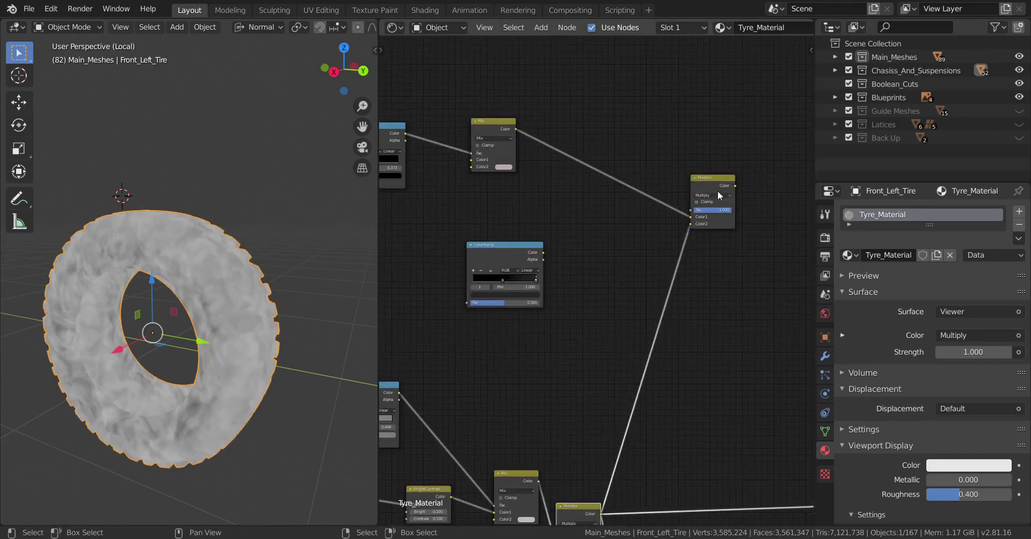
ctrl+shift+click(714, 185)
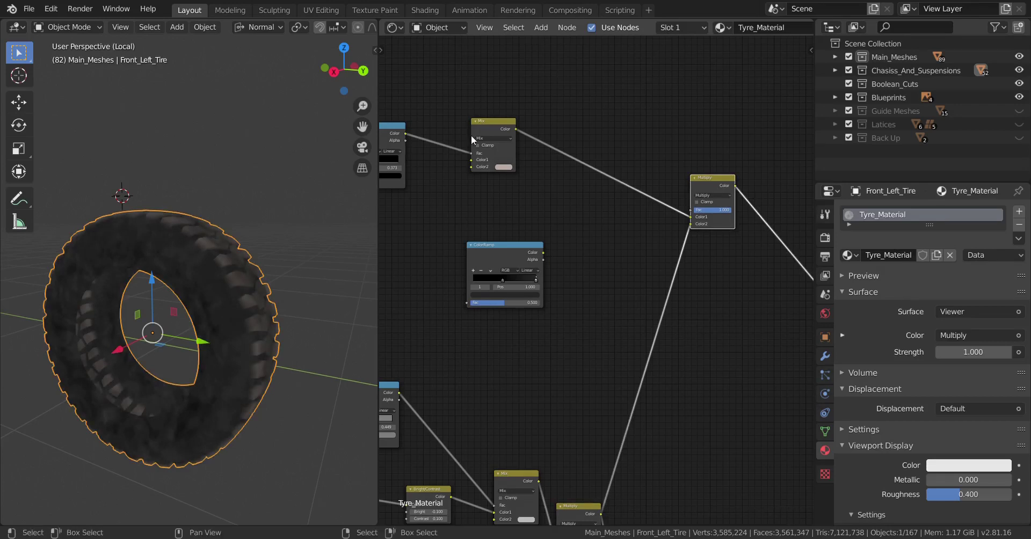
Step: Examine the tyre's sidewall and tread up close and review the node branches feeding the upper Multiply node
scroll(221, 303, up, 5)
middle_drag(249, 332, 250, 291)
scroll(265, 305, up, 3)
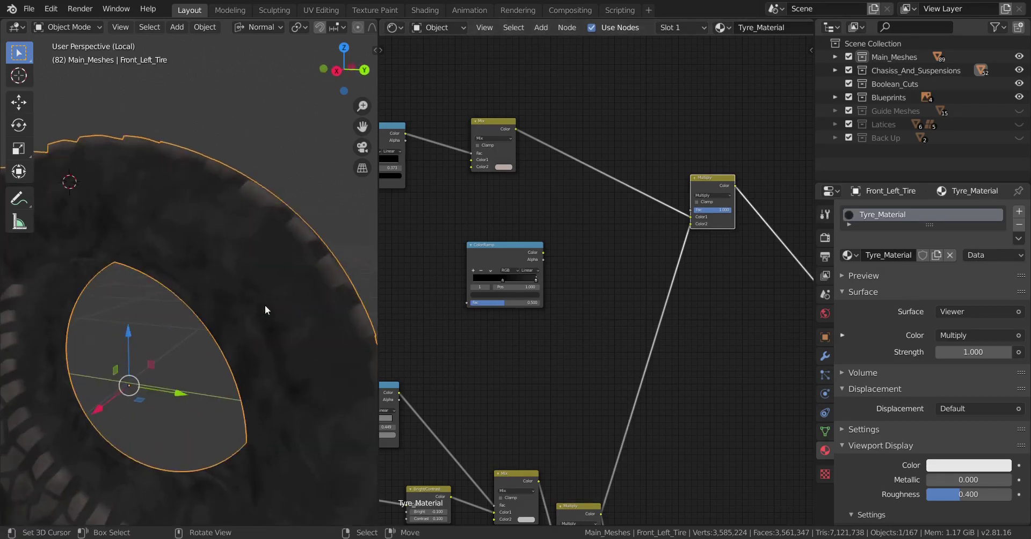
scroll(286, 305, down, 3)
scroll(208, 246, up, 3)
middle_drag(278, 307, 264, 308)
scroll(614, 311, down, 3)
middle_drag(663, 326, 573, 325)
scroll(576, 333, up, 1)
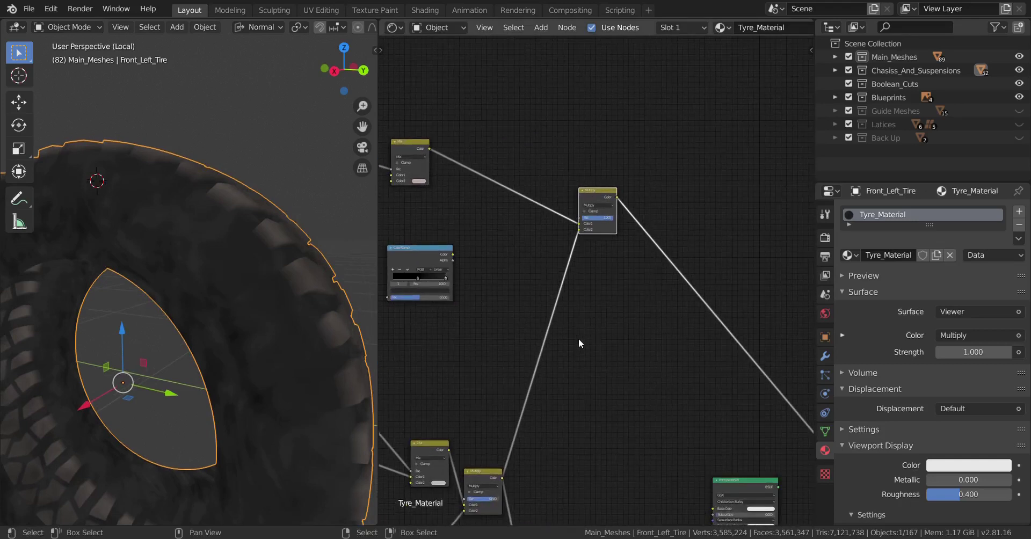
scroll(562, 318, down, 4)
middle_drag(532, 365, 613, 257)
scroll(617, 285, up, 1)
middle_drag(626, 322, 650, 309)
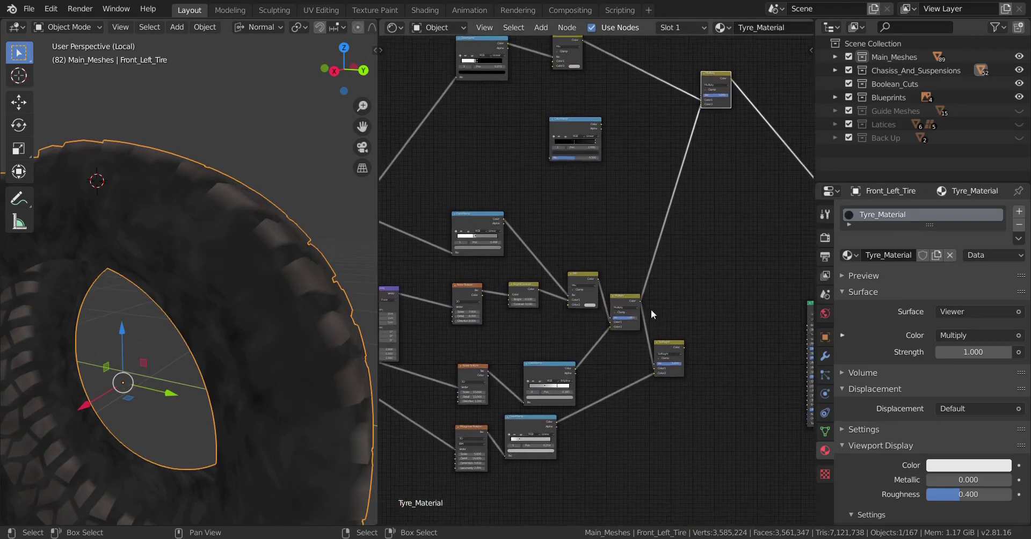
scroll(590, 224, up, 2)
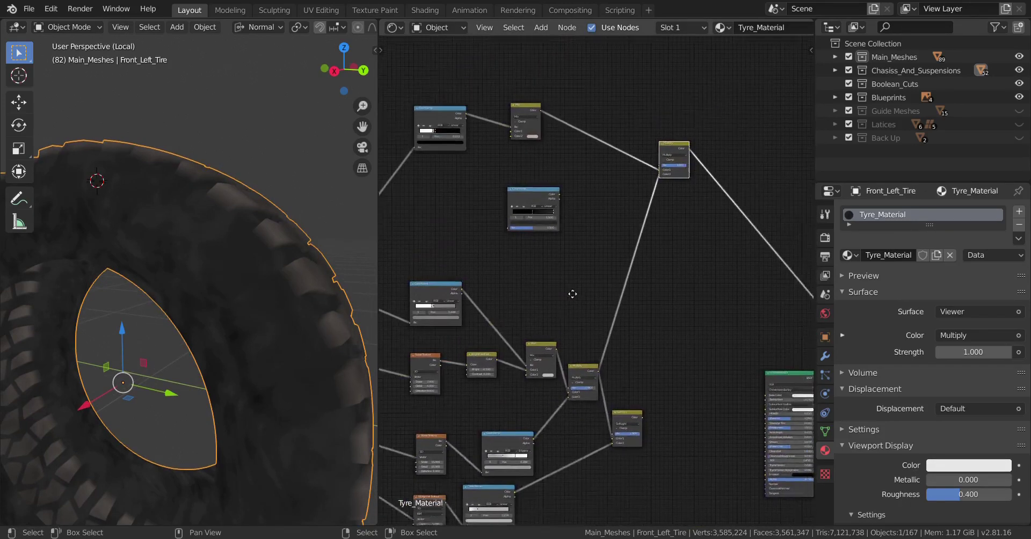
key(shift+a)
mouse_move(606, 247)
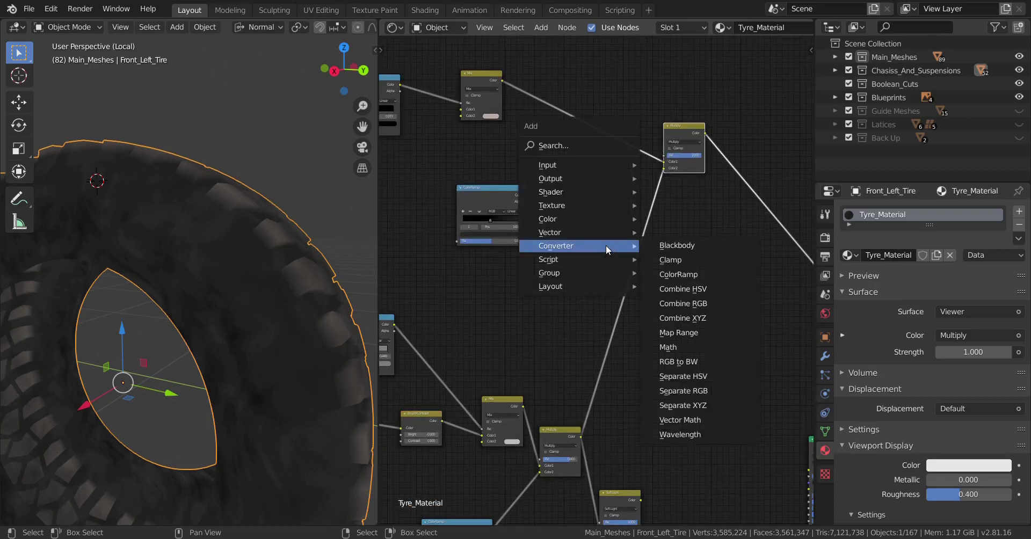
click(495, 202)
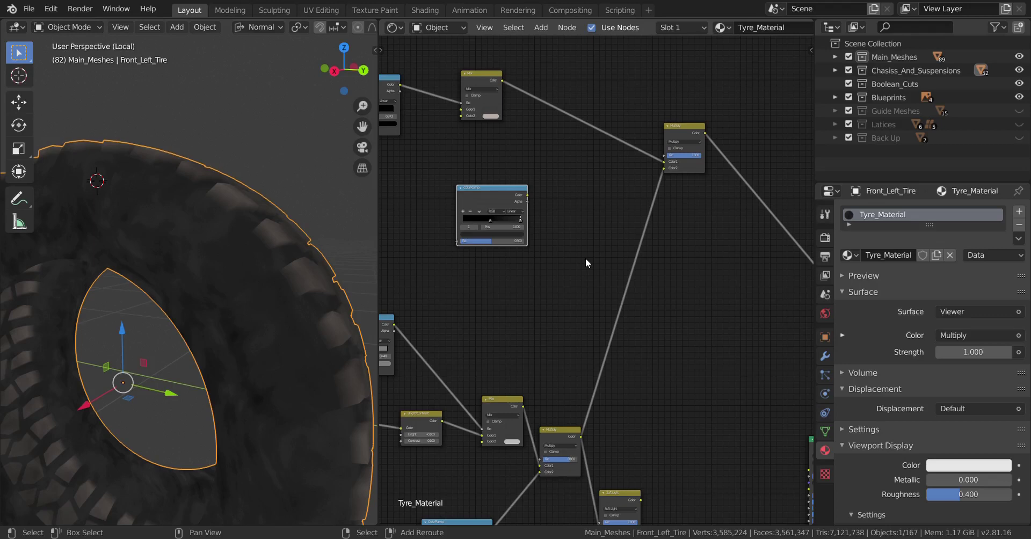
Step: Add a MixRGB node between the unconnected dark ColorRamp and the upper Multiply node
key(shift+a)
mouse_move(585, 258)
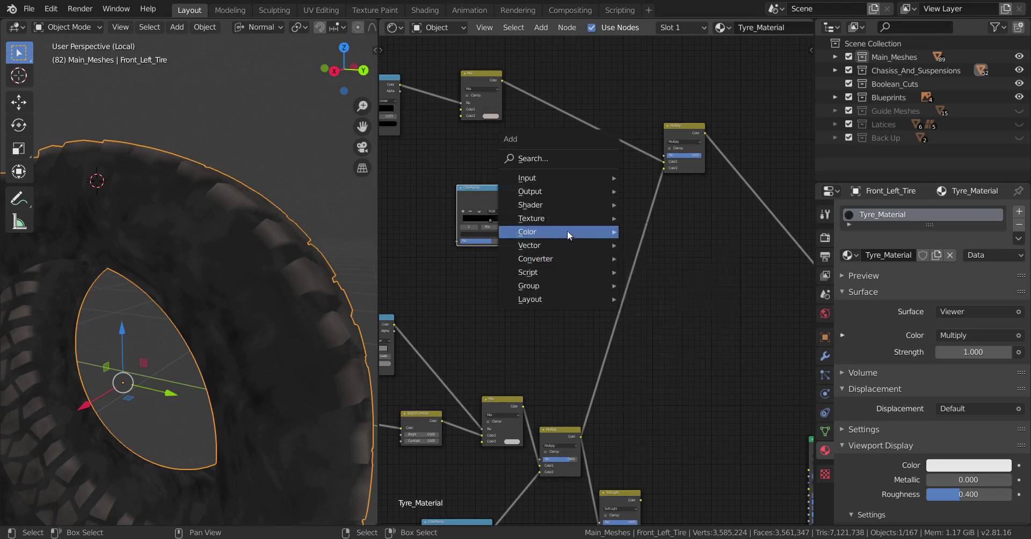
mouse_move(582, 231)
click(652, 304)
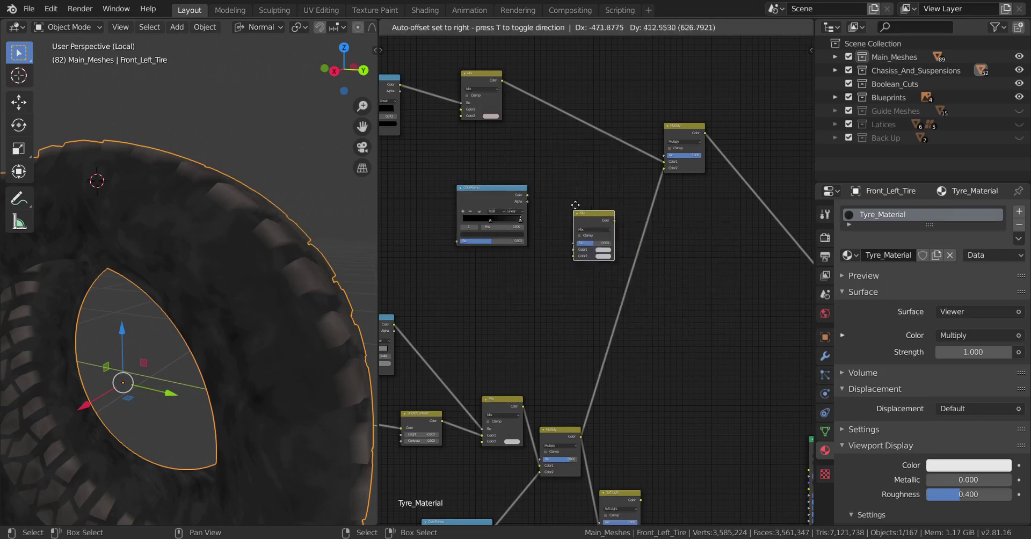
click(582, 193)
Step: Set the new Mix node's blending mode to Soft Light
scroll(582, 192, up, 2)
click(599, 155)
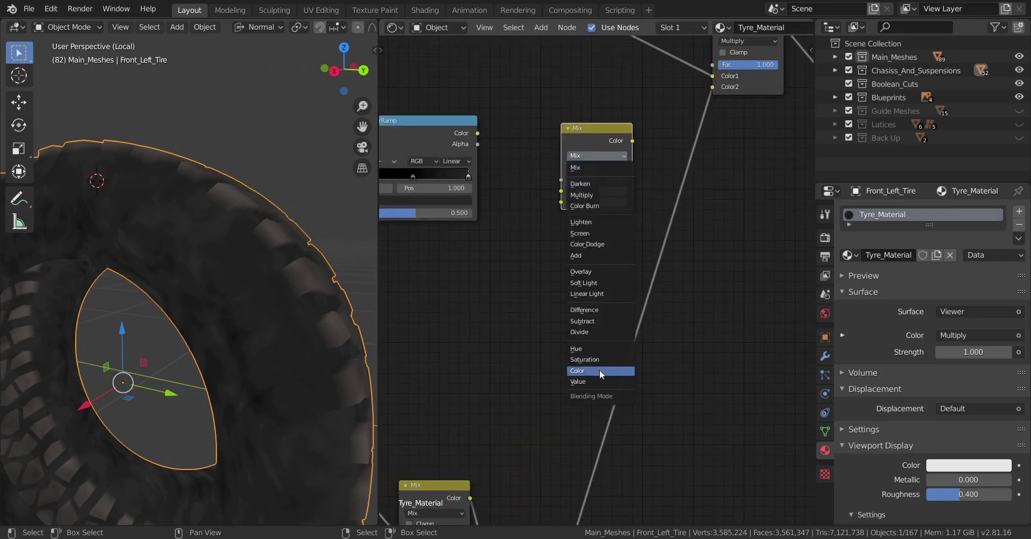
click(595, 275)
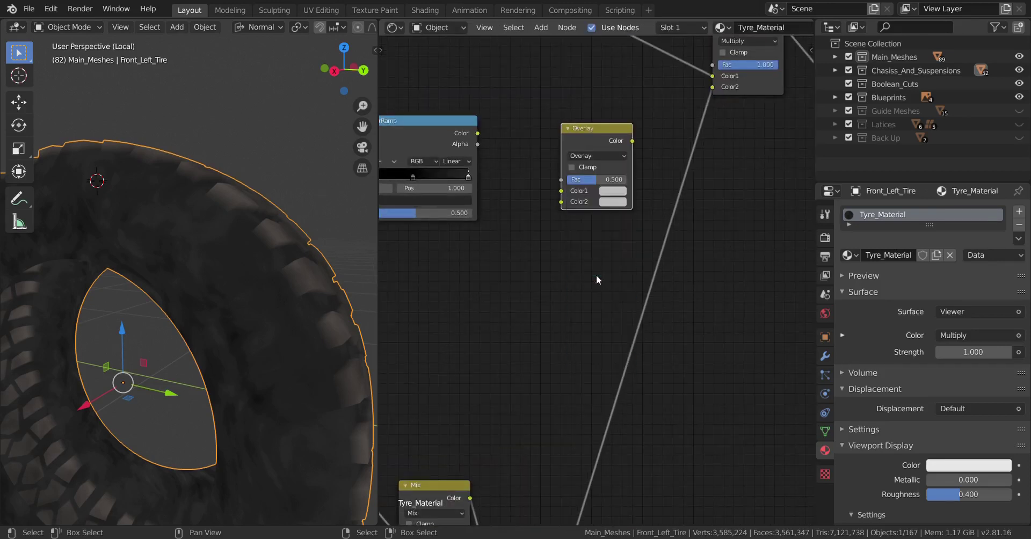
click(597, 155)
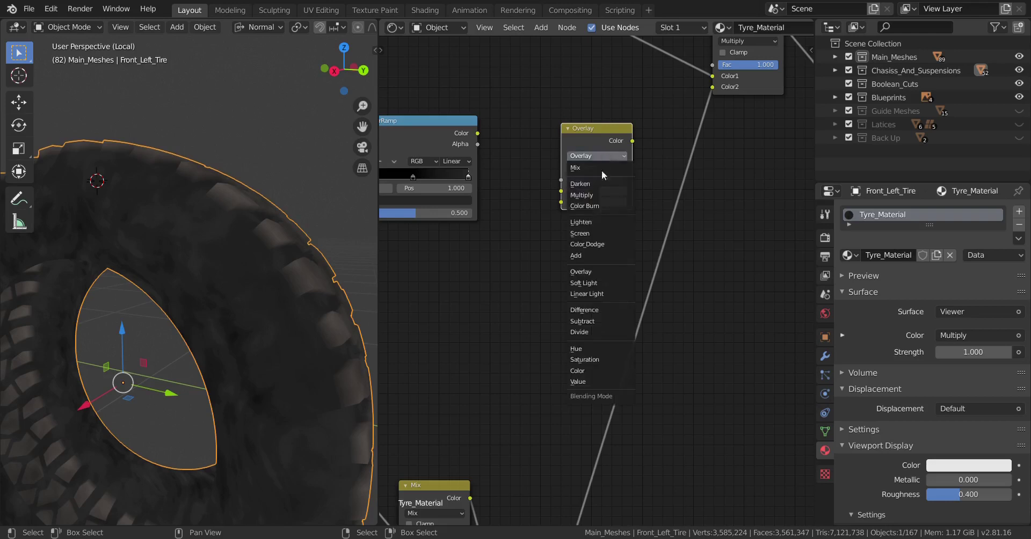
click(596, 285)
Step: Connect the dark ColorRamp's Color output to the new Soft Light node's Color1 input
scroll(596, 285, down, 1)
middle_drag(592, 324, 651, 389)
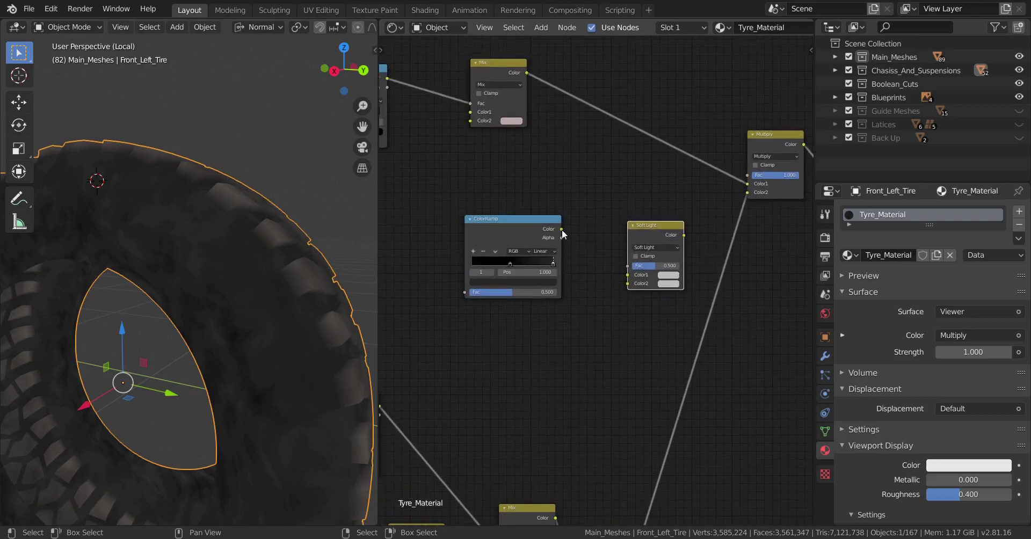
drag(561, 229, 629, 274)
Step: Connect the Color output of the Musgrave Texture's ColorRamp to the new Soft Light node's Color2 input
scroll(627, 314, down, 5)
middle_drag(627, 314, 647, 203)
middle_drag(662, 311, 695, 175)
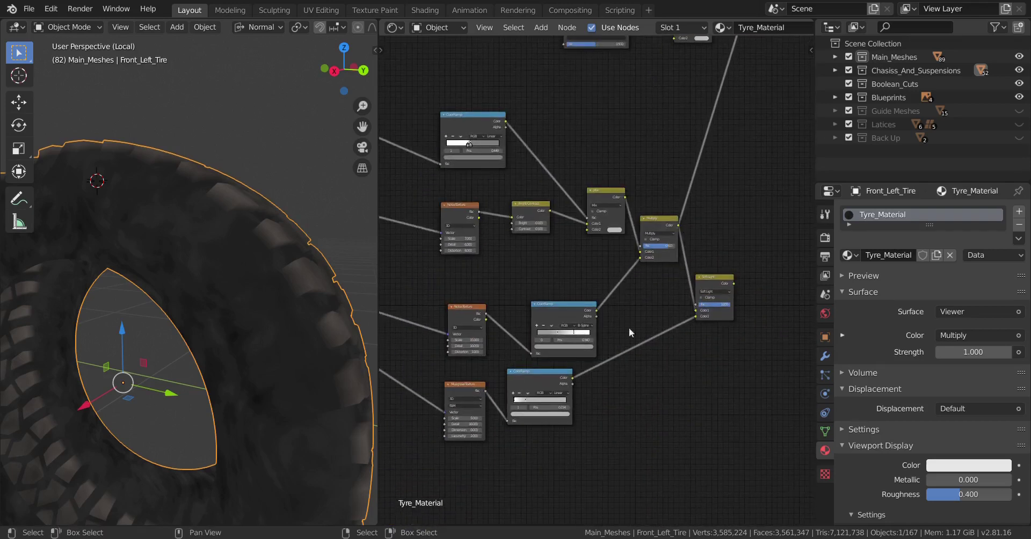
middle_drag(623, 287, 622, 342)
scroll(633, 341, up, 3)
mouse_move(601, 397)
middle_down()
mouse_move(632, 381)
mouse_move(633, 347)
mouse_move(600, 385)
middle_up()
scroll(653, 330, down, 1)
drag(559, 443, 662, 104)
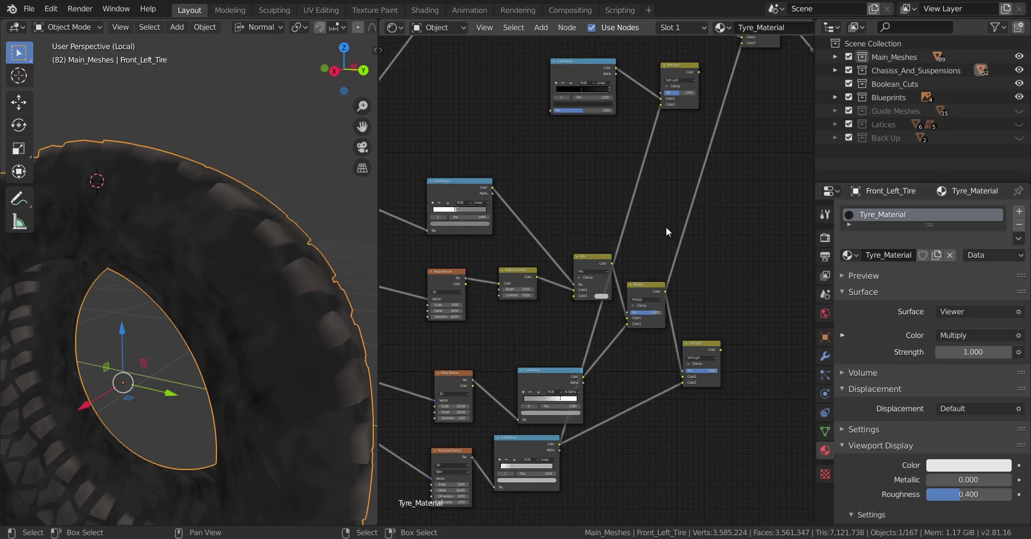
middle_drag(618, 367, 631, 312)
scroll(630, 312, up, 3)
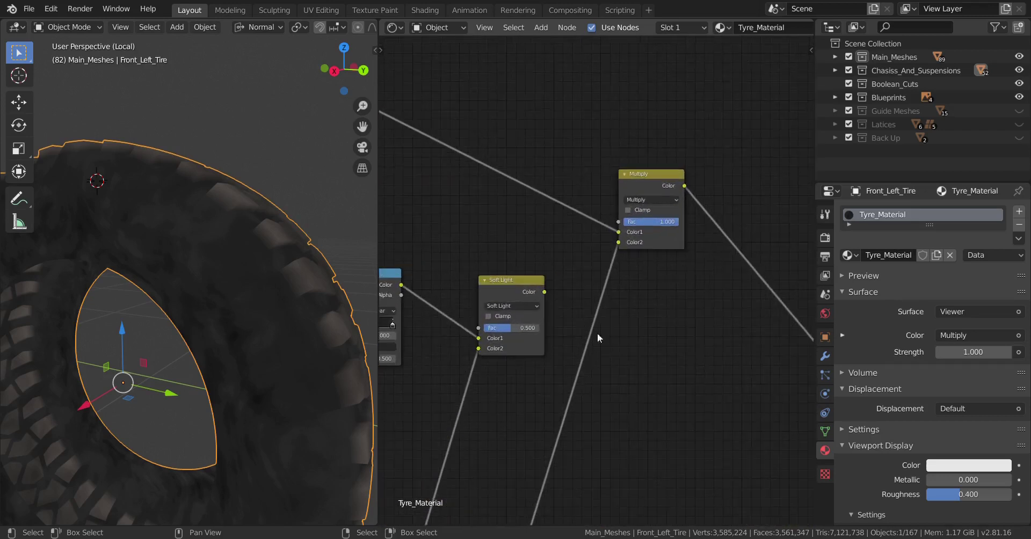
Step: Preview the output of the Soft Light node fed by the ColorRamp on the tire
ctrl+shift+click(521, 295)
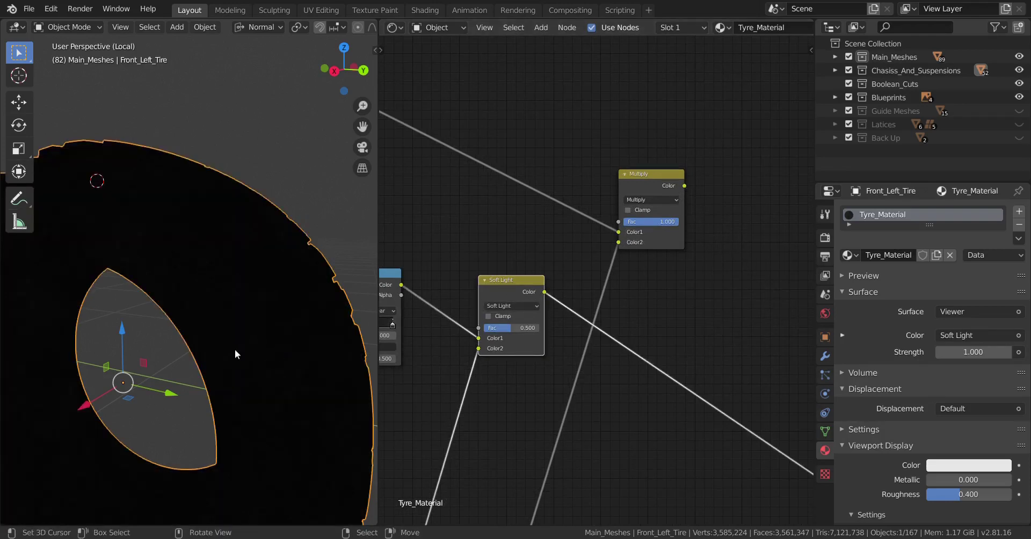
scroll(232, 349, up, 3)
scroll(226, 343, down, 2)
scroll(214, 323, up, 2)
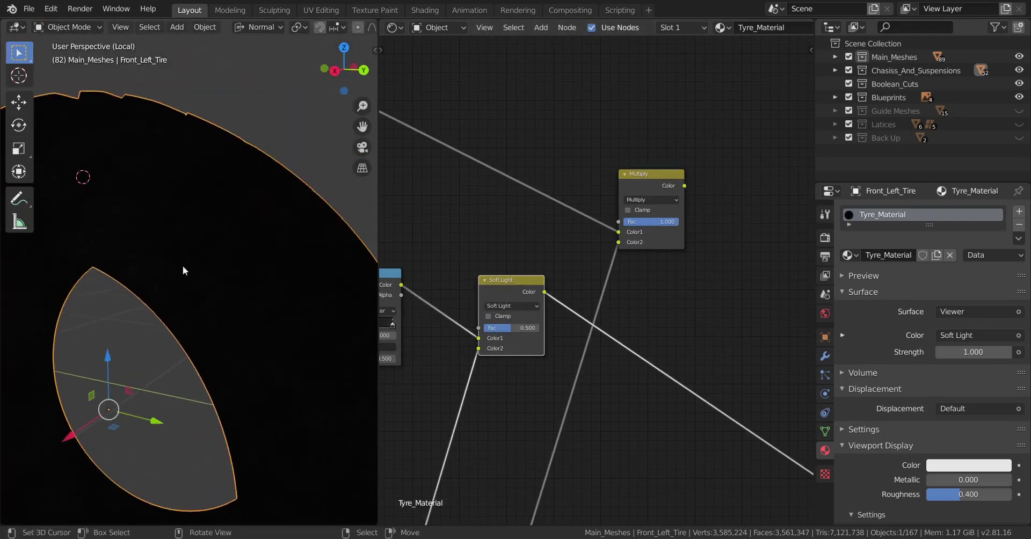
scroll(223, 242, up, 1)
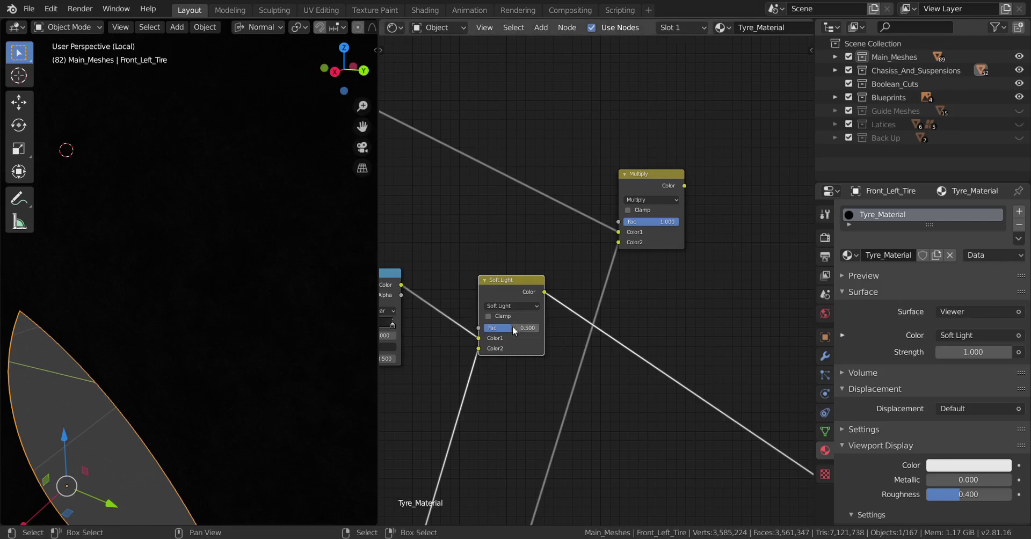
Step: Set the Soft Light node's Fac to 0.8 and inspect the effect on the tire
drag(509, 328, 516, 327)
click(517, 327)
text(.)
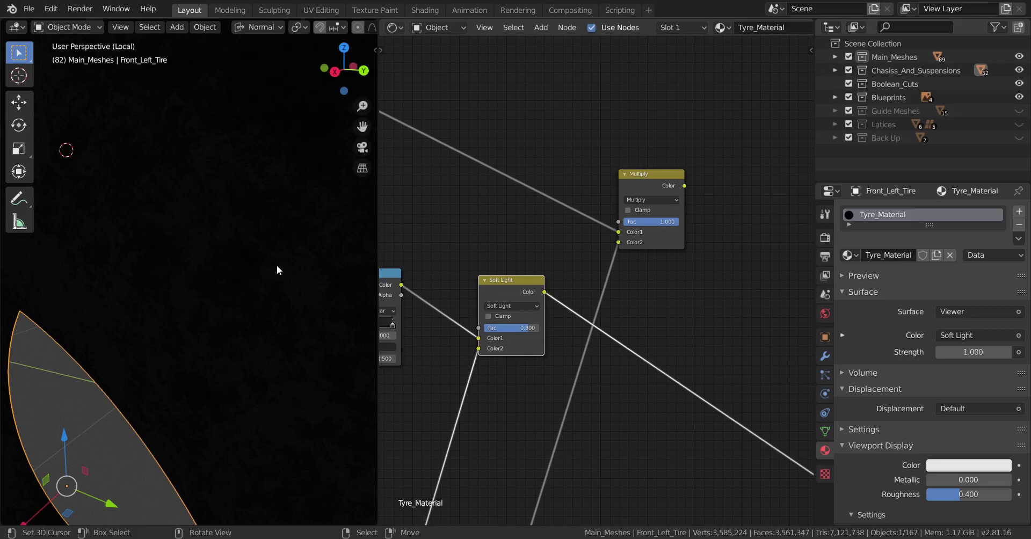
drag(525, 329, 537, 329)
right_click(538, 328)
scroll(246, 256, down, 4)
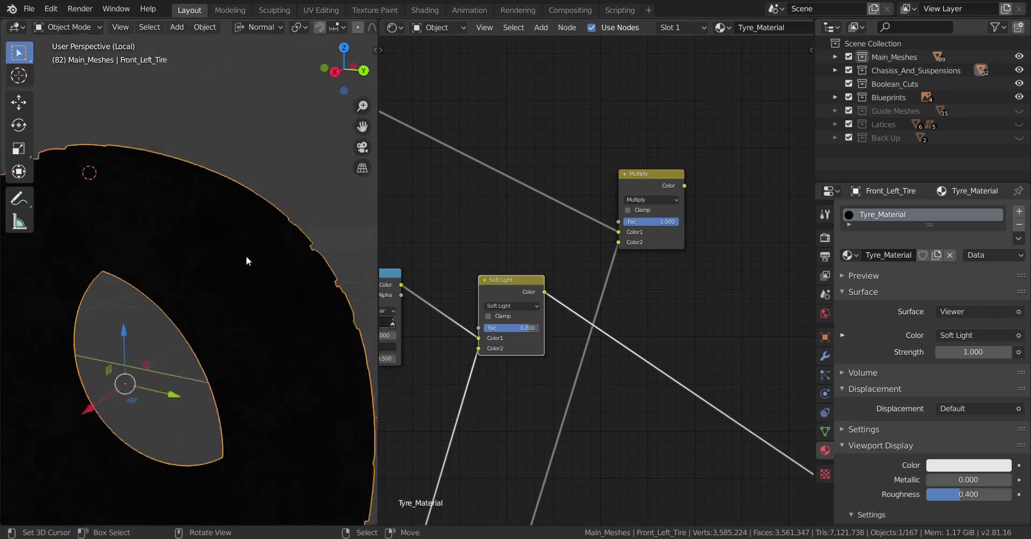
scroll(214, 279, up, 1)
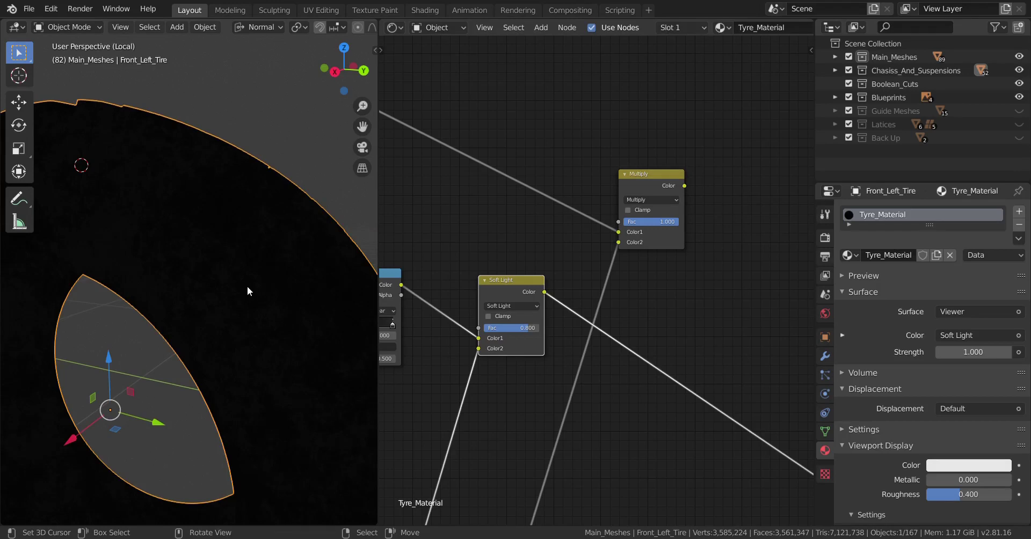
scroll(247, 285, up, 2)
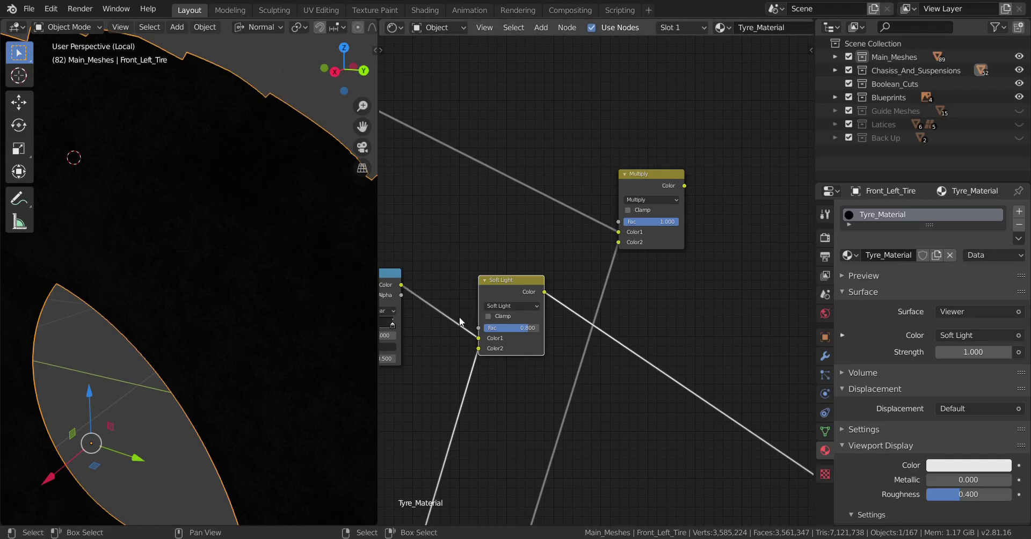
scroll(528, 295, down, 1)
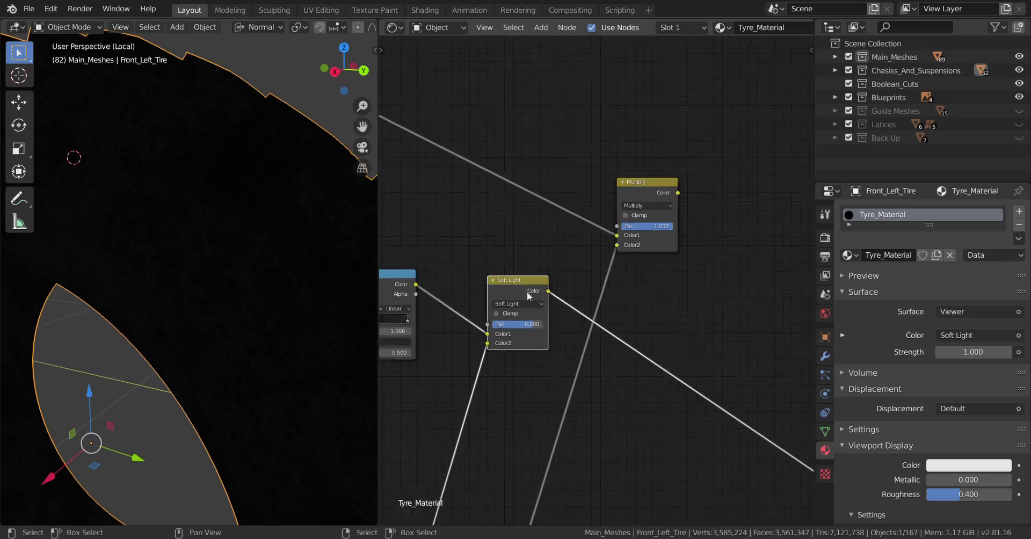
scroll(527, 294, down, 1)
mouse_move(565, 297)
middle_down()
mouse_move(526, 291)
mouse_move(559, 297)
middle_up()
scroll(529, 292, up, 3)
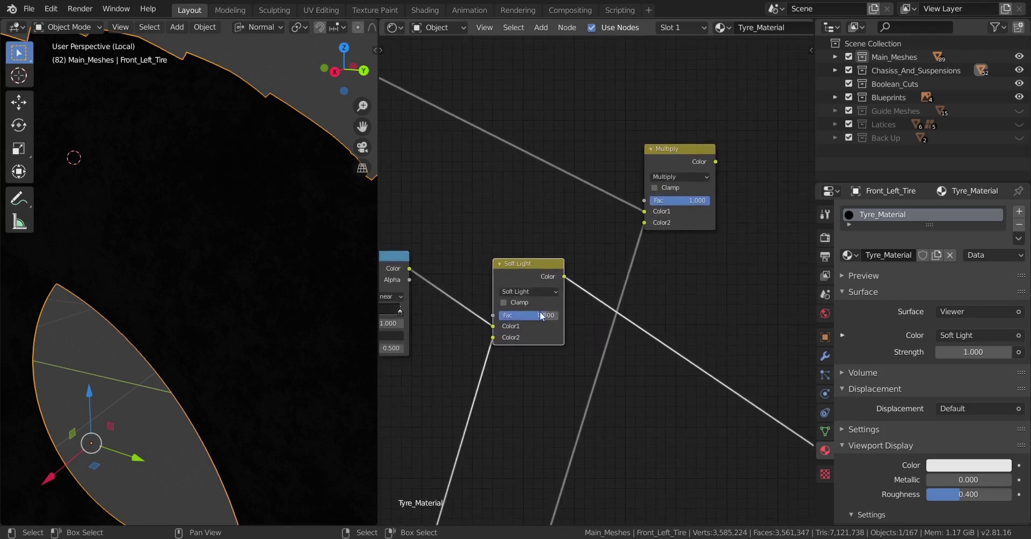
scroll(547, 318, up, 1)
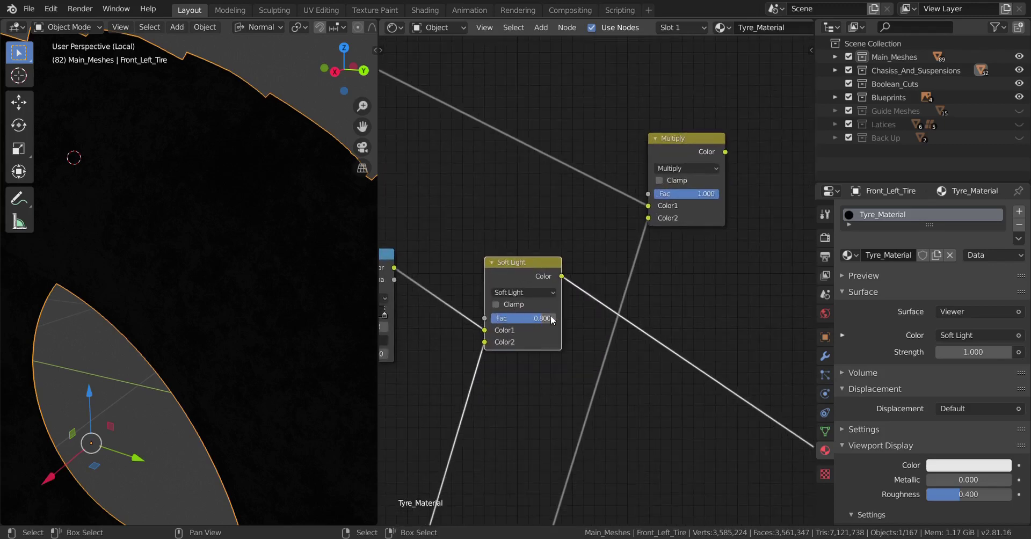
scroll(552, 319, down, 2)
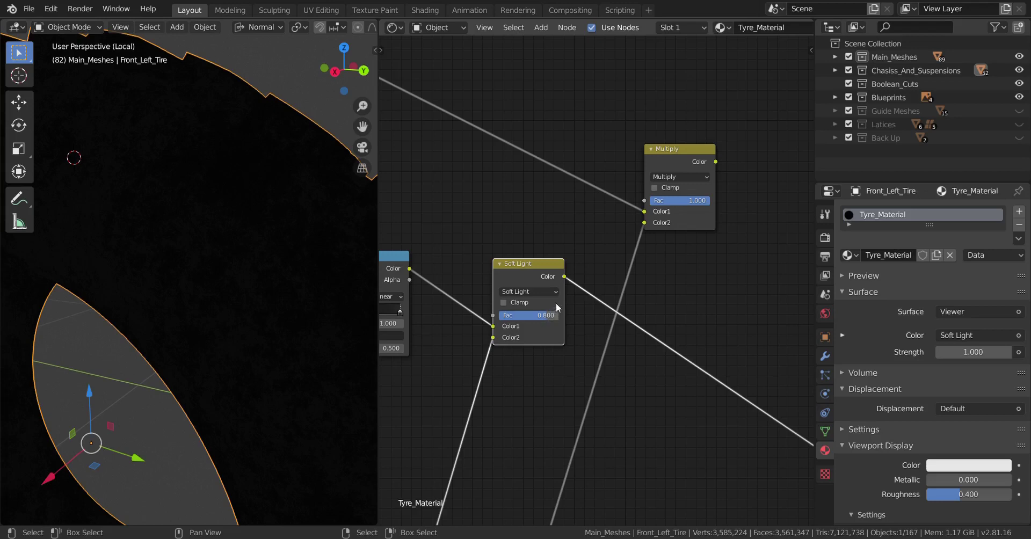
scroll(564, 305, up, 2)
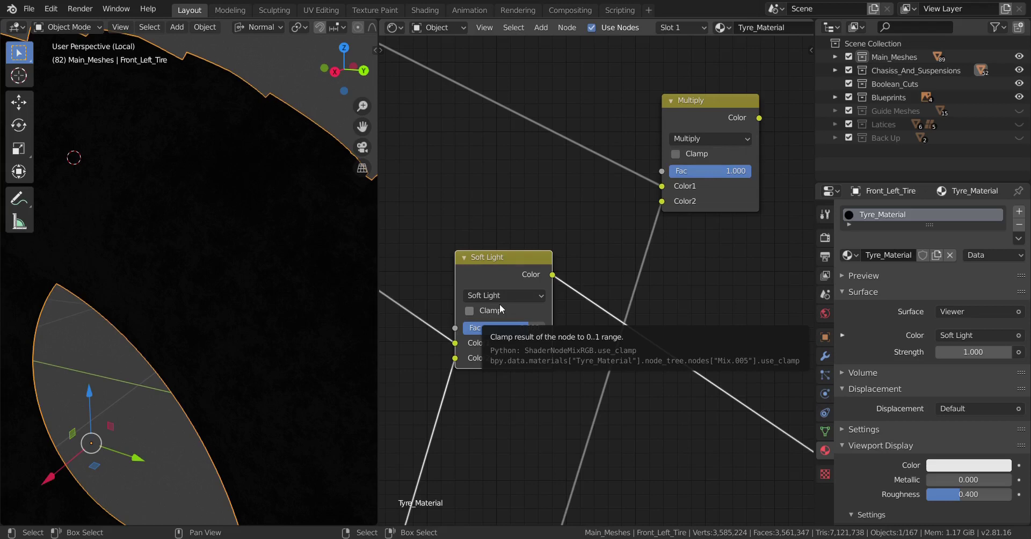
scroll(531, 286, down, 2)
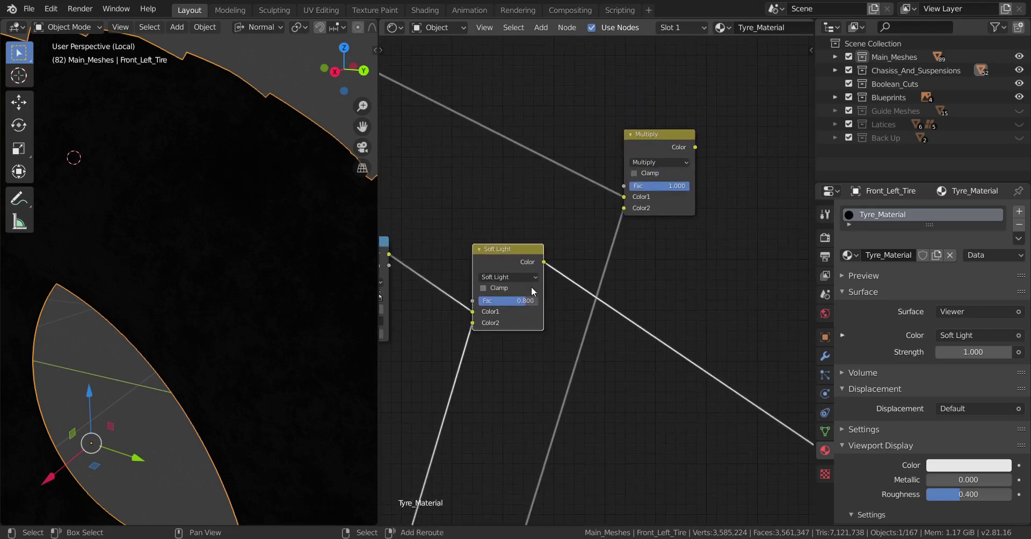
Step: Duplicate the Soft Light node onto its output link and connect the lower Multiply node's Color output to the duplicate's Color2
key(shift+d)
click(703, 346)
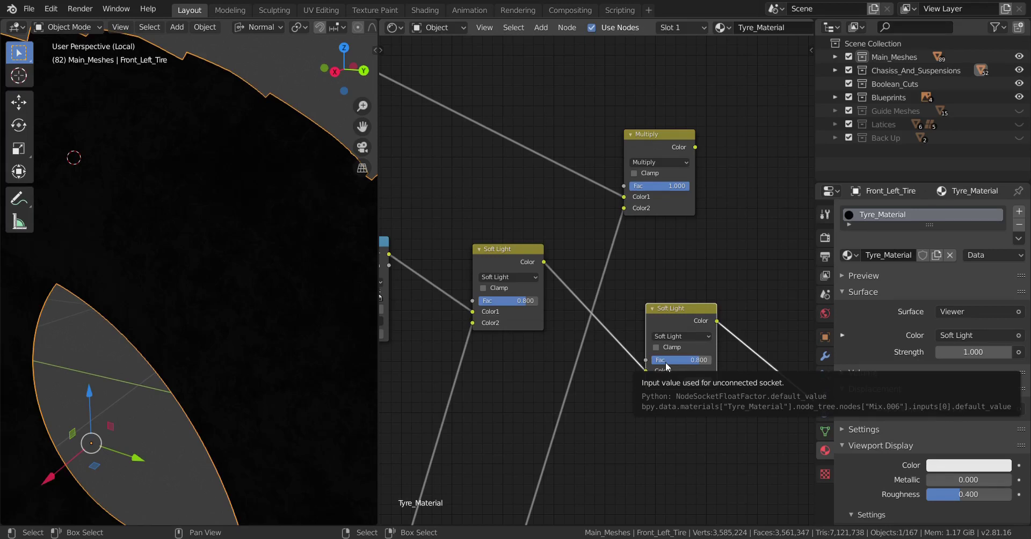
scroll(665, 362, down, 4)
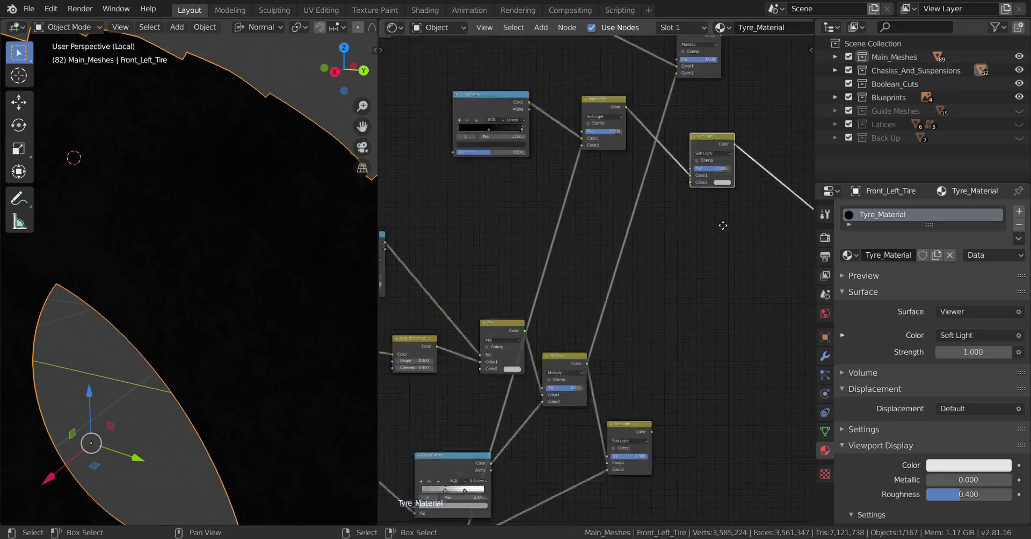
drag(594, 329, 697, 146)
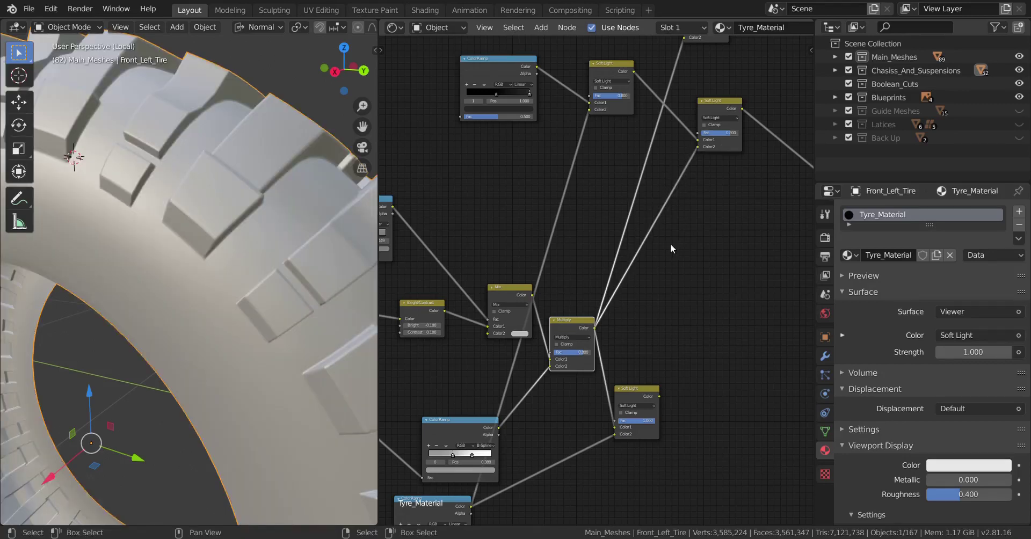
mouse_move(246, 330)
middle_down()
mouse_move(225, 362)
mouse_move(258, 354)
middle_up()
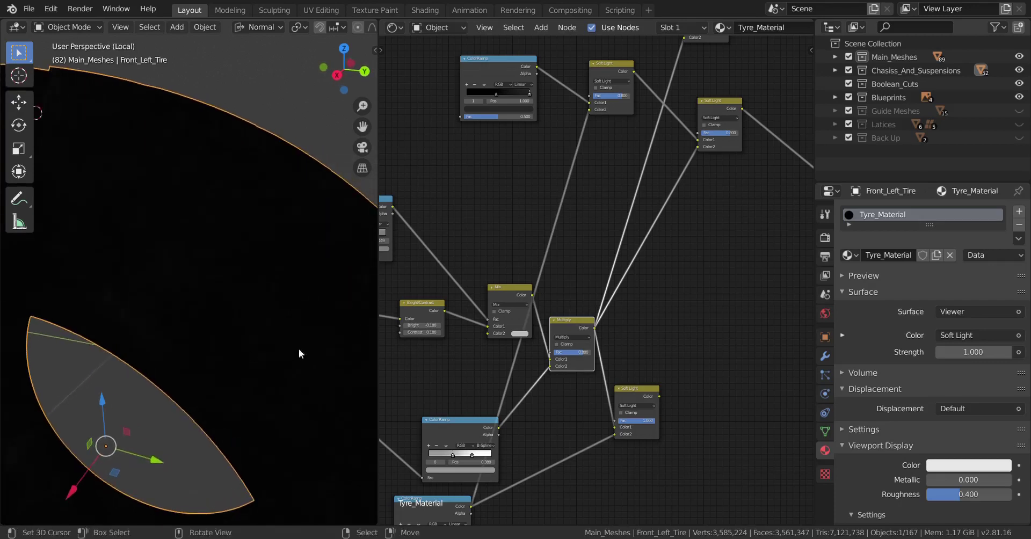
scroll(536, 362, down, 1)
scroll(536, 362, up, 1)
Step: Reposition the duplicated Soft Light node below the upper Multiply node
middle_drag(535, 362, 699, 306)
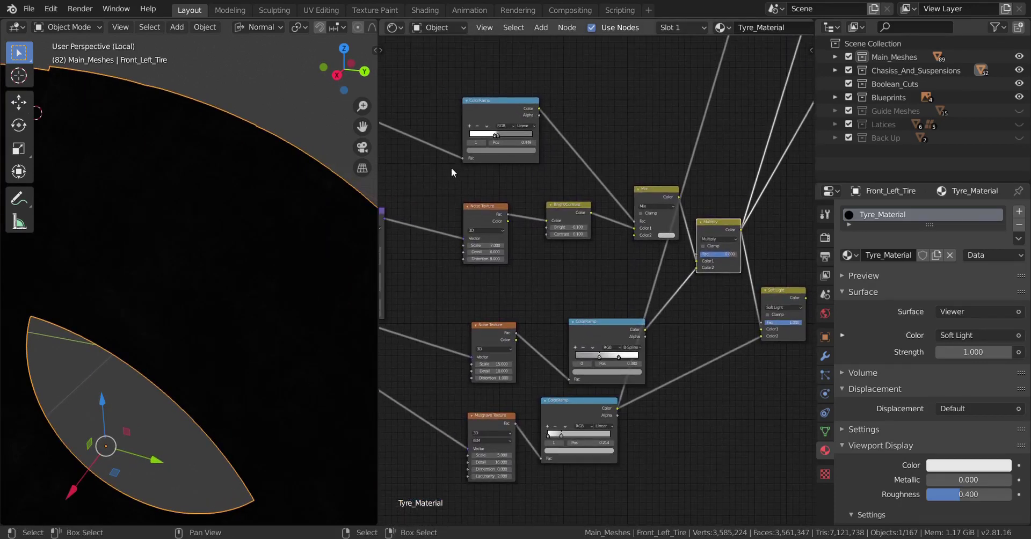
drag(448, 172, 534, 214)
middle_drag(720, 237, 602, 365)
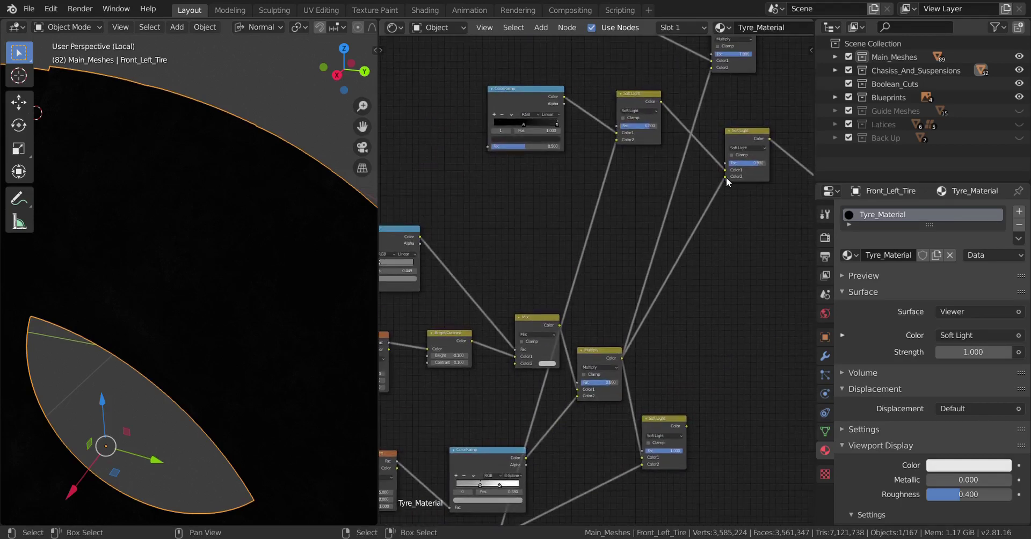
middle_drag(730, 182, 596, 337)
scroll(619, 338, up, 5)
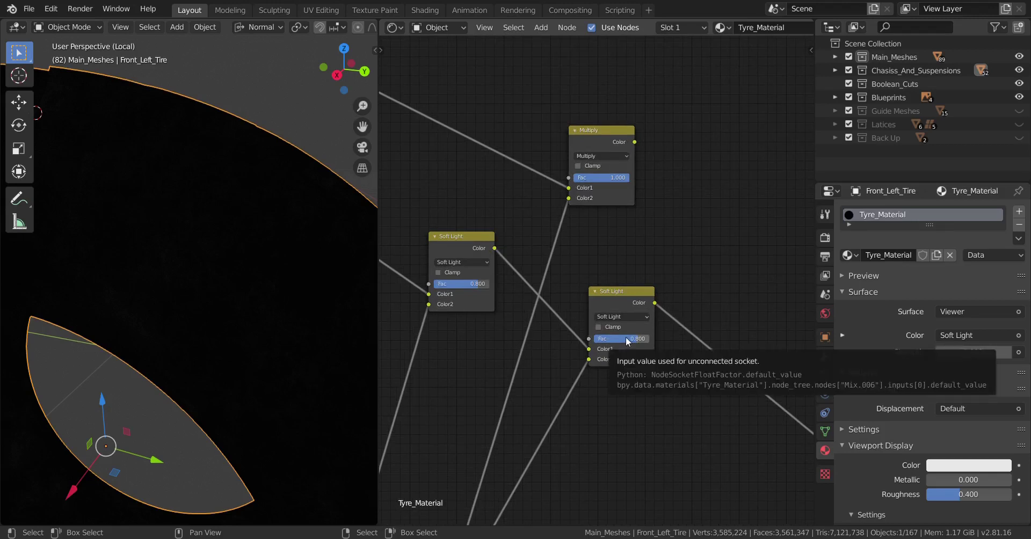
middle_drag(644, 303, 627, 324)
drag(608, 311, 597, 305)
middle_drag(698, 275, 639, 301)
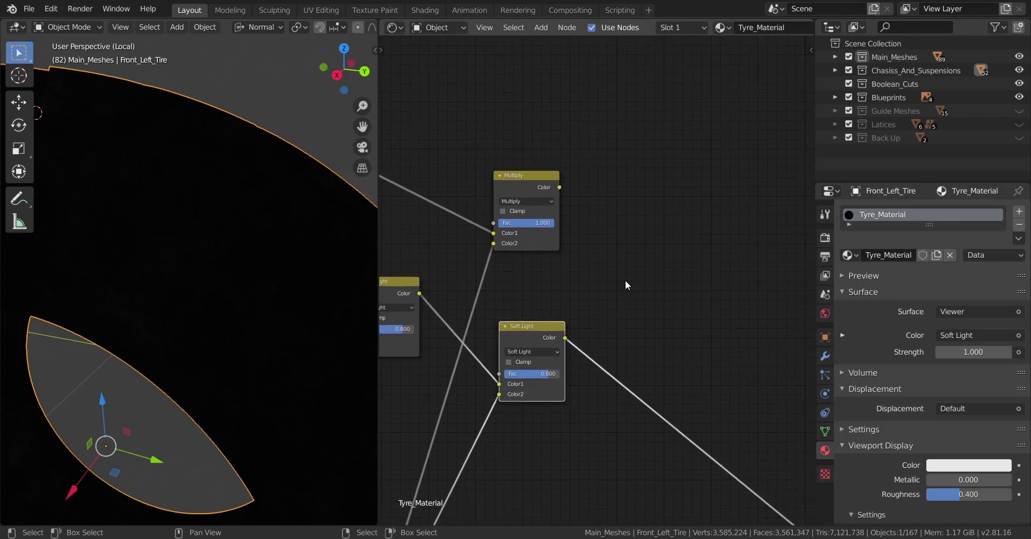
Step: Add a MixRGB node, connecting the upper Multiply node to its Color1 and the duplicated Soft Light node to its Color2
key(shift+a)
mouse_move(639, 280)
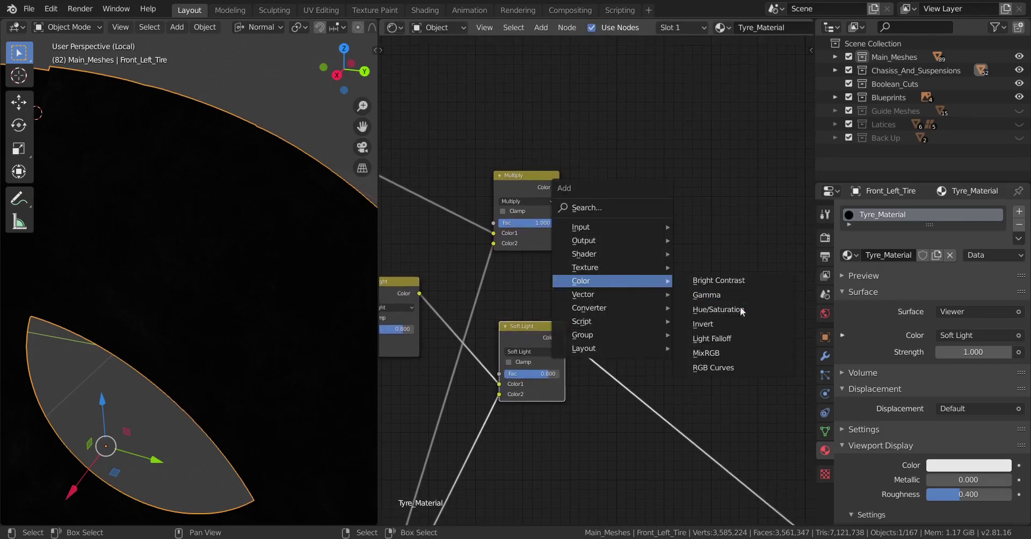
click(731, 350)
click(717, 227)
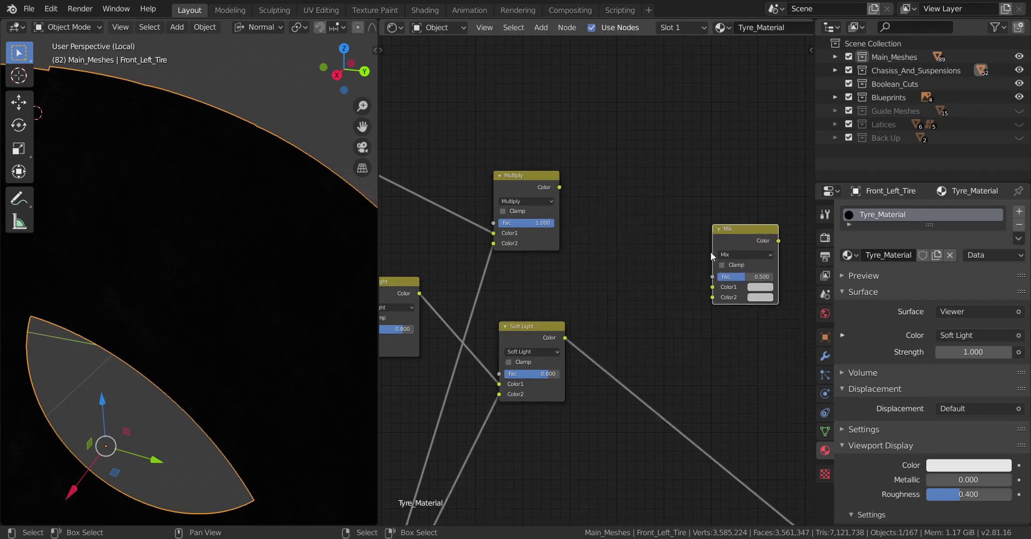
middle_drag(710, 251, 652, 278)
drag(507, 365, 655, 323)
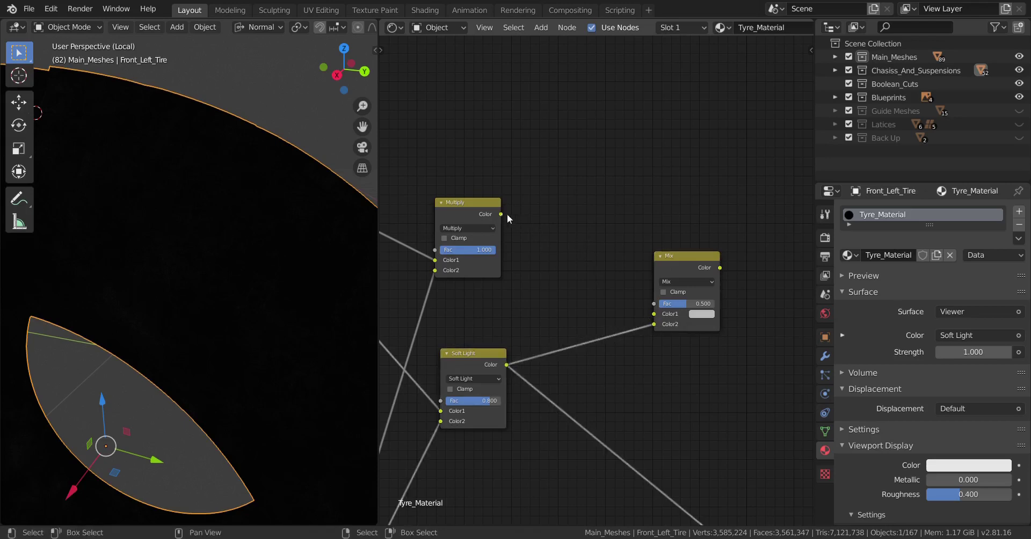
drag(505, 213, 653, 315)
Step: Preview the new Mix node's output and examine it on the tire's tread and sidewall
ctrl+shift+click(685, 259)
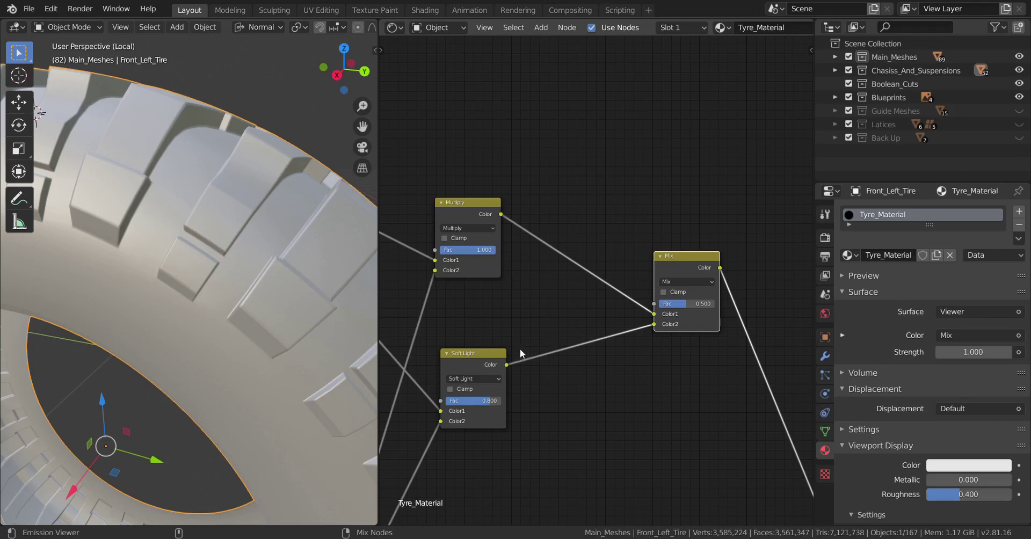
scroll(205, 312, down, 3)
middle_drag(205, 312, 197, 299)
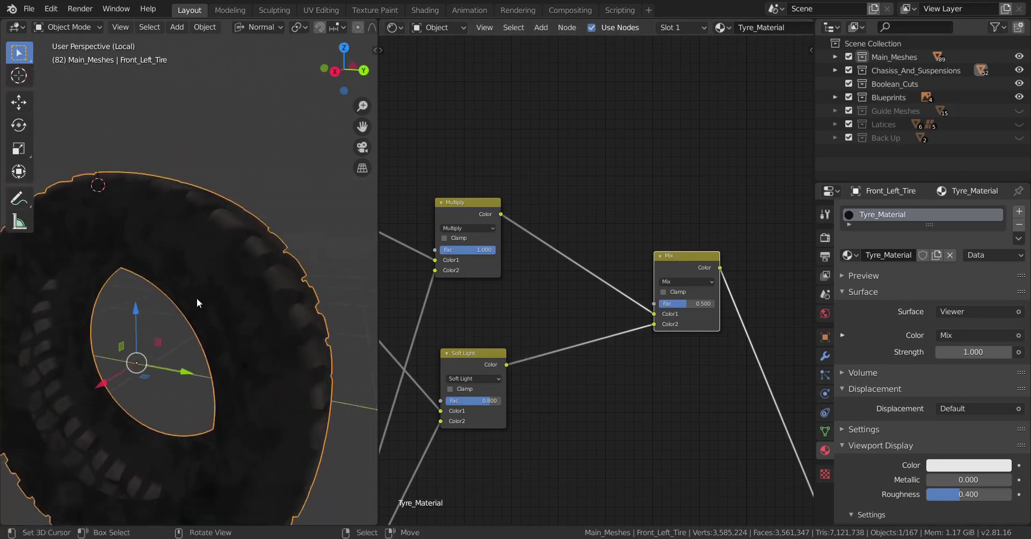
scroll(197, 299, up, 1)
scroll(517, 320, down, 1)
middle_drag(272, 339, 252, 349)
scroll(536, 369, up, 2)
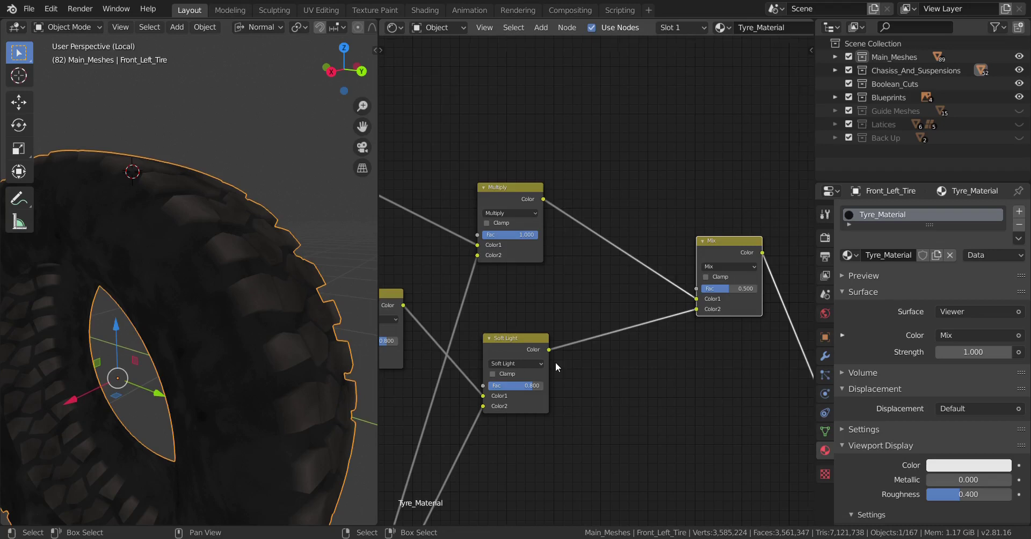
Step: Set the Principled BSDF node's distribution to Multiscatter GGX
scroll(555, 362, down, 3)
scroll(549, 360, down, 4)
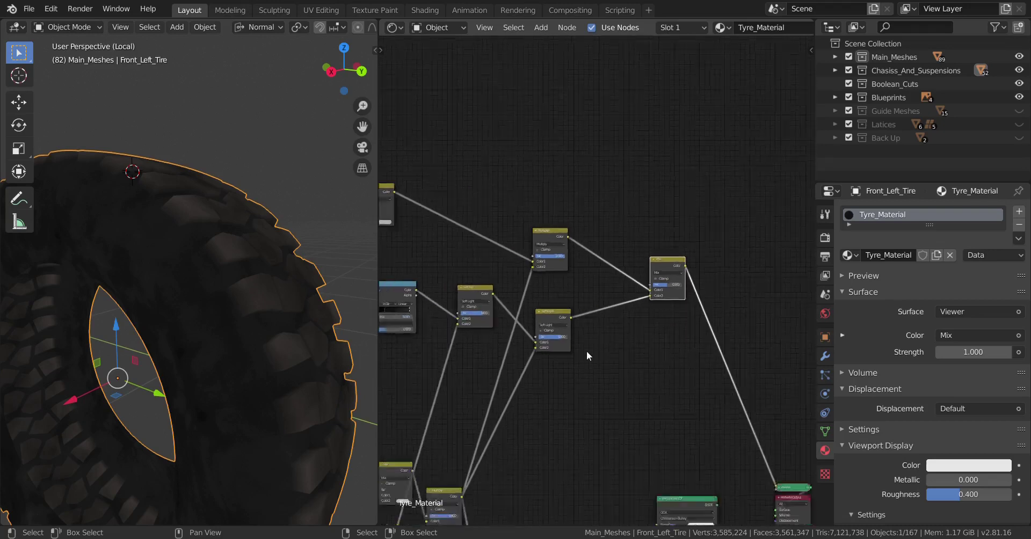
middle_drag(606, 352, 521, 309)
scroll(620, 379, up, 1)
middle_drag(622, 389, 663, 306)
scroll(641, 352, down, 1)
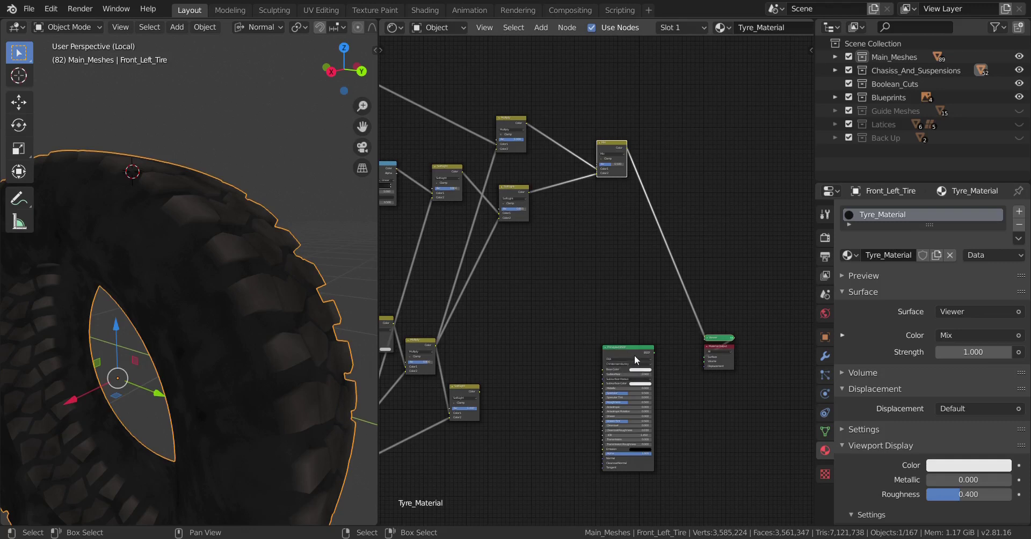
scroll(634, 355, up, 3)
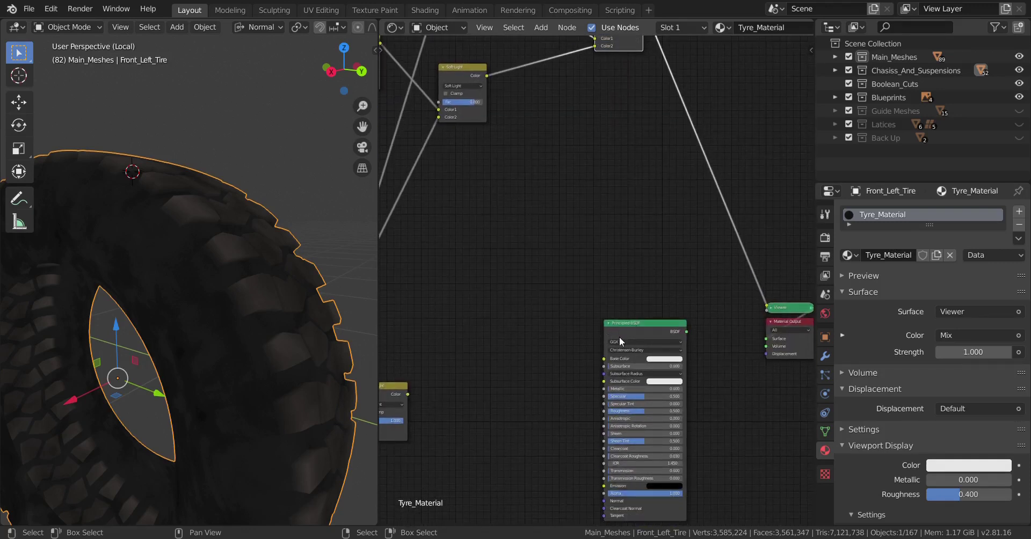
scroll(620, 337, up, 4)
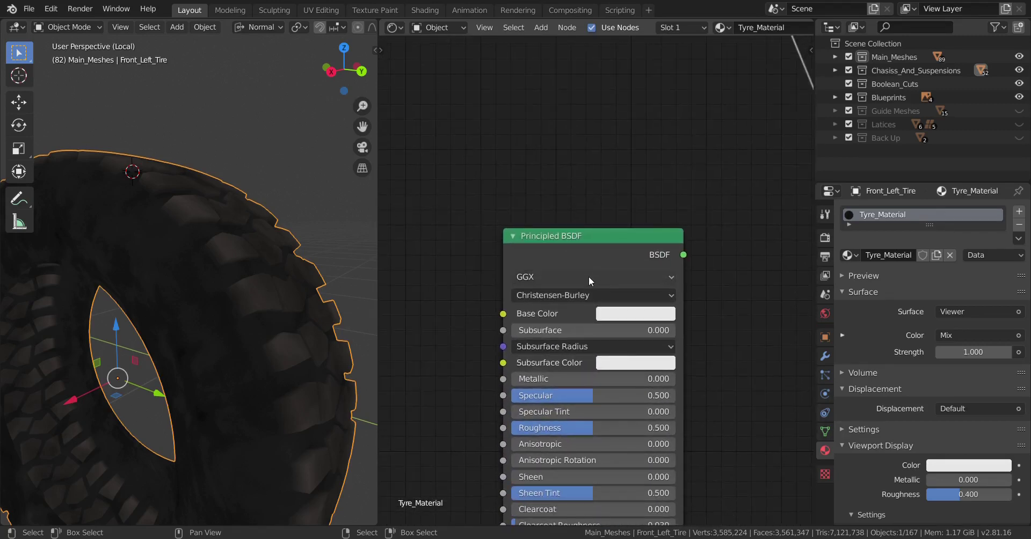
click(589, 276)
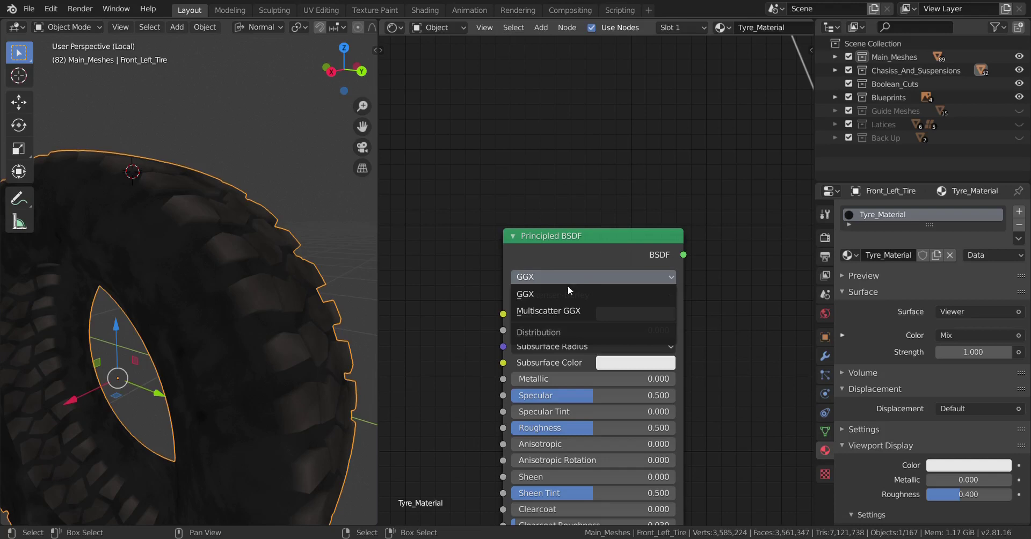
click(565, 313)
scroll(584, 288, down, 5)
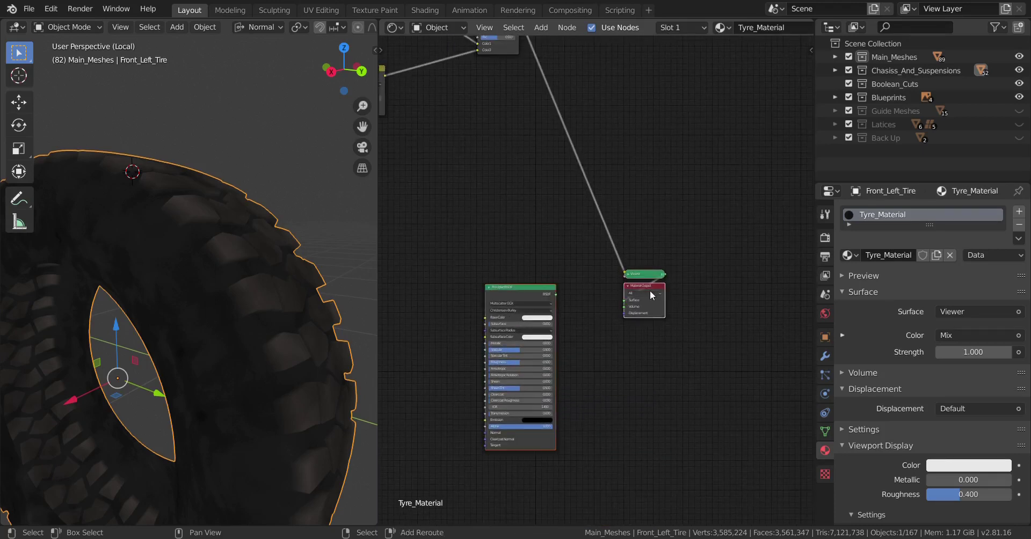
Step: Move the Principled BSDF and Material Output nodes to the right of the Viewer node and preview the Mix node
key(g)
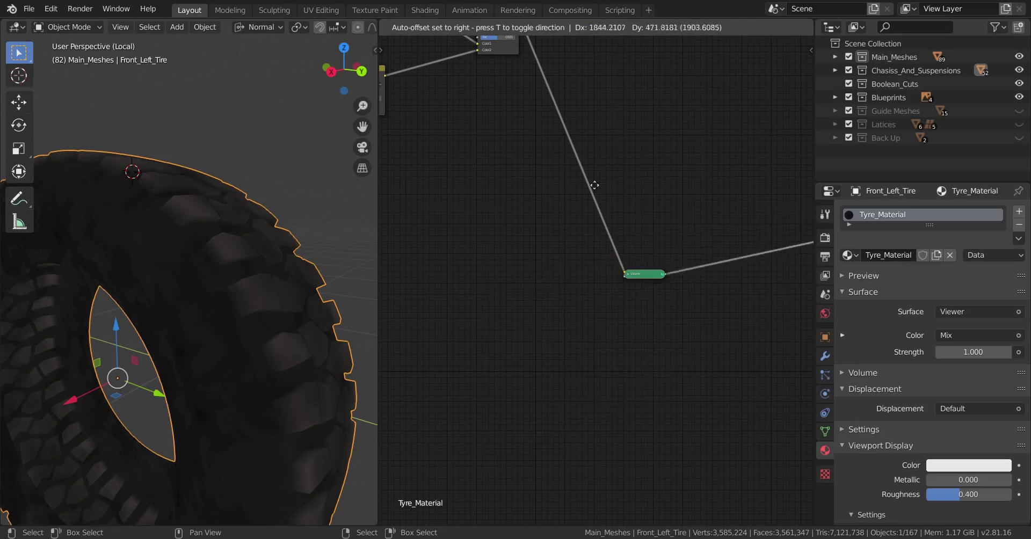
click(412, 162)
scroll(591, 184, down, 5)
middle_drag(591, 184, 572, 258)
ctrl+shift+click(507, 174)
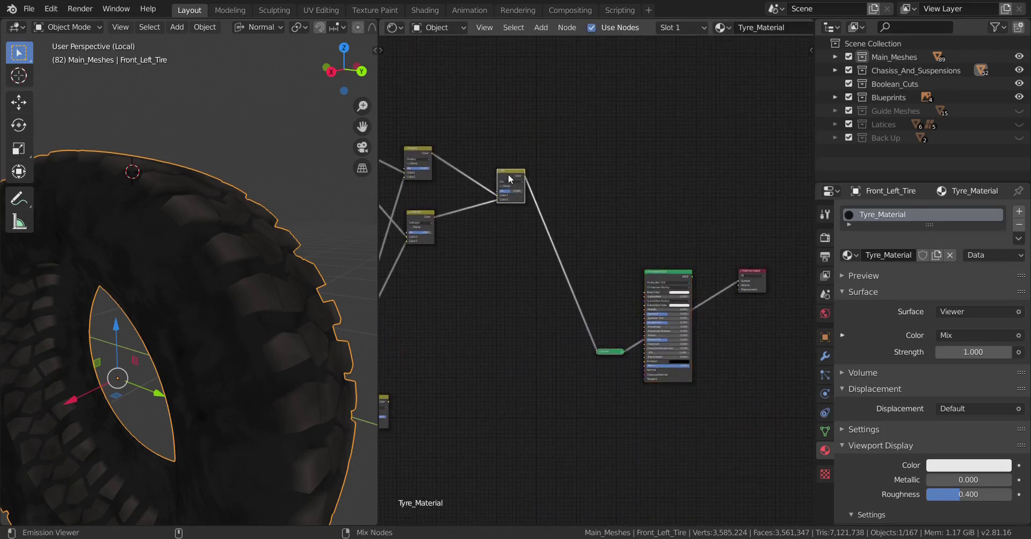
Step: Connect the Mix node's Color output to the Principled BSDF's Base Color and preview the Principled BSDF shader
ctrl+shift+click(668, 264)
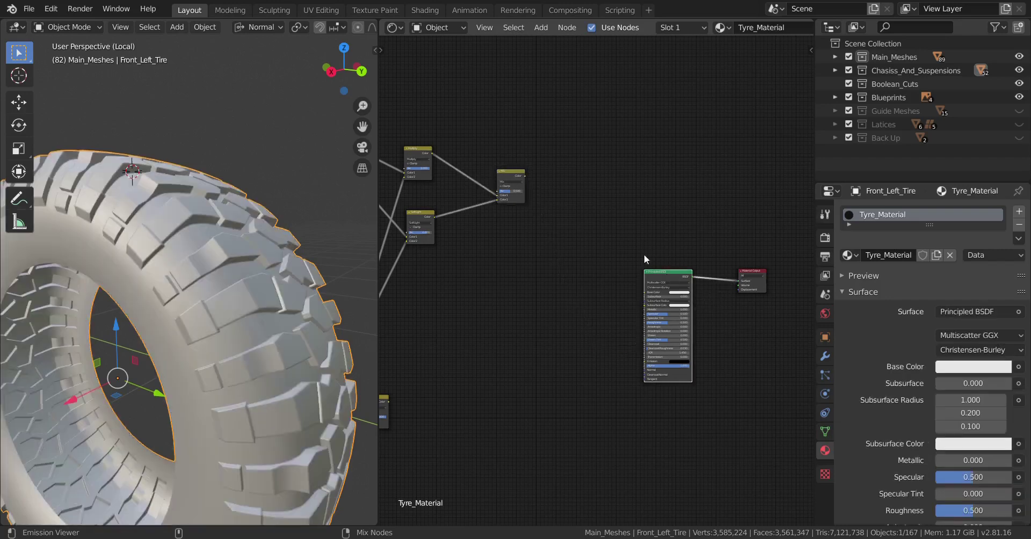
ctrl+shift+click(517, 179)
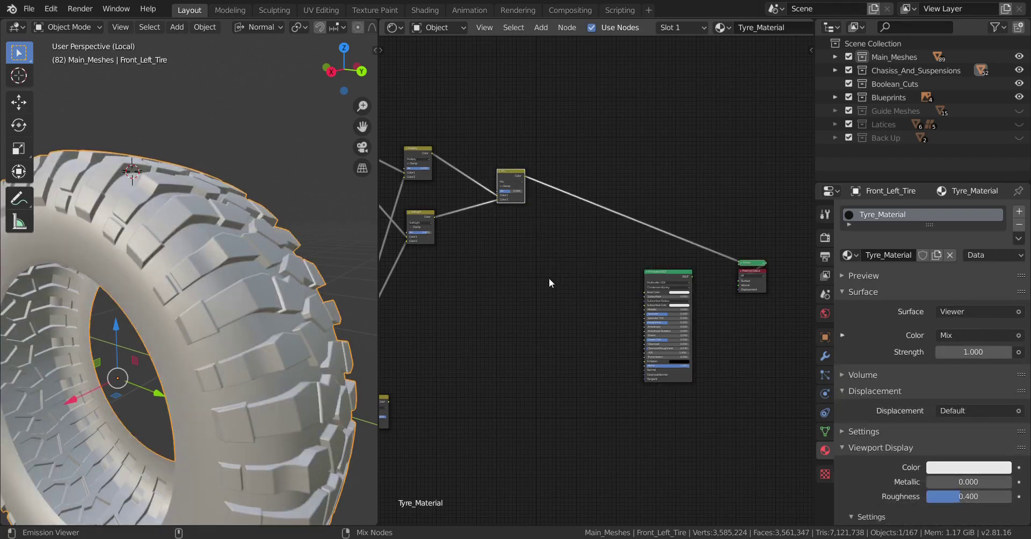
scroll(540, 191, up, 2)
middle_drag(540, 197, 538, 252)
scroll(490, 211, up, 1)
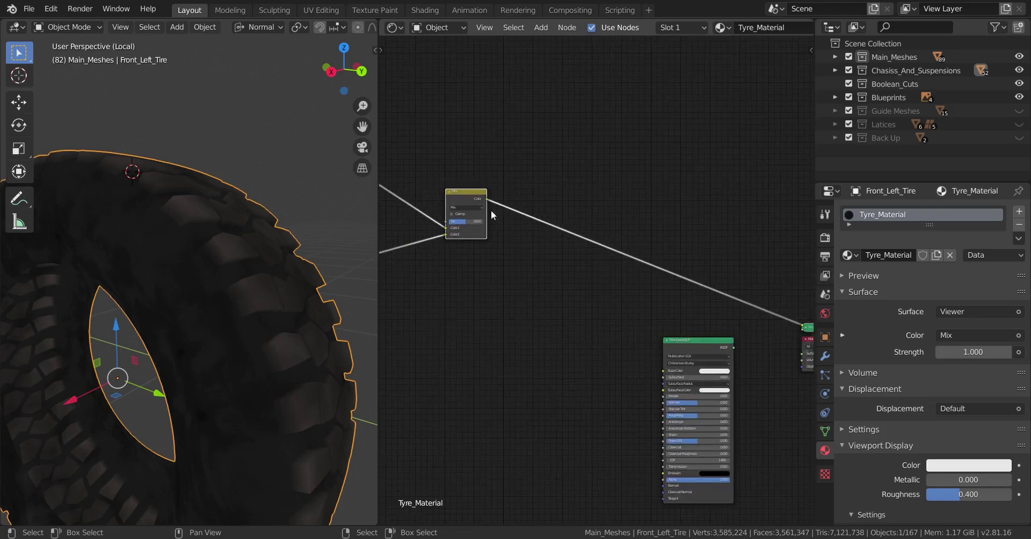
drag(487, 195, 644, 356)
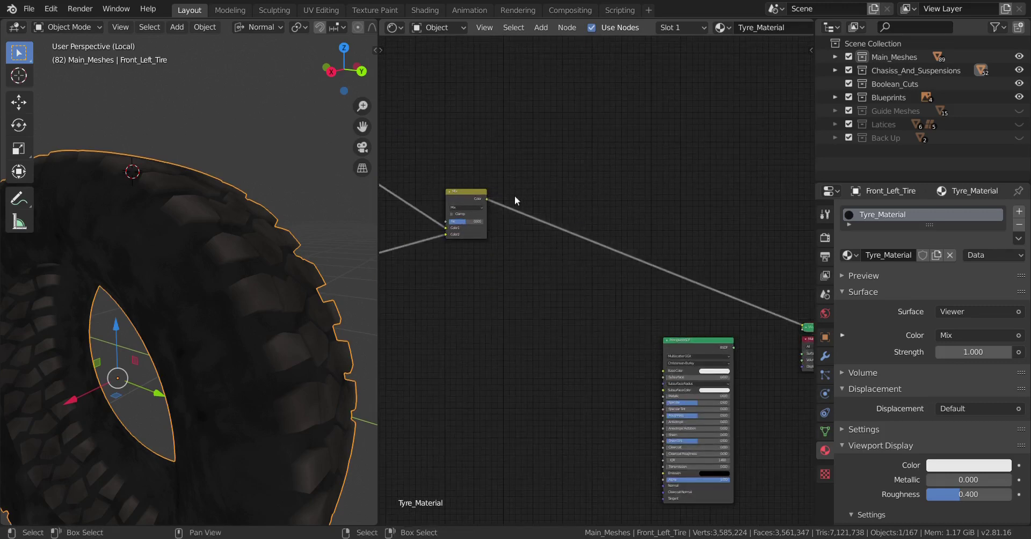
drag(487, 199, 661, 373)
middle_drag(707, 375, 540, 299)
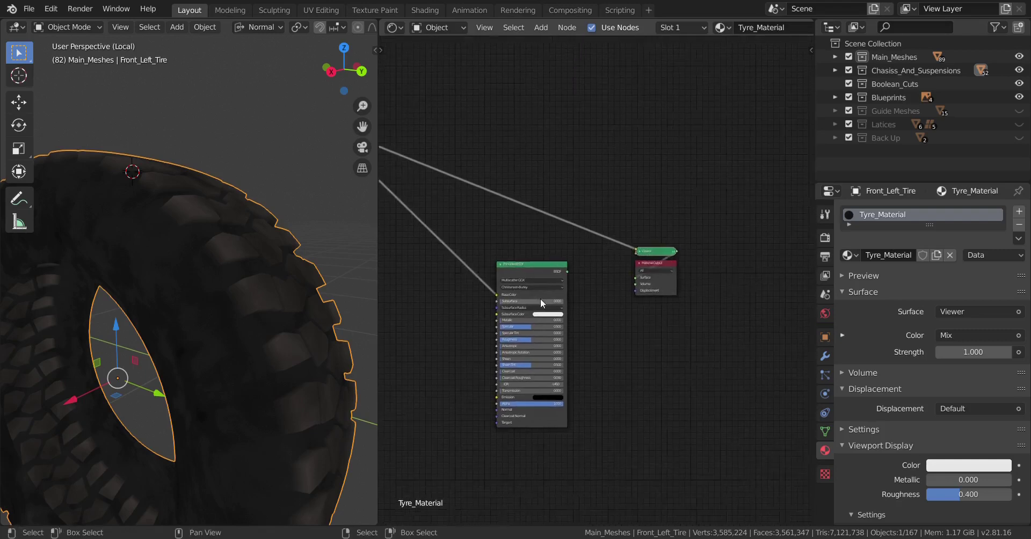
scroll(504, 266, up, 2)
ctrl+shift+click(504, 267)
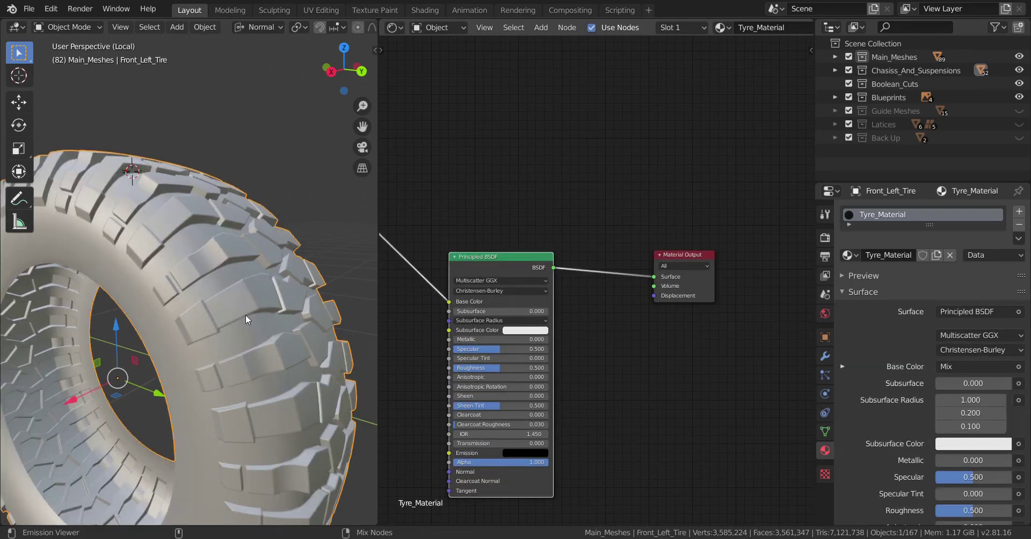
Step: Examine the Principled BSDF shading on the tire's tread and sidewall from several angles
scroll(244, 323, up, 6)
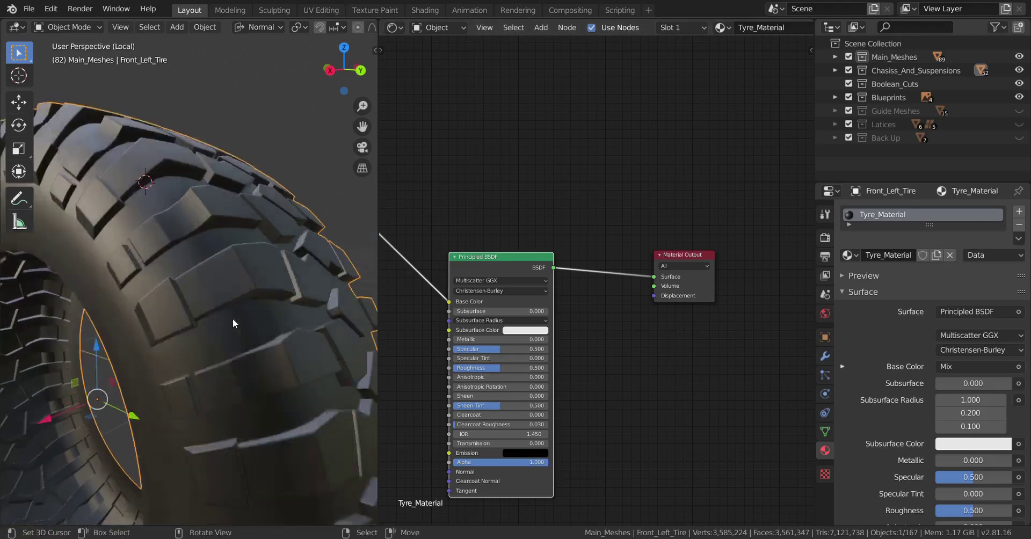
scroll(232, 292, down, 6)
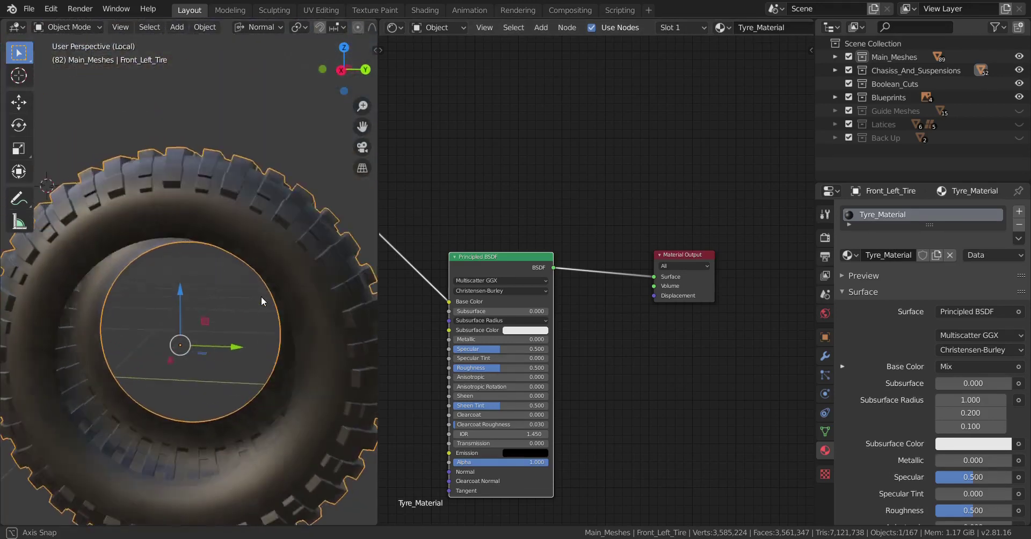
scroll(243, 291, up, 6)
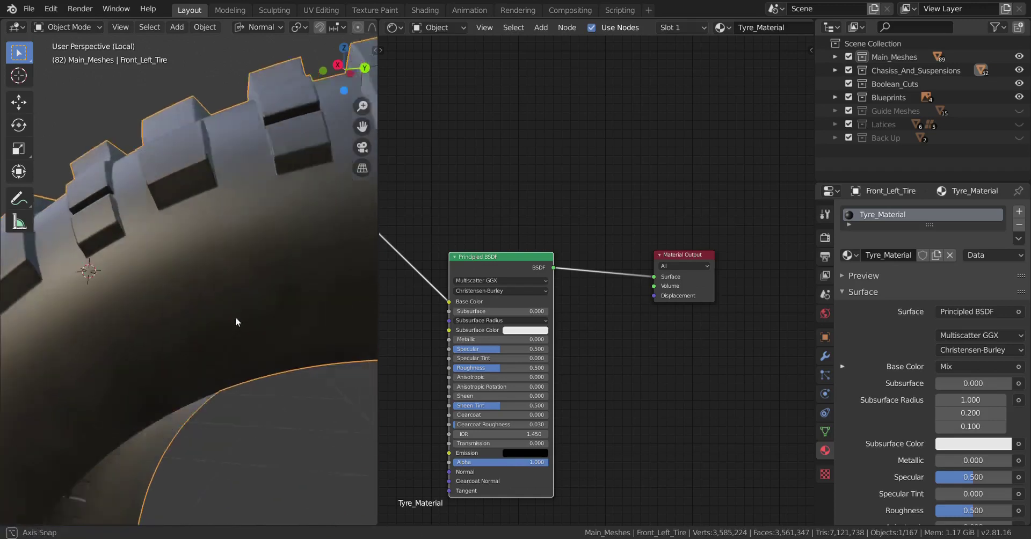
mouse_move(225, 313)
middle_down()
mouse_move(242, 305)
mouse_move(189, 319)
mouse_move(208, 301)
mouse_move(209, 313)
middle_up()
scroll(209, 333, up, 2)
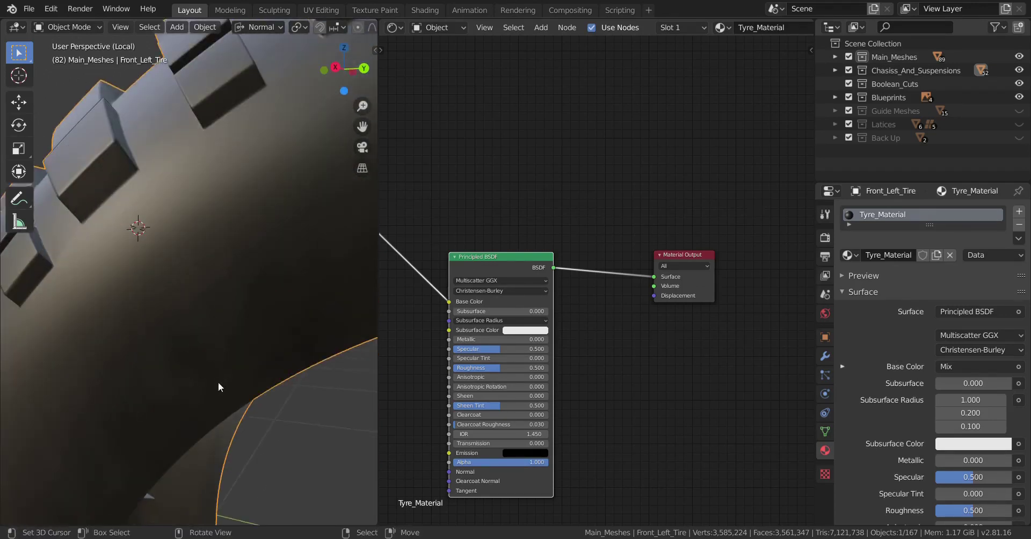
scroll(224, 290, down, 5)
middle_drag(224, 290, 182, 327)
scroll(242, 364, up, 2)
scroll(231, 322, down, 4)
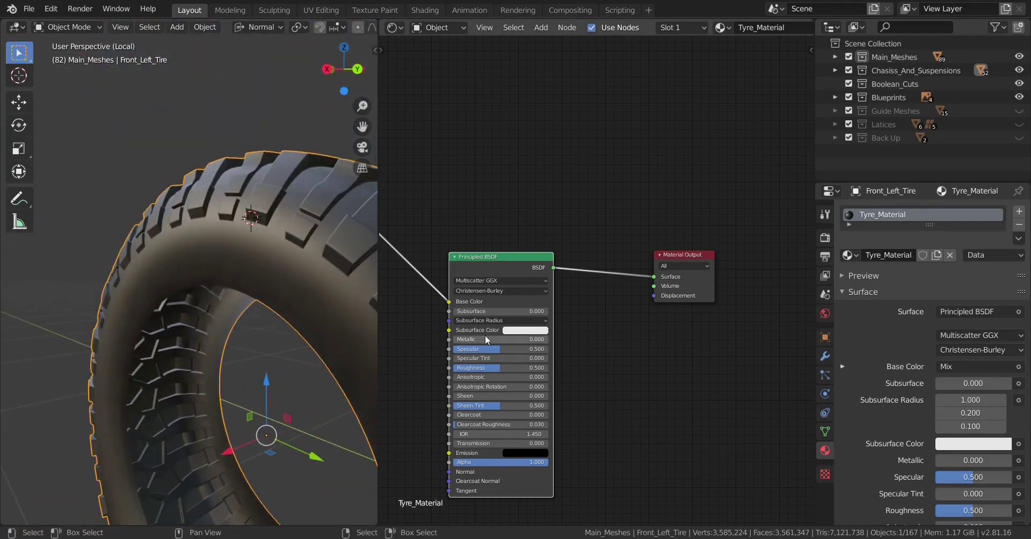
Step: Compare the preview of the final Mix node with that of the Principled BSDF on the tire
middle_drag(436, 358, 692, 432)
scroll(681, 364, down, 3)
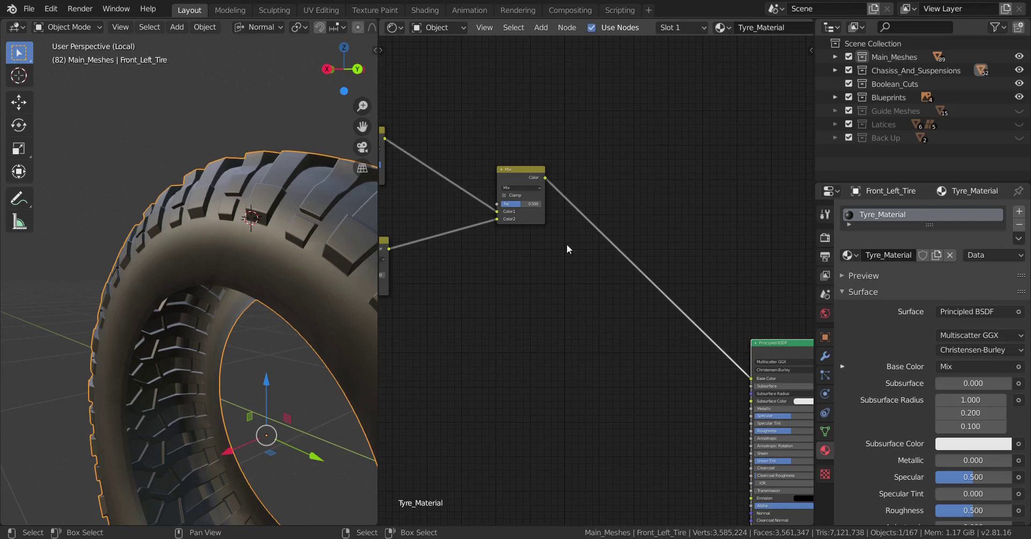
ctrl+shift+click(520, 178)
middle_drag(241, 322, 220, 365)
scroll(240, 360, down, 2)
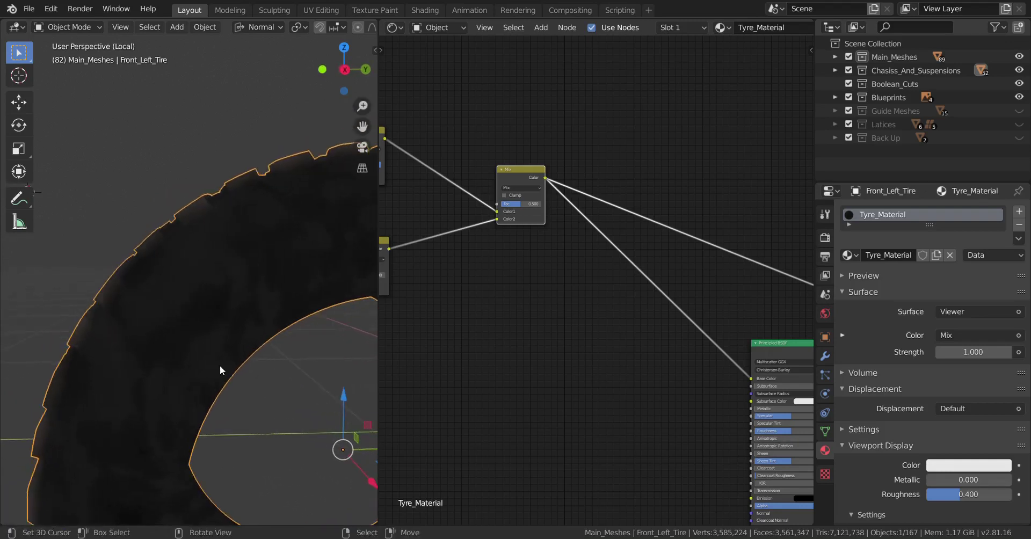
middle_drag(717, 350, 616, 344)
middle_drag(179, 304, 268, 349)
ctrl+shift+click(703, 343)
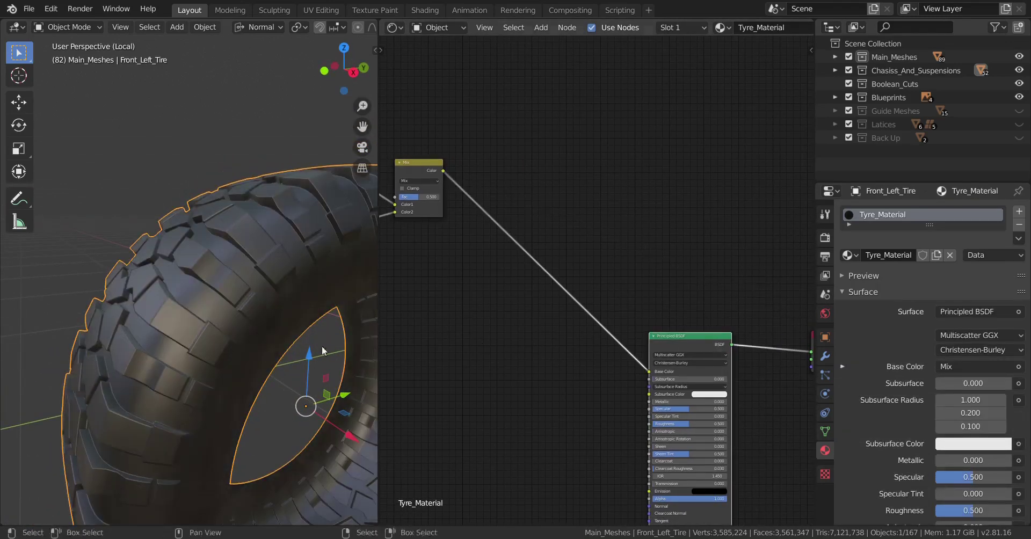
middle_drag(214, 333, 593, 330)
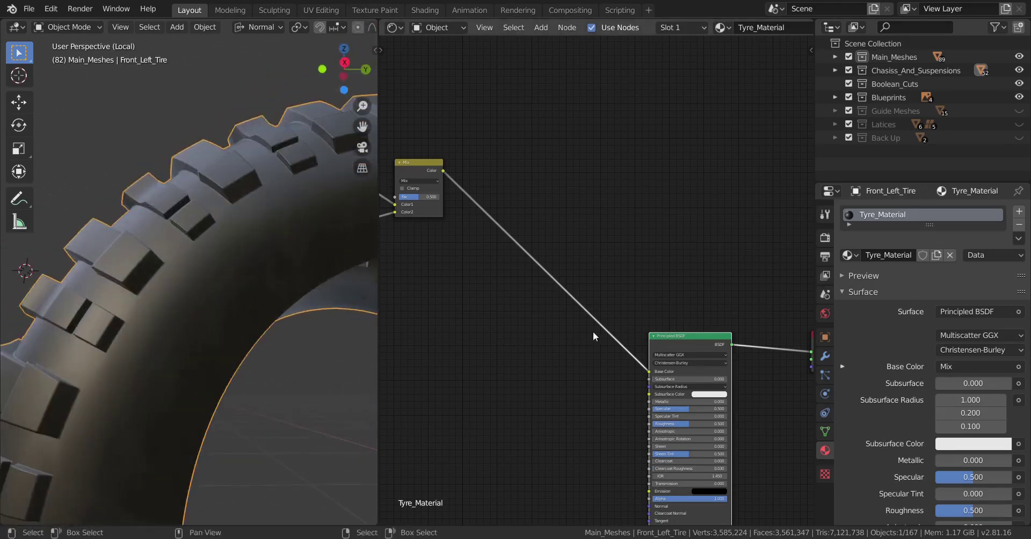
middle_drag(208, 279, 453, 351)
Step: Move the lowest Soft Light node slightly upward and bring the Principled BSDF node closer to the color mixing nodes
middle_drag(539, 378, 570, 280)
scroll(571, 280, down, 4)
middle_drag(548, 324, 703, 337)
middle_drag(514, 390, 600, 326)
middle_drag(577, 360, 580, 325)
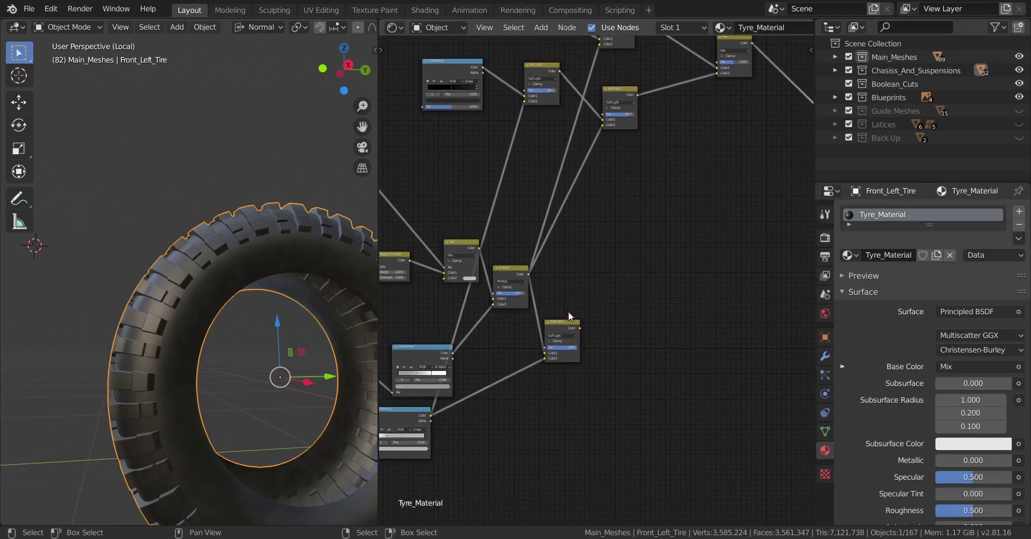
drag(565, 321, 577, 304)
middle_drag(597, 328, 504, 327)
middle_drag(720, 226, 640, 227)
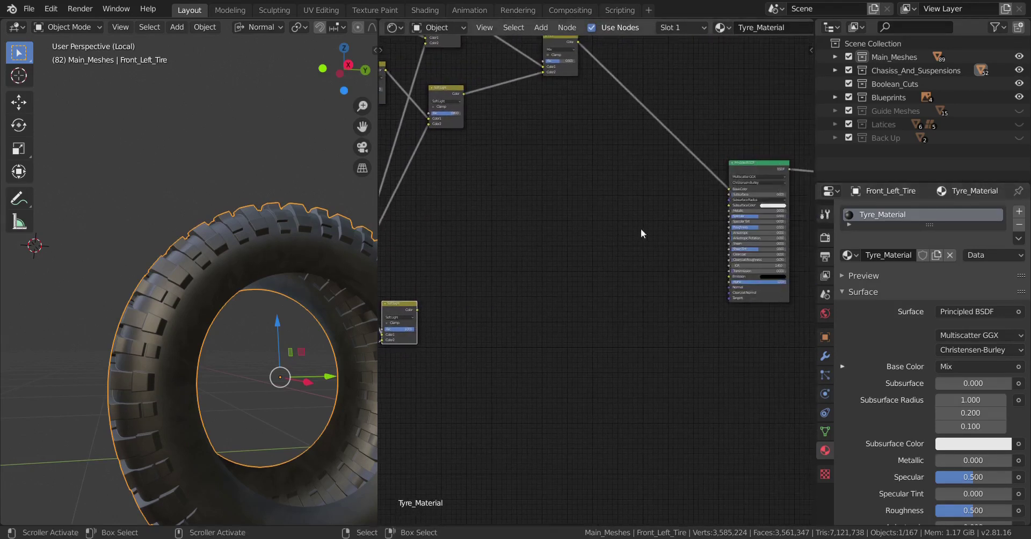
click(751, 172)
key(g)
click(653, 267)
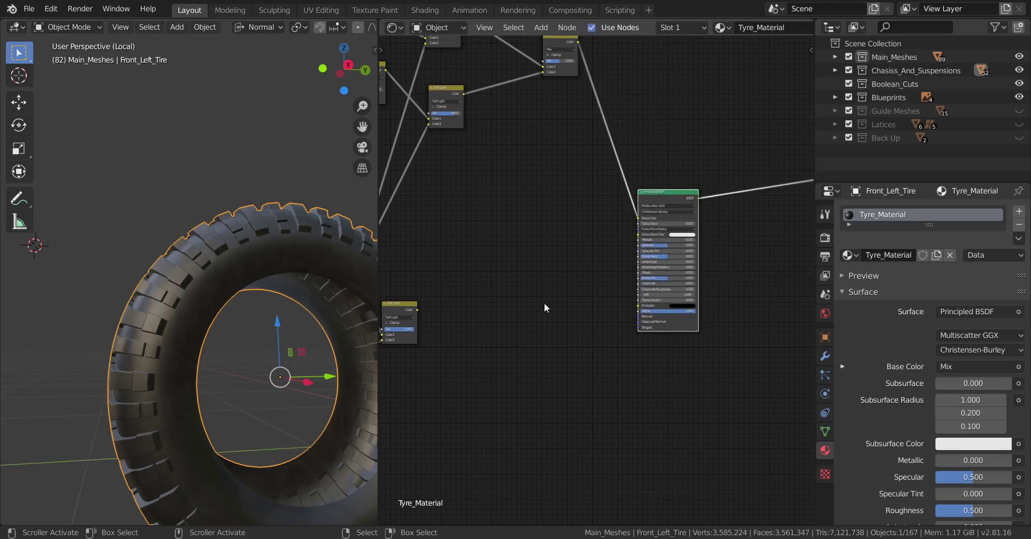
Step: Connect the lowest Soft Light node's Color output to the Principled BSDF's Roughness and inspect the whole tire
scroll(553, 290, up, 2)
middle_drag(458, 327, 512, 295)
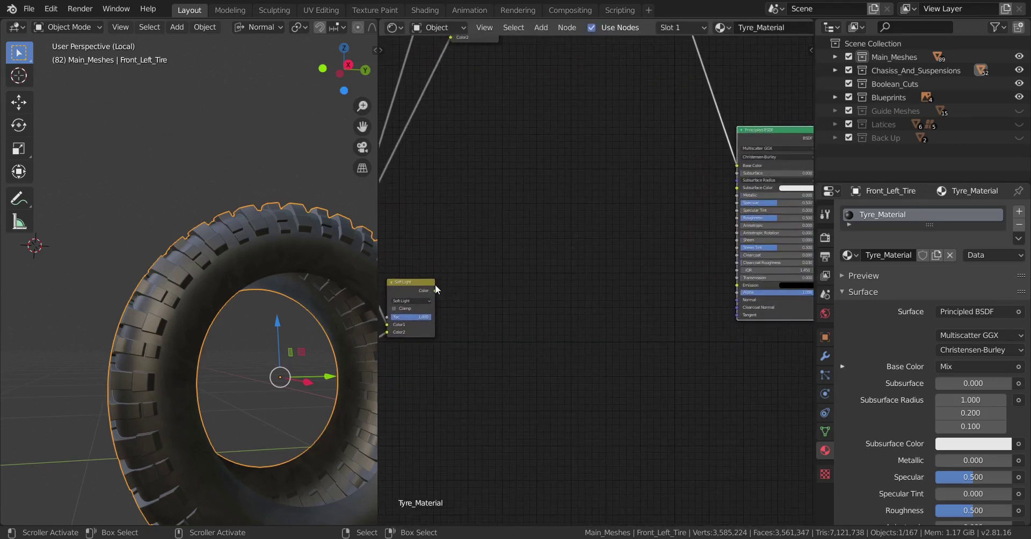
drag(438, 292, 737, 219)
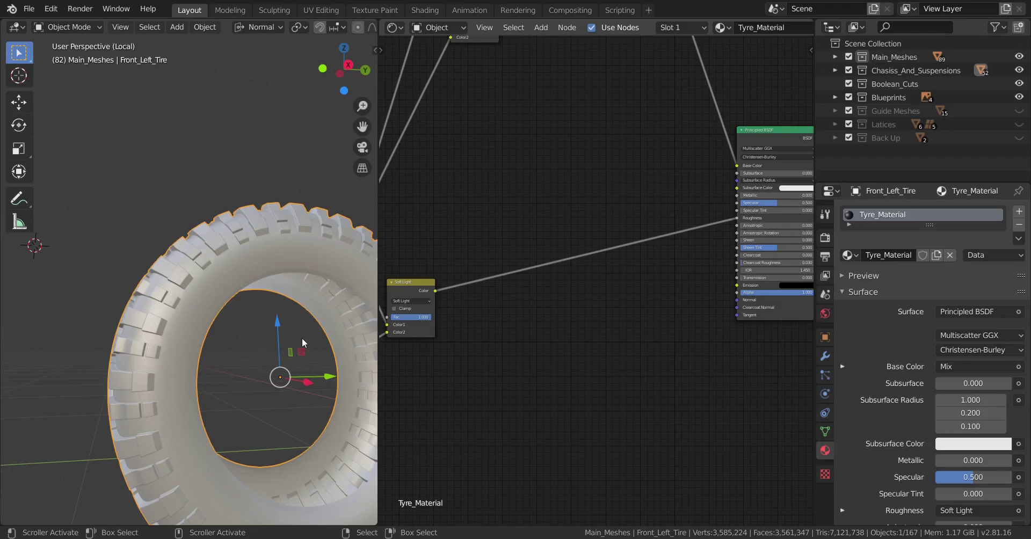
mouse_move(270, 329)
middle_down()
mouse_move(210, 330)
mouse_move(233, 359)
mouse_move(283, 342)
mouse_move(247, 347)
mouse_move(272, 375)
mouse_move(205, 336)
mouse_move(298, 330)
mouse_move(227, 352)
mouse_move(252, 327)
middle_up()
scroll(254, 346, down, 6)
scroll(481, 331, down, 4)
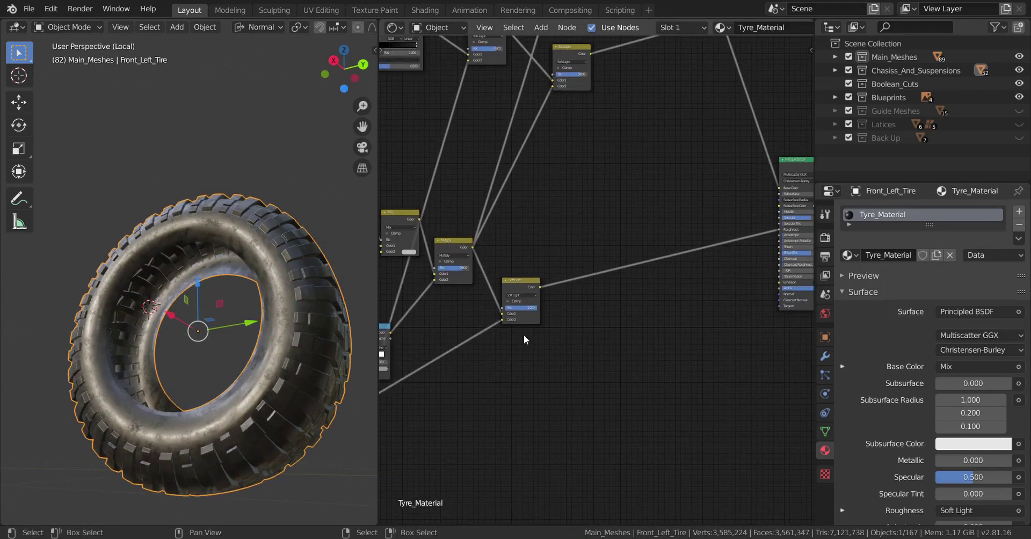
Step: Add a Gradient Texture node below the Musgrave Texture node
middle_drag(571, 319, 628, 303)
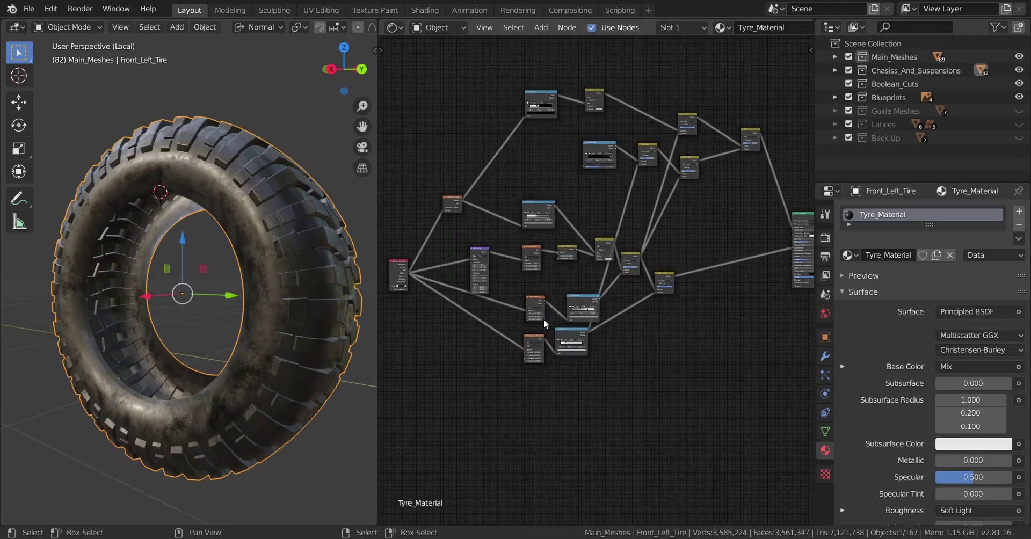
scroll(543, 319, down, 3)
scroll(556, 320, up, 4)
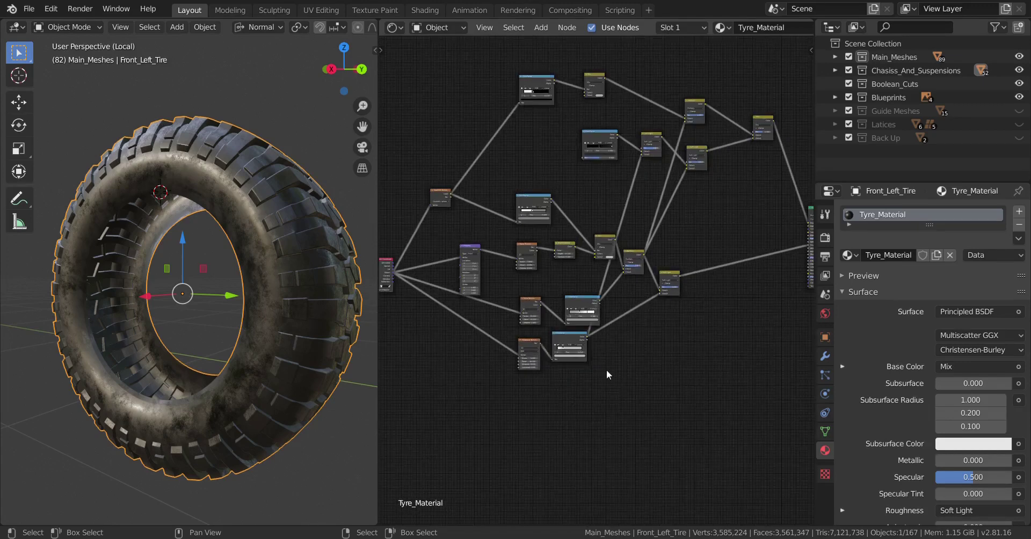
middle_drag(592, 369, 582, 315)
scroll(591, 256, up, 2)
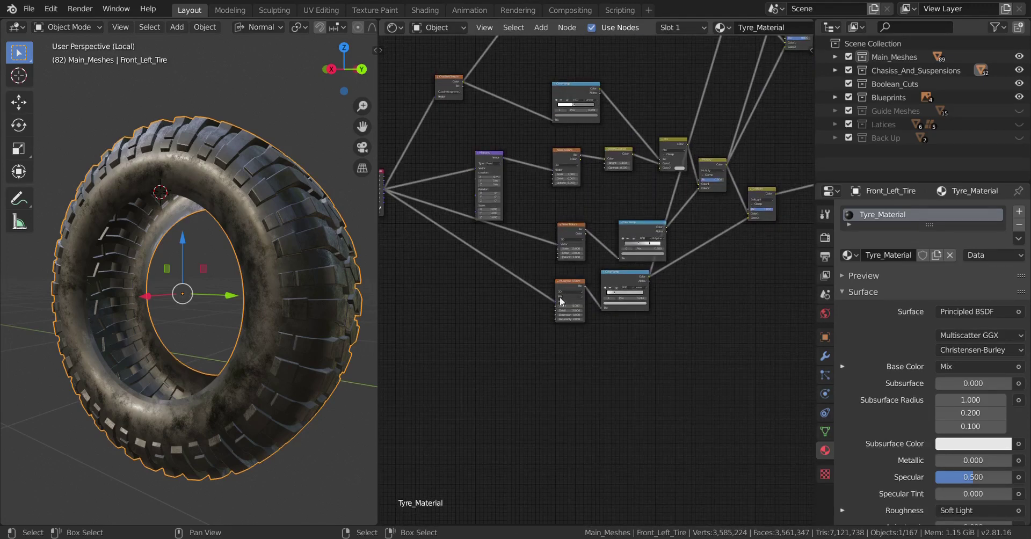
ctrl+scroll(607, 289, up, 4)
key(shift+a)
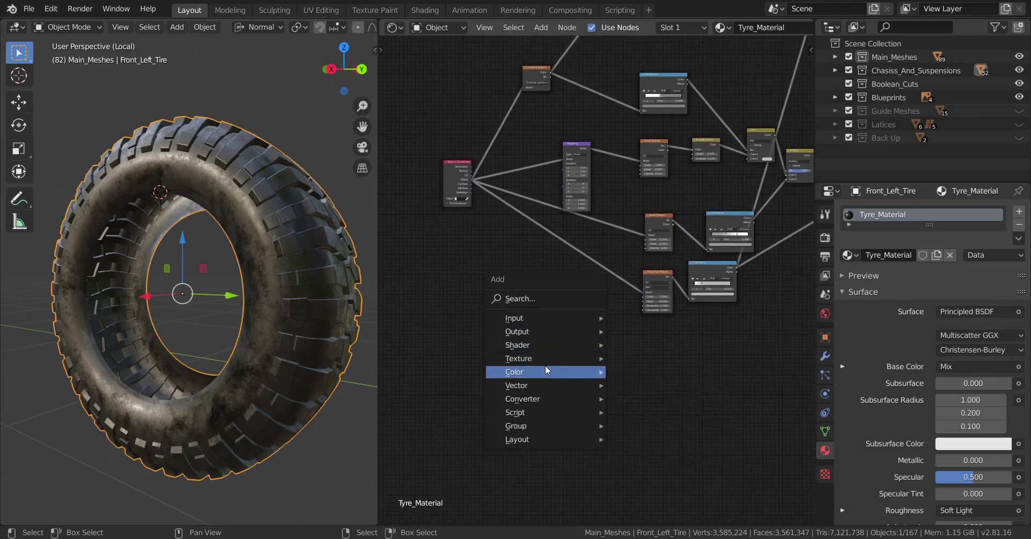
mouse_move(546, 358)
click(674, 205)
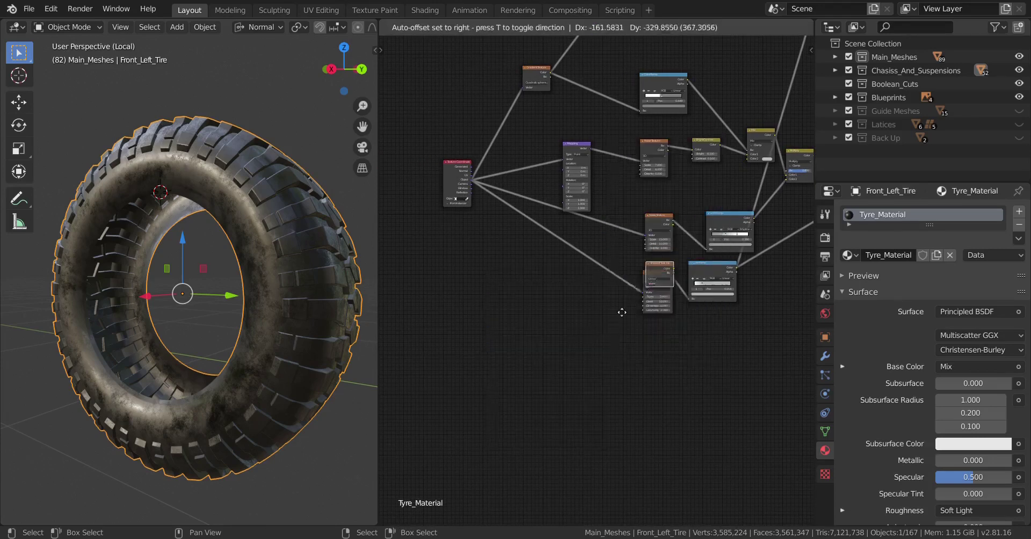
click(569, 331)
Step: Connect the Texture Coordinate's Object output to the new Gradient Texture's Vector and set its type to Quadratic sphere
scroll(594, 302, up, 2)
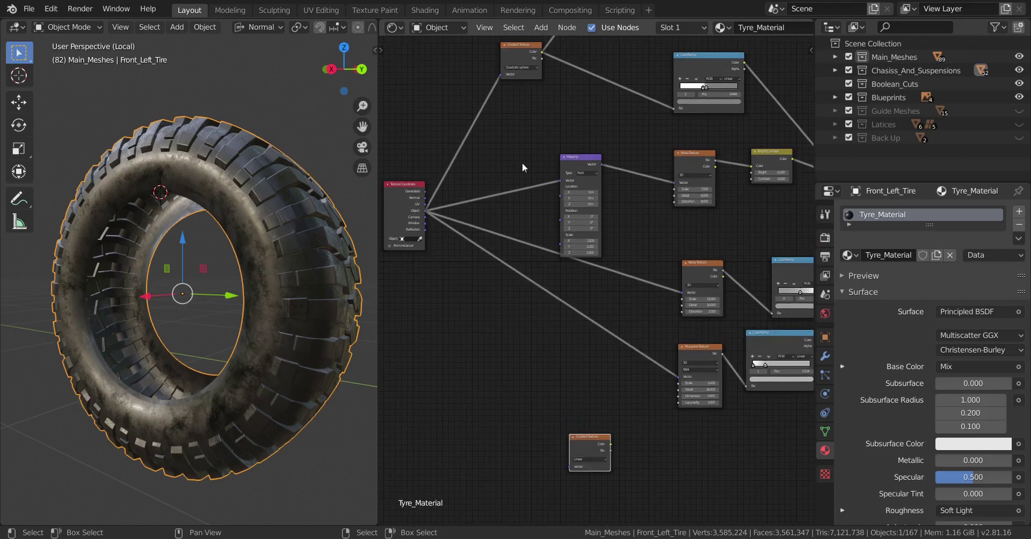
middle_drag(546, 254, 625, 221)
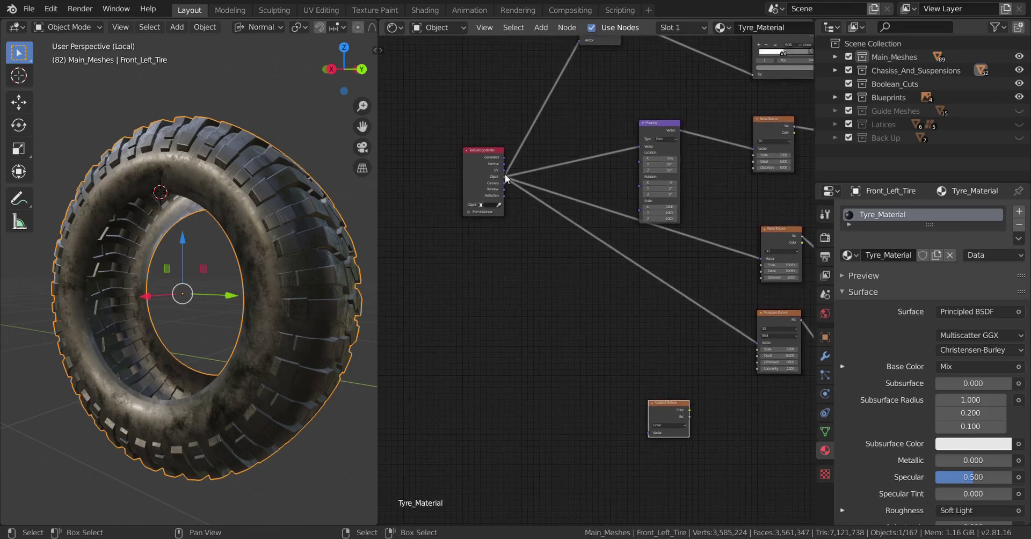
drag(503, 175, 659, 406)
middle_drag(679, 415, 600, 336)
scroll(601, 336, up, 6)
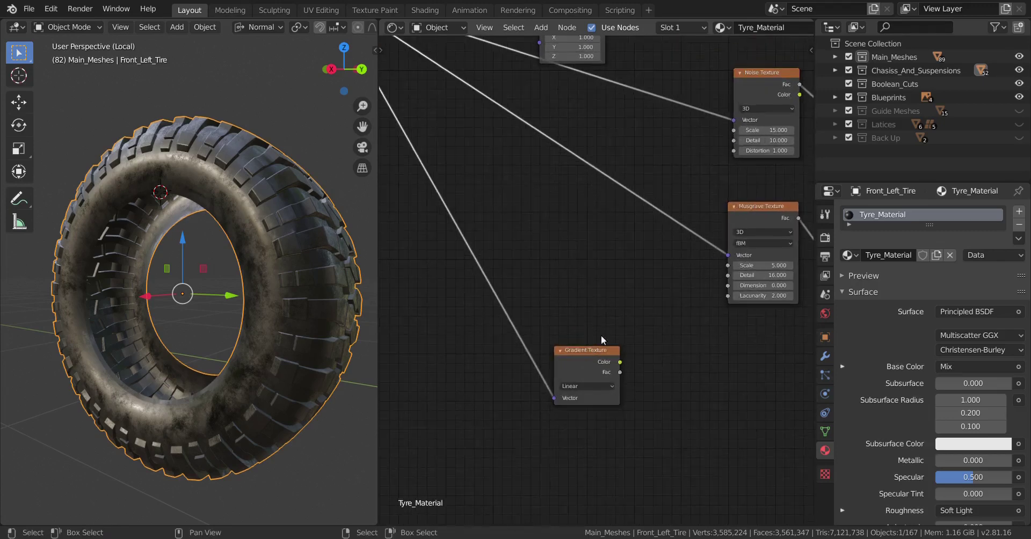
click(593, 387)
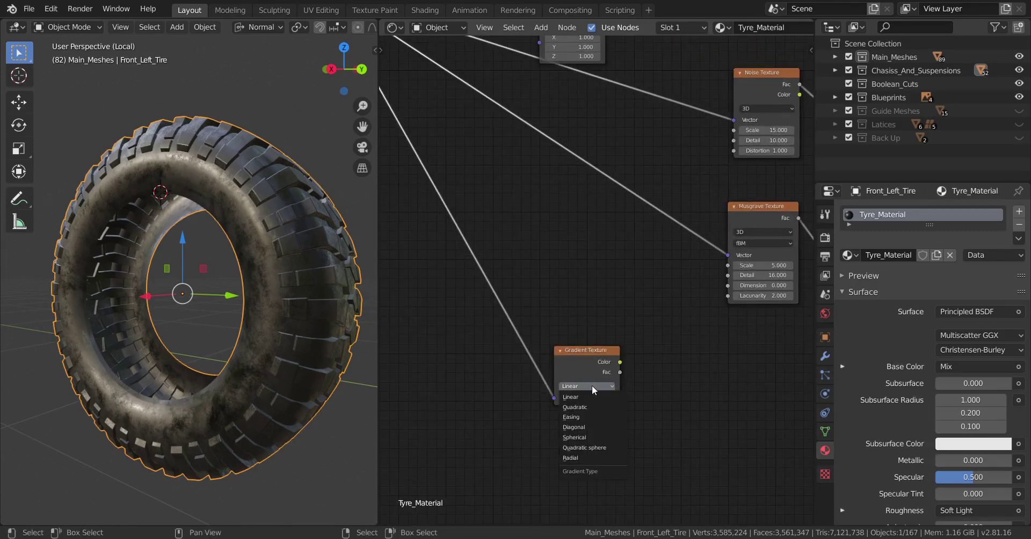
click(585, 449)
Step: Add a ColorRamp node beside the new Gradient Texture node, below the Musgrave Texture
scroll(606, 344, down, 2)
middle_drag(606, 344, 620, 446)
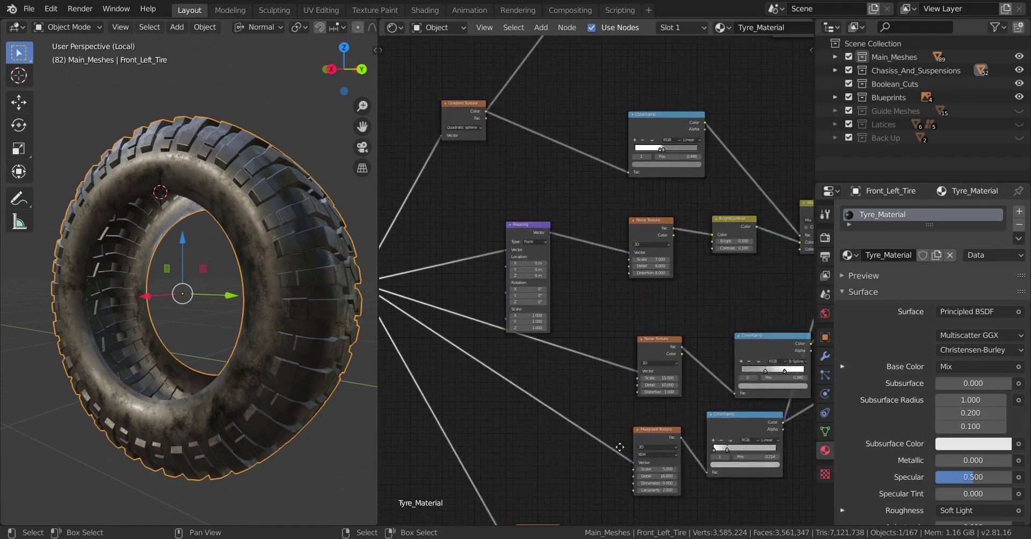
middle_drag(579, 279, 544, 97)
scroll(630, 338, up, 5)
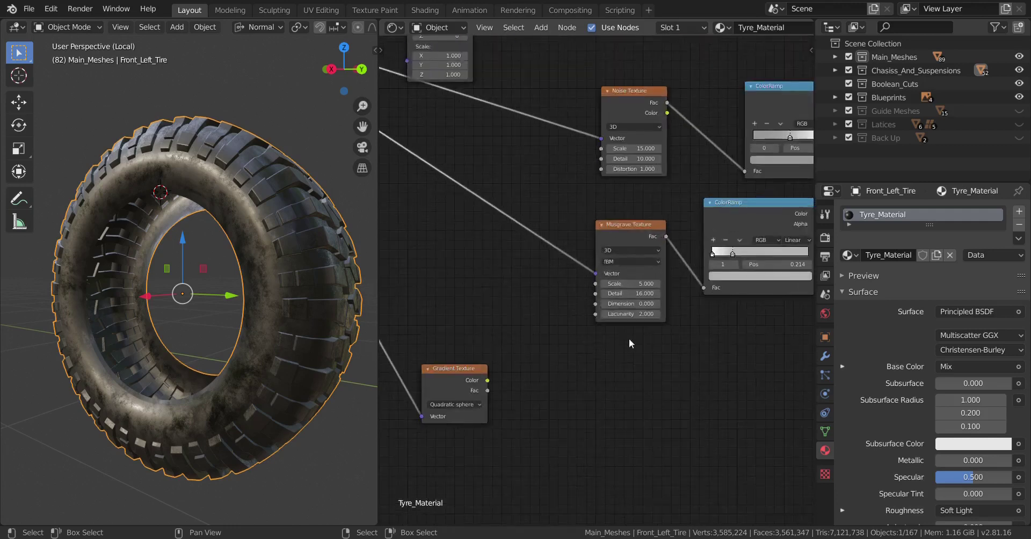
middle_drag(647, 346, 618, 307)
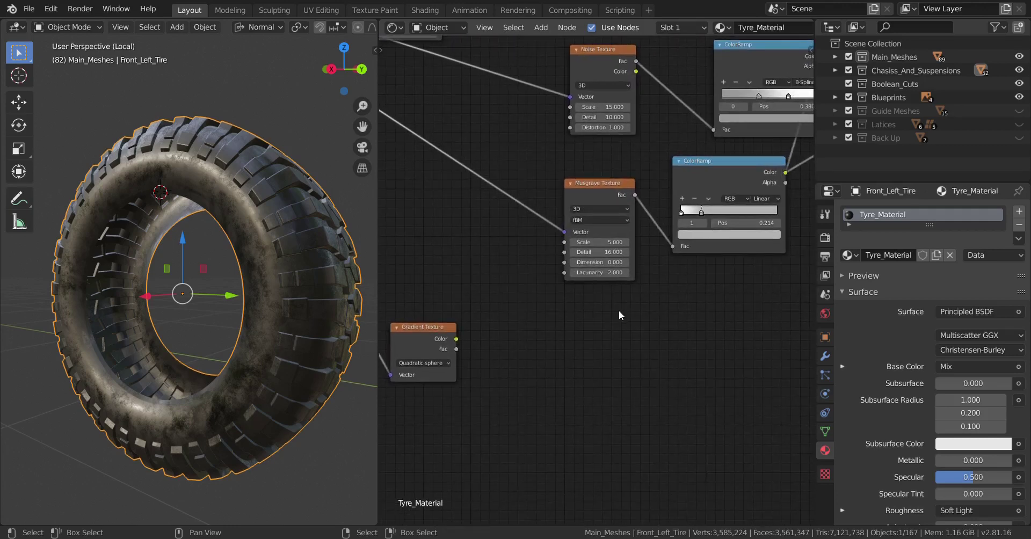
key(shift+a)
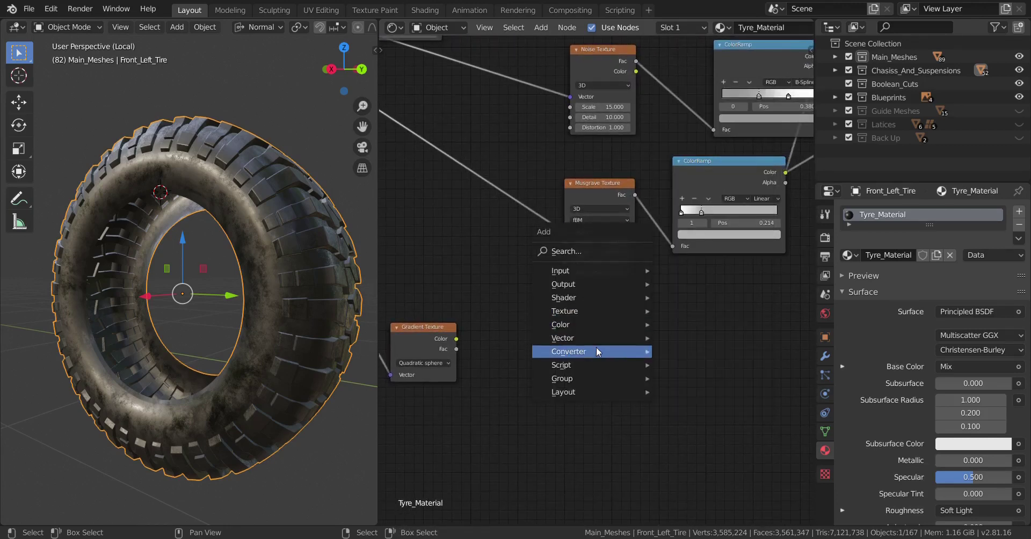
mouse_move(596, 352)
click(713, 181)
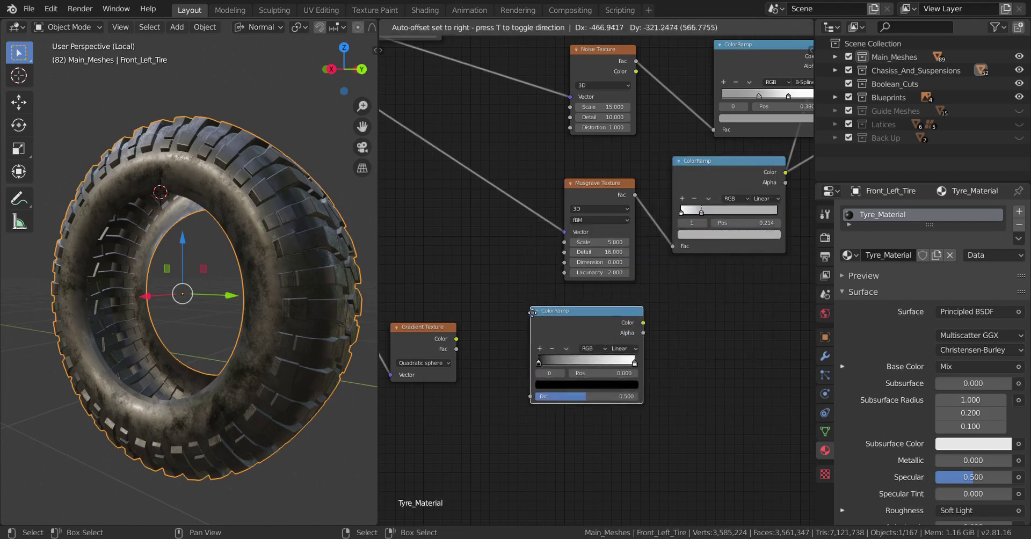
click(530, 326)
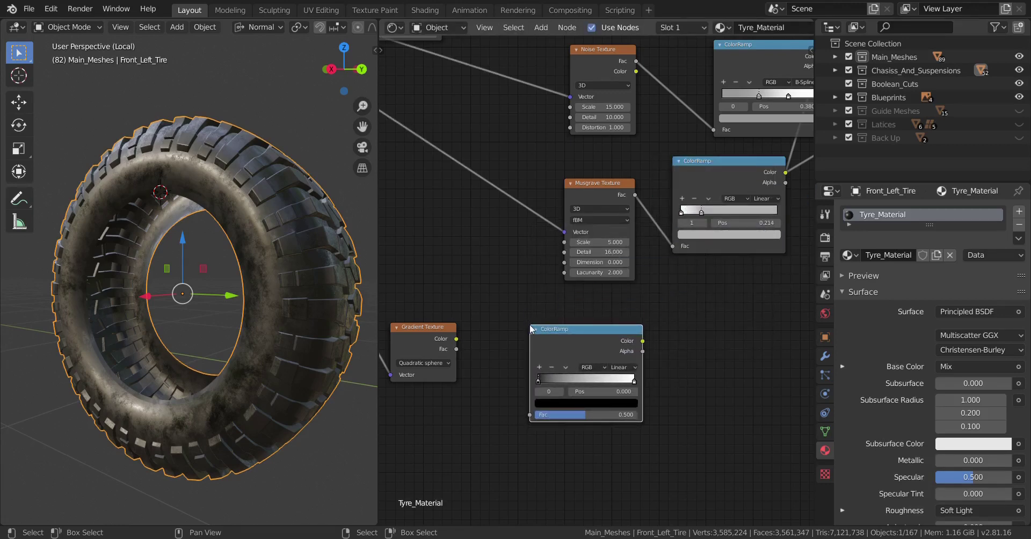
Step: Reverse the new ColorRamp's stops, placing the white stop at 0.373 with the black stop just after it
scroll(537, 379, up, 3)
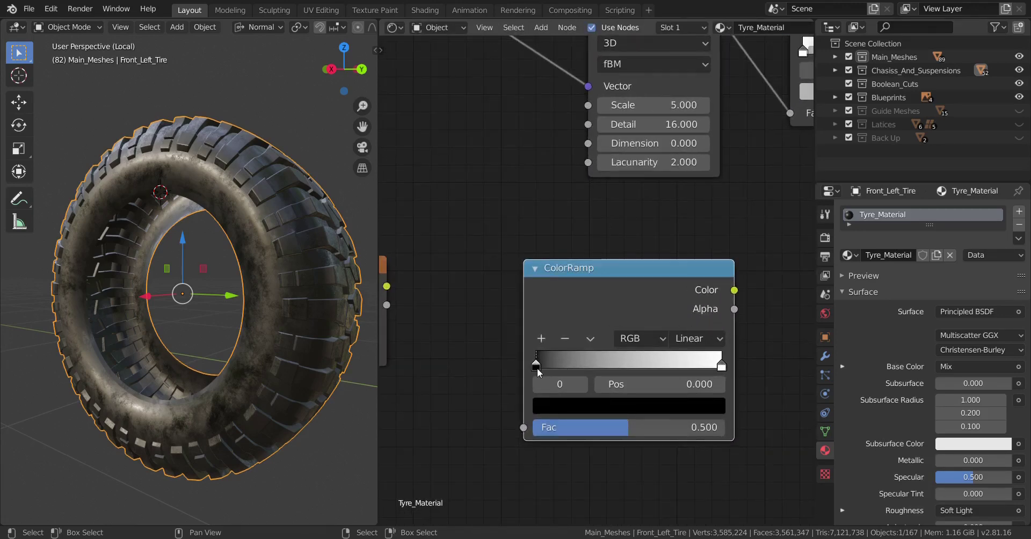
drag(537, 368, 629, 366)
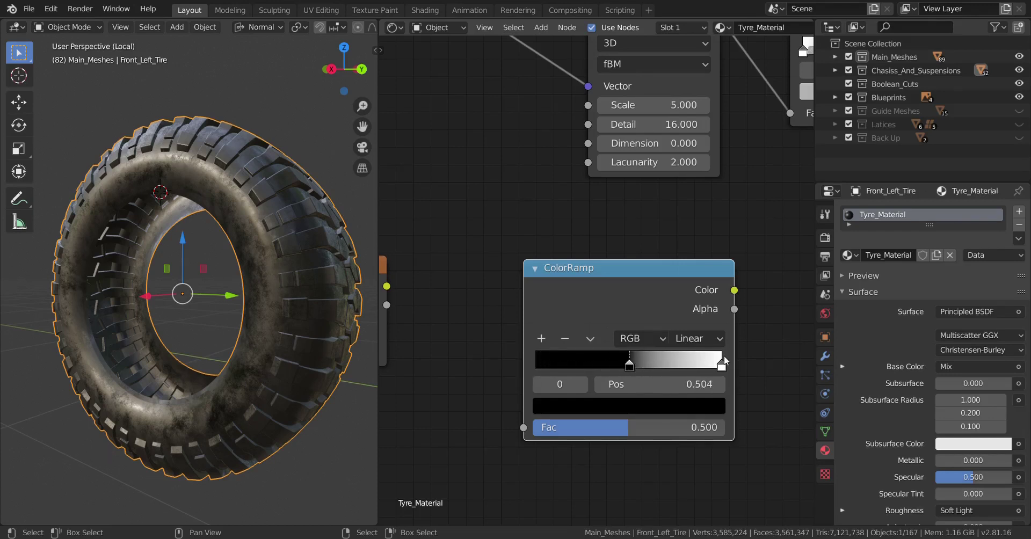
drag(722, 365, 604, 364)
click(629, 367)
click(604, 366)
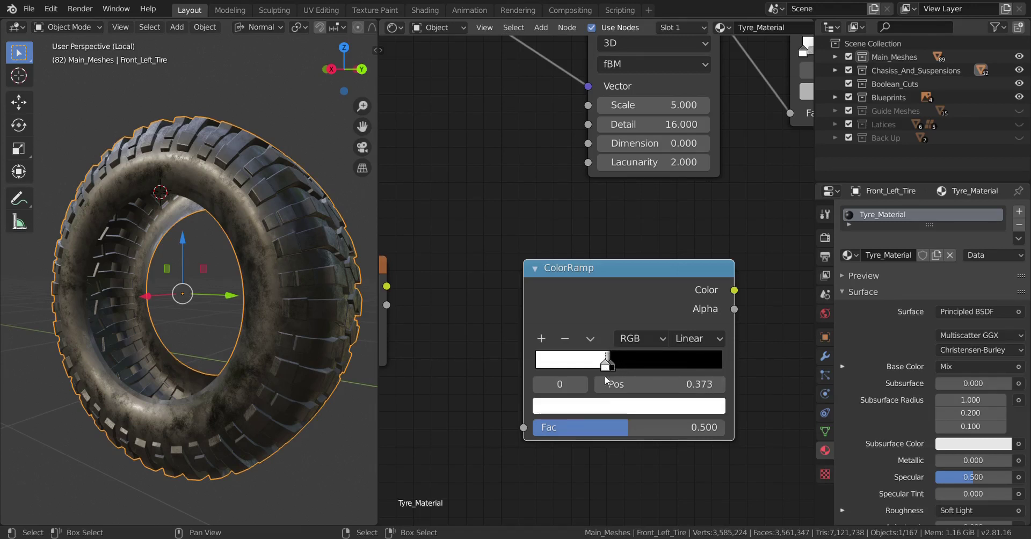
Step: Darken the ColorRamp's white stop to mid-gray and connect the Gradient Texture's Color output to the ramp's Fac
click(604, 406)
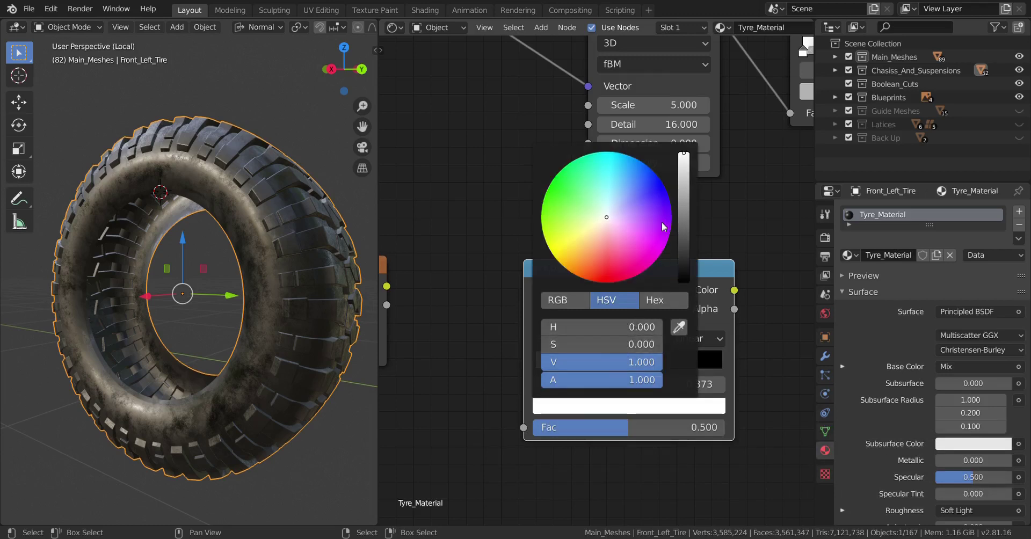
scroll(660, 222, down, 8)
scroll(646, 226, down, 3)
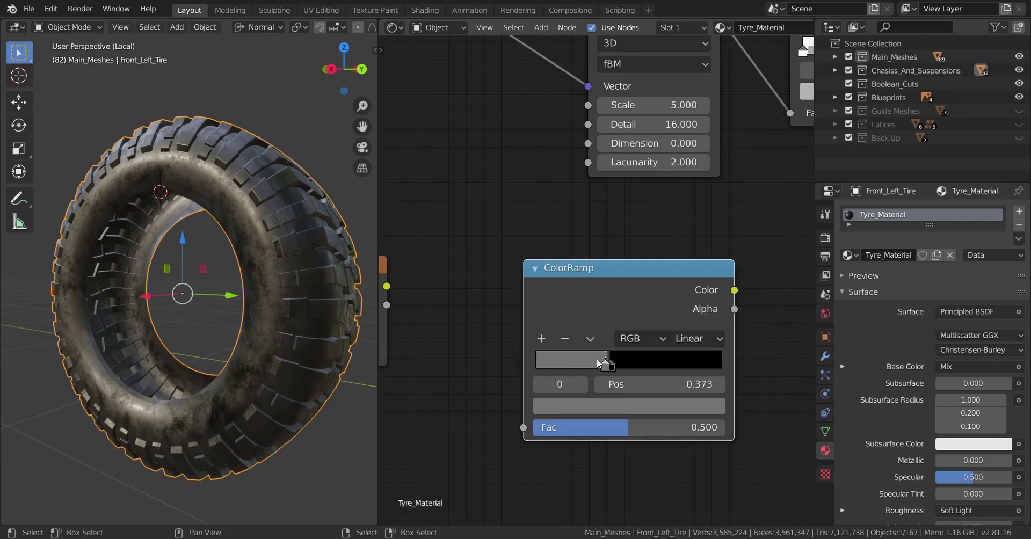
scroll(596, 364, down, 3)
middle_drag(515, 286, 681, 306)
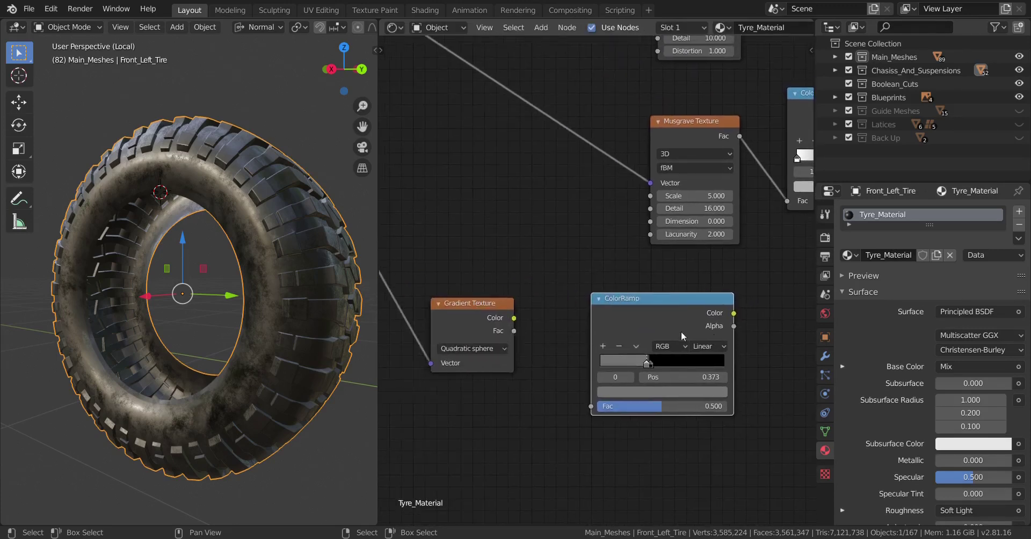
drag(514, 318, 594, 407)
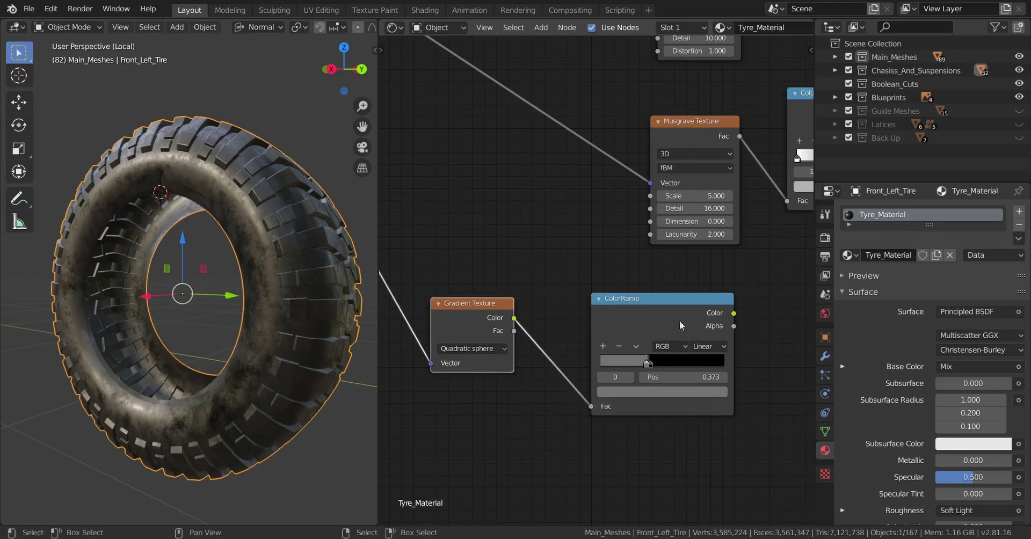
Step: Preview the new ColorRamp's output directly on the tire and inspect its sidewall and tread
ctrl+shift+click(658, 306)
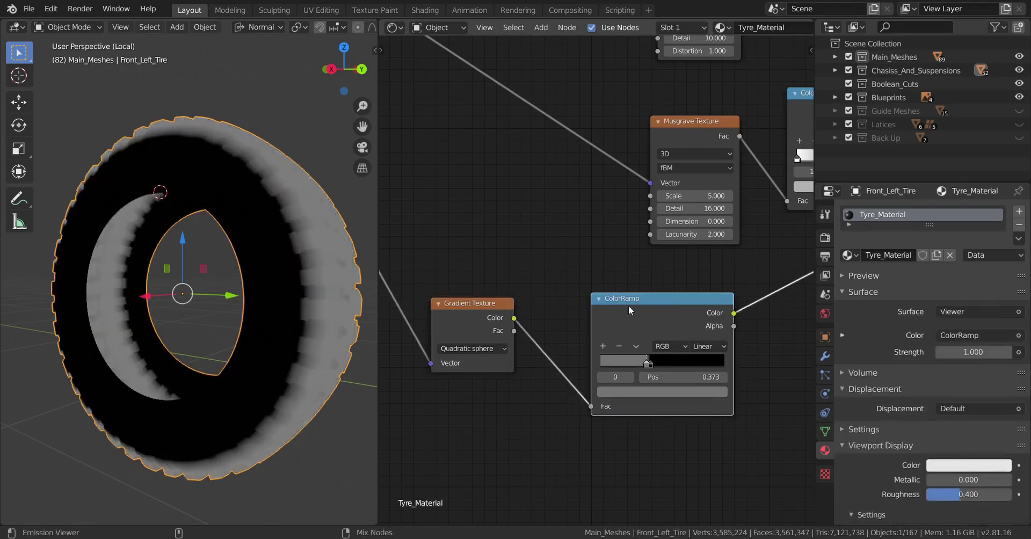
scroll(249, 301, up, 3)
middle_drag(249, 301, 253, 317)
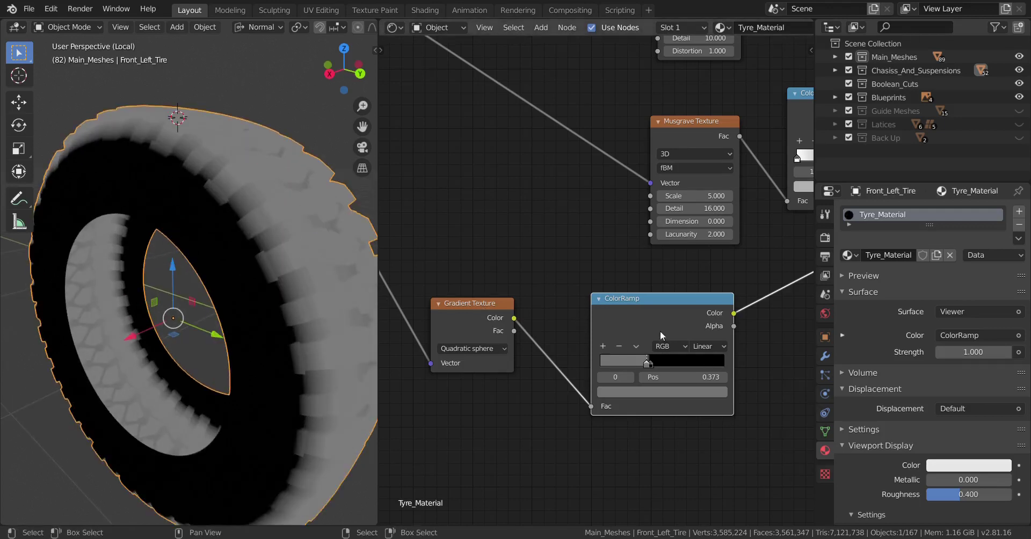
Step: Widen the gradient ColorRamp's transition by moving its black stop to position 0.442
scroll(661, 331, down, 4)
middle_drag(661, 343, 589, 354)
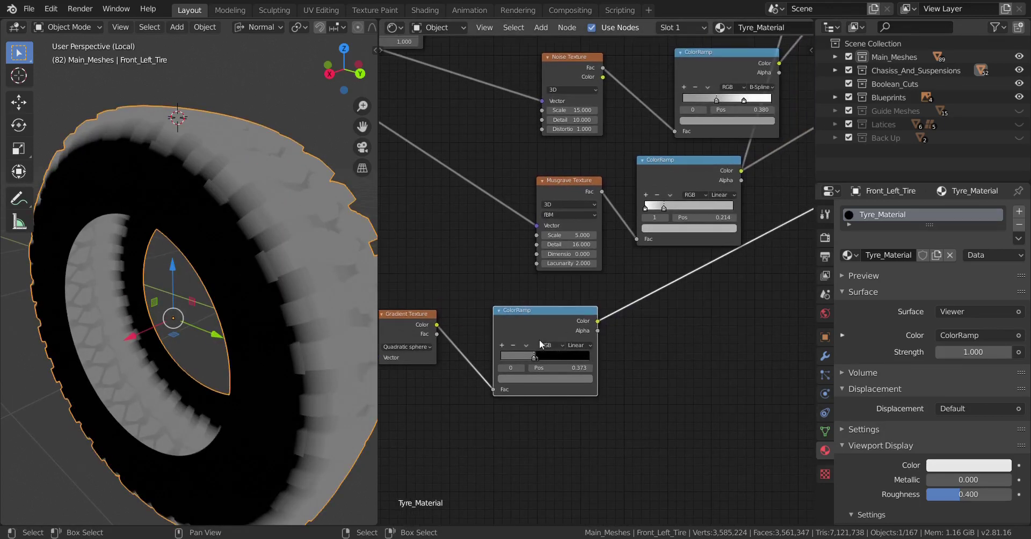
middle_drag(484, 359, 525, 346)
middle_drag(655, 327, 636, 331)
scroll(636, 331, up, 2)
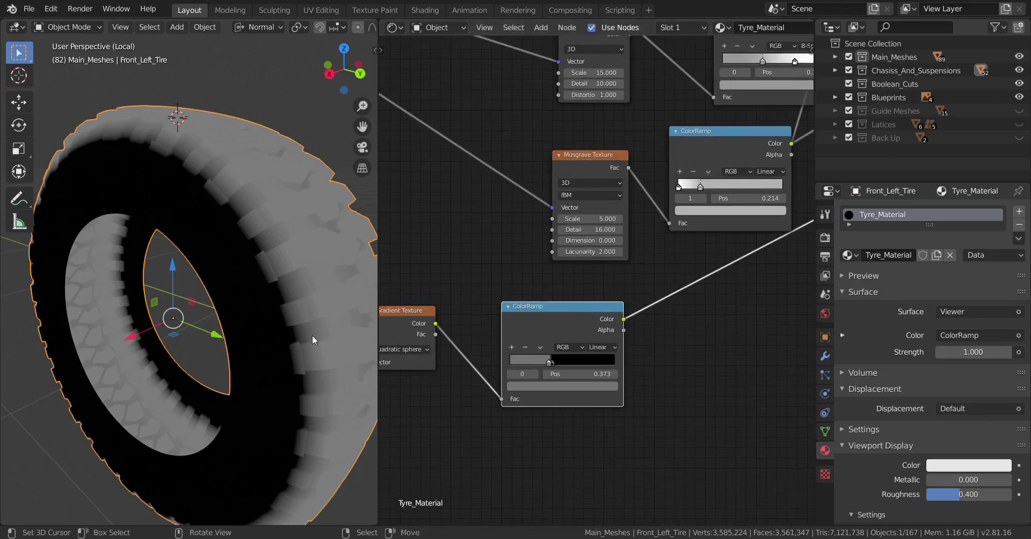
middle_drag(311, 335, 323, 321)
scroll(323, 321, up, 2)
shift+middle_drag(304, 239, 272, 317)
scroll(247, 320, up, 1)
scroll(261, 324, down, 1)
scroll(584, 346, up, 1)
scroll(584, 345, up, 2)
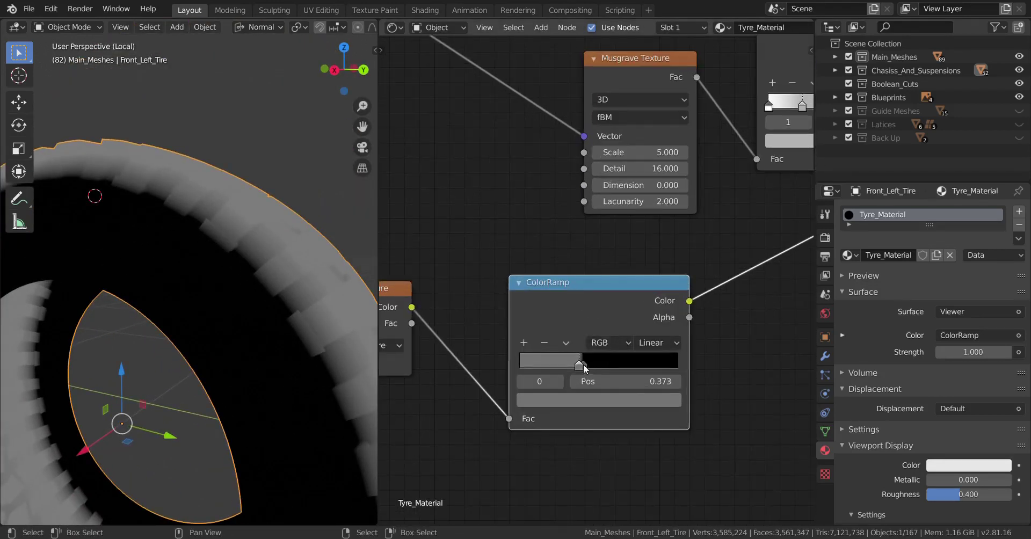
mouse_move(579, 366)
mouse_down()
mouse_move(590, 364)
mouse_move(589, 349)
mouse_up()
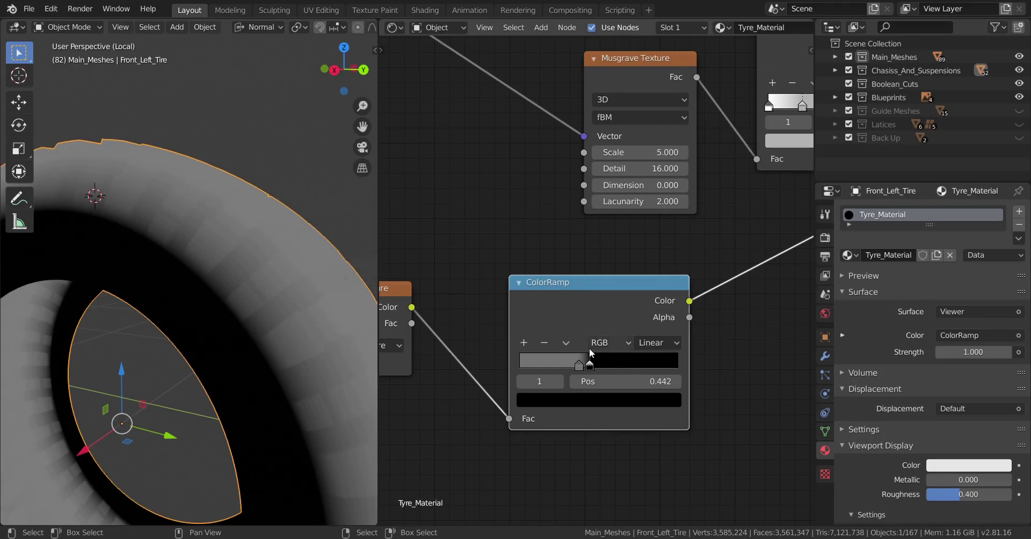
Step: Move the gradient ColorRamp's gray stop to position 0.395, keeping the black stop at 0.442
scroll(579, 379, up, 2)
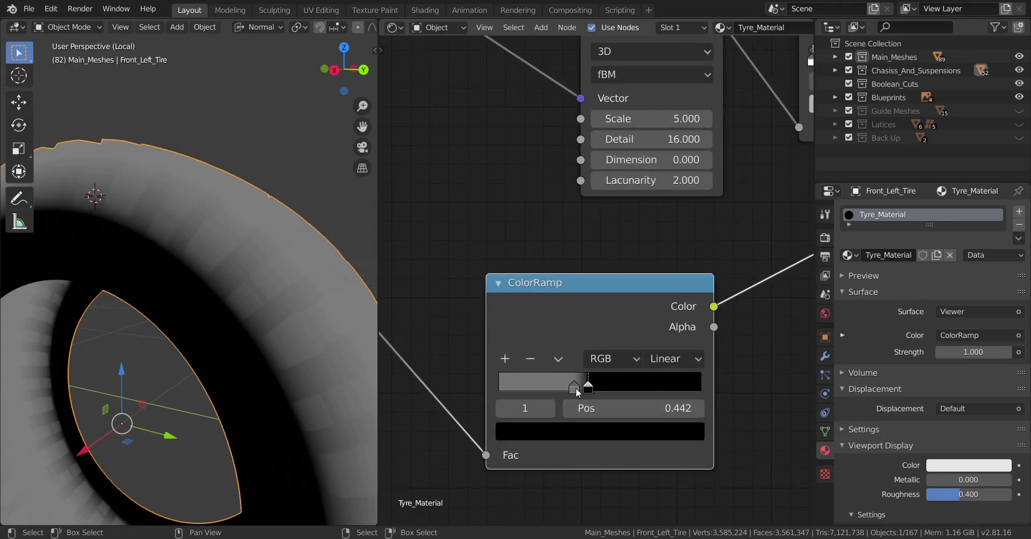
click(572, 387)
drag(572, 390, 579, 384)
scroll(235, 318, down, 5)
middle_drag(235, 318, 237, 343)
scroll(237, 343, up, 3)
scroll(288, 349, up, 3)
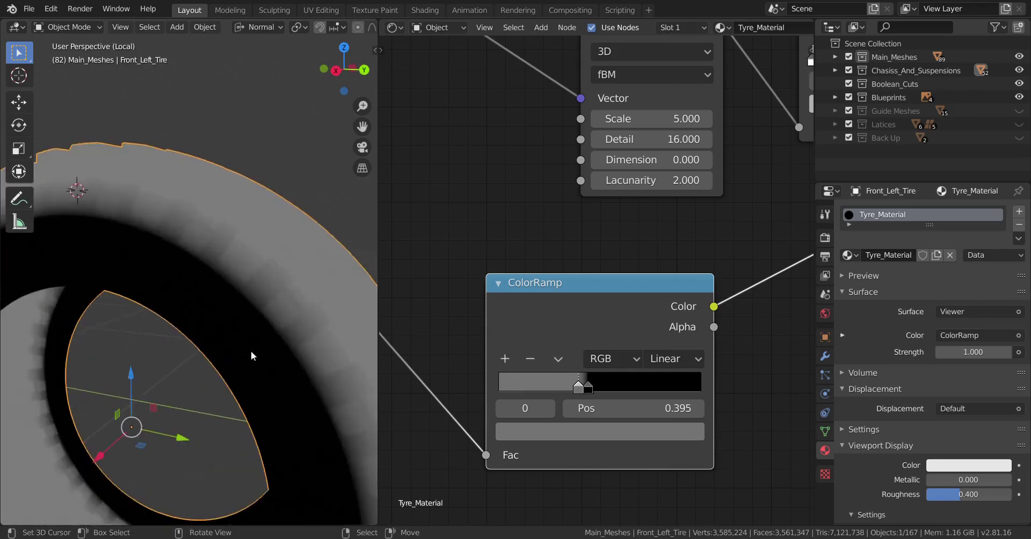
mouse_move(588, 384)
mouse_down()
mouse_move(578, 381)
mouse_move(586, 377)
mouse_up()
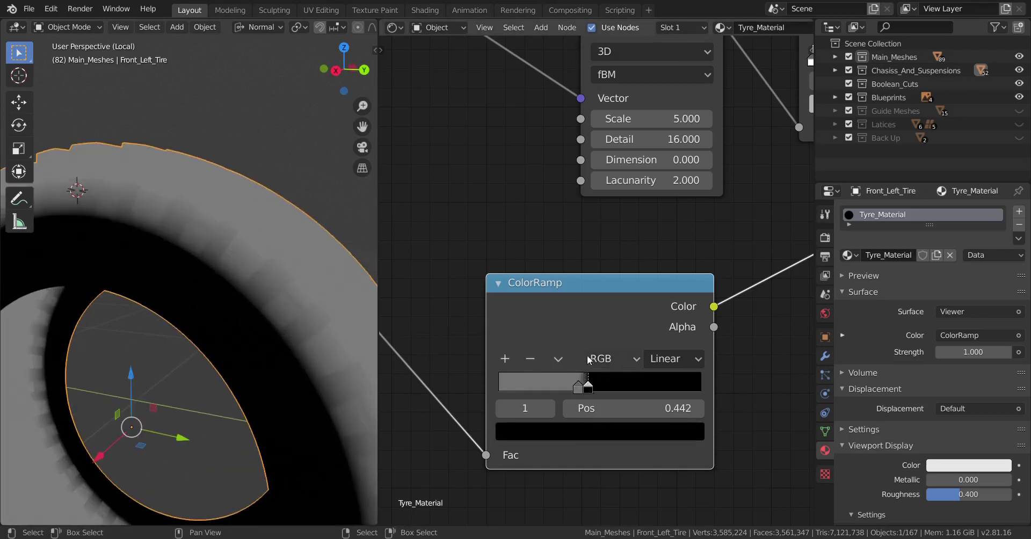
Step: Preview the uppermost ColorRamp, which feeds the Mix node's Fac, on the tire for comparison
scroll(614, 342, down, 4)
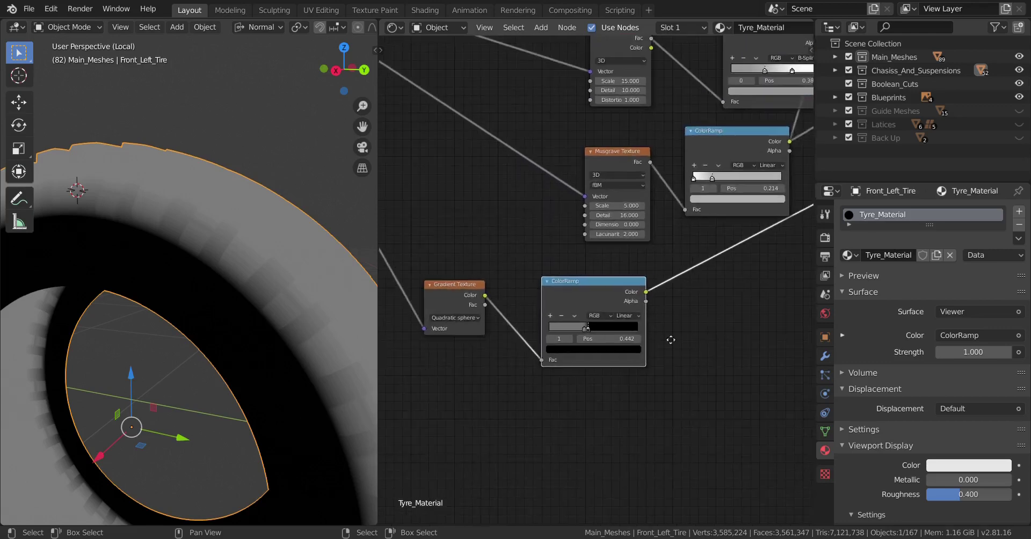
scroll(629, 347, down, 6)
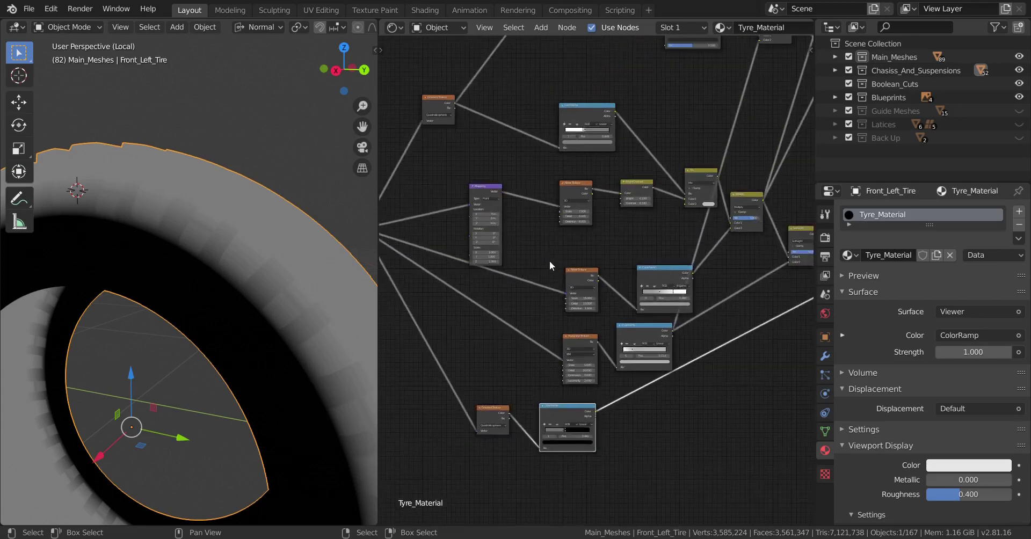
middle_drag(622, 266, 555, 400)
scroll(555, 398, up, 7)
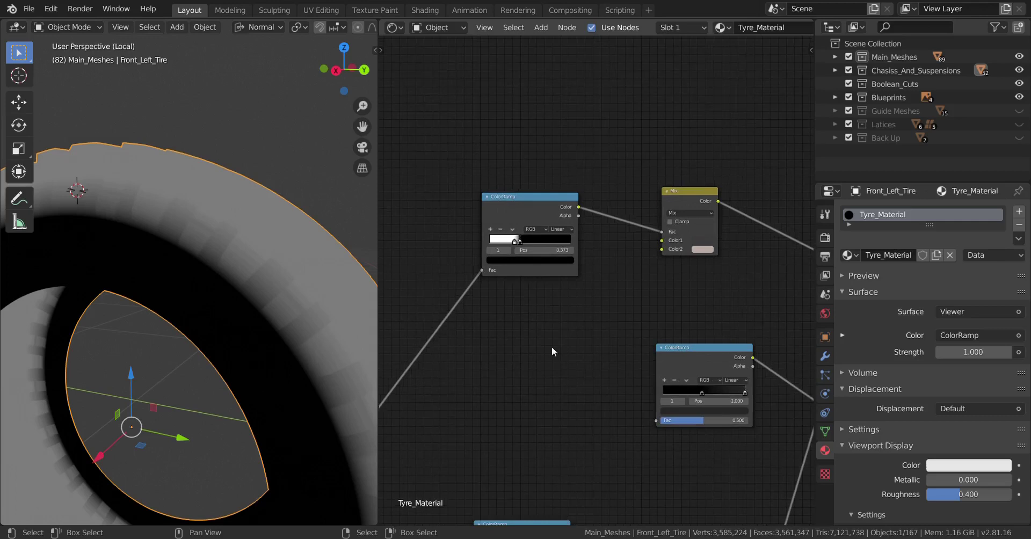
ctrl+shift+click(532, 216)
scroll(561, 301, down, 5)
middle_drag(560, 302, 570, 183)
scroll(588, 201, up, 5)
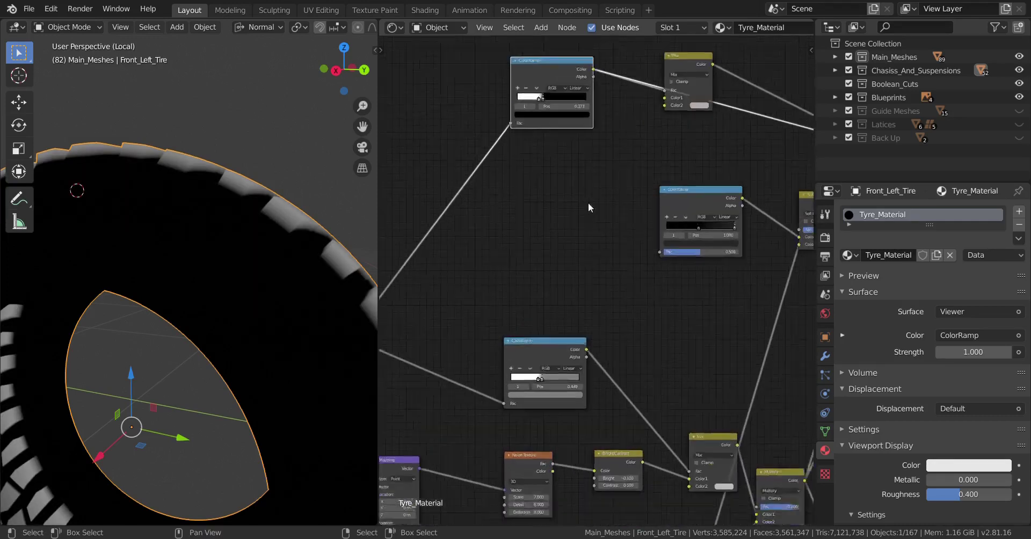
Step: Preview the white-to-gray ColorRamp above the Mapping and Noise Texture nodes on the tire
middle_drag(581, 250, 639, 183)
middle_drag(573, 291, 611, 261)
ctrl+shift+click(610, 260)
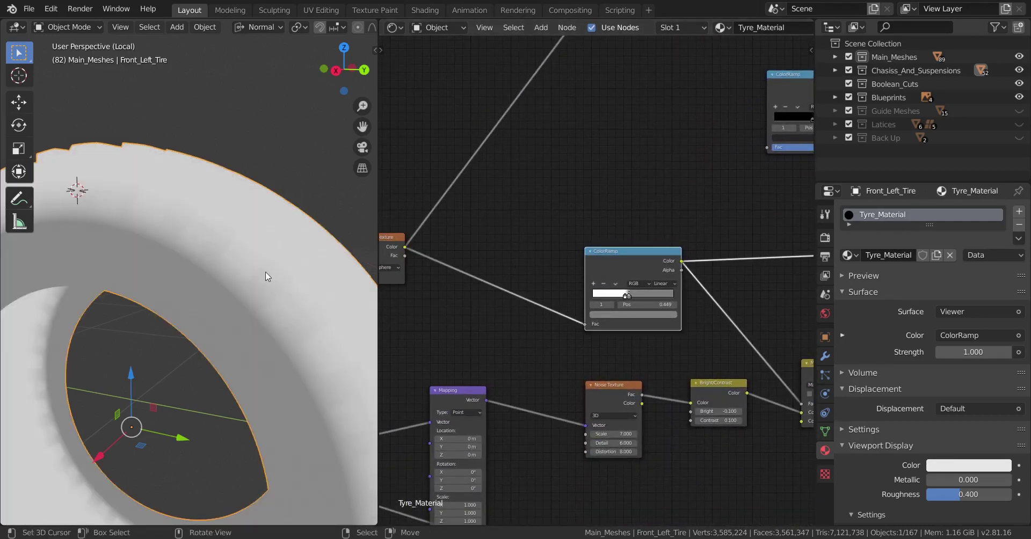
middle_drag(265, 277, 267, 273)
Step: Switch the tire preview back to the gray-to-black ColorRamp below the Musgrave Texture
scroll(660, 290, down, 5)
middle_drag(653, 397, 665, 231)
scroll(666, 231, up, 5)
middle_drag(642, 308, 613, 186)
scroll(644, 214, up, 4)
ctrl+shift+click(617, 285)
scroll(610, 286, down, 2)
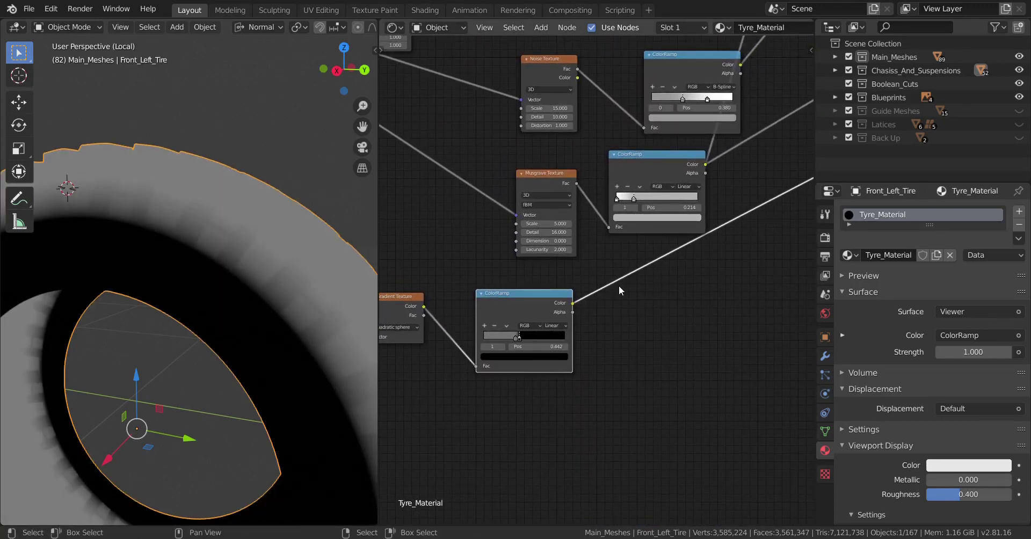
Step: Add a Math node beside the gradient ColorRamp and set its operation to Multiply
middle_drag(633, 290, 609, 281)
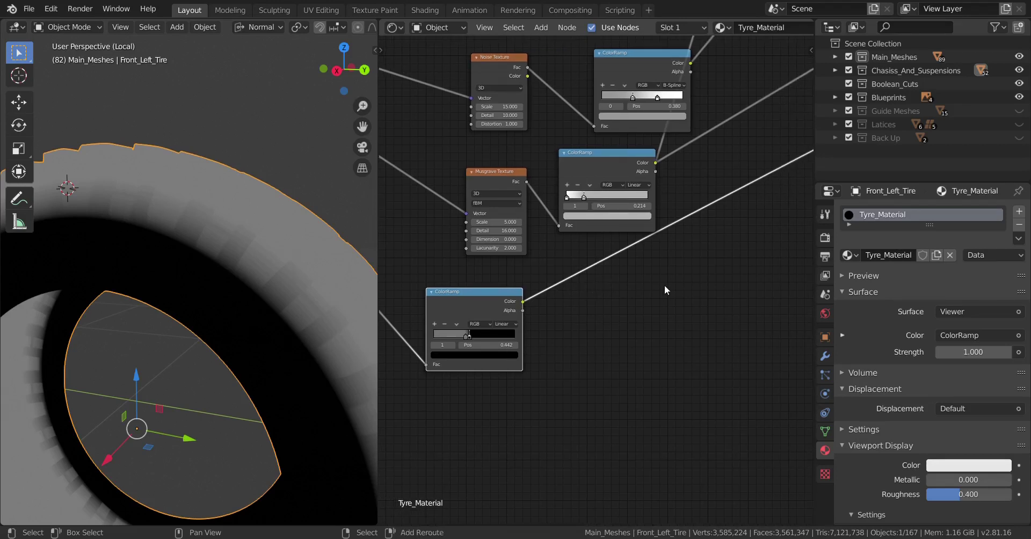
key(shift+a)
mouse_move(630, 264)
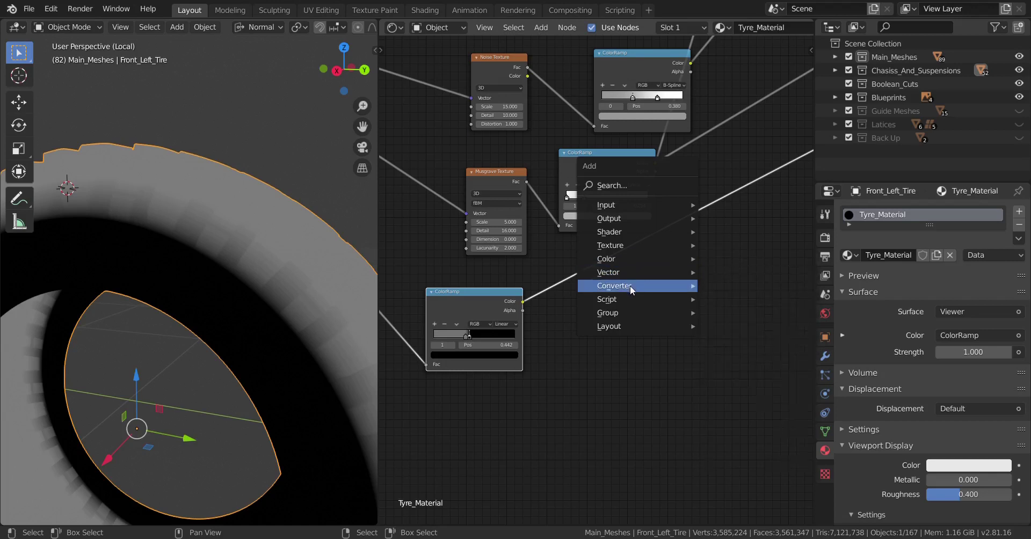
mouse_move(637, 284)
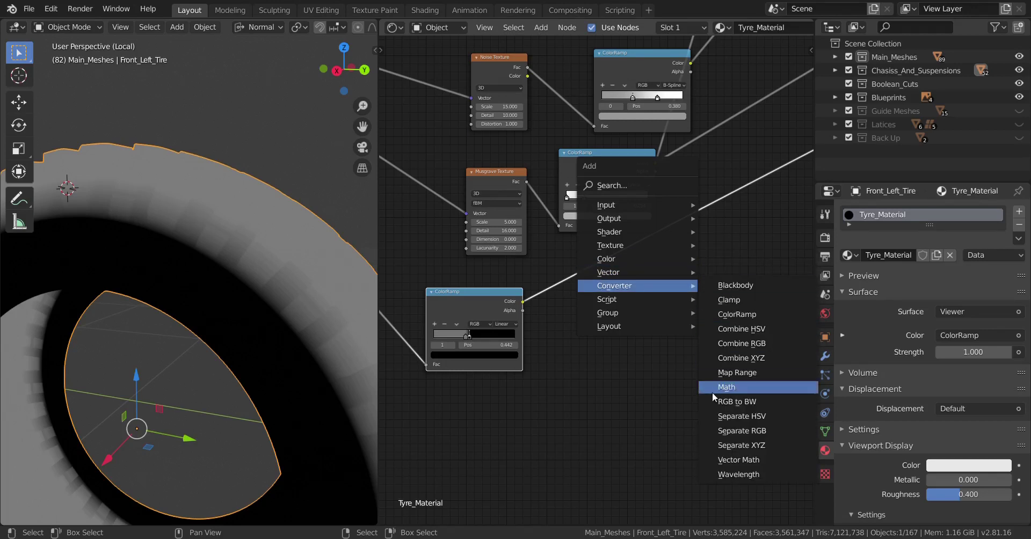
click(732, 384)
click(707, 330)
click(707, 320)
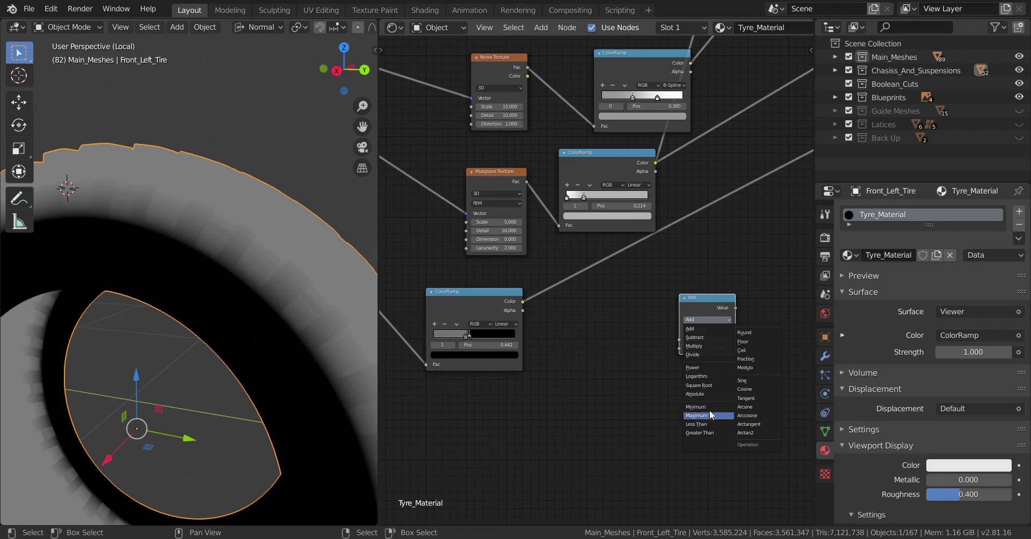
click(704, 346)
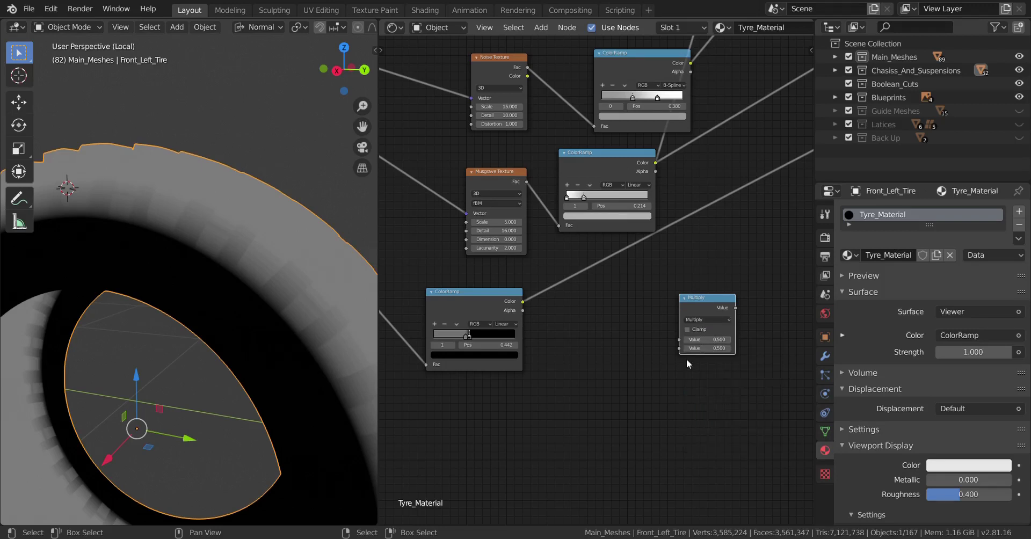
Step: Arrange the Multiply node in free space beyond the gradient ColorRamp and move the Musgrave's ColorRamp slightly closer to its texture
key(g)
click(617, 348)
middle_drag(617, 362, 652, 392)
middle_drag(658, 331, 618, 394)
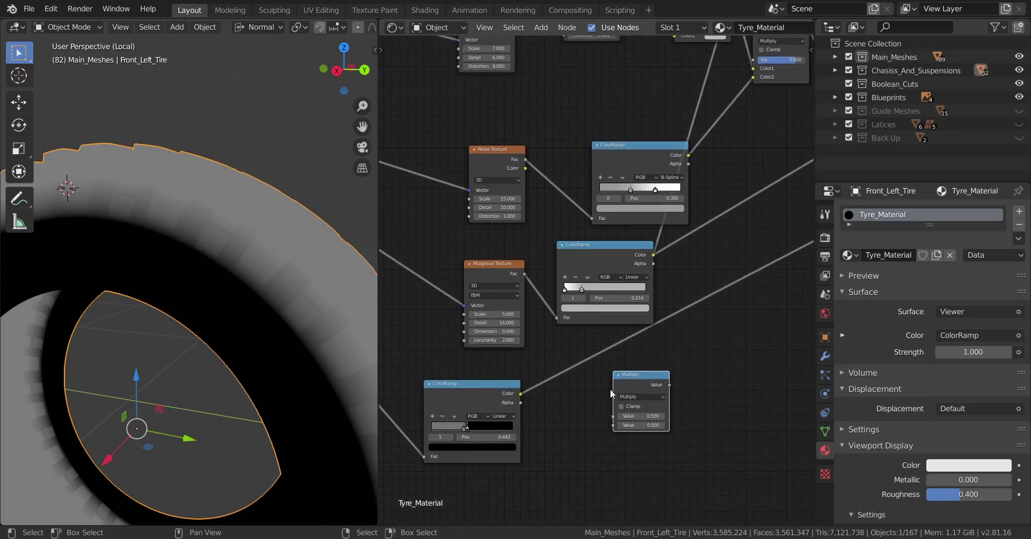
middle_drag(655, 325, 623, 342)
drag(565, 285, 548, 275)
drag(606, 395, 684, 384)
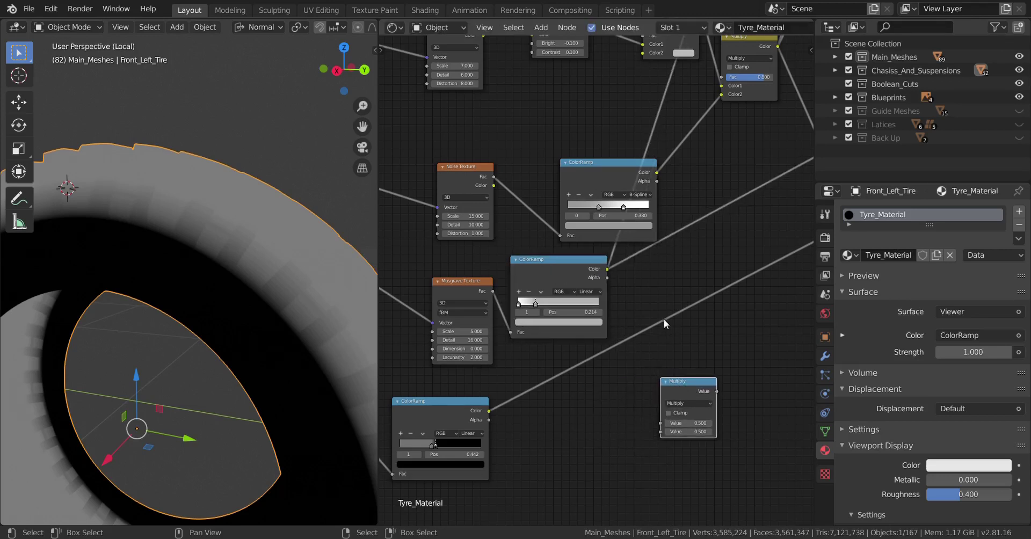
Step: Feed the Musgrave's ColorRamp color into the Multiply node's first value and preview the Multiply result on the tire
drag(607, 267, 663, 424)
scroll(693, 439, up, 2)
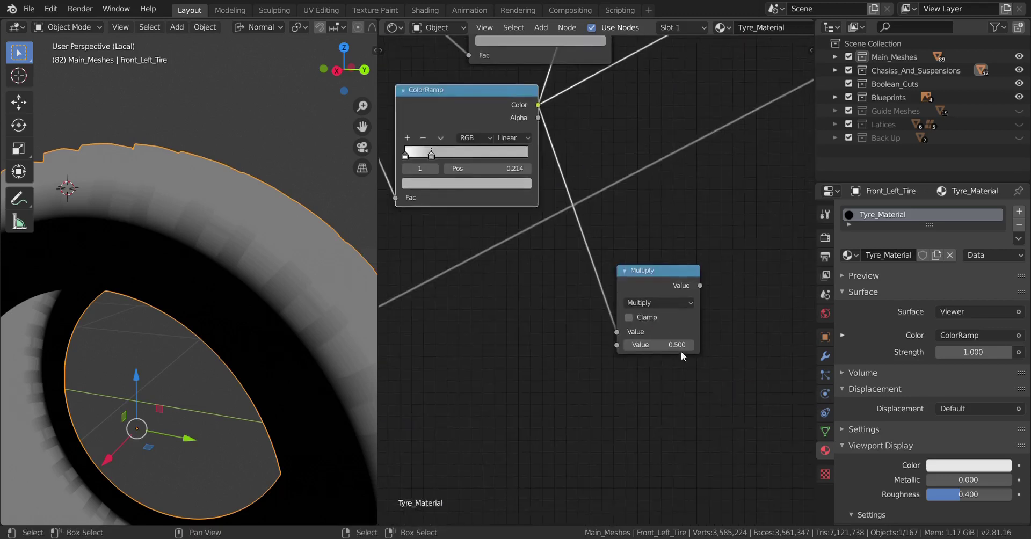
ctrl+shift+click(665, 278)
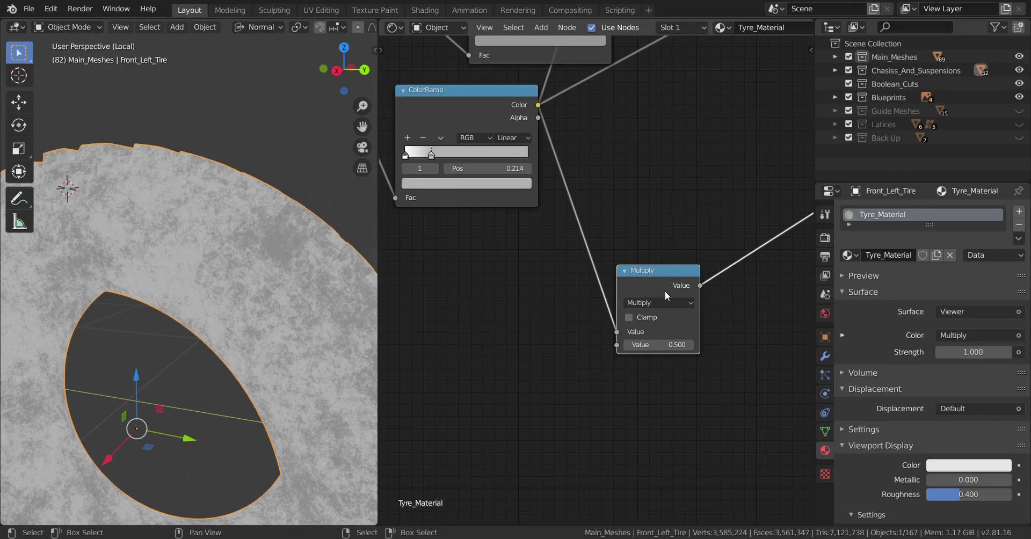
Step: Try 0.1 and 0.005 as the Multiply node's second value
click(668, 344)
text(0.5)
click(672, 352)
mouse_move(669, 348)
mouse_down()
mouse_move(636, 348)
mouse_move(663, 349)
mouse_up()
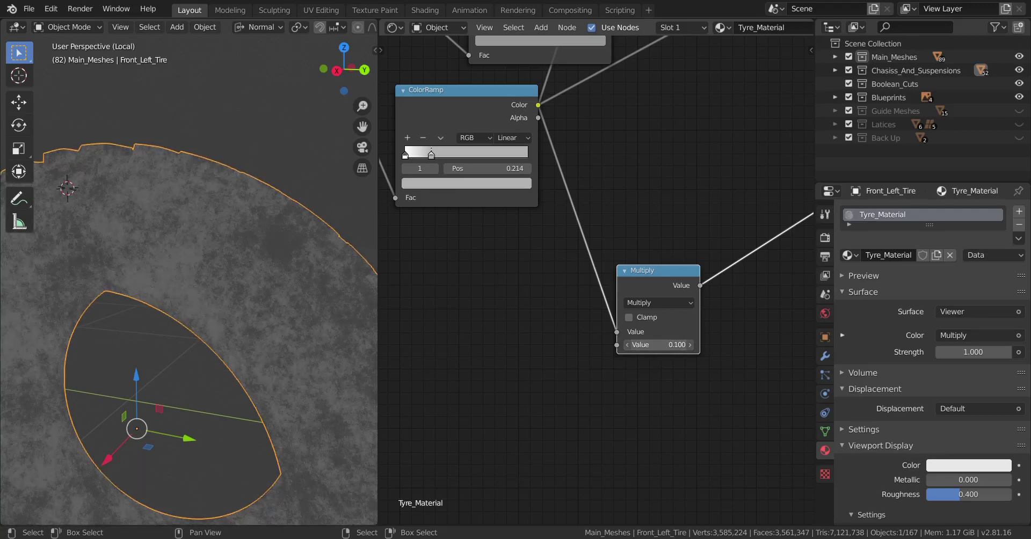
click(667, 353)
text(0.5)
key(BackSpace)
key(BackSpace)
key(BackSpace)
text(.005)
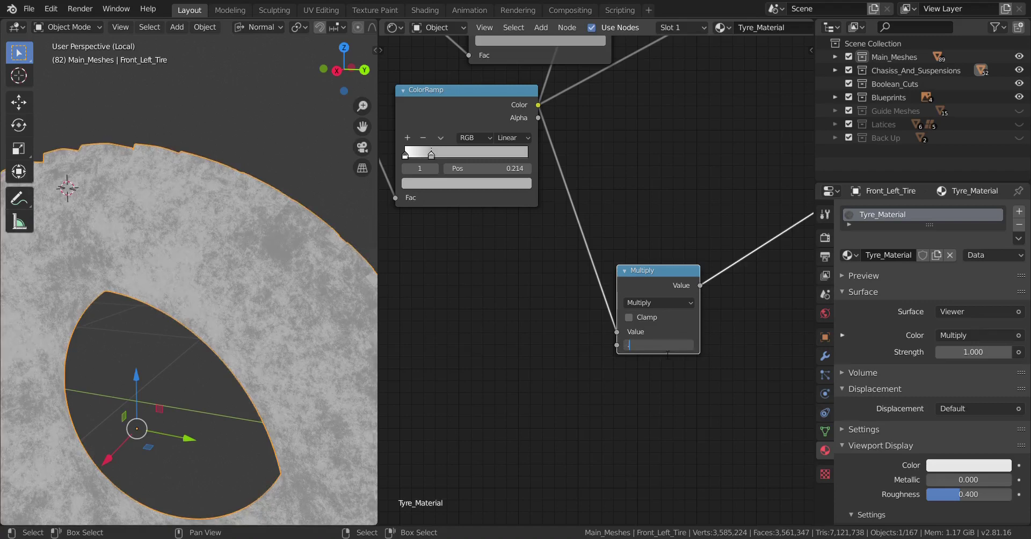
key(Return)
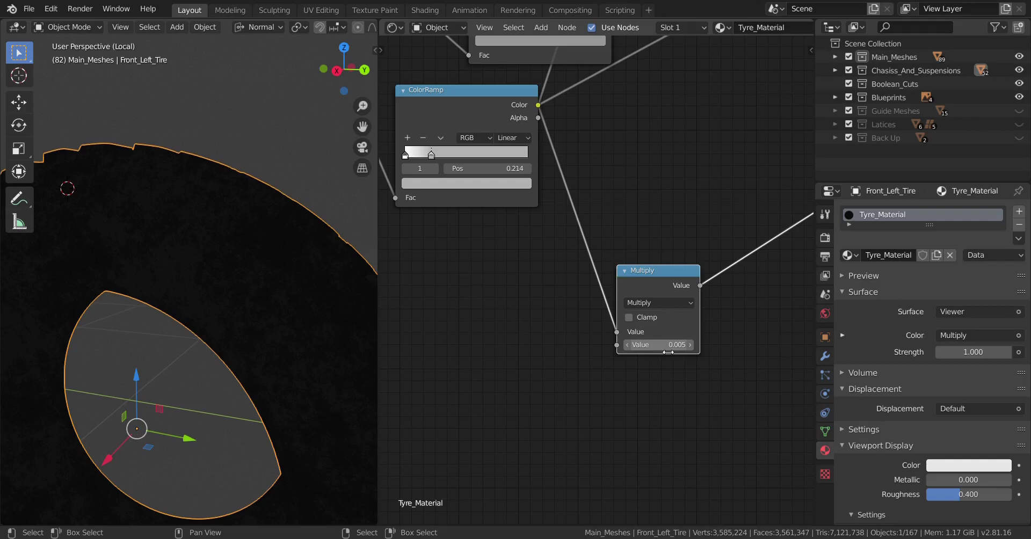
Step: Set the Multiply node's second value to 0.002
click(667, 351)
text(0.002)
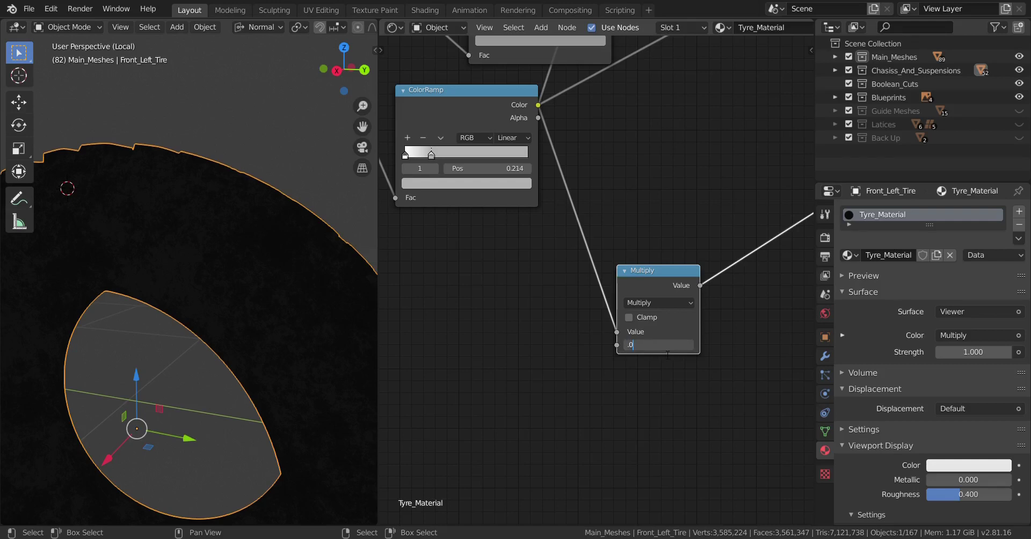
key(Return)
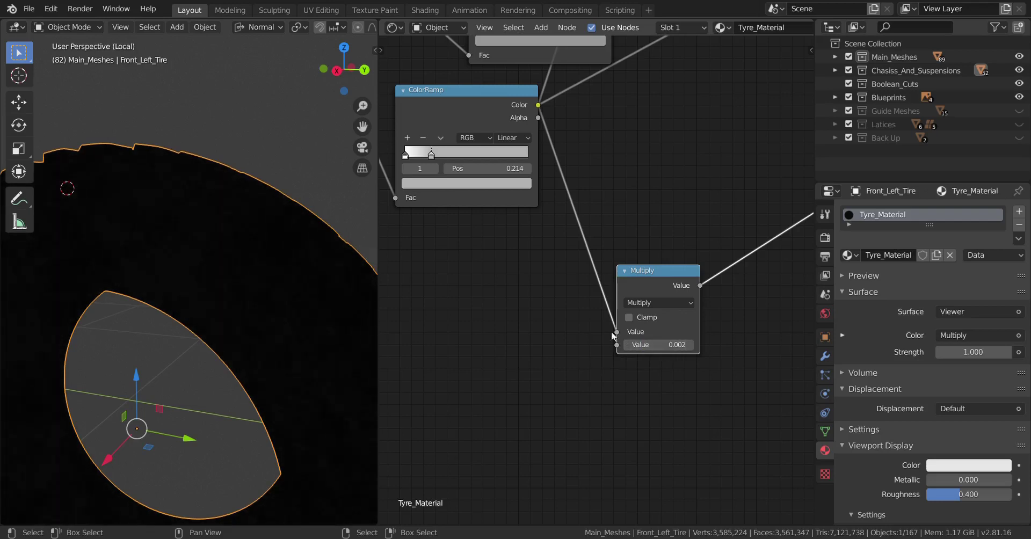
Step: Duplicate the Noise Texture that has scale 15 and place the copy below the Multiply math node
scroll(603, 316, down, 2)
middle_drag(533, 282, 587, 291)
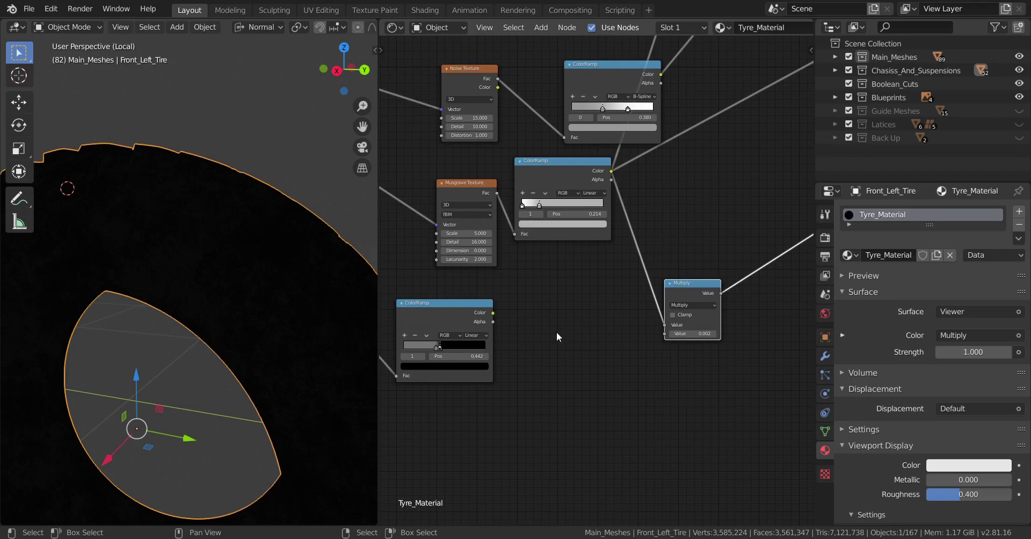
scroll(598, 332, down, 1)
click(483, 196)
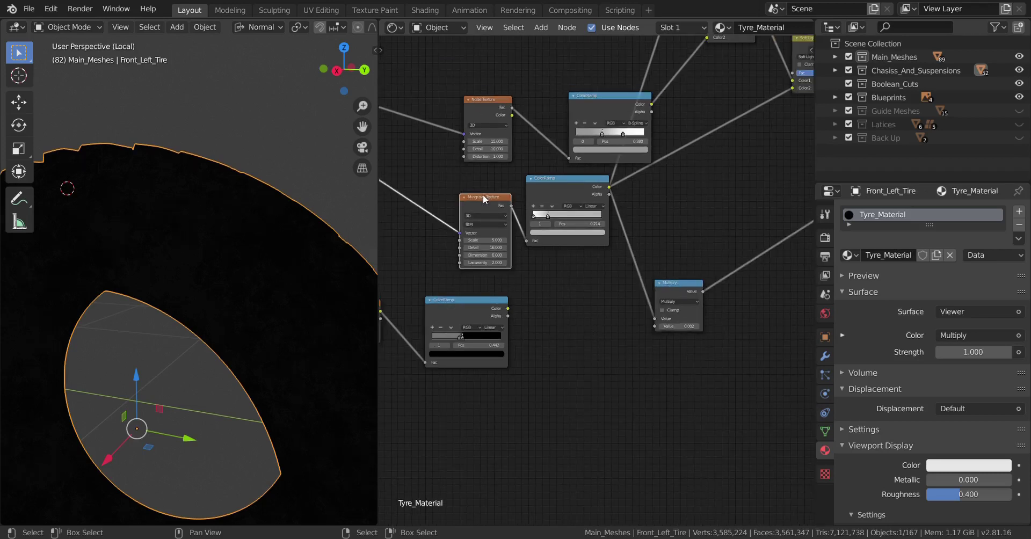
click(487, 100)
key(shift+d)
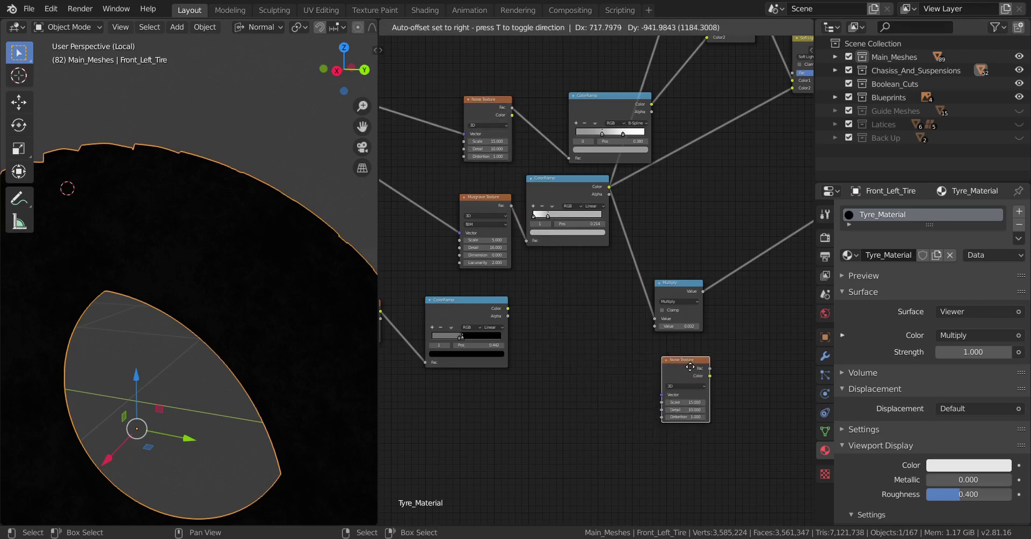
click(689, 362)
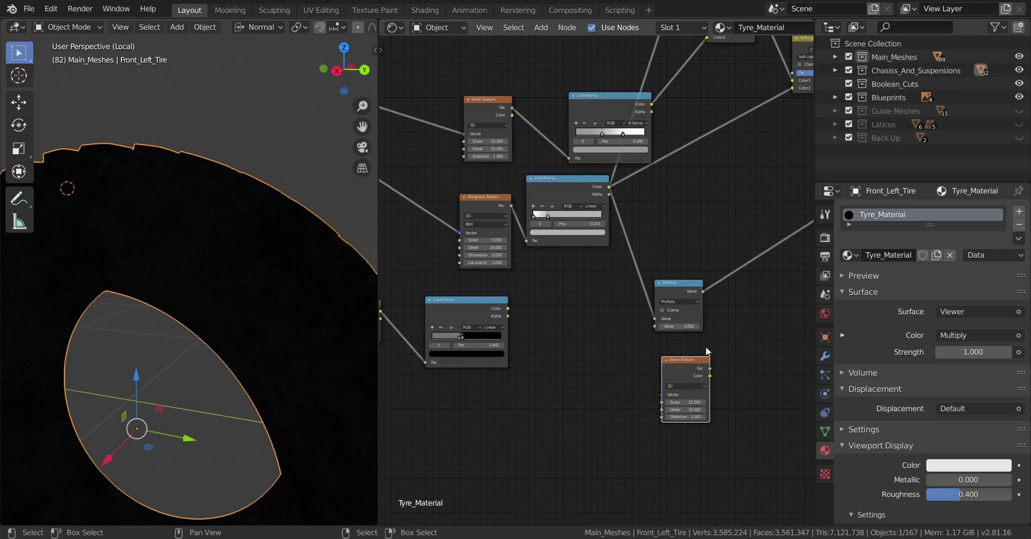
Step: Set the duplicated Noise Texture's scale to 3000 and its distortion to 0
click(694, 404)
text(15.0)
text(30)
key(Return)
scroll(684, 429, up, 2)
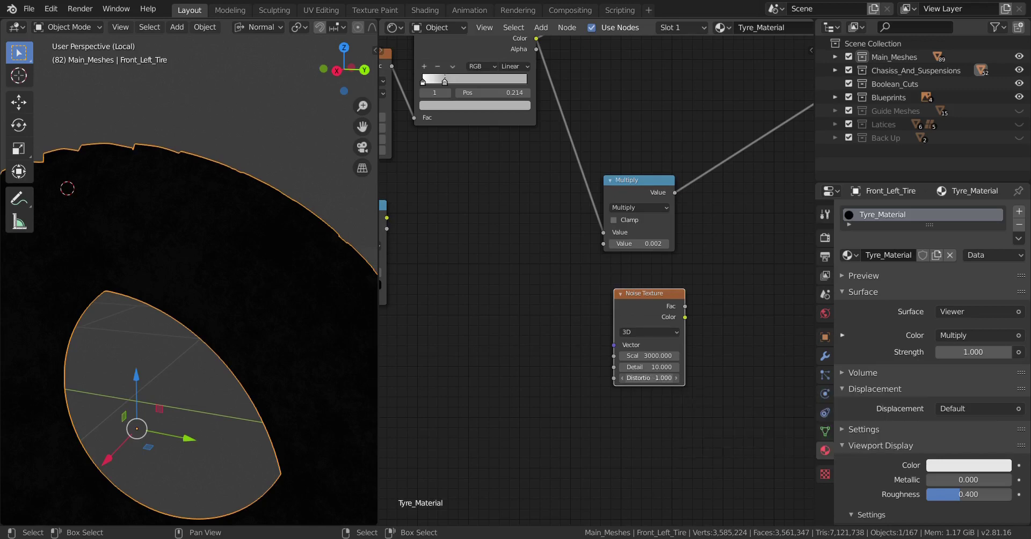
mouse_move(654, 377)
mouse_down()
mouse_move(622, 378)
mouse_move(647, 379)
mouse_up()
click(649, 378)
text(0)
key(Return)
Step: Connect the Texture Coordinate's Object output to the duplicated Noise Texture's Vector input
scroll(603, 369, down, 9)
middle_drag(560, 299, 666, 388)
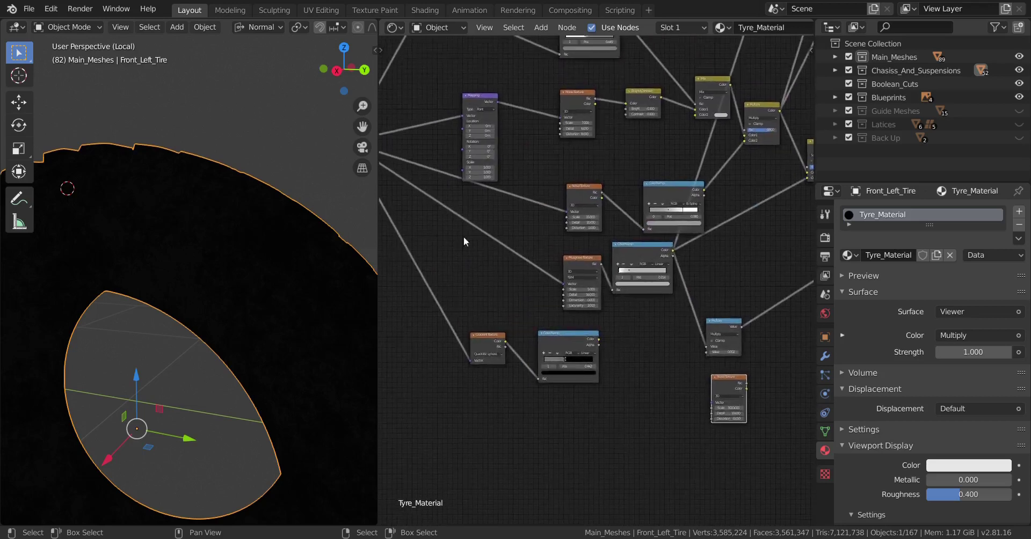
middle_drag(499, 247, 580, 298)
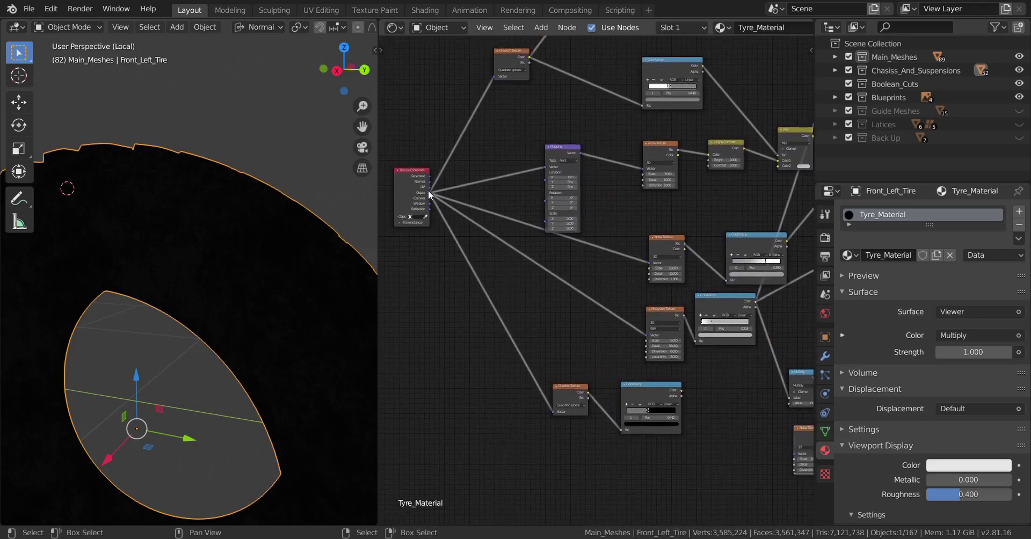
drag(428, 192, 795, 453)
middle_drag(700, 401, 419, 258)
scroll(515, 308, up, 10)
middle_drag(510, 328, 649, 304)
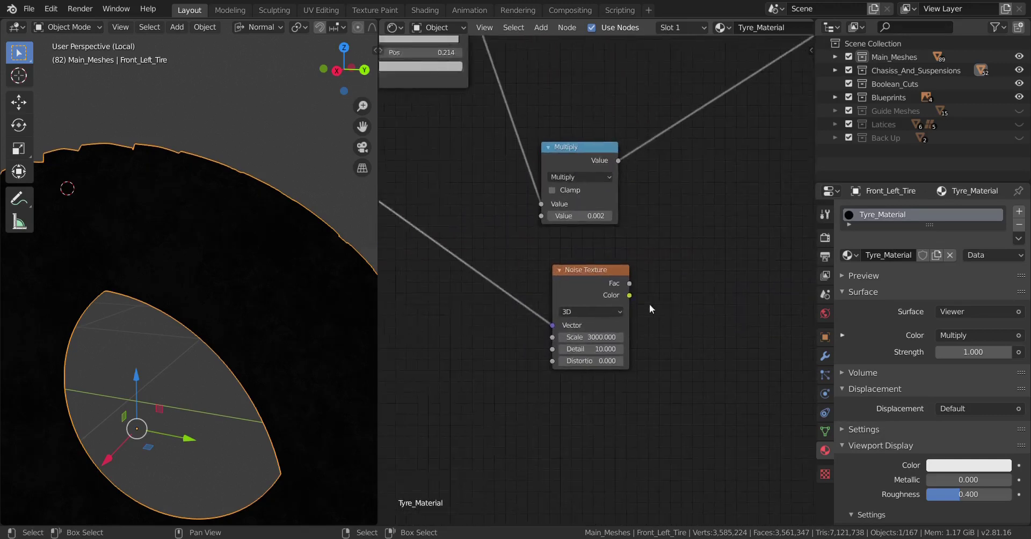
Step: Preview the fine 3000-scale Noise Texture on the tire and inspect its grain up close
scroll(639, 295, up, 5)
ctrl+shift+click(621, 278)
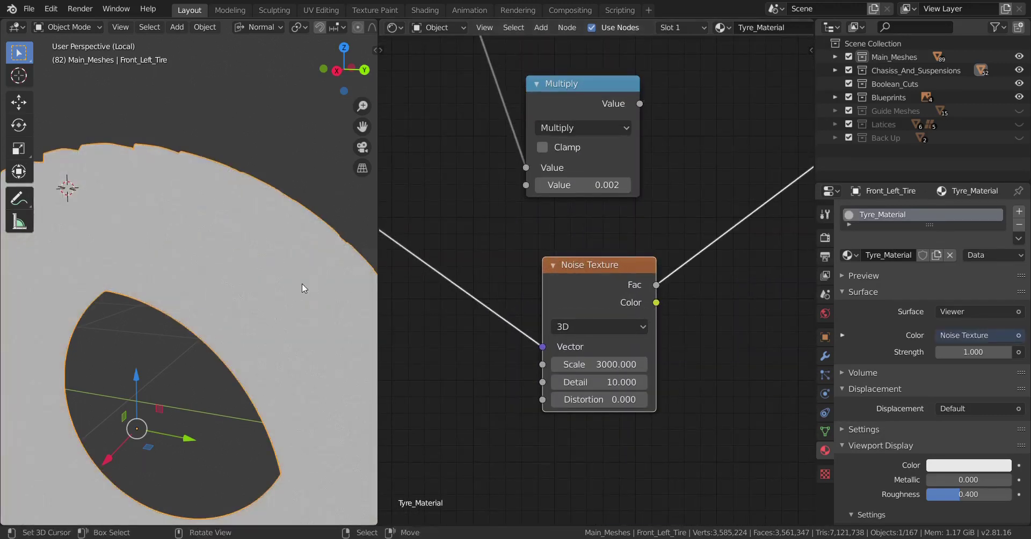
scroll(244, 288, up, 5)
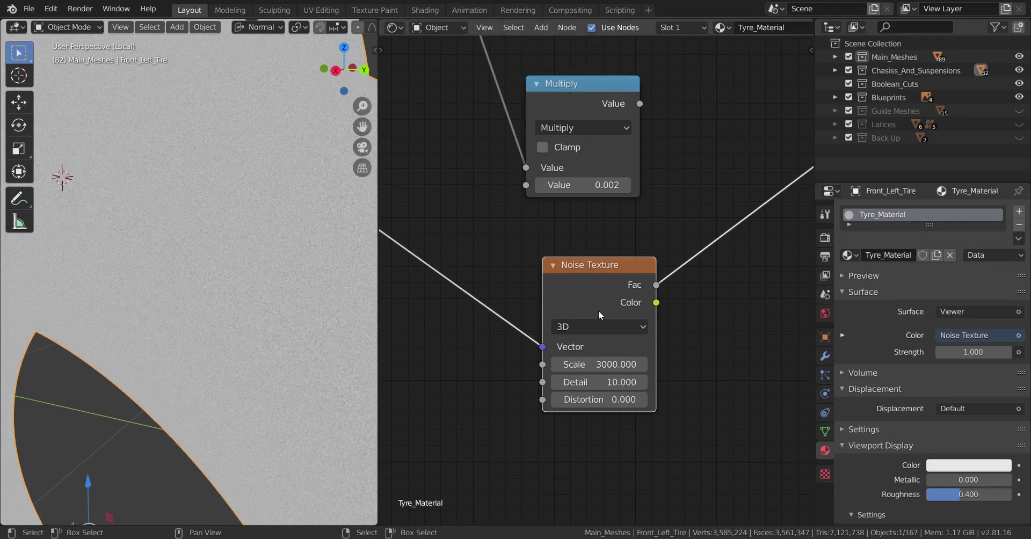
Step: Rearrange the Multiply node beside the Musgrave's ColorRamp and the gradient ColorRamp below it, with the 3000-scale Noise Texture underneath
scroll(596, 322, down, 4)
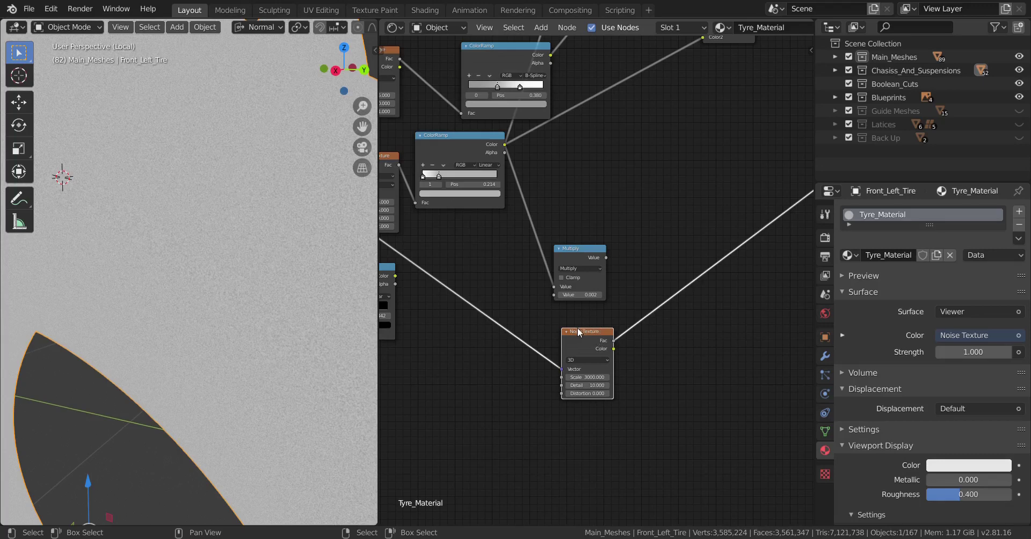
drag(580, 333, 508, 305)
drag(581, 251, 539, 224)
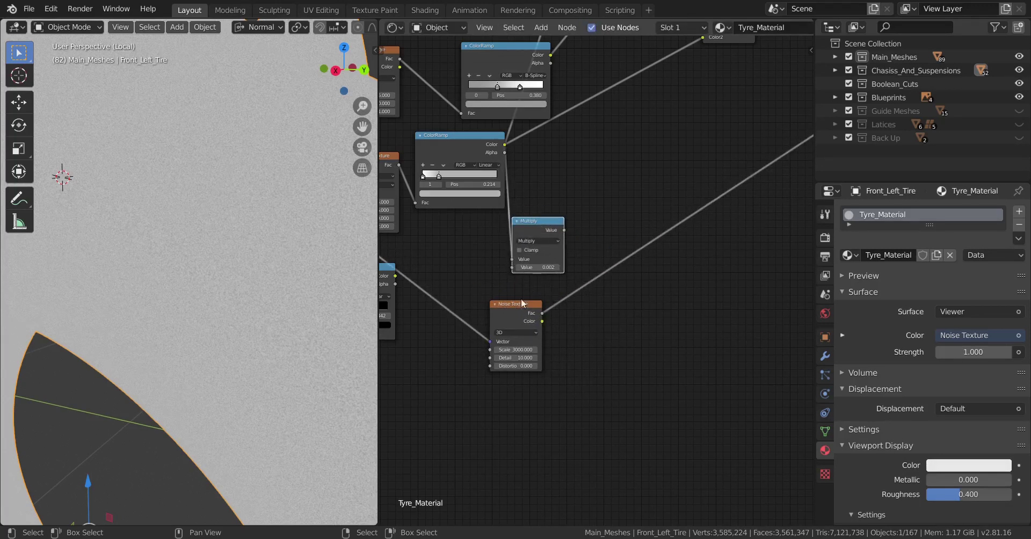
drag(519, 318, 537, 319)
drag(538, 223, 551, 225)
scroll(569, 250, down, 4)
middle_drag(578, 261, 633, 267)
drag(499, 289, 552, 280)
drag(614, 320, 573, 370)
mouse_move(630, 247)
mouse_down()
mouse_move(621, 252)
mouse_move(623, 240)
mouse_up()
drag(544, 279, 572, 290)
middle_drag(637, 299, 584, 314)
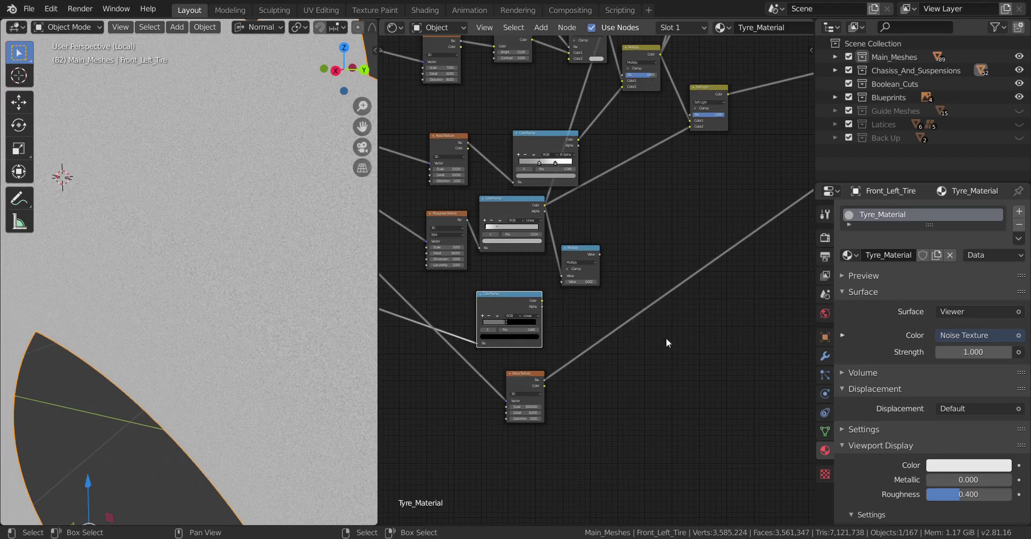
Step: Add a MixRGB node beyond the Multiply node and insert it into the 3000-scale Noise Texture's link to the viewer
key(shift+a)
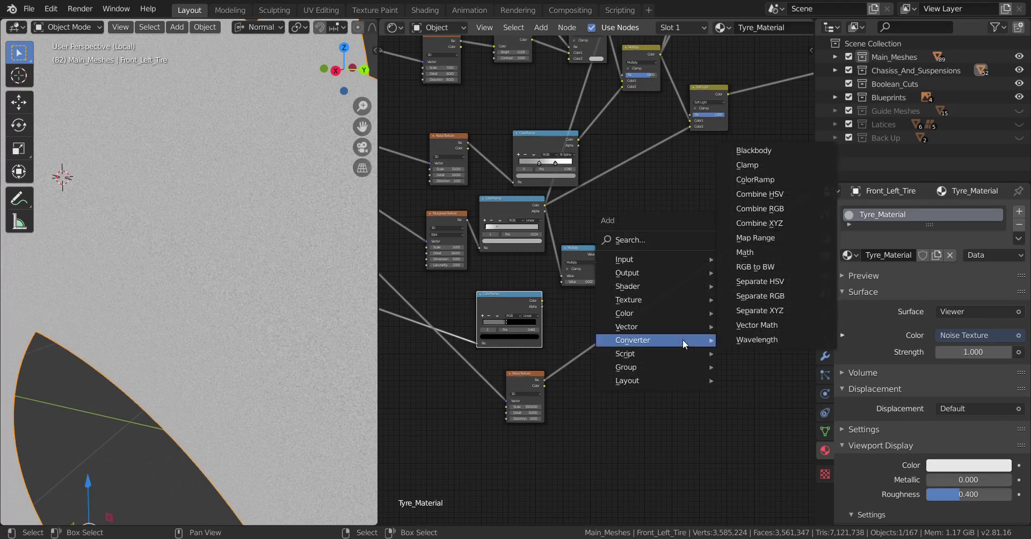
mouse_move(662, 314)
click(773, 383)
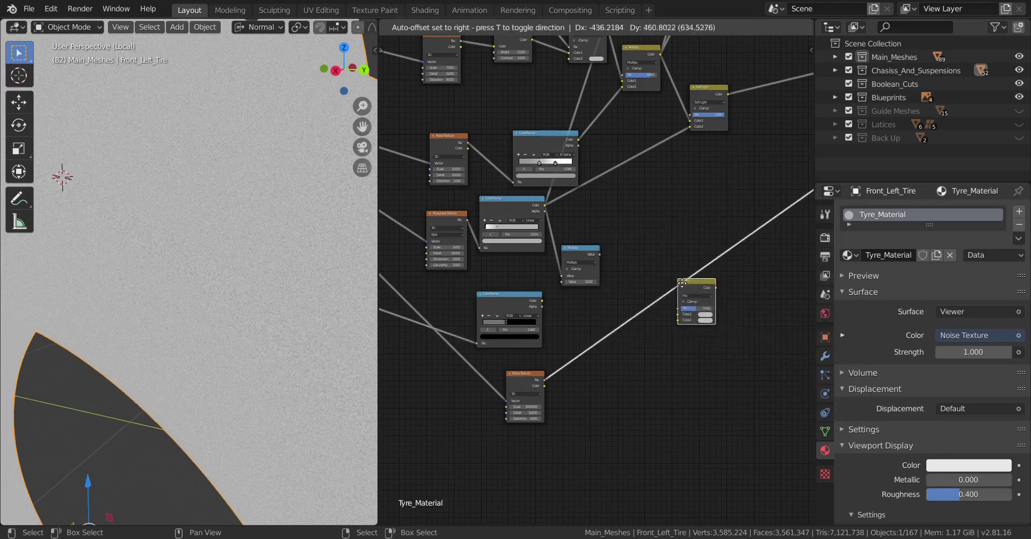
click(696, 303)
drag(721, 299, 659, 240)
scroll(659, 271, up, 6)
middle_drag(662, 279, 656, 341)
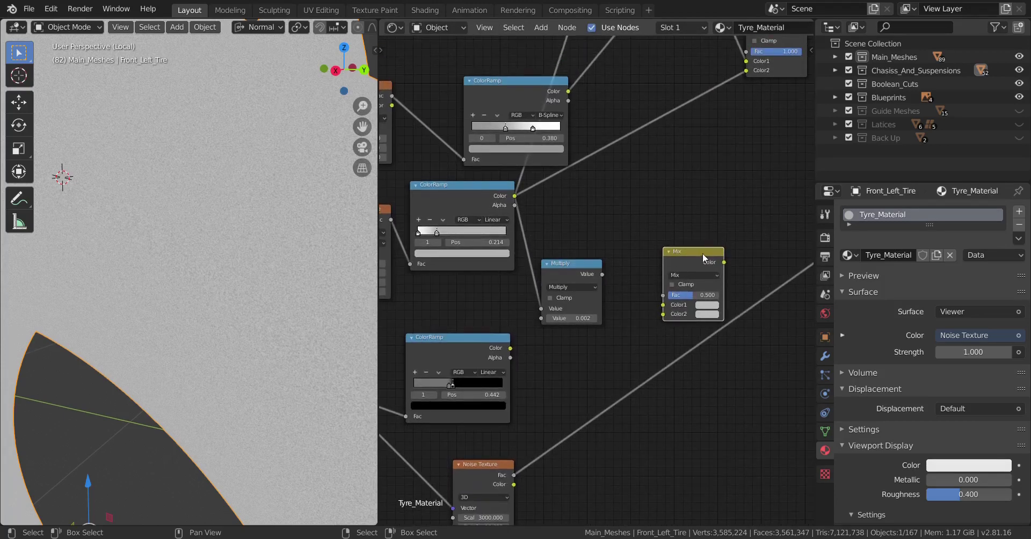
key(g)
click(639, 416)
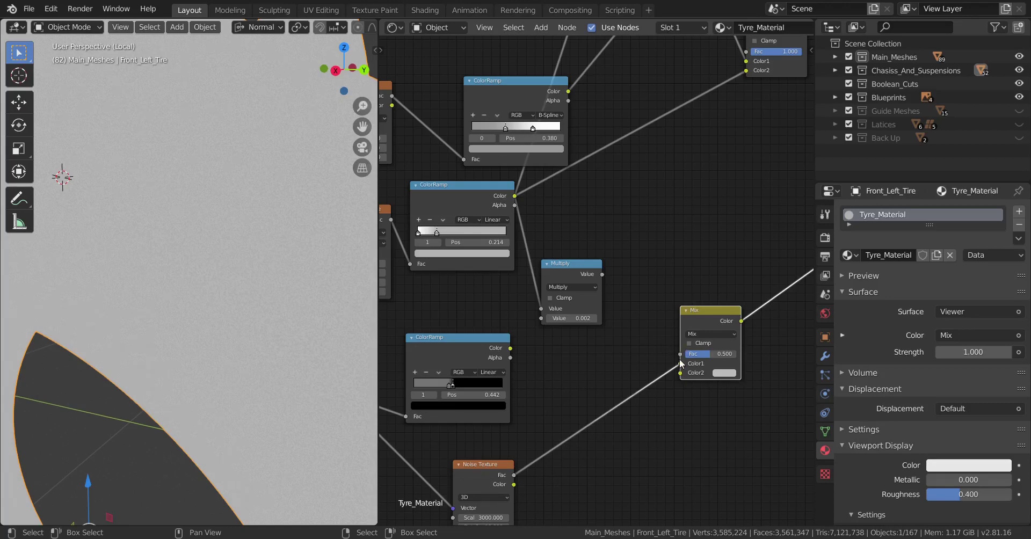
Step: Wire the Mix node with the 3000-scale noise in Color2, the Multiply value in Color1 and the gradient ColorRamp in Fac
drag(680, 360, 681, 372)
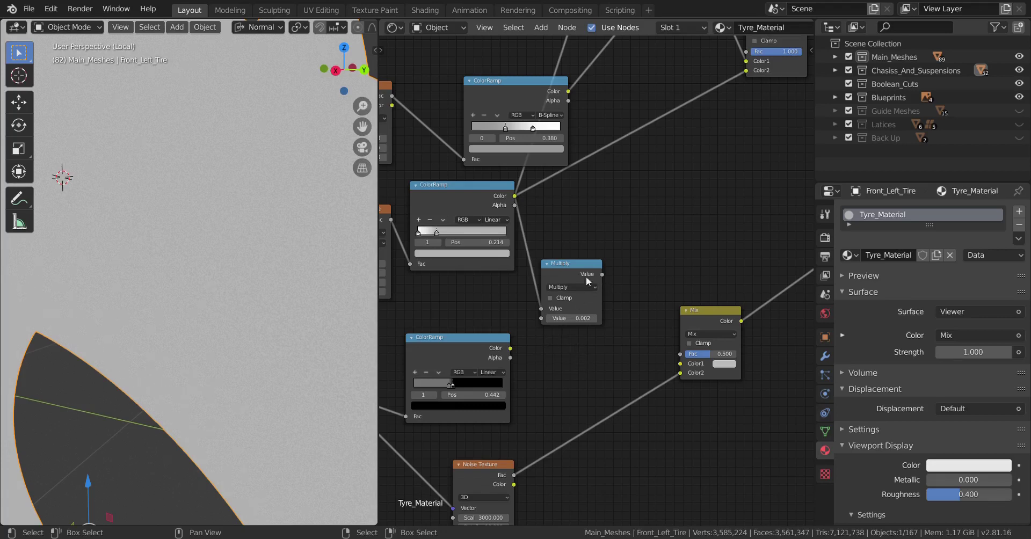
drag(585, 276, 679, 363)
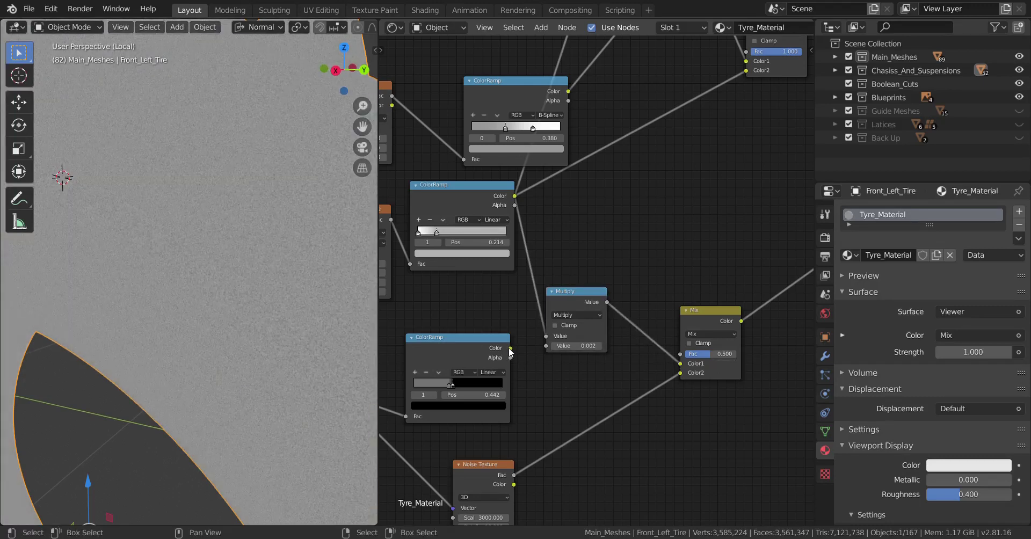
mouse_move(510, 349)
mouse_down()
mouse_move(597, 368)
mouse_move(680, 354)
mouse_up()
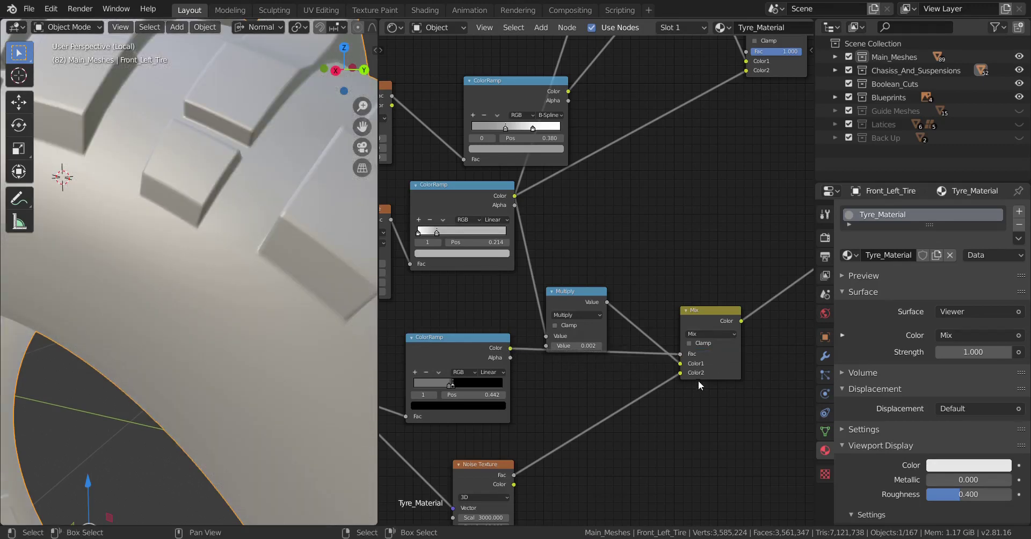
Step: Examine the mixed noise and gradient mask on the tire from several angles and review the nodes feeding it
scroll(219, 398, down, 2)
scroll(242, 396, up, 3)
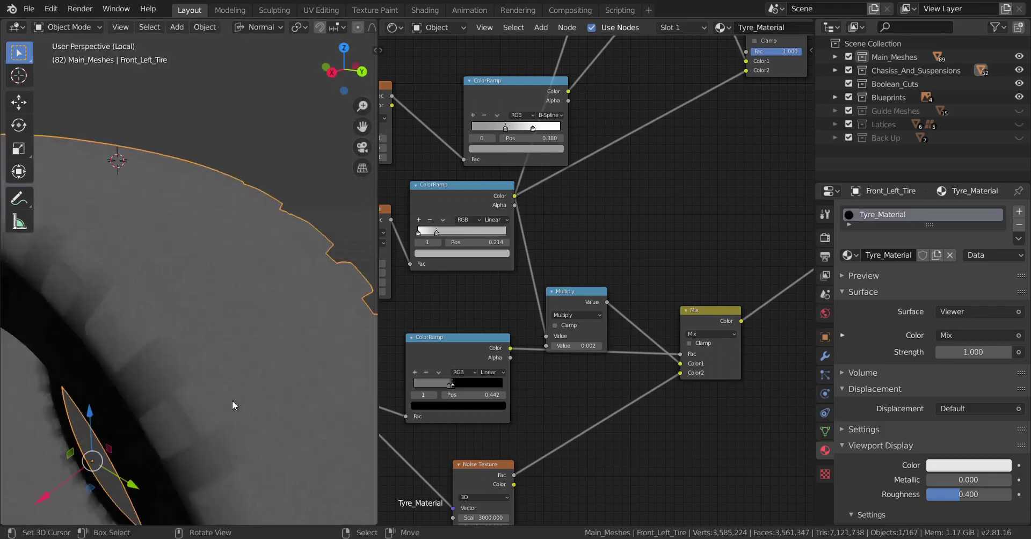
middle_drag(256, 385, 271, 333)
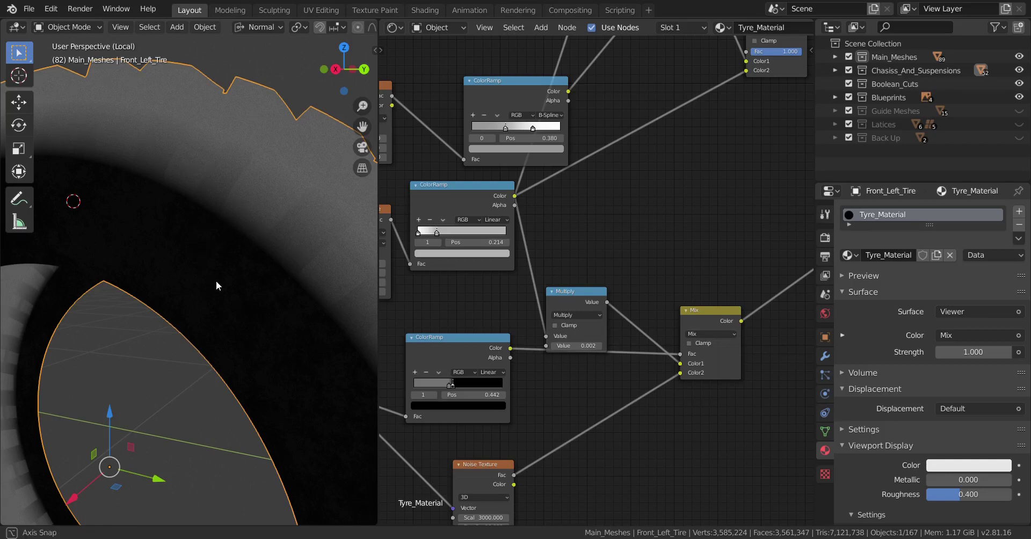
middle_drag(454, 210, 511, 256)
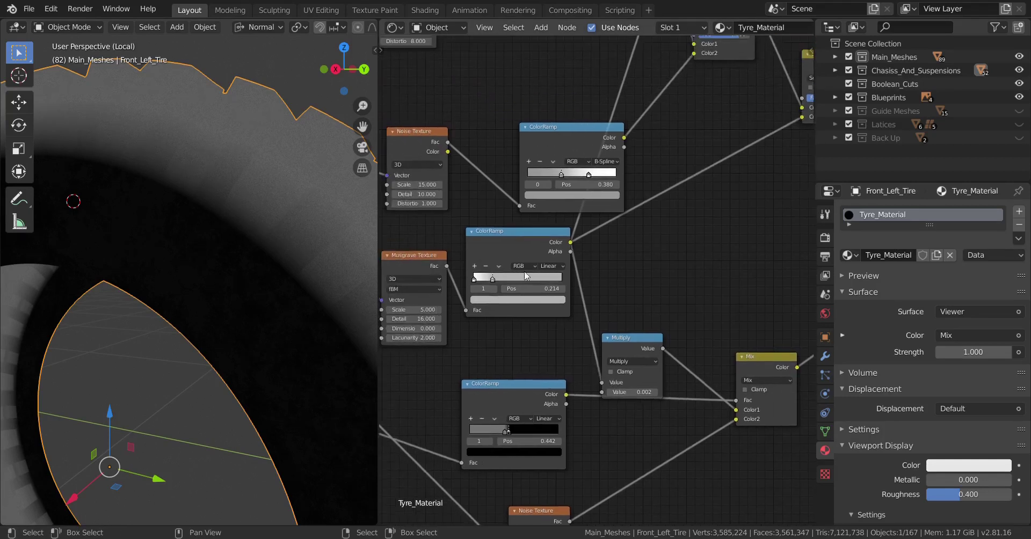
middle_drag(242, 333, 228, 258)
middle_drag(543, 398, 680, 379)
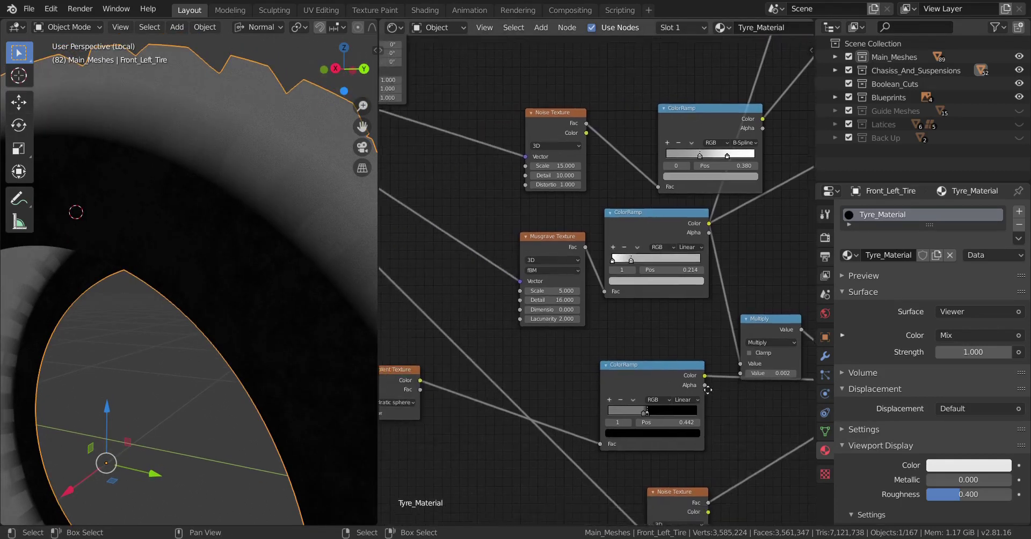
middle_drag(592, 359, 457, 249)
middle_drag(598, 395, 504, 477)
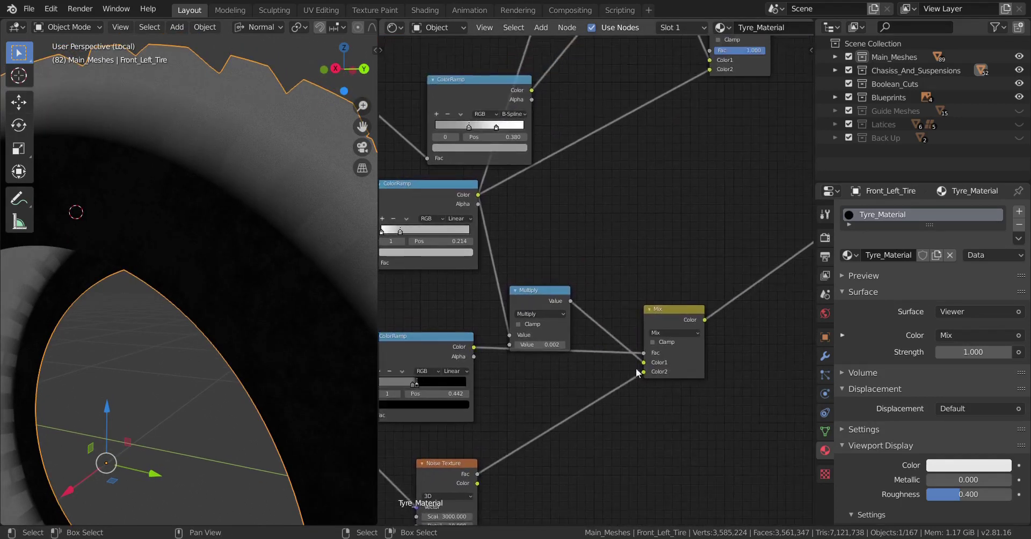
middle_drag(247, 305, 208, 334)
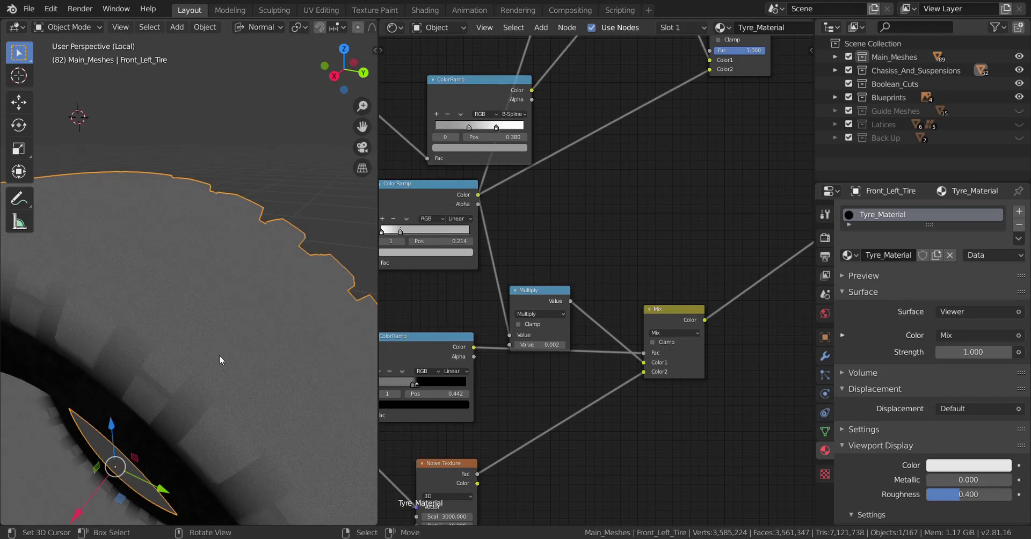
scroll(672, 372, down, 2)
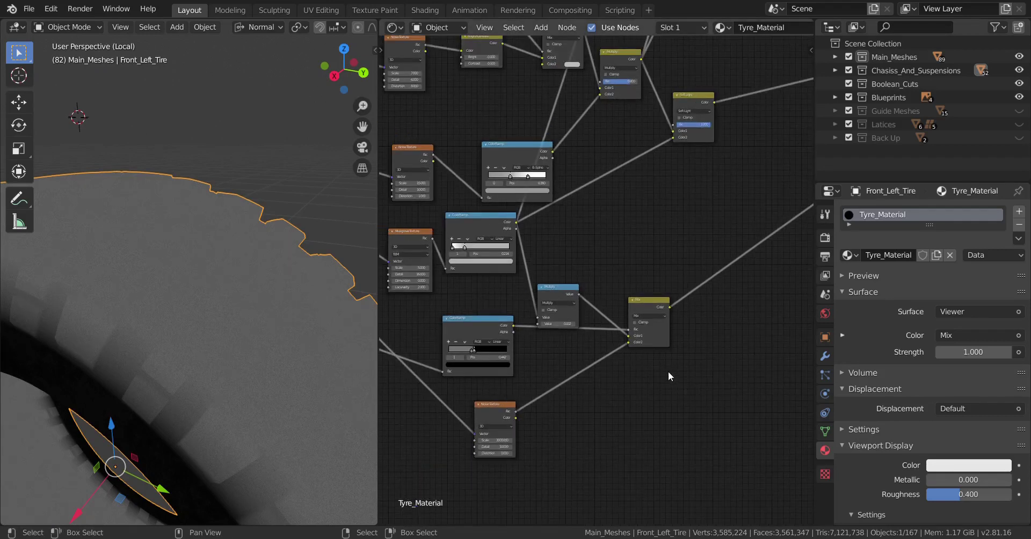
scroll(669, 371, up, 1)
middle_drag(707, 366, 601, 391)
scroll(691, 331, down, 2)
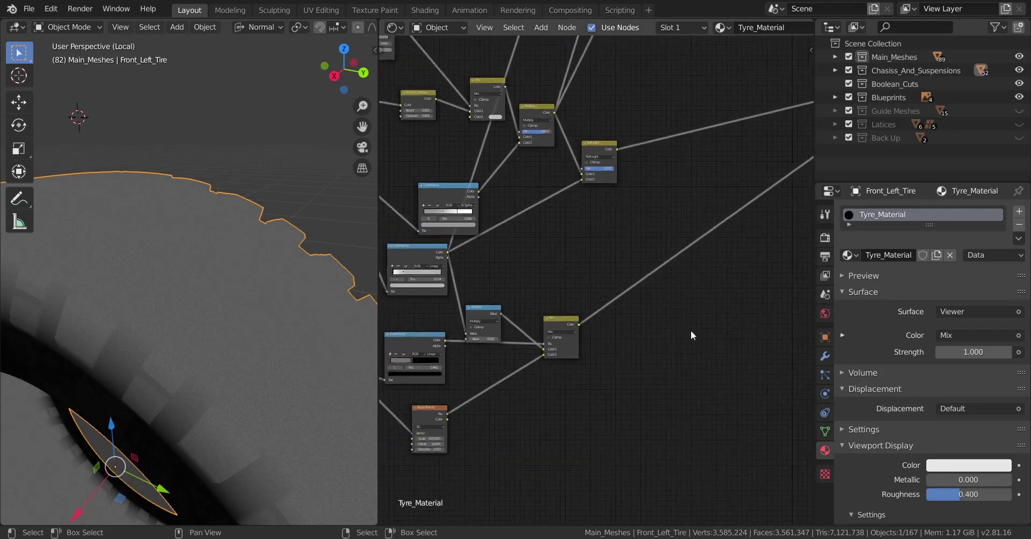
Step: Review the nodes feeding the new Mix node and preview the gradient ColorRamp on the tire
middle_drag(690, 330, 811, 351)
scroll(560, 369, up, 2)
middle_drag(559, 369, 665, 338)
scroll(665, 338, up, 1)
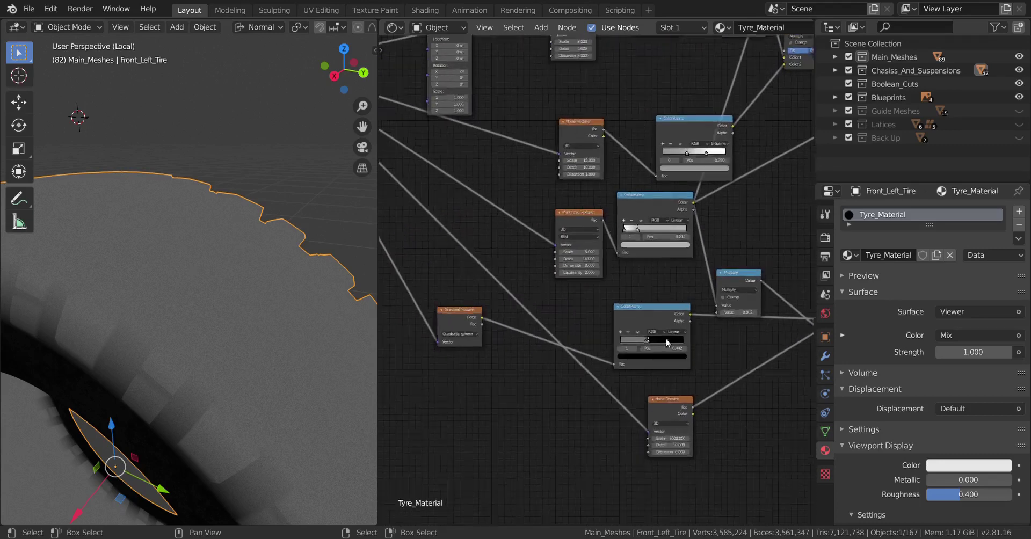
scroll(231, 382, up, 3)
scroll(590, 339, up, 1)
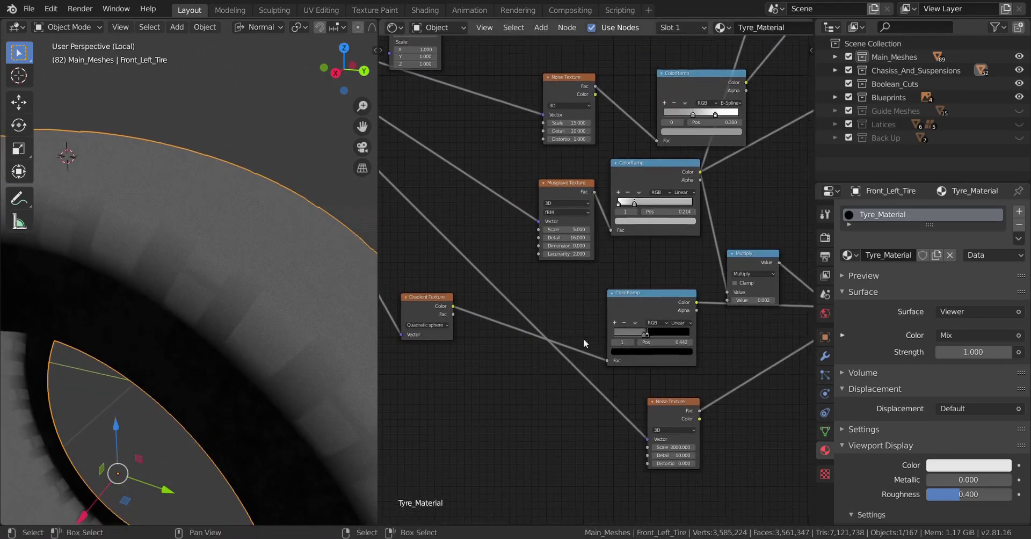
middle_drag(583, 339, 580, 338)
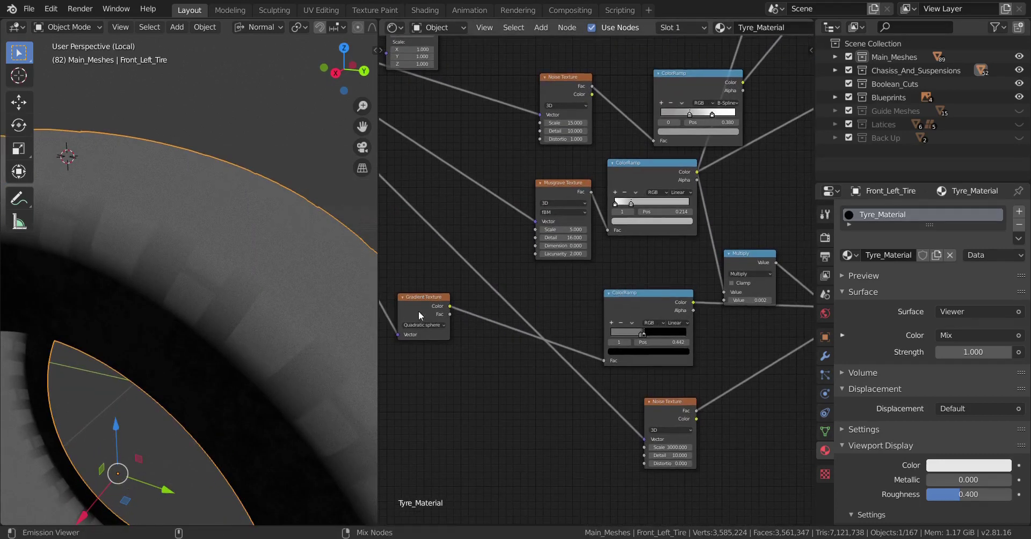
ctrl+shift+click(637, 304)
middle_drag(771, 306, 618, 317)
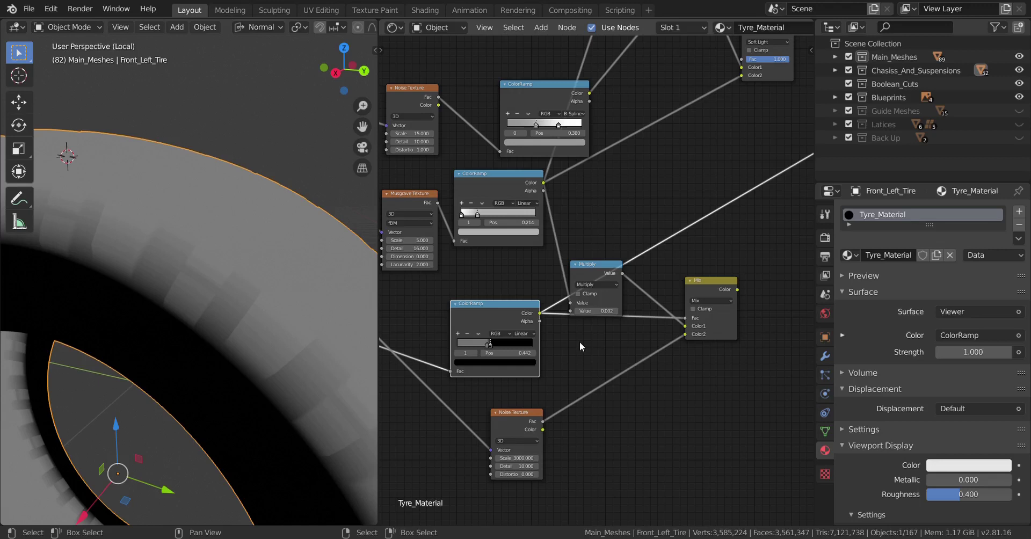
Step: Switch the Mix node to Add blending, preview its result on the tire, and reconnect the gradient ColorRamp to its Fac
click(709, 301)
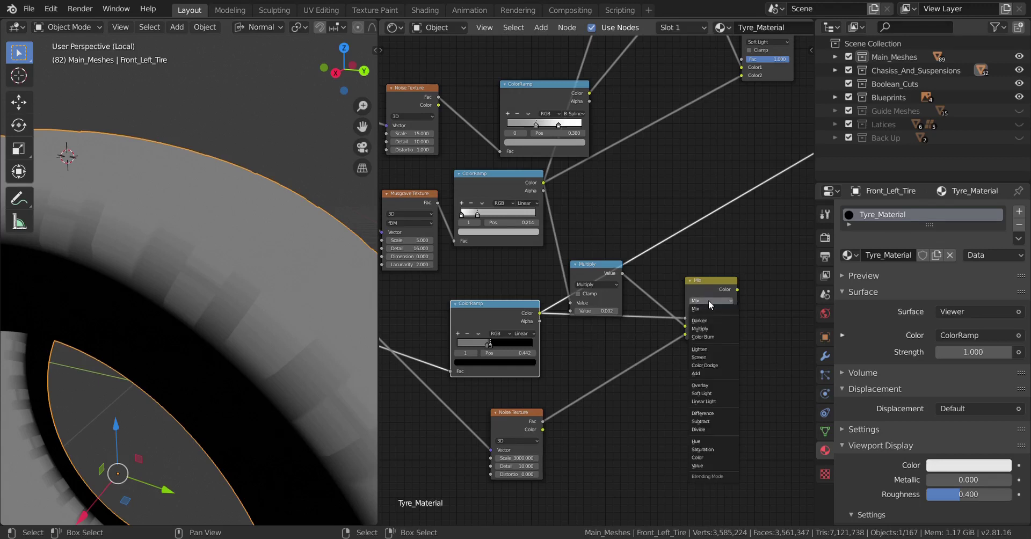
click(710, 375)
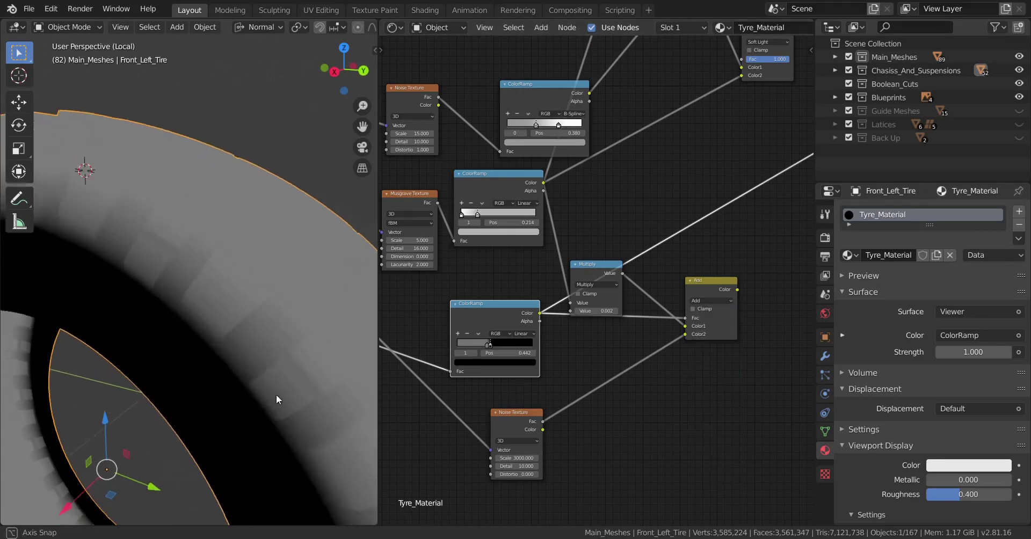
ctrl+shift+click(704, 302)
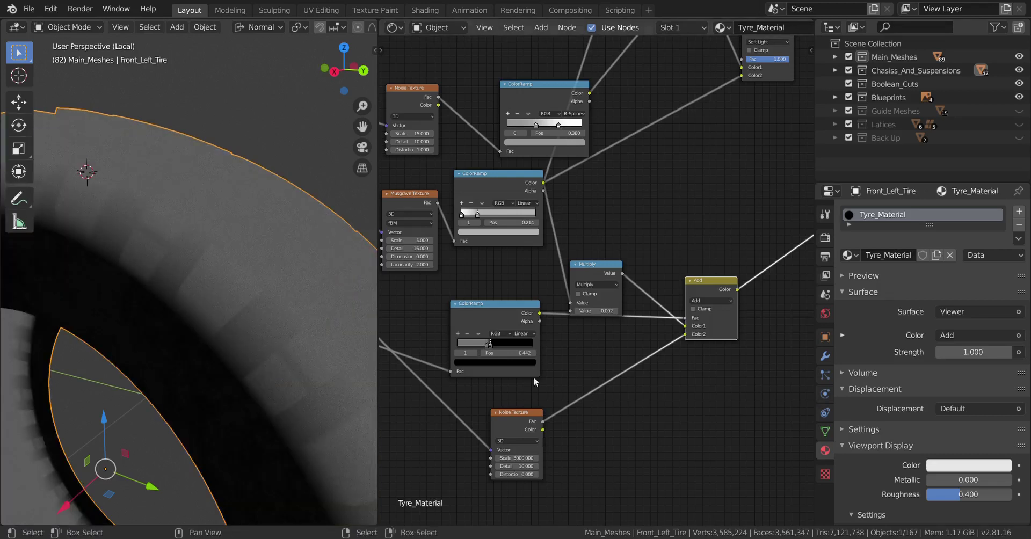
drag(541, 314, 685, 316)
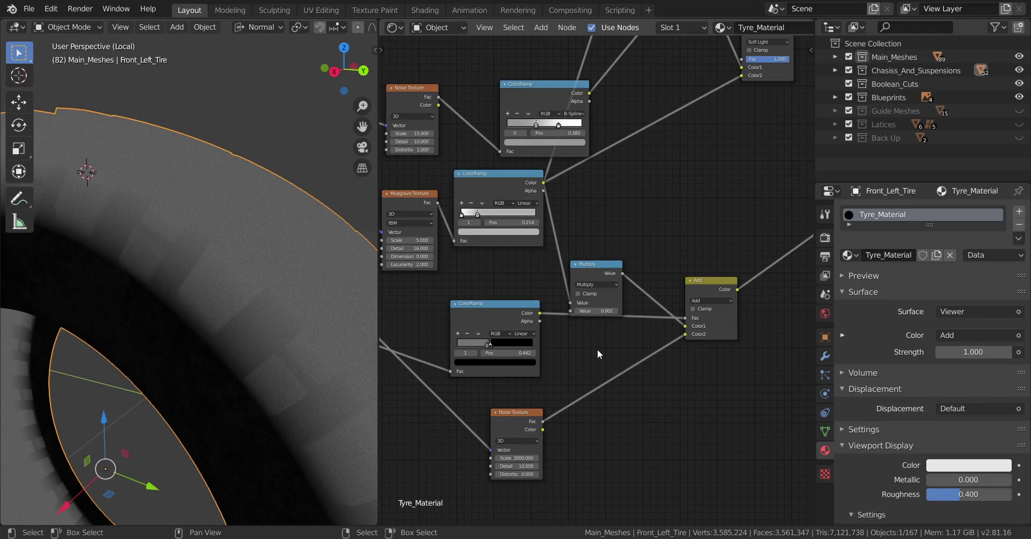
Step: Duplicate the 0.002 Multiply node below and beyond the Add node and feed it the Musgrave's ColorRamp color
scroll(597, 349, down, 2)
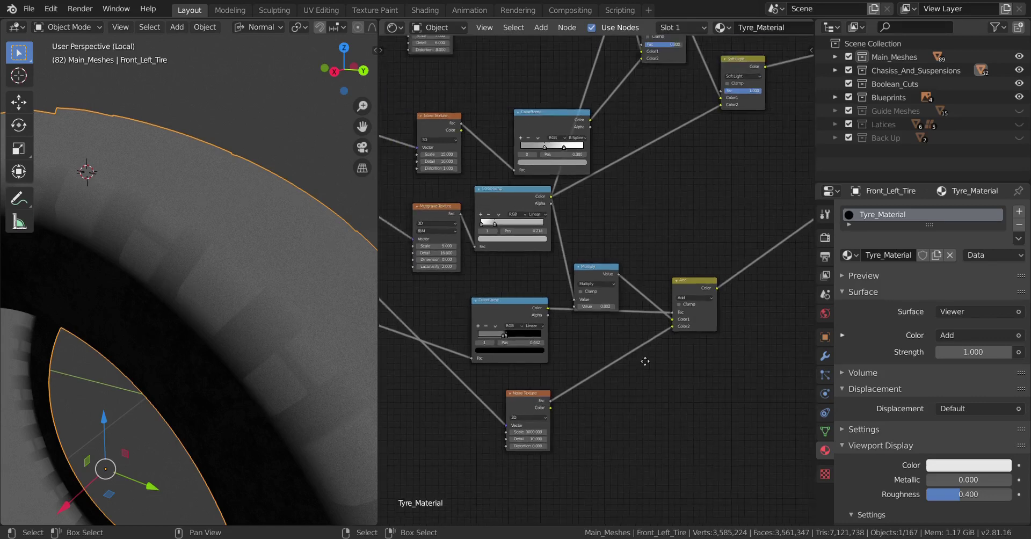
middle_drag(644, 361, 581, 369)
click(530, 274)
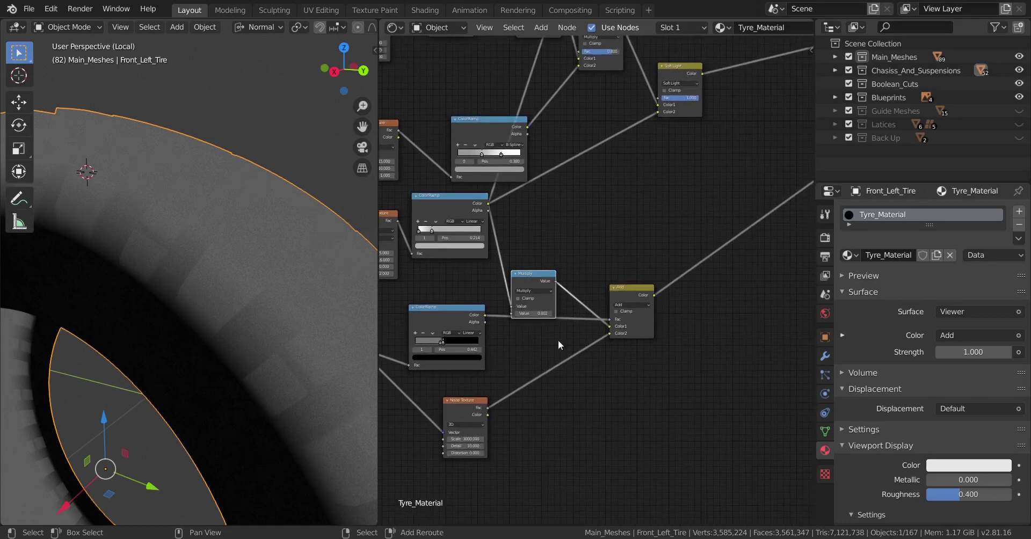
key(shift+d)
click(726, 417)
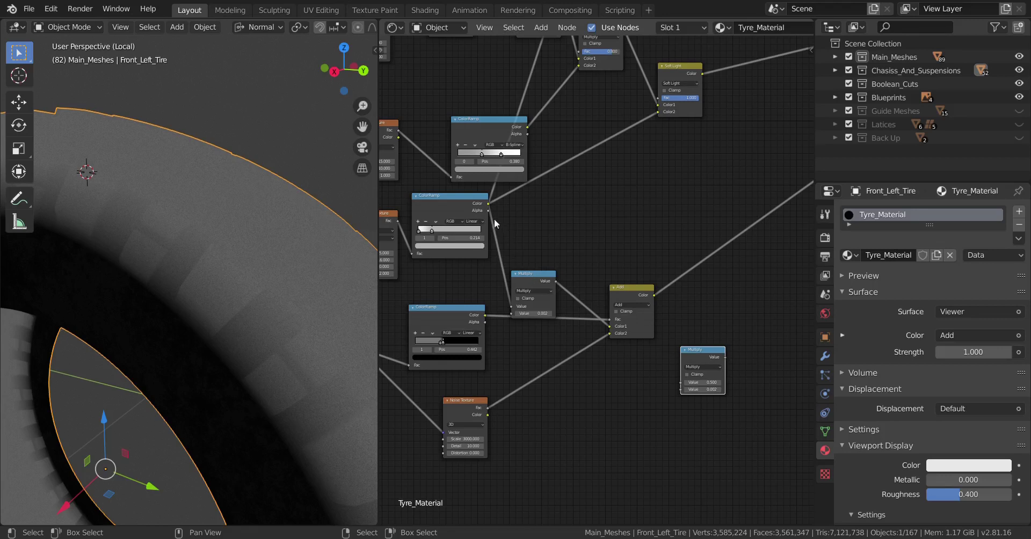
drag(489, 204, 681, 384)
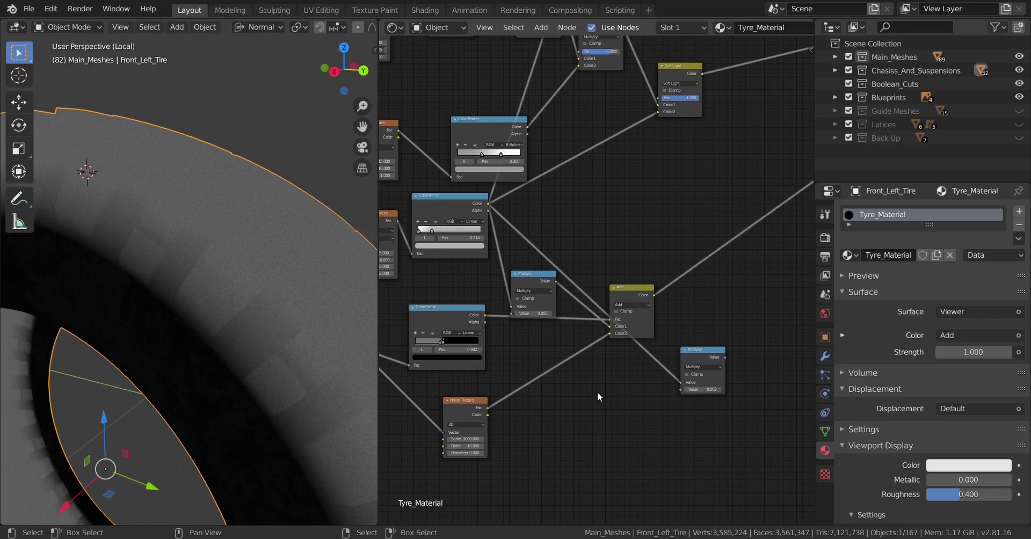
Step: Duplicate the 3000-scale Noise Texture beneath the copied Multiply node and set the copy's Scale to 50000
click(461, 408)
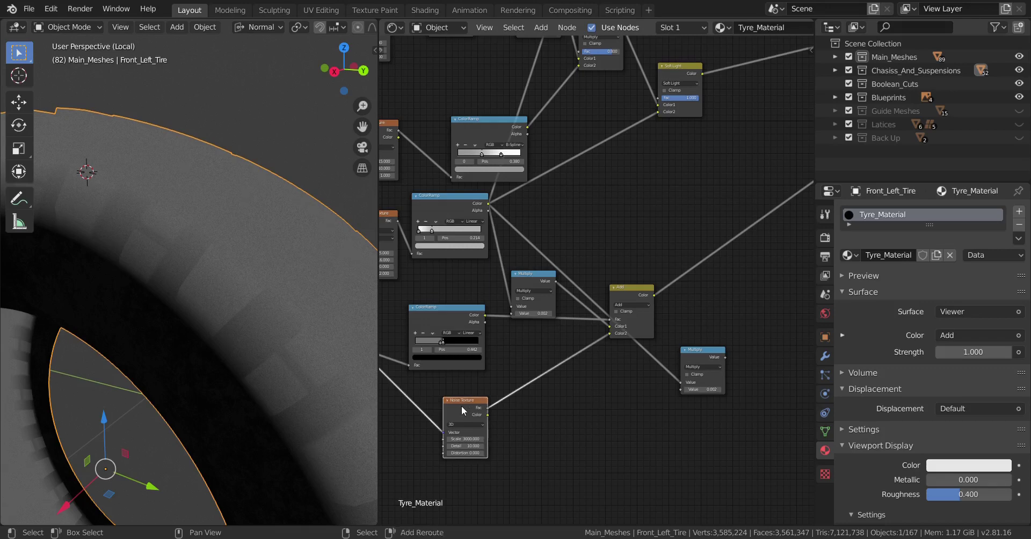
key(shift+d)
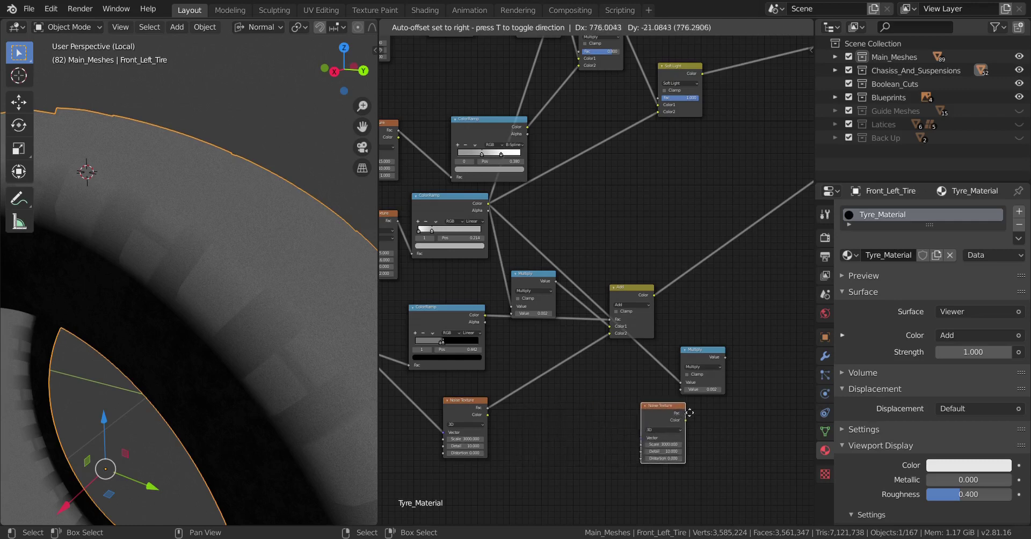
click(701, 410)
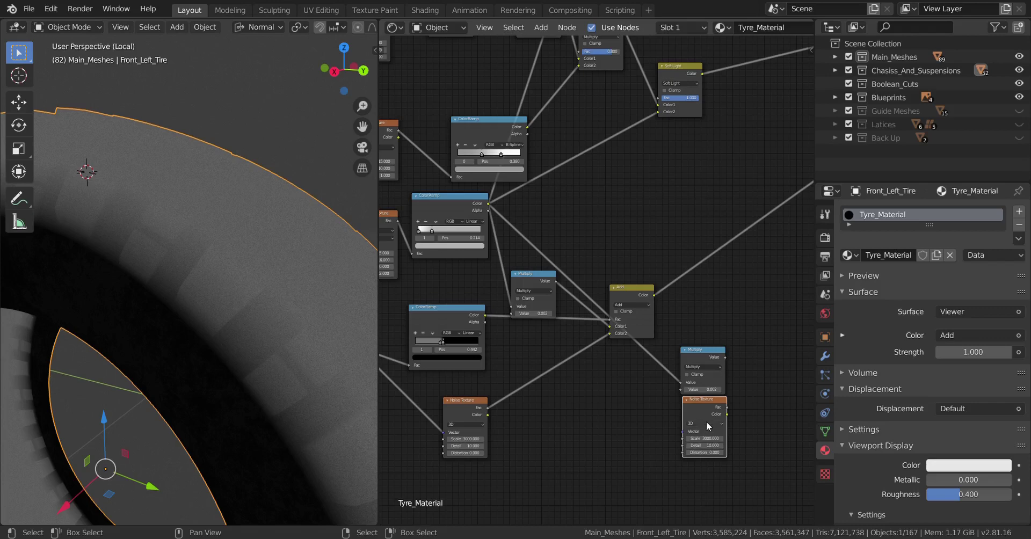
click(711, 439)
text(50000)
key(Return)
Step: Link the coordinate output shared by the other textures to the 50000-scale Noise Texture's Vector
scroll(591, 386, down, 4)
middle_drag(546, 377, 688, 423)
scroll(495, 290, down, 2)
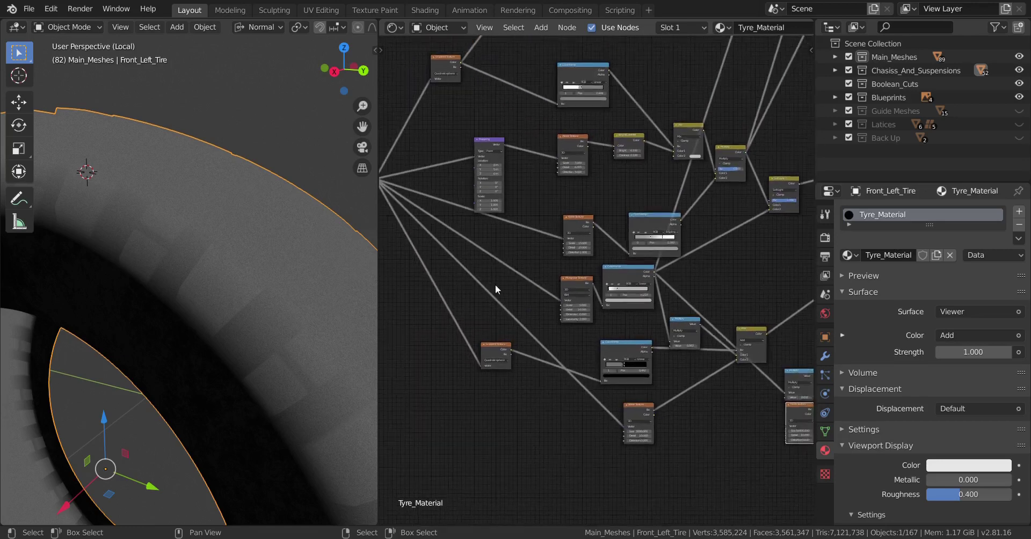
middle_drag(532, 299, 514, 301)
middle_drag(471, 245, 483, 258)
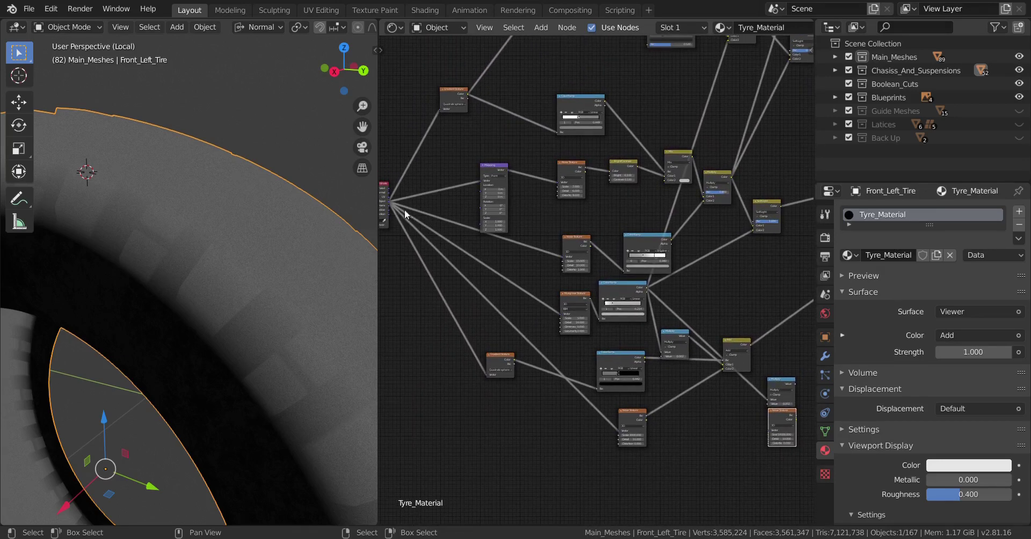
drag(388, 201, 771, 434)
scroll(600, 396, up, 5)
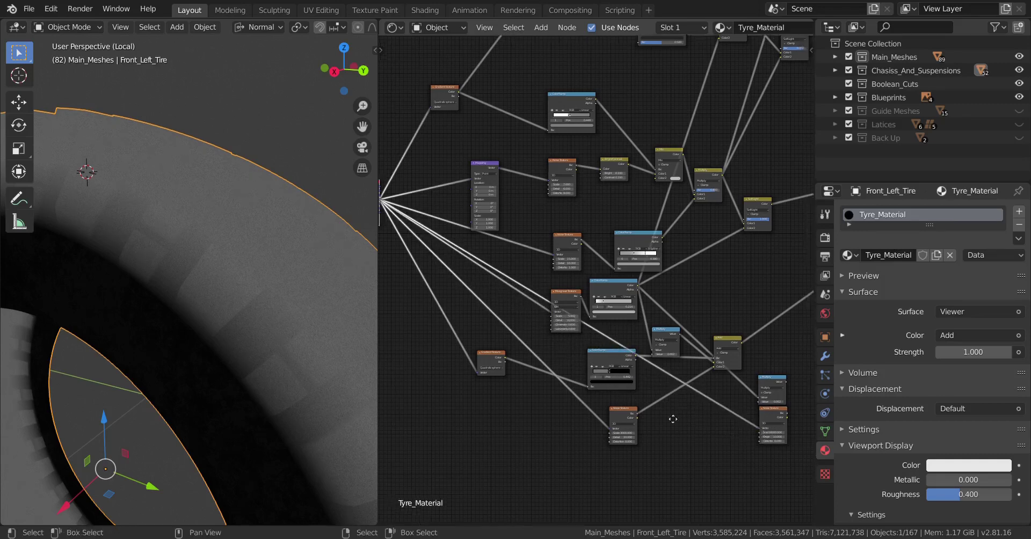
scroll(615, 366, up, 2)
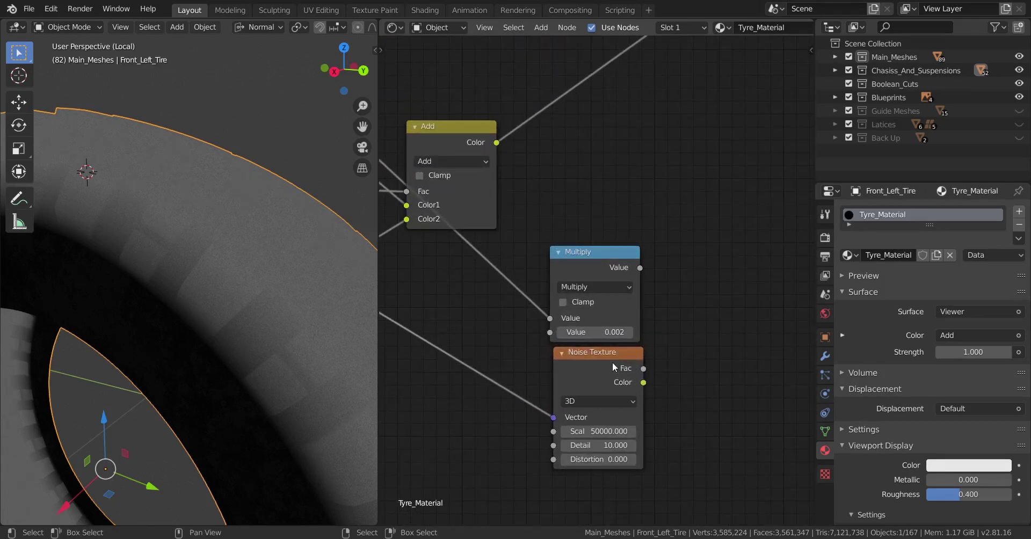
Step: Preview the 50000-scale Noise Texture on the tire and inspect it up close
ctrl+shift+click(613, 366)
scroll(216, 333, up, 2)
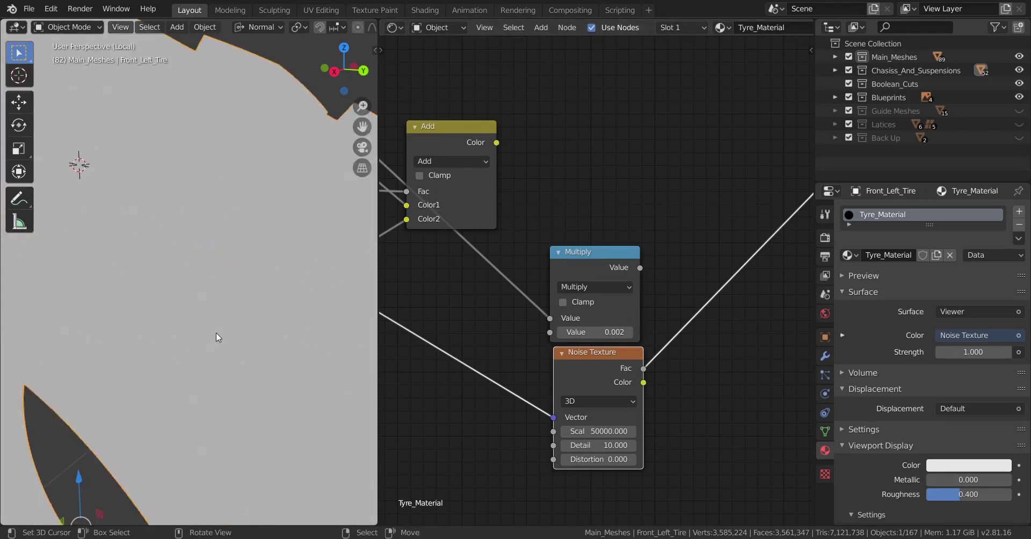
scroll(215, 347, up, 1)
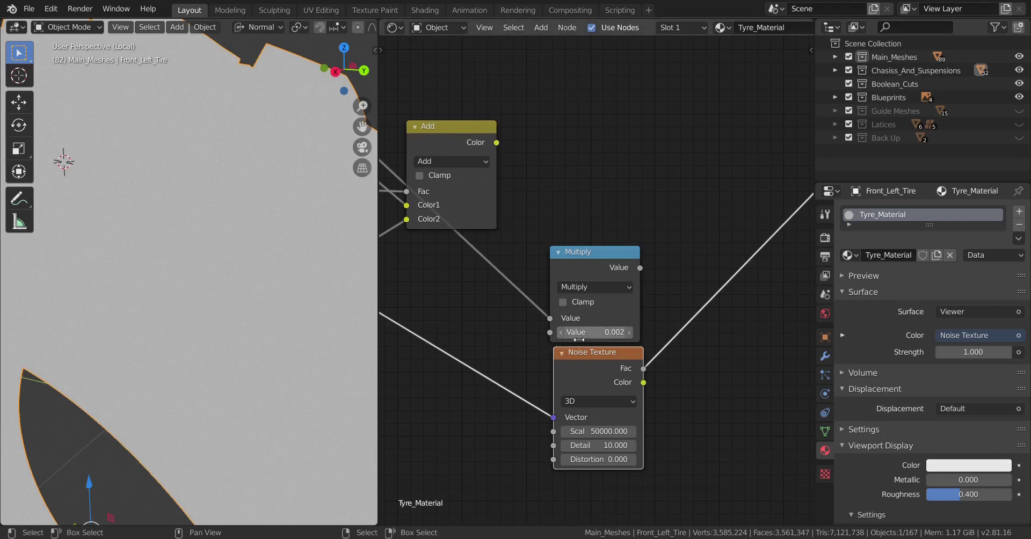
Step: Duplicate the Add node and insert the copy into the 50000-scale Noise Texture's link to the viewer
scroll(661, 319, down, 1)
middle_drag(665, 324, 681, 372)
click(495, 203)
scroll(505, 234, down, 2)
click(505, 235)
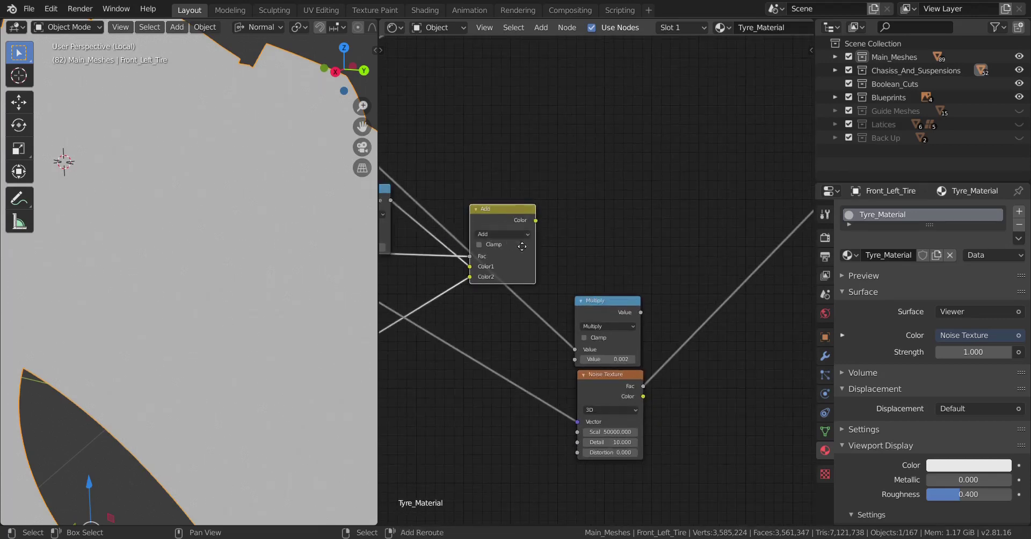
key(shift+d)
click(758, 313)
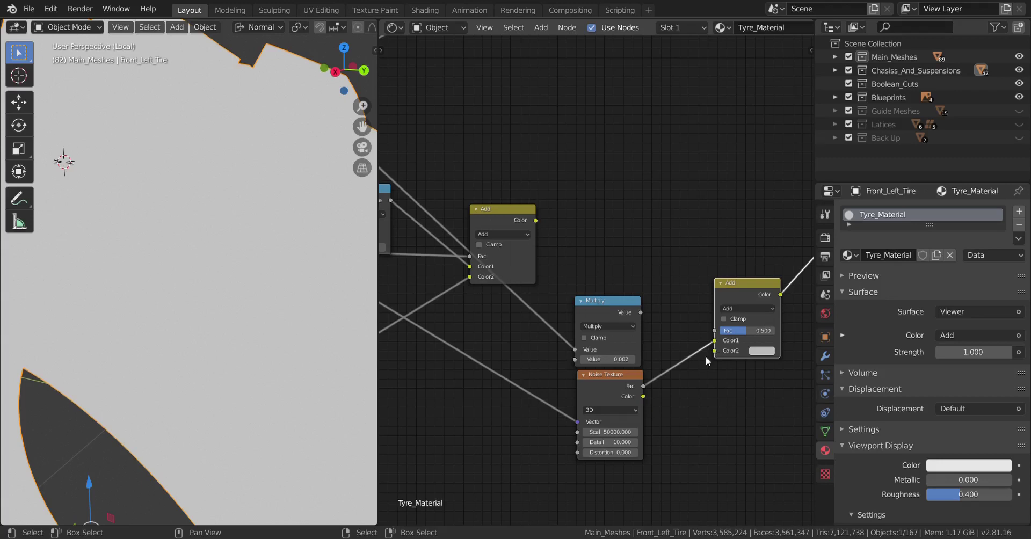
Step: Wire the copied Multiply value into the new Add node's Color1 and the 50000-scale noise into Color2
middle_drag(706, 356, 654, 381)
scroll(618, 368, up, 2)
drag(583, 348, 593, 352)
drag(655, 378, 676, 385)
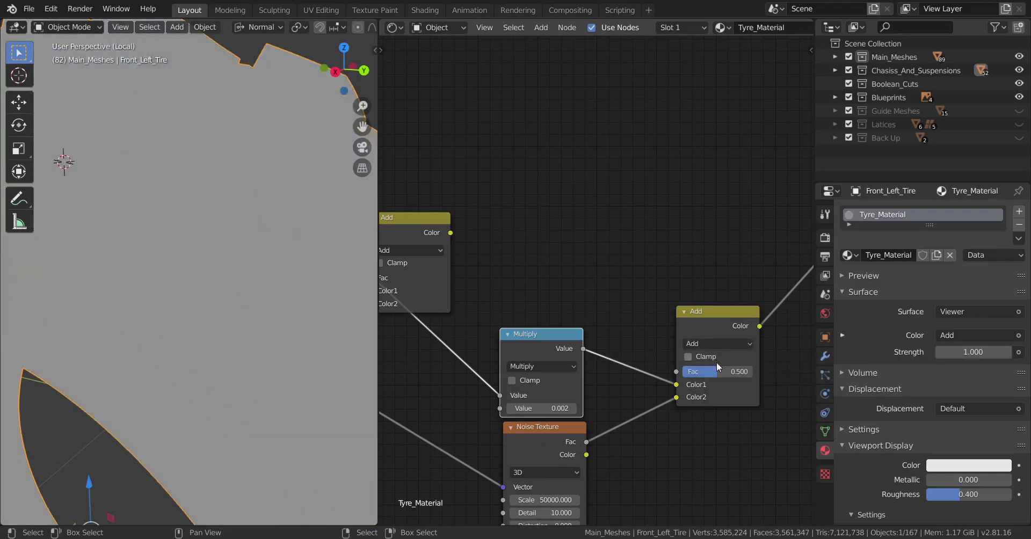
Step: Tune the Fac of the Add node mixing the 50000-scale noise, trying 0.002 and settling on 0.005
middle_drag(739, 341, 708, 362)
middle_drag(320, 404, 292, 388)
middle_drag(652, 459, 663, 440)
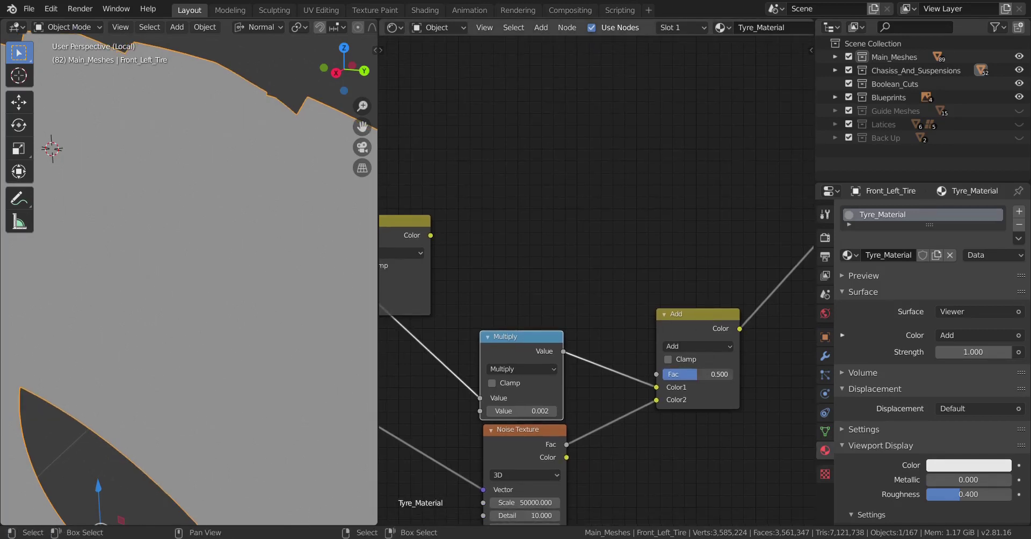
drag(697, 374, 665, 374)
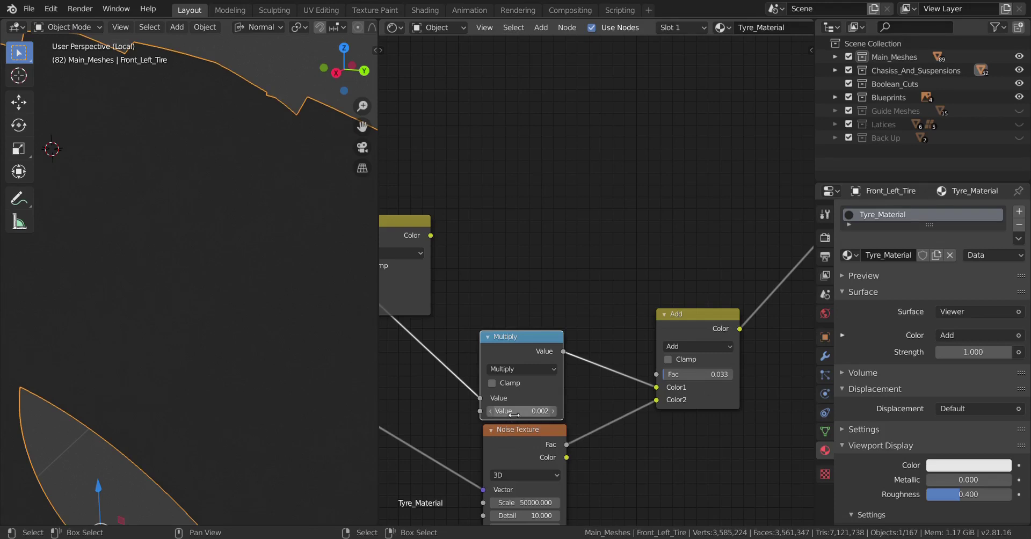
click(700, 372)
text(.002)
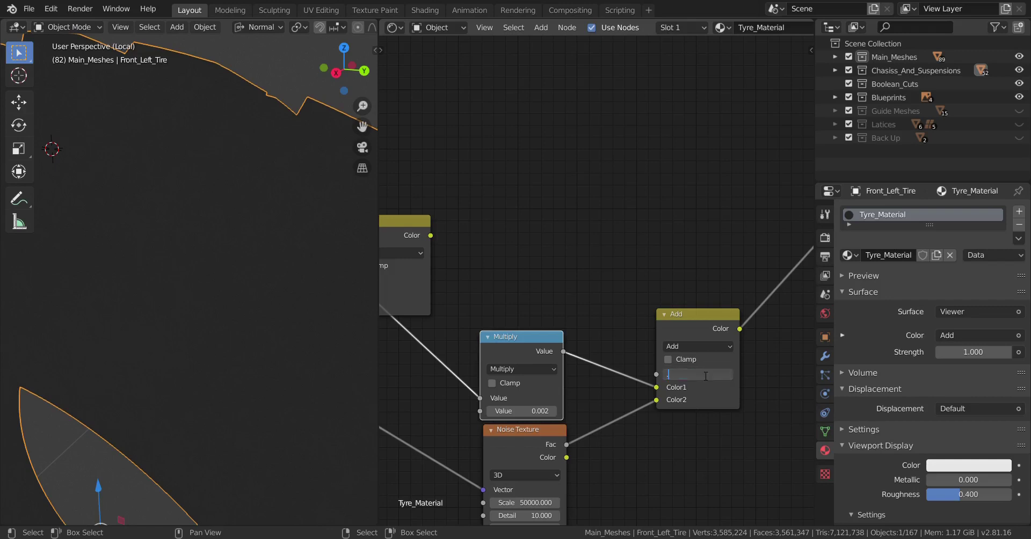
key(Return)
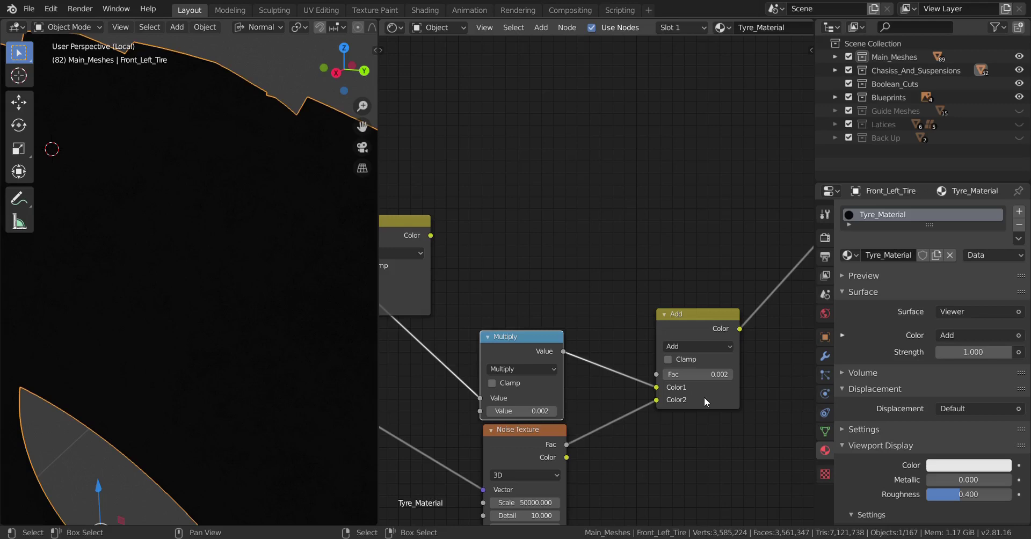
click(700, 372)
text(.005)
key(Return)
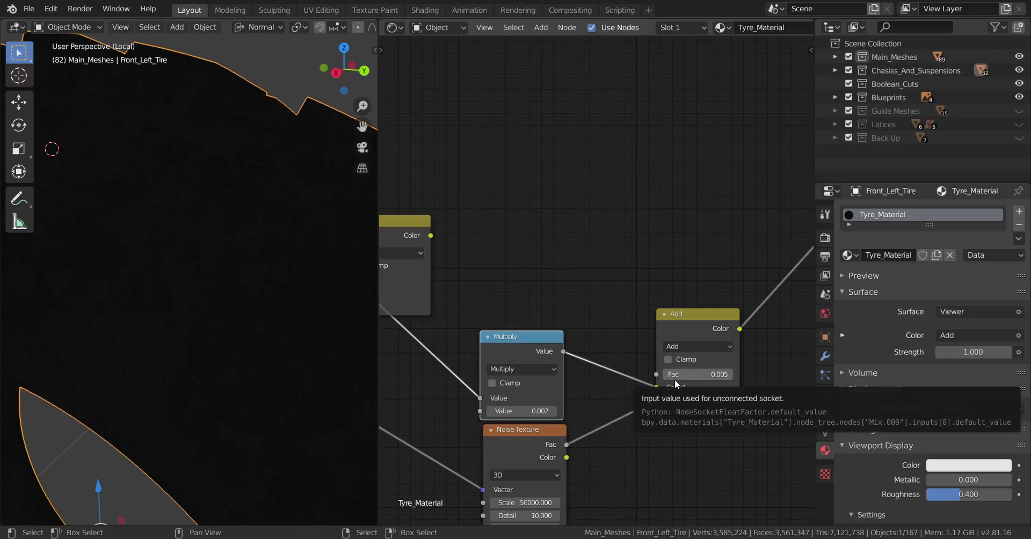
Step: Insert another Add node copy before the viewer, with the first Add result in Color1 and the 50000-scale noise mix in Color2
scroll(666, 376, down, 2)
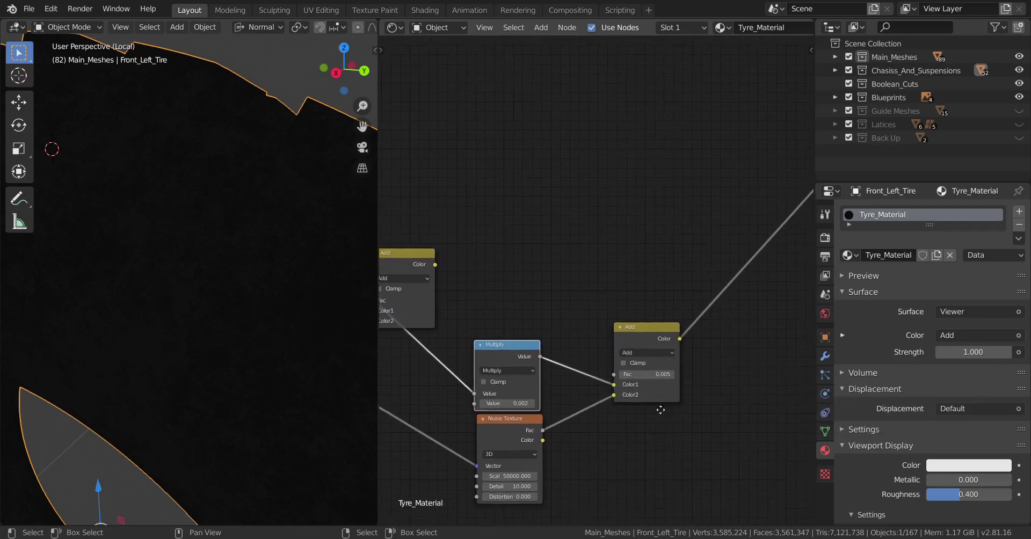
key(shift+d)
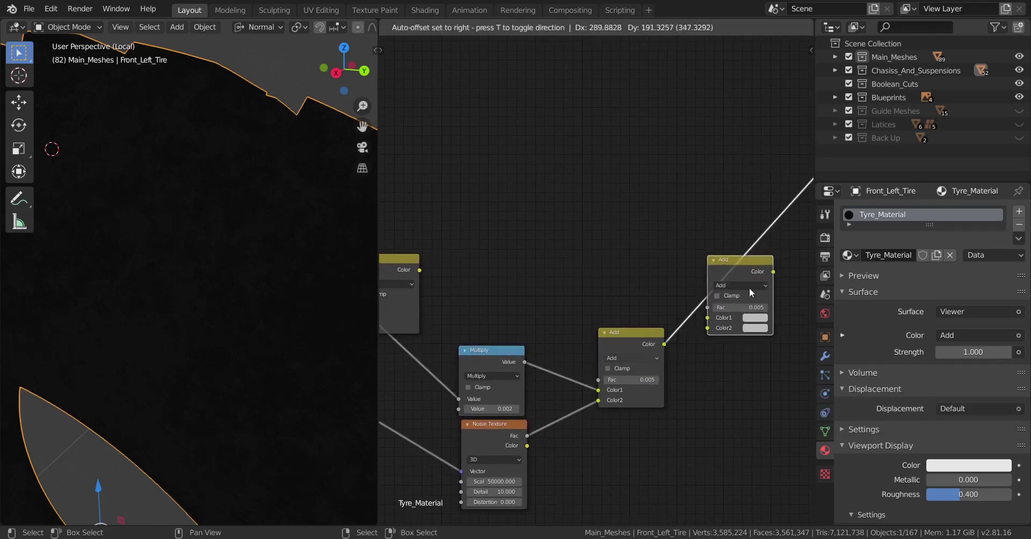
click(751, 292)
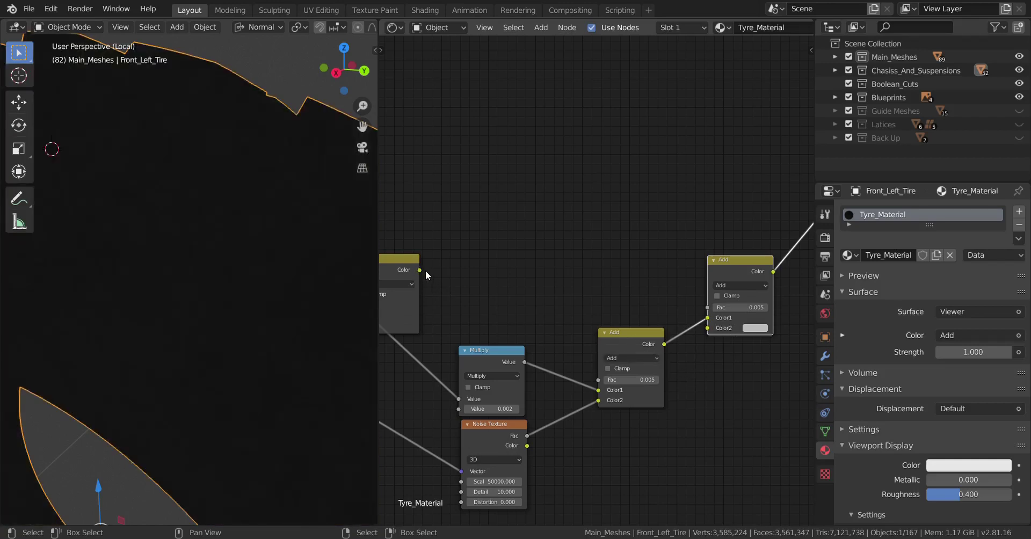
drag(420, 270, 714, 320)
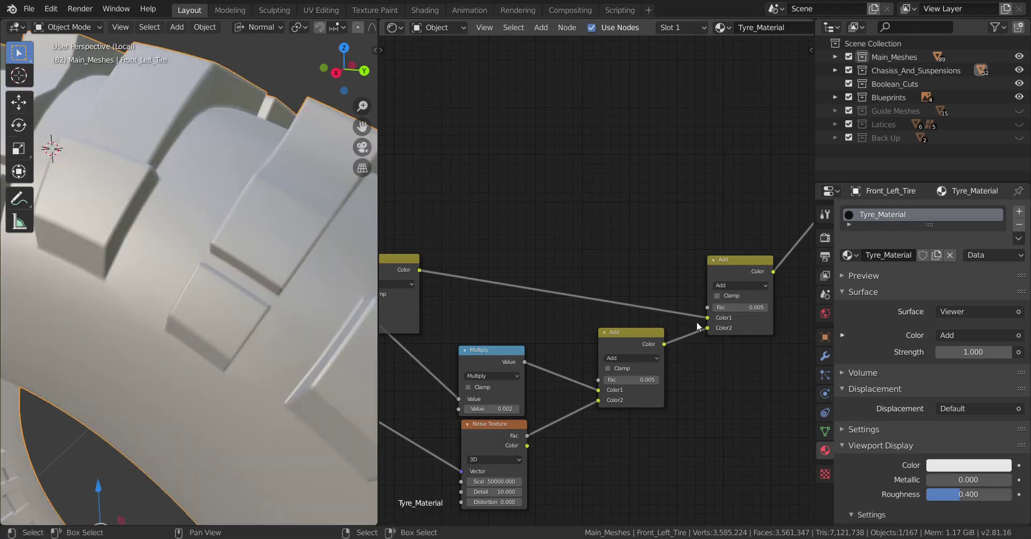
Step: Set the final Add node's Fac to 0.5
scroll(697, 325, up, 2)
middle_drag(698, 325, 600, 331)
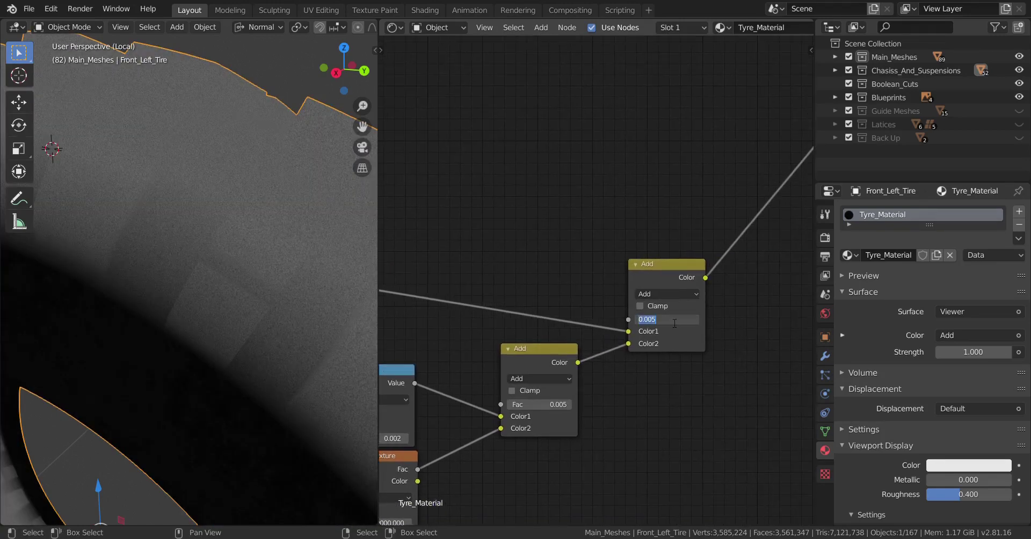
text(0.5)
key(Return)
Step: Insert a Bump node between the final Add node and the viewer, with the Add color feeding its Height input
scroll(656, 304, down, 4)
middle_drag(688, 302, 587, 379)
key(shift+a)
mouse_move(627, 319)
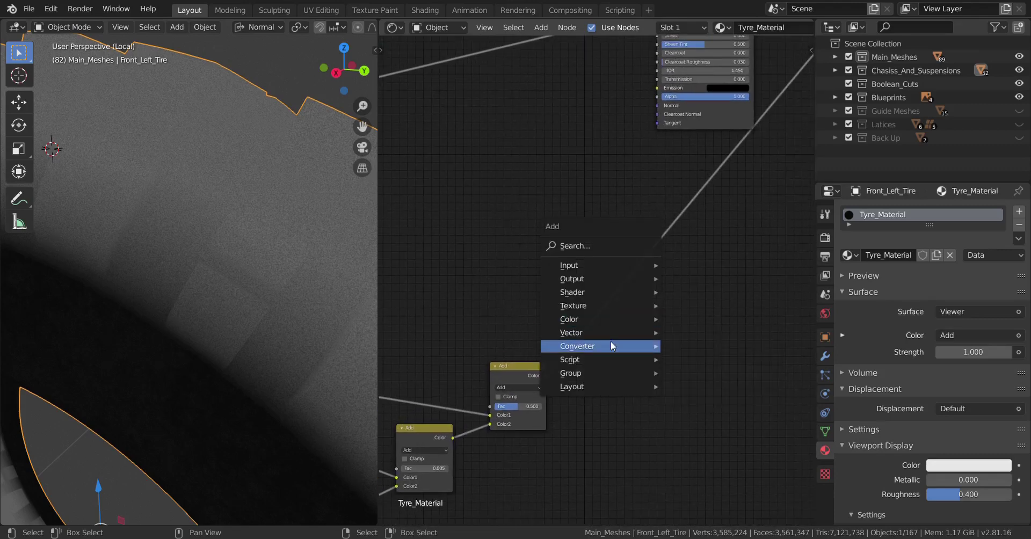
click(711, 332)
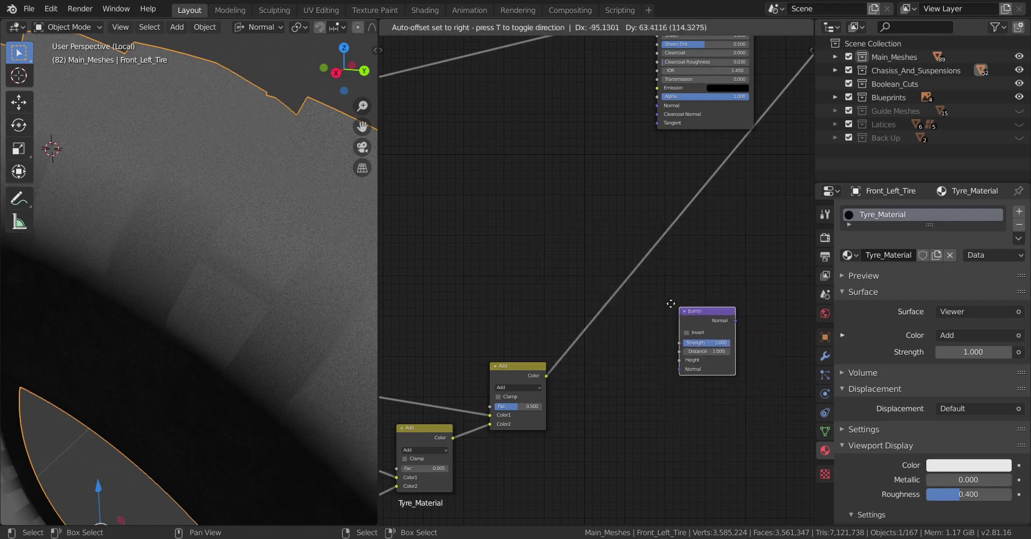
click(615, 286)
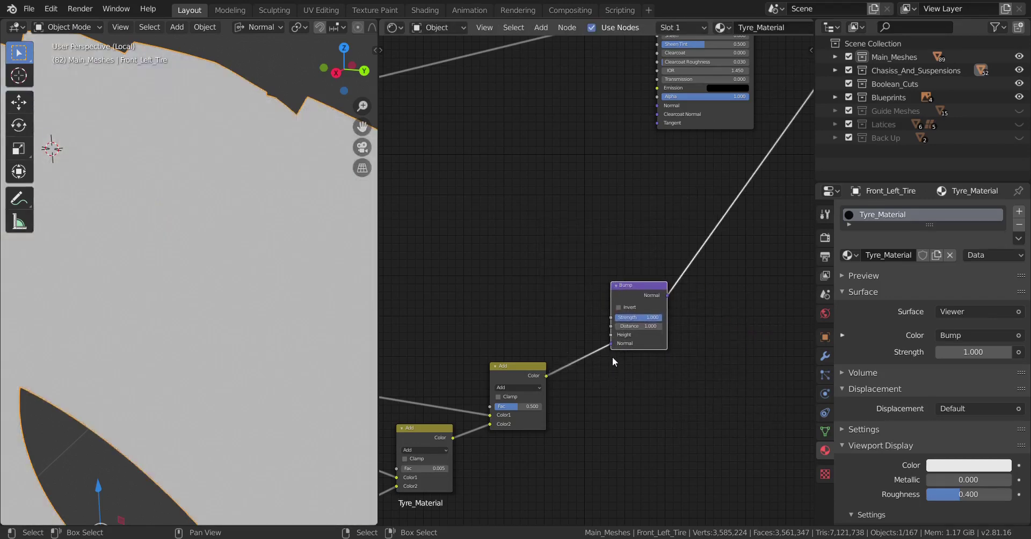
scroll(622, 344, up, 3)
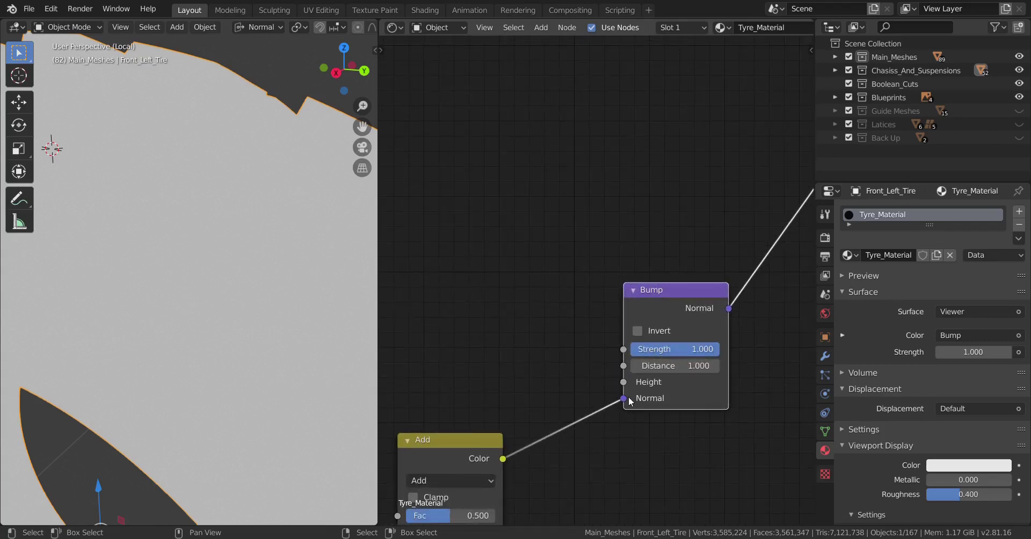
mouse_move(624, 399)
mouse_down()
mouse_move(624, 368)
mouse_move(629, 382)
mouse_up()
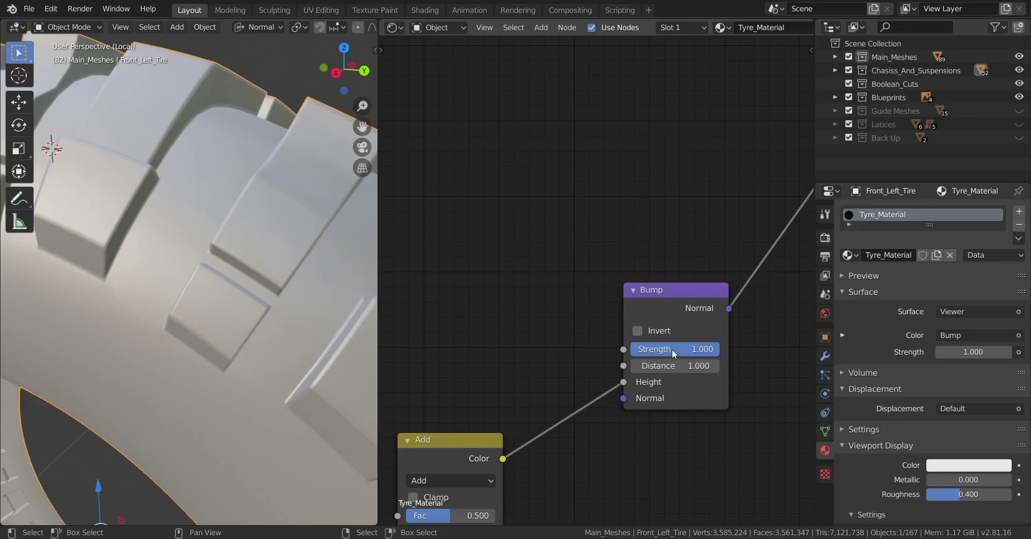
Step: Connect the Bump node's Normal output to the Material Output's Displacement input
scroll(672, 349, down, 5)
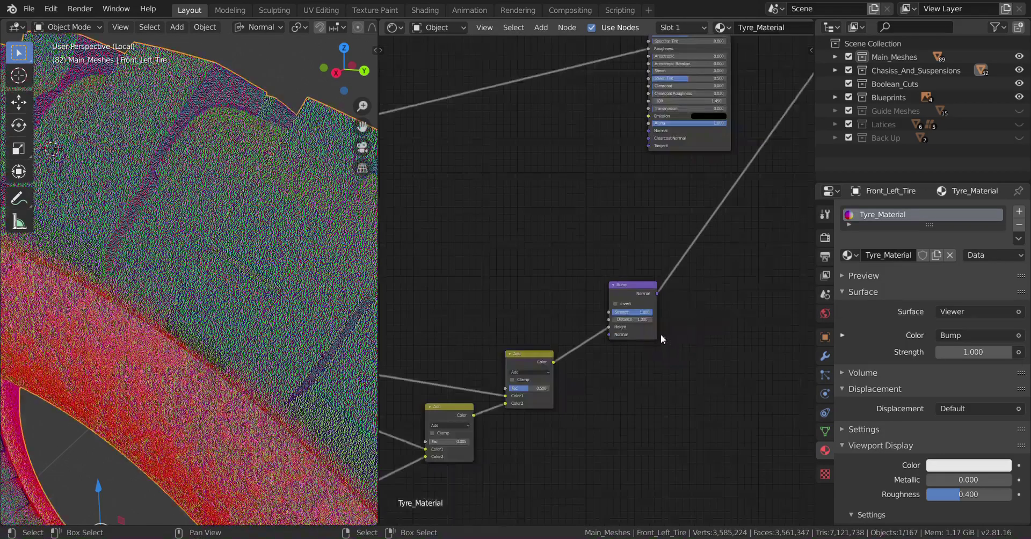
scroll(153, 344, down, 5)
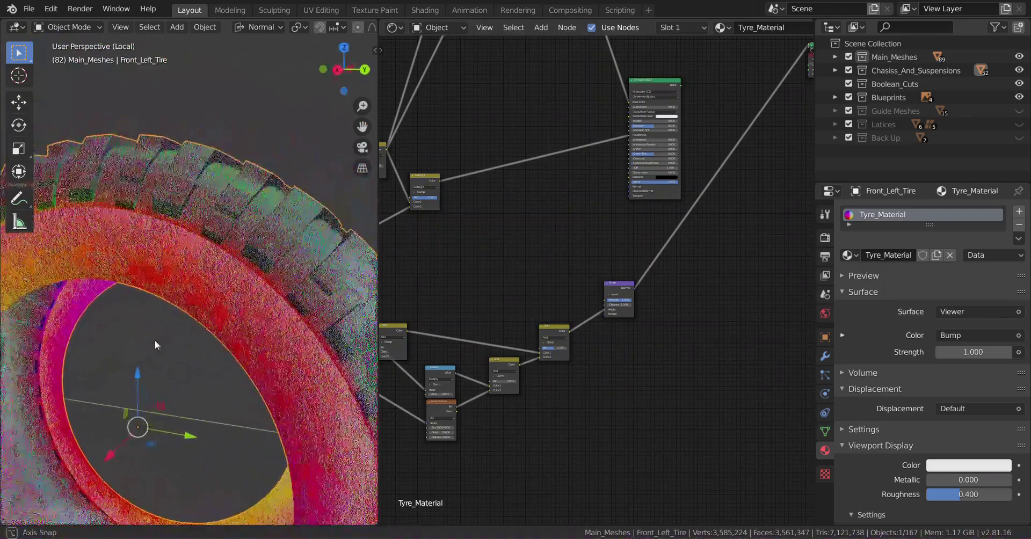
middle_drag(527, 282, 388, 371)
scroll(508, 368, up, 4)
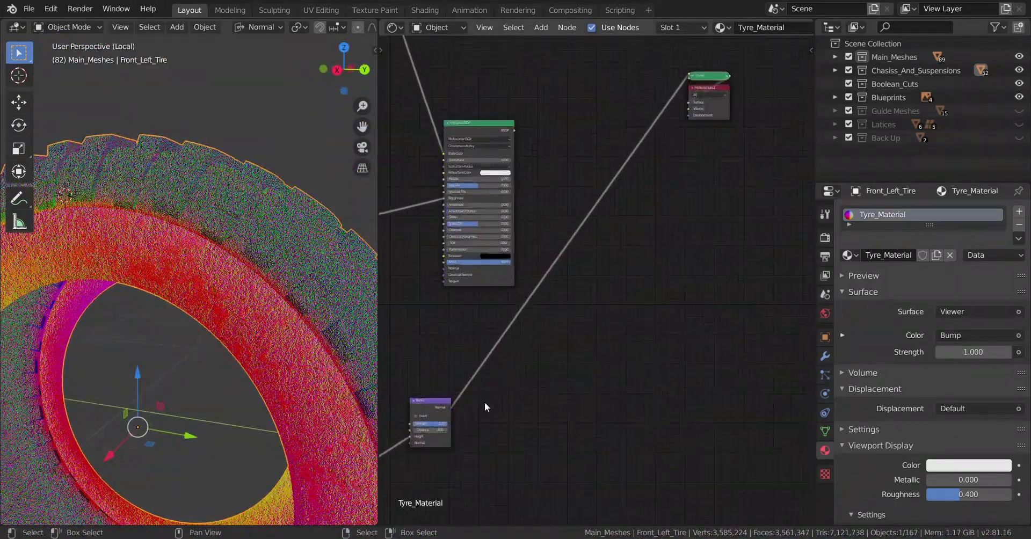
drag(450, 408, 690, 117)
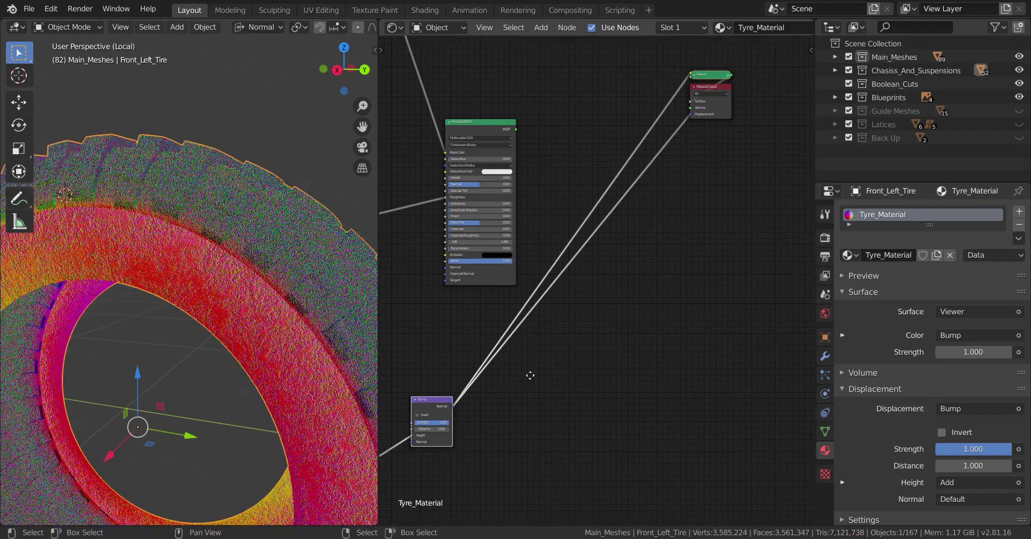
middle_drag(513, 380, 604, 324)
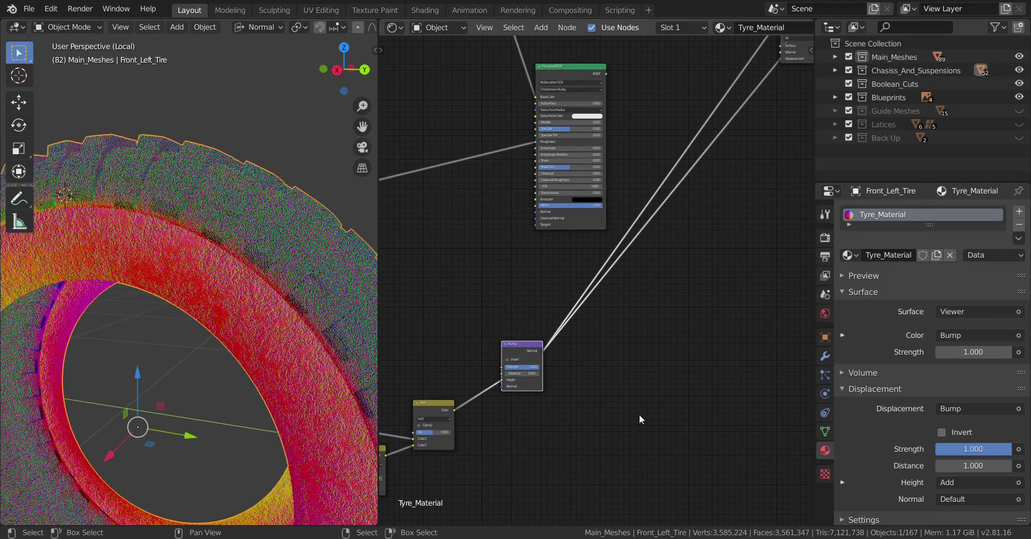
scroll(638, 415, up, 3)
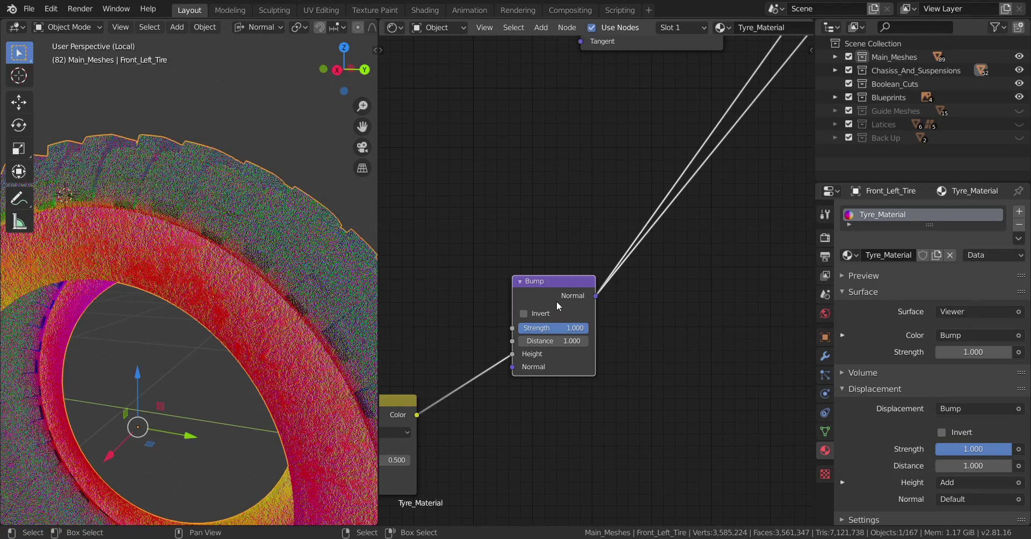
Step: Replace the Bump node with a new Displacement node
drag(513, 355, 494, 369)
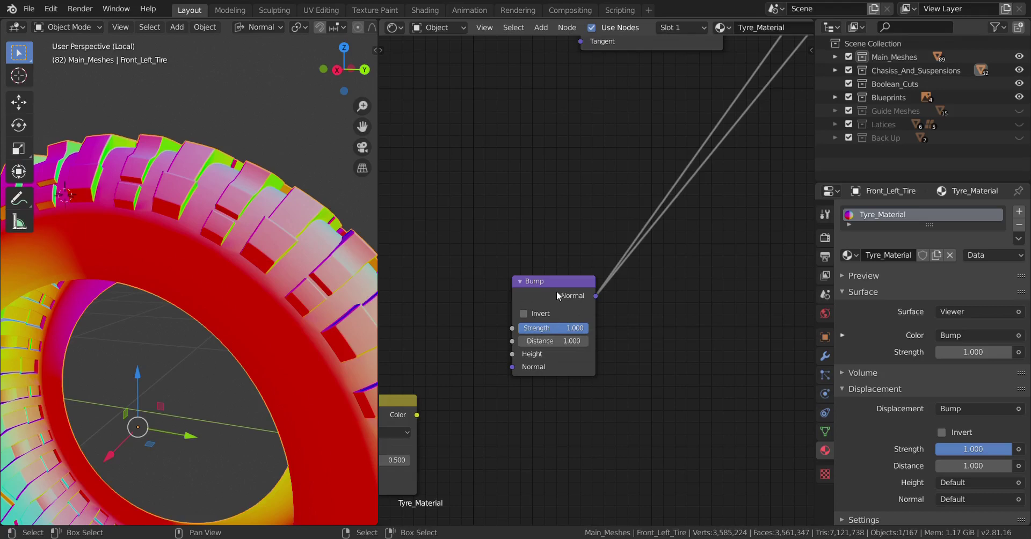
click(556, 294)
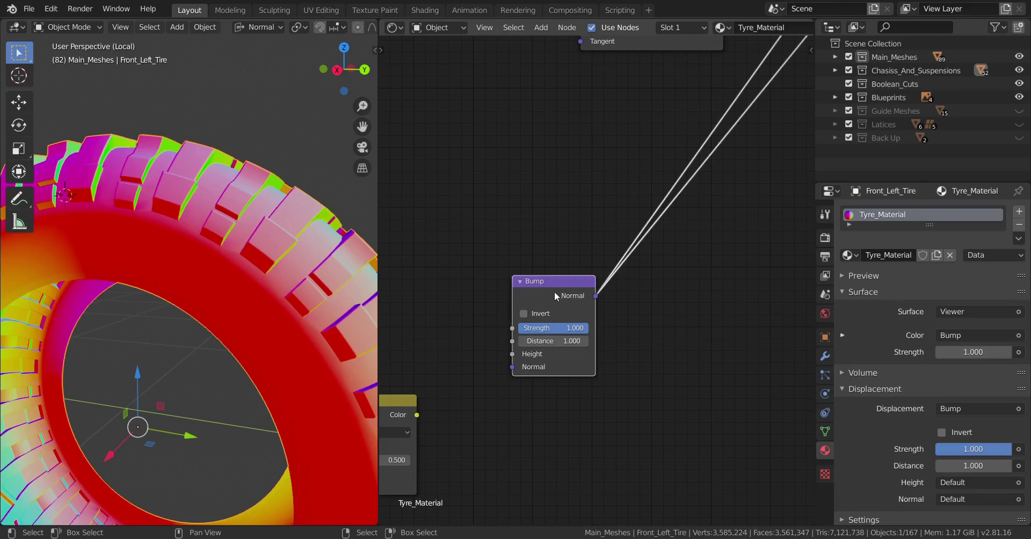
key(shift+a)
mouse_move(664, 310)
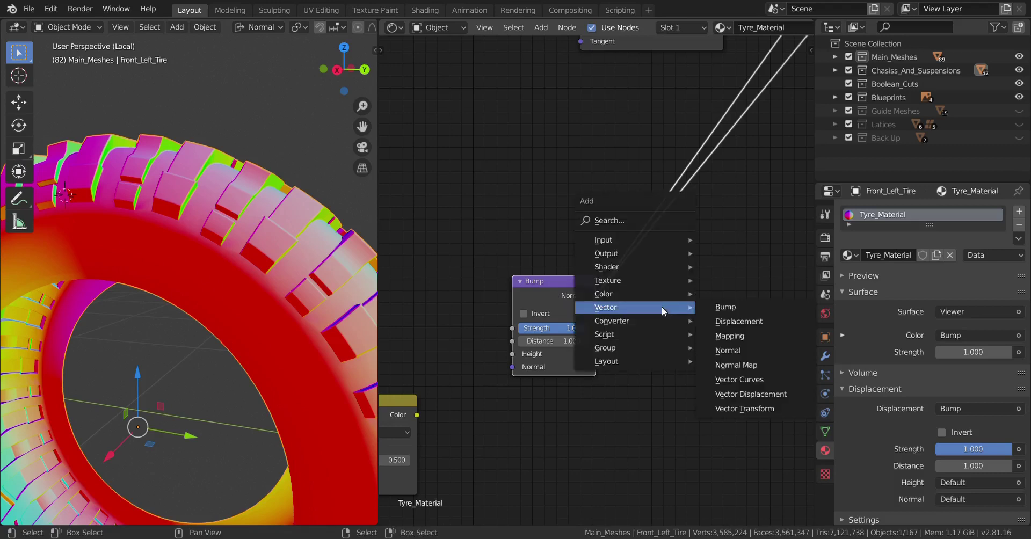
click(724, 321)
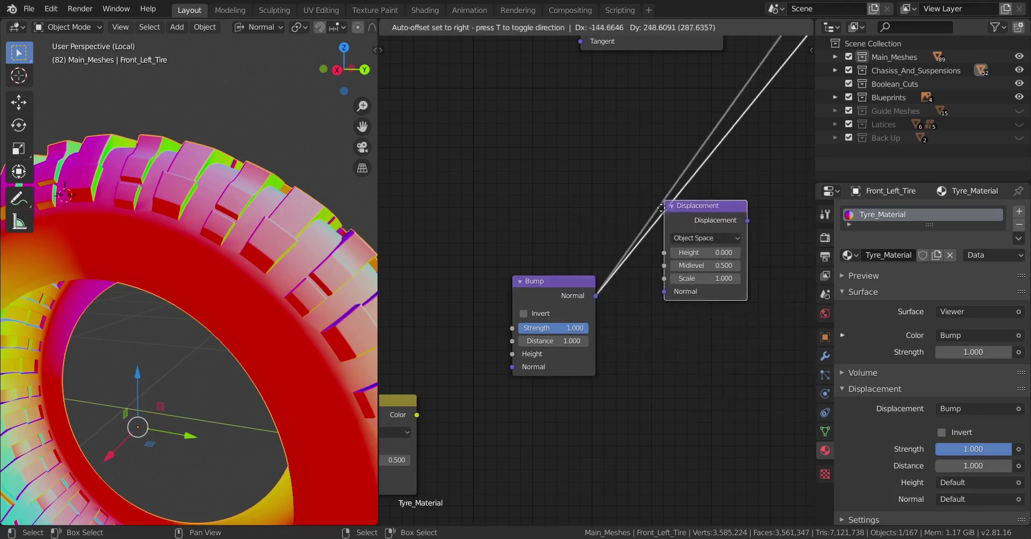
click(641, 292)
click(565, 295)
key(x)
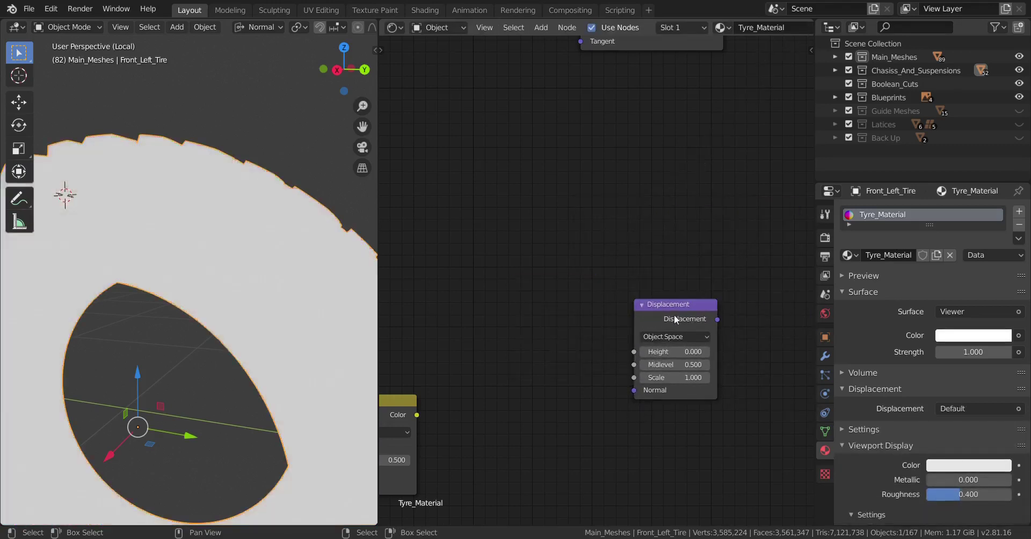
Step: Wire the final Add node's Color into the Displacement node's Height, keep Object Space, and preview the displacement on the tire
drag(676, 319, 557, 312)
middle_drag(550, 354, 605, 344)
drag(471, 404, 568, 332)
scroll(611, 343, up, 2)
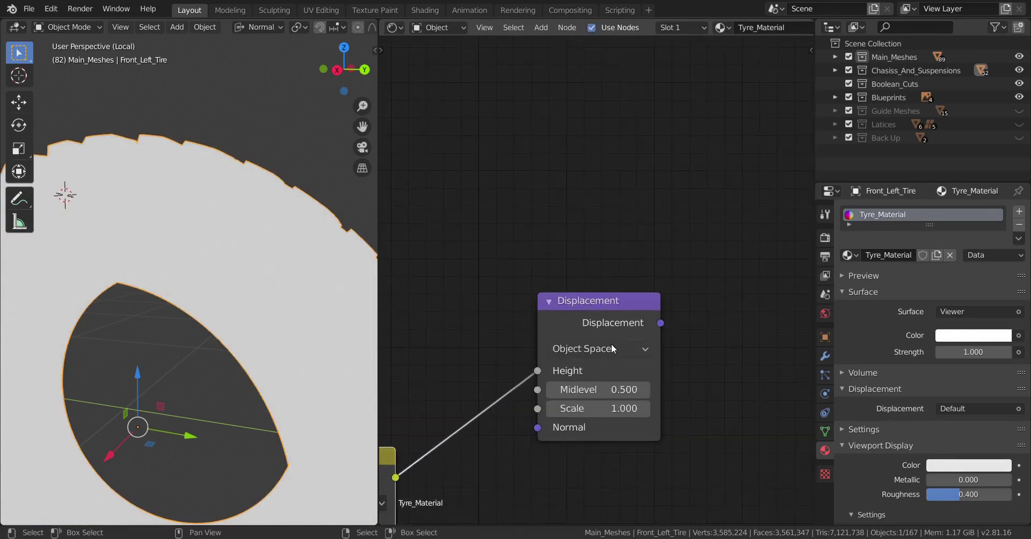
click(611, 349)
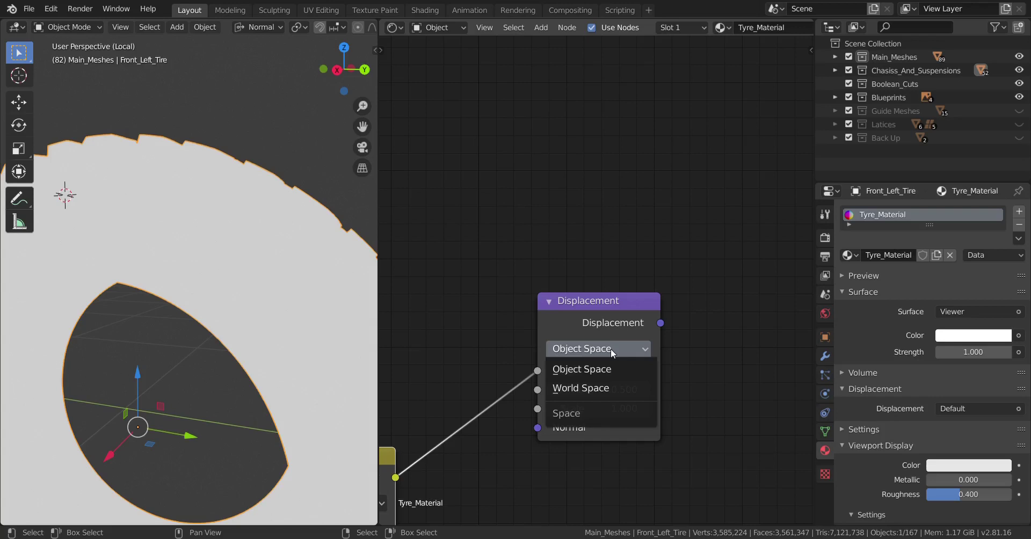
click(611, 349)
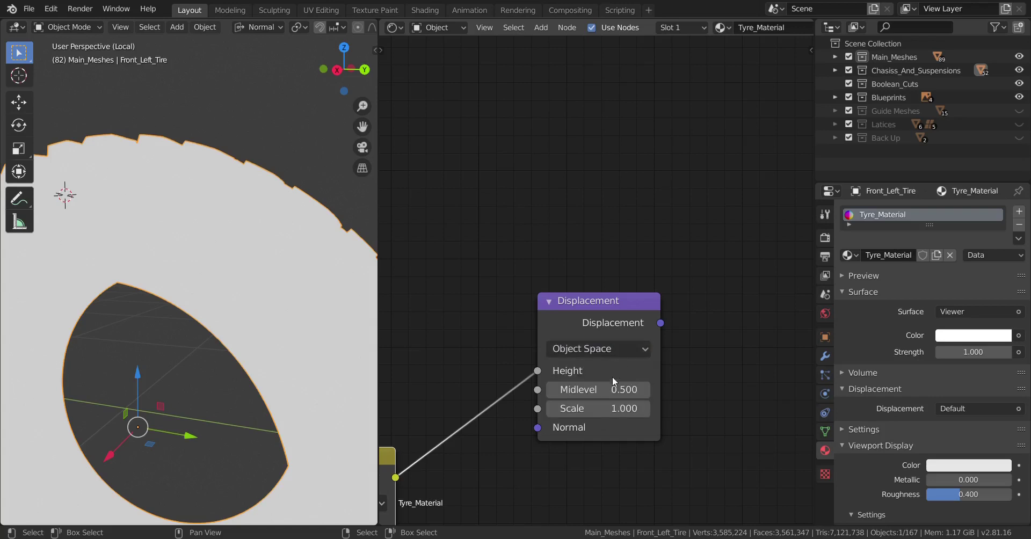
ctrl+shift+click(623, 321)
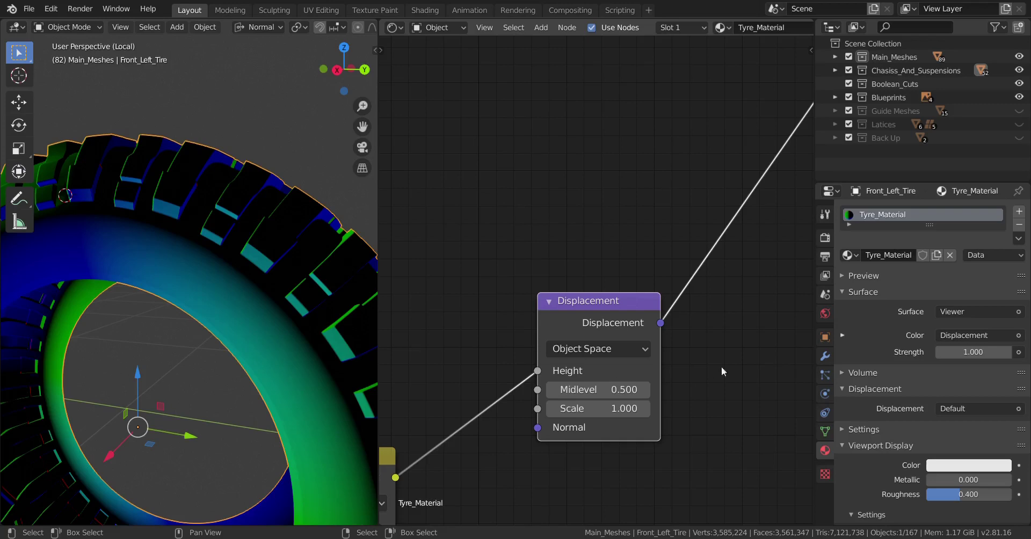
Step: Set the Displacement node's Scale to 0.05 and its Midlevel to 0
click(638, 415)
text(.05)
key(Return)
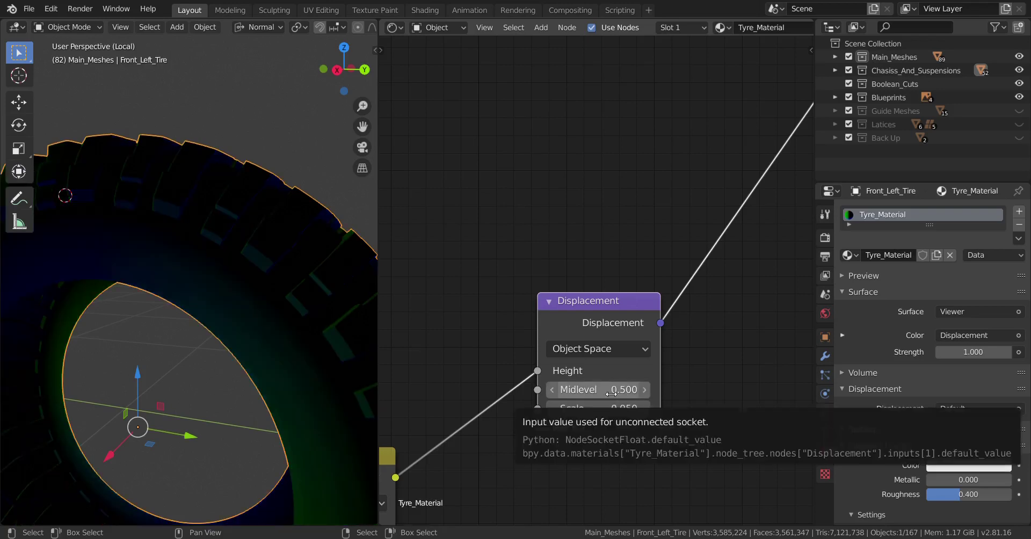
key(BackSpace)
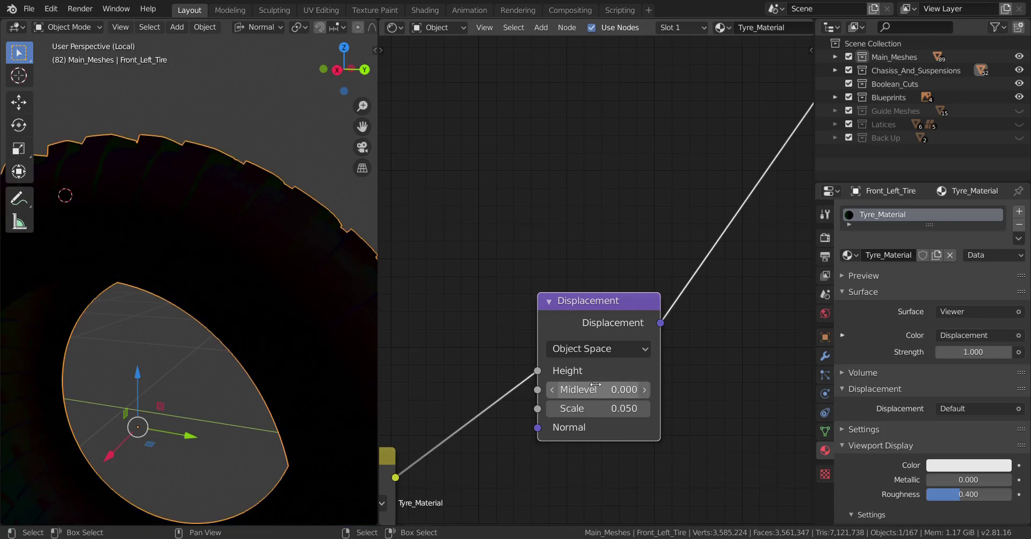
Step: Connect the Displacement node's output to the Material Output's Displacement input
scroll(588, 377, down, 2)
scroll(697, 316, down, 2)
middle_drag(696, 315, 418, 506)
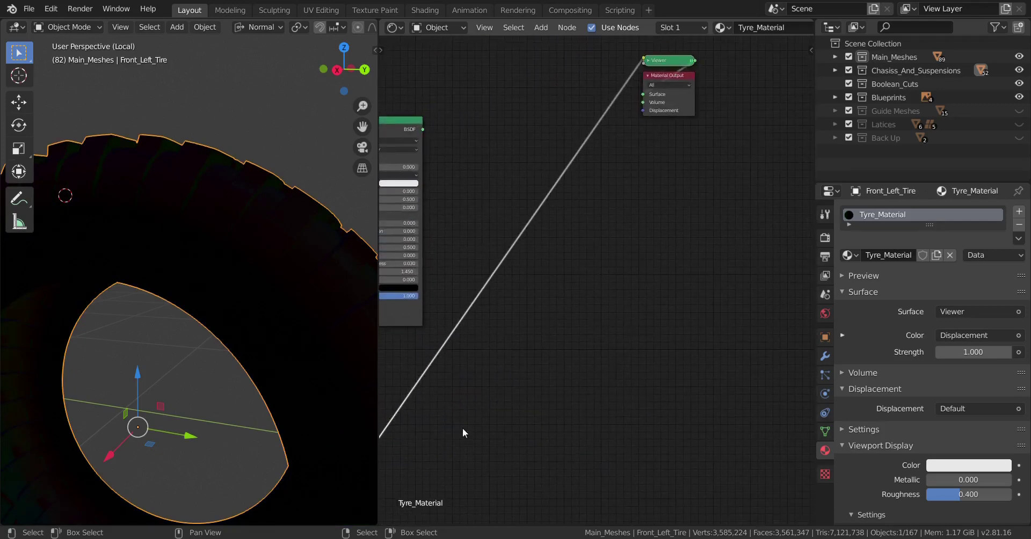
middle_drag(463, 427, 646, 340)
middle_drag(600, 370, 510, 439)
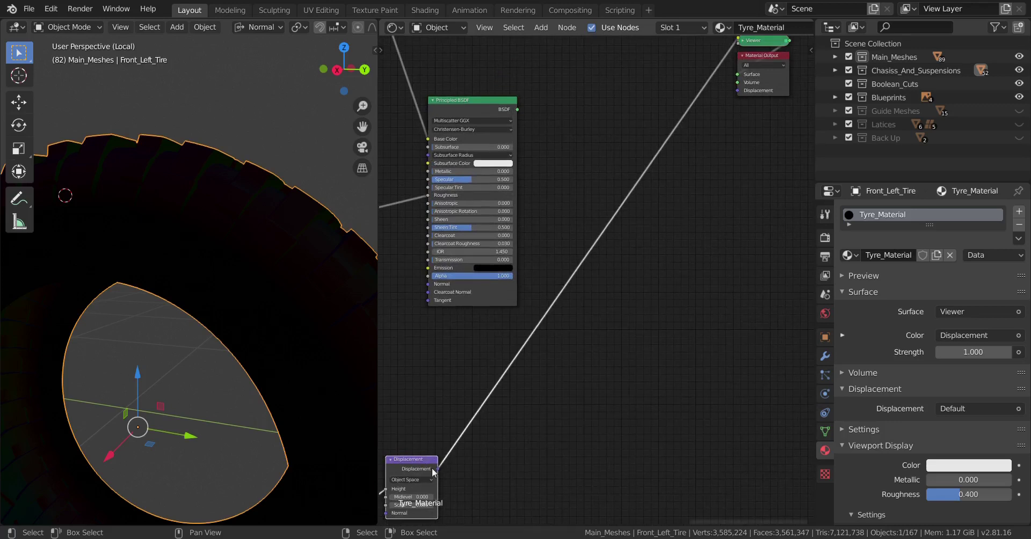
drag(437, 466, 739, 91)
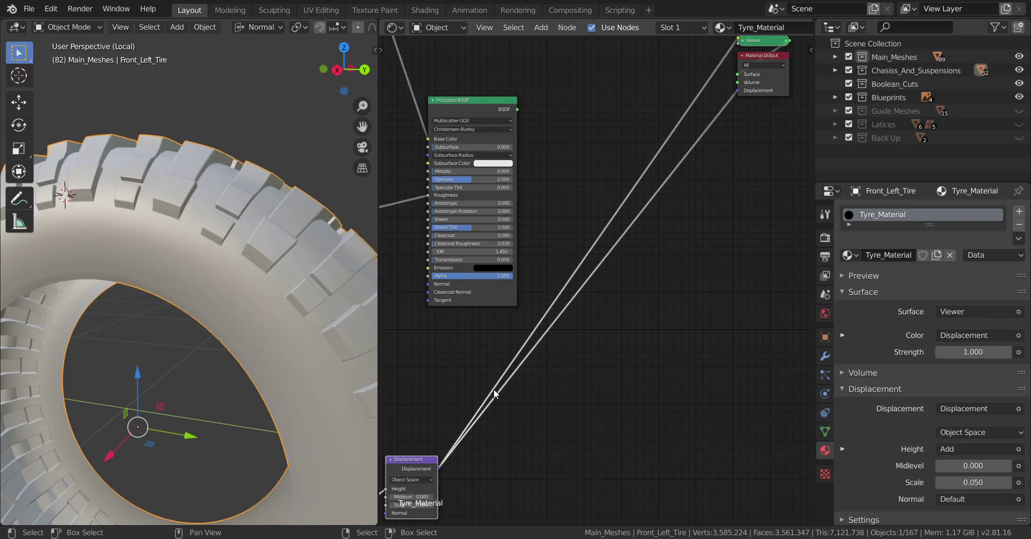
Step: Feed the Principled BSDF into the Material Output's Surface in place of the viewer and check the shaded tire
scroll(224, 371, up, 2)
scroll(224, 370, up, 1)
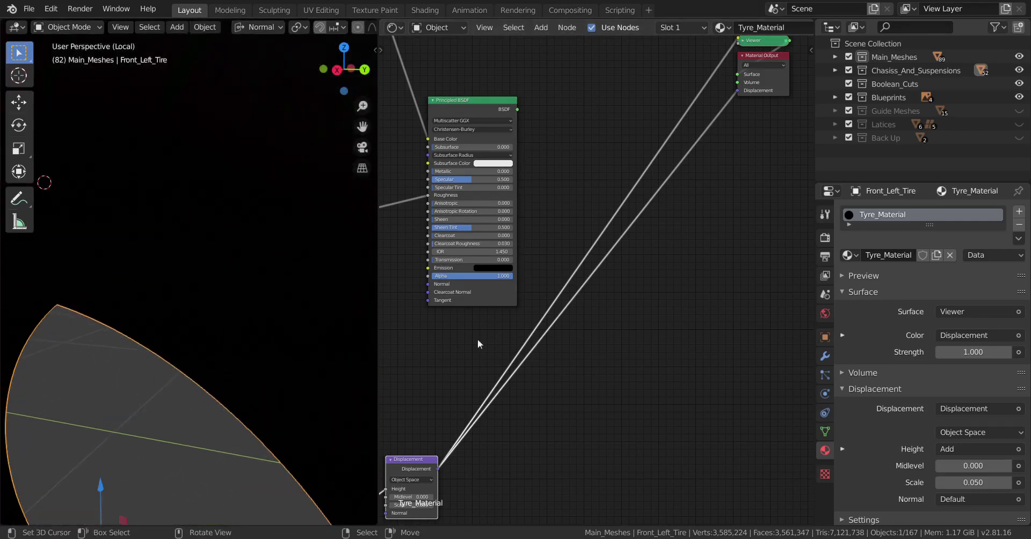
scroll(509, 346, down, 2)
middle_drag(539, 353, 598, 433)
middle_drag(592, 299, 582, 337)
scroll(580, 335, up, 1)
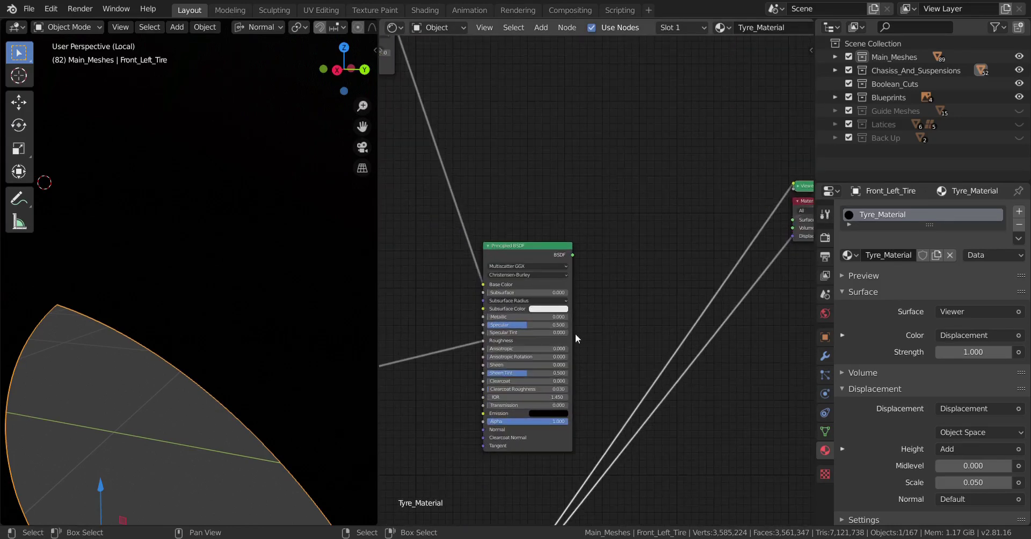
ctrl+shift+click(533, 259)
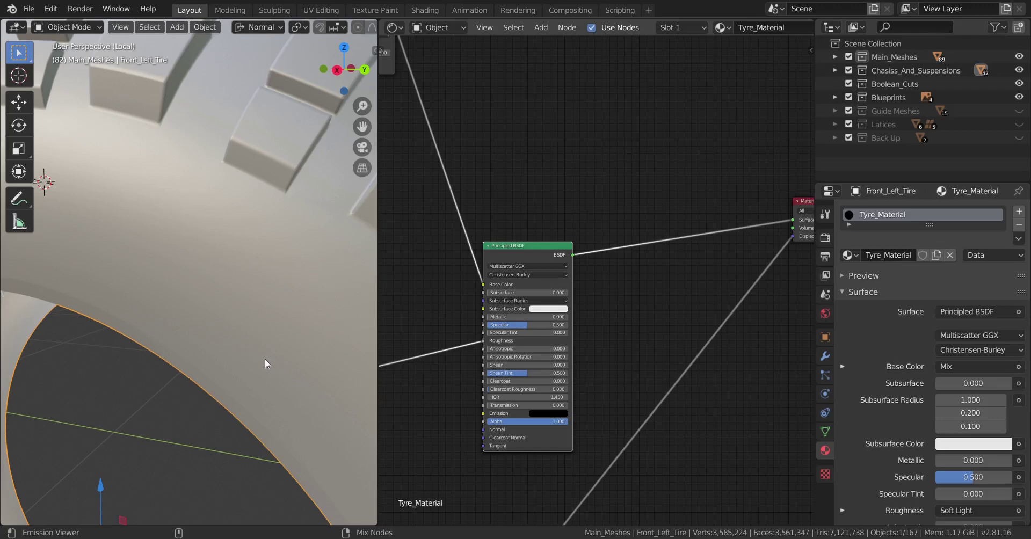
scroll(235, 369, up, 6)
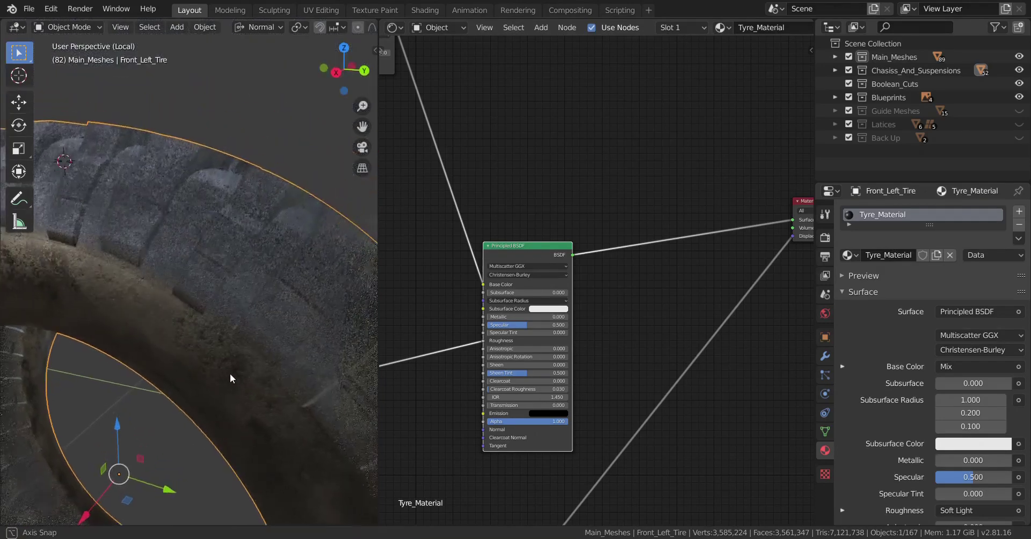
scroll(228, 392, down, 5)
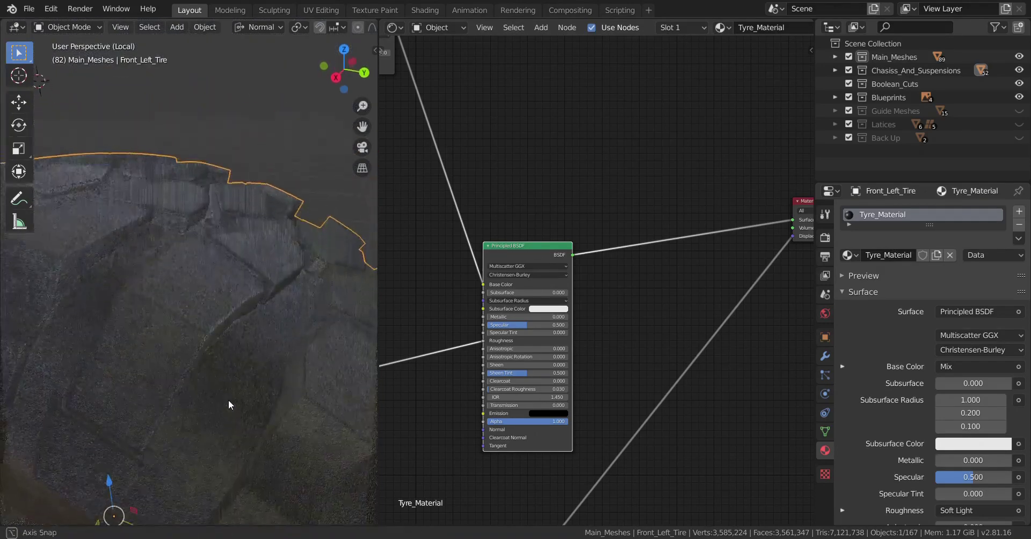
middle_drag(227, 399, 244, 380)
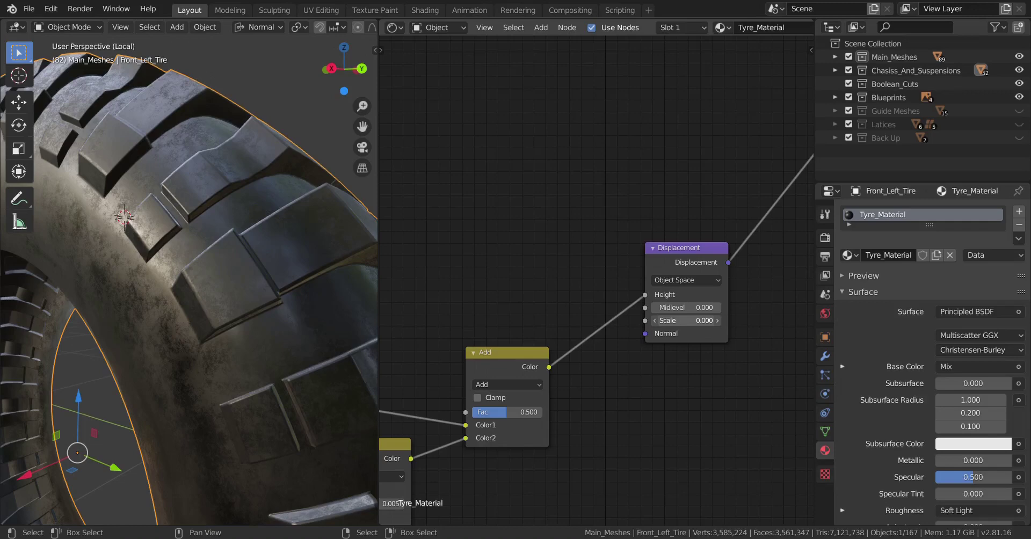
Step: Reduce the Displacement node's Scale to 0.003 and check the fine surface grain on the tire tread
drag(689, 321, 693, 321)
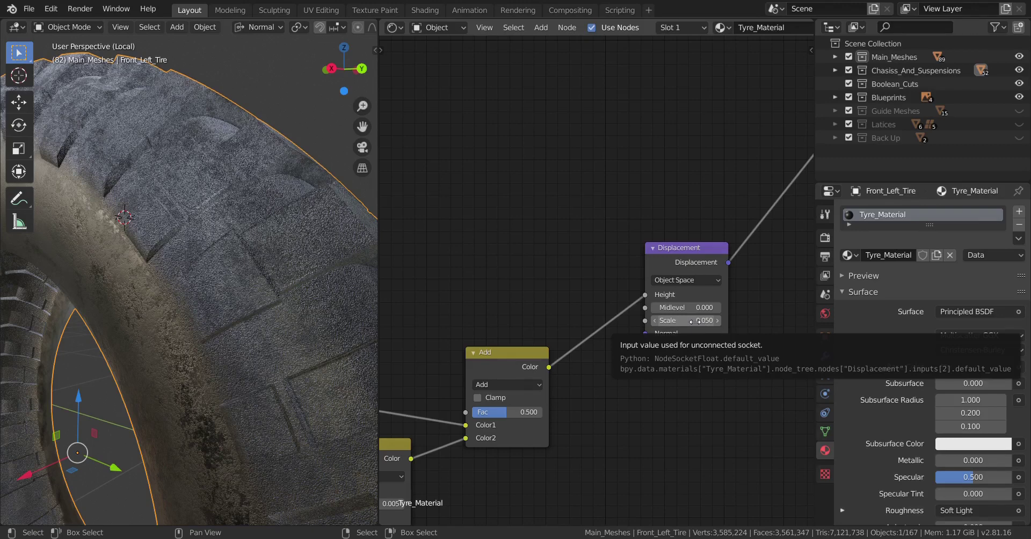
click(695, 321)
text(.003)
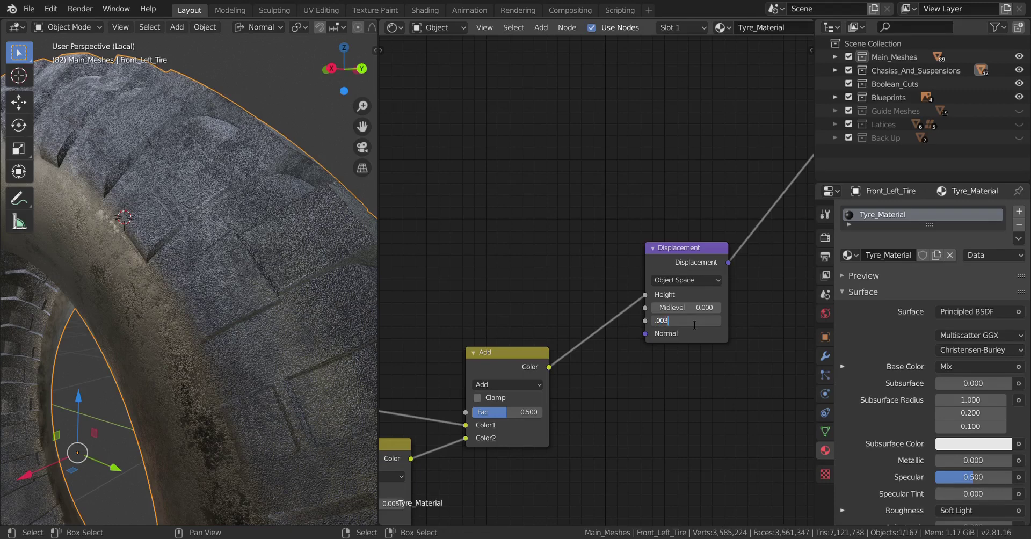
key(Return)
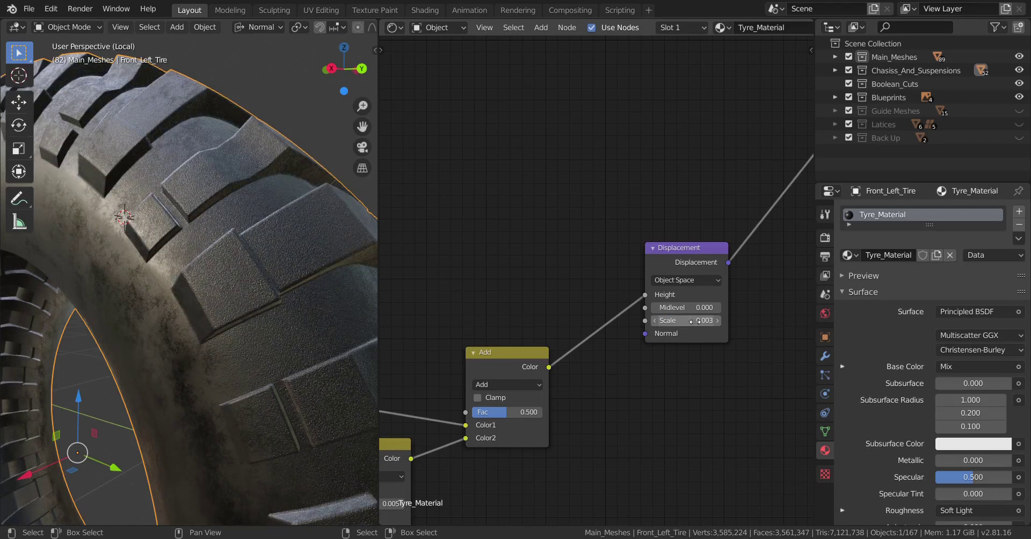
scroll(236, 260, down, 4)
middle_drag(236, 260, 228, 304)
scroll(230, 291, up, 2)
scroll(214, 312, up, 3)
scroll(213, 311, down, 3)
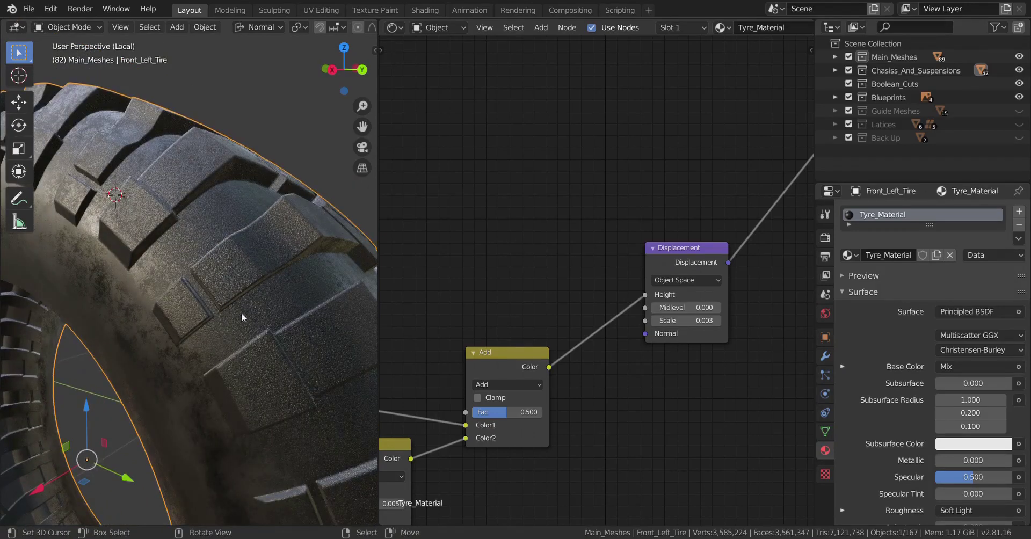
Step: Preview the displacement mask ColorRamp, the black-and-gray one above the 3000-scale Noise Texture, directly on the tire
scroll(530, 320, down, 3)
scroll(531, 320, down, 3)
scroll(629, 318, up, 7)
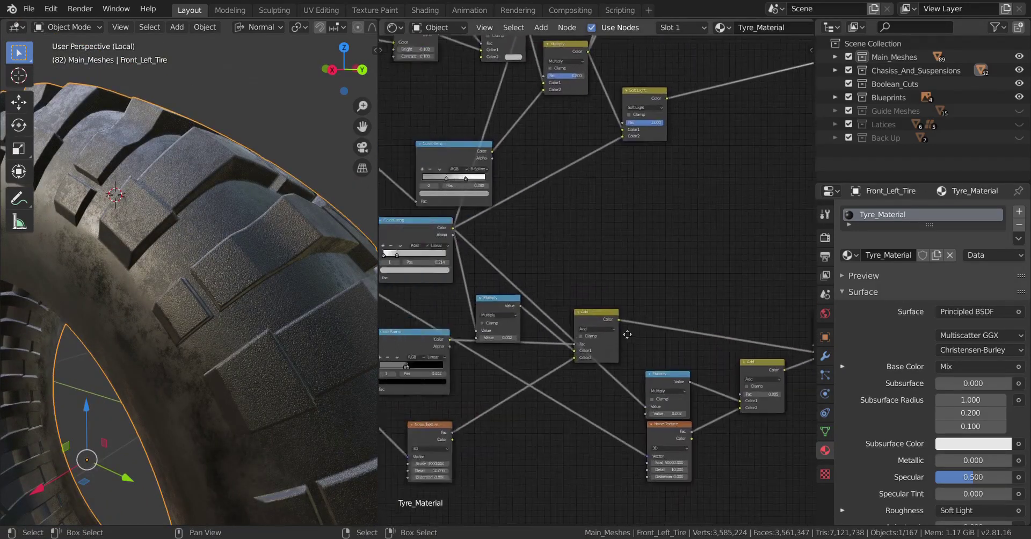
scroll(610, 323, up, 1)
ctrl+shift+click(624, 315)
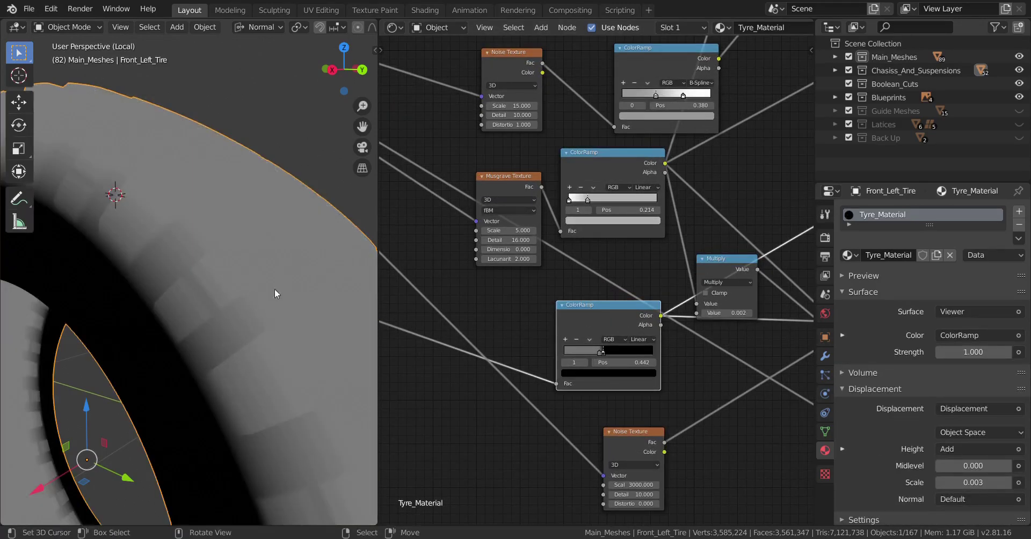
Step: Shift the mask ColorRamp's black stop to position 0.373, with the gray stop moved just before it to tighten the mask
scroll(612, 322, up, 3)
scroll(633, 370, up, 1)
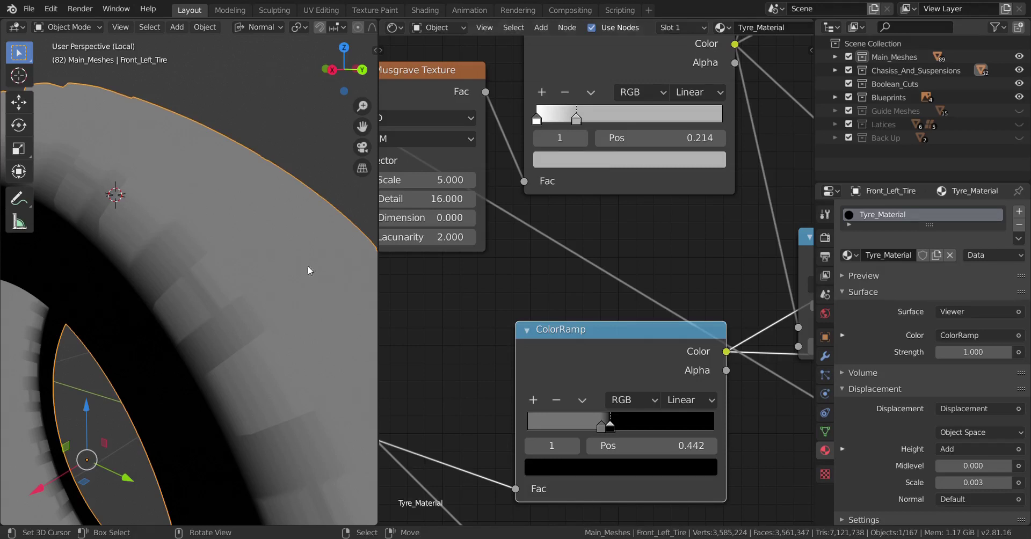
scroll(642, 389, up, 4)
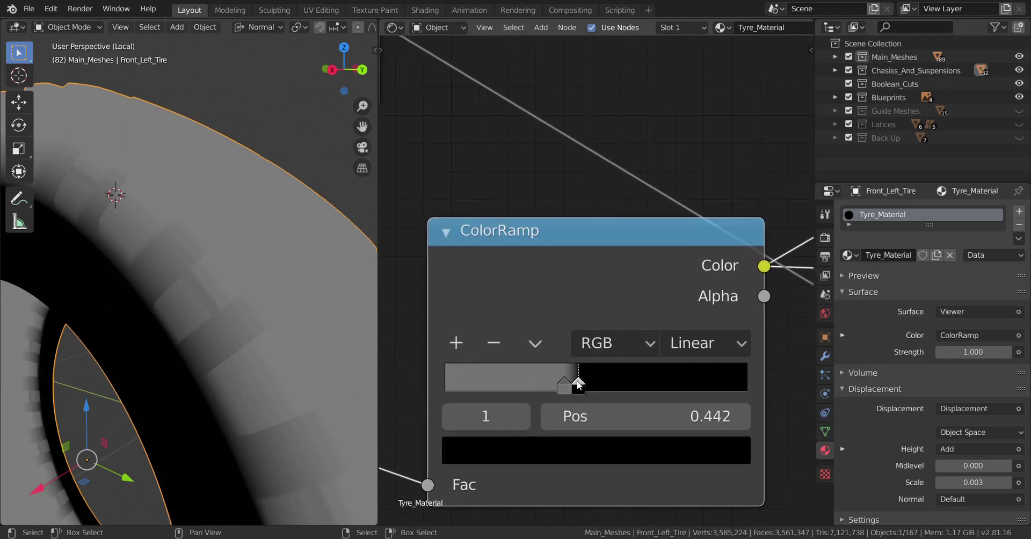
mouse_move(578, 385)
mouse_down()
mouse_move(571, 370)
mouse_move(568, 381)
mouse_move(559, 370)
mouse_move(543, 378)
mouse_move(555, 380)
mouse_up()
click(559, 385)
click(553, 385)
key(ctrl+z)
click(553, 385)
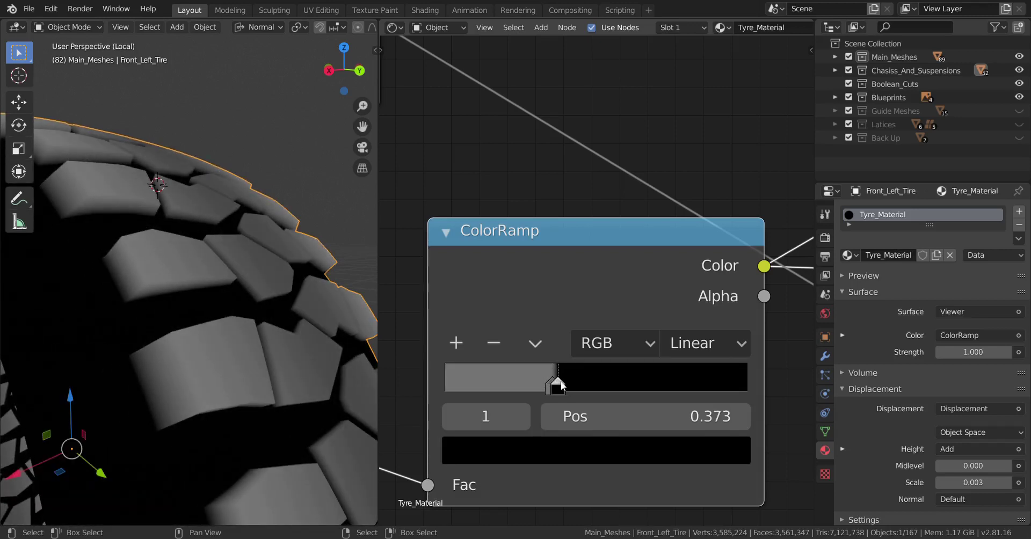
scroll(211, 326, down, 2)
mouse_move(211, 325)
middle_down()
mouse_move(229, 350)
mouse_move(214, 341)
middle_up()
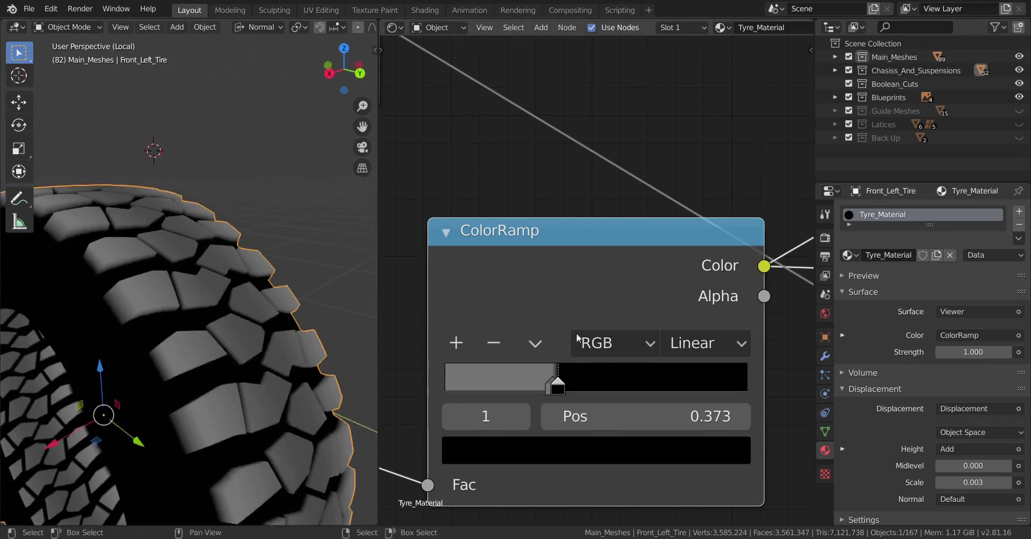
Step: Feed the Principled BSDF back into the Material Output's Surface and check the shaded tread and sidewall up close
scroll(737, 336, down, 14)
middle_drag(736, 336, 505, 355)
scroll(594, 323, down, 2)
middle_drag(658, 308, 471, 397)
middle_drag(685, 266, 501, 358)
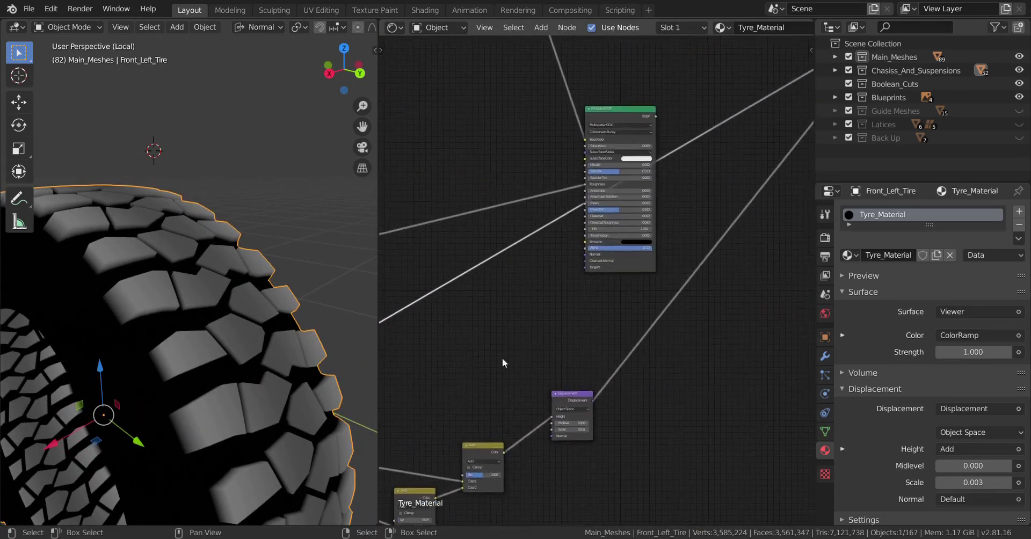
middle_drag(630, 174, 618, 261)
ctrl+shift+click(621, 203)
scroll(199, 344, up, 6)
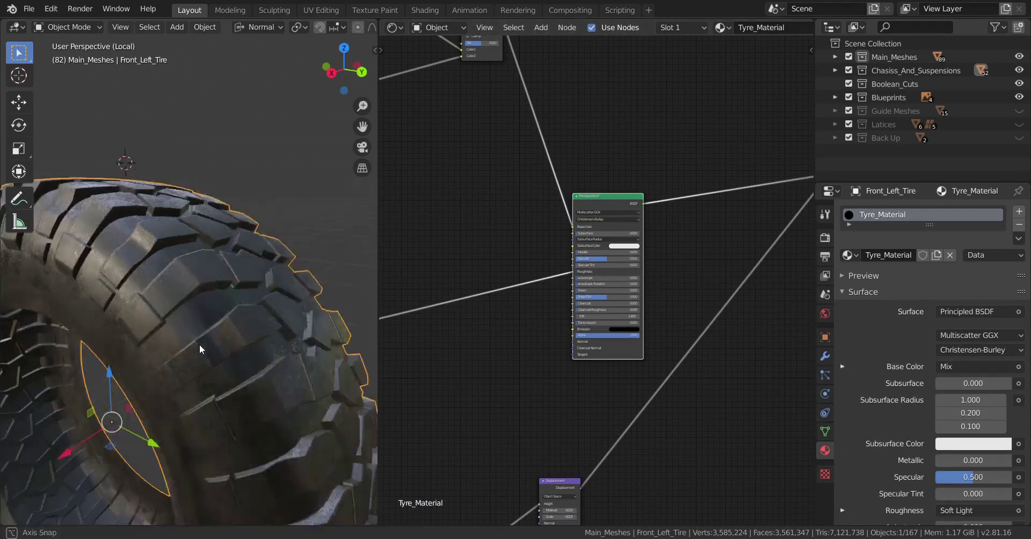
middle_drag(243, 336, 217, 335)
middle_drag(282, 363, 271, 359)
middle_drag(262, 326, 228, 334)
scroll(224, 315, up, 5)
scroll(224, 317, down, 3)
Step: Compare brightness levels for Color2 of the topmost Mix node and set its HSV value to 0.8
scroll(247, 337, down, 4)
scroll(510, 225, down, 7)
middle_drag(510, 224, 675, 353)
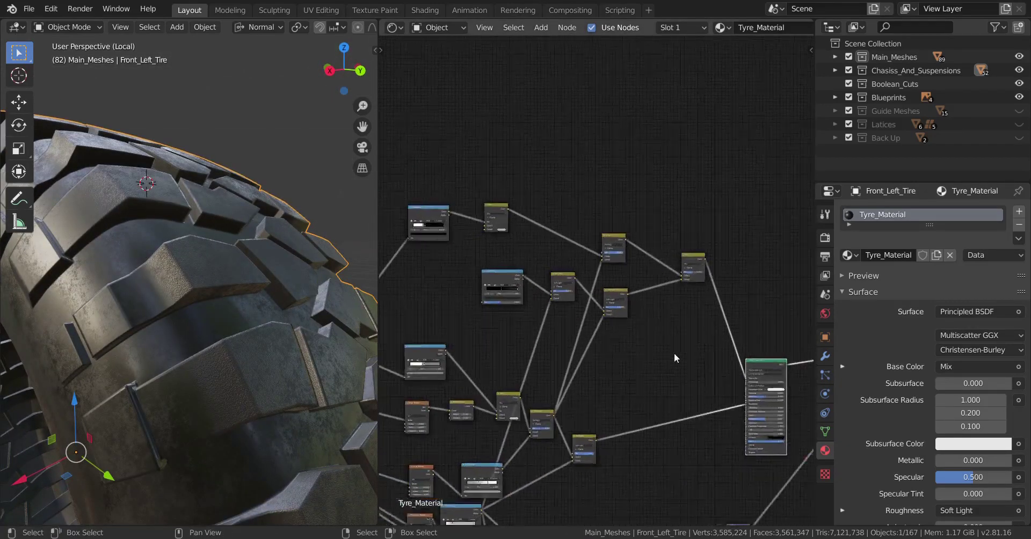
scroll(596, 333, up, 3)
middle_drag(527, 313, 644, 376)
scroll(644, 376, up, 8)
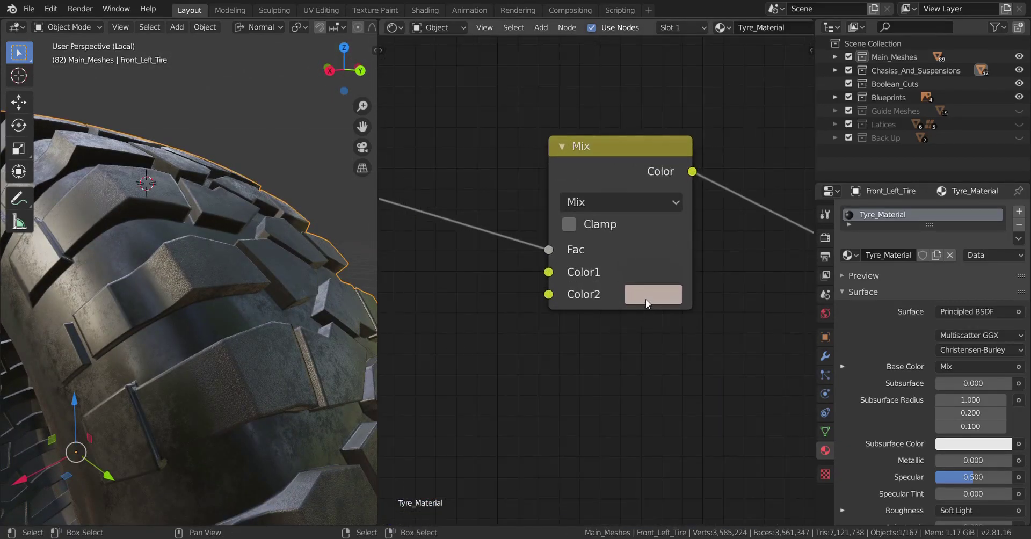
click(646, 297)
scroll(659, 362, down, 8)
middle_drag(626, 300, 598, 413)
click(599, 400)
ctrl+scroll(638, 285, up, 4)
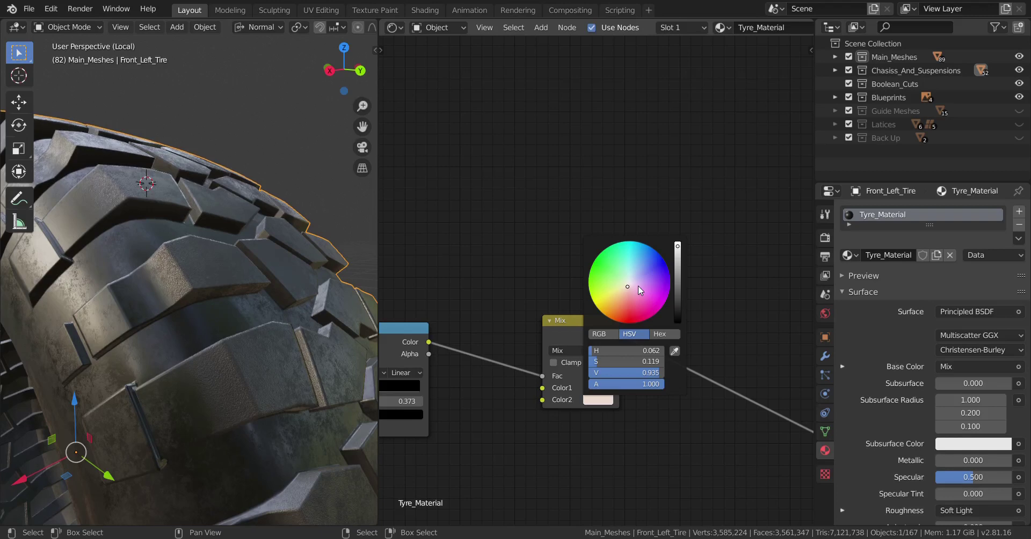
ctrl+scroll(638, 286, down, 2)
ctrl+scroll(637, 286, up, 3)
scroll(638, 285, down, 1)
scroll(638, 285, up, 1)
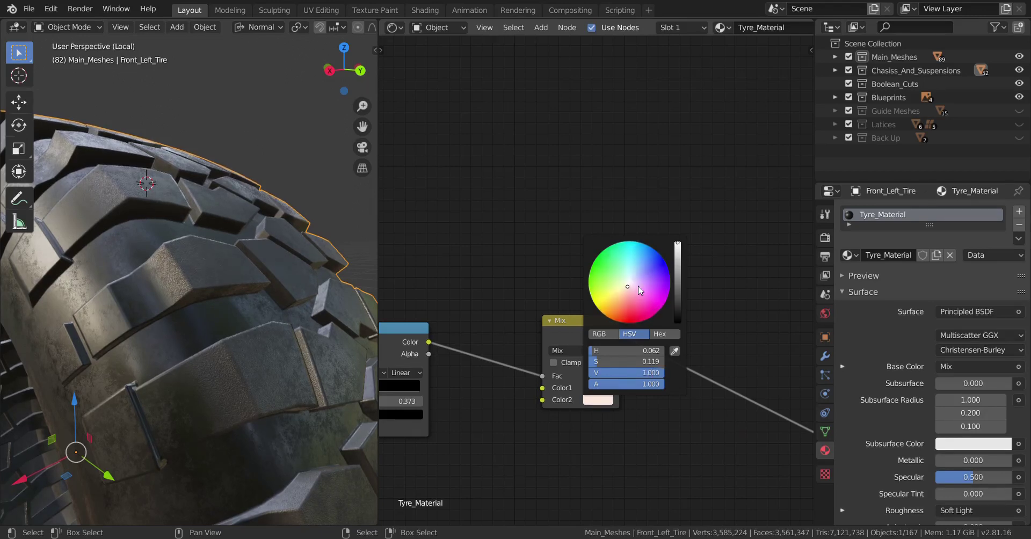
scroll(637, 286, down, 8)
scroll(638, 286, up, 8)
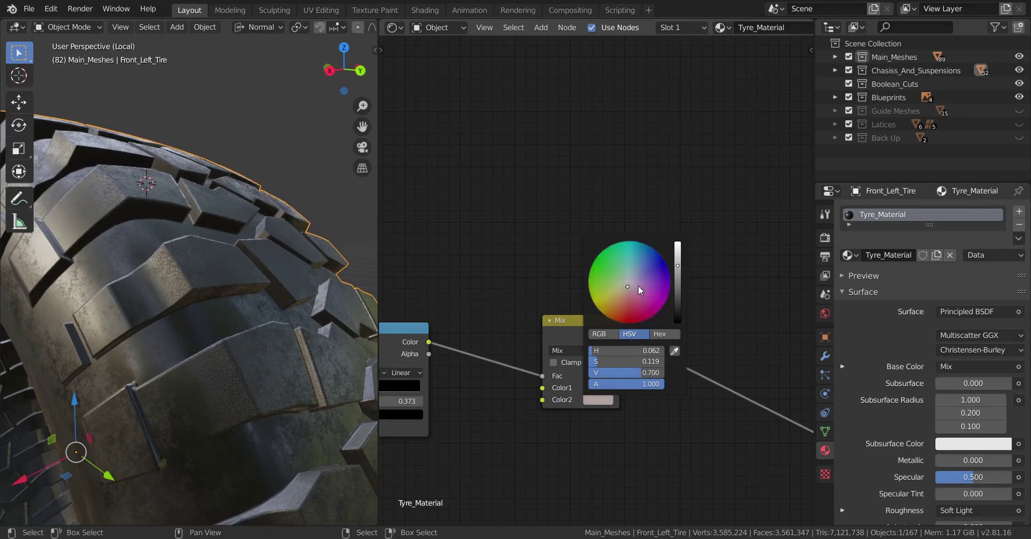
scroll(638, 285, down, 6)
scroll(637, 286, up, 6)
scroll(637, 285, down, 6)
scroll(637, 285, up, 6)
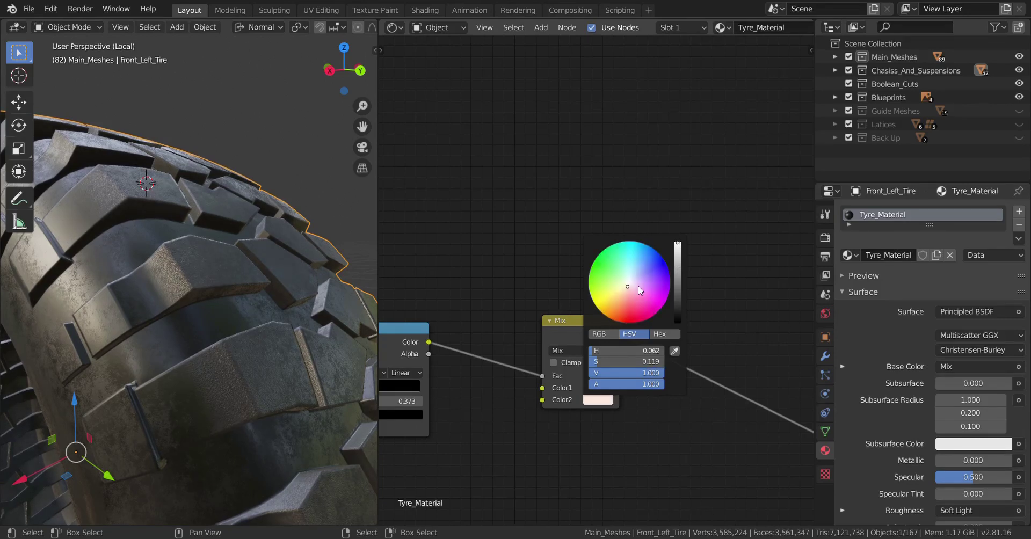
scroll(638, 285, down, 6)
ctrl+scroll(638, 285, up, 2)
ctrl+scroll(638, 286, down, 2)
ctrl+scroll(638, 285, up, 3)
ctrl+scroll(638, 285, down, 2)
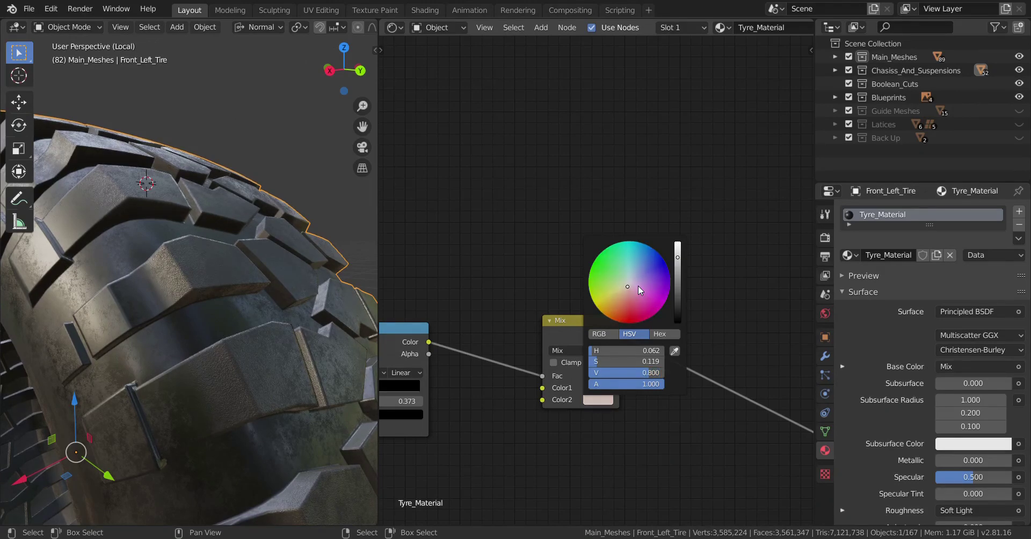
Step: Review the complete node tree and examine the whole tire from the side
scroll(631, 371, down, 5)
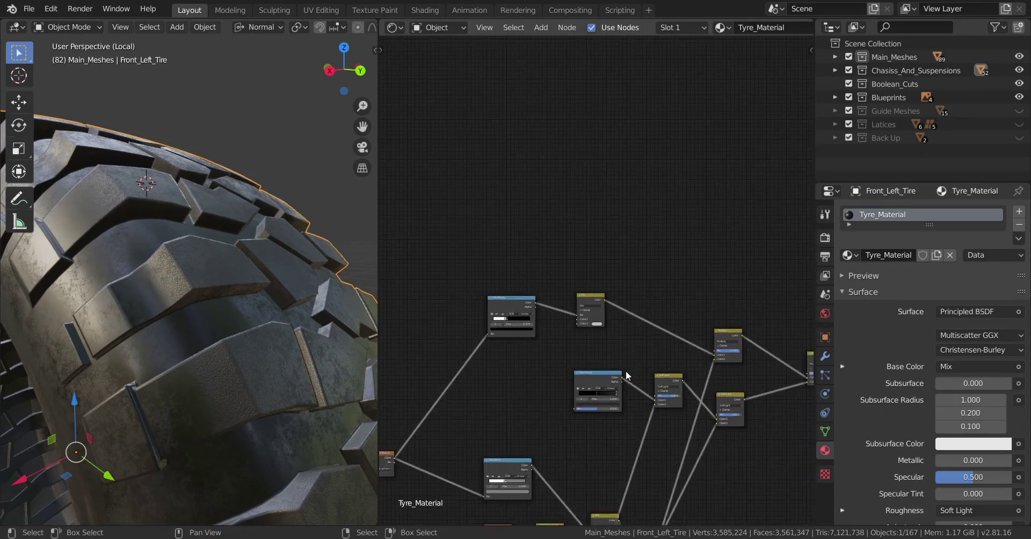
middle_drag(667, 414, 598, 217)
scroll(618, 327, up, 6)
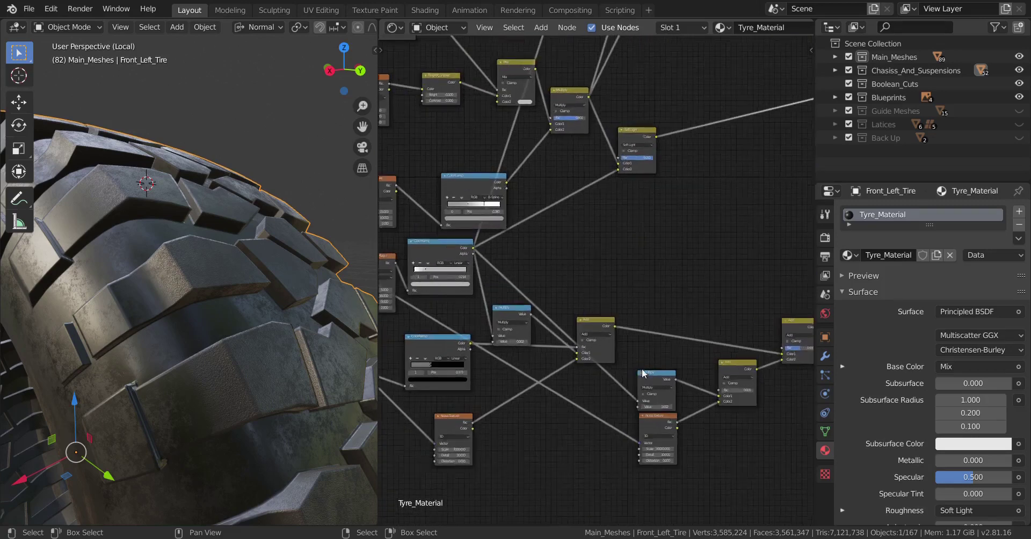
middle_drag(662, 410, 685, 461)
scroll(593, 333, down, 4)
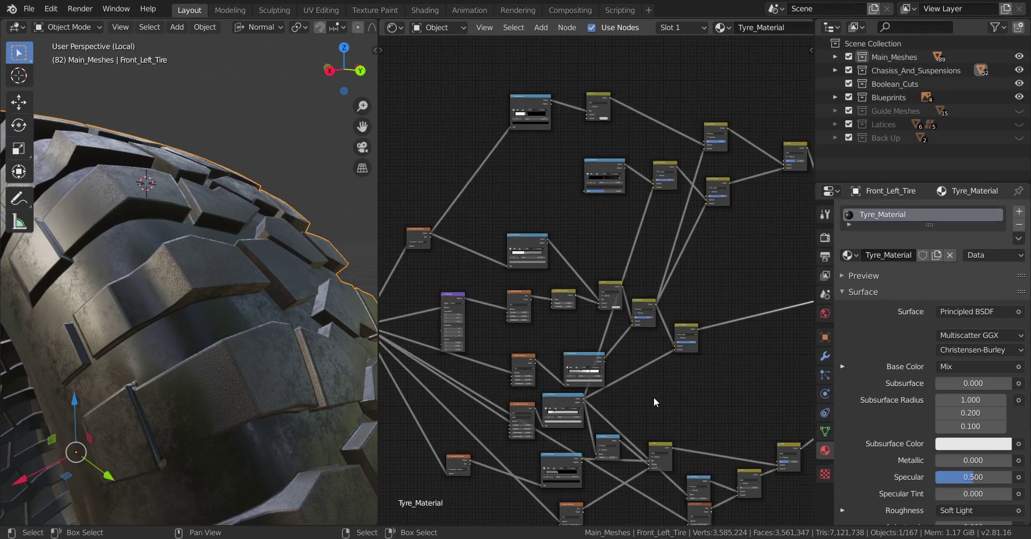
scroll(653, 397, down, 3)
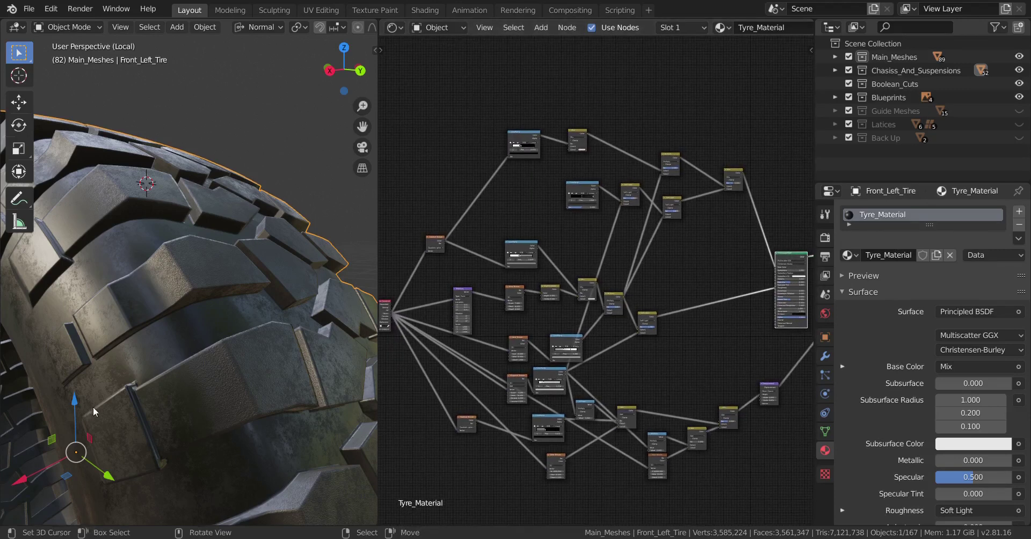
middle_drag(93, 407, 195, 384)
scroll(213, 246, up, 1)
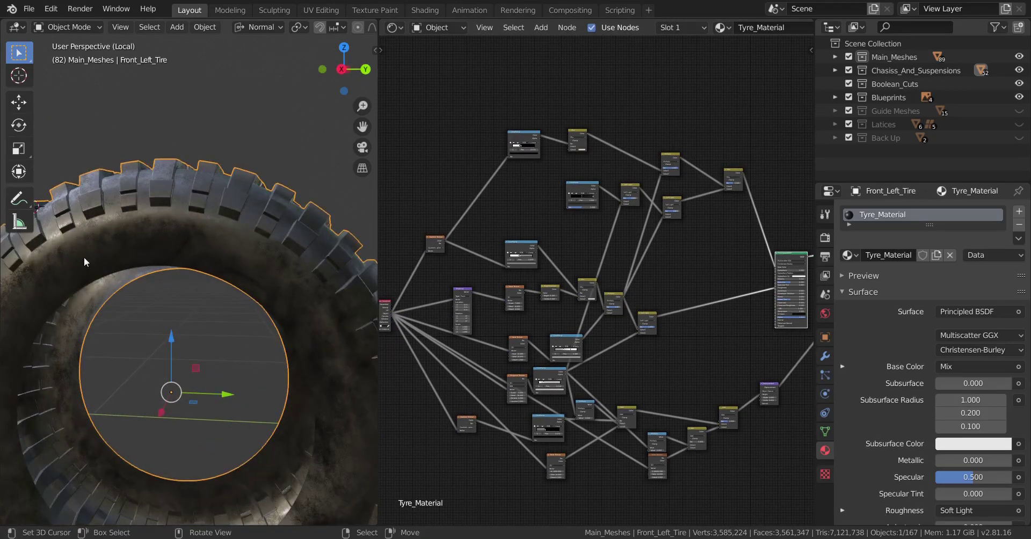
scroll(230, 275, down, 2)
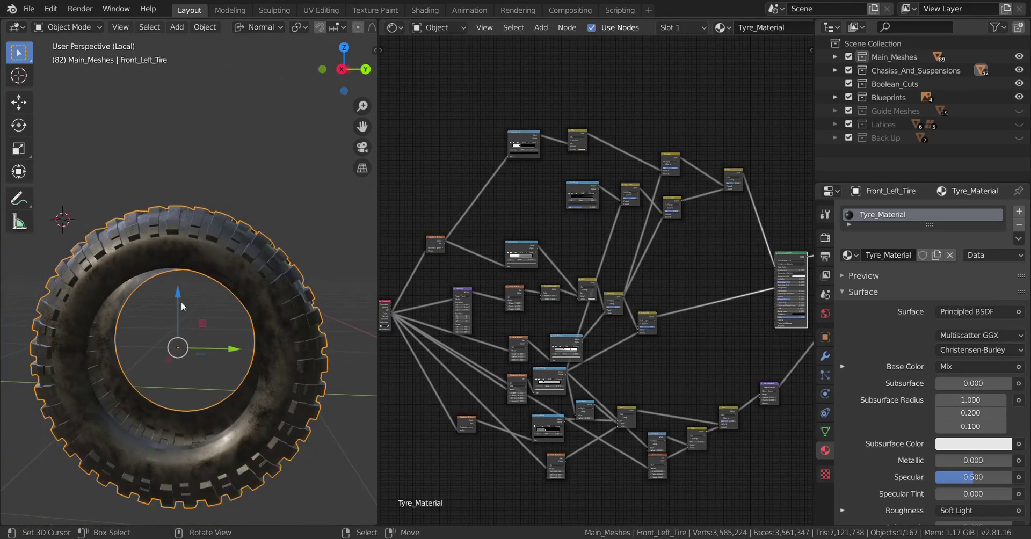
Step: Add an Image Texture node in the empty space below the Soft Light node that feeds the roughness
scroll(671, 371, up, 4)
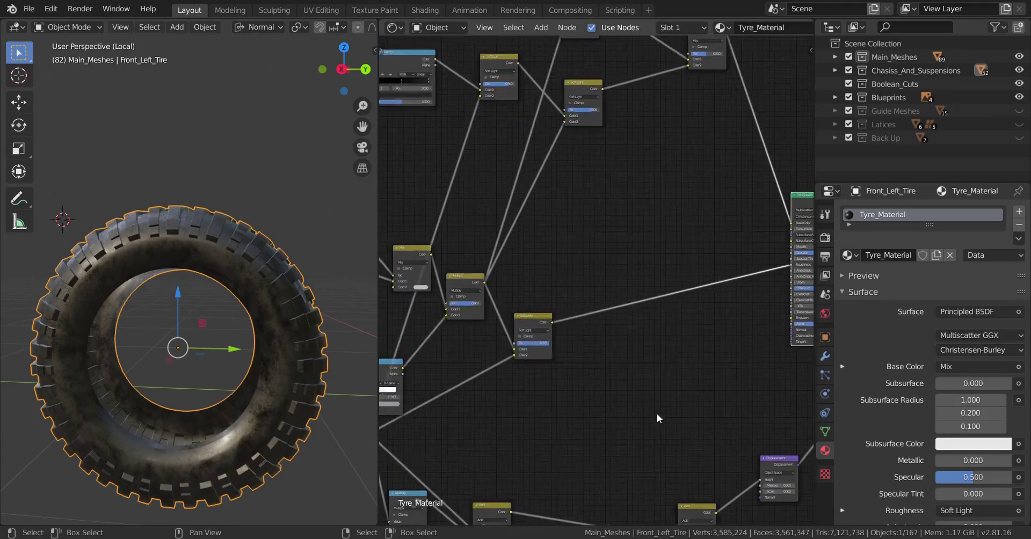
middle_drag(656, 414, 621, 365)
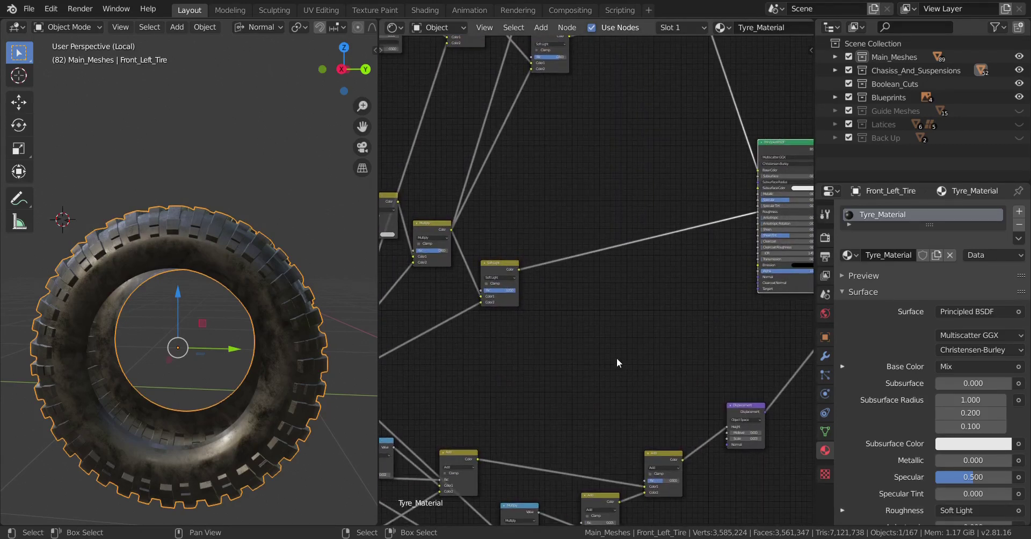
key(shift+a)
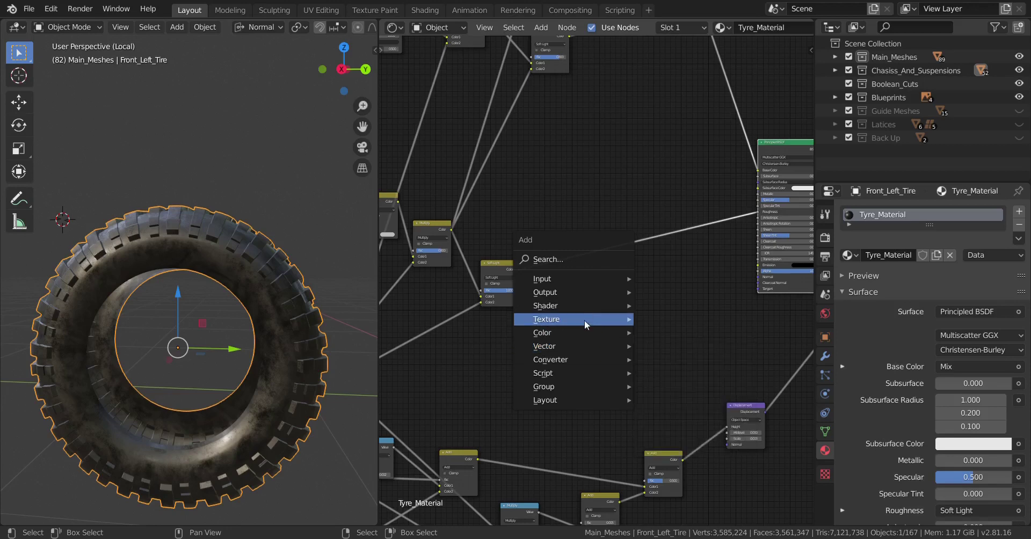
mouse_move(586, 320)
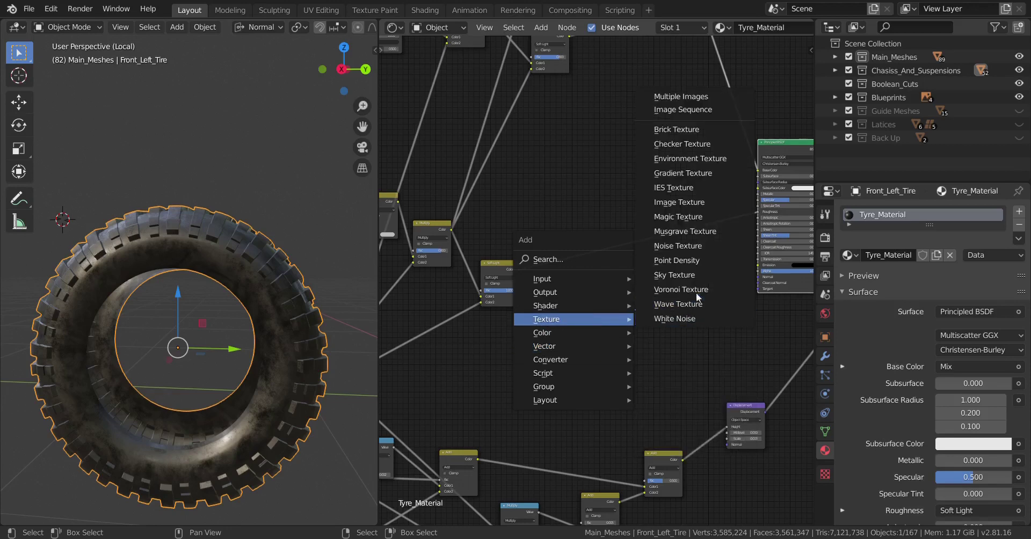
click(689, 203)
click(538, 341)
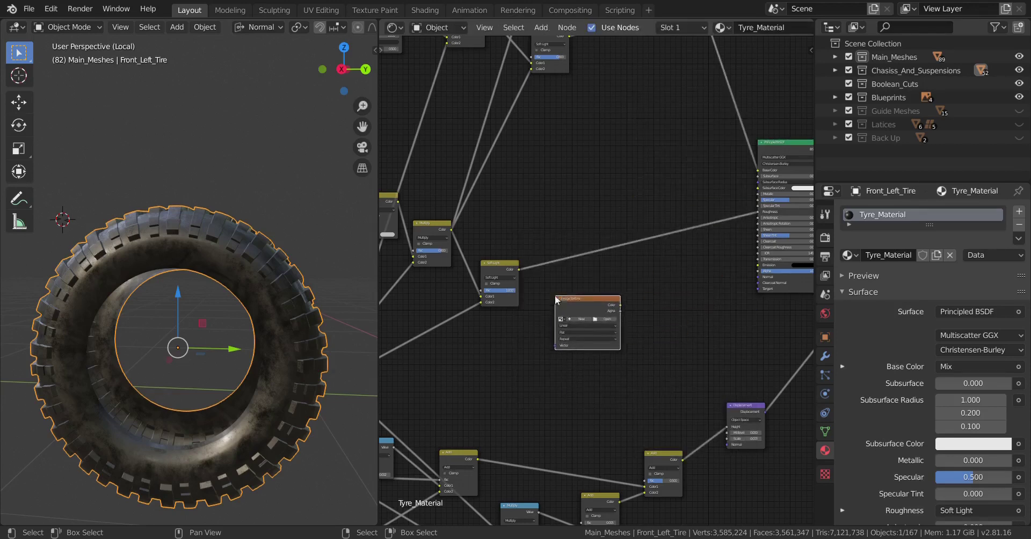
scroll(629, 379, up, 4)
middle_drag(629, 379, 627, 368)
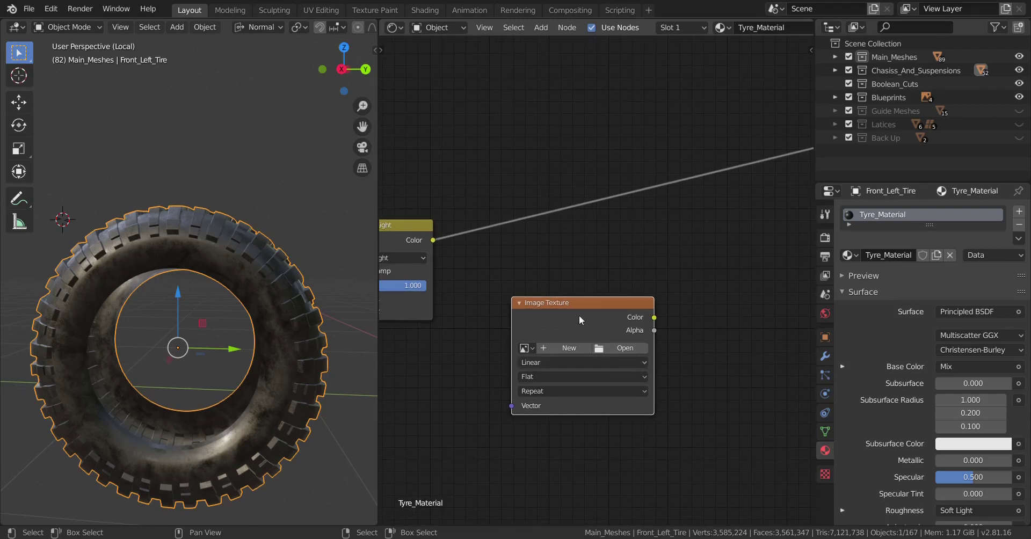
drag(579, 316, 568, 316)
middle_drag(639, 331, 549, 394)
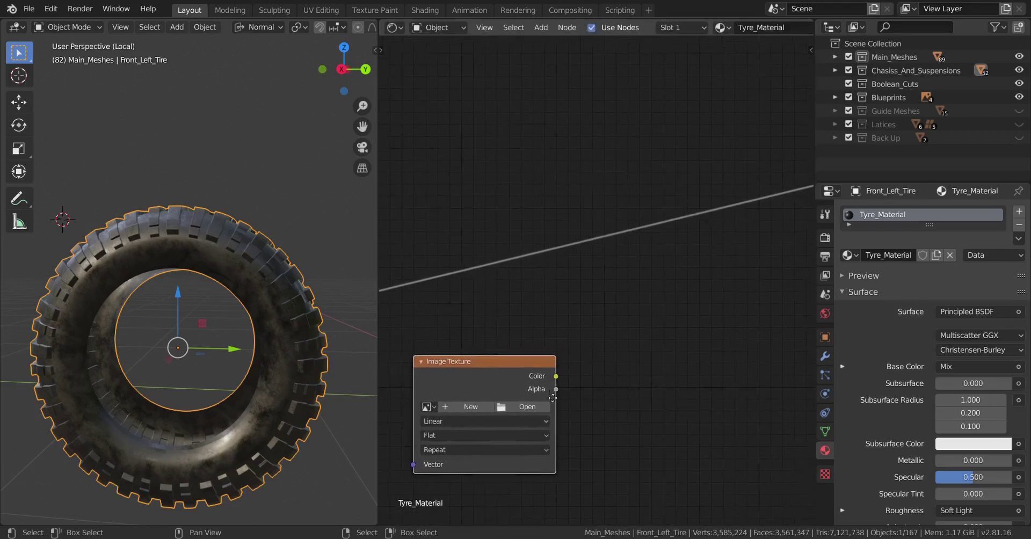
Step: Add a Bump node beside the Image Texture and connect the texture's Color output to its Height input
key(shift+a)
mouse_move(661, 385)
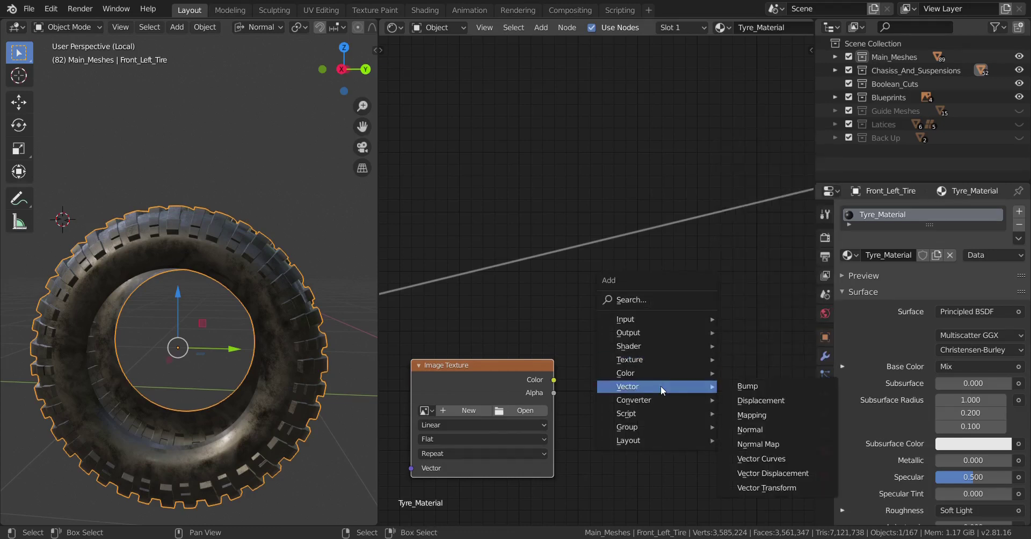
click(769, 381)
click(685, 305)
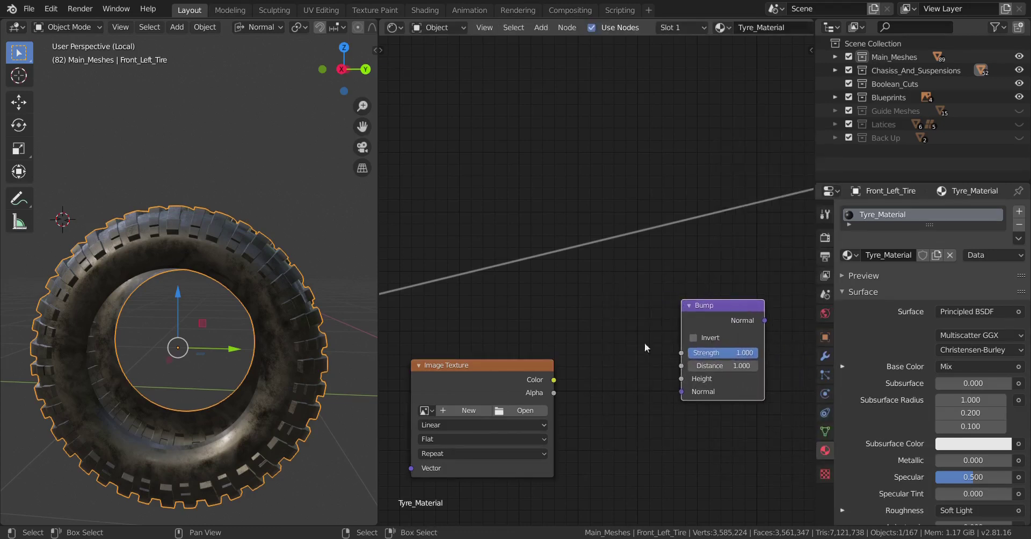
drag(554, 380, 681, 382)
Step: Set the Bump node's Strength to 0.2 and its Distance to 0.1
scroll(693, 376, up, 2)
click(725, 361)
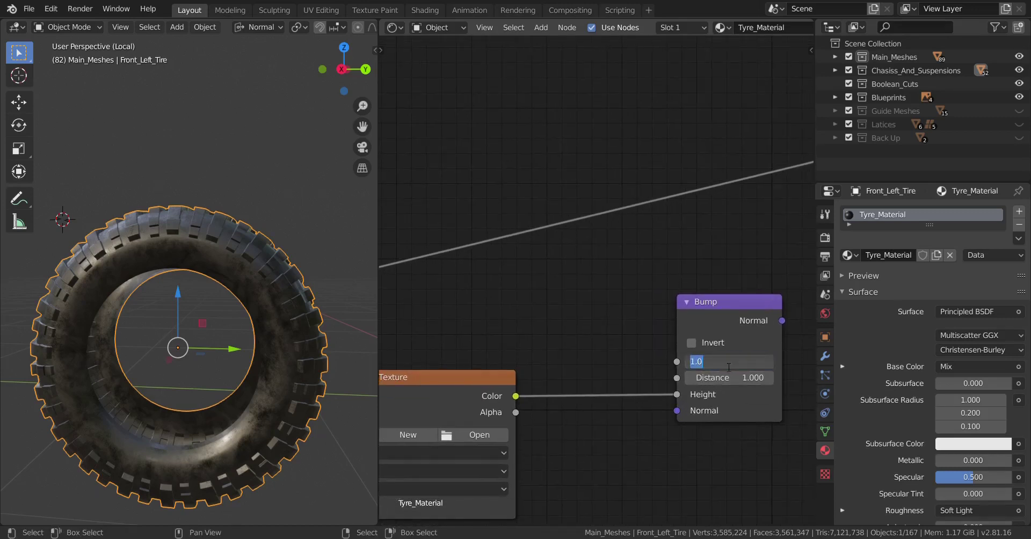
text(.2)
key(Return)
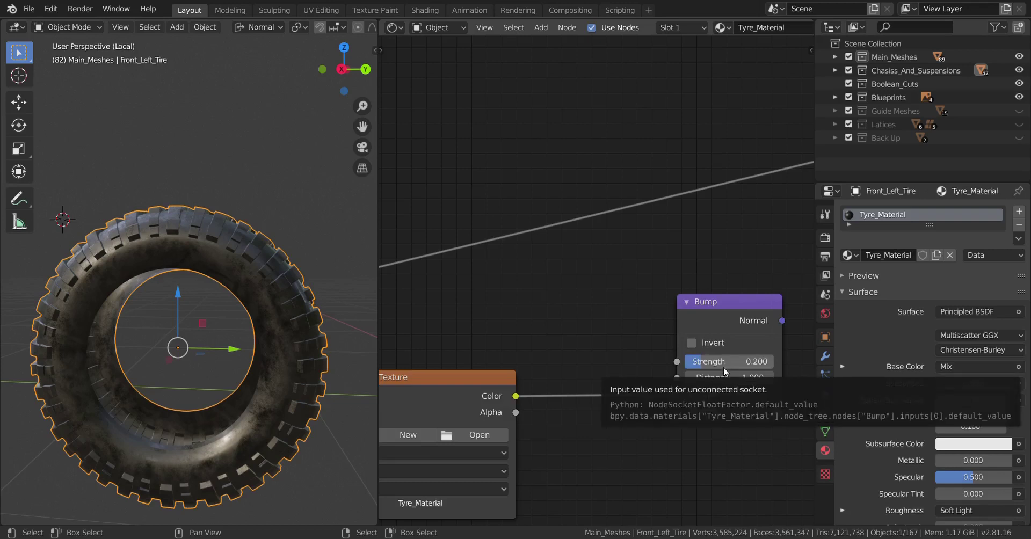
click(729, 379)
text(.1)
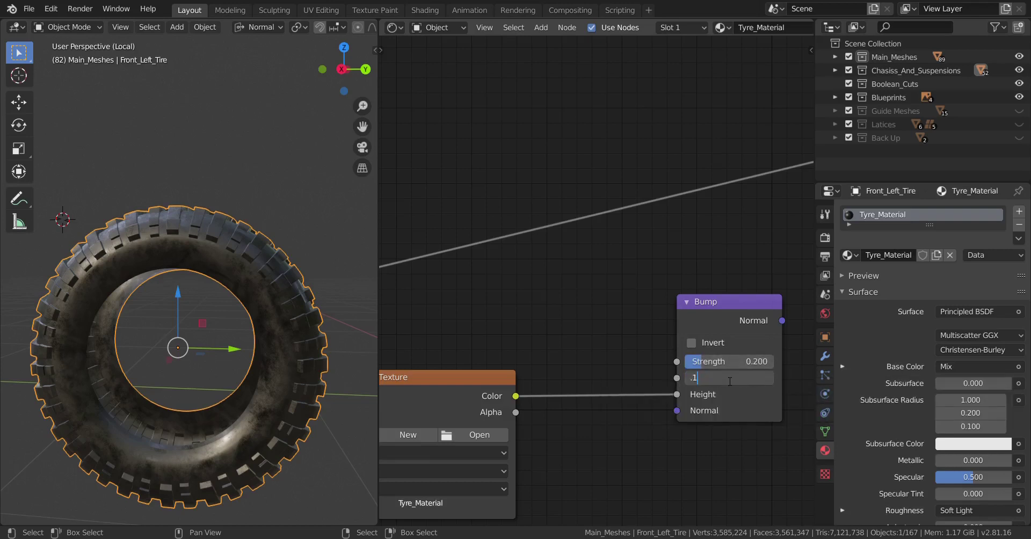
key(Return)
Step: Load the tire_side.png image into the Image Texture node
scroll(549, 387, down, 2)
middle_drag(549, 387, 671, 357)
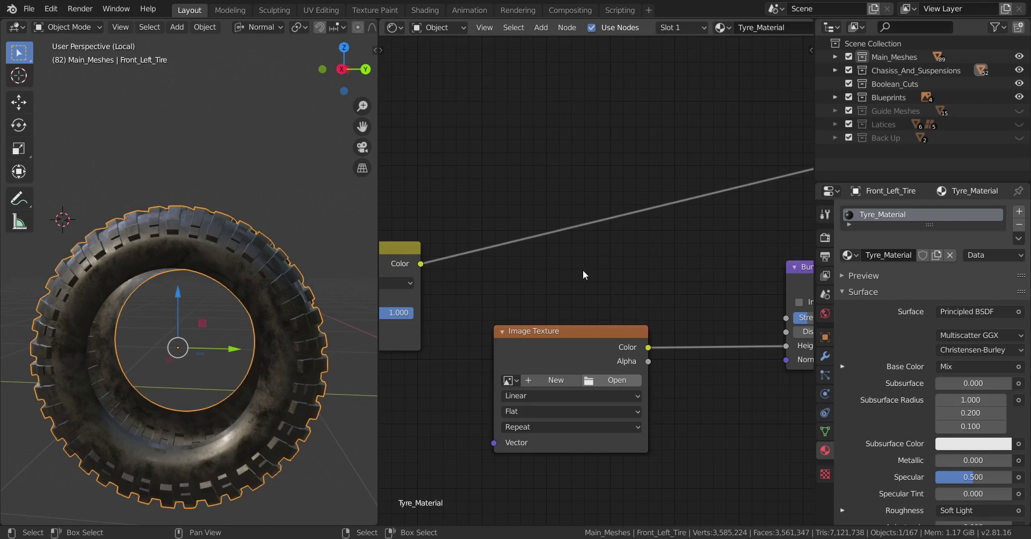
scroll(590, 350, down, 2)
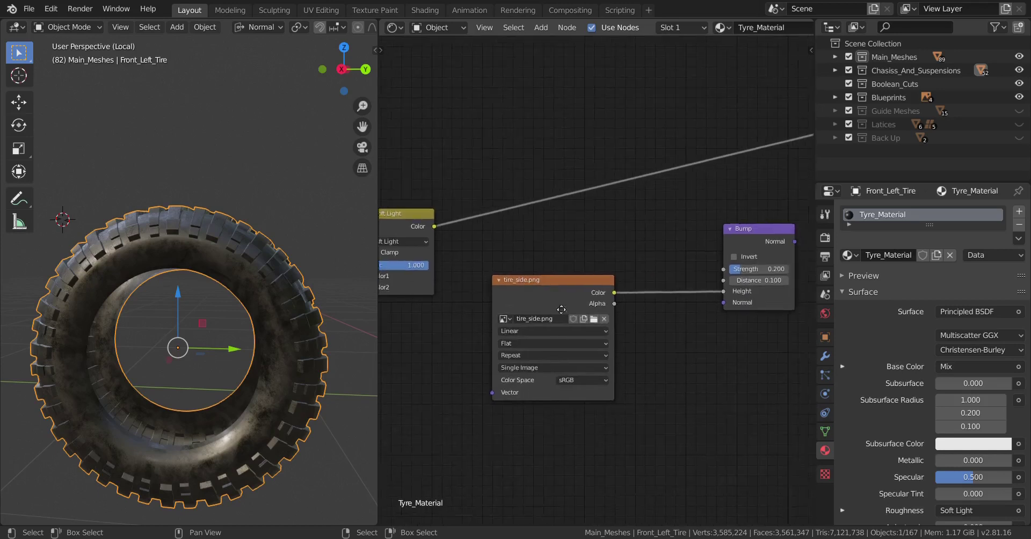
Step: Preview the Bump node's output on the tire by routing it to the Viewer
scroll(600, 348, up, 4)
middle_drag(623, 324, 394, 354)
ctrl+shift+click(581, 232)
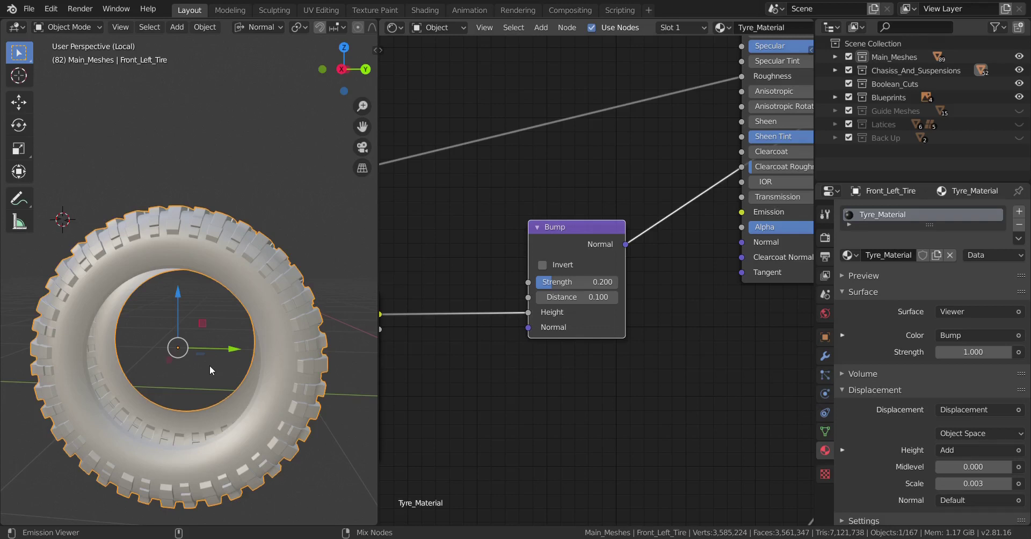
mouse_move(209, 365)
middle_down()
mouse_move(188, 362)
mouse_move(205, 353)
mouse_move(204, 340)
mouse_move(244, 348)
mouse_move(201, 328)
mouse_move(220, 330)
mouse_move(179, 326)
mouse_move(182, 337)
middle_up()
scroll(188, 363, up, 4)
middle_drag(531, 274, 698, 284)
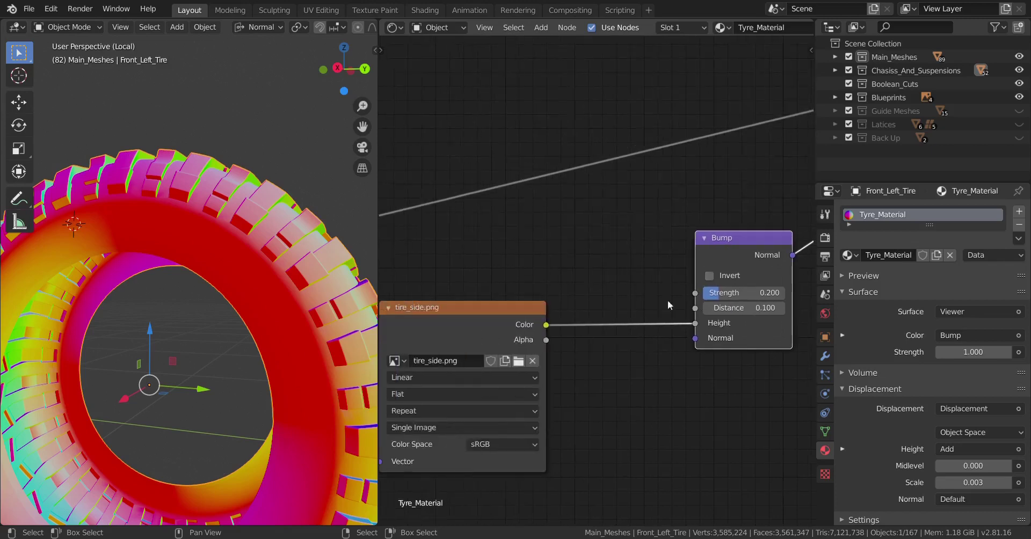
Step: Switch the 3D viewport to solid shading and view the tire at an angle
middle_drag(512, 338, 553, 331)
key(z)
click(303, 329)
middle_drag(304, 329, 204, 334)
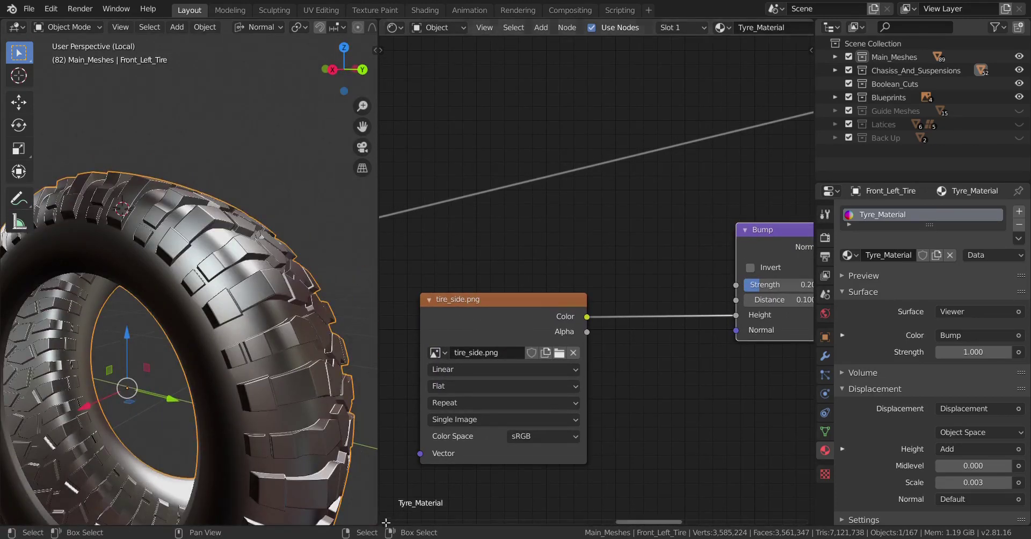
Step: Split the node editor area horizontally, turn the lower half into a UV Editor and display tire_side.png in it
drag(386, 522, 398, 249)
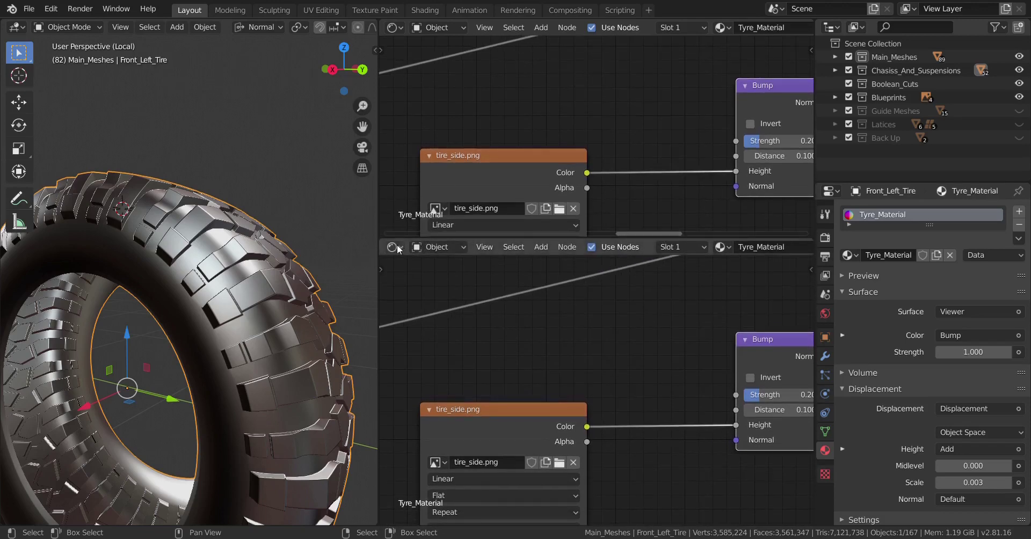
click(395, 247)
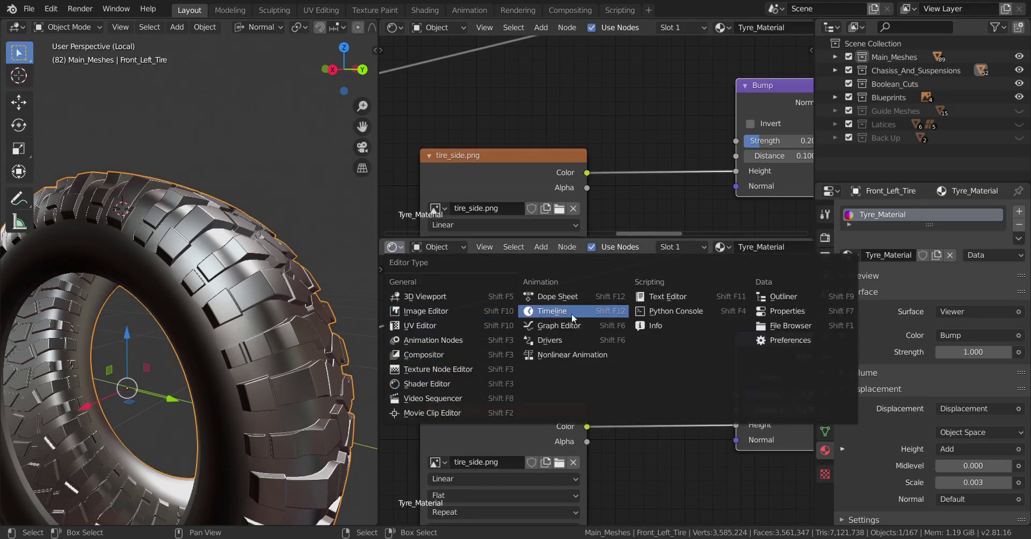
click(435, 314)
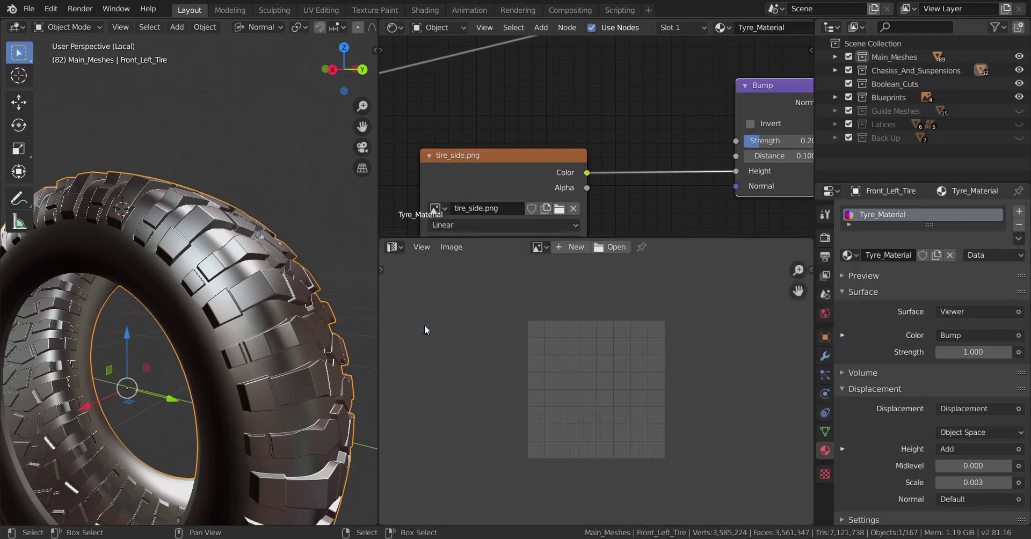
click(538, 247)
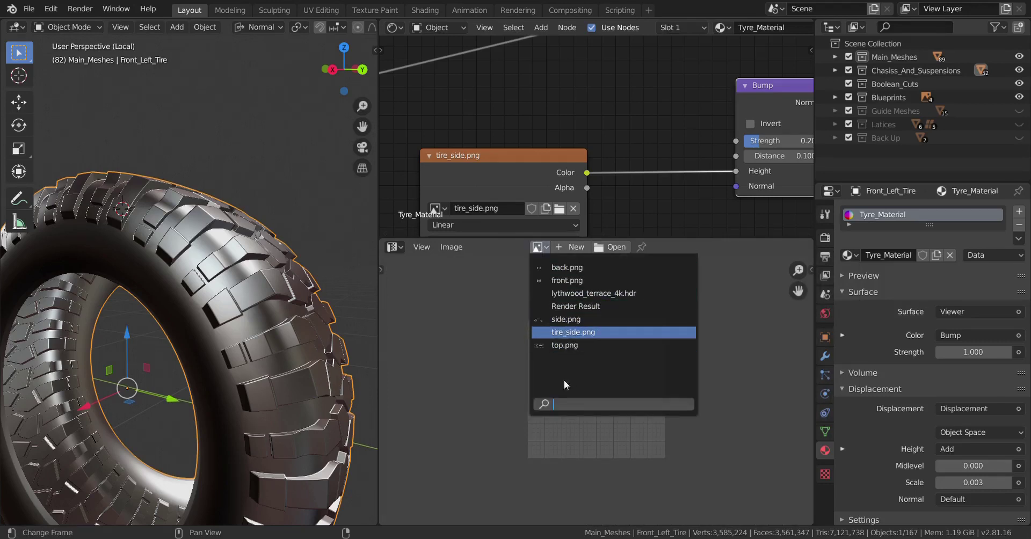
key(Return)
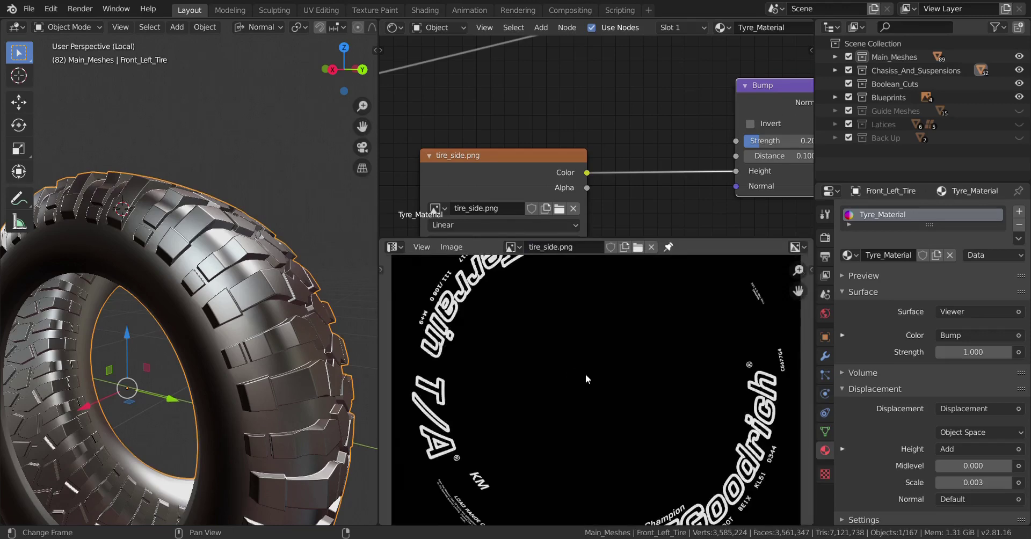
Step: In Edit Mode on the tire, select an edge loop around the middle of the sidewall and grow the selection three times
middle_drag(232, 359, 273, 355)
key(KP_3)
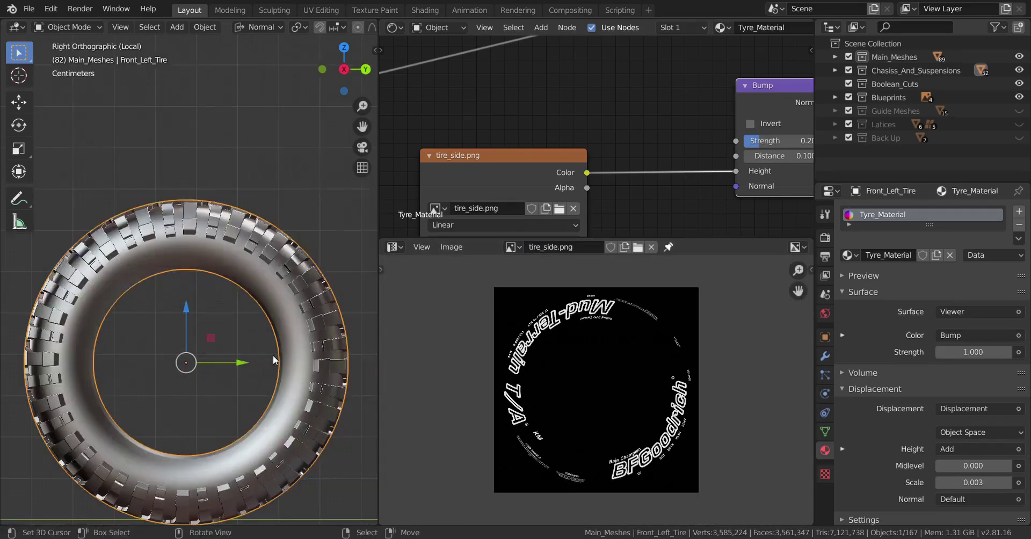
key(Tab)
scroll(276, 359, up, 6)
shift+middle_drag(278, 316, 131, 336)
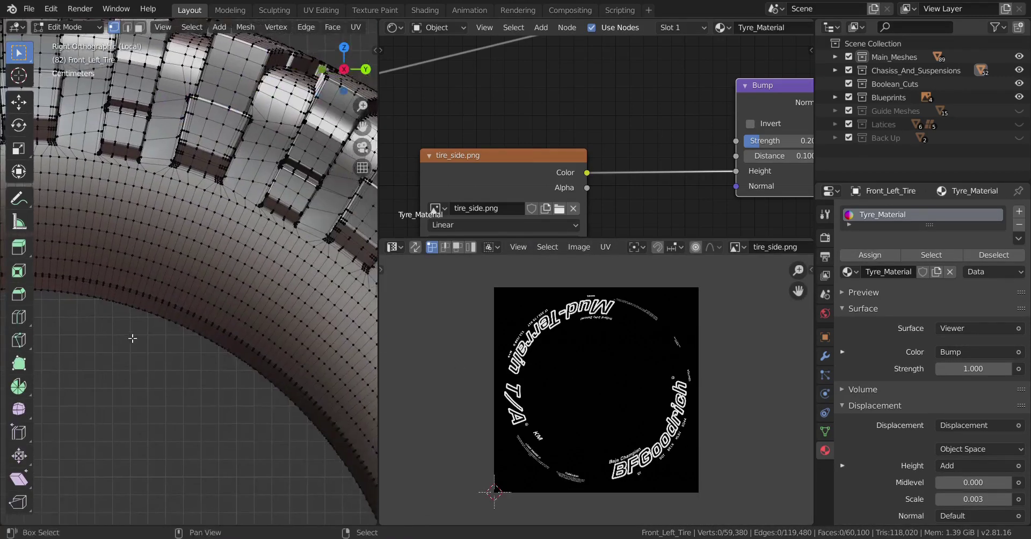
middle_drag(276, 363, 246, 278)
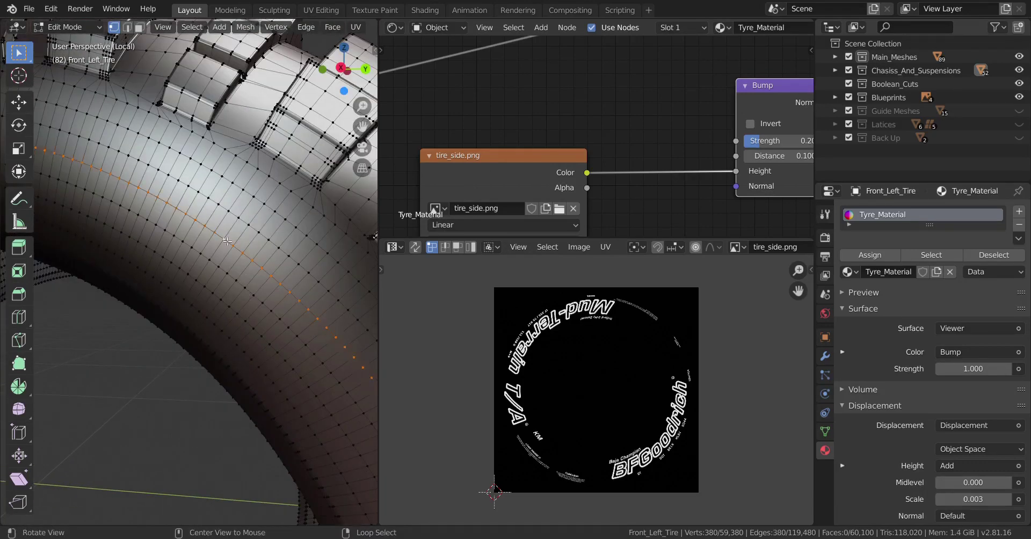
key(ctrl+KP_Add)
key(ctrl+KP_Add)
key(ctrl+KP_Add)
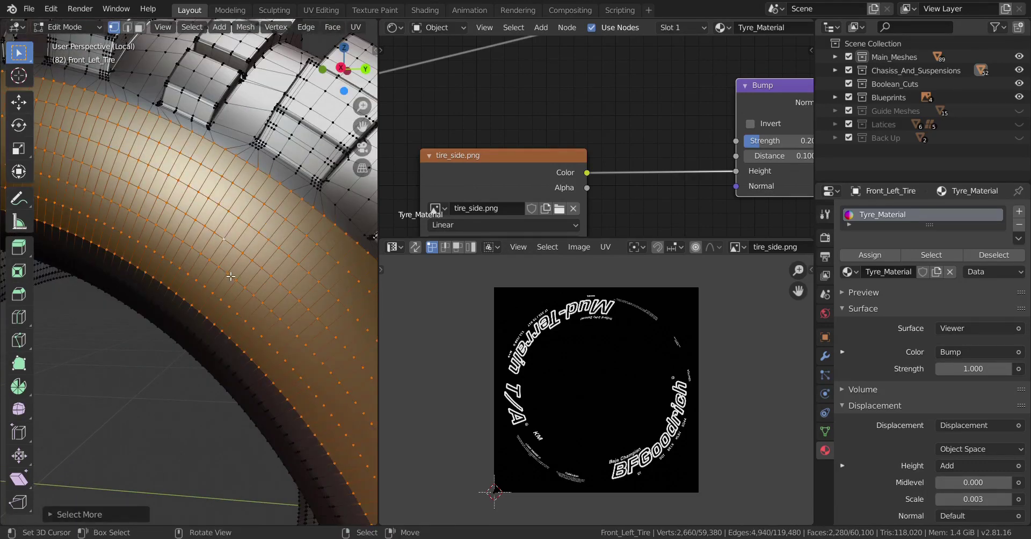
Step: Add one more edge loop to the sidewall selection, keeping the tread blocks out of it
scroll(232, 273, down, 4)
middle_drag(235, 265, 246, 299)
scroll(239, 267, up, 6)
alt+shift+right_click(185, 286)
scroll(185, 286, down, 5)
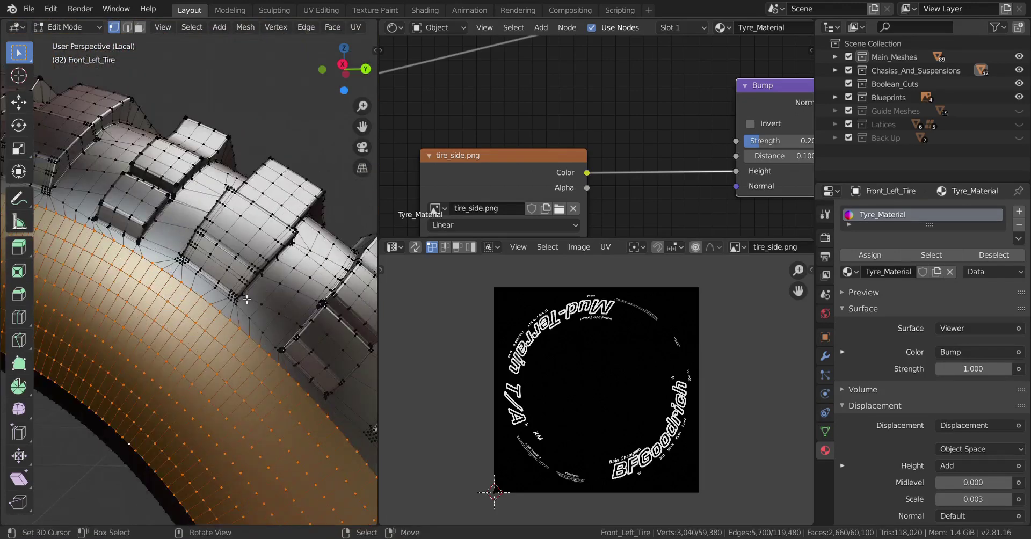
scroll(234, 319, down, 3)
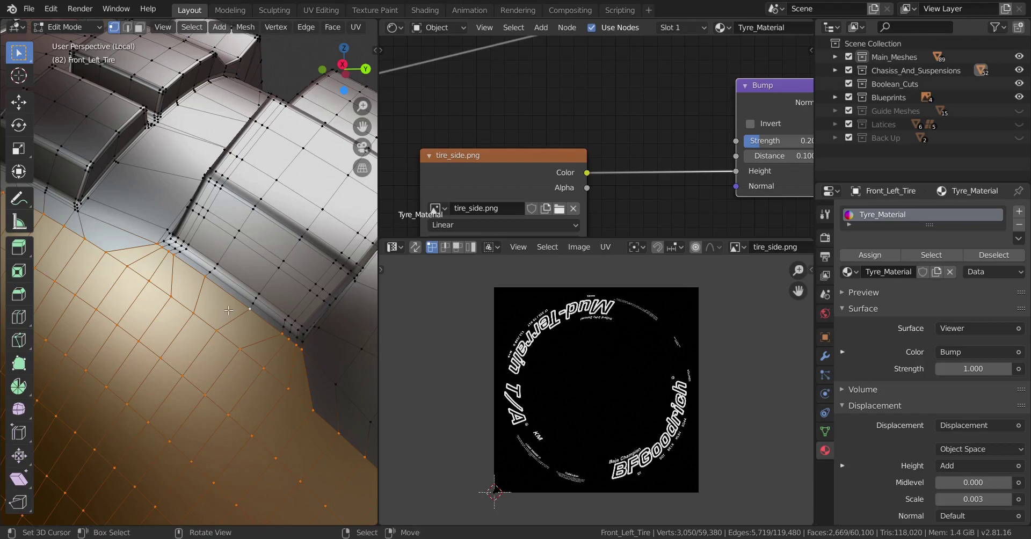
scroll(197, 317, down, 2)
mouse_move(197, 317)
middle_down()
mouse_move(217, 313)
mouse_move(185, 322)
middle_up()
Step: Unwrap the selected sidewall faces with the standard Unwrap from the right orthographic view
scroll(217, 313, down, 5)
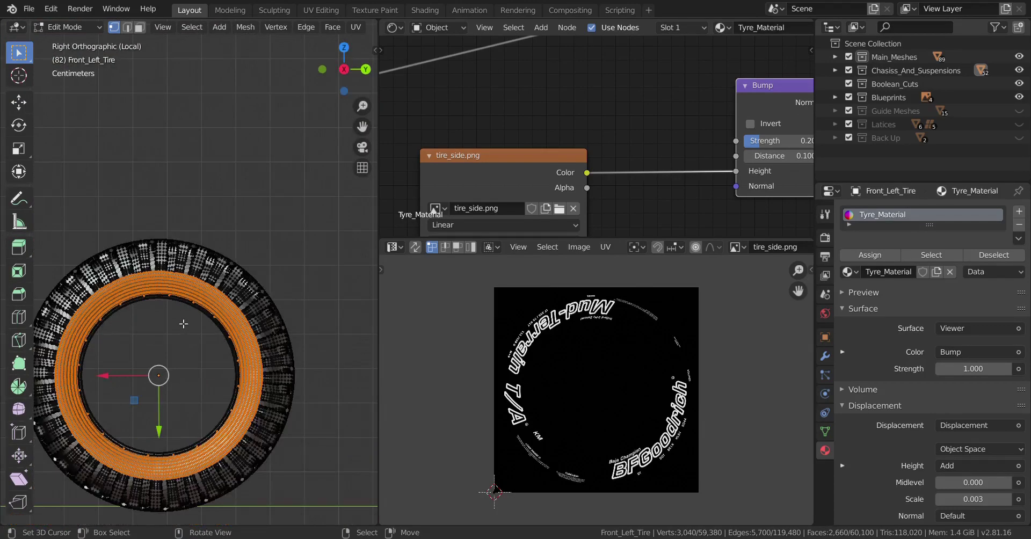
scroll(186, 322, up, 4)
key(u)
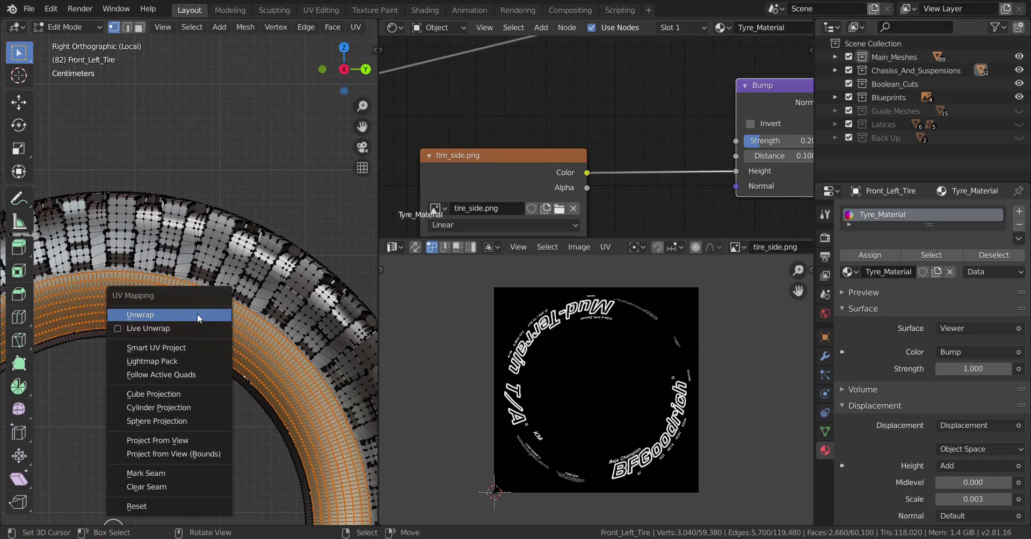
click(201, 315)
scroll(629, 407, up, 5)
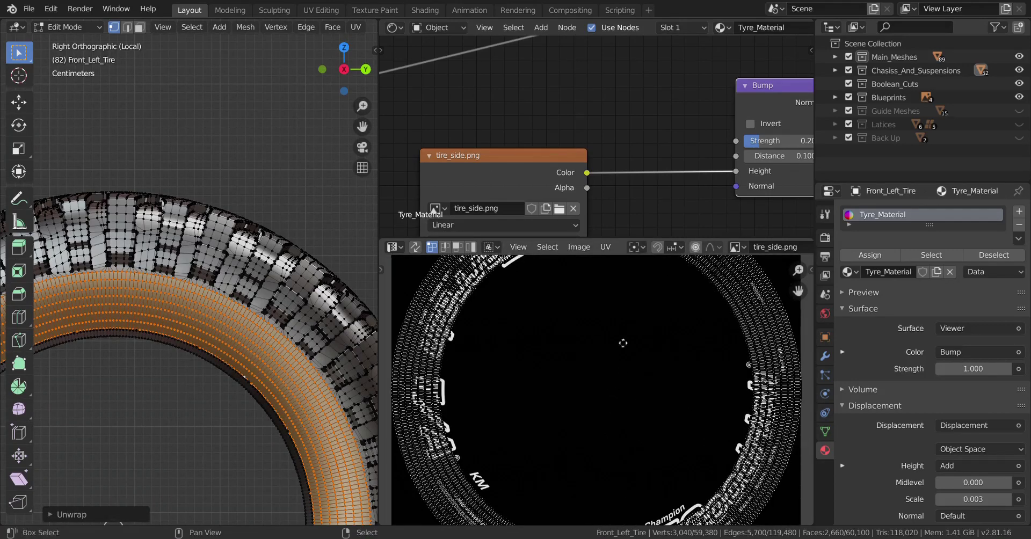
Step: Select all sidewall UVs and scale the ring down to about 0.93 to fit the lettering in tire_side.png
middle_drag(594, 359, 639, 447)
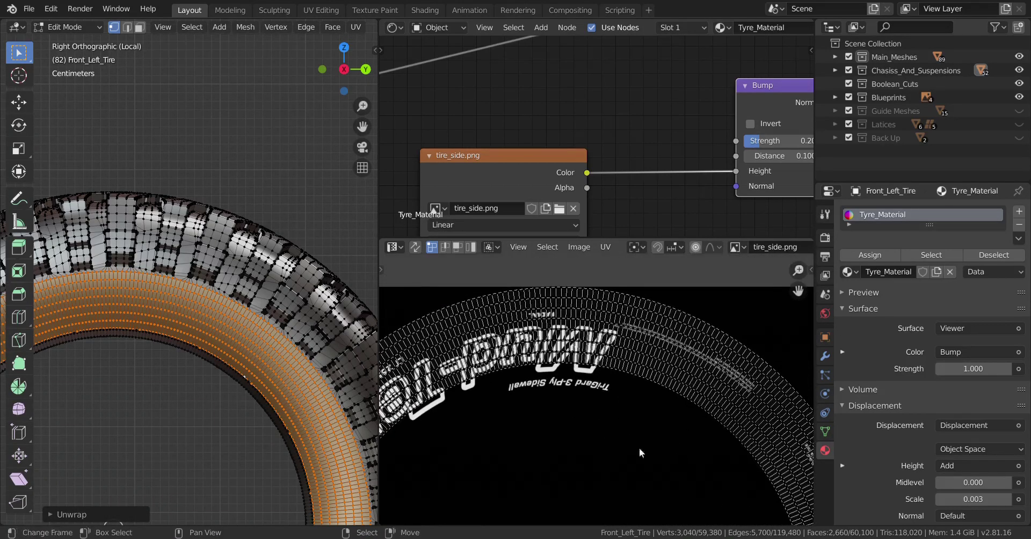
key(a)
scroll(672, 432, up, 1)
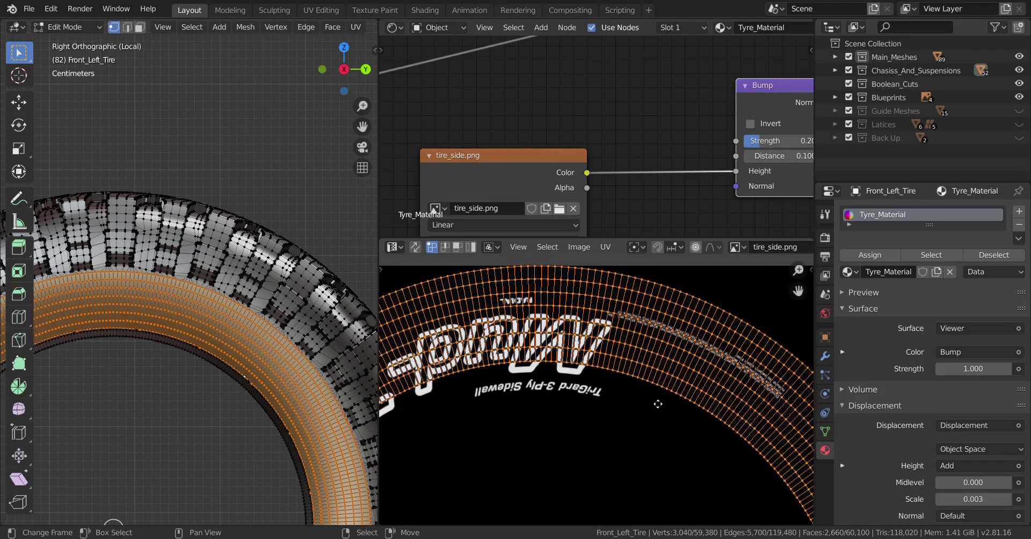
key(s)
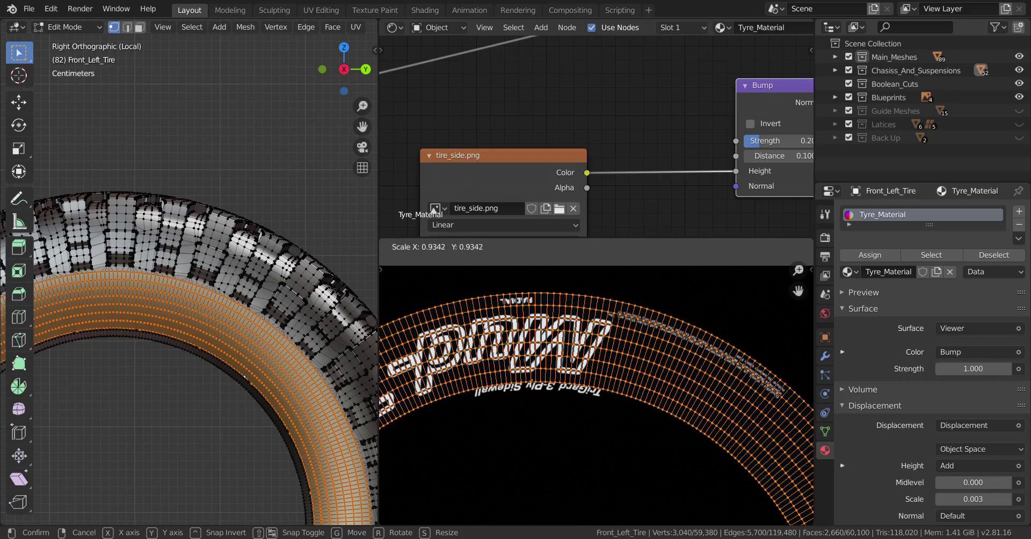
click(616, 412)
Step: Fine-tune the UV ring's overall scale against the BFGoodrich lettering and small outer text on the image
scroll(616, 412, down, 5)
middle_drag(616, 412, 547, 293)
scroll(642, 396, up, 5)
middle_drag(642, 395, 571, 424)
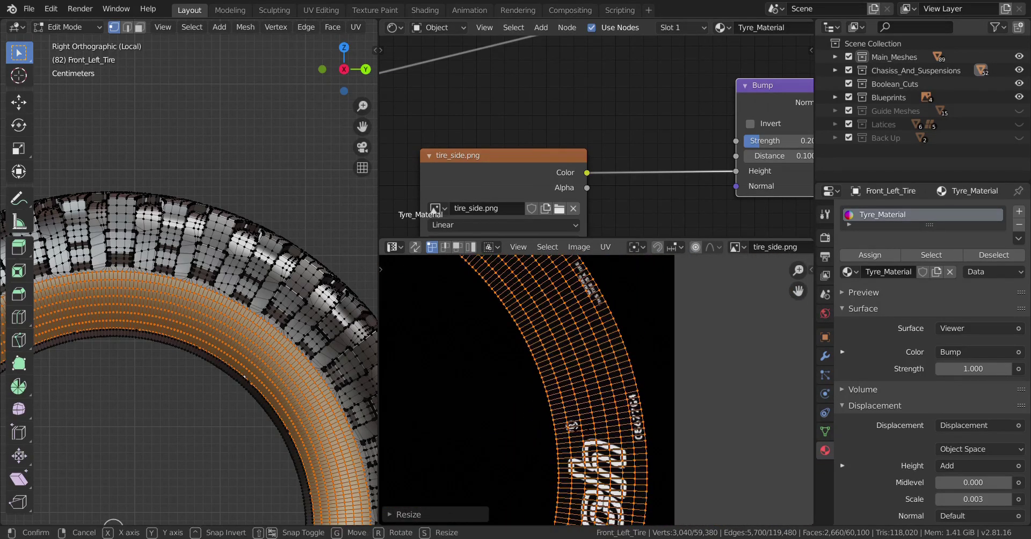
key(s)
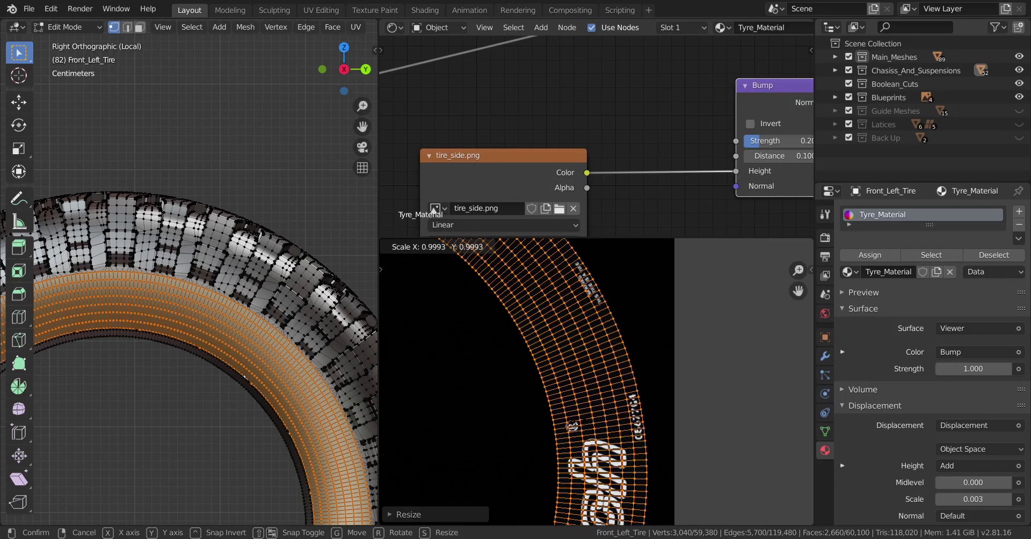
click(579, 424)
scroll(597, 398, up, 3)
middle_drag(591, 424, 532, 360)
key(s)
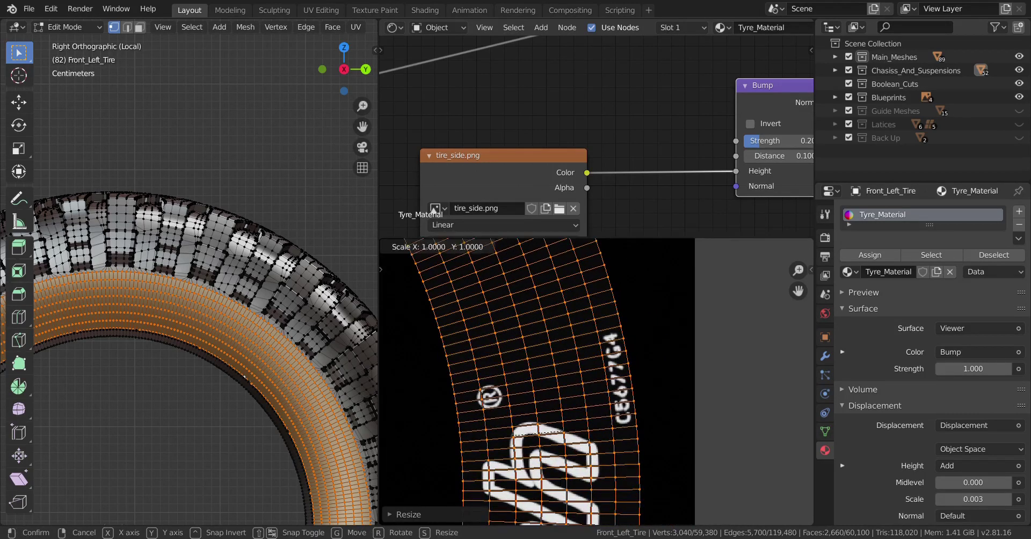
click(682, 404)
Step: Compare the UV ring with the lettering all around and select its innermost edge loop
scroll(599, 401, down, 8)
middle_drag(522, 399, 618, 411)
scroll(644, 415, up, 4)
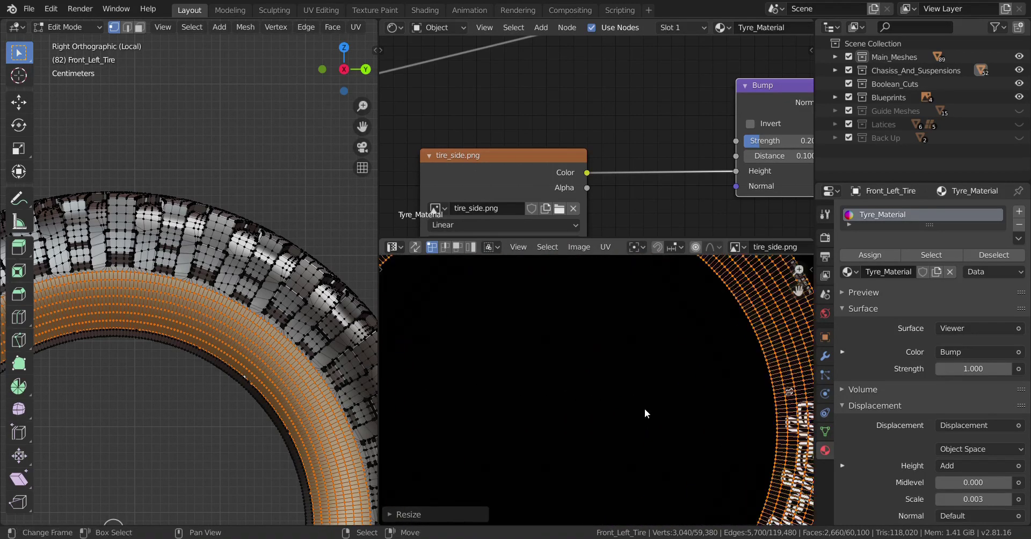
middle_drag(467, 392, 707, 451)
middle_drag(610, 386, 488, 473)
middle_drag(684, 420, 630, 423)
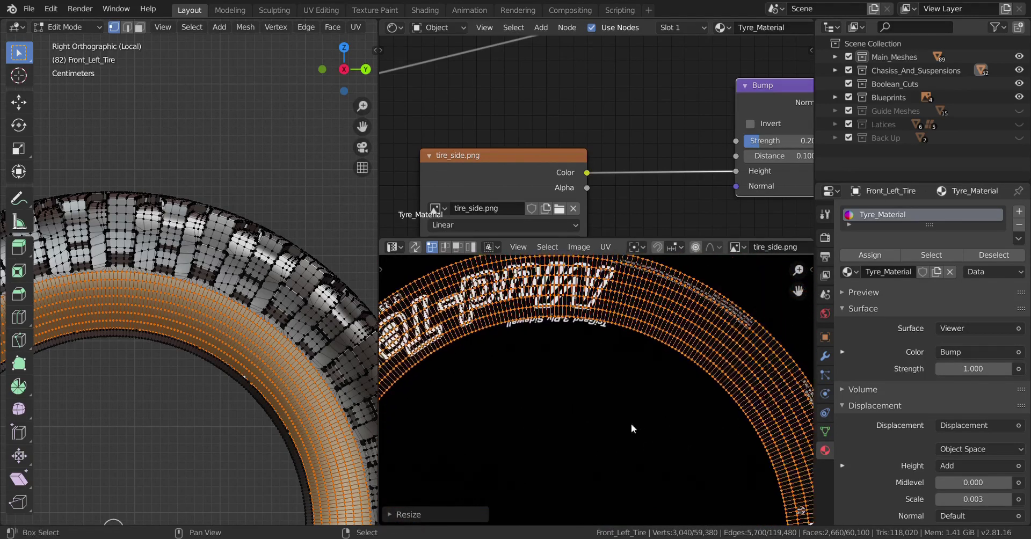
scroll(618, 402, up, 1)
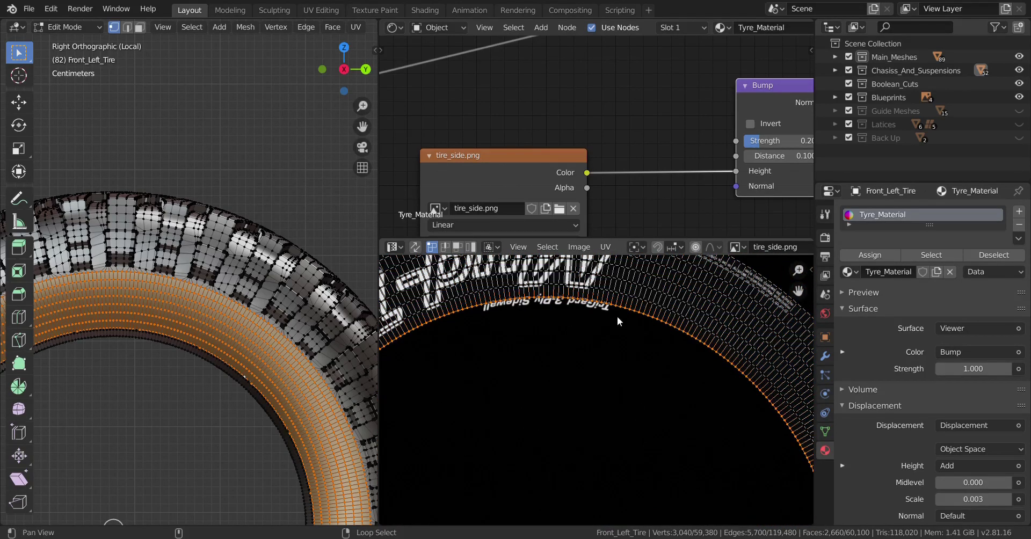
scroll(617, 317, down, 5)
scroll(586, 369, up, 1)
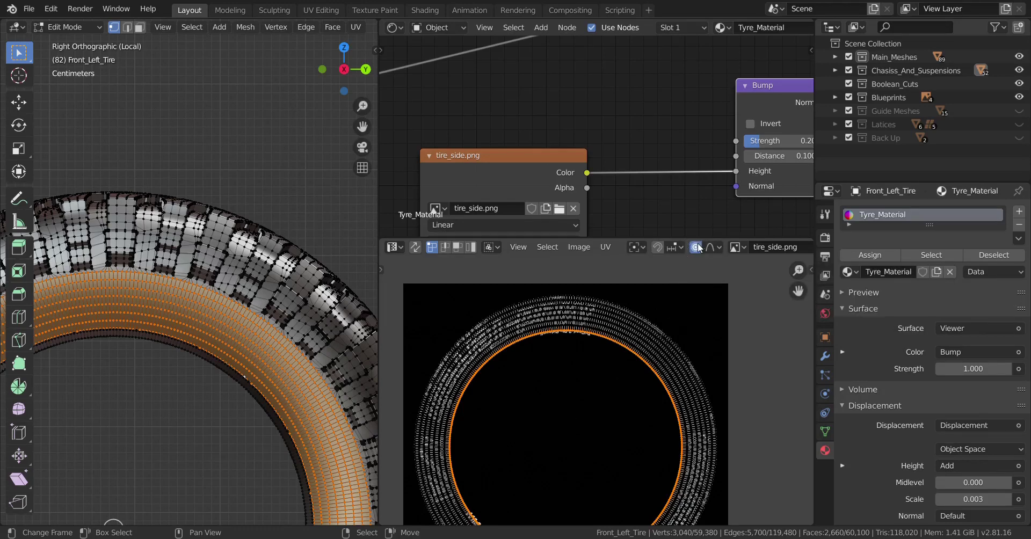
Step: Enable proportional editing in the UV Editor, try scaling the inner loop inward and reduce the influence size to 0.10
key(o)
key(o)
scroll(569, 404, up, 3)
scroll(626, 388, down, 4)
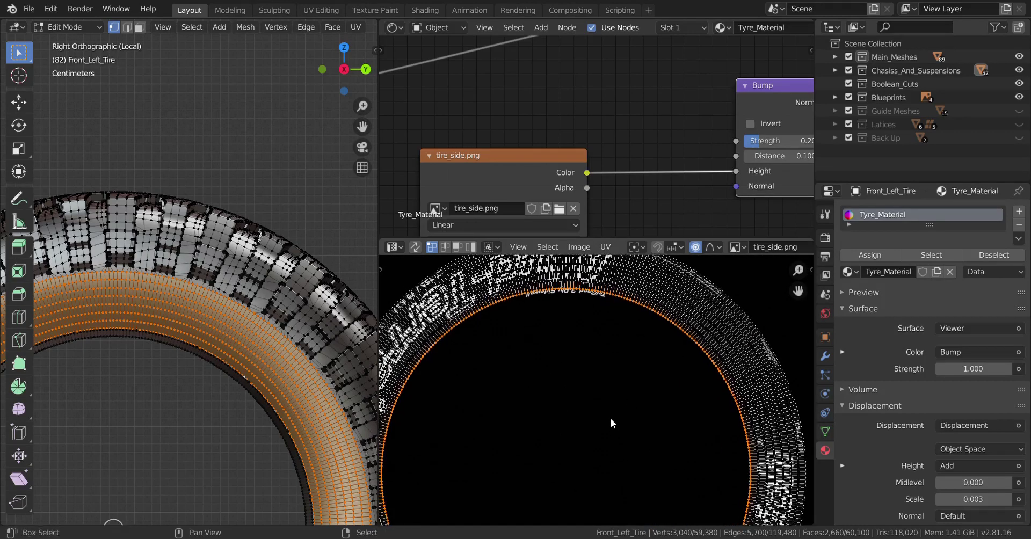
key(s)
scroll(572, 456, up, 6)
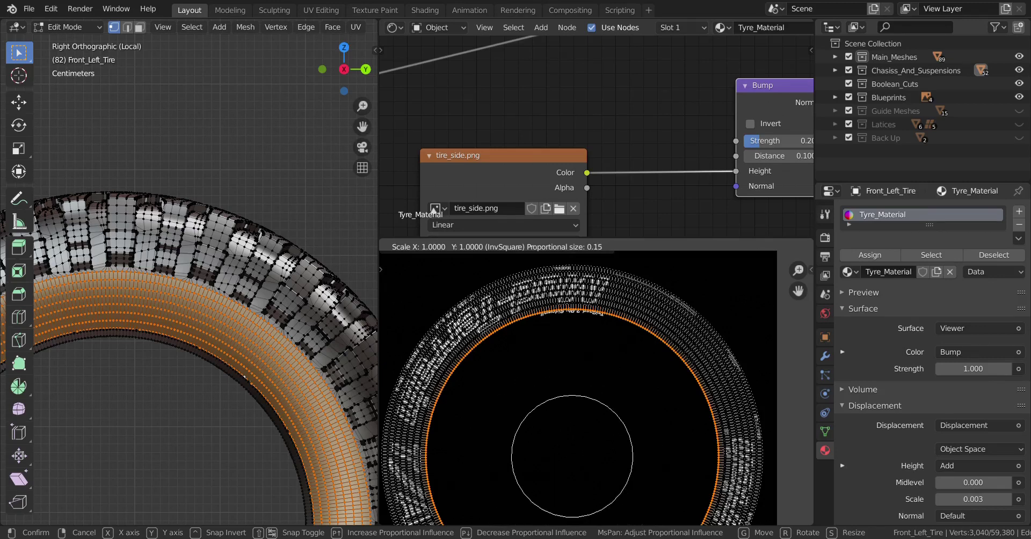
scroll(572, 456, up, 3)
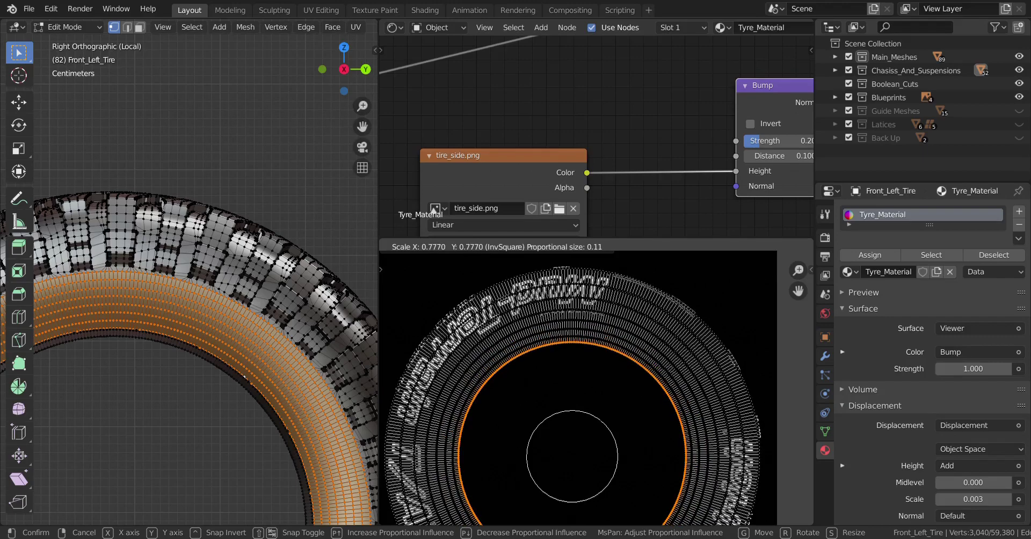
scroll(571, 457, up, 1)
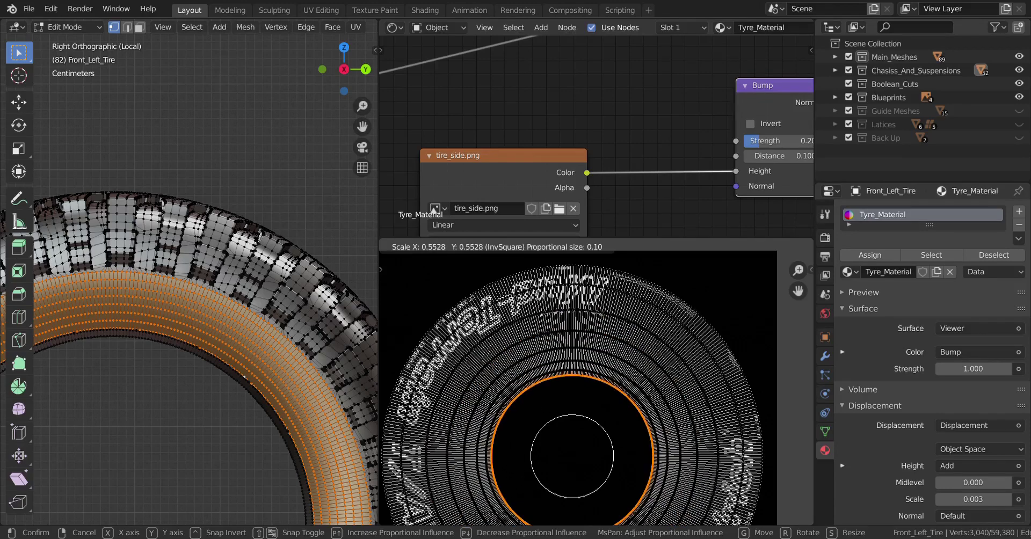
click(607, 414)
Step: Scale the inner UV loop to about 0.97 with proportional editing to enclose the TriGard 3-Ply Sidewall text, and check the fit around the ring
scroll(607, 408, up, 6)
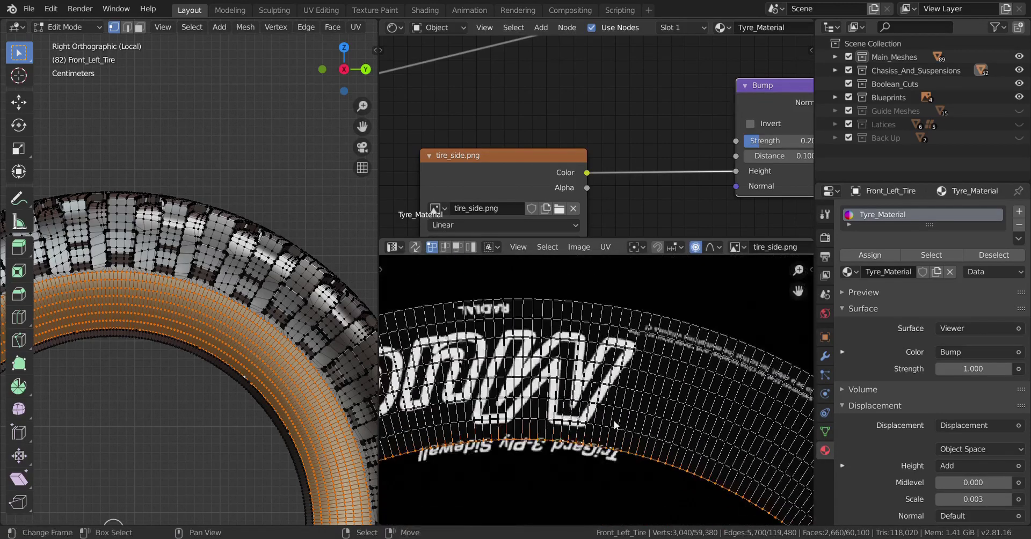
middle_drag(614, 421, 663, 425)
scroll(672, 447, up, 1)
key(s)
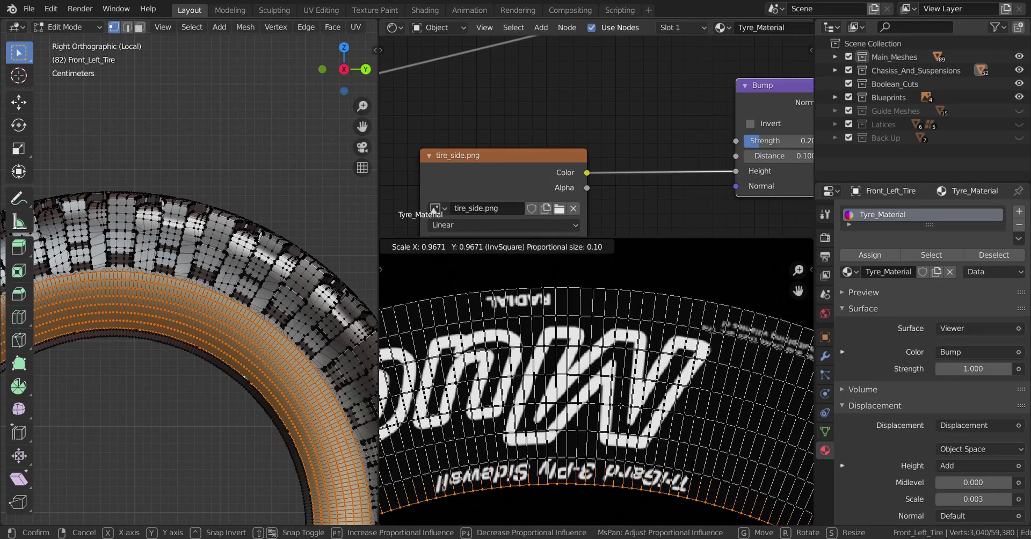
click(623, 441)
scroll(623, 442, down, 5)
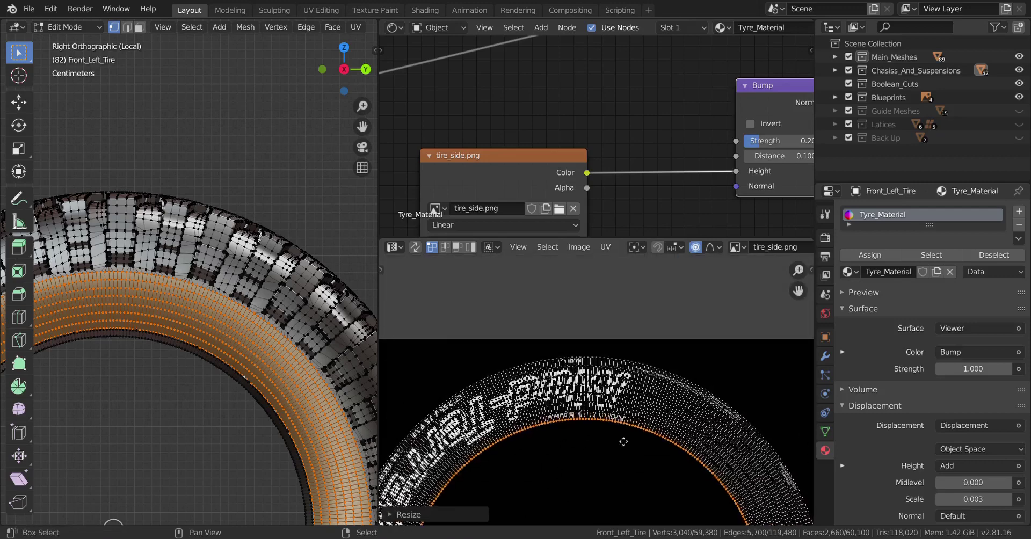
middle_drag(623, 442, 542, 257)
scroll(595, 465, up, 5)
scroll(595, 465, down, 4)
middle_drag(529, 483, 575, 401)
middle_drag(440, 398, 635, 392)
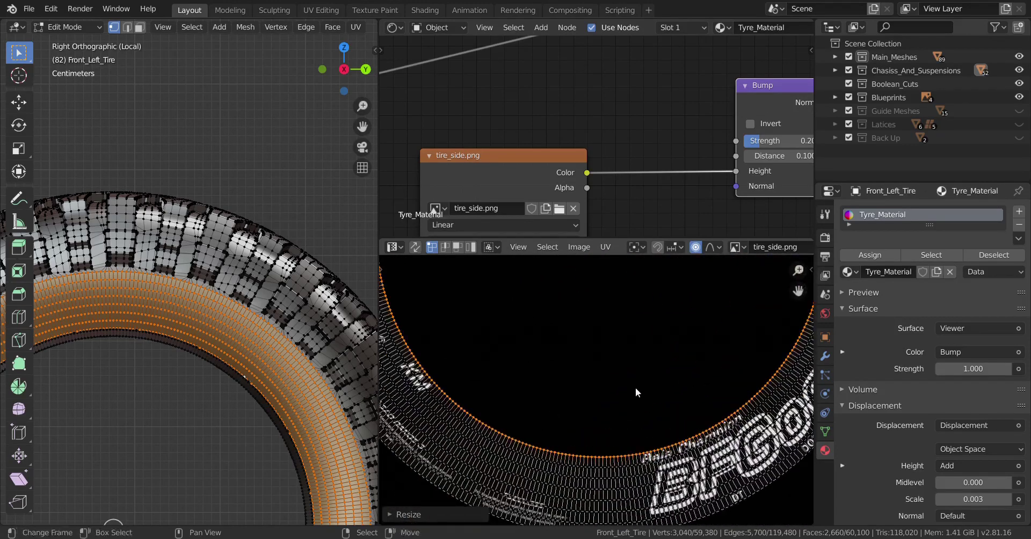
Step: Examine the scaled inner UV loop against the lettering all around the image
middle_drag(566, 362, 596, 453)
middle_drag(529, 352, 599, 447)
middle_drag(661, 310, 566, 447)
middle_drag(621, 377, 568, 391)
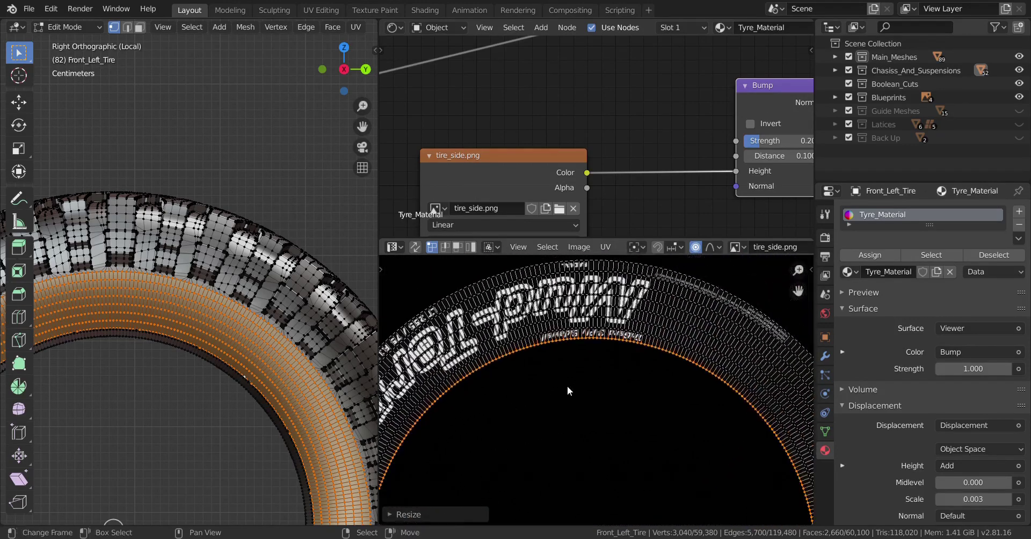
scroll(553, 367, down, 4)
scroll(154, 370, down, 2)
Step: Select the faces of the tire's opposite sidewall, growing the selection outward to just below the tread blocks
middle_drag(154, 370, 177, 354)
scroll(283, 329, up, 5)
middle_drag(283, 329, 242, 300)
key(Tab)
key(Tab)
key(a)
key(a)
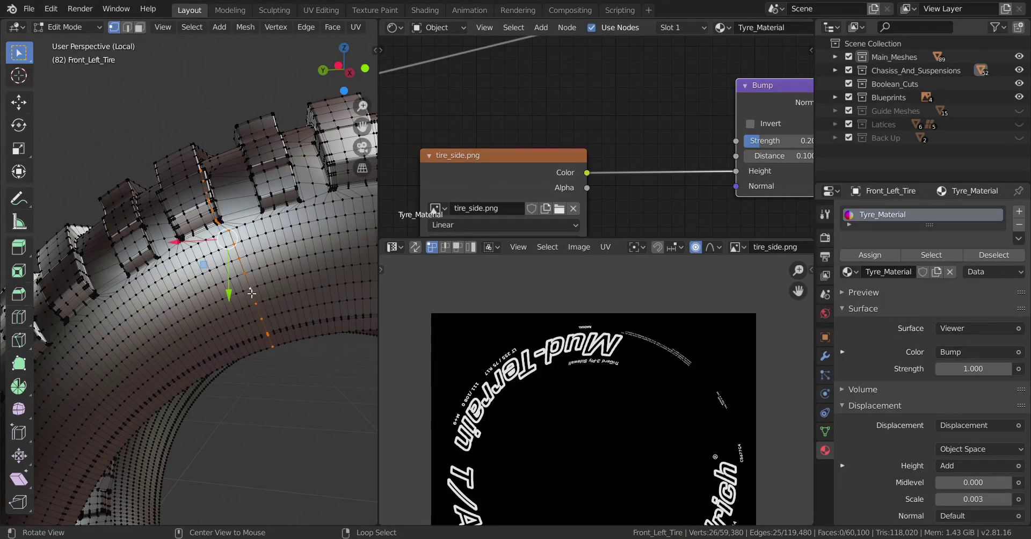
key(ctrl+KP_Add)
key(ctrl+KP_Add)
key(ctrl+KP_Add)
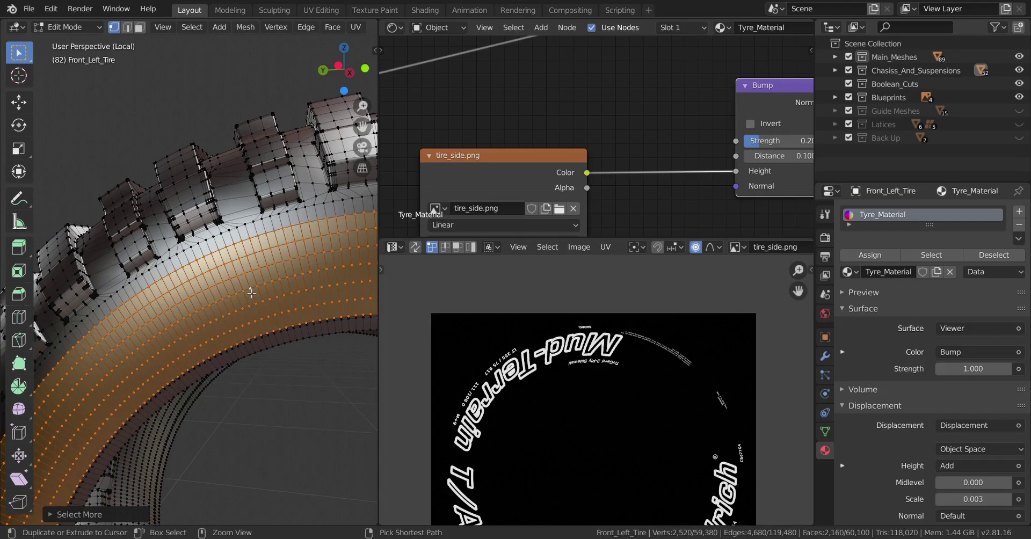
alt+shift+click(250, 265)
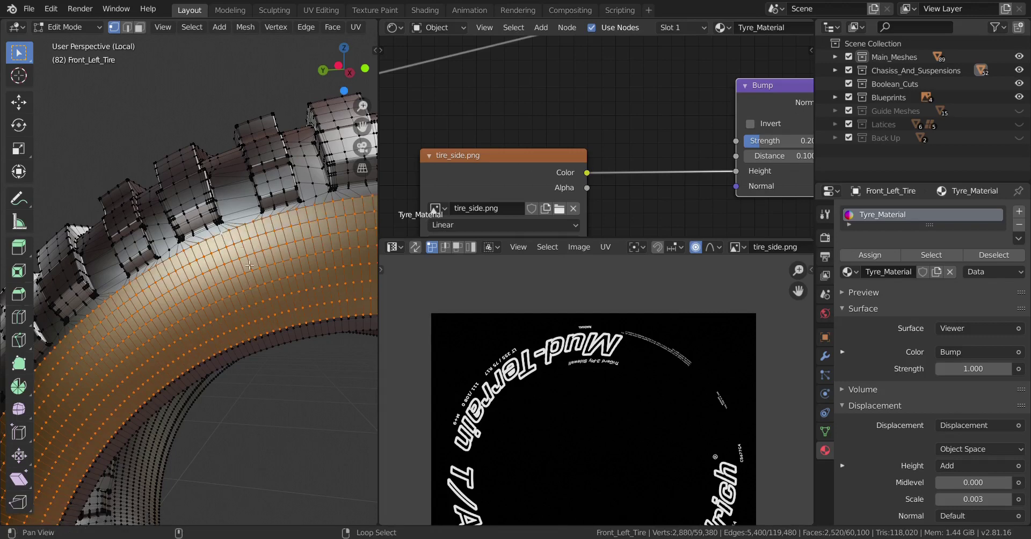
Step: Unwrap the selected sidewall faces and select the entire resulting UV ring over tire_side.png
key(u)
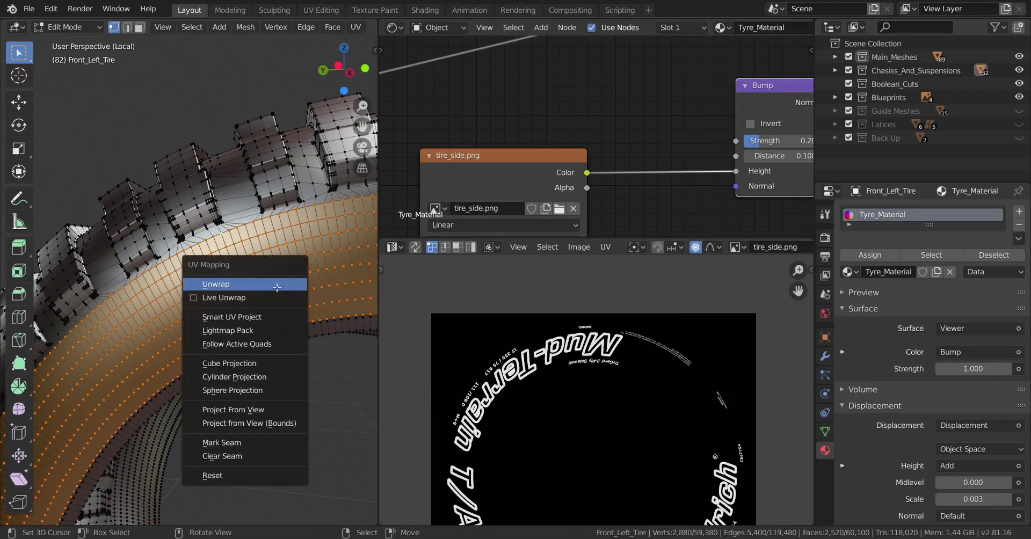
click(276, 284)
scroll(562, 397, down, 2)
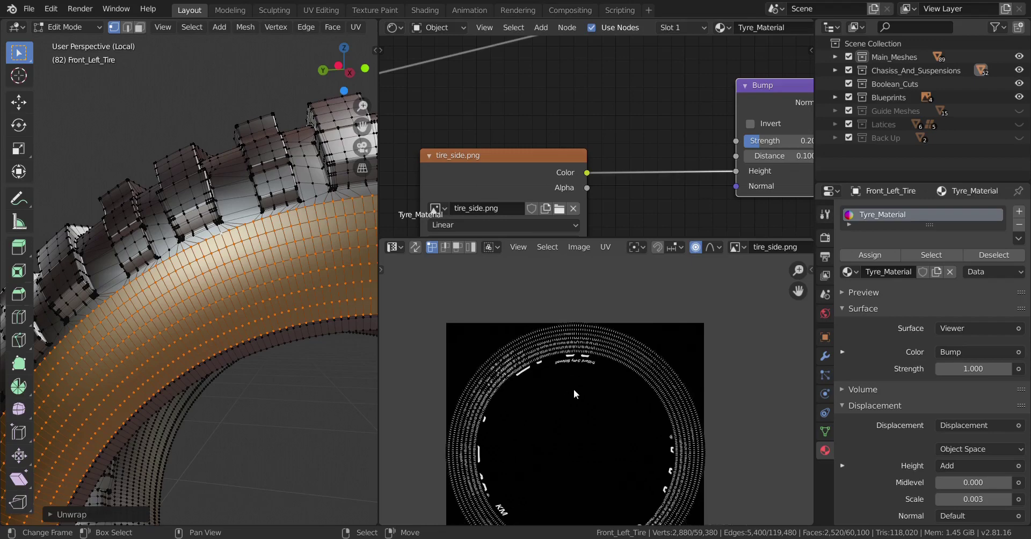
key(a)
Step: Scale the UV ring to cover the Mud-Terrain and BFGoodrich lettering out to the small RADIAL and C5677CA text
scroll(595, 390, up, 4)
middle_drag(617, 385, 640, 471)
key(s)
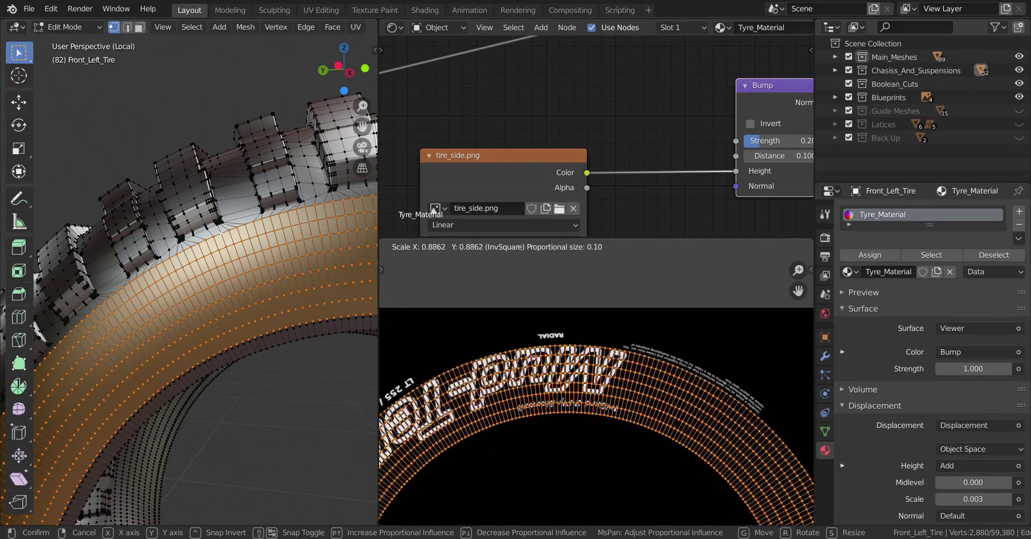
click(728, 332)
scroll(638, 389, down, 2)
scroll(624, 348, up, 4)
middle_drag(760, 510, 629, 447)
key(s)
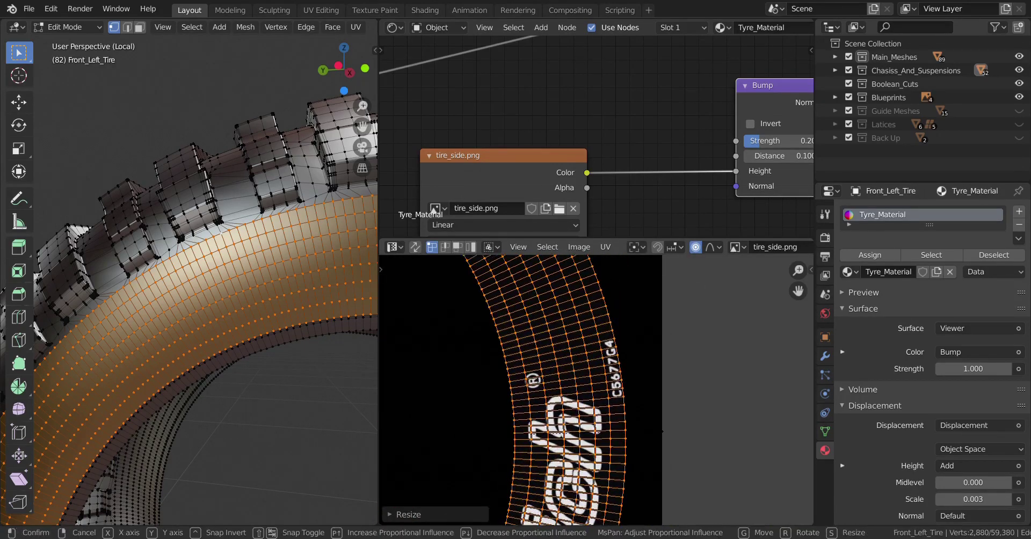
click(665, 433)
Step: Scale the ring's innermost edge loop to about 0.97 with proportional editing to enclose the TriGard 3-Ply Sidewall text, and check the fit
scroll(601, 408, down, 3)
middle_drag(534, 373, 601, 474)
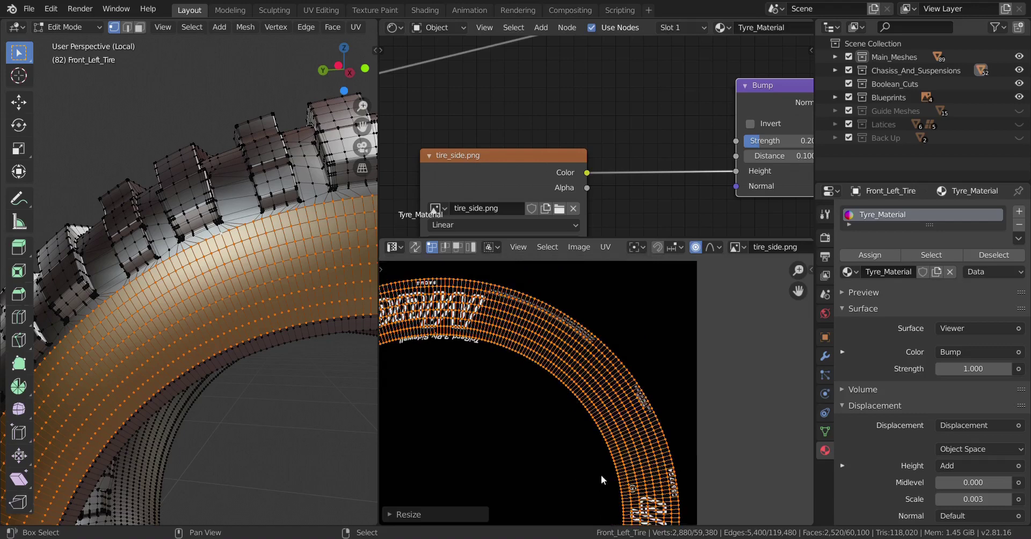
alt+click(549, 393)
middle_drag(481, 381, 568, 419)
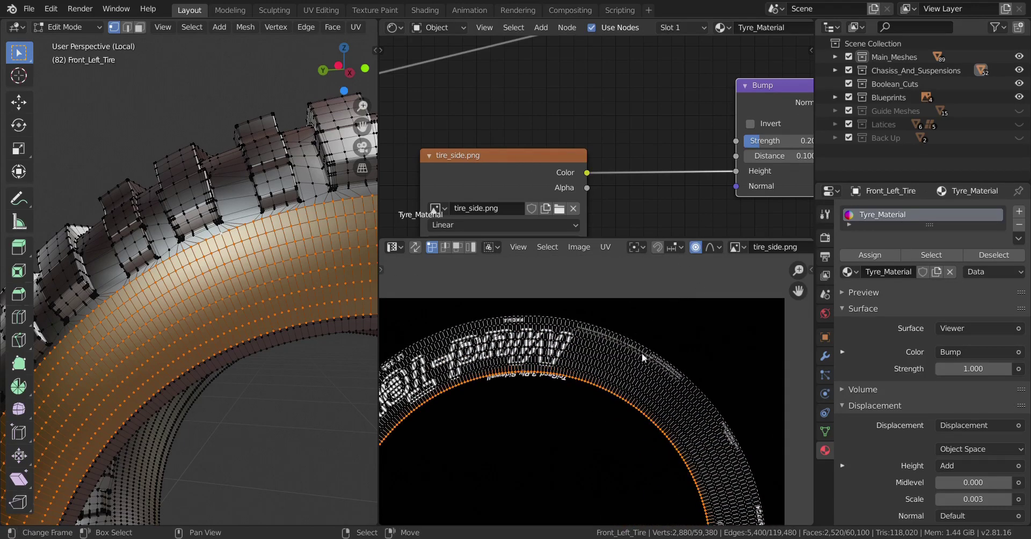
scroll(656, 329, up, 4)
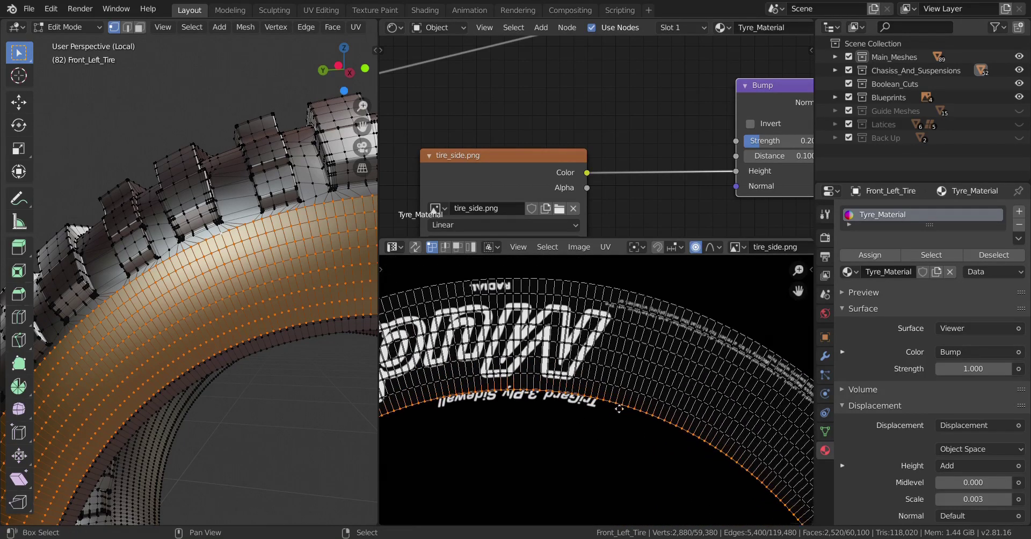
key(s)
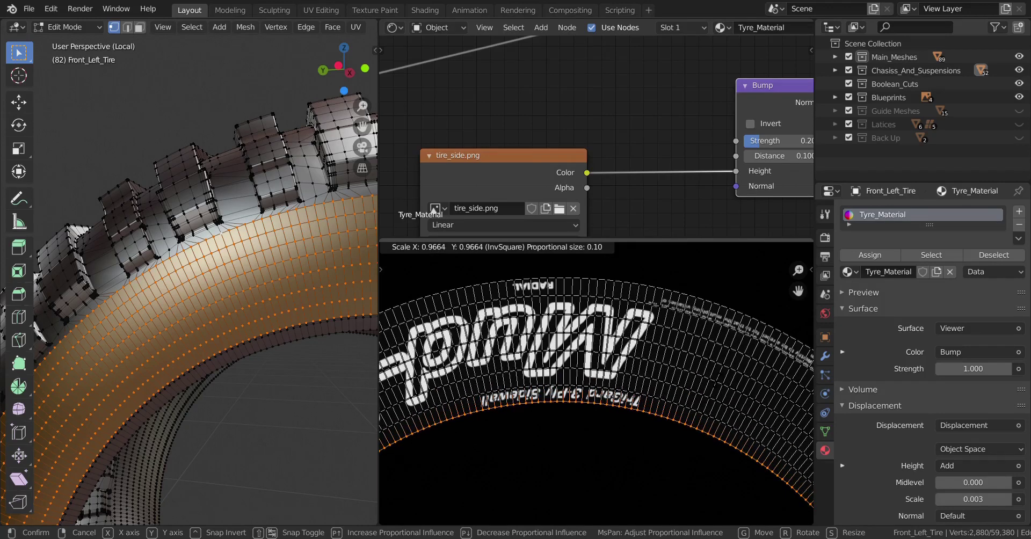
click(608, 404)
scroll(608, 404, down, 9)
middle_drag(608, 404, 600, 344)
scroll(607, 429, up, 6)
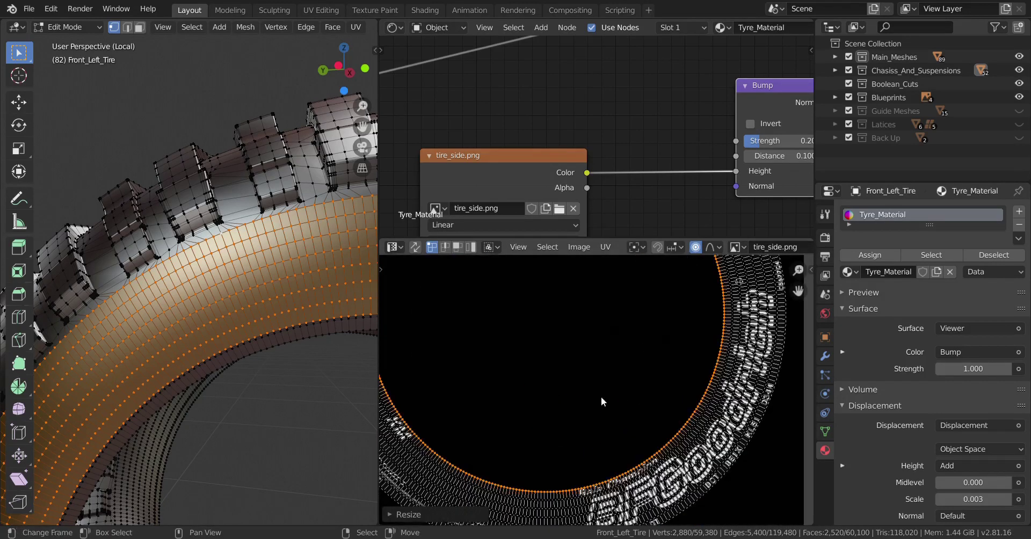
scroll(601, 396, down, 6)
Step: Clear the mesh selection, grow a new selection from a sidewall edge loop, and return to Object Mode
key(alt+a)
key(a)
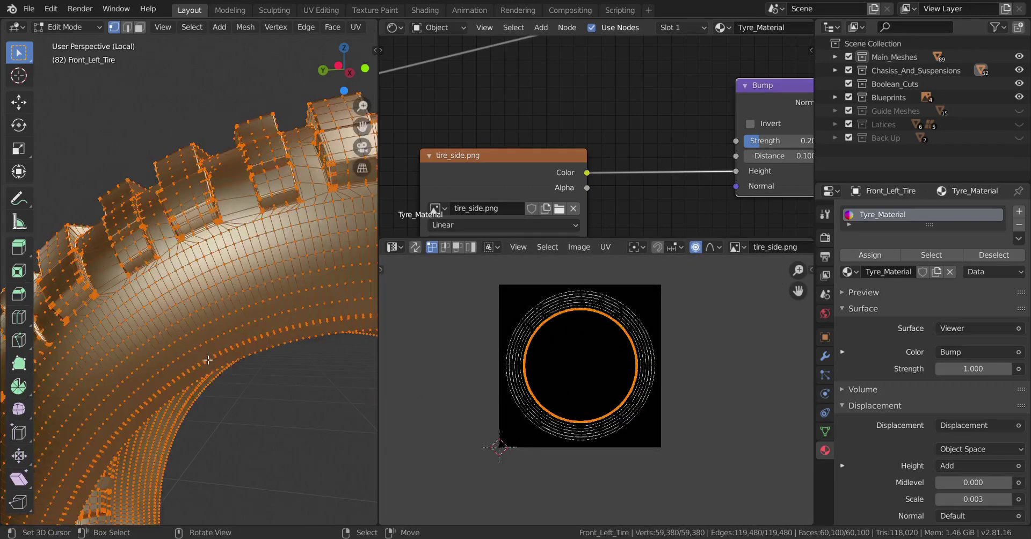
key(alt+a)
middle_drag(143, 364, 320, 373)
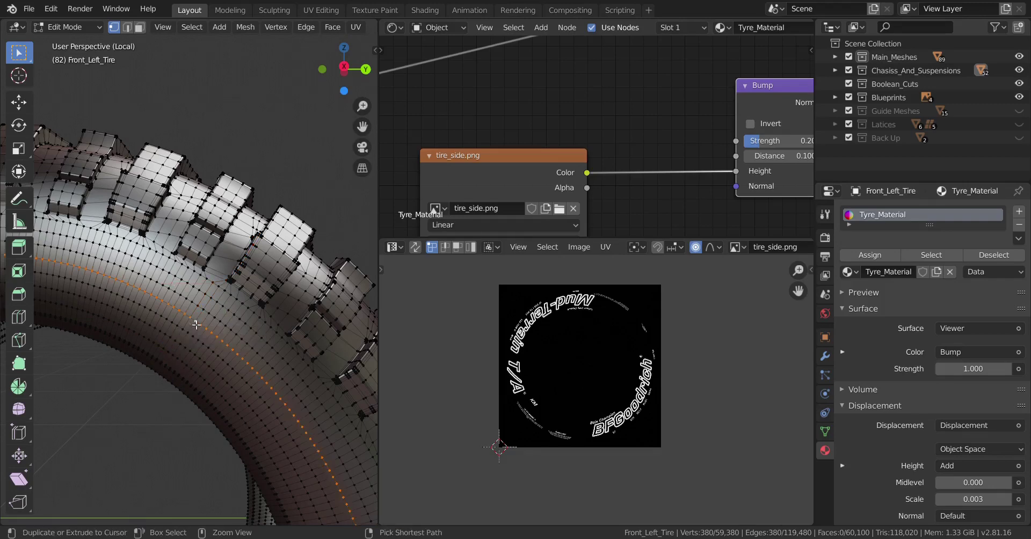
key(ctrl+KP_Add)
key(ctrl+KP_Add)
scroll(196, 325, down, 5)
key(Tab)
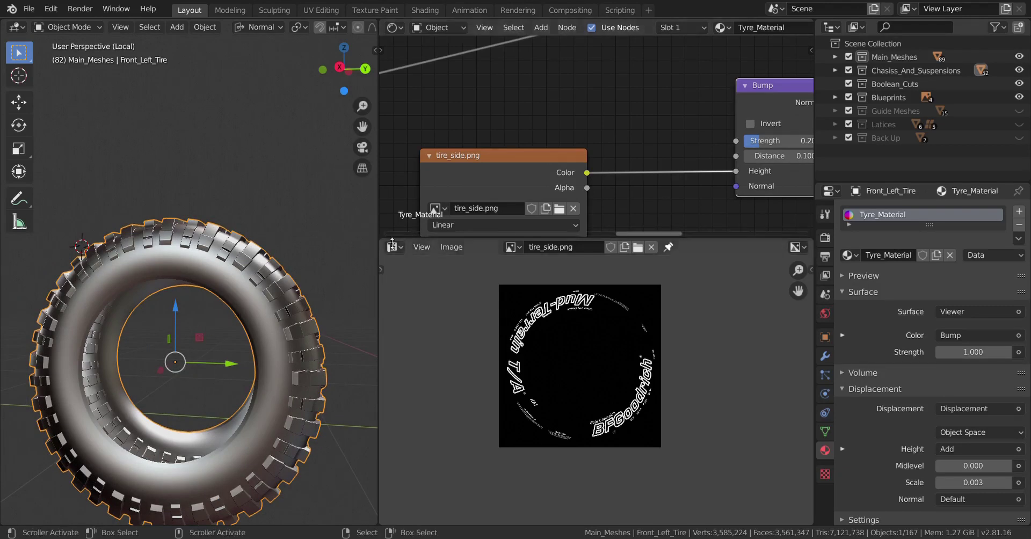
Step: Expand the shader editor over the UV area and preview the Bump output's lettering on the tire in a material-shaded viewport
drag(386, 235, 479, 314)
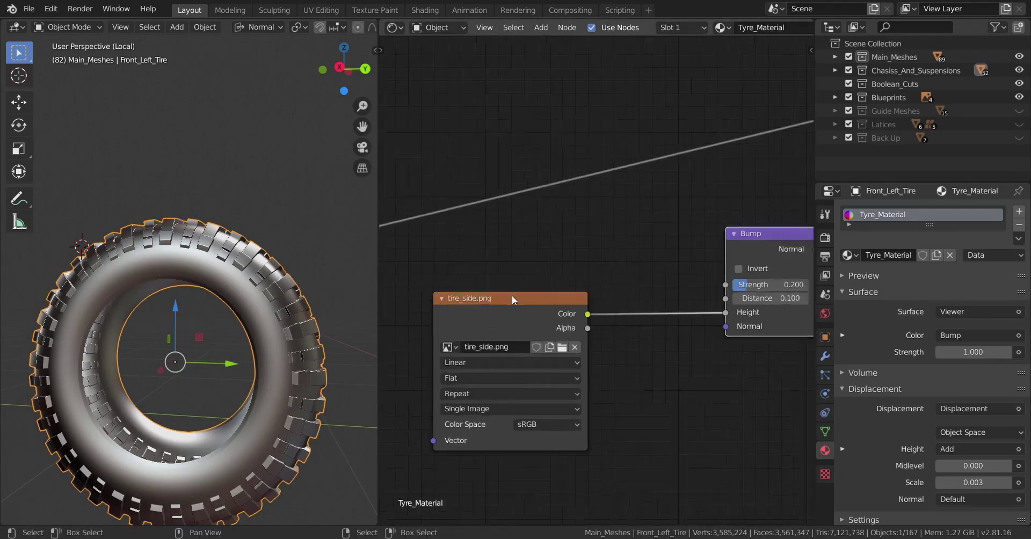
scroll(511, 296, down, 2)
middle_drag(644, 280, 633, 284)
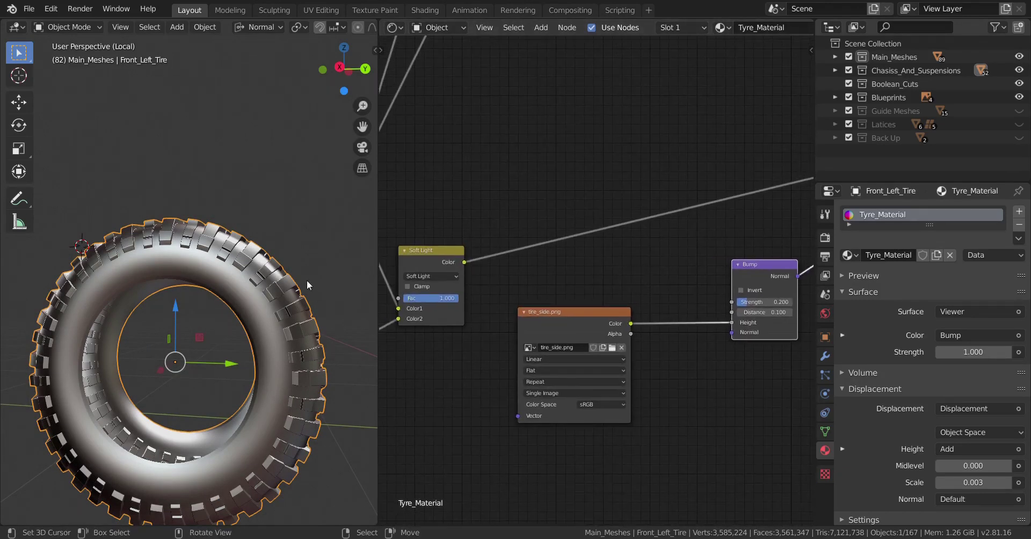
key(z)
click(307, 356)
middle_drag(675, 316, 653, 318)
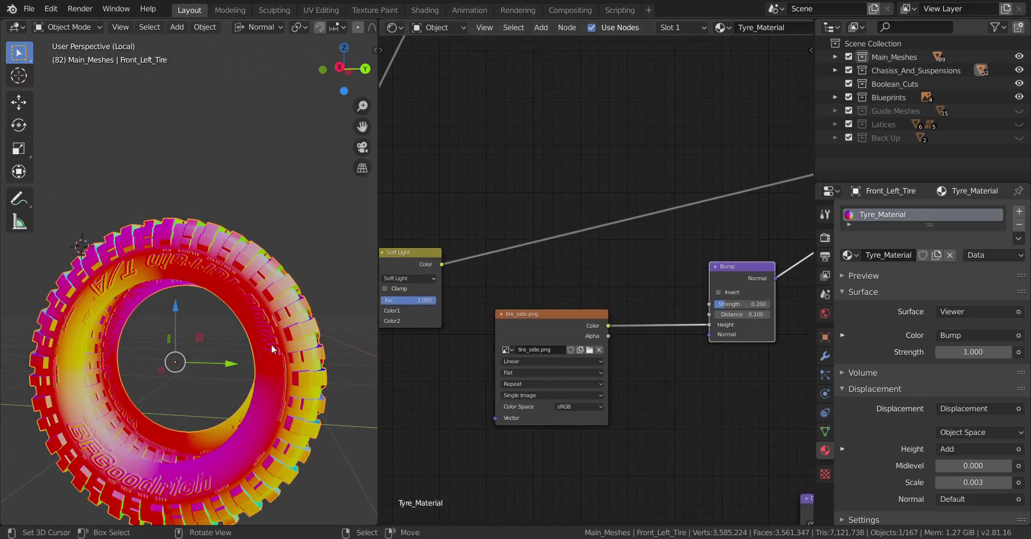
middle_drag(274, 350, 234, 341)
middle_drag(200, 300, 137, 250)
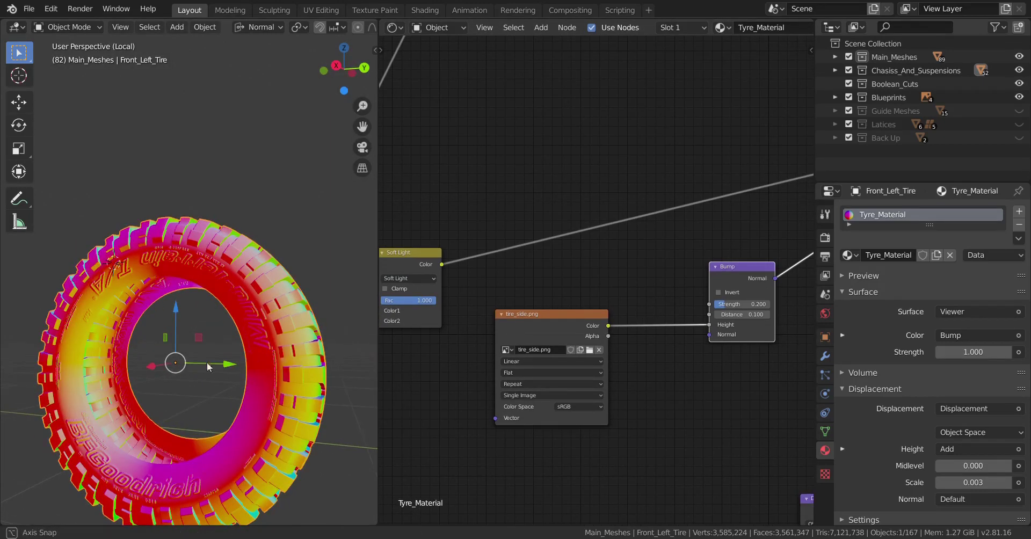
middle_drag(208, 366, 69, 363)
Step: Connect the Bump node's Normal output to the Principled BSDF's Normal input and preview the Principled BSDF on the tire
scroll(733, 307, down, 4)
middle_drag(769, 278, 654, 353)
scroll(675, 349, up, 3)
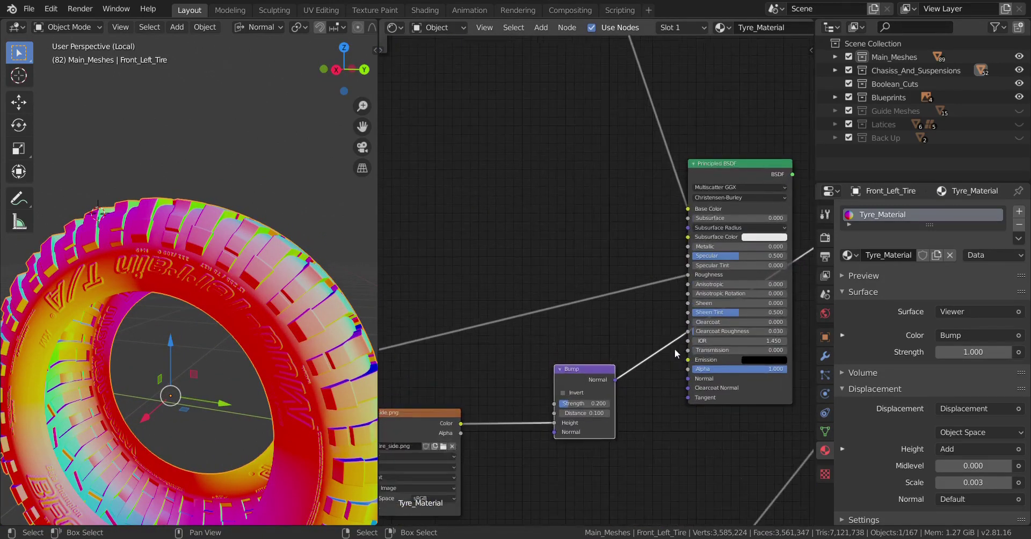
middle_drag(637, 384, 604, 368)
drag(584, 361, 649, 364)
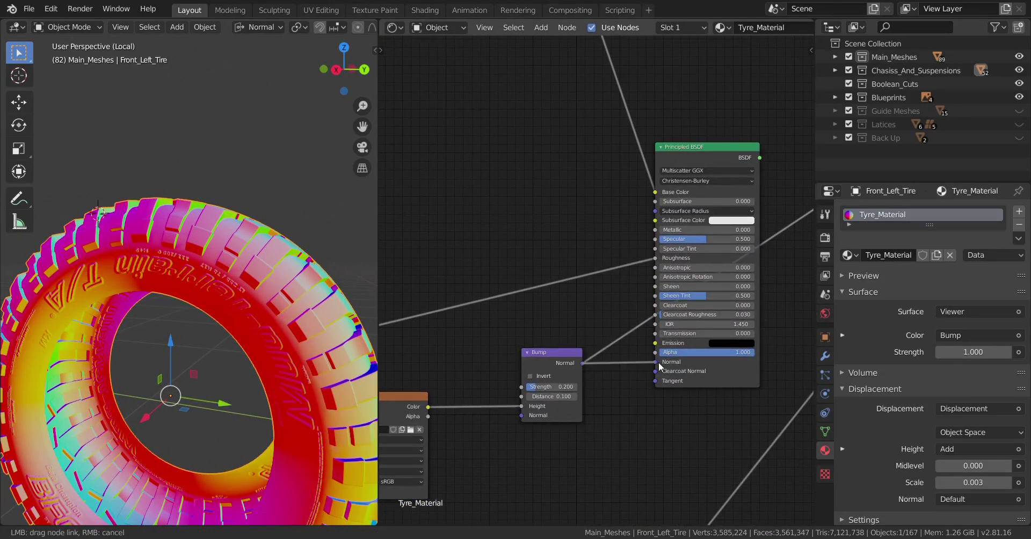
middle_drag(630, 339, 665, 334)
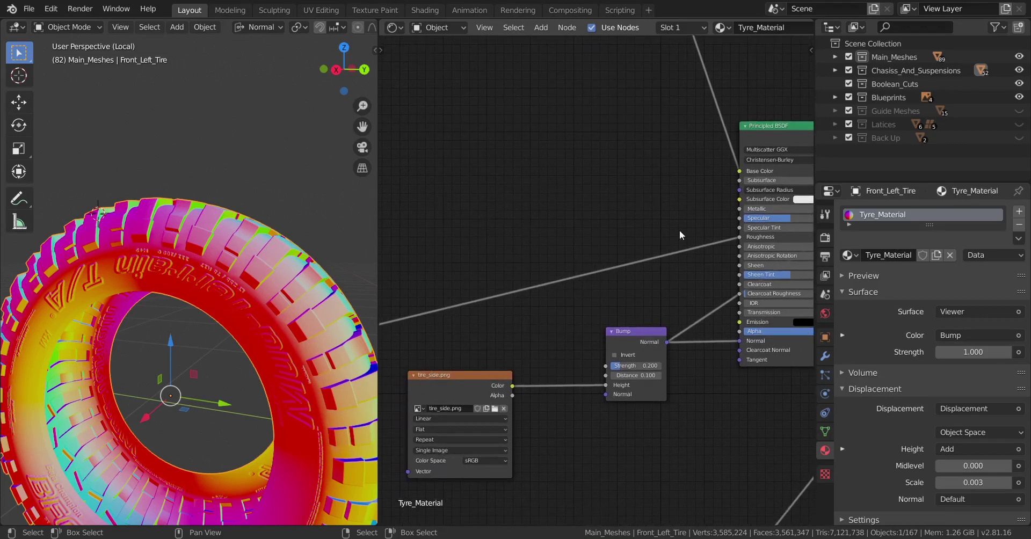
middle_drag(678, 235, 597, 371)
ctrl+shift+click(733, 262)
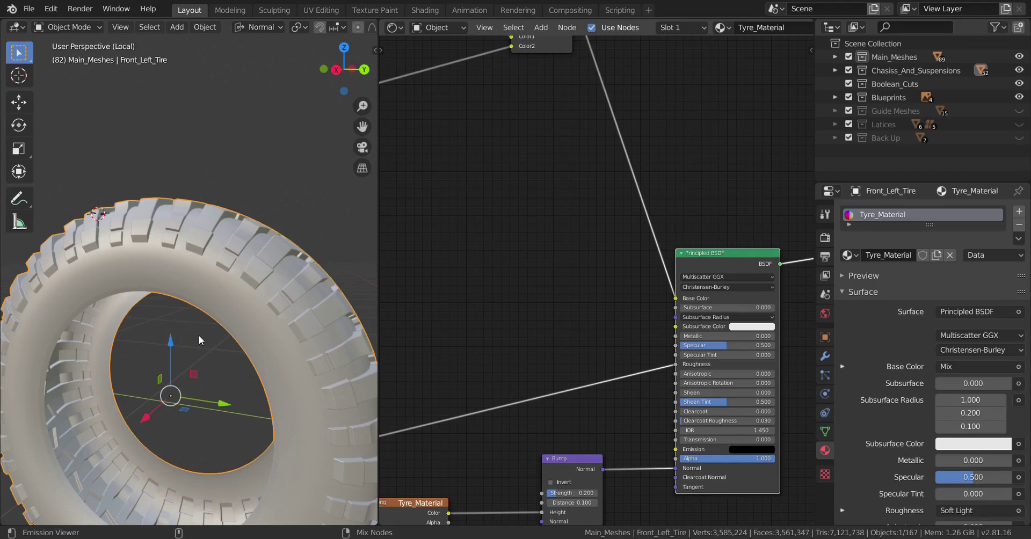
Step: Examine the bump lettering on the sidewall and the worn surface of the tread blocks up close
middle_drag(199, 335, 218, 297)
scroll(218, 298, up, 5)
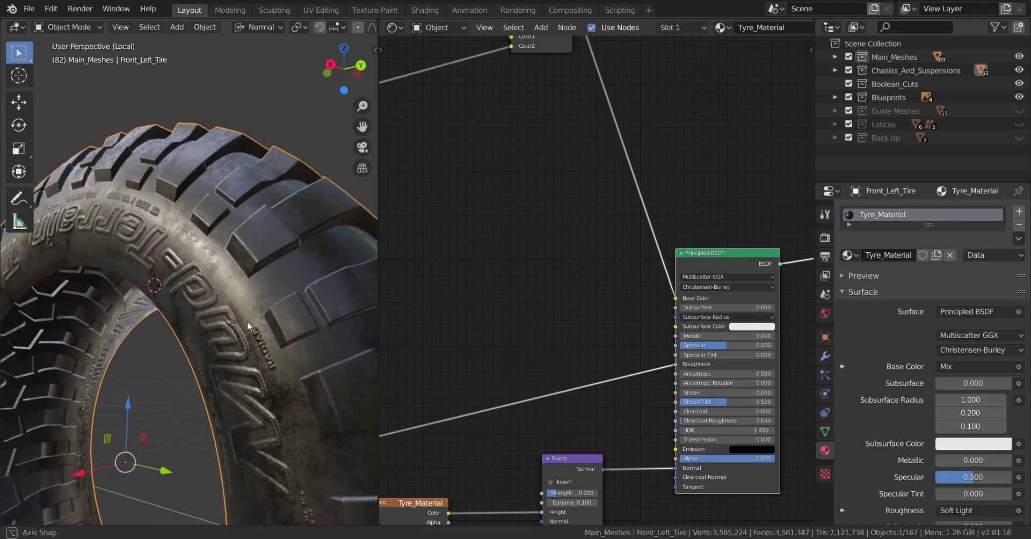
scroll(214, 321, up, 2)
scroll(215, 320, up, 3)
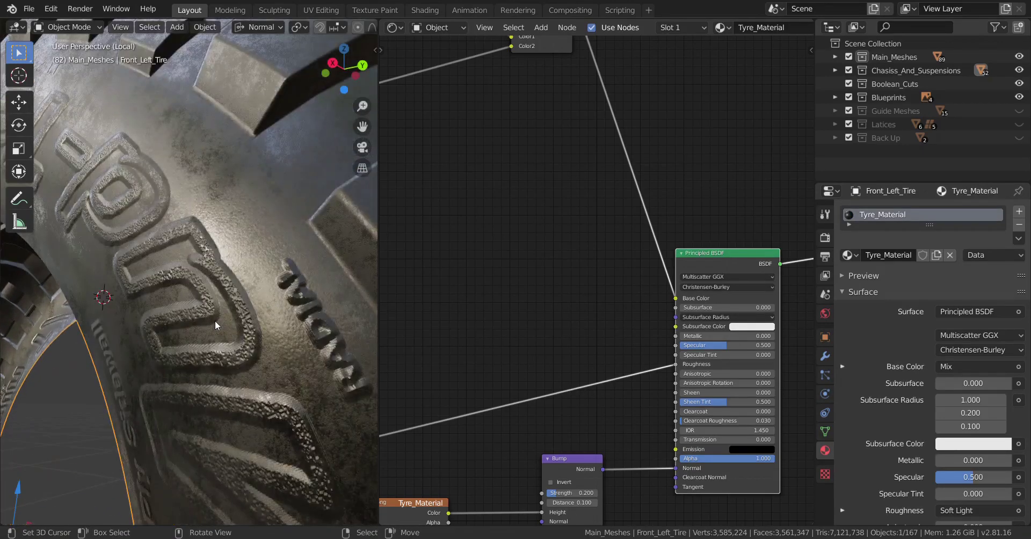
scroll(212, 320, down, 5)
middle_drag(205, 349, 214, 400)
scroll(201, 348, up, 4)
scroll(214, 398, up, 2)
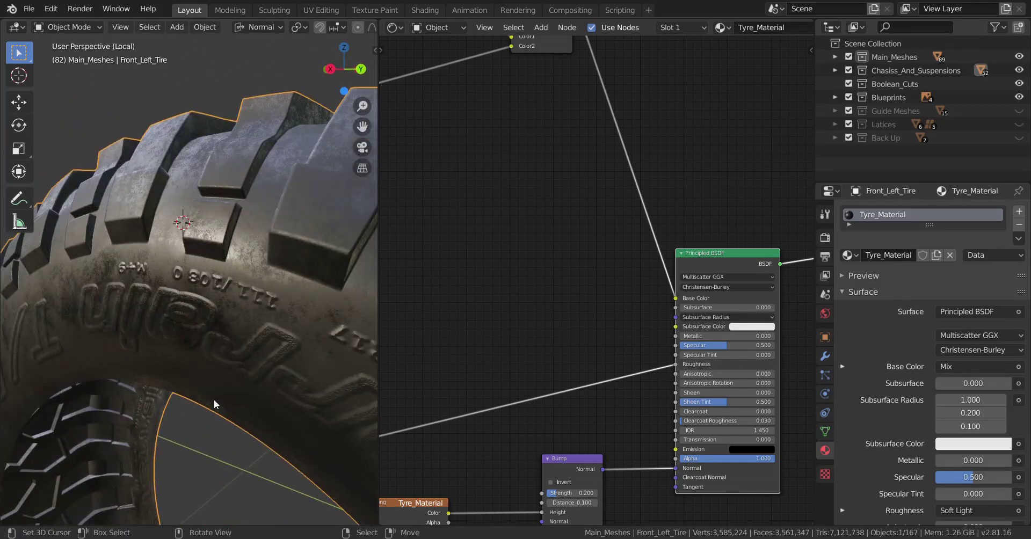
scroll(213, 398, up, 3)
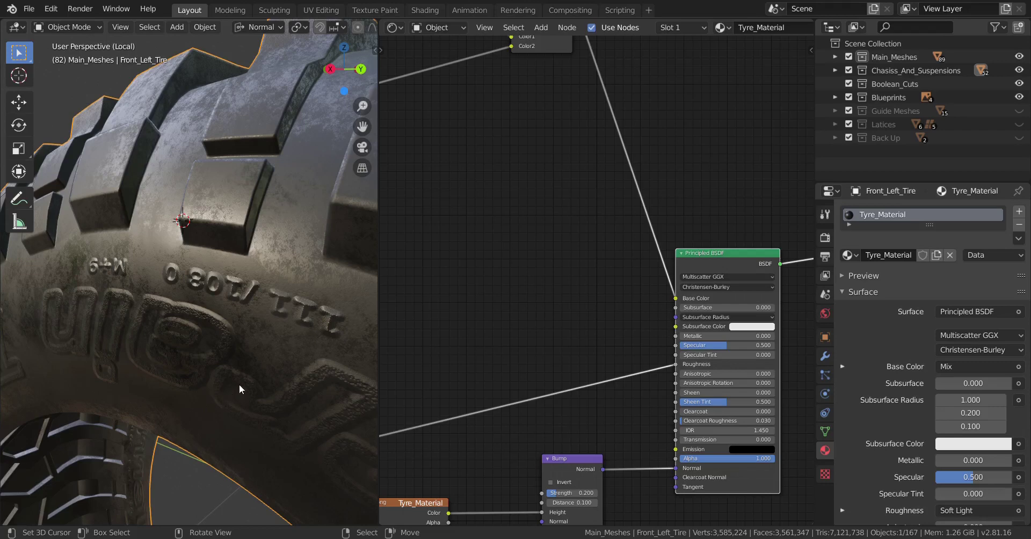
scroll(240, 382, down, 2)
mouse_move(244, 379)
middle_down()
mouse_move(265, 397)
mouse_move(257, 412)
mouse_move(258, 385)
mouse_move(225, 381)
middle_up()
scroll(258, 383, up, 3)
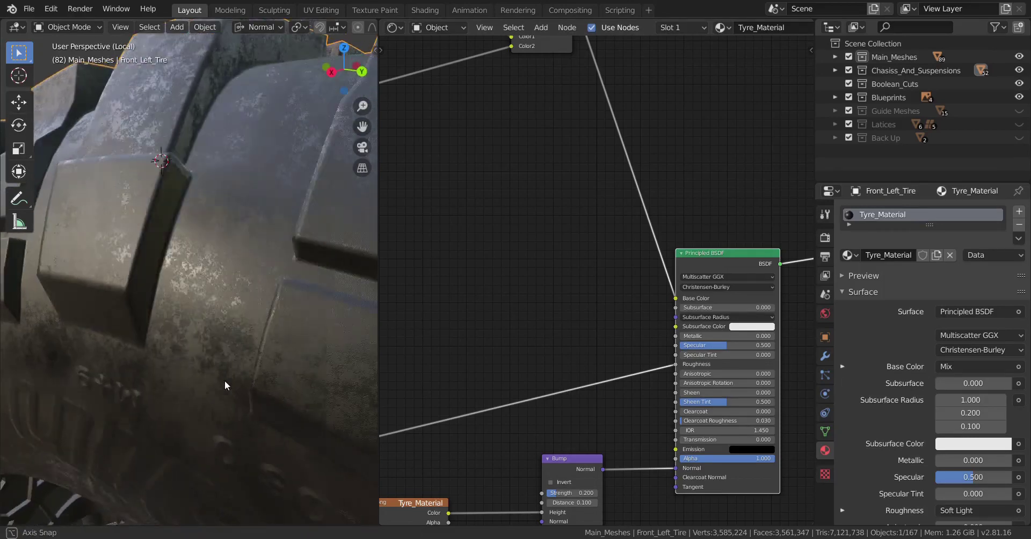
Step: Set the Displacement node's Scale to 0.005
scroll(628, 427, down, 3)
middle_drag(628, 428, 550, 284)
scroll(541, 424, up, 3)
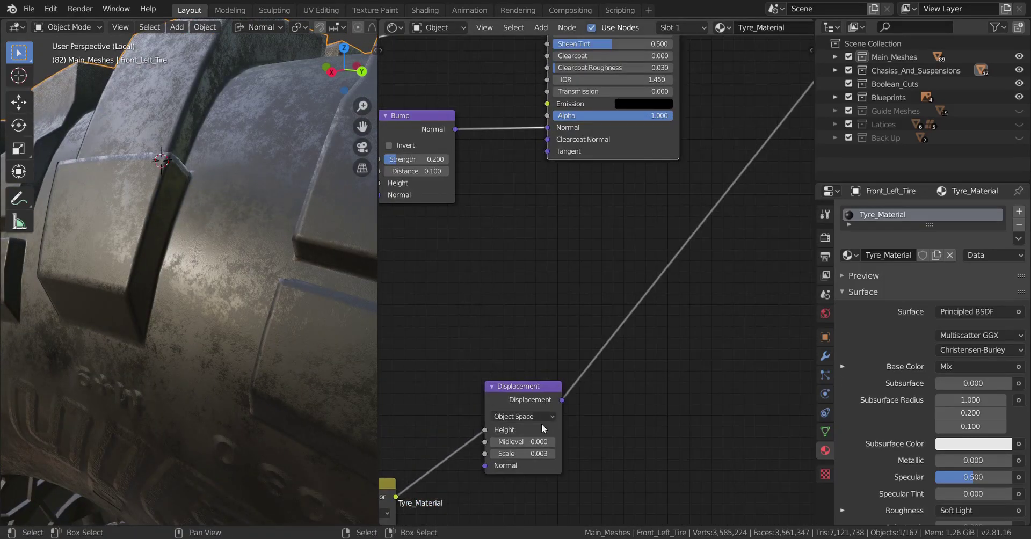
click(569, 388)
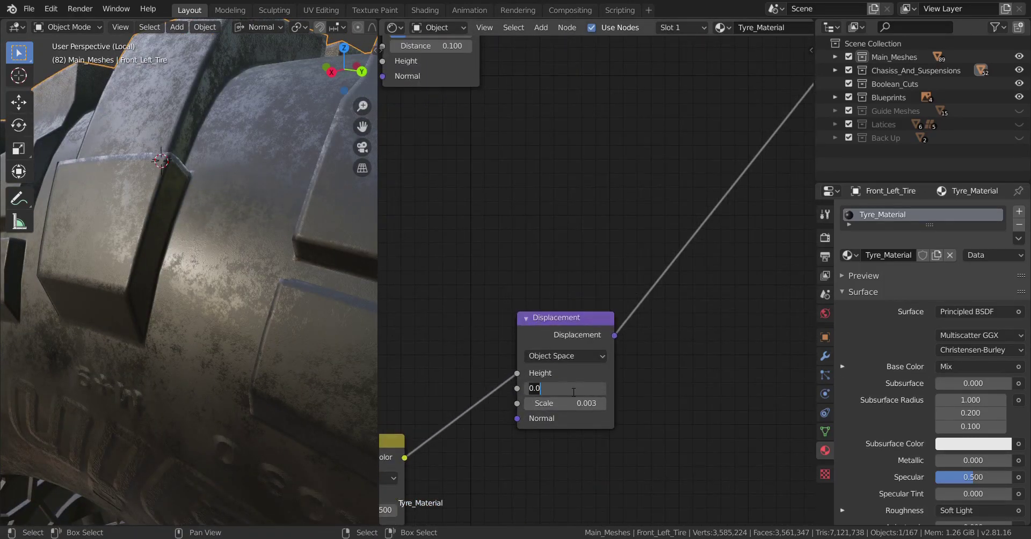
key(Return)
scroll(603, 382, down, 3)
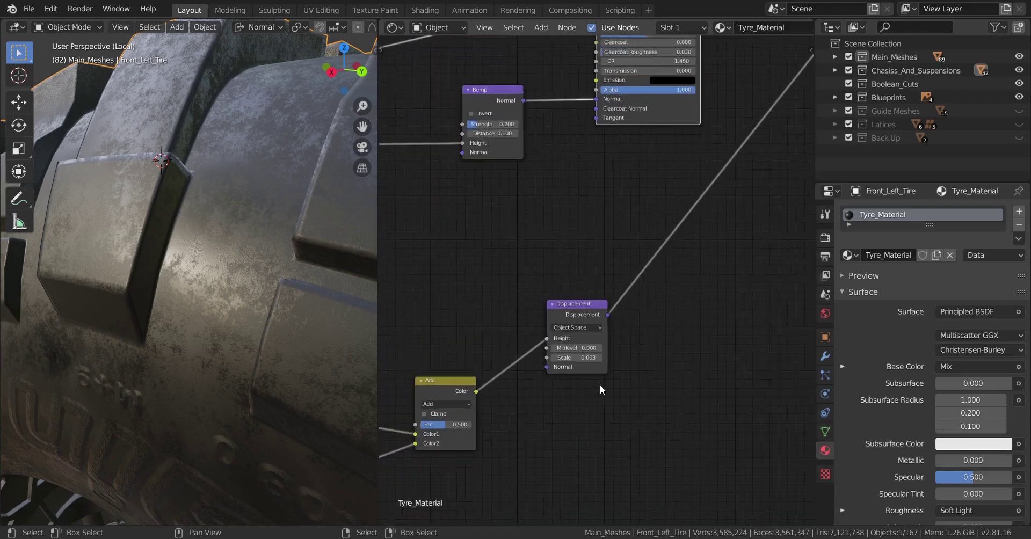
scroll(600, 384, up, 3)
click(576, 404)
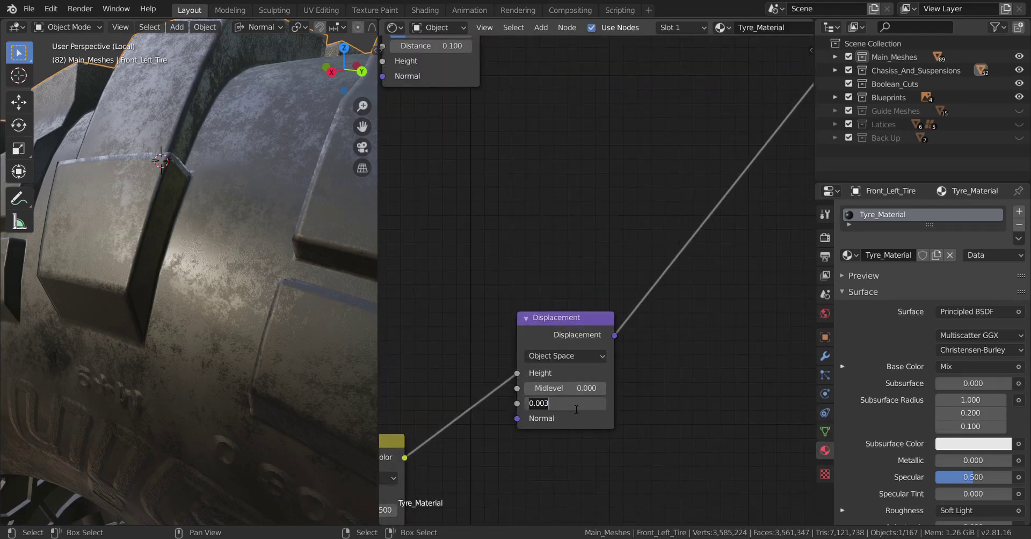
text(0.005)
key(Return)
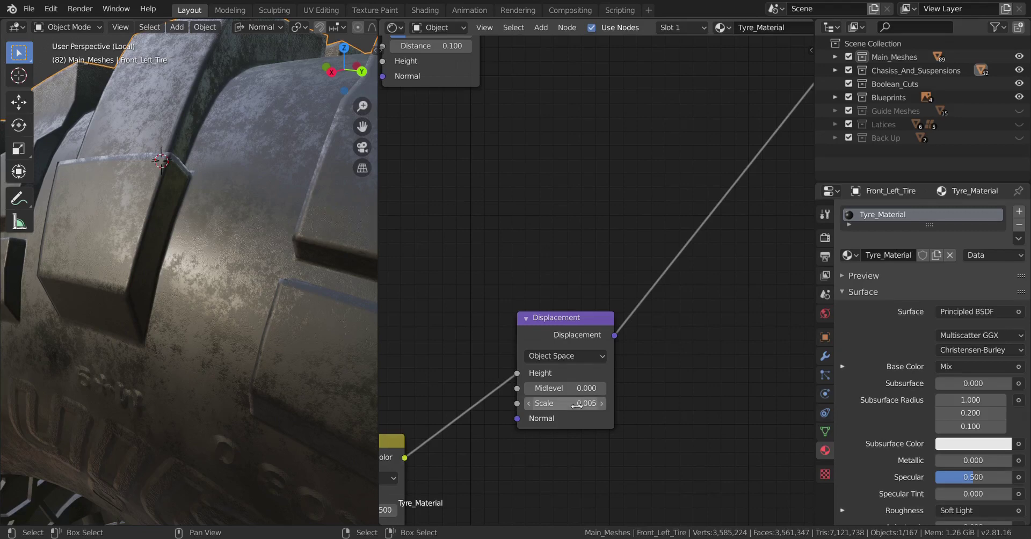
Step: Set the Displacement node's Scale to 0.01
scroll(301, 289, down, 4)
middle_drag(300, 290, 264, 323)
scroll(264, 323, up, 3)
click(568, 403)
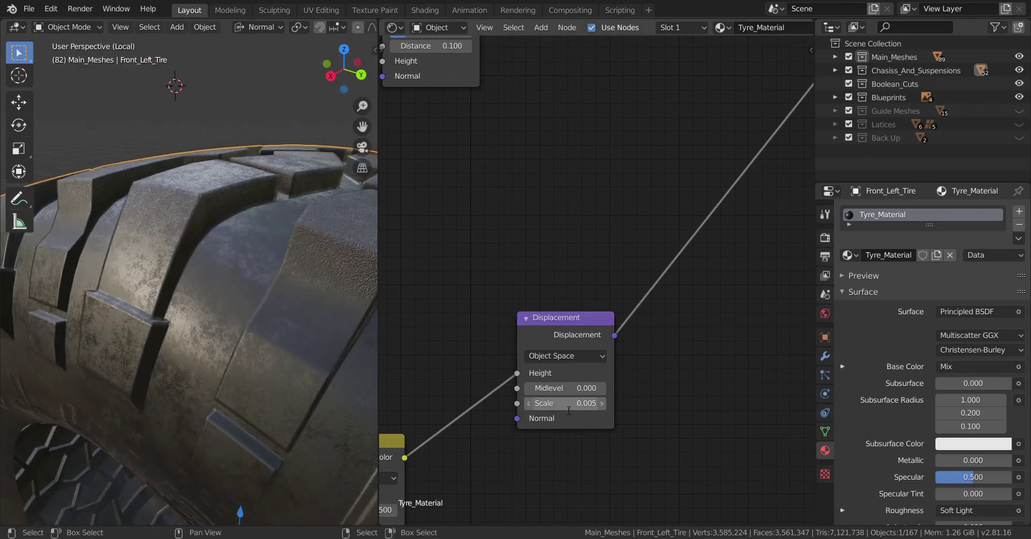
text(0.01)
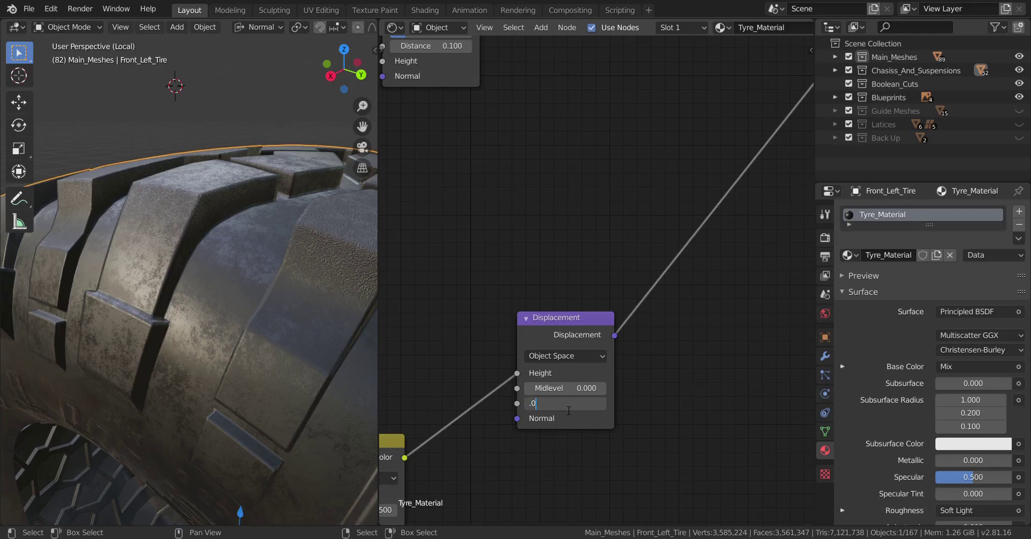
key(Return)
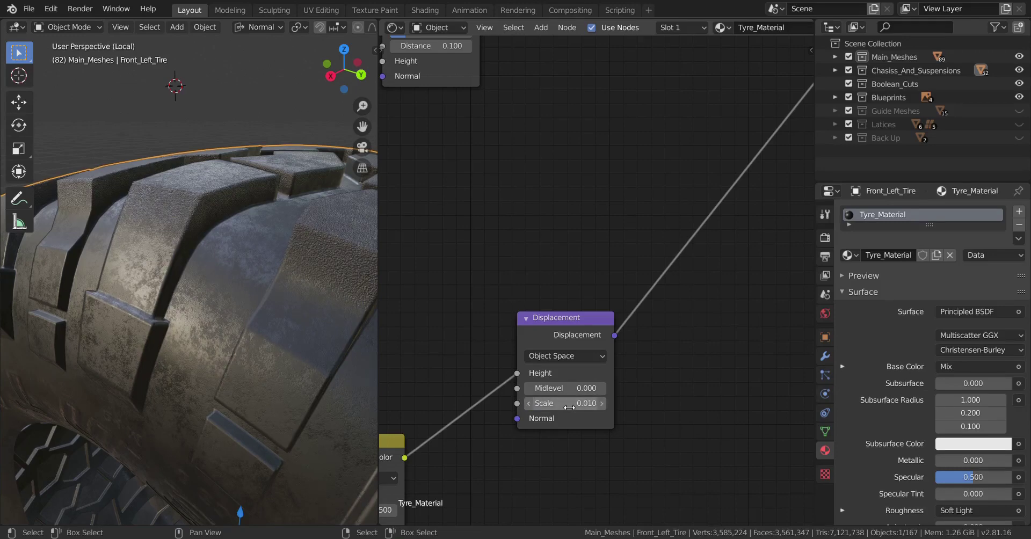
Step: Check the tread blocks' surface relief up close and set the Displacement node's Scale to 0.008
middle_drag(215, 400, 253, 335)
scroll(268, 335, up, 3)
click(577, 406)
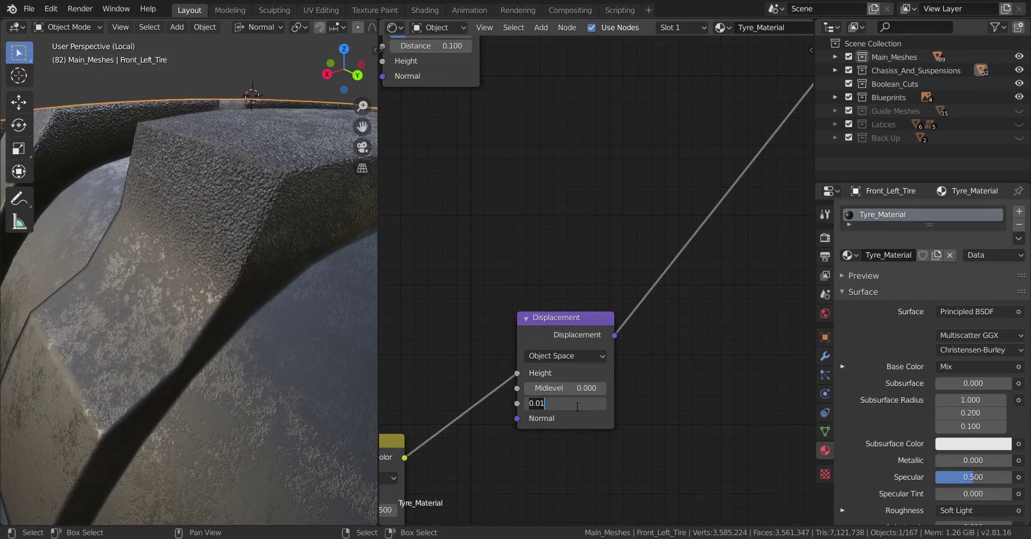
key(BackSpace)
key(BackSpace)
key(BackSpace)
key(BackSpace)
text(0.008)
key(Return)
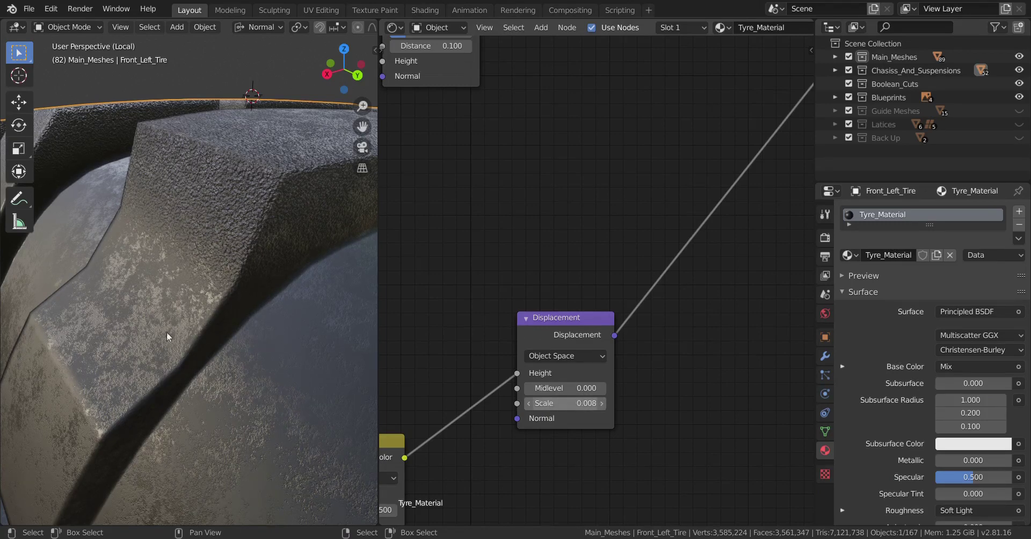
Step: Maximize the 3D viewport and inspect the whole tire in rendered shading
scroll(214, 369, down, 5)
mouse_move(210, 355)
middle_down()
mouse_move(240, 358)
mouse_move(192, 360)
mouse_move(234, 353)
mouse_move(202, 343)
mouse_move(259, 376)
mouse_move(238, 362)
mouse_move(189, 362)
mouse_move(236, 408)
mouse_move(311, 430)
mouse_move(234, 428)
mouse_move(156, 400)
mouse_move(230, 418)
mouse_move(209, 425)
mouse_move(223, 359)
middle_up()
key(ctrl+alt+space)
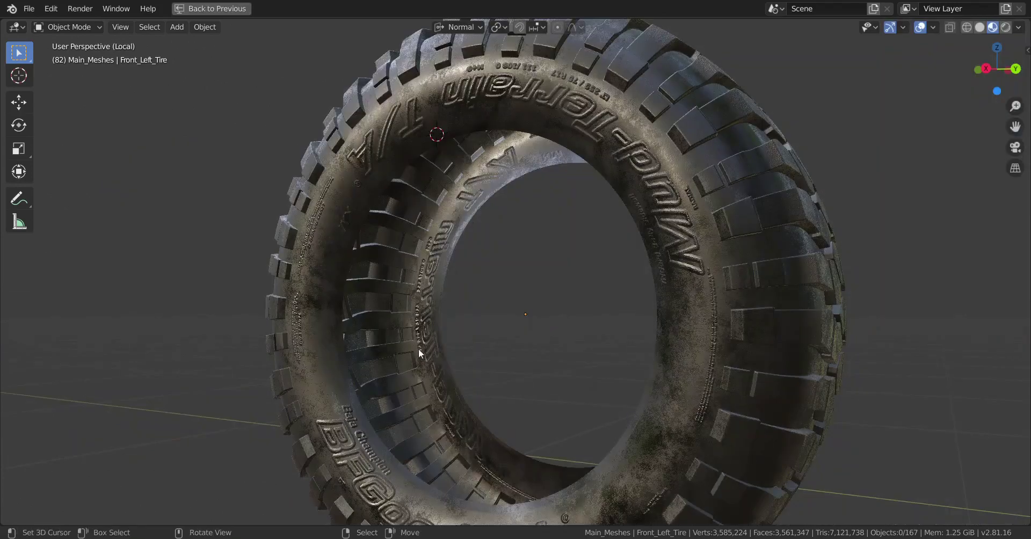
scroll(420, 353, down, 3)
middle_drag(427, 304, 448, 330)
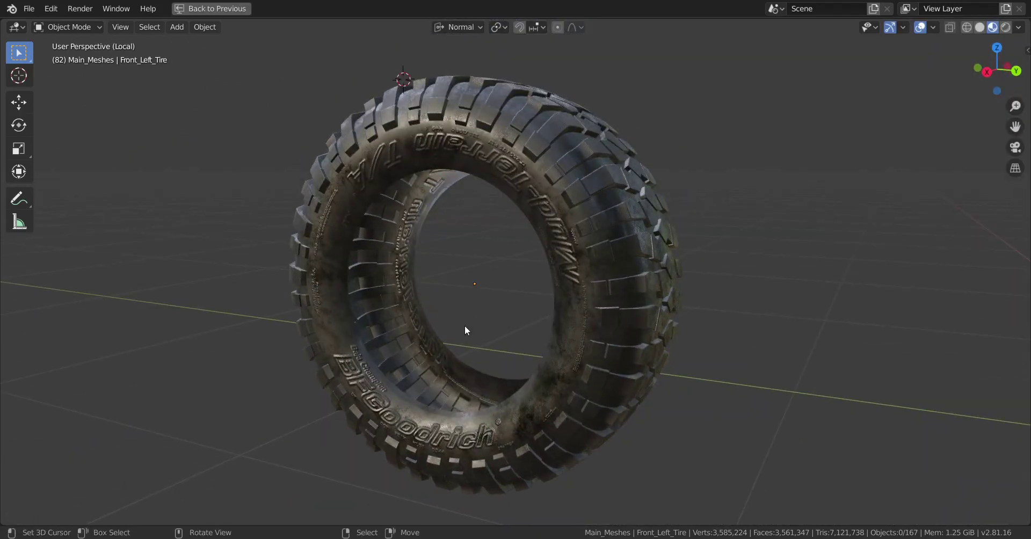
key(z)
click(469, 241)
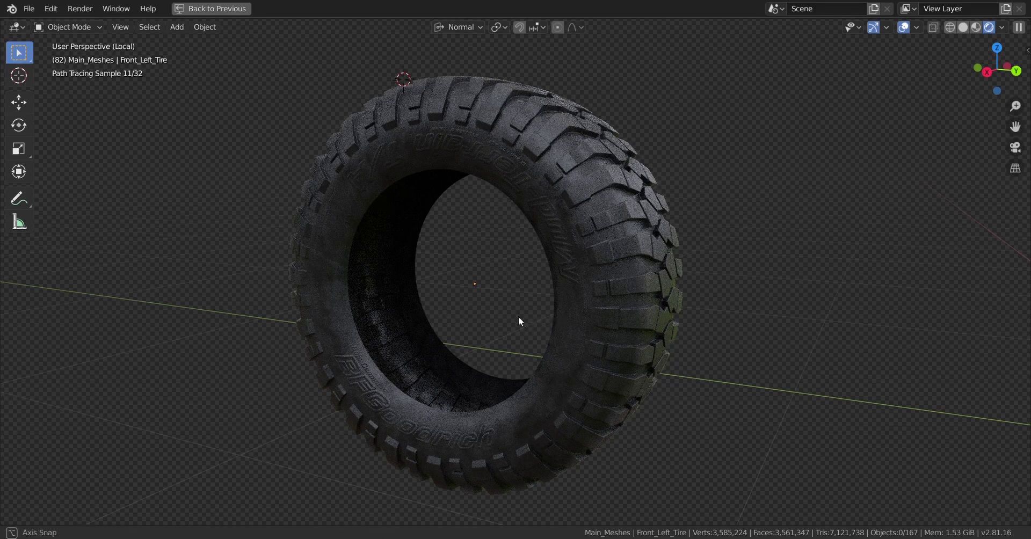
mouse_move(518, 318)
middle_down()
mouse_move(499, 316)
mouse_move(559, 316)
middle_up()
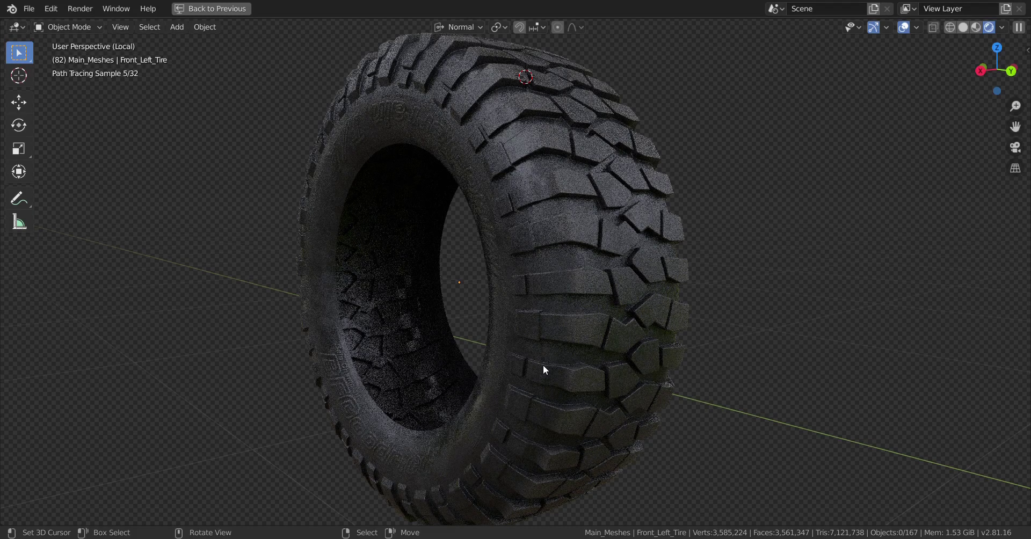
Step: Return the viewport to material preview shading and restore the layout with the shader editor
key(z)
click(552, 354)
scroll(515, 343, down, 2)
middle_drag(510, 343, 547, 340)
key(z)
click(539, 407)
scroll(543, 372, up, 2)
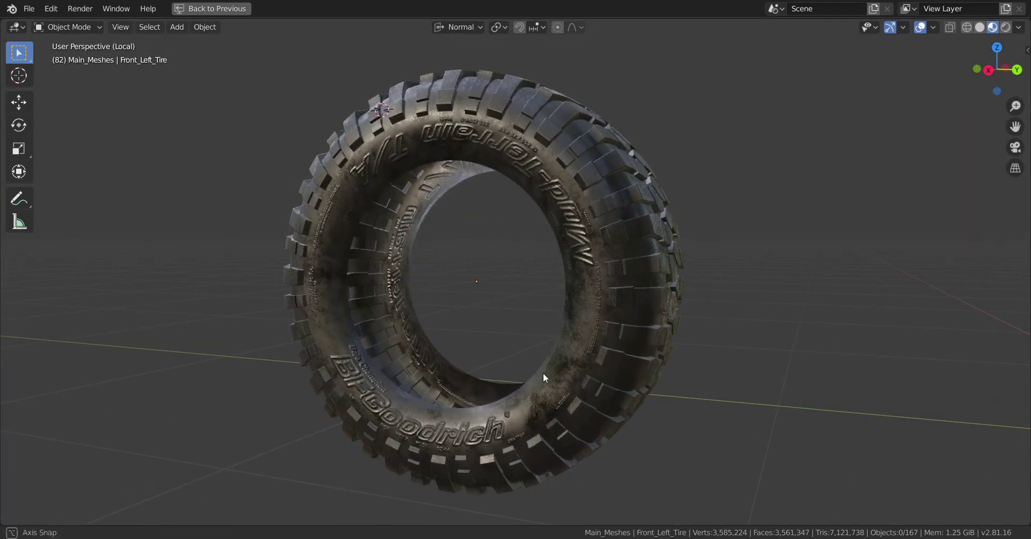
key(ctrl+space)
Step: Try lighter gray values such as 0.65 and 0.55 on stop 1 of the ColorRamp driving the Mix factor, then undo the change
scroll(623, 361, down, 8)
middle_drag(504, 317, 728, 462)
scroll(655, 400, up, 1)
scroll(655, 400, down, 4)
middle_drag(620, 402, 688, 458)
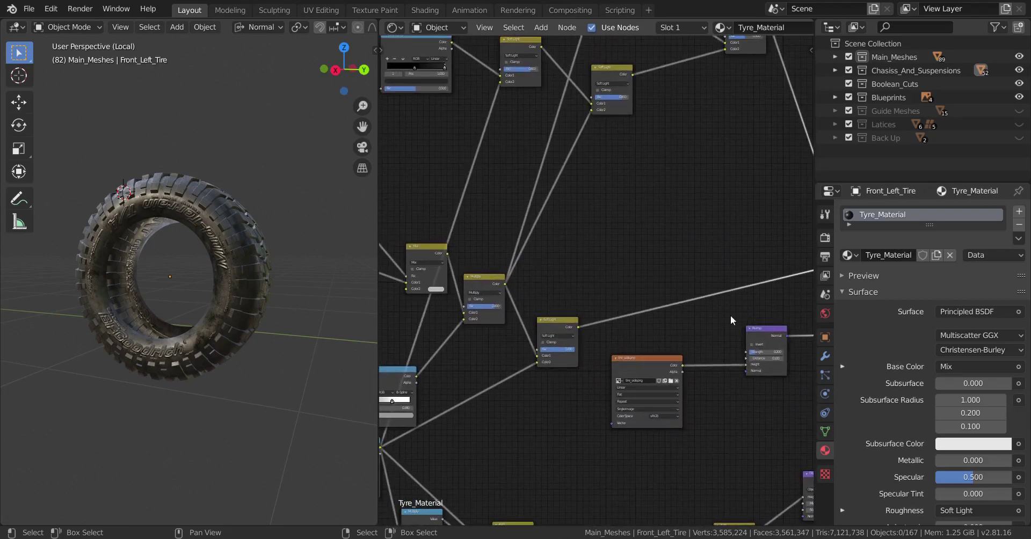
middle_drag(561, 375, 677, 381)
middle_drag(279, 381, 243, 381)
scroll(243, 381, up, 2)
shift+middle_drag(246, 338, 333, 397)
scroll(291, 413, up, 1)
scroll(623, 448, down, 3)
middle_drag(623, 448, 793, 510)
scroll(591, 335, up, 4)
middle_drag(591, 334, 557, 375)
scroll(556, 375, up, 13)
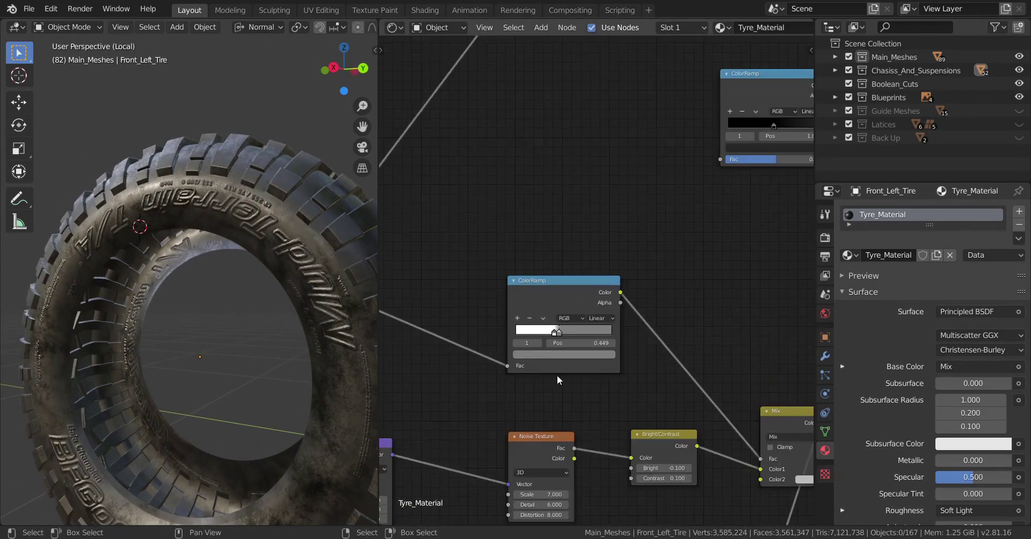
click(527, 434)
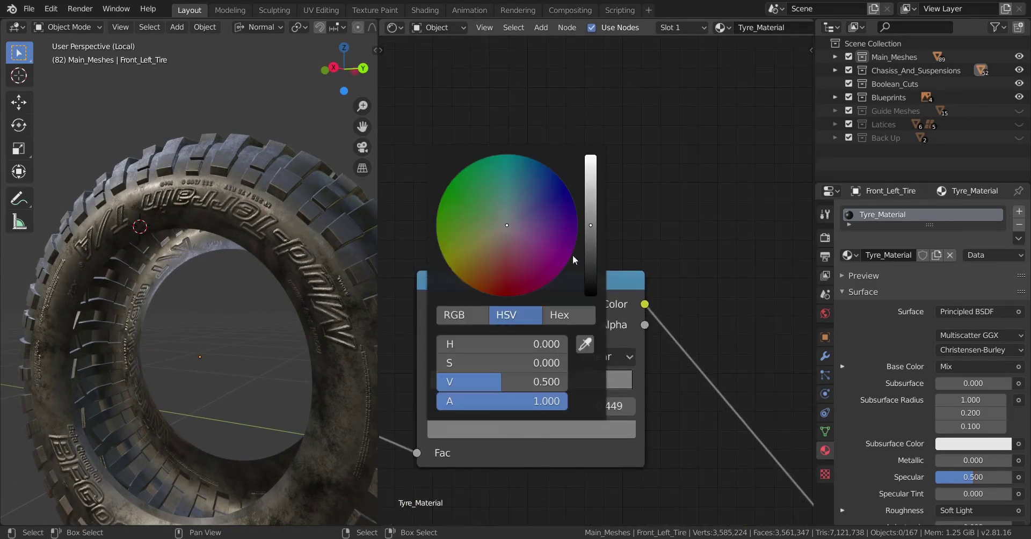
scroll(568, 227, down, 3)
scroll(568, 228, up, 9)
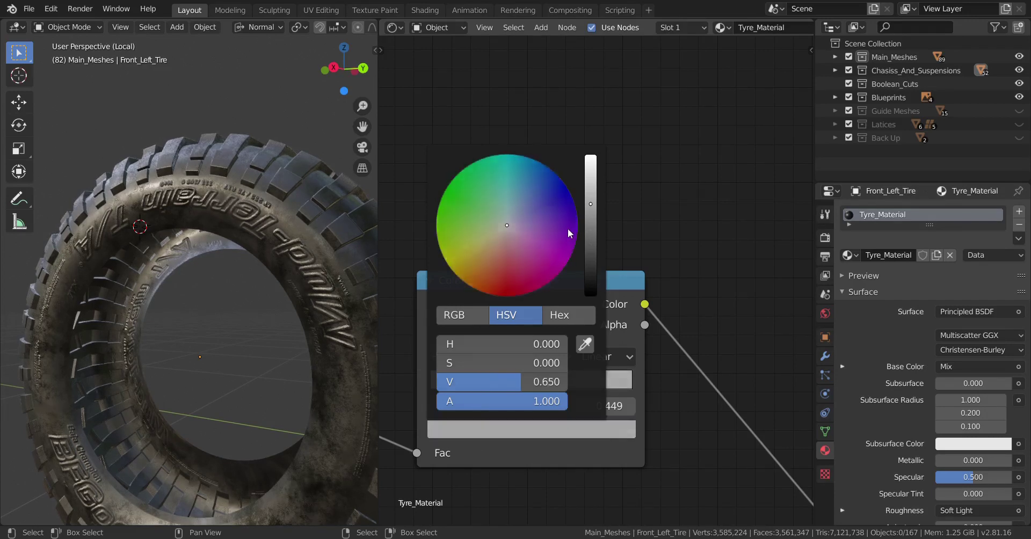
scroll(567, 228, down, 3)
scroll(568, 229, up, 2)
scroll(568, 228, down, 4)
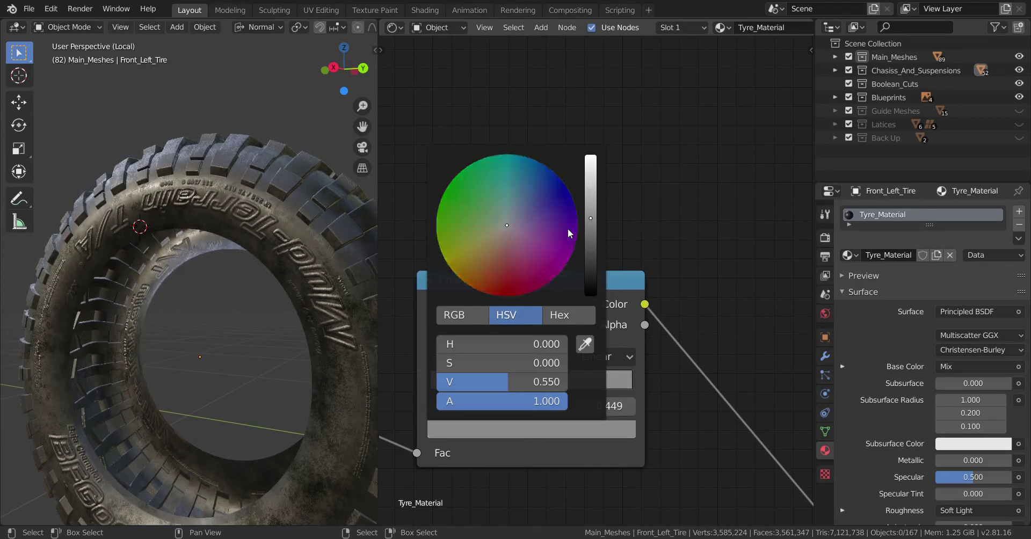
scroll(567, 229, up, 4)
right_click(567, 230)
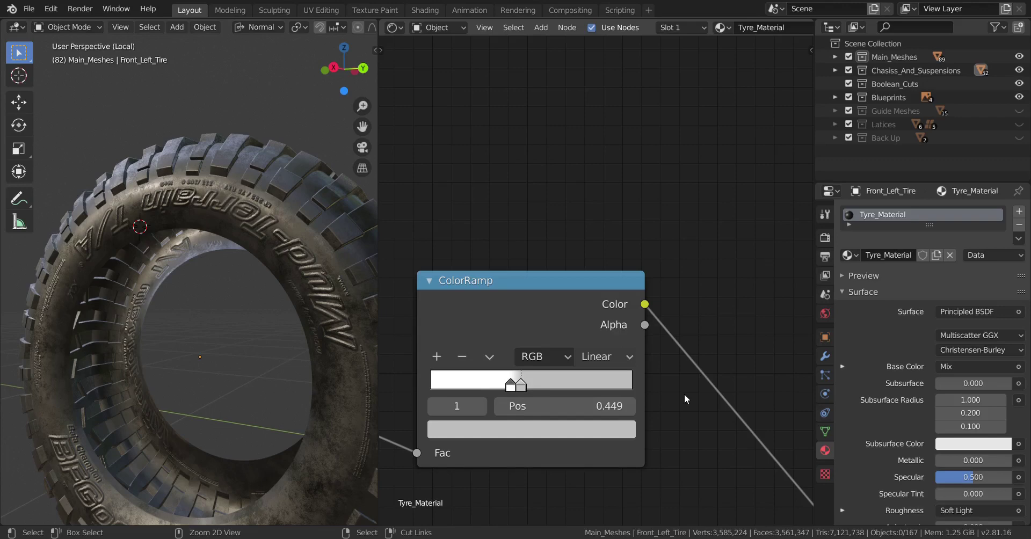
key(ctrl+z)
Step: Examine the Noise Texture, Bright/Contrast, Musgrave Texture and ColorRamp nodes feeding the Mix, Multiply and Soft Light nodes
scroll(684, 394, down, 6)
middle_drag(638, 454, 646, 280)
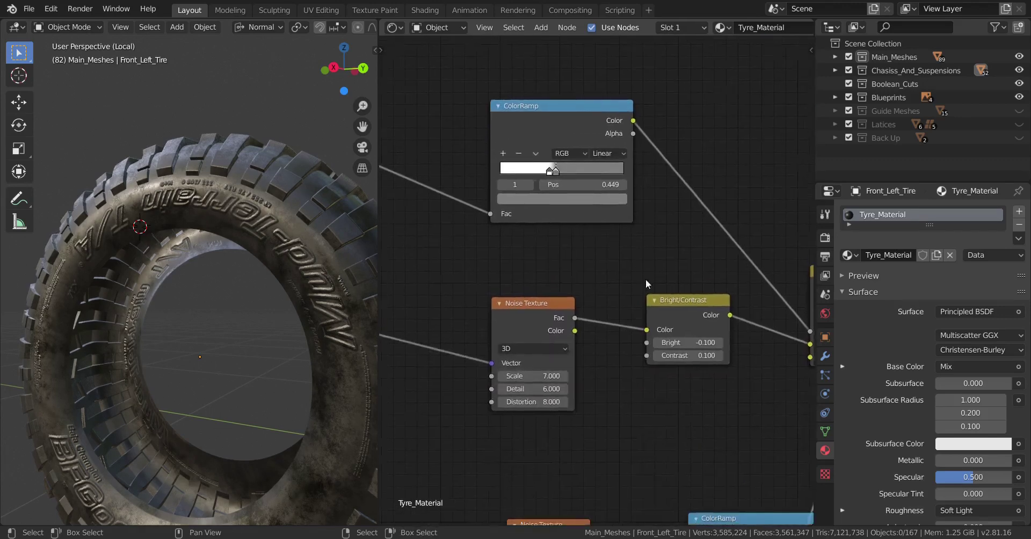
scroll(647, 289, up, 3)
scroll(658, 349, down, 7)
middle_drag(683, 392, 615, 227)
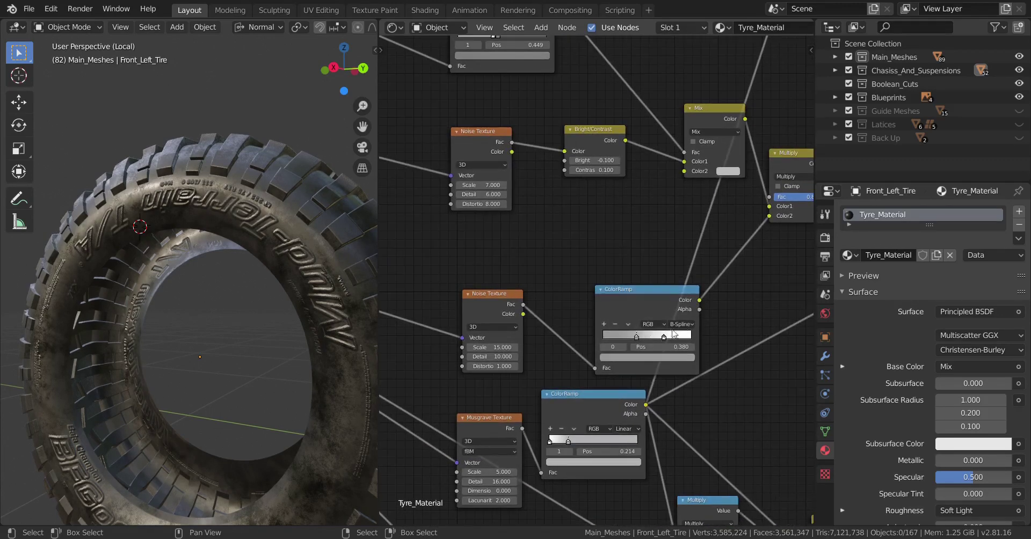
scroll(673, 332, down, 2)
middle_drag(674, 333, 637, 347)
scroll(665, 349, down, 4)
middle_drag(743, 322, 665, 371)
middle_drag(748, 344, 782, 357)
scroll(560, 428, up, 3)
middle_drag(544, 430, 621, 374)
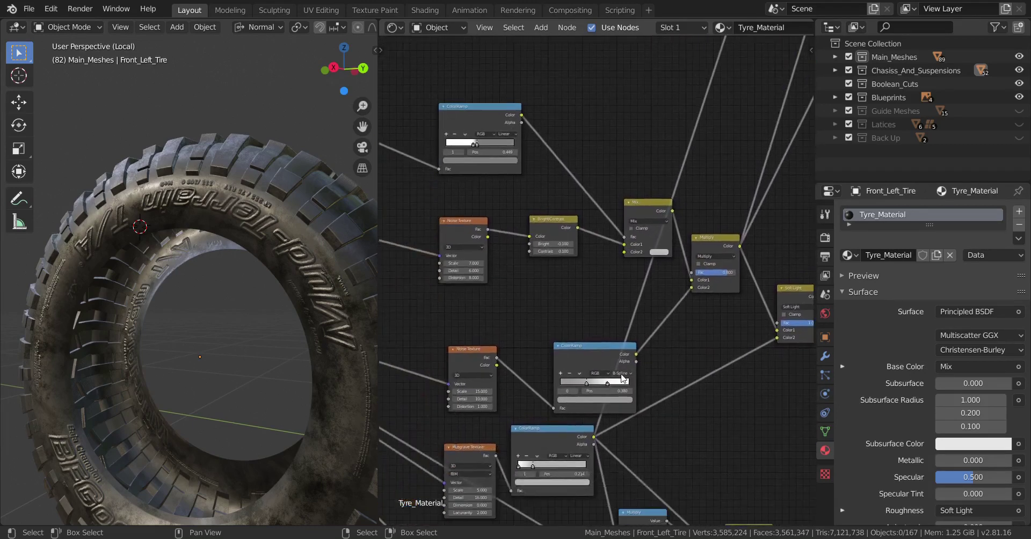
Step: Set the color of stop 1 to Value 0.7 in the ColorRamp that drives the Mix factor
middle_drag(529, 287, 610, 386)
scroll(575, 311, up, 8)
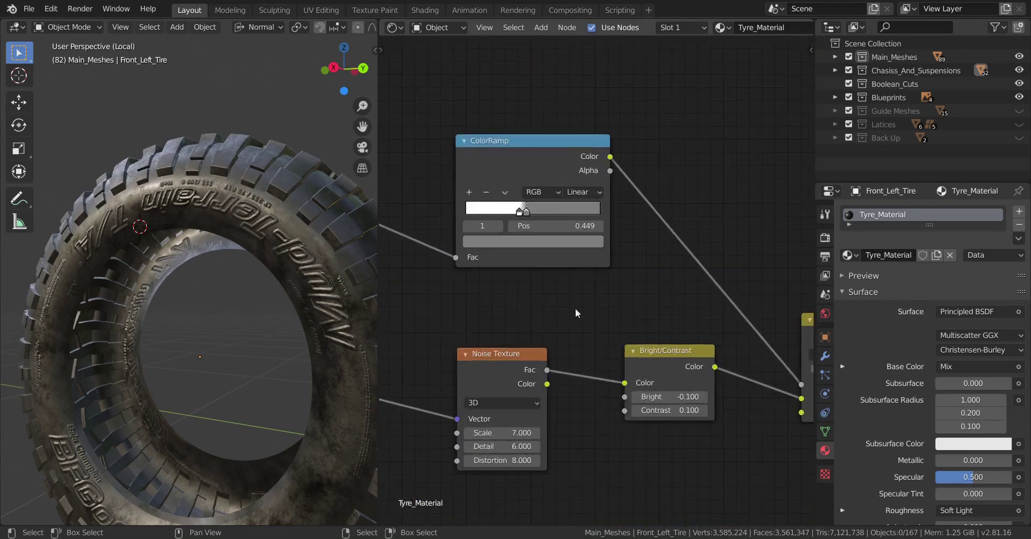
middle_drag(569, 307, 649, 429)
scroll(649, 429, up, 5)
click(634, 406)
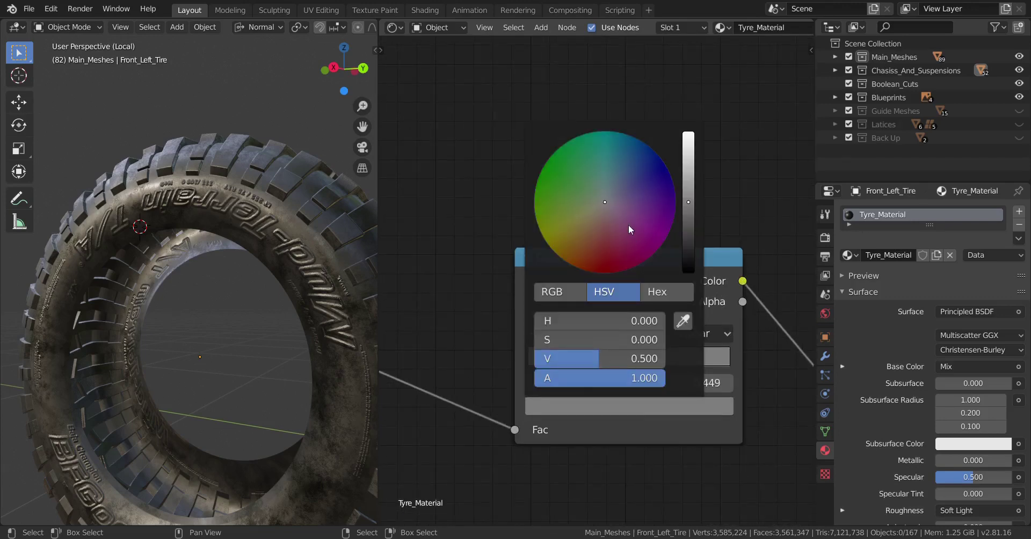
scroll(628, 224, up, 4)
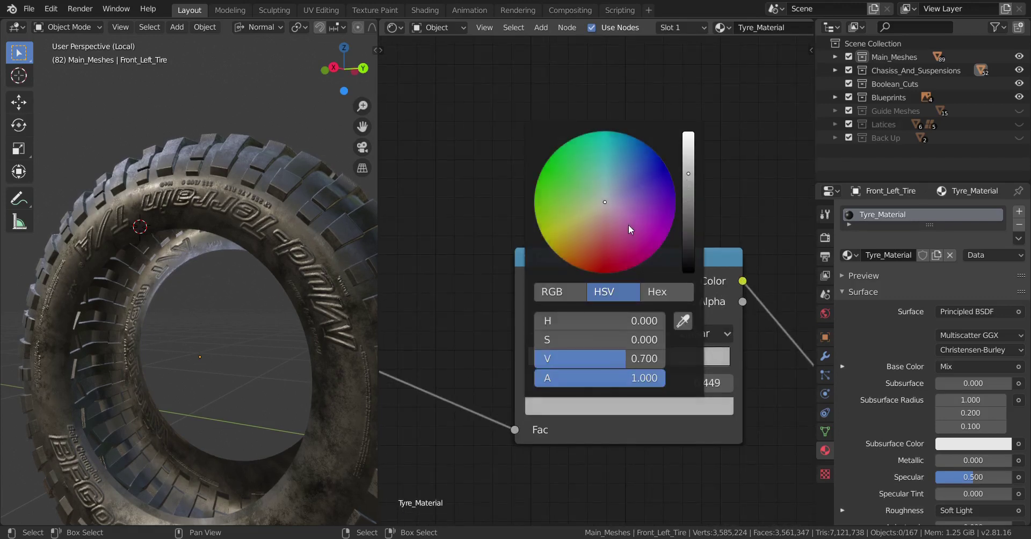
scroll(628, 225, up, 2)
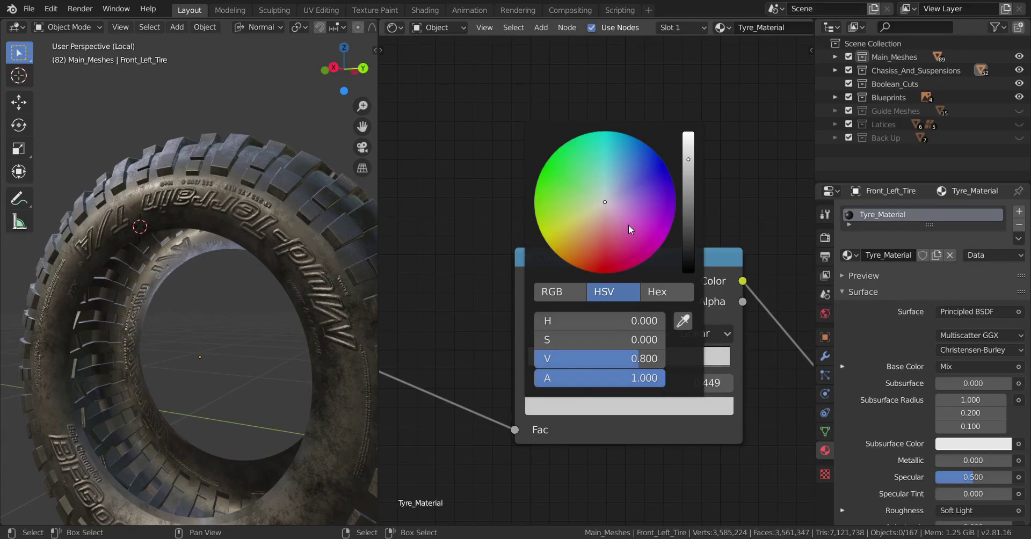
scroll(628, 225, down, 2)
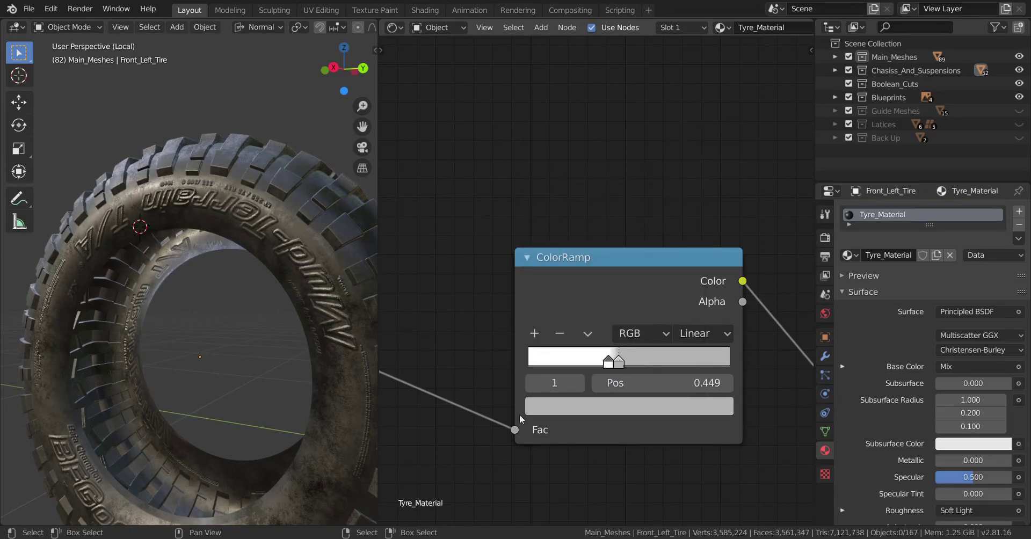
middle_drag(292, 401, 156, 399)
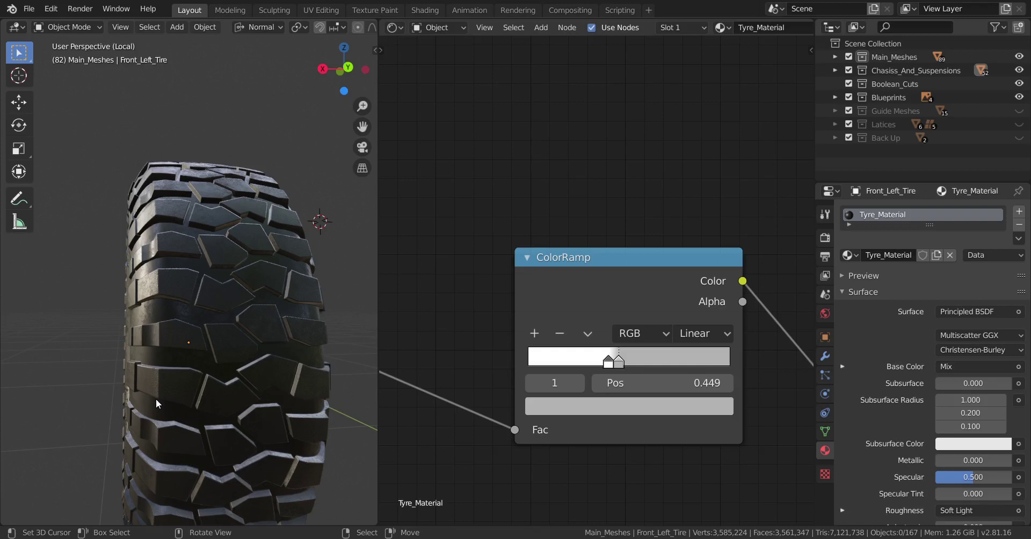
mouse_move(193, 396)
middle_down()
mouse_move(218, 393)
mouse_move(189, 388)
middle_up()
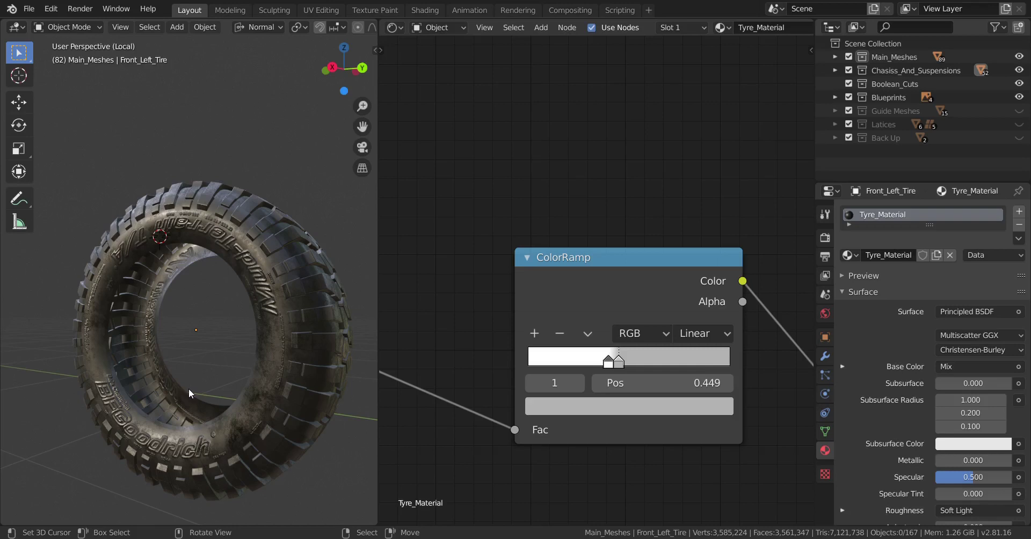
middle_drag(195, 391, 207, 387)
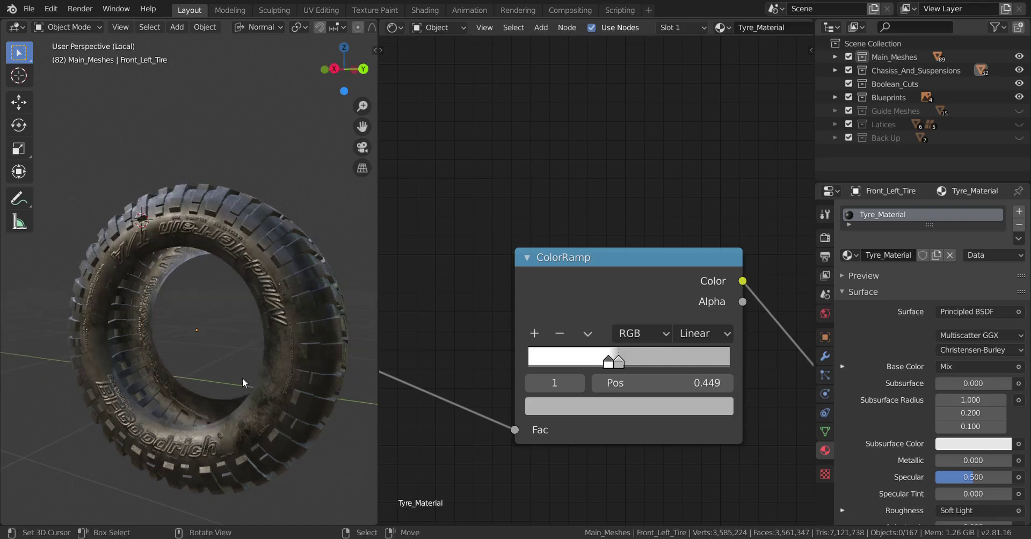